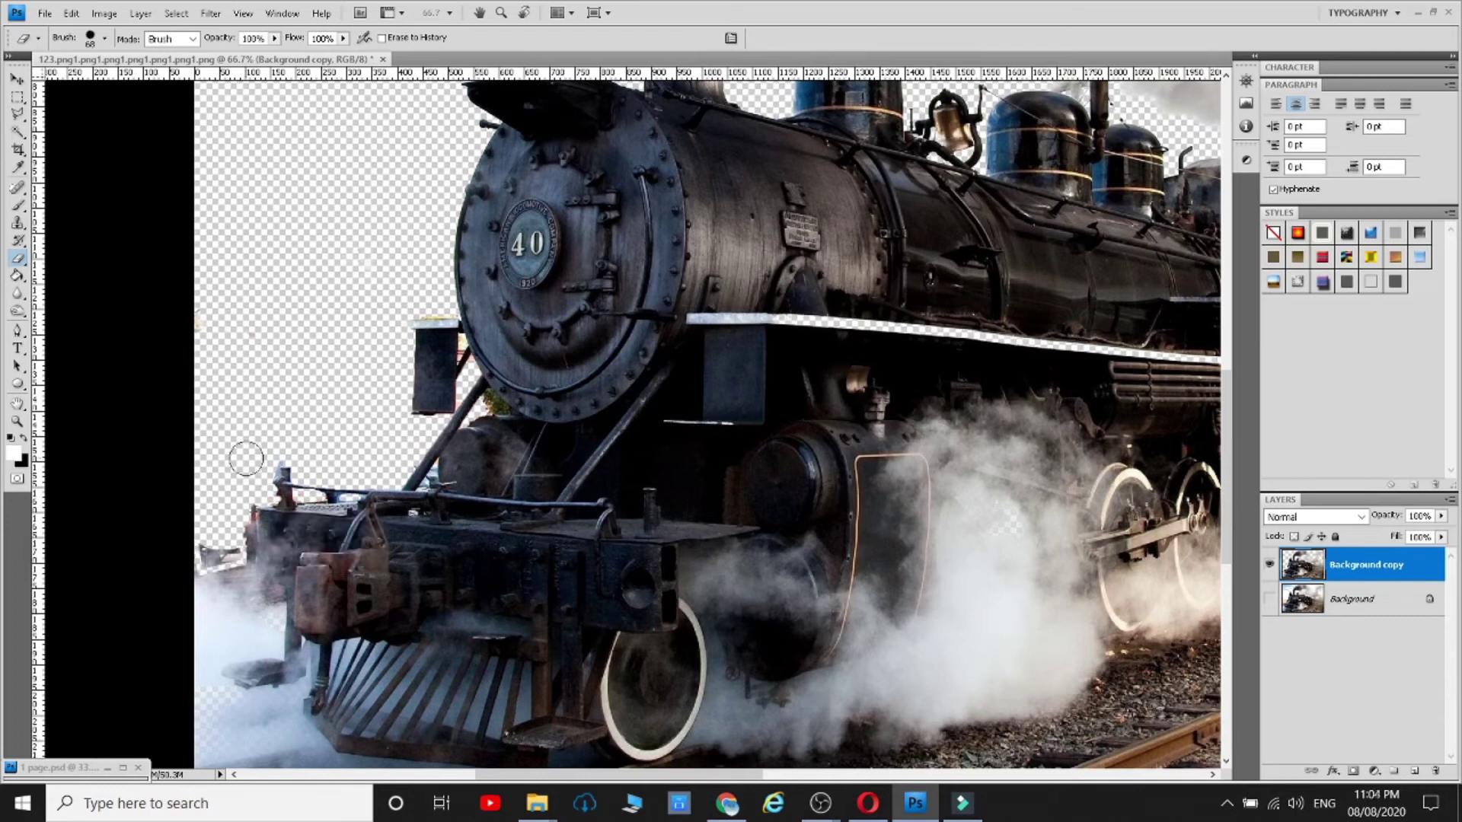
- Erase the leftover background around the struts at the front of the locomotive
drag(517, 428, 511, 428)
drag(487, 395, 503, 411)
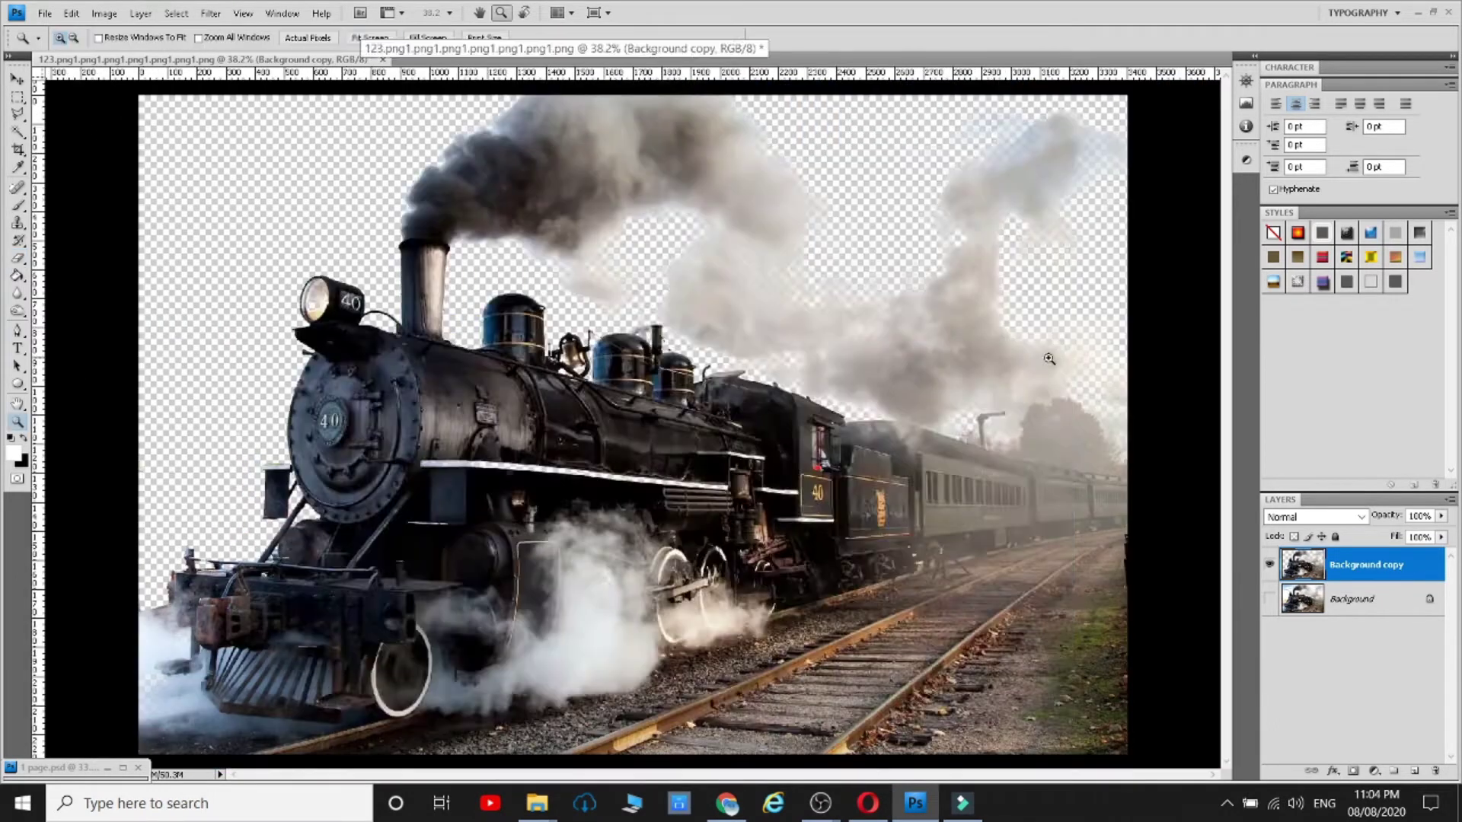
- Open the wooden frame image 3.png from the (2) 1C3 CFC_files folder
key(ctrl+o)
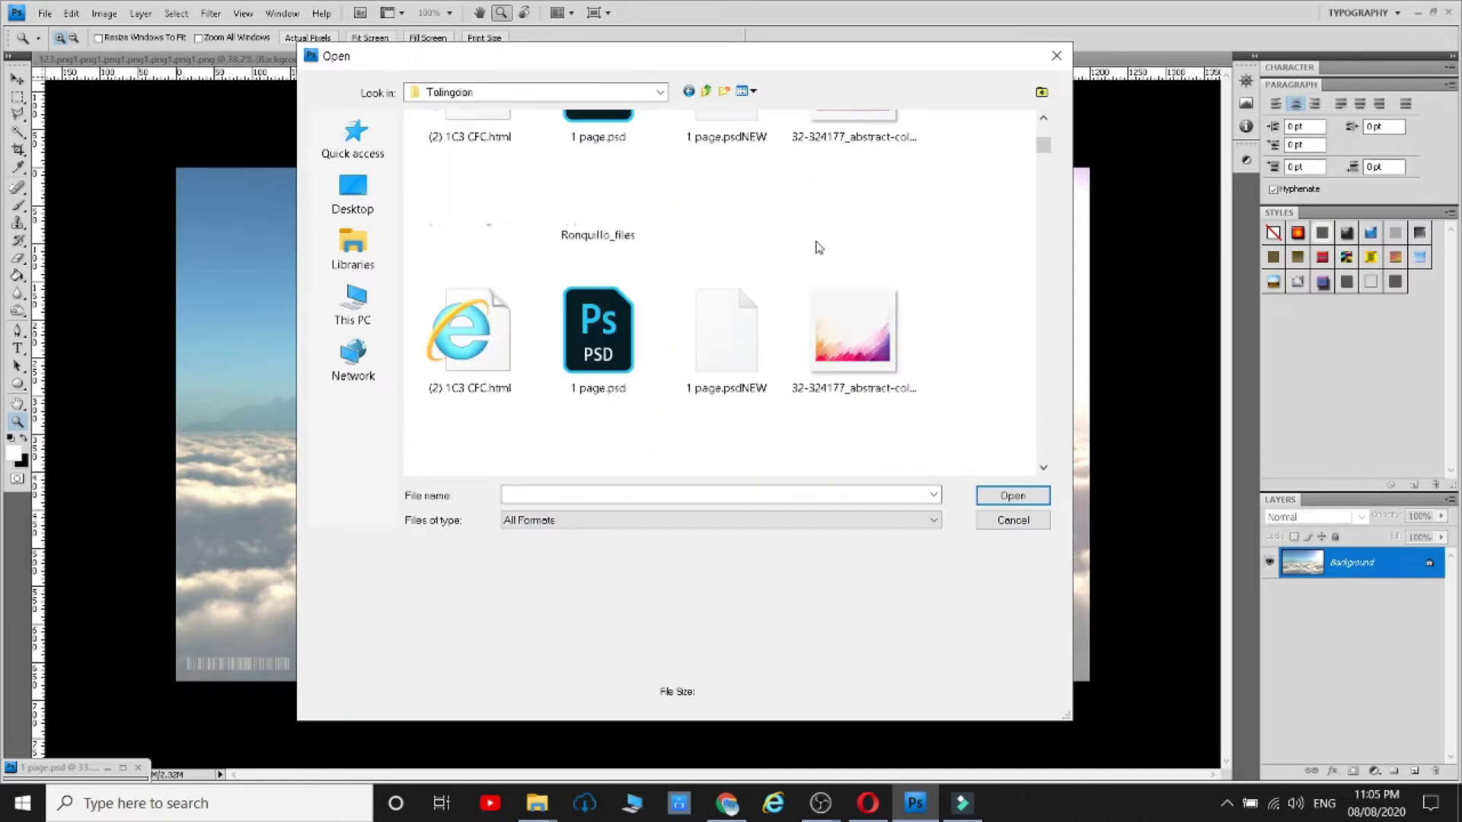
scroll(815, 245, down, 5)
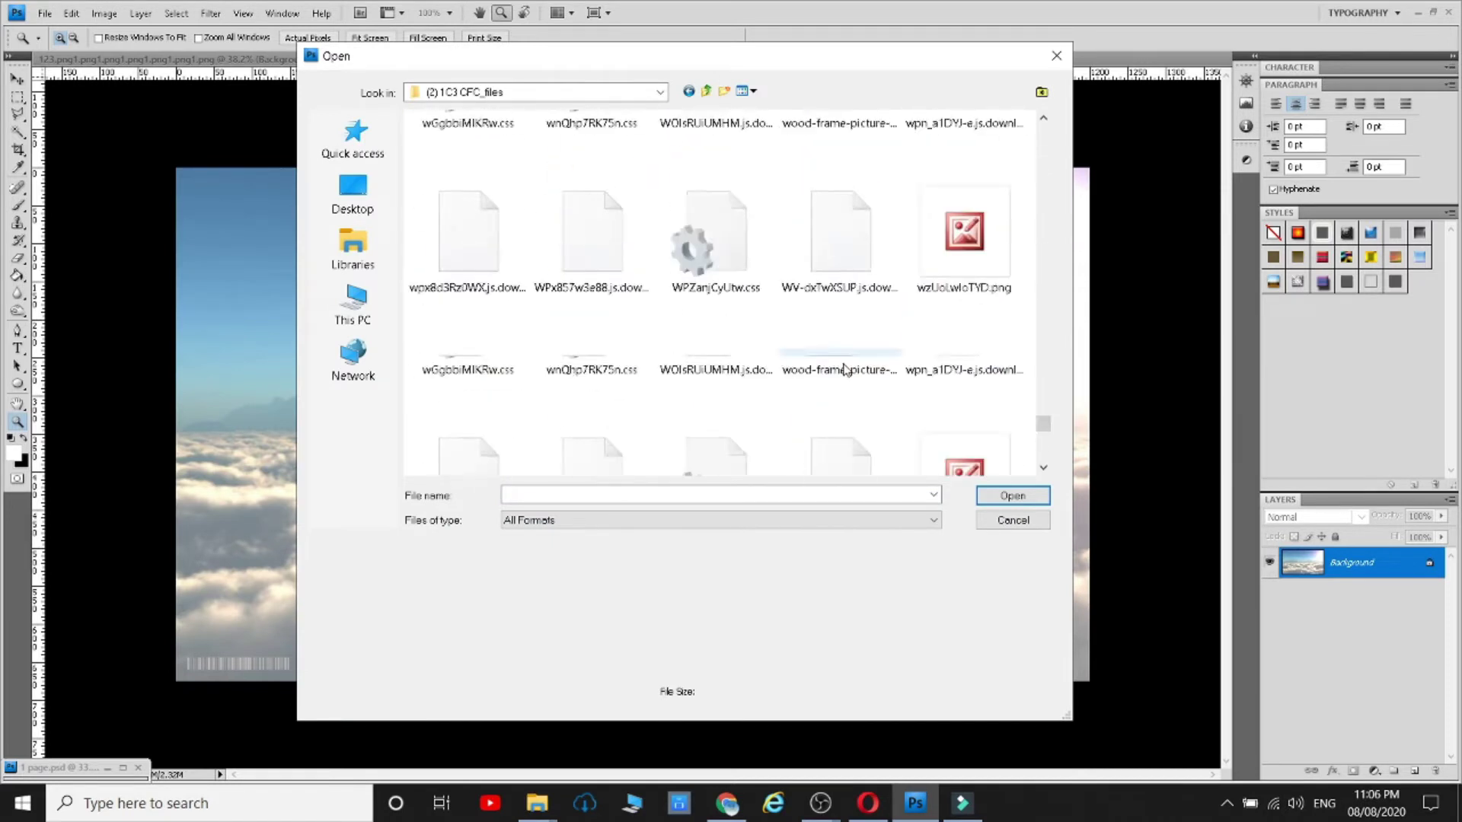
click(468, 400)
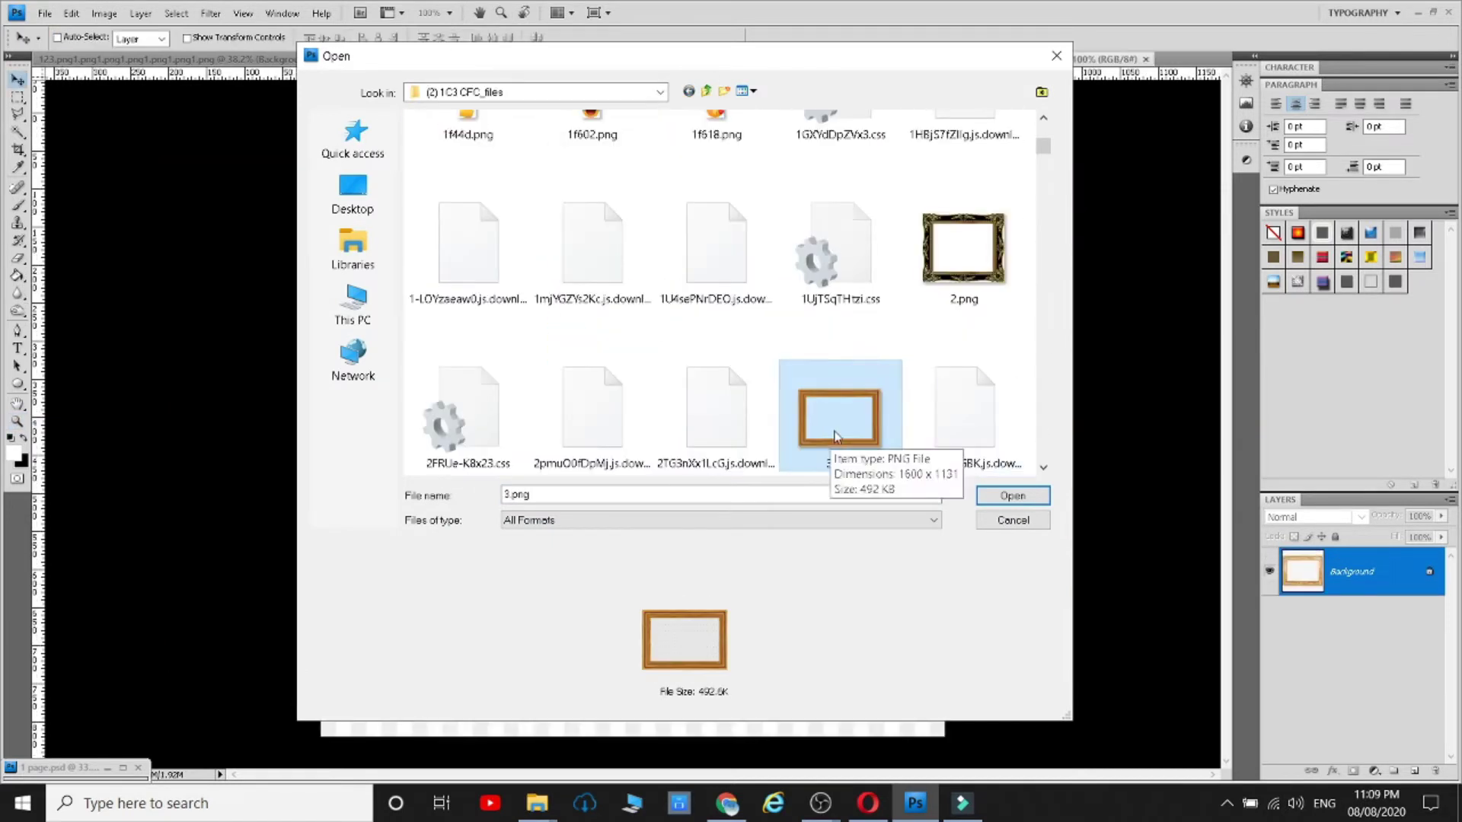
double_click(845, 417)
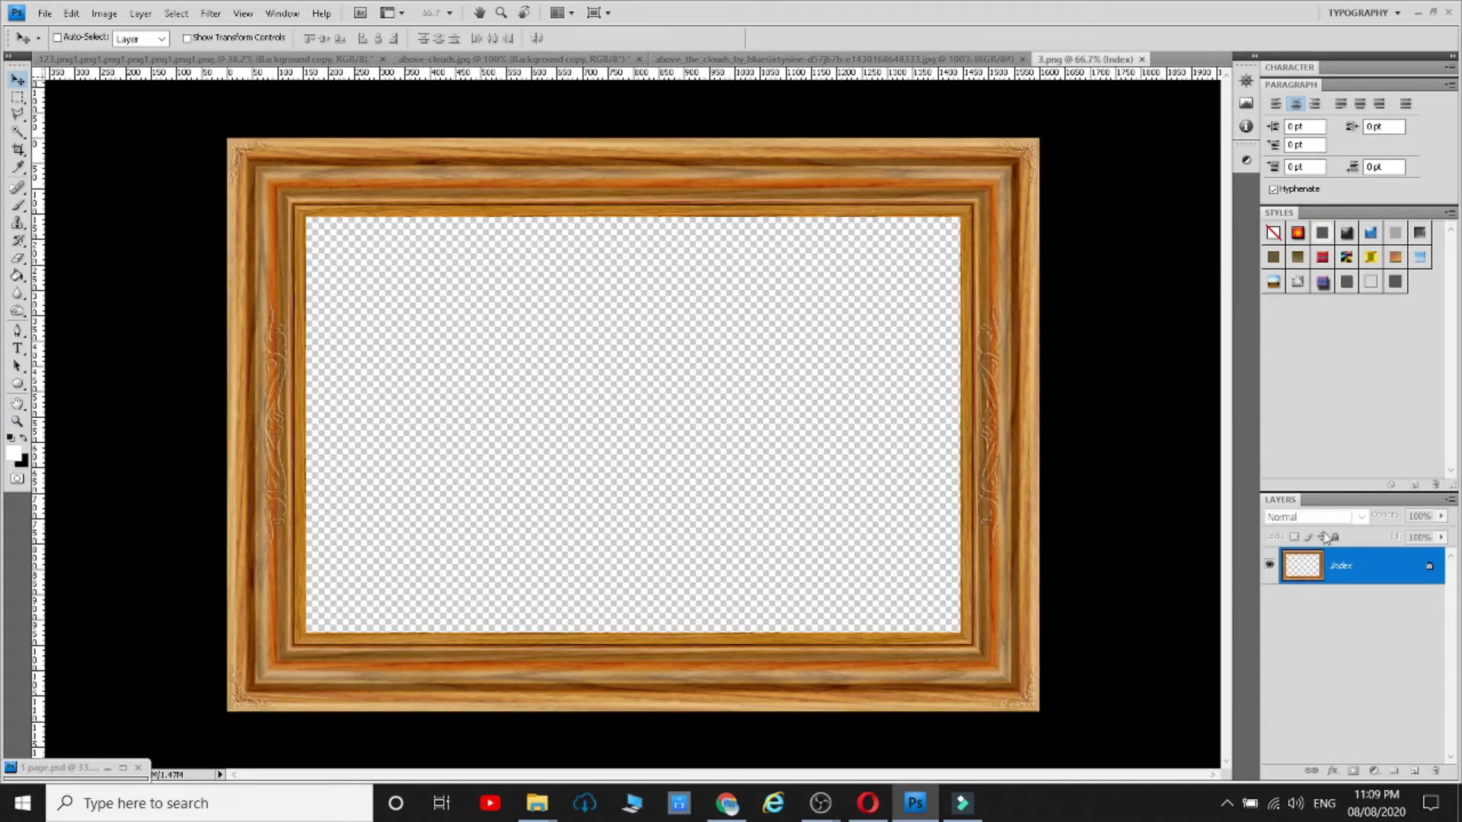
click(175, 13)
click(195, 265)
click(1140, 131)
click(1111, 242)
key(Escape)
click(84, 132)
click(466, 183)
click(741, 311)
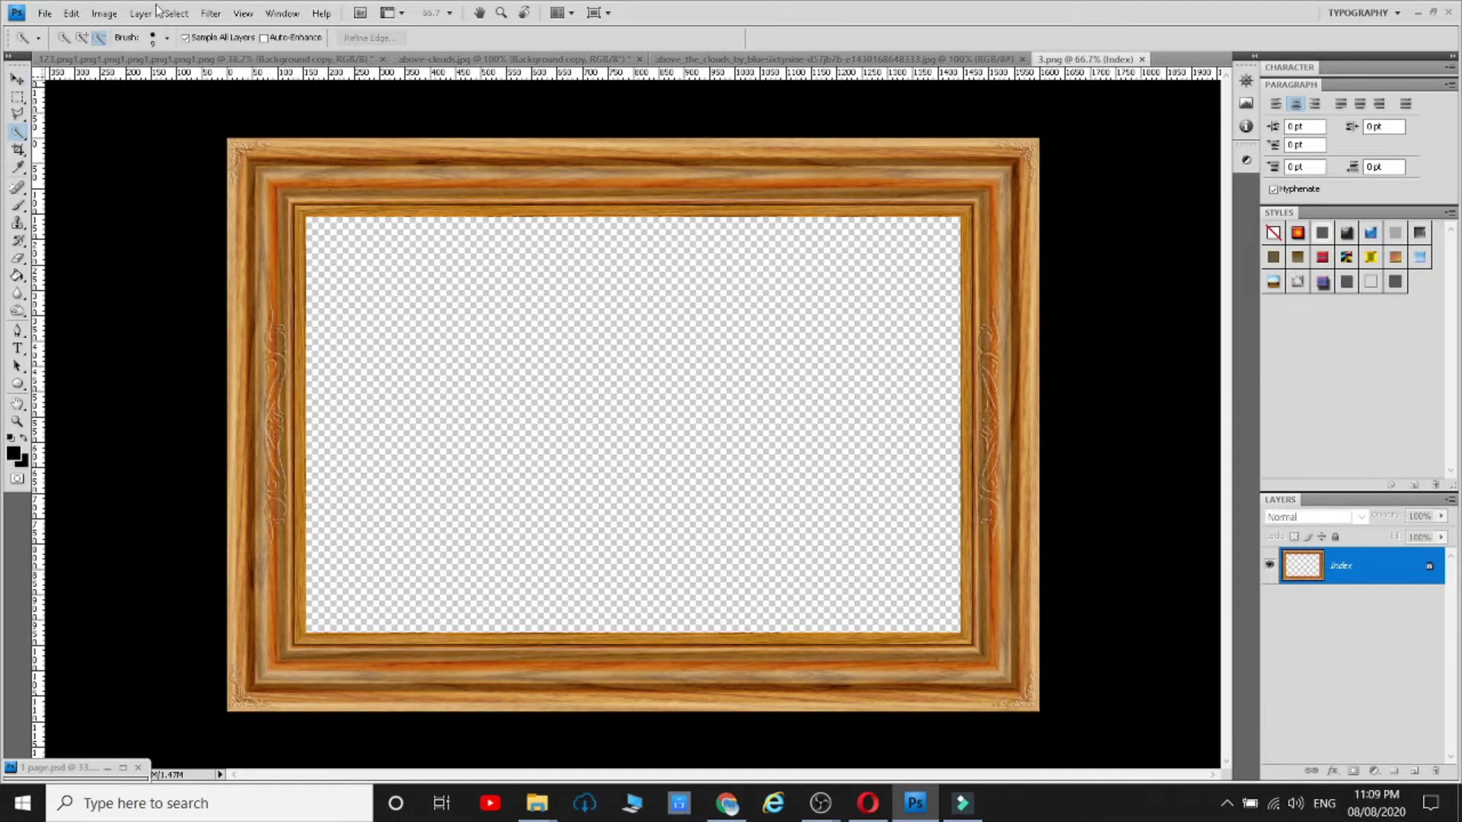
- Select the wooden frame with Color Range by sampling its wood tones and raising the fuzziness
click(176, 13)
click(196, 264)
click(466, 183)
click(627, 638)
mouse_move(1062, 185)
mouse_down()
mouse_move(1235, 187)
mouse_move(1111, 187)
mouse_up()
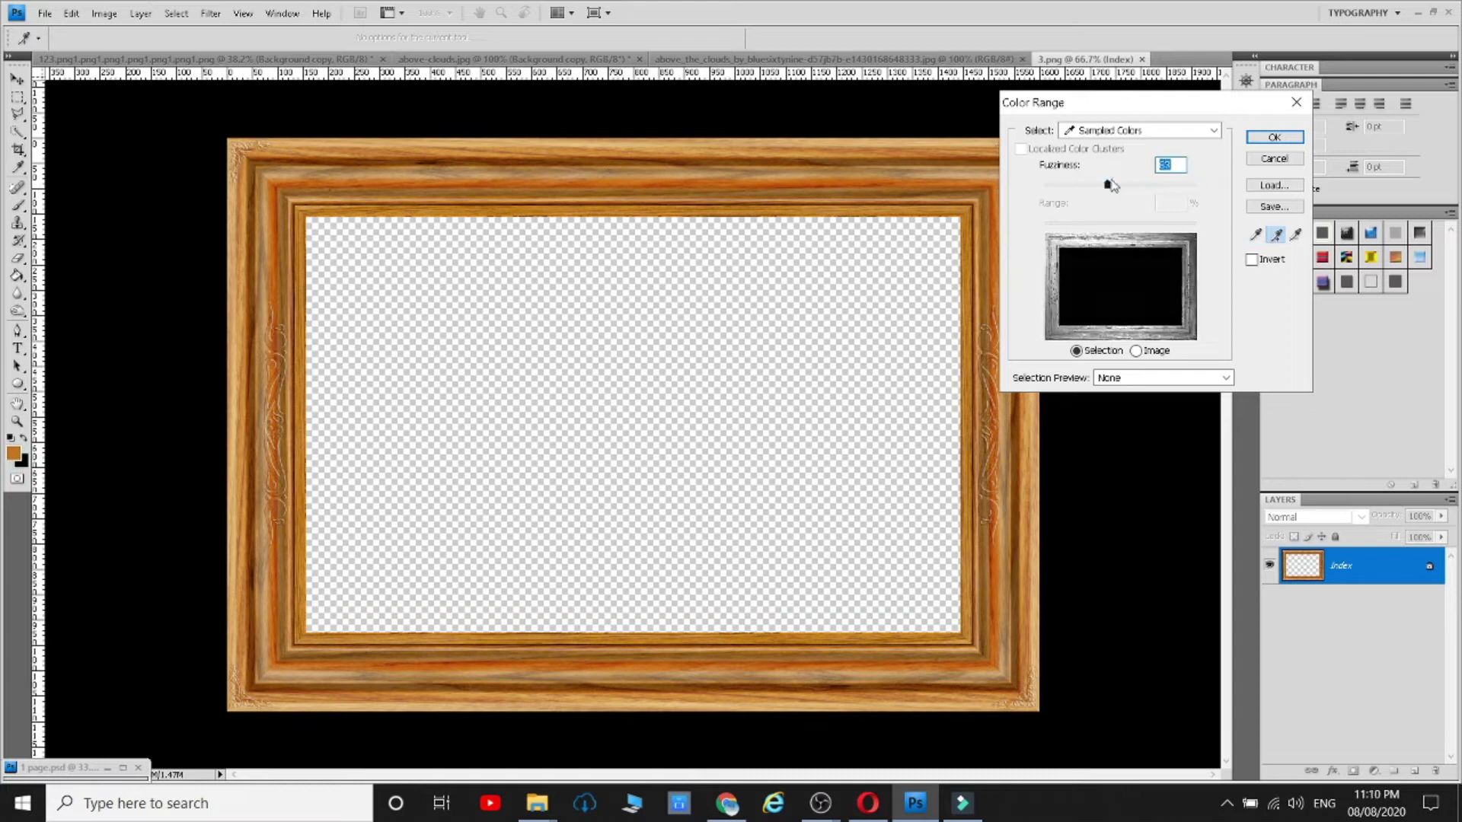
click(1275, 137)
- Add the missed frame areas to the selection with the Magic Wand and Lasso until the whole frame is selected
right_click(21, 136)
click(89, 146)
click(260, 548)
click(251, 571)
click(282, 576)
shift+click(714, 207)
key(shift+l)
mouse_move(984, 314)
mouse_down()
mouse_move(1023, 392)
mouse_move(983, 316)
mouse_up()
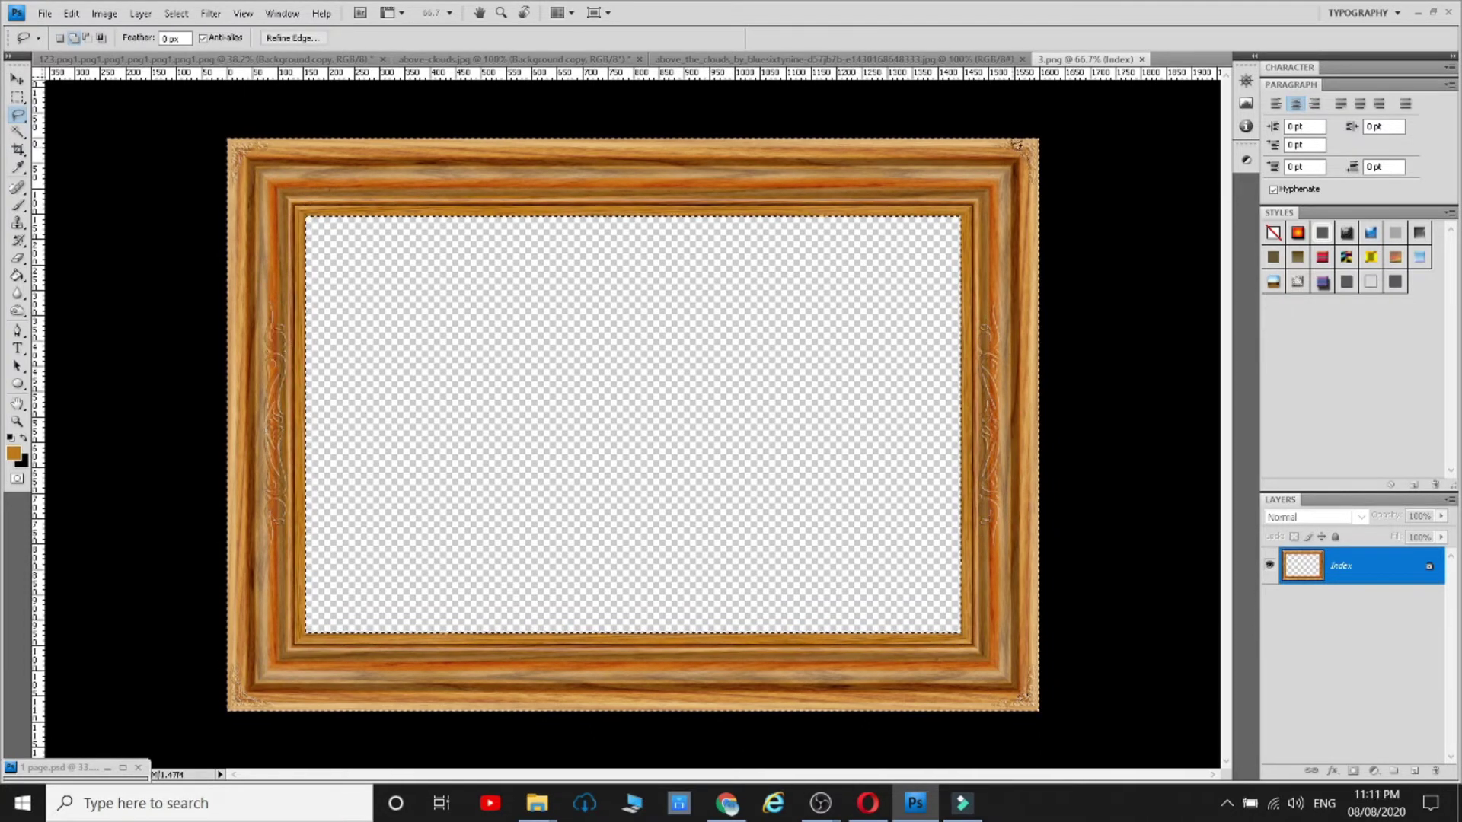
- Paste the selected wooden frame into the above_the_clouds document
click(327, 59)
click(925, 59)
click(544, 60)
click(709, 60)
click(601, 60)
click(750, 60)
key(ctrl+v)
- Scale the pasted frame down with Free Transform and place it across the horizon near the middle of the image
key(ctrl+t)
drag(626, 401, 481, 455)
drag(644, 217, 457, 262)
drag(1039, 351, 249, 283)
drag(138, 276, 800, 287)
drag(905, 372, 894, 365)
key(Return)
- Move the selected sky strip from above-clouds.jpg into the above_the_clouds document
click(584, 61)
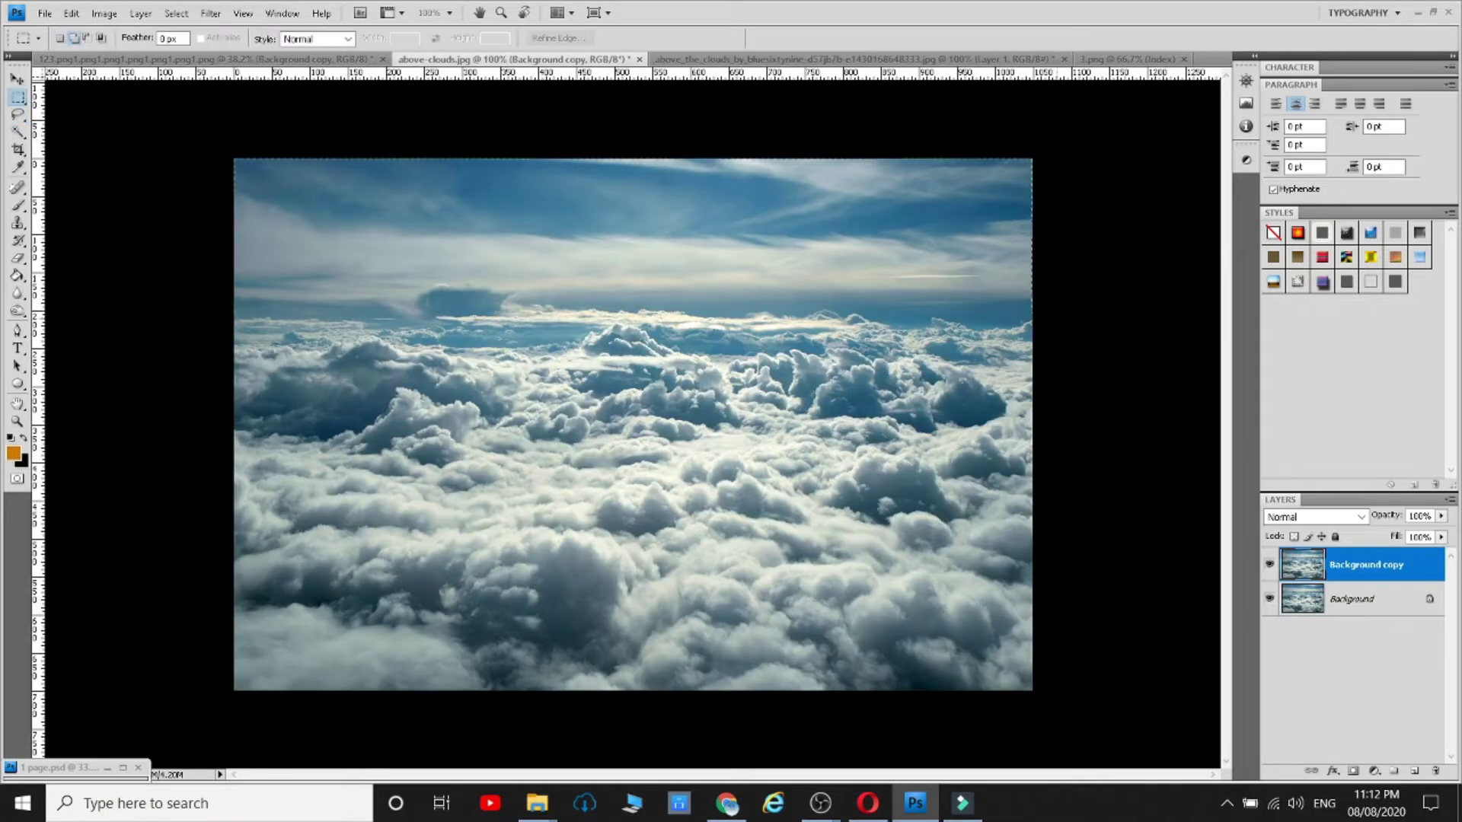
click(15, 79)
drag(487, 228, 509, 433)
drag(508, 432, 444, 561)
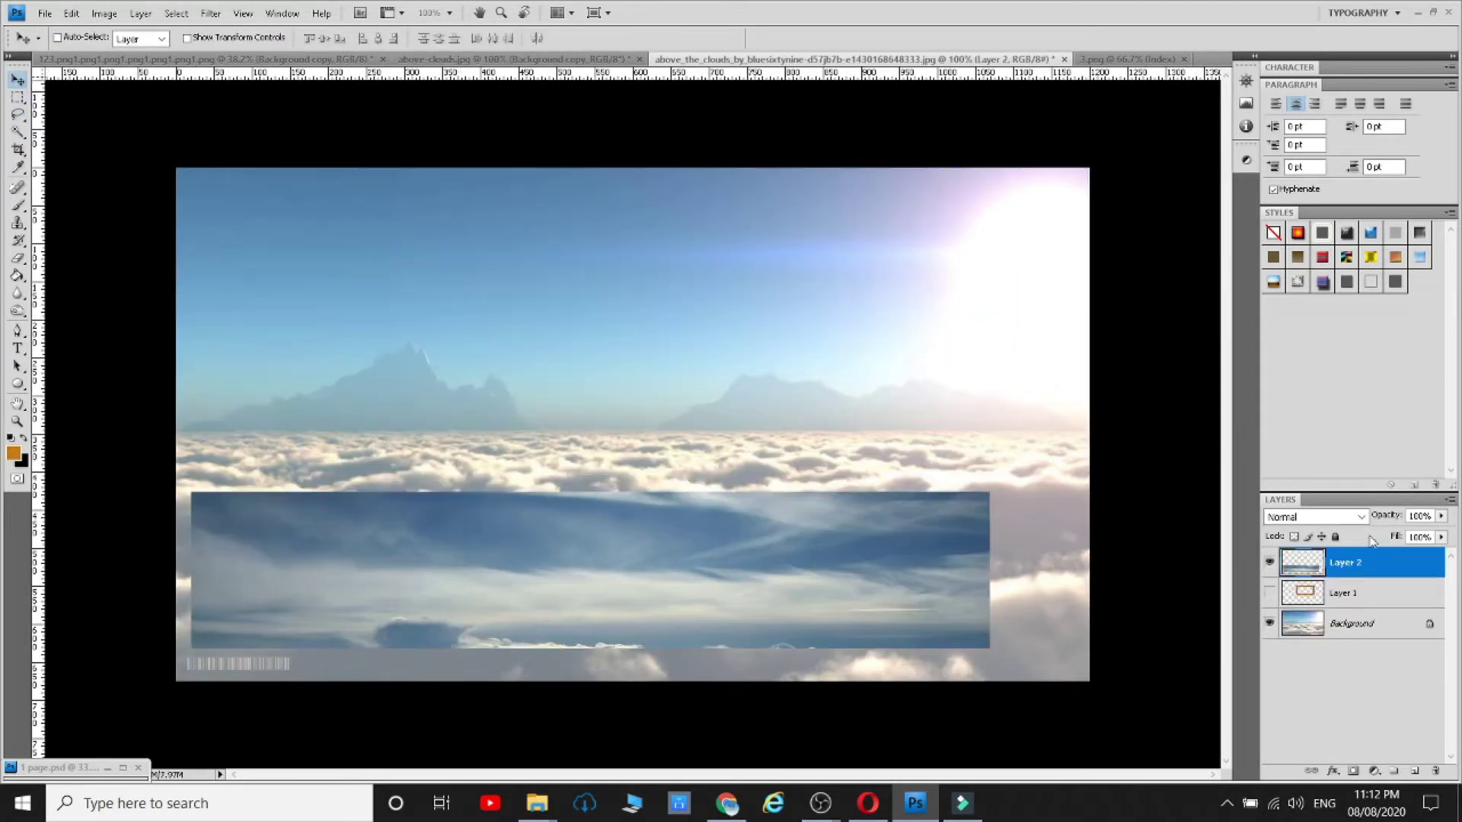
- Duplicate the Background layer and delete the sky above the horizon from the copy
click(1352, 623)
key(ctrl+j)
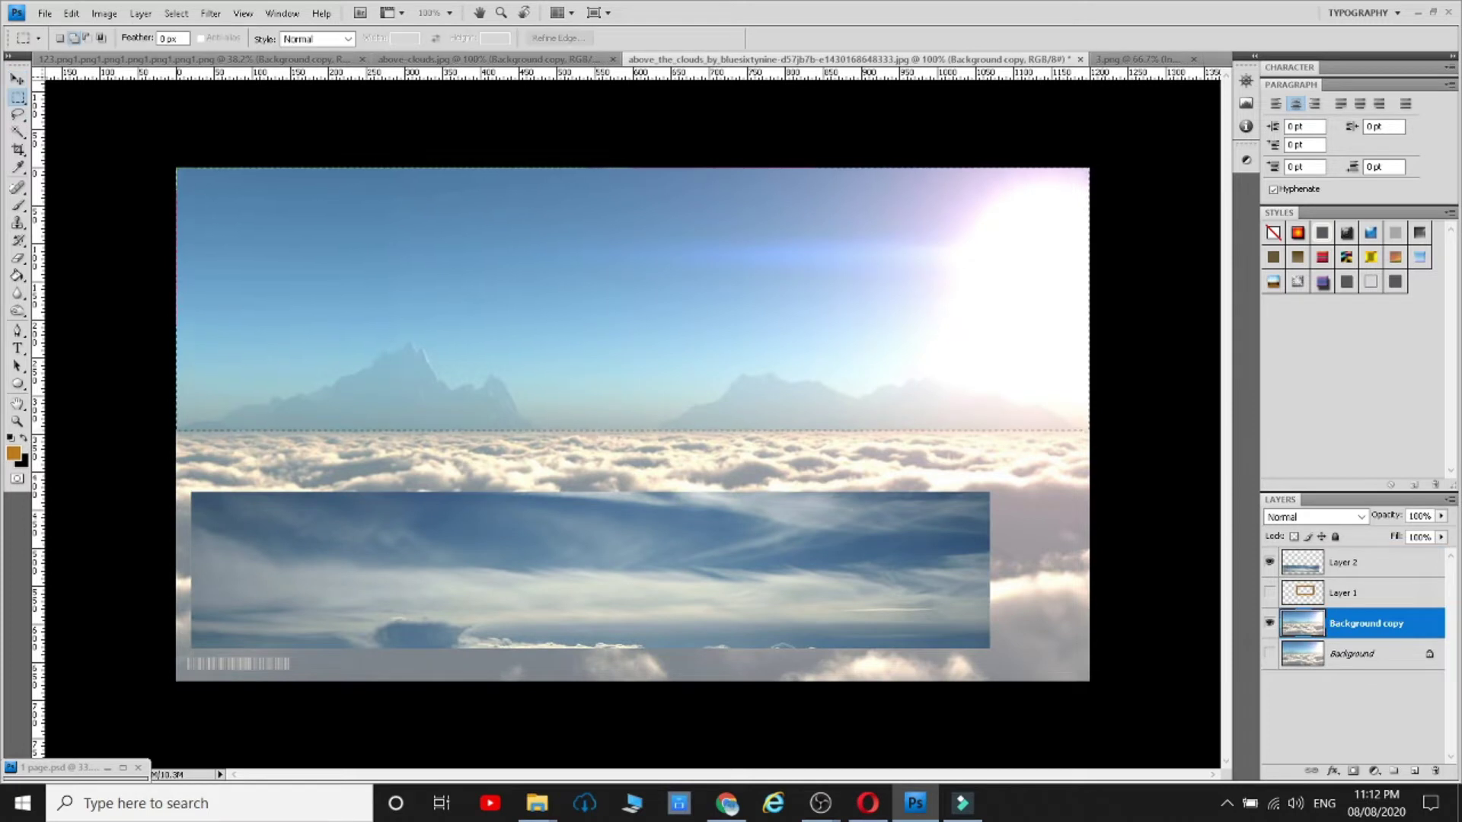
key(Delete)
- Move the sky strip on Layer 2 up into the empty area above the horizon
click(1353, 563)
click(16, 80)
drag(332, 525, 317, 300)
- Stretch the sky strip with Free Transform to fill the full width and height above the horizon
click(17, 115)
right_click(512, 305)
click(589, 496)
click(17, 133)
click(17, 115)
right_click(353, 308)
click(417, 450)
drag(975, 353, 1092, 353)
drag(633, 274, 649, 163)
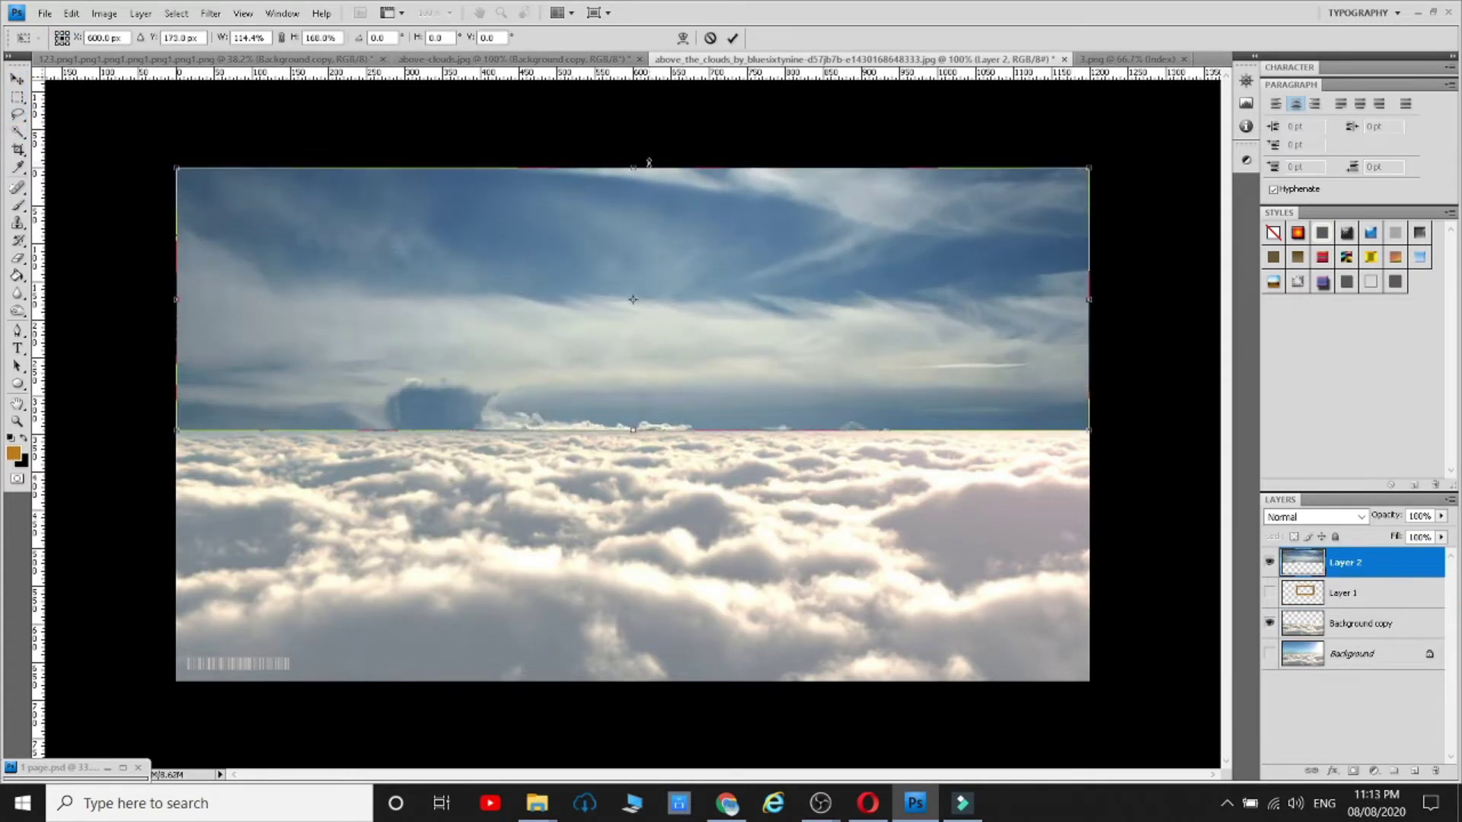
key(Return)
click(1361, 623)
click(104, 13)
mouse_move(136, 61)
click(359, 161)
mouse_move(878, 227)
mouse_down()
mouse_move(894, 232)
mouse_move(809, 233)
mouse_move(880, 231)
mouse_up()
drag(849, 288, 844, 282)
drag(877, 314, 881, 315)
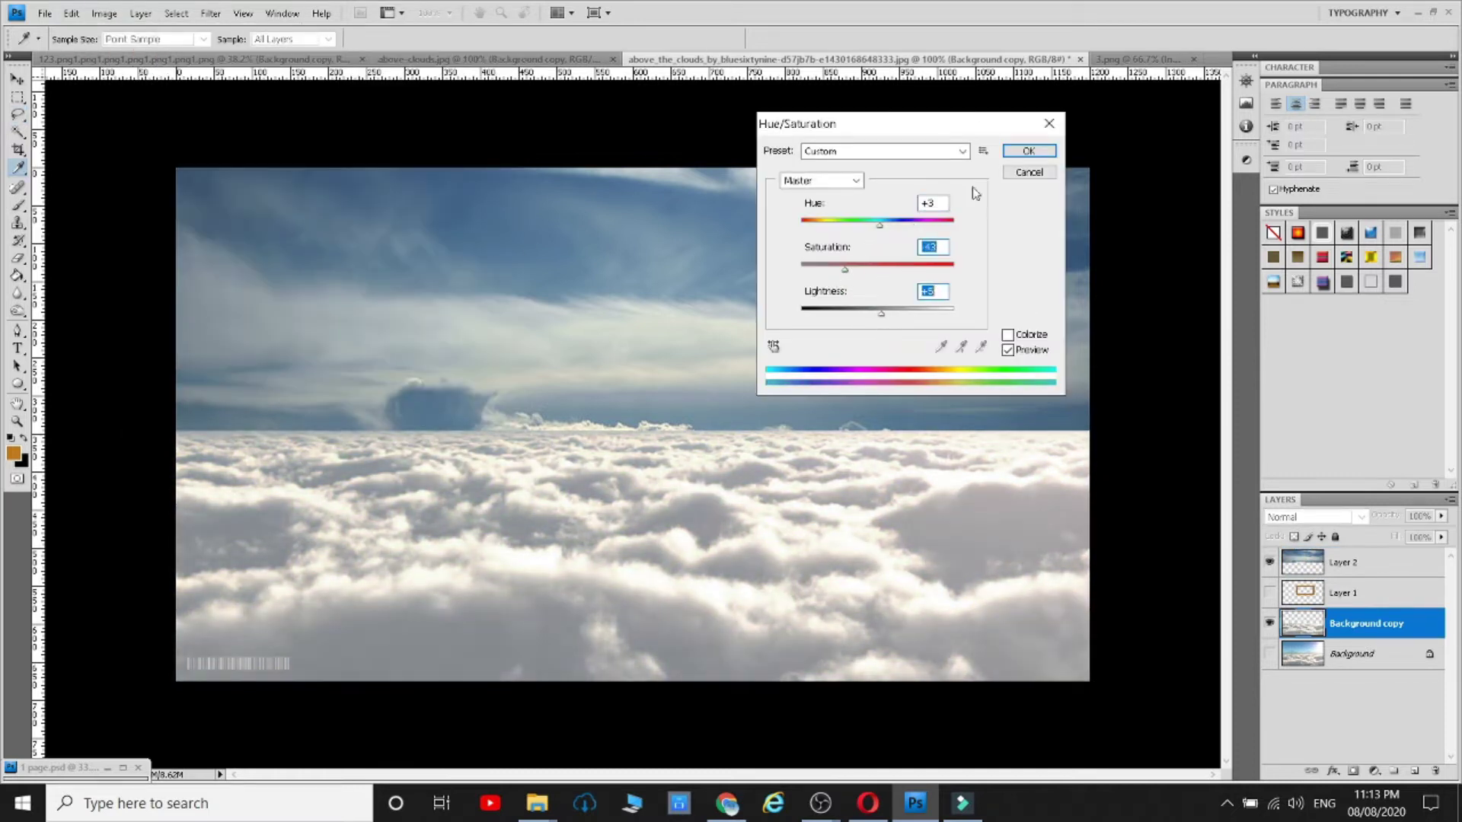
click(1029, 172)
- Apply Hue/Saturation to the sky on Layer 2, lowering saturation to -37 and shifting the hue to a muted grey-blue
click(1303, 560)
click(104, 13)
mouse_move(145, 61)
click(362, 161)
drag(878, 227, 847, 241)
key(shift+Up)
key(shift+Up)
key(shift+Up)
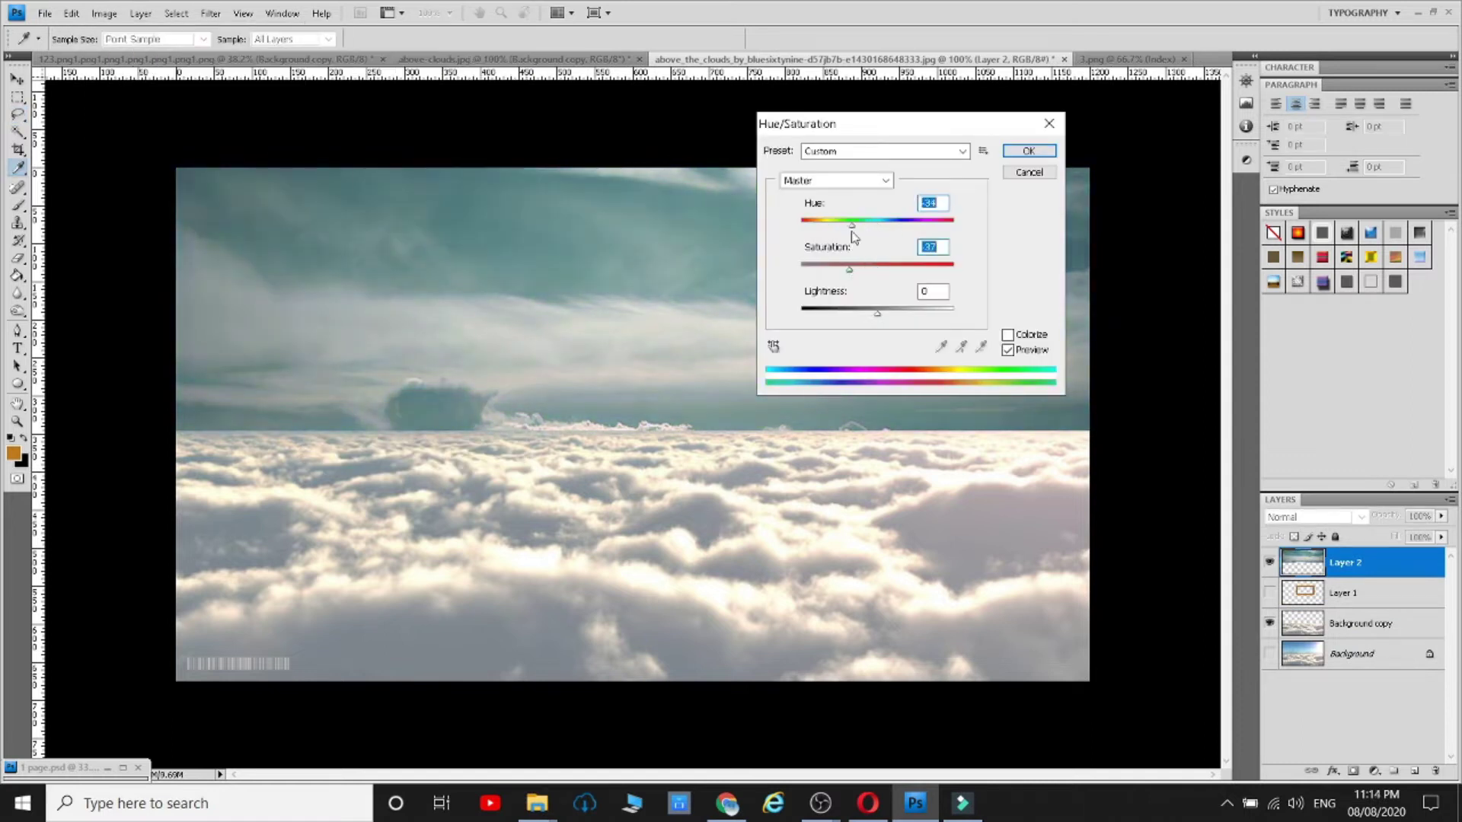
key(shift+Up)
key(shift+Up)
key(Return)
- Soften the lower edge of the Layer 2 sky along the horizon with the Blur tool
key(l)
click(19, 295)
right_click(229, 417)
click(247, 449)
key(Return)
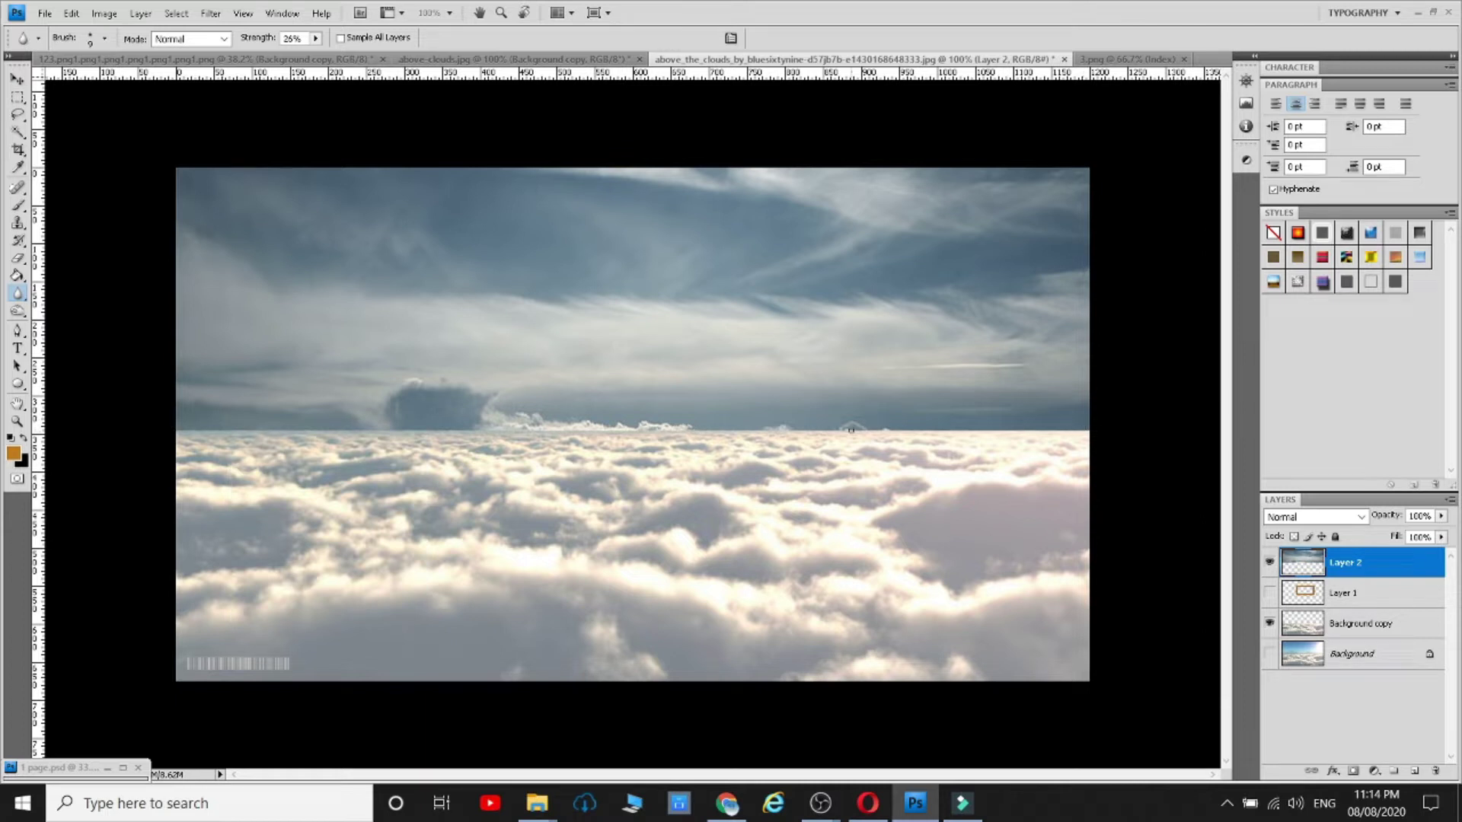
- Blur the horizon seam on the Background copy cloud layer and Layer 2 with a larger brush at 100% strength, sampling all layers
click(1361, 624)
right_click(179, 434)
click(255, 449)
key(Return)
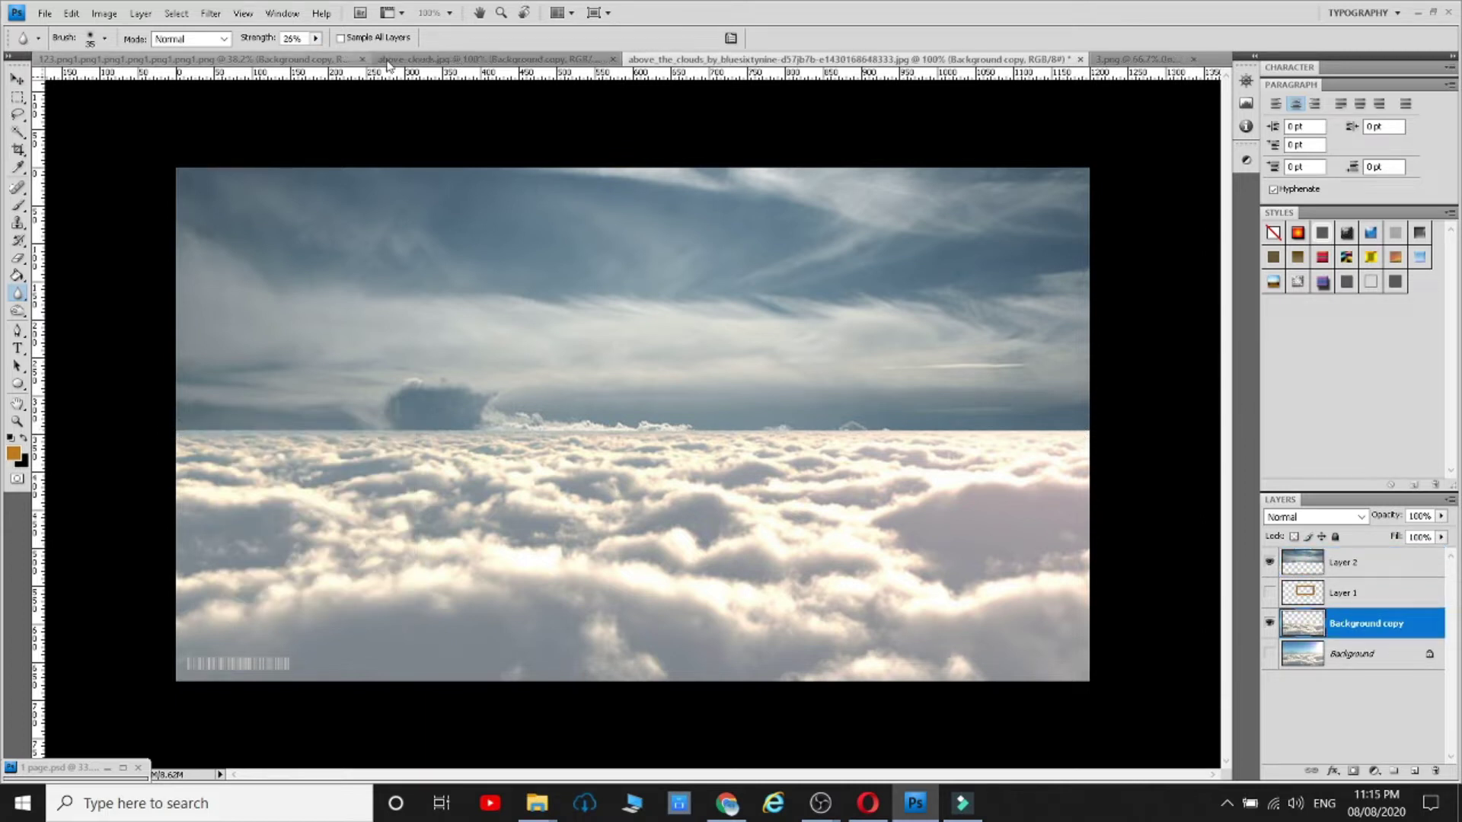
key(alt+bracketright)
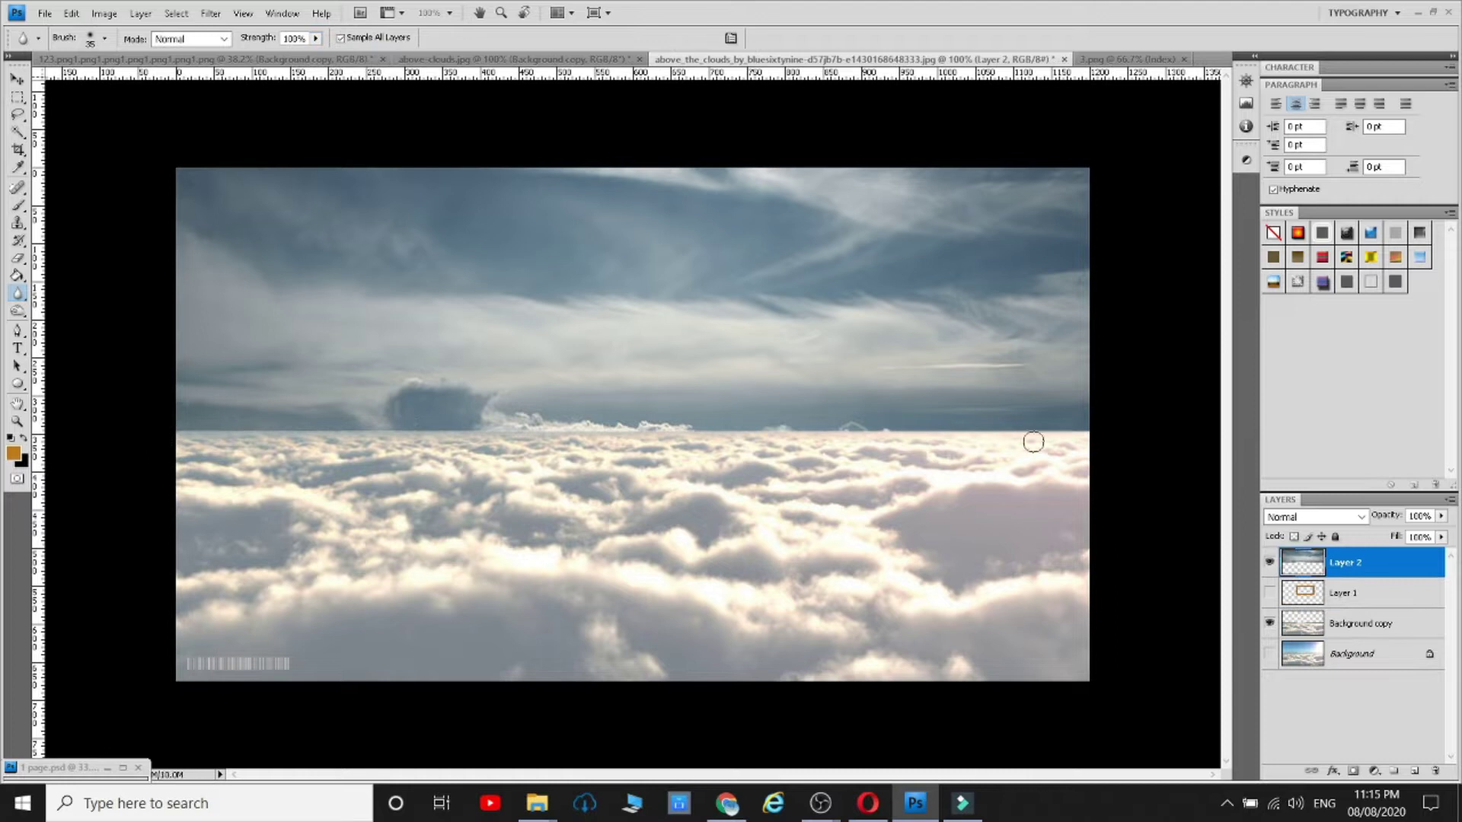
- Show the wooden frame layer and put the sky layer beneath it
click(1269, 593)
drag(1343, 565, 1341, 608)
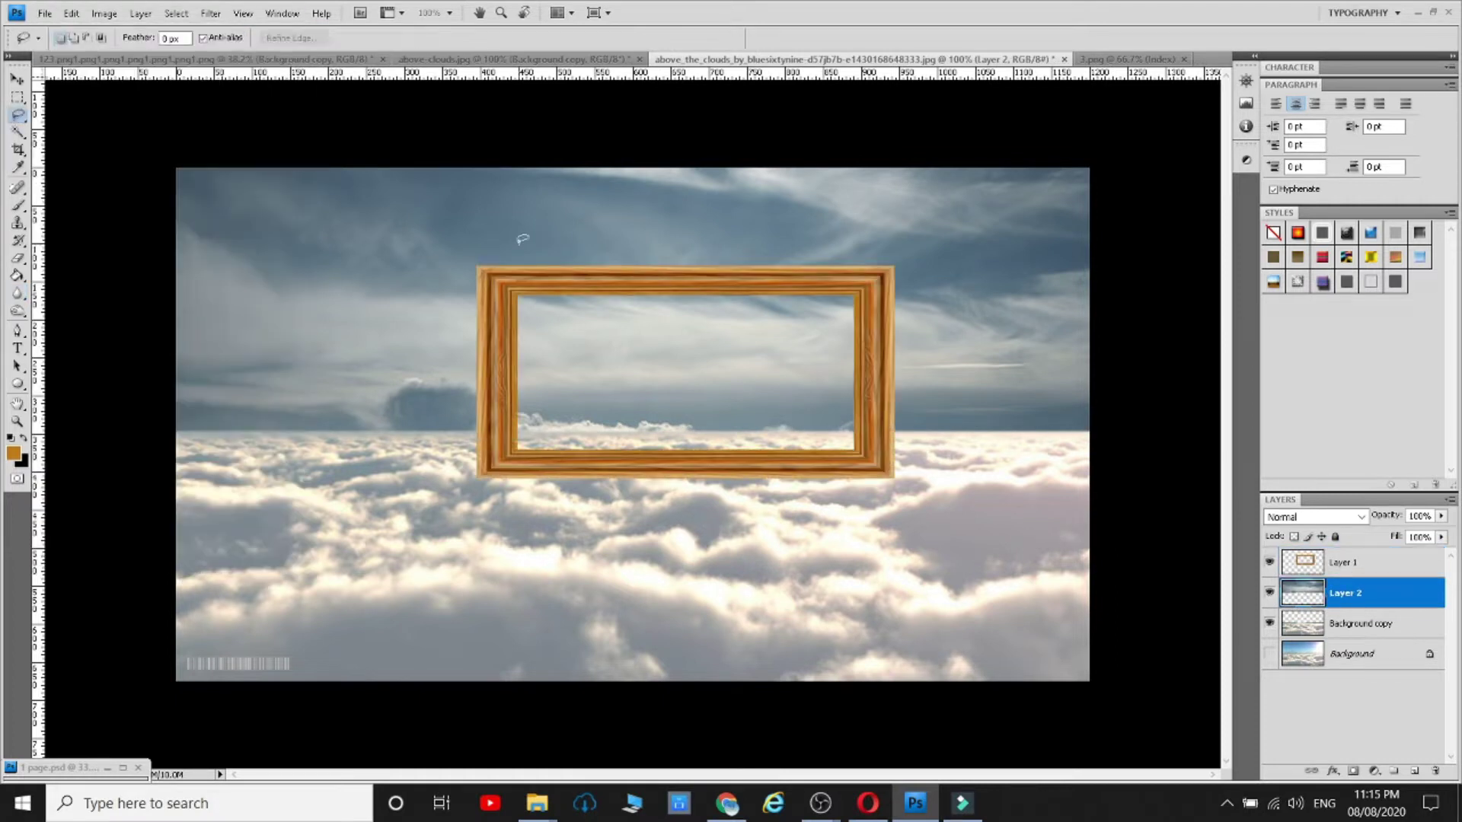
- Distort the wooden frame into perspective by pulling both of its upper corners inward
key(v)
key(alt+bracketright)
key(ctrl+t)
drag(894, 266, 855, 266)
right_click(762, 284)
click(826, 376)
drag(540, 267, 602, 283)
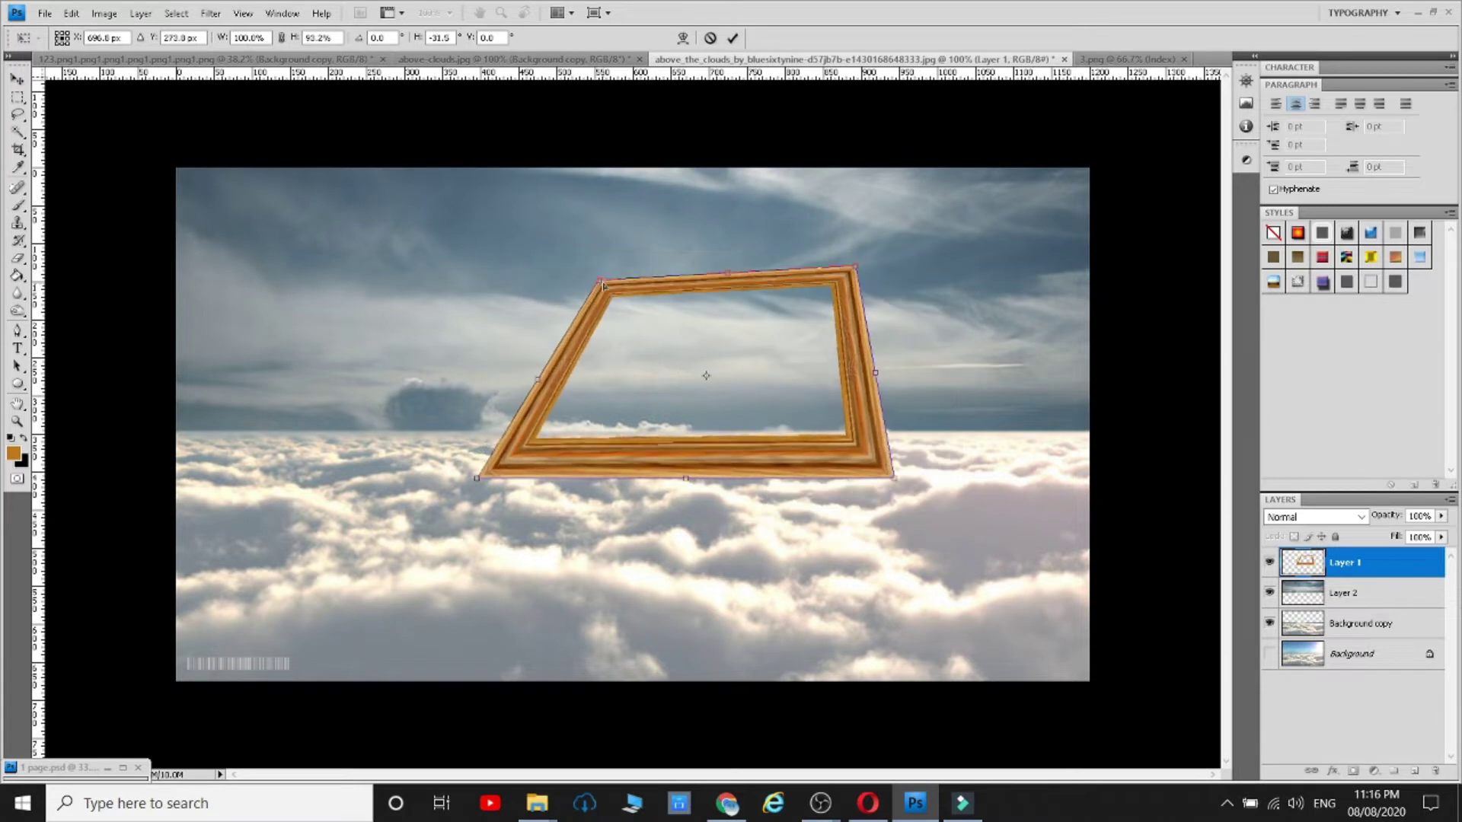
key(Return)
- Bring the train cut-out in over the frame and mask away the ground and tracks around it with a soft brush
click(45, 13)
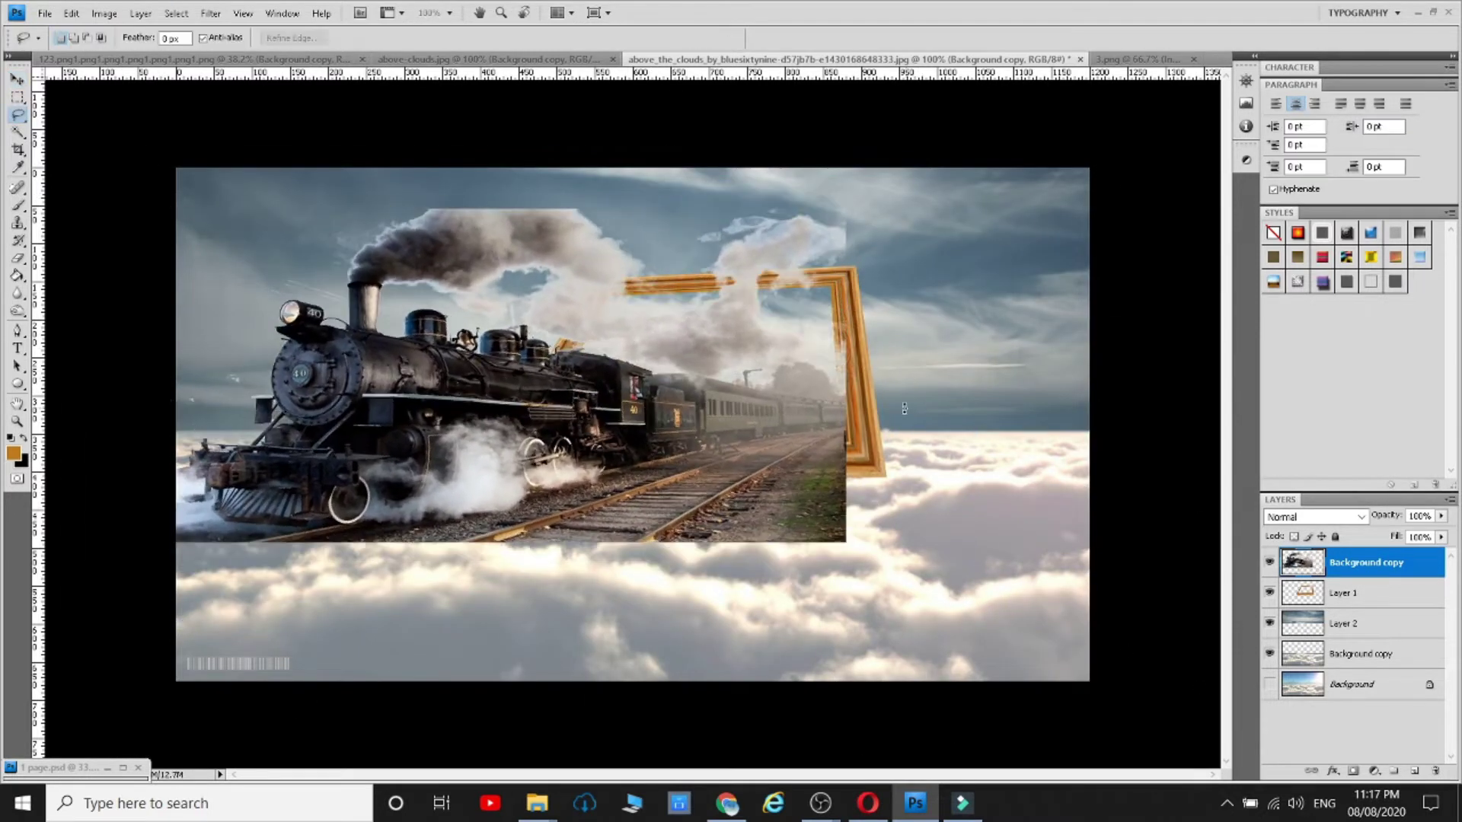
right_click(508, 479)
mouse_move(826, 525)
mouse_down()
mouse_move(816, 551)
mouse_move(677, 560)
mouse_move(790, 562)
mouse_move(857, 490)
mouse_move(827, 477)
mouse_up()
right_click(871, 533)
key(bracketleft)
key(bracketleft)
key(bracketleft)
key(bracketleft)
key(bracketleft)
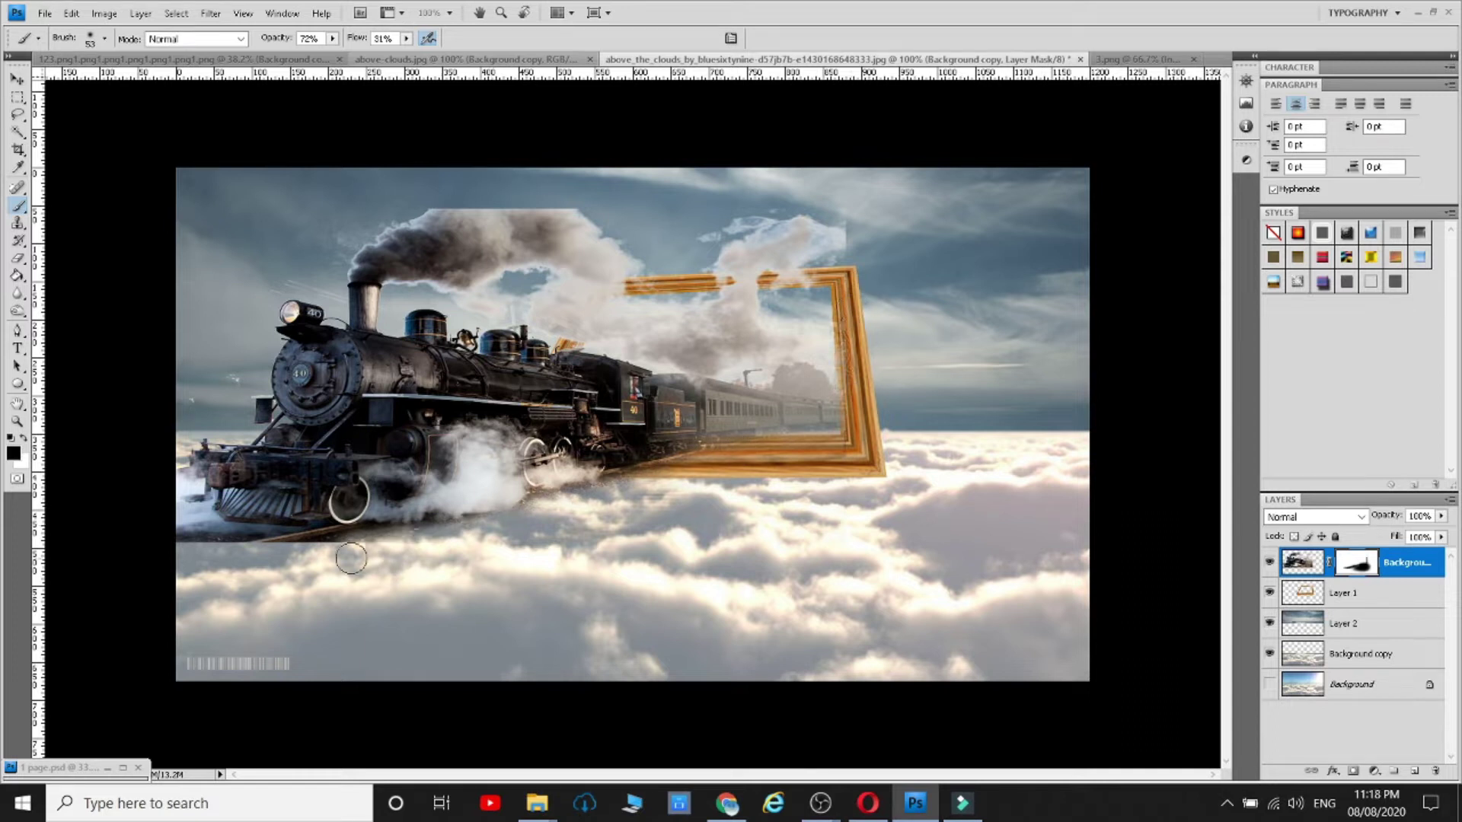
- Shift the train toward the image's left edge and nudge the wooden frame left to match
click(19, 81)
drag(533, 396, 482, 397)
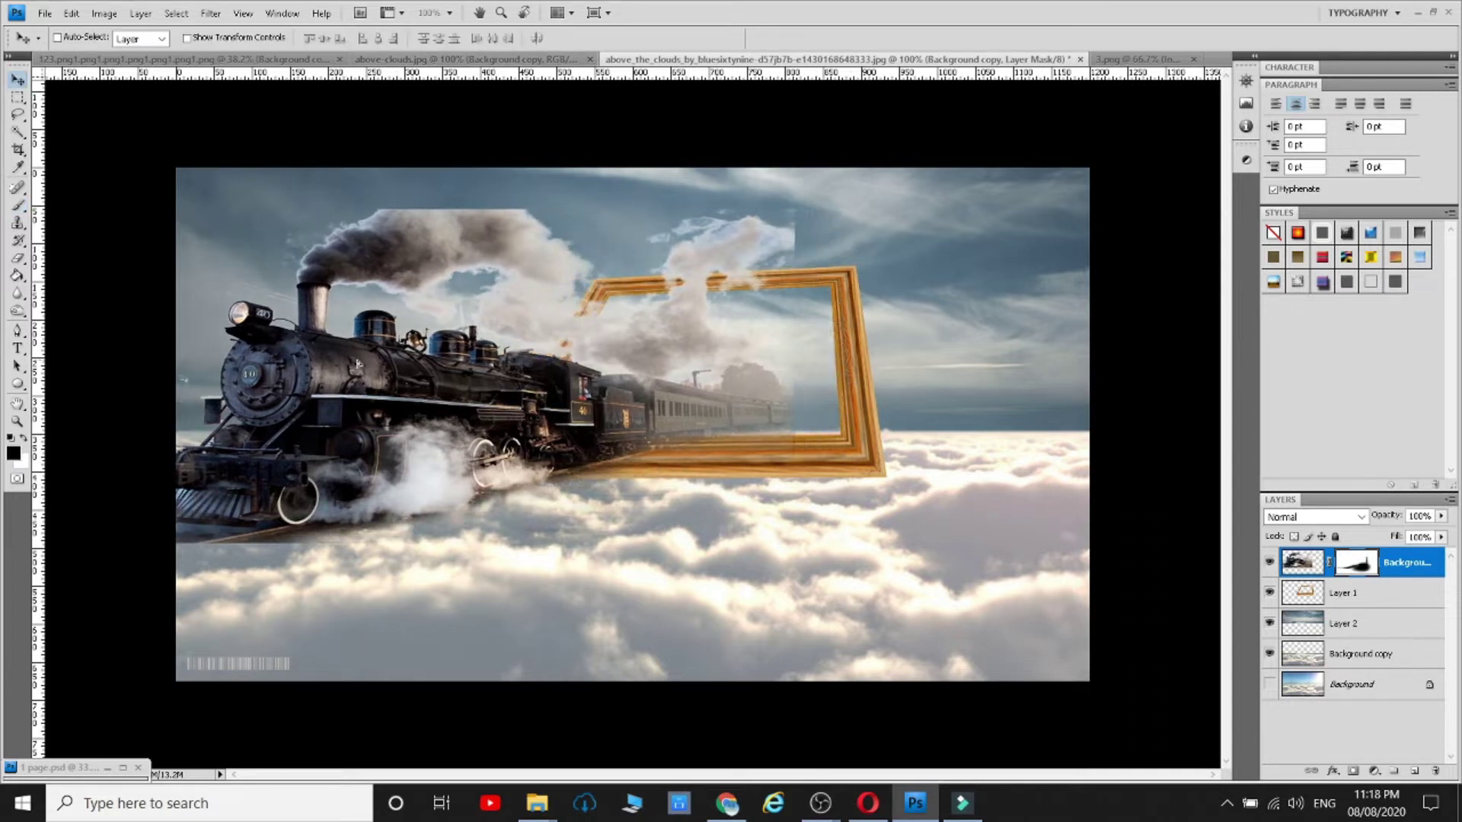
click(1363, 593)
key(shift+Left)
key(shift+Left)
key(shift+Left)
key(shift+Left)
key(shift+Left)
key(shift+Left)
key(shift+Left)
- Paint on the train's layer mask with a small brush to hide stray remnants in front of the locomotive
key(alt+bracketright)
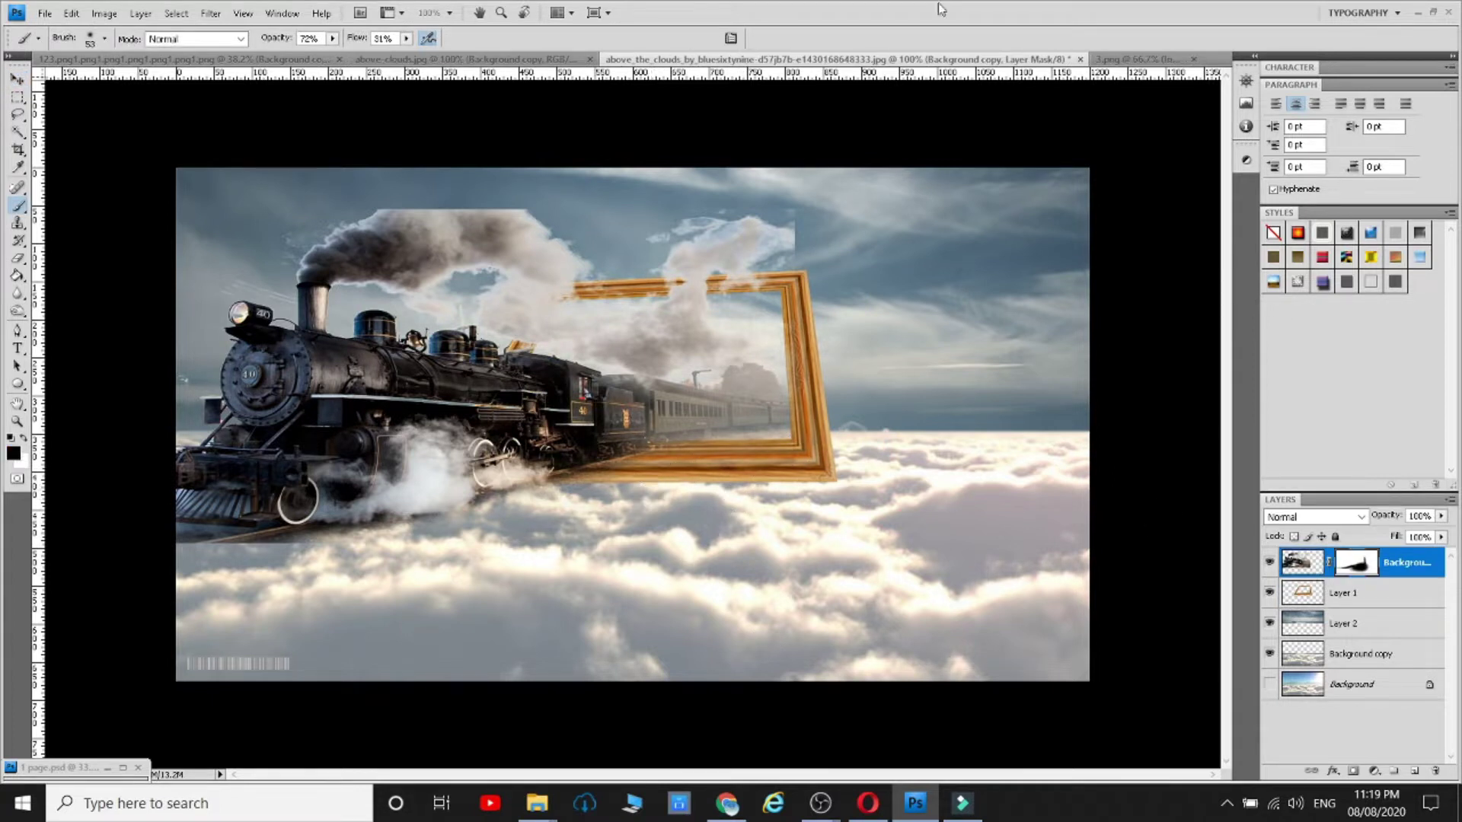
drag(243, 278, 277, 290)
right_click(276, 289)
drag(314, 323, 228, 286)
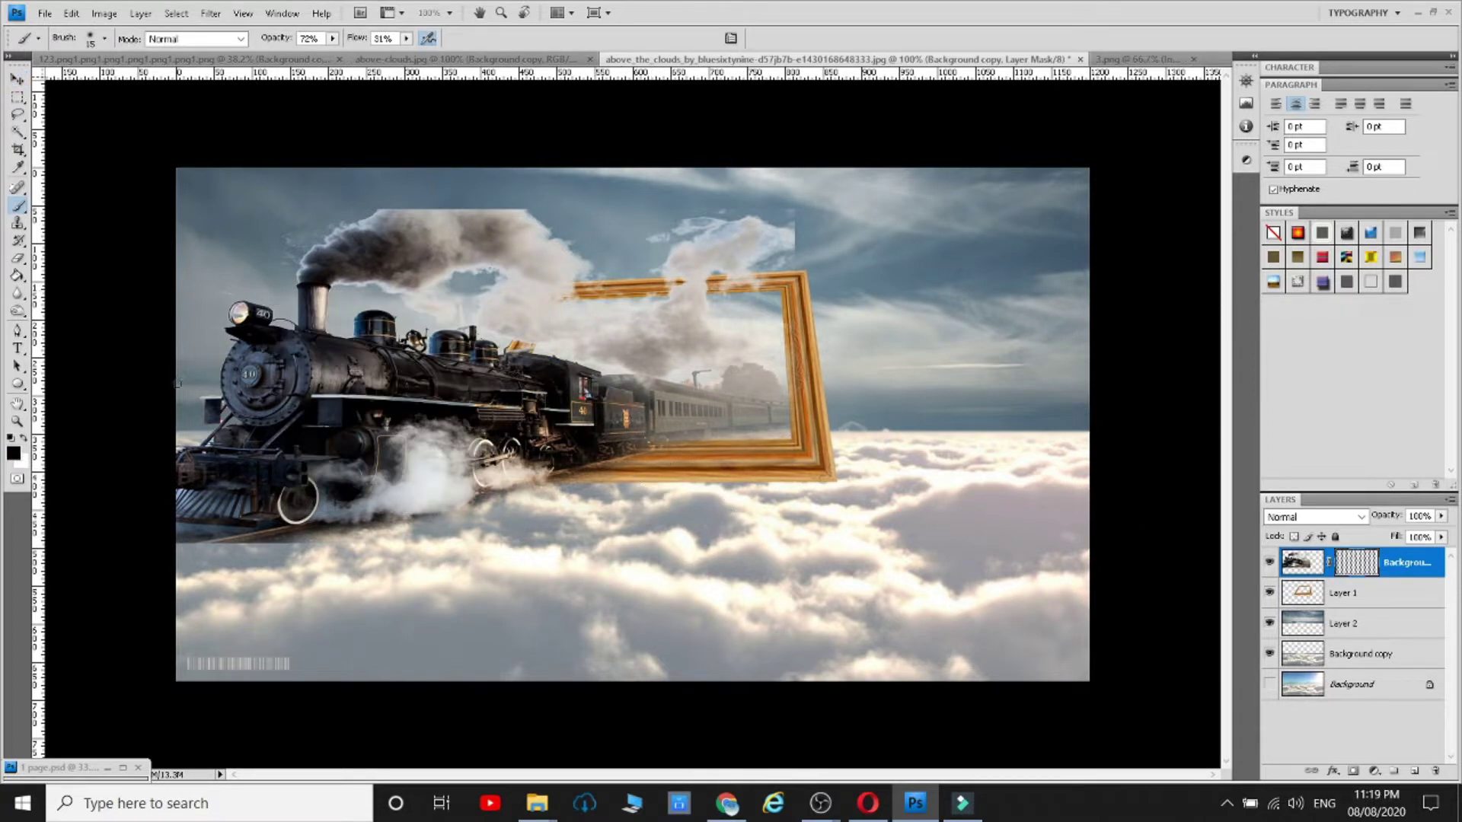
- Enlarge the brush to 112 and mask out the tracks beneath the locomotive so it fades into the clouds
right_click(324, 267)
drag(354, 301, 371, 301)
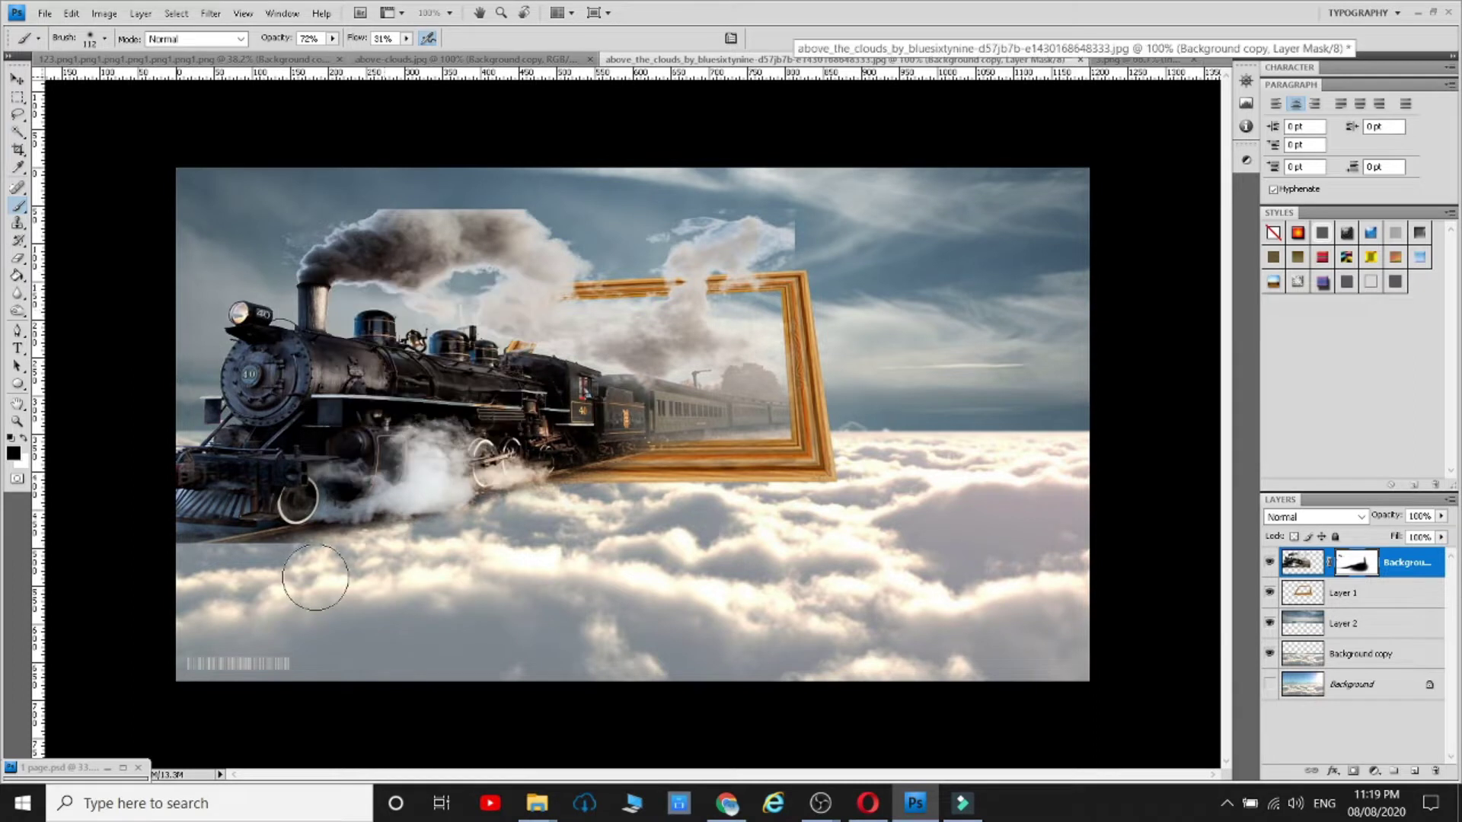
drag(258, 563, 305, 573)
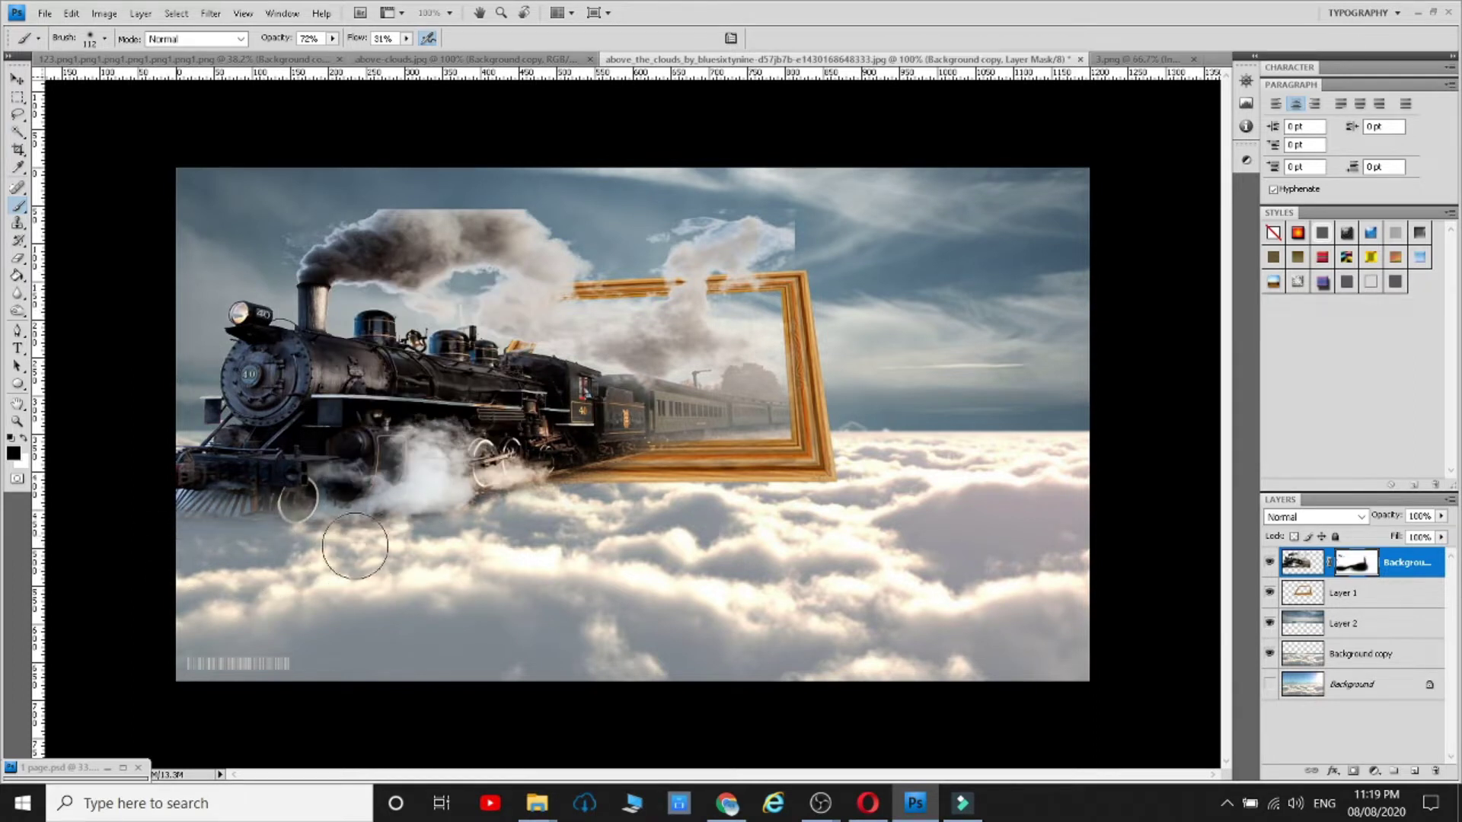
- Erase the lower-left part of the wooden frame on Layer 1 beneath the train carriages
click(1344, 594)
key(e)
right_click(579, 461)
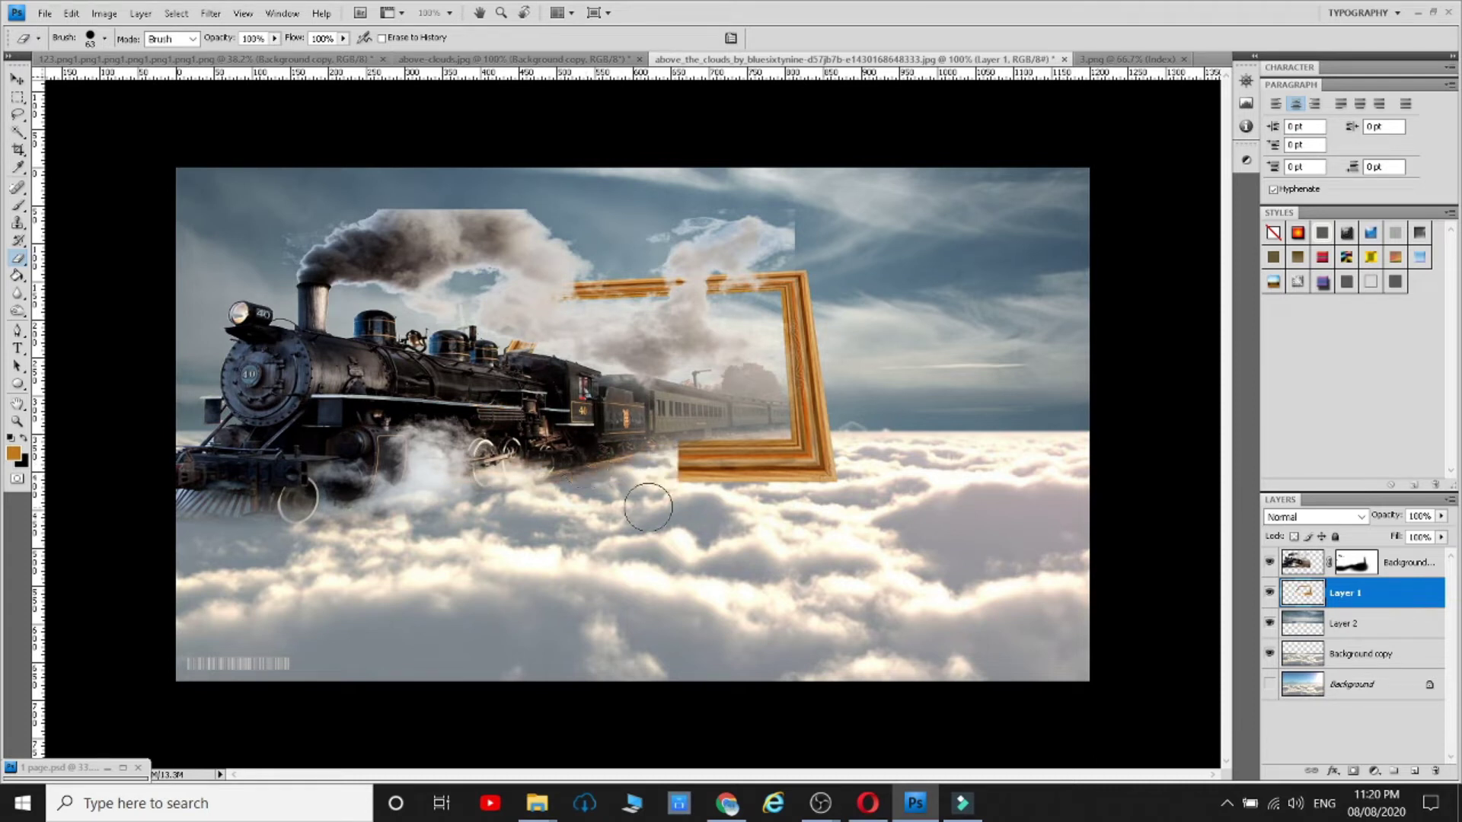
- Add a layer mask to the wooden frame and paint out its bottom edge so it sinks into the clouds
click(1356, 562)
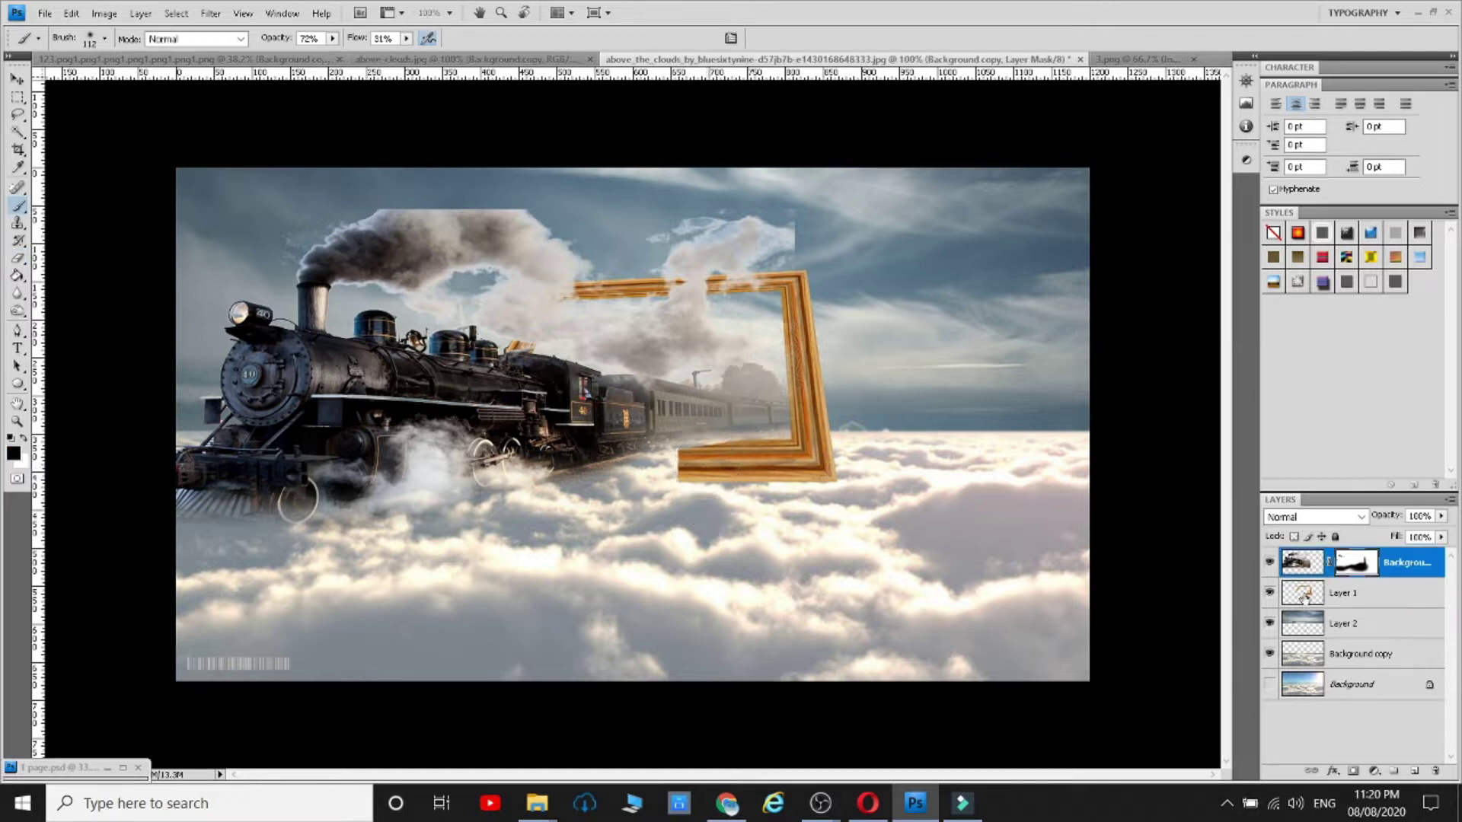
click(1305, 598)
click(1353, 772)
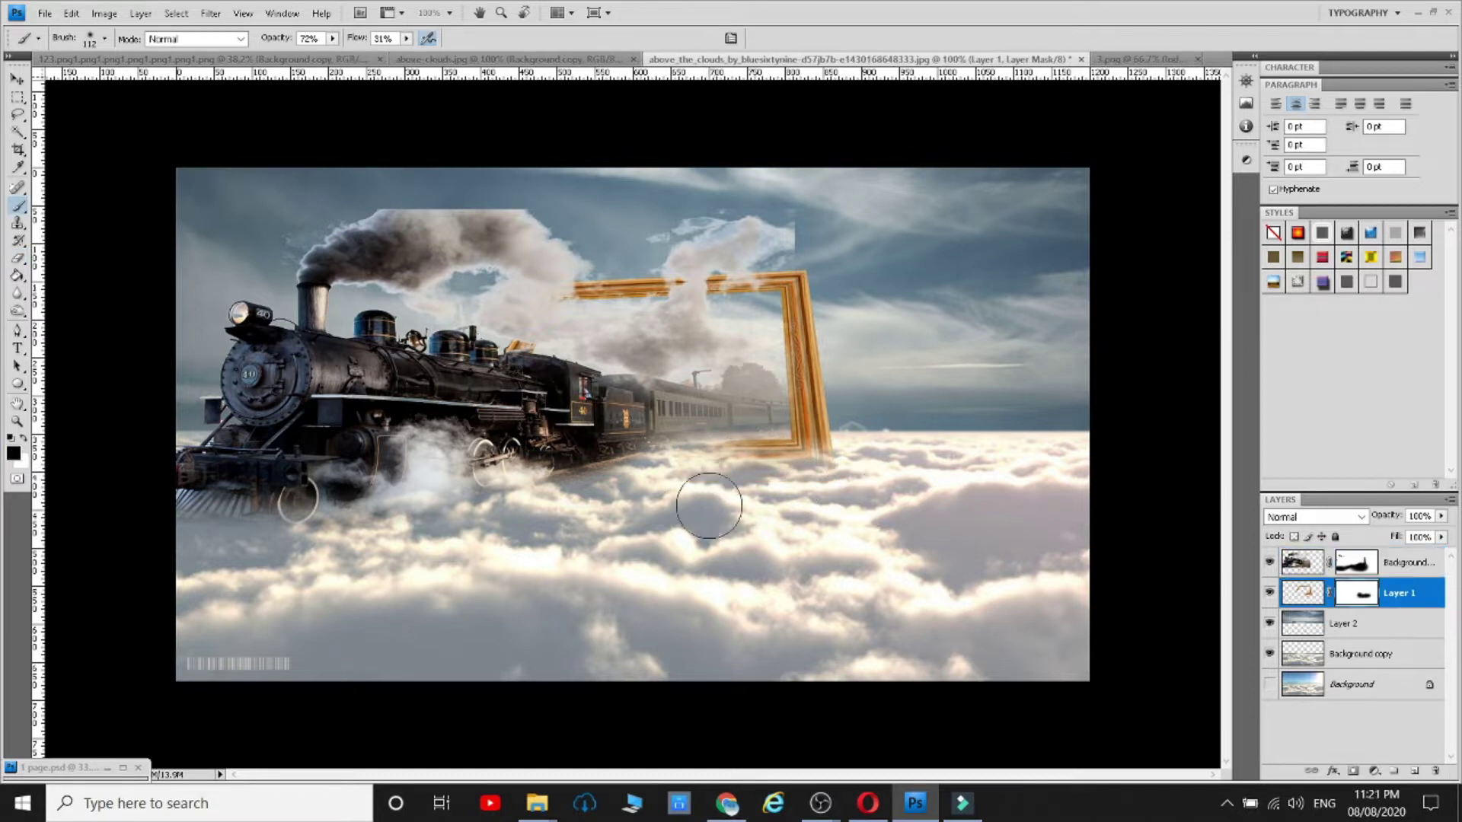
key(alt+bracketright)
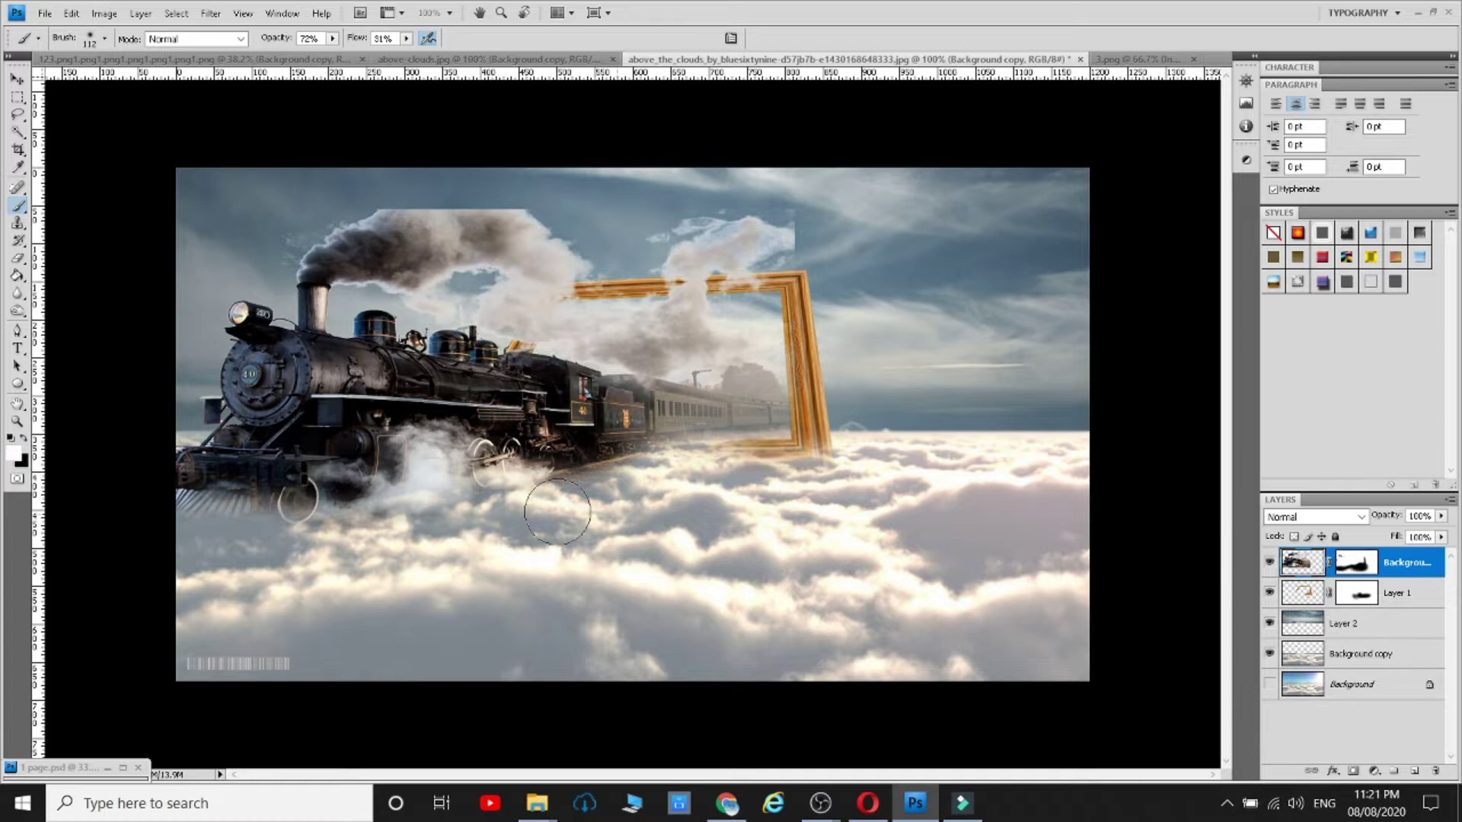
- Browse the Images folder and its land subfolder for a suitable landscape picture
click(47, 14)
click(61, 46)
scroll(830, 335, down, 2)
click(615, 92)
click(594, 126)
double_click(454, 157)
scroll(490, 373, down, 1)
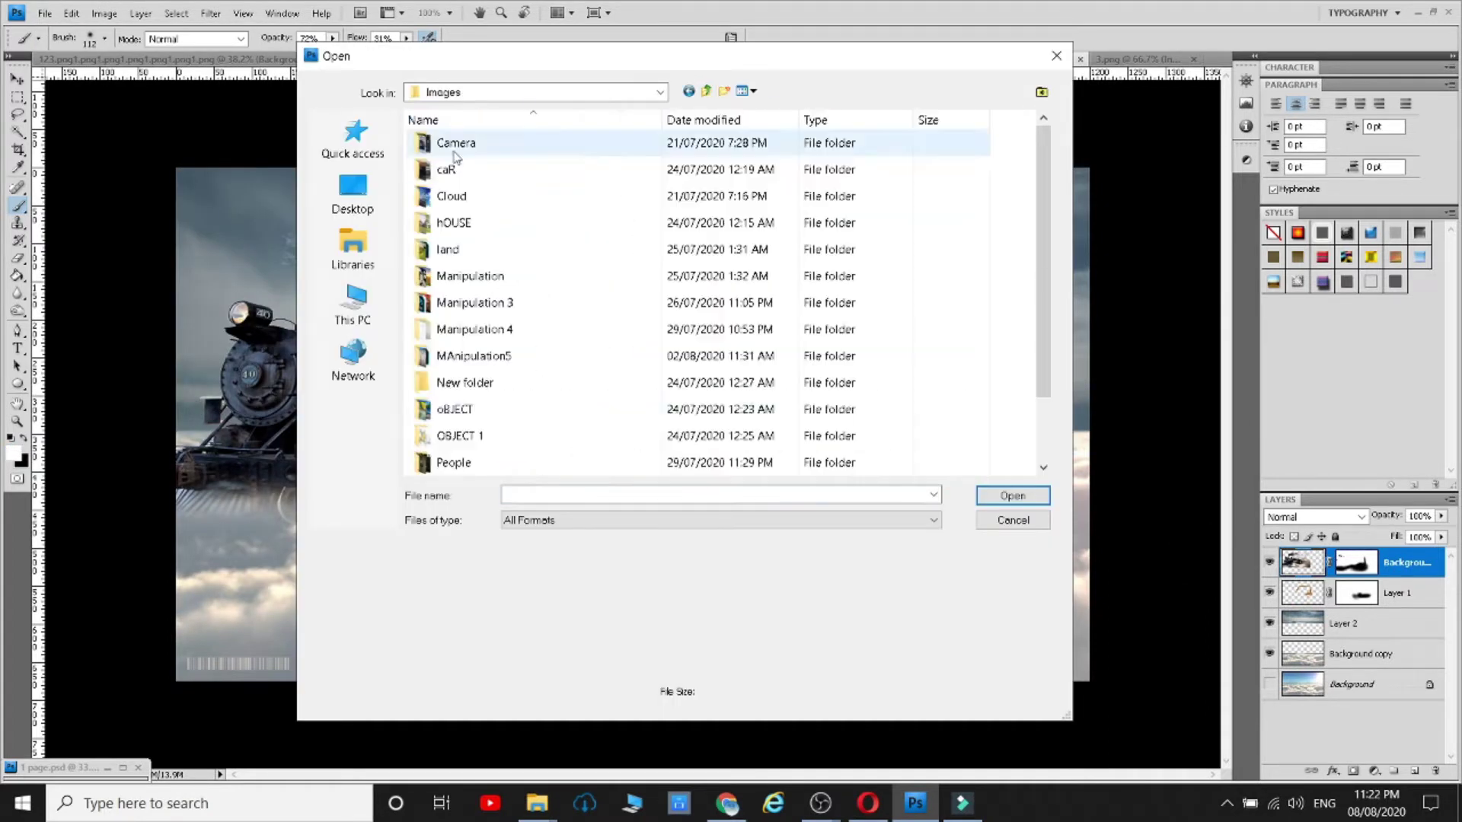
scroll(502, 305, up, 1)
double_click(488, 250)
scroll(868, 335, down, 2)
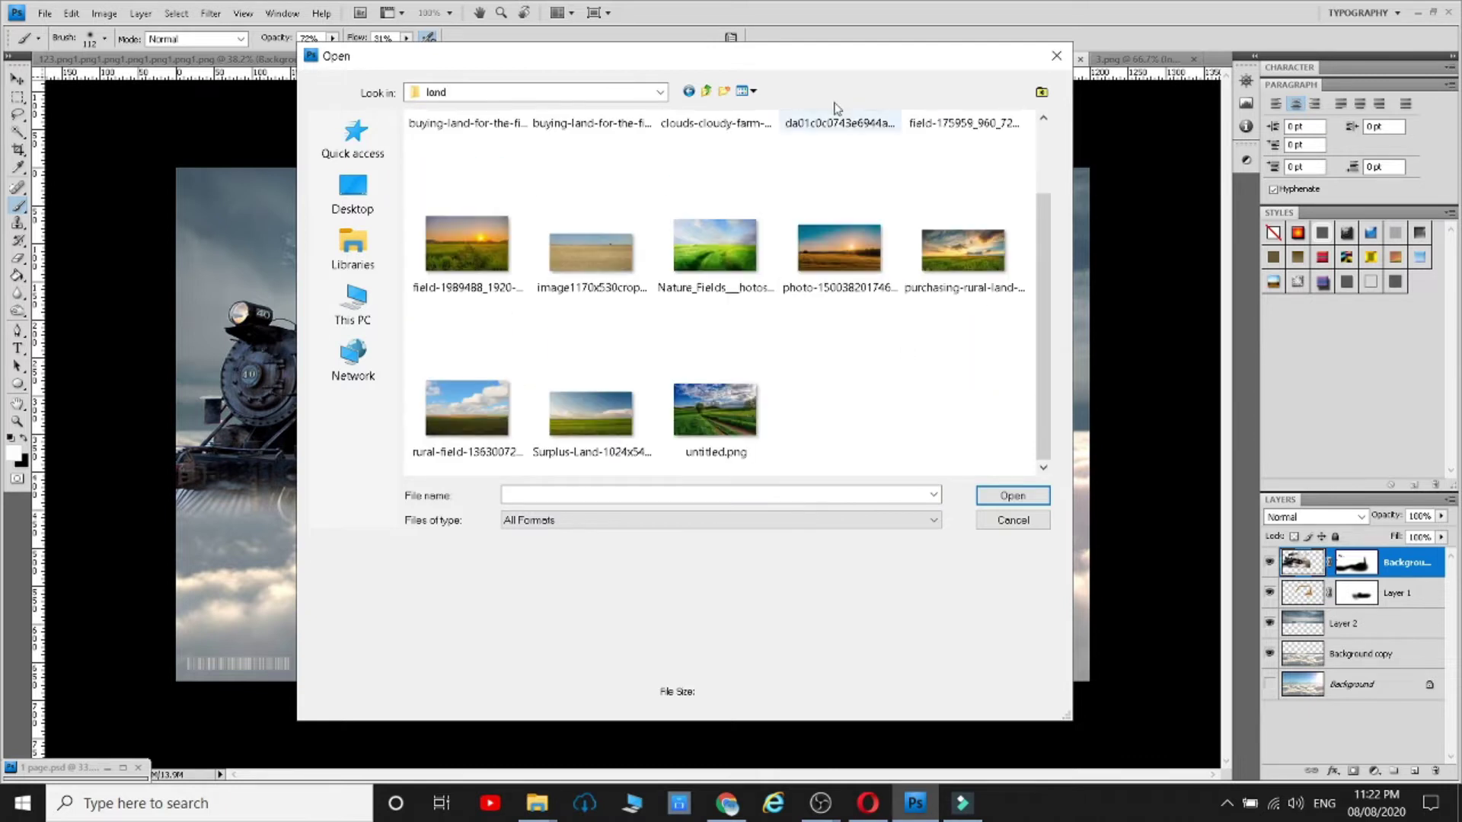
key(Escape)
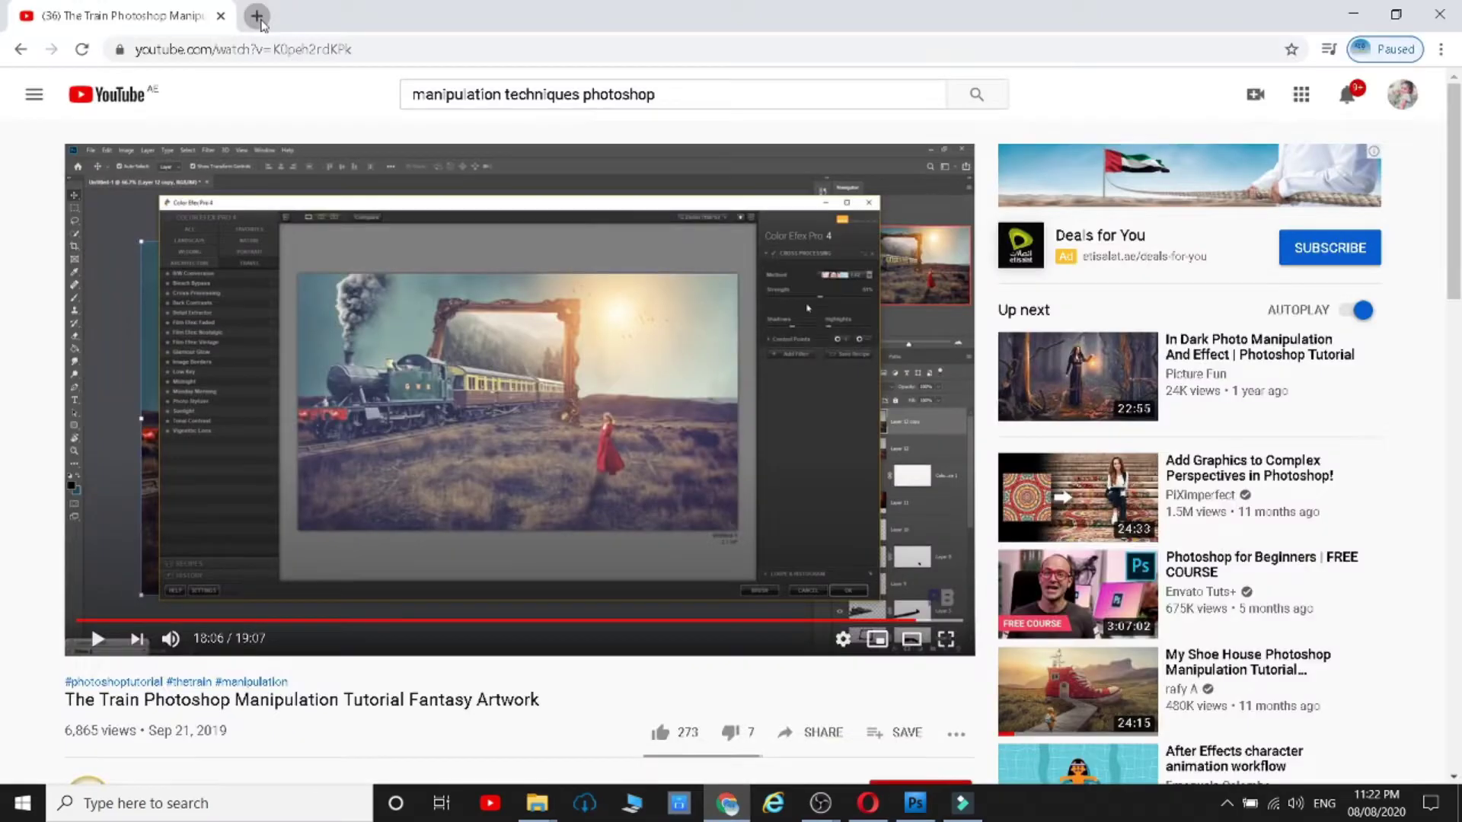
- Switch to Chrome, search Google Images for "mountain" and look through the results
key(ctrl+t)
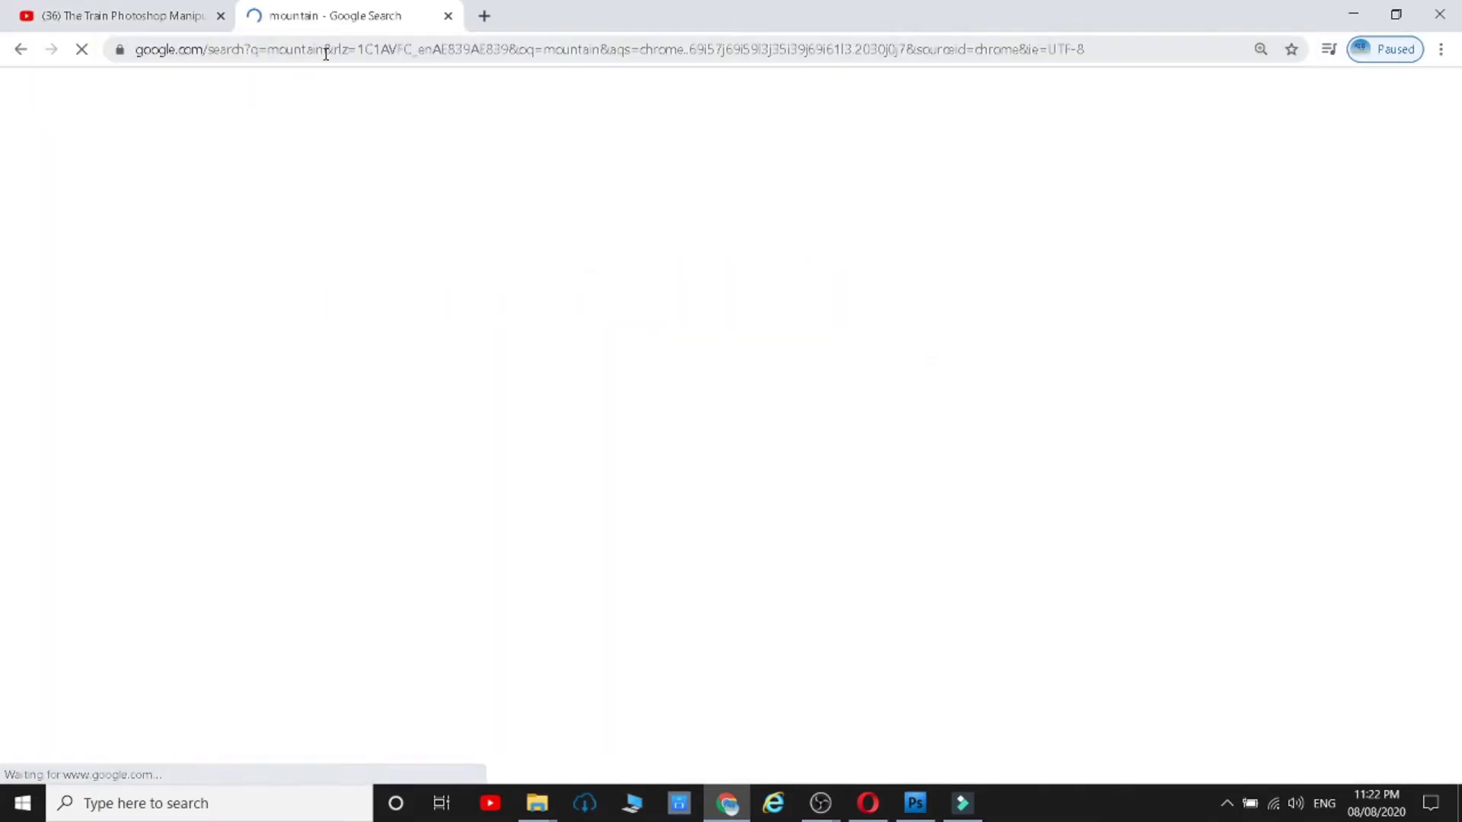
click(287, 170)
scroll(715, 500, down, 10)
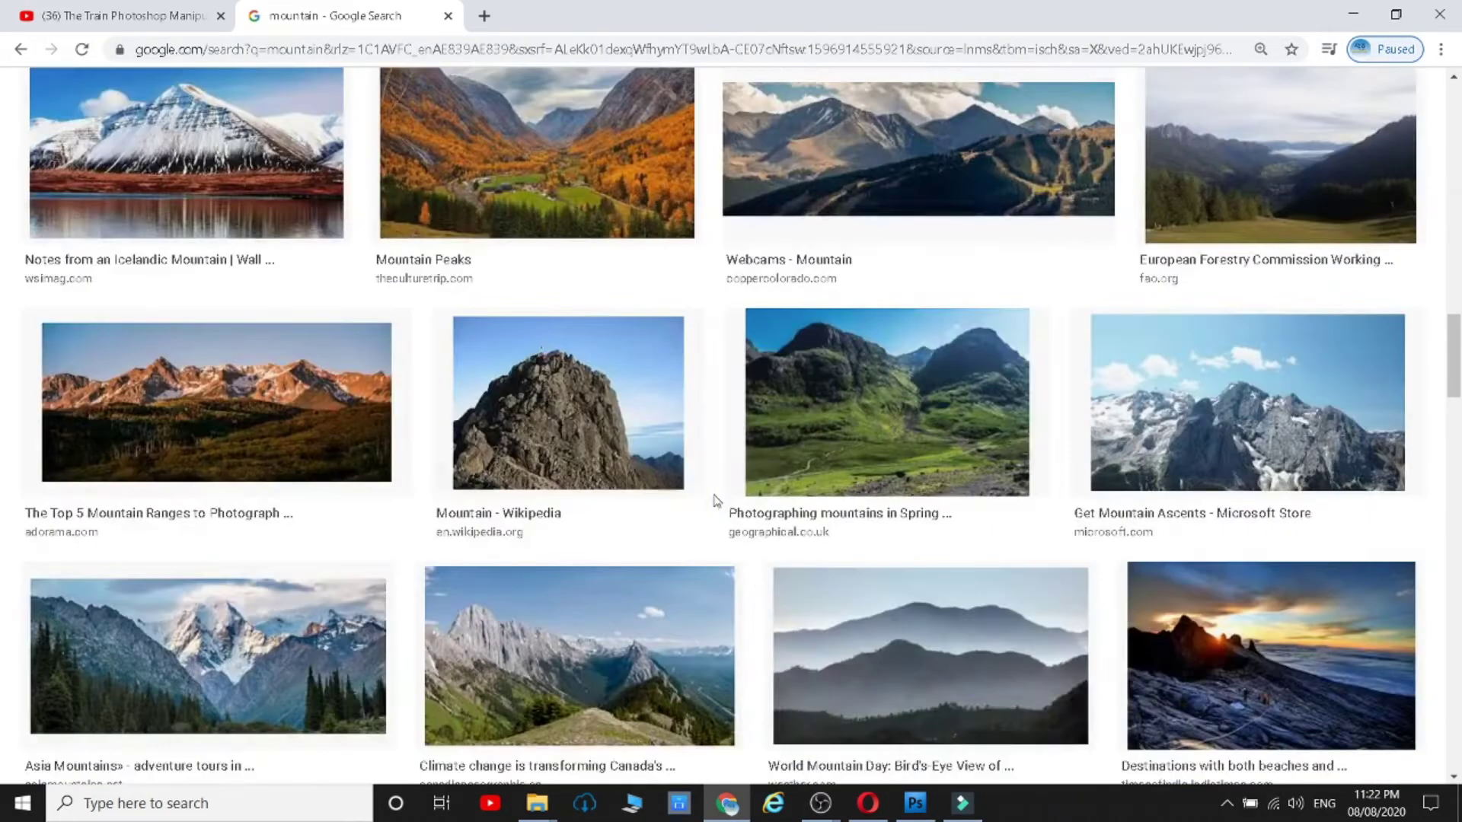
- Look through the mountain results, open the Semien Mountains image and save a related misty green mountain picture
scroll(716, 500, down, 10)
click(891, 460)
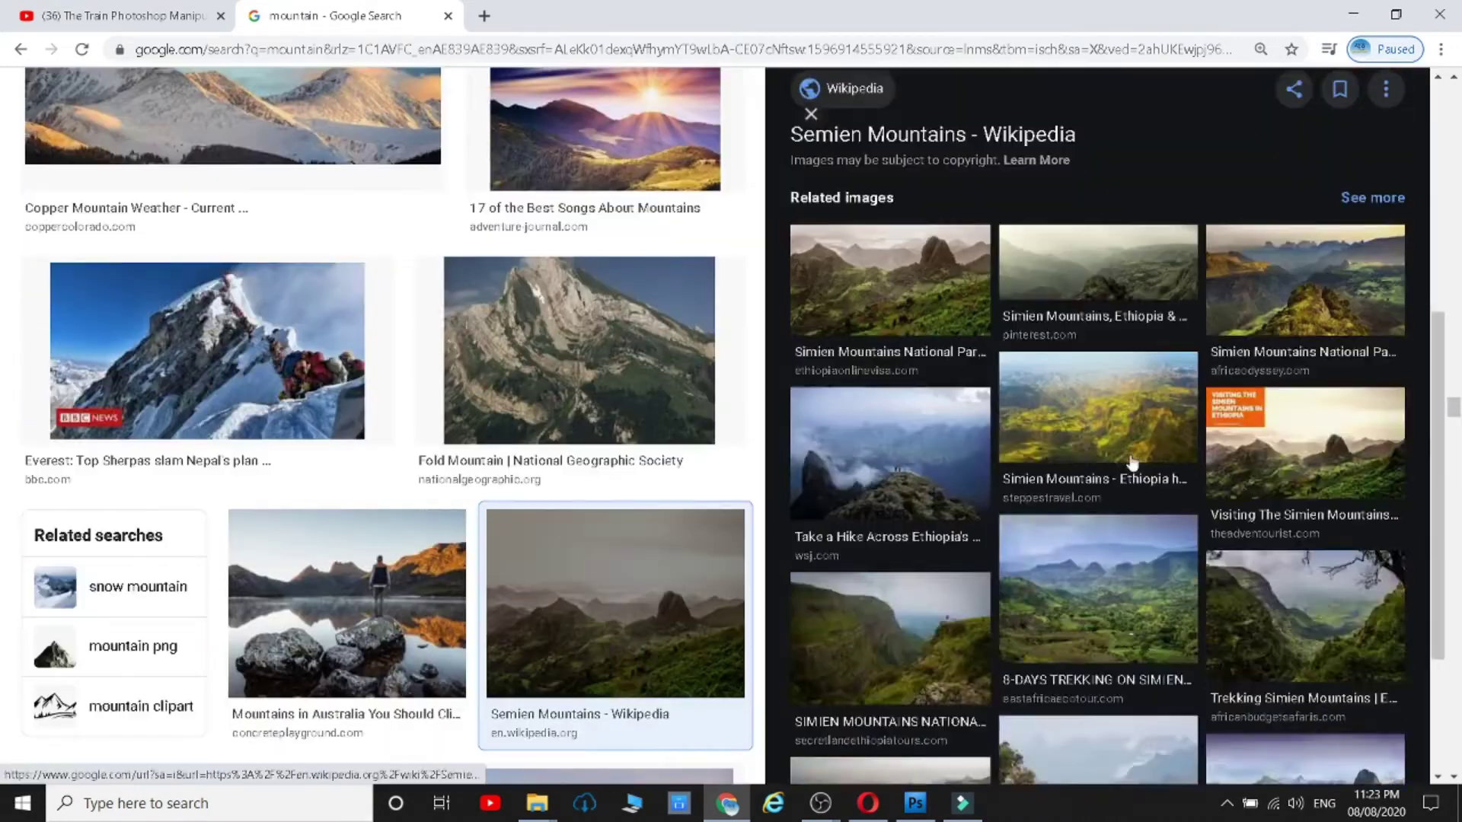
click(1098, 267)
right_click(1149, 147)
click(1211, 305)
click(783, 711)
- Switch to Photoshop, open the saved mountain picture and add it to the train composition
scroll(1089, 538, down, 10)
click(914, 803)
key(ctrl+o)
scroll(1055, 395, down, 10)
click(521, 250)
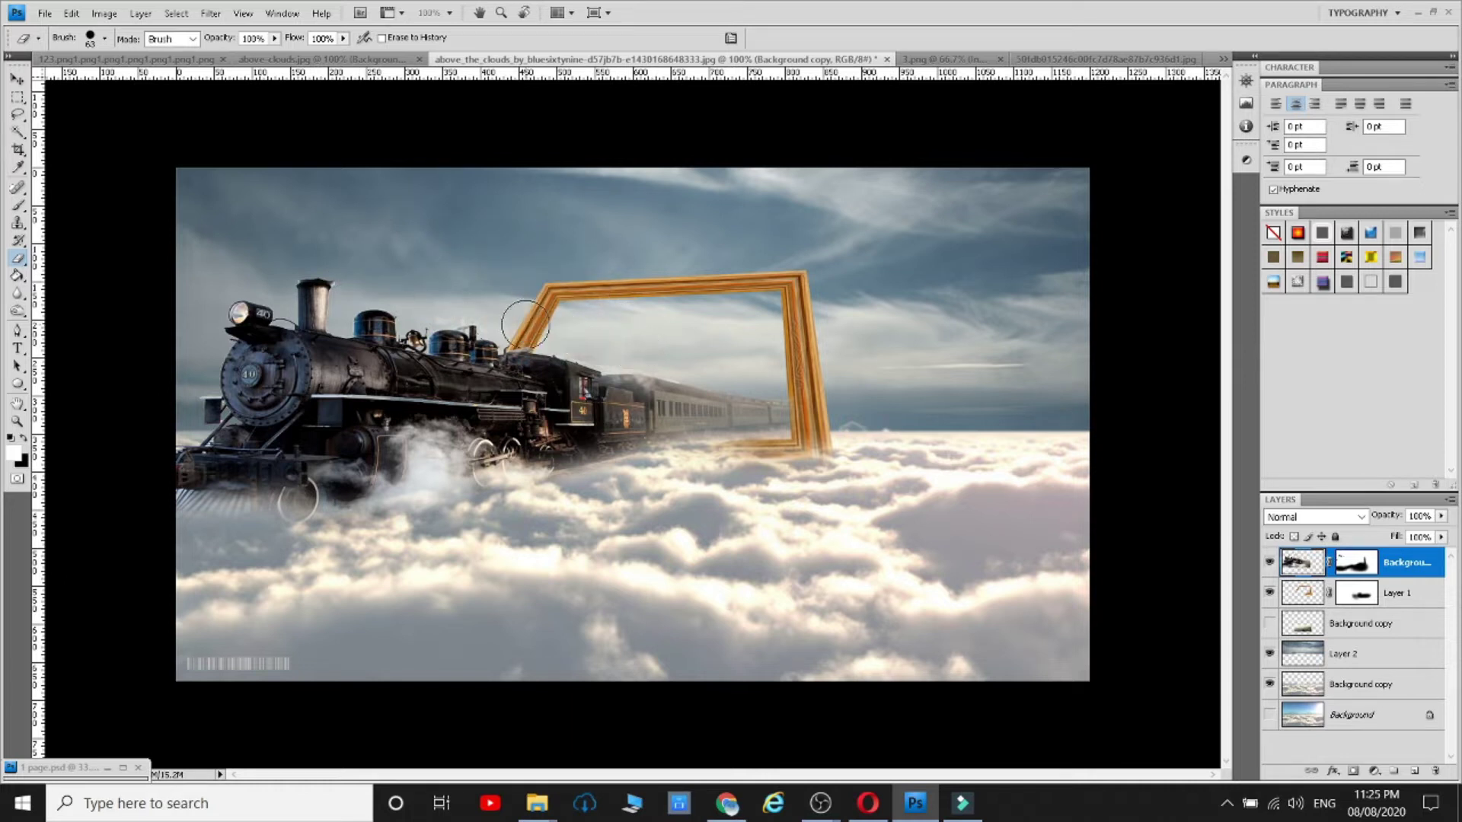
- Show the mountain landscape layer and position it behind the wooden frame's opening
right_click(479, 292)
right_click(459, 283)
drag(518, 313, 496, 314)
key(Return)
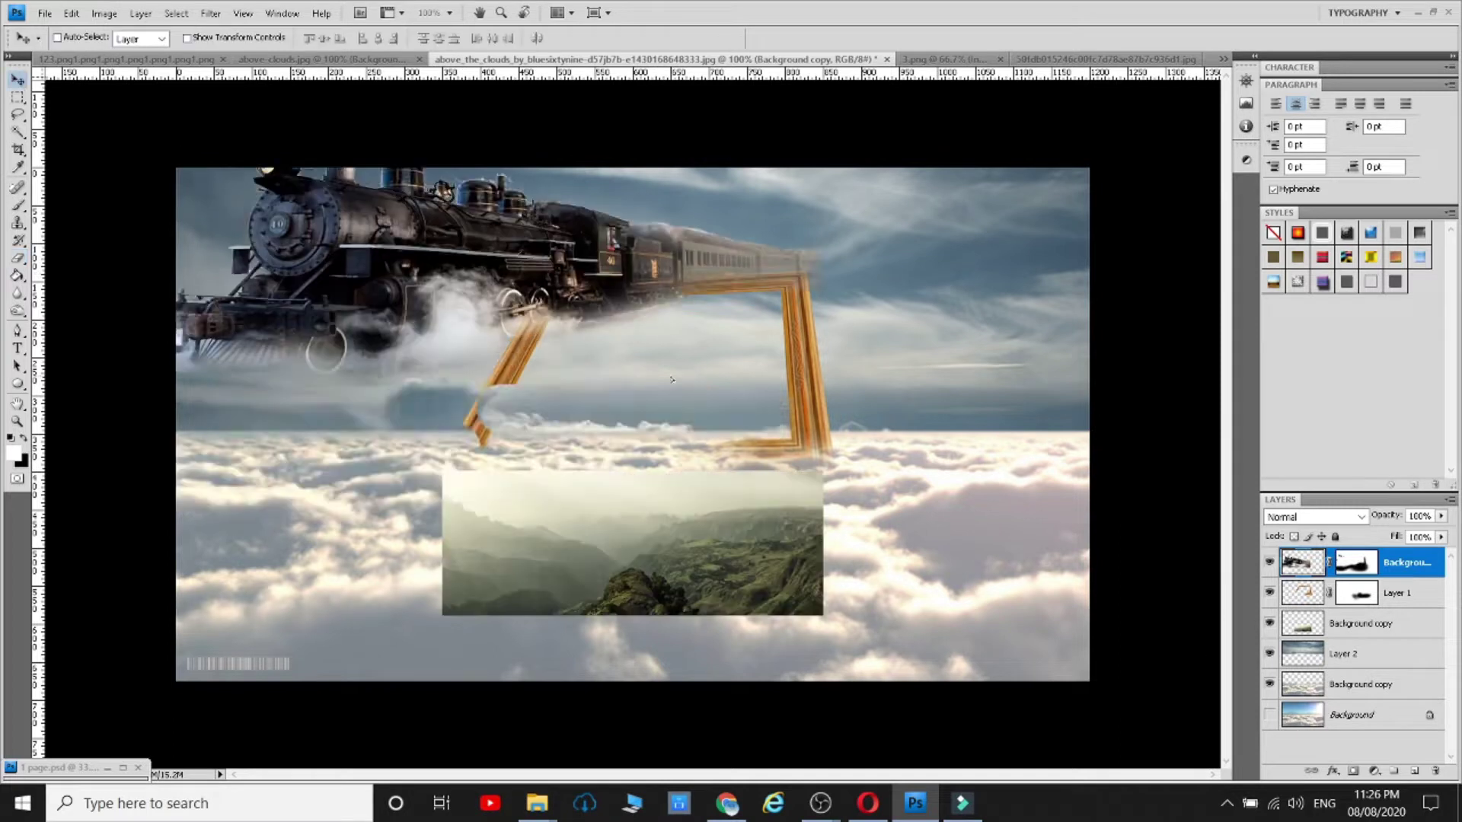
drag(729, 527, 754, 348)
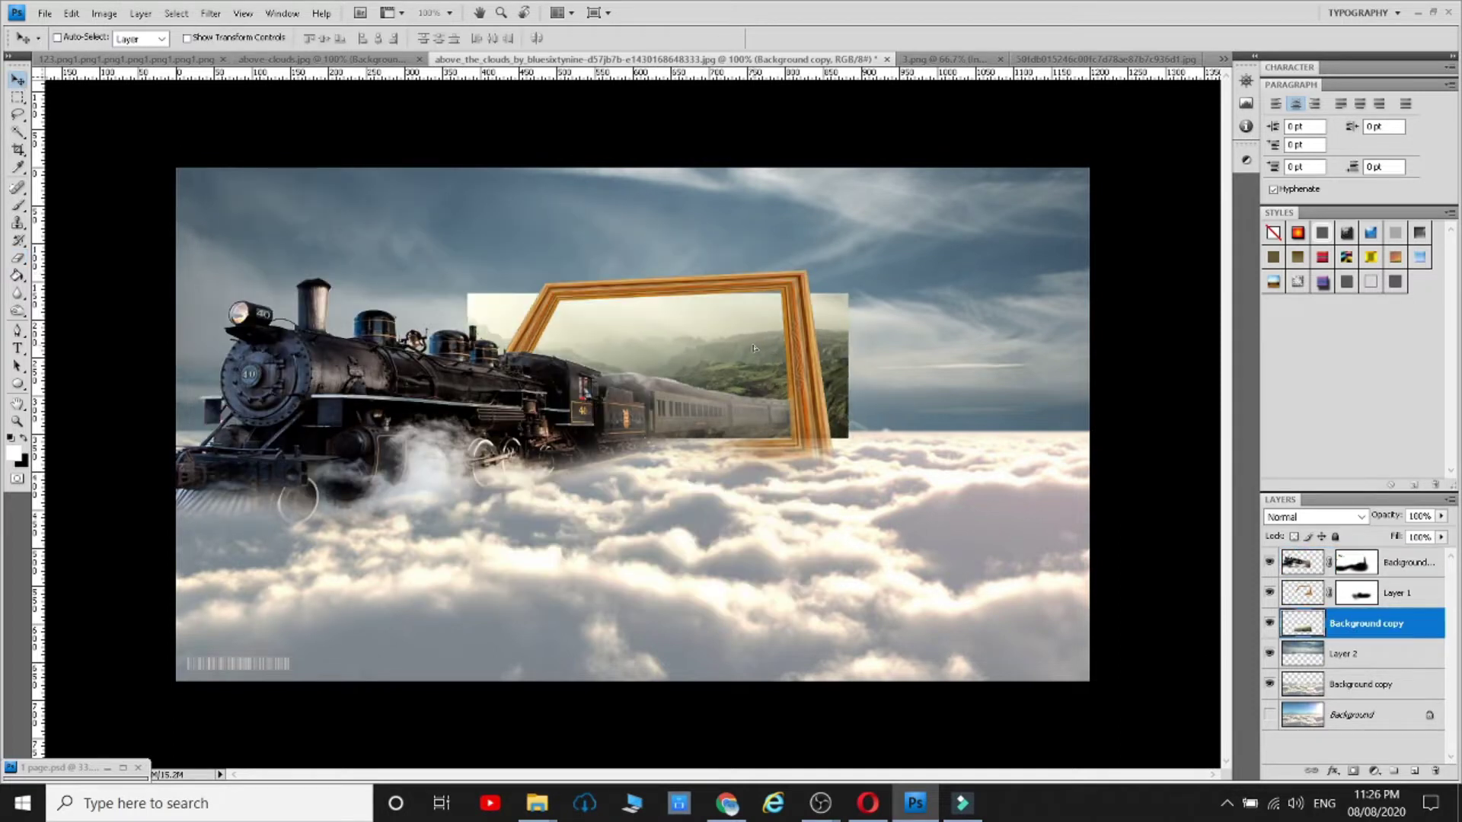
- Transform the mountain landscape so its corners fit inside the wooden frame
click(17, 114)
right_click(685, 329)
click(735, 462)
mouse_move(848, 293)
mouse_down()
mouse_move(814, 306)
mouse_move(764, 288)
mouse_move(762, 302)
mouse_up()
drag(475, 268, 533, 291)
key(Return)
key(e)
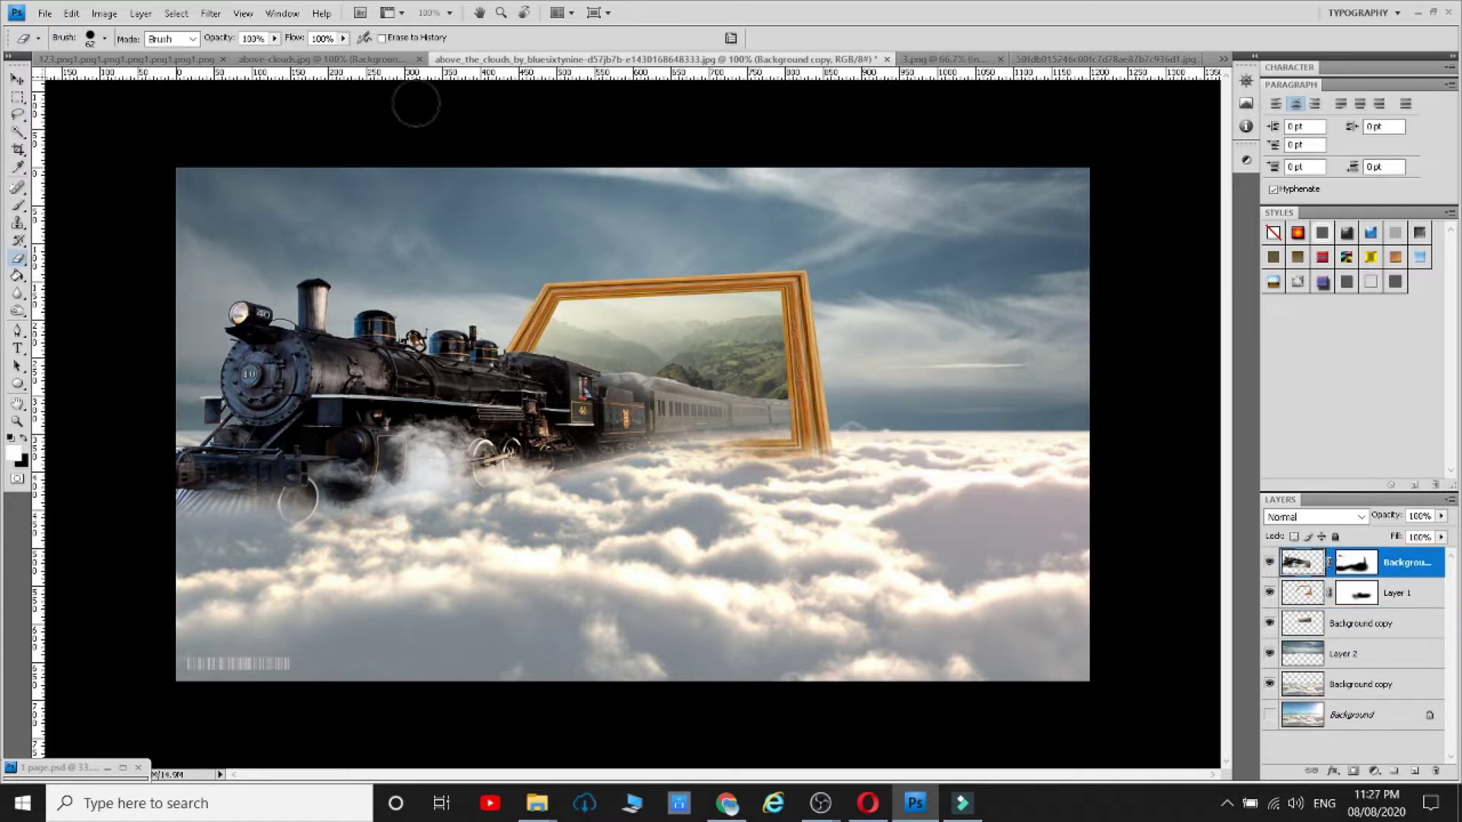
- Recolour the wooden frame on Layer 1 to a muted dark brown with Hue/Saturation and duplicate its layer twice
click(1397, 594)
click(104, 13)
mouse_move(152, 59)
click(385, 161)
mouse_move(877, 225)
mouse_down()
mouse_move(838, 226)
mouse_move(870, 225)
mouse_up()
drag(878, 269, 832, 270)
drag(877, 313, 858, 315)
click(1018, 152)
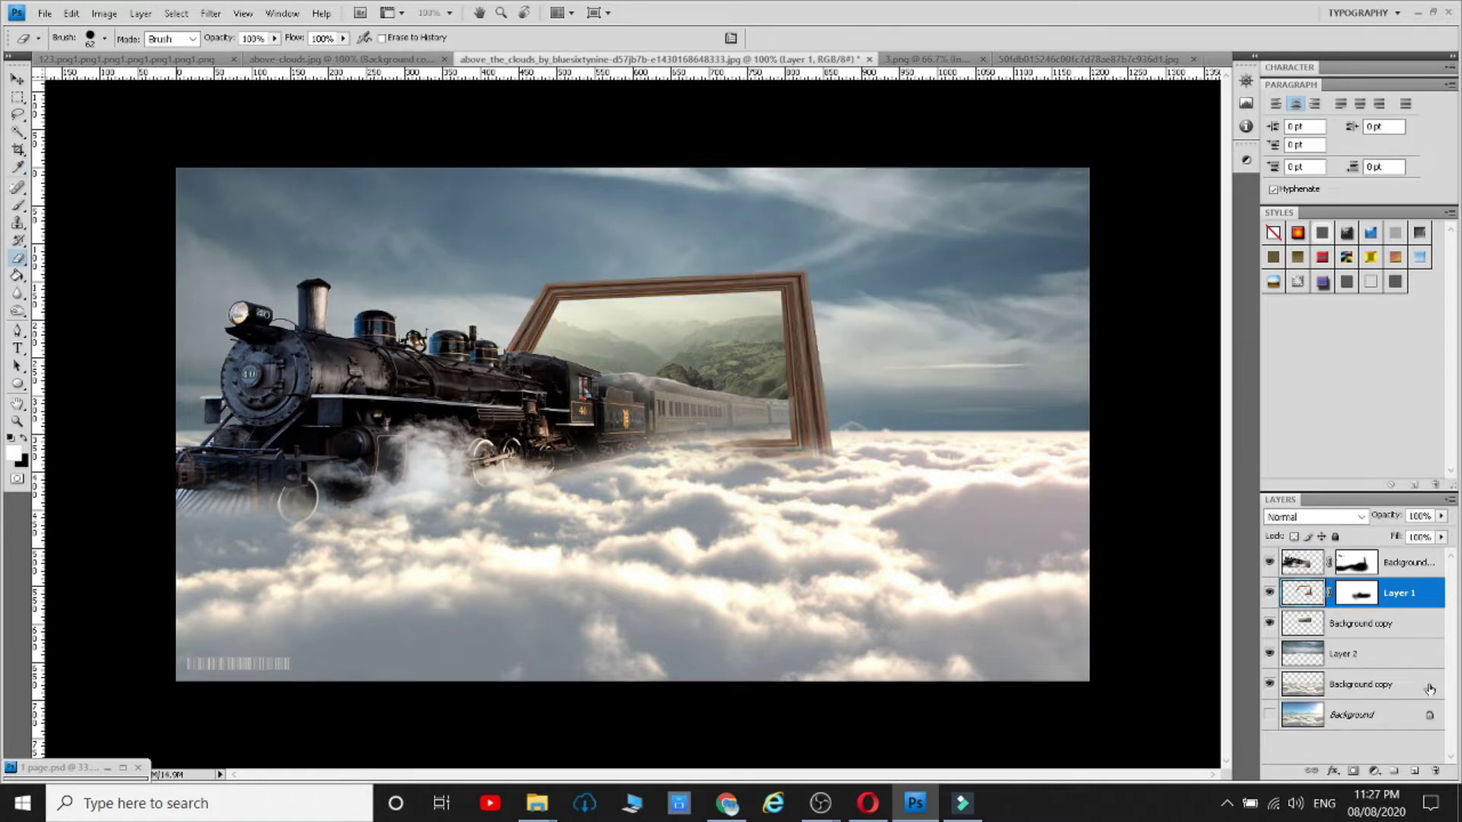
key(ctrl+j)
key(ctrl+j)
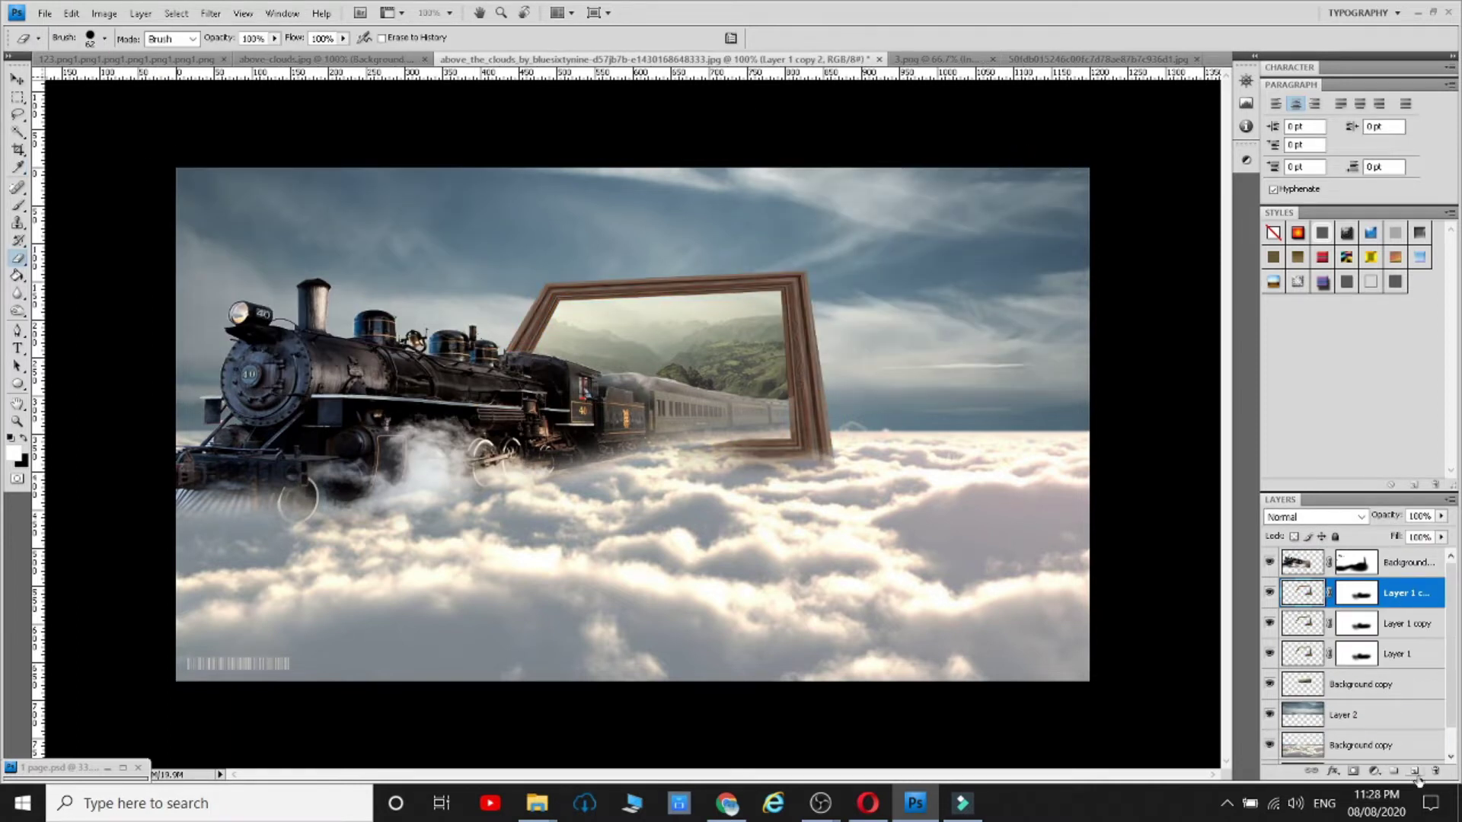
- Try to flip and distort the top frame copy downward onto the clouds as a cast shadow
key(ctrl+t)
drag(794, 387, 788, 571)
right_click(510, 582)
click(607, 413)
drag(456, 668, 427, 570)
drag(833, 668, 828, 806)
key(Return)
- Darken the flipped frame copy by lowering its white output in Levels and reduce the layer's opacity
click(104, 13)
mouse_move(144, 60)
click(339, 78)
drag(287, 357, 100, 357)
click(343, 155)
click(1442, 516)
drag(1441, 534, 1393, 537)
- Soften the flipped frame copy with a Gaussian Blur
click(176, 13)
mouse_move(211, 13)
mouse_move(244, 169)
click(447, 241)
key(ctrl+alt+f)
drag(1032, 358, 1050, 361)
click(1203, 154)
- Try to reshape the blurred frame shadow with further transforms so it lines up with the frame's base
key(ctrl+t)
right_click(622, 534)
click(656, 392)
drag(436, 769, 533, 708)
drag(532, 766, 528, 715)
drag(845, 440, 819, 455)
key(Return)
key(ctrl+t)
drag(847, 601, 831, 730)
key(Return)
- Try to distort the frame shadow once more, and delete its layer
right_click(592, 499)
click(653, 645)
right_click(679, 515)
click(762, 625)
drag(754, 407, 793, 526)
drag(535, 526, 442, 573)
drag(772, 466, 804, 495)
key(Escape)
key(Delete)
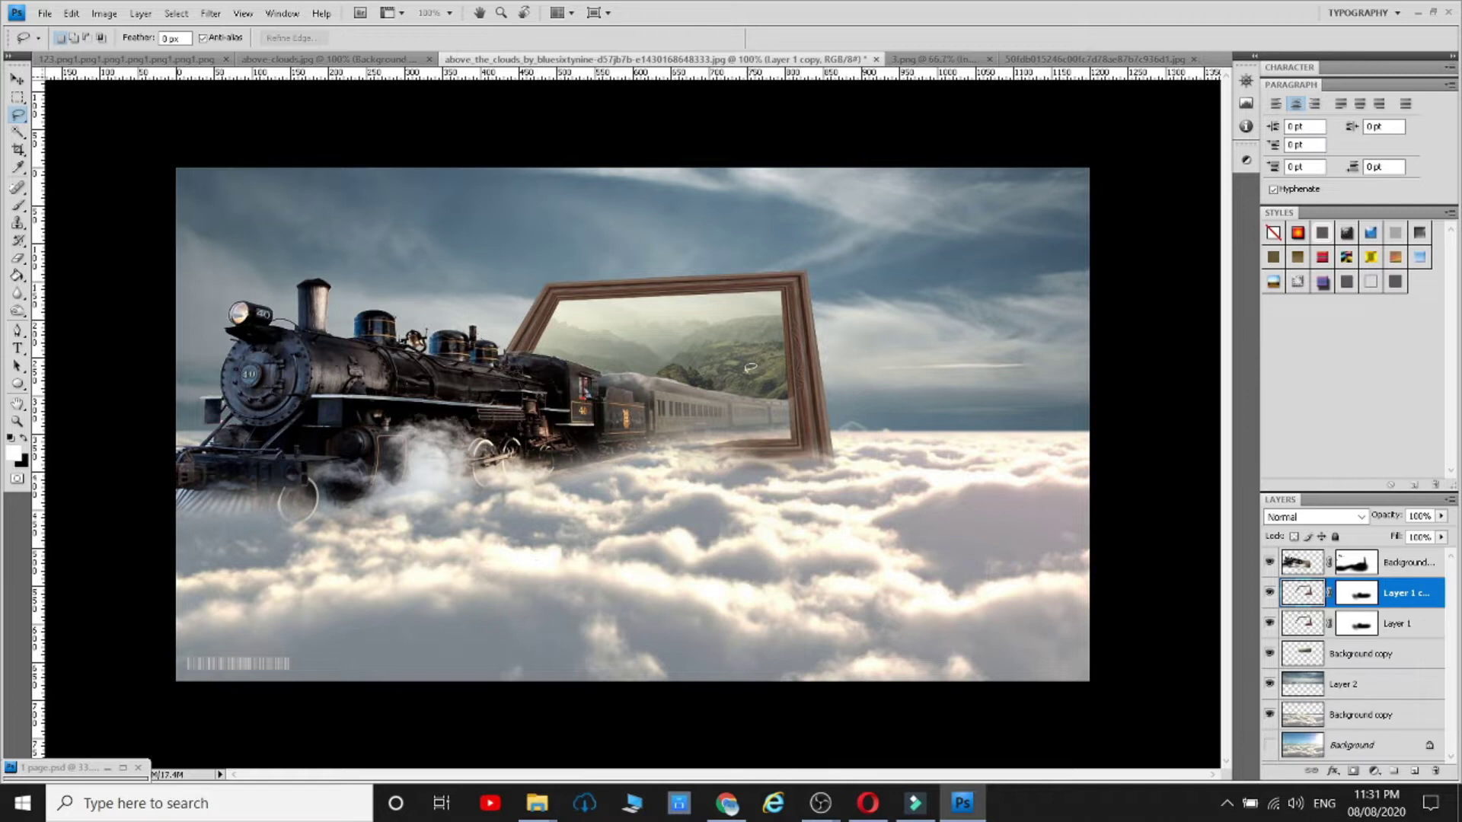
- Brush a soft black shadow onto the clouds below the frame on a new layer and set its opacity to 80%
key(x)
mouse_move(808, 487)
mouse_down()
mouse_move(771, 504)
mouse_move(490, 523)
mouse_move(472, 496)
mouse_move(658, 592)
mouse_move(473, 489)
mouse_move(849, 526)
mouse_up()
mouse_move(1441, 516)
mouse_down()
mouse_move(1411, 535)
mouse_move(1434, 533)
mouse_up()
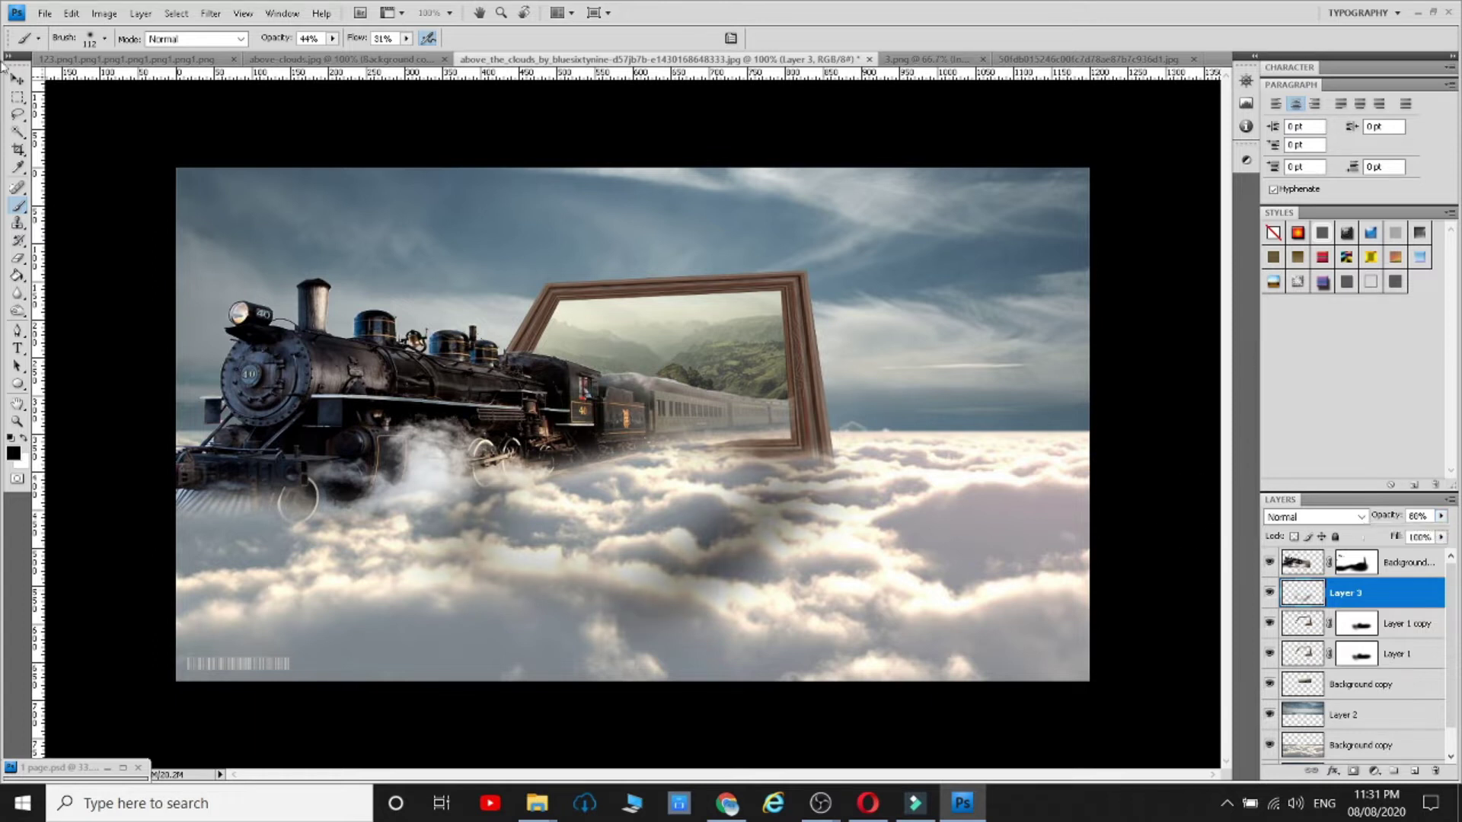
- Reselect the shadow layer and open Super-Moon-feature.jpg from the oBJECT folder inside Images
click(1395, 565)
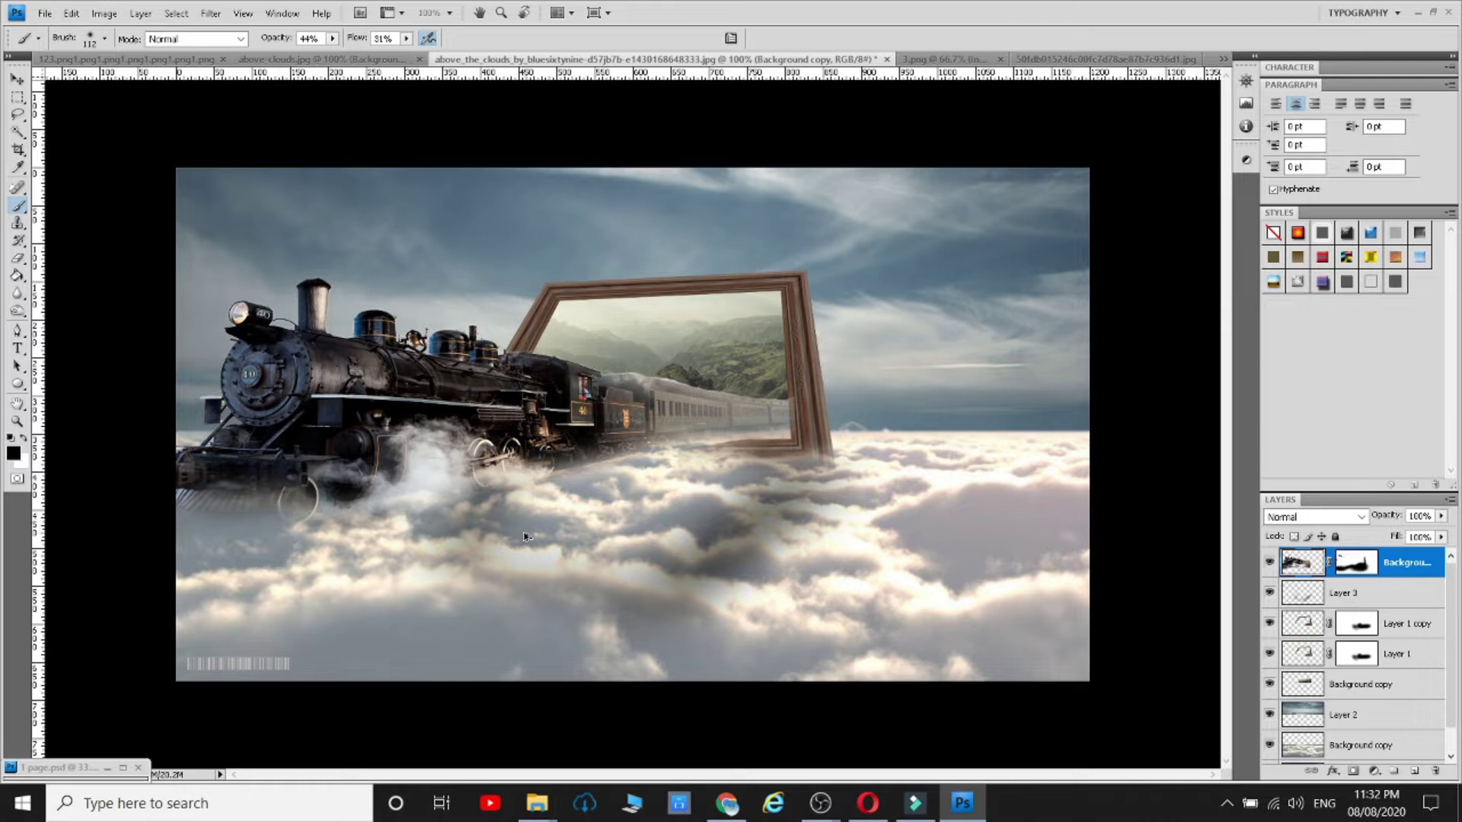
key(alt+bracketleft)
key(ctrl+o)
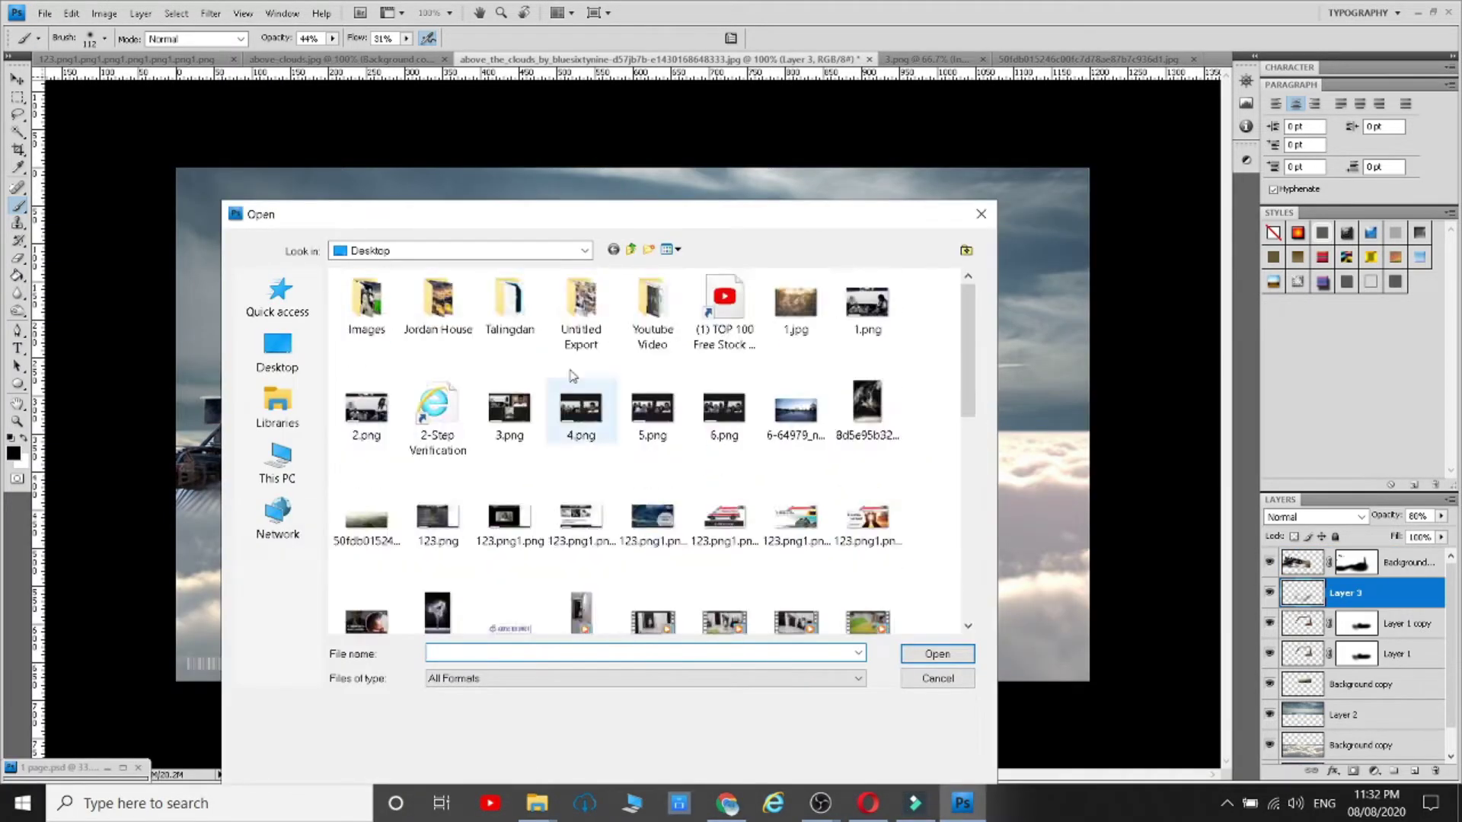
double_click(368, 306)
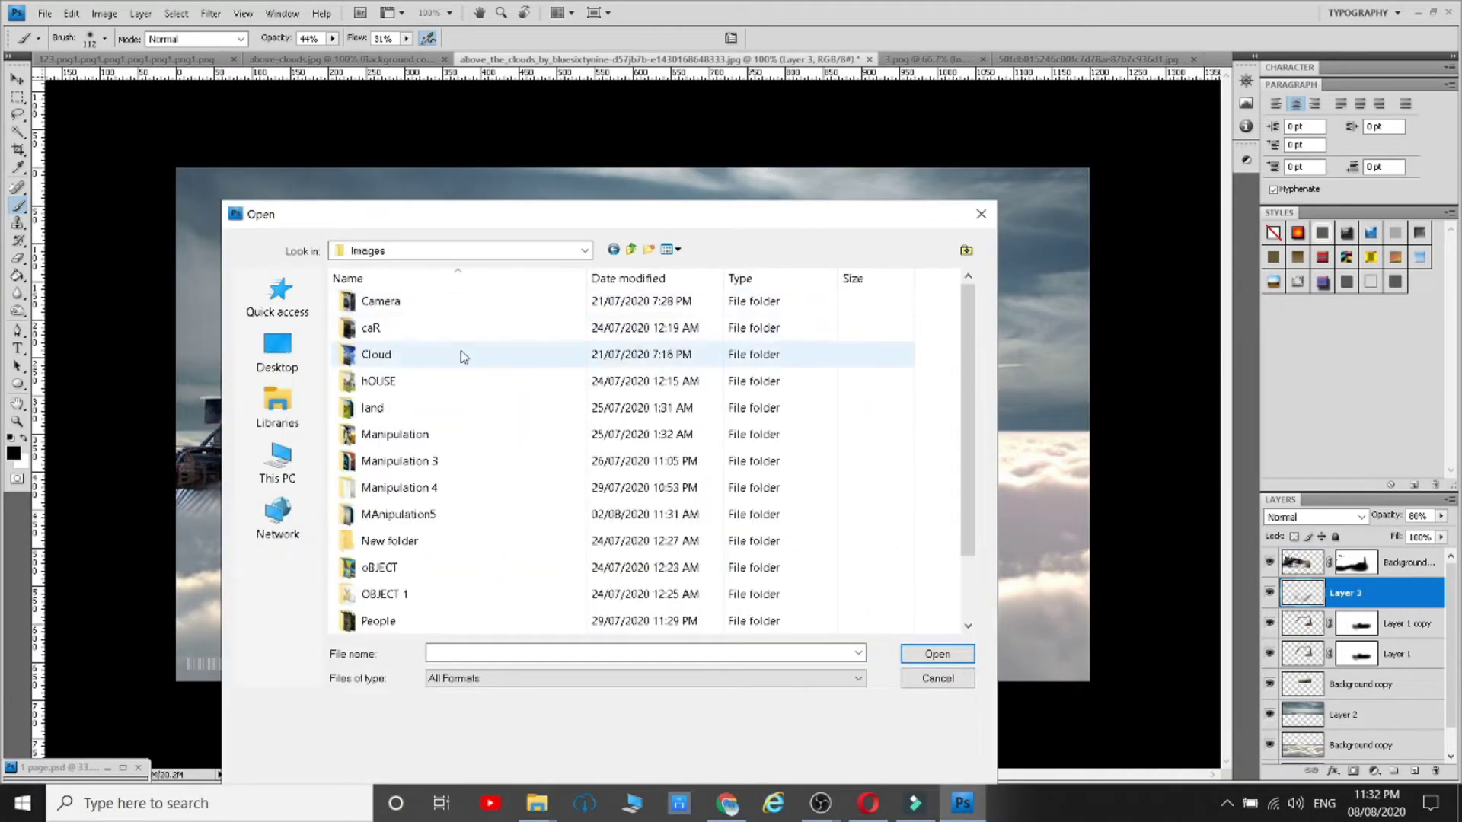
double_click(391, 568)
drag(778, 224, 850, 186)
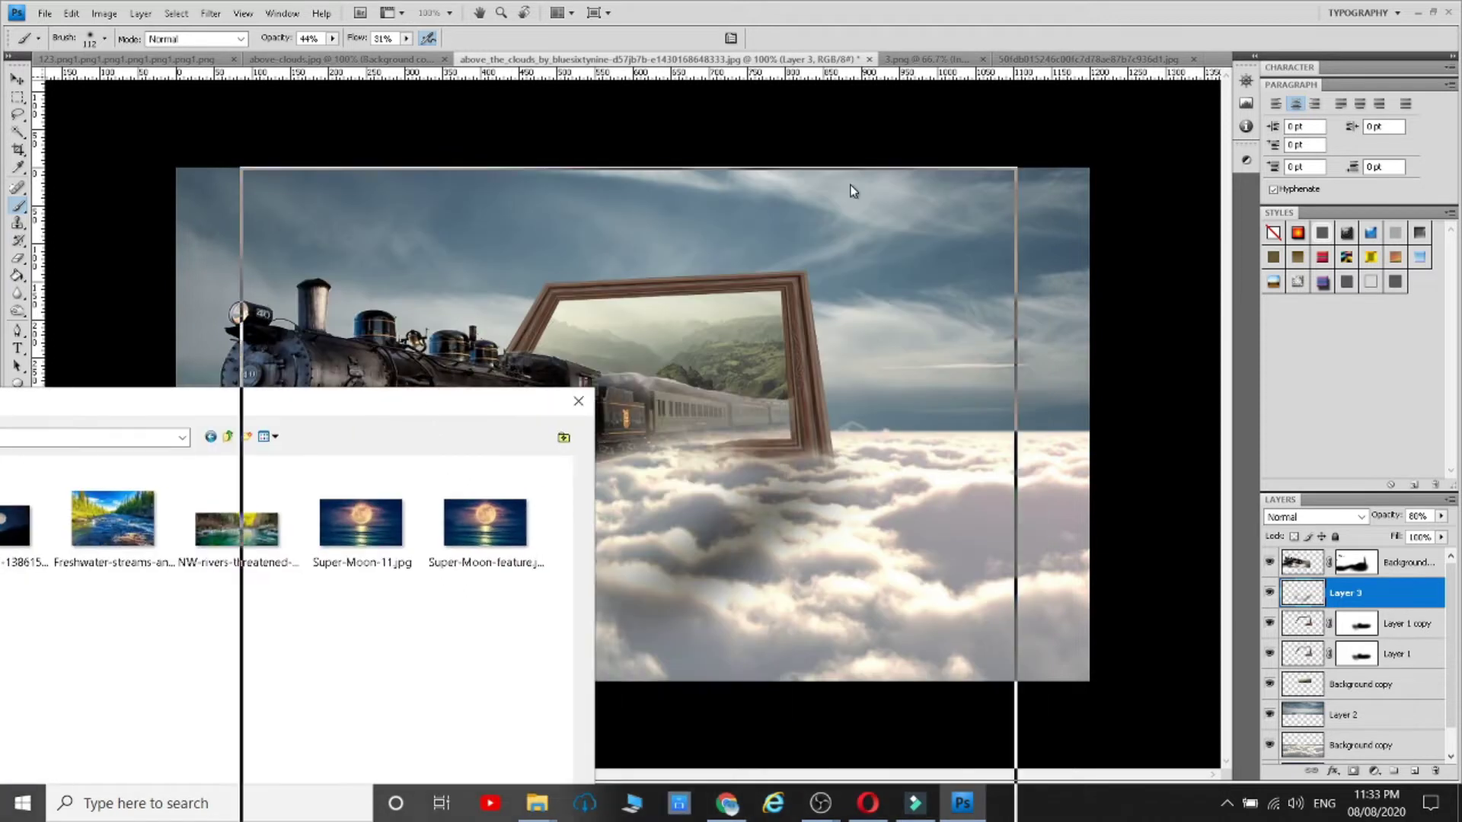
click(906, 300)
click(959, 630)
- Duplicate the moon picture's background layer, bring the copy into the train composition and scale it to 60%
drag(1435, 554, 1414, 771)
key(v)
drag(396, 230, 475, 231)
key(ctrl+t)
drag(100, 111, 685, 439)
drag(931, 609, 466, 305)
drag(220, 386, 176, 385)
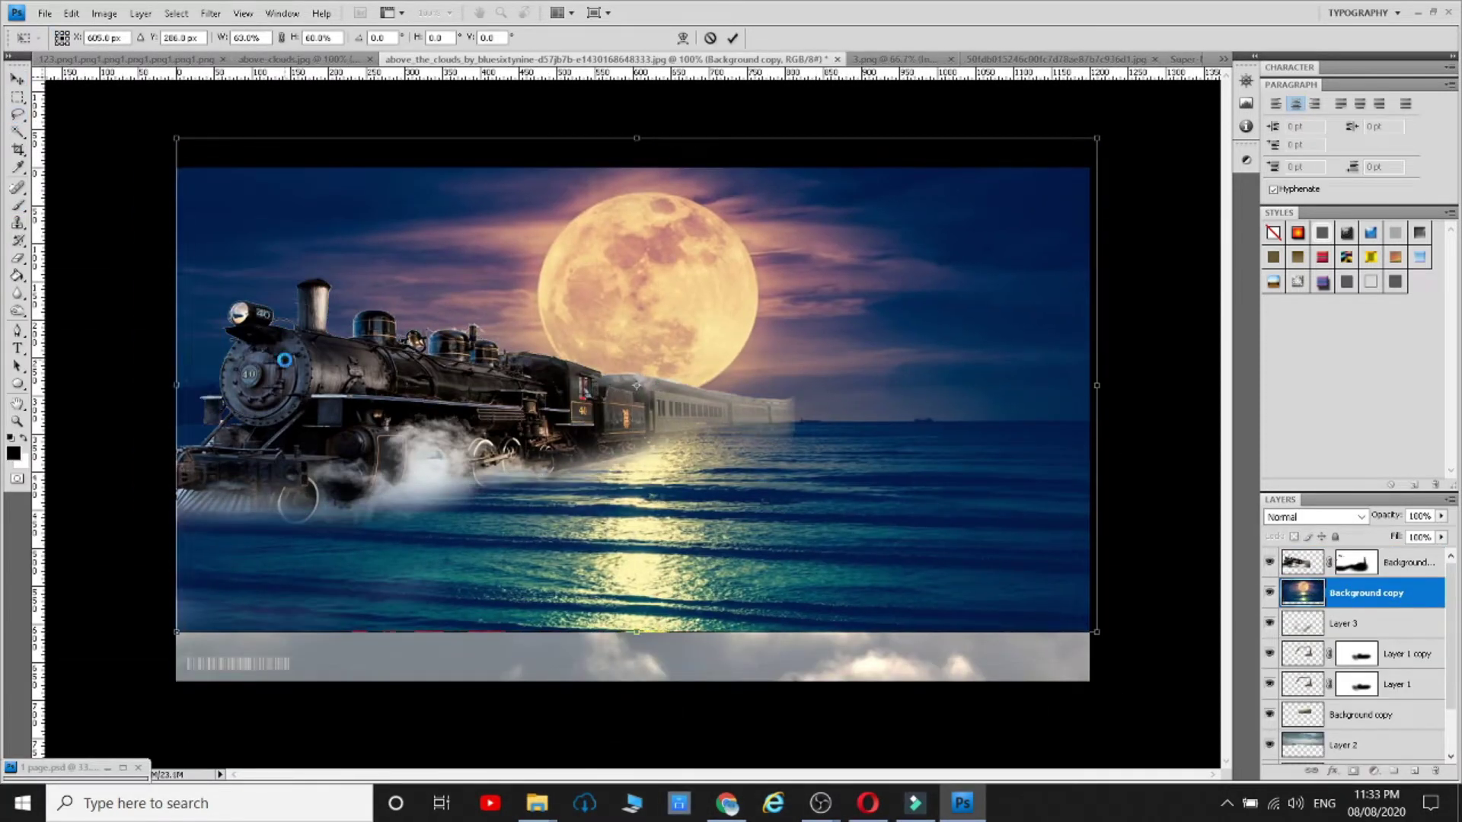
key(Return)
click(104, 14)
mouse_move(110, 60)
click(358, 159)
mouse_move(877, 227)
mouse_down()
mouse_move(861, 228)
mouse_move(851, 271)
mouse_move(876, 228)
mouse_up()
click(1048, 124)
- Place the moon layer behind the frame with the moon in the sky beside it, and delete its sea area
drag(1392, 594, 1391, 728)
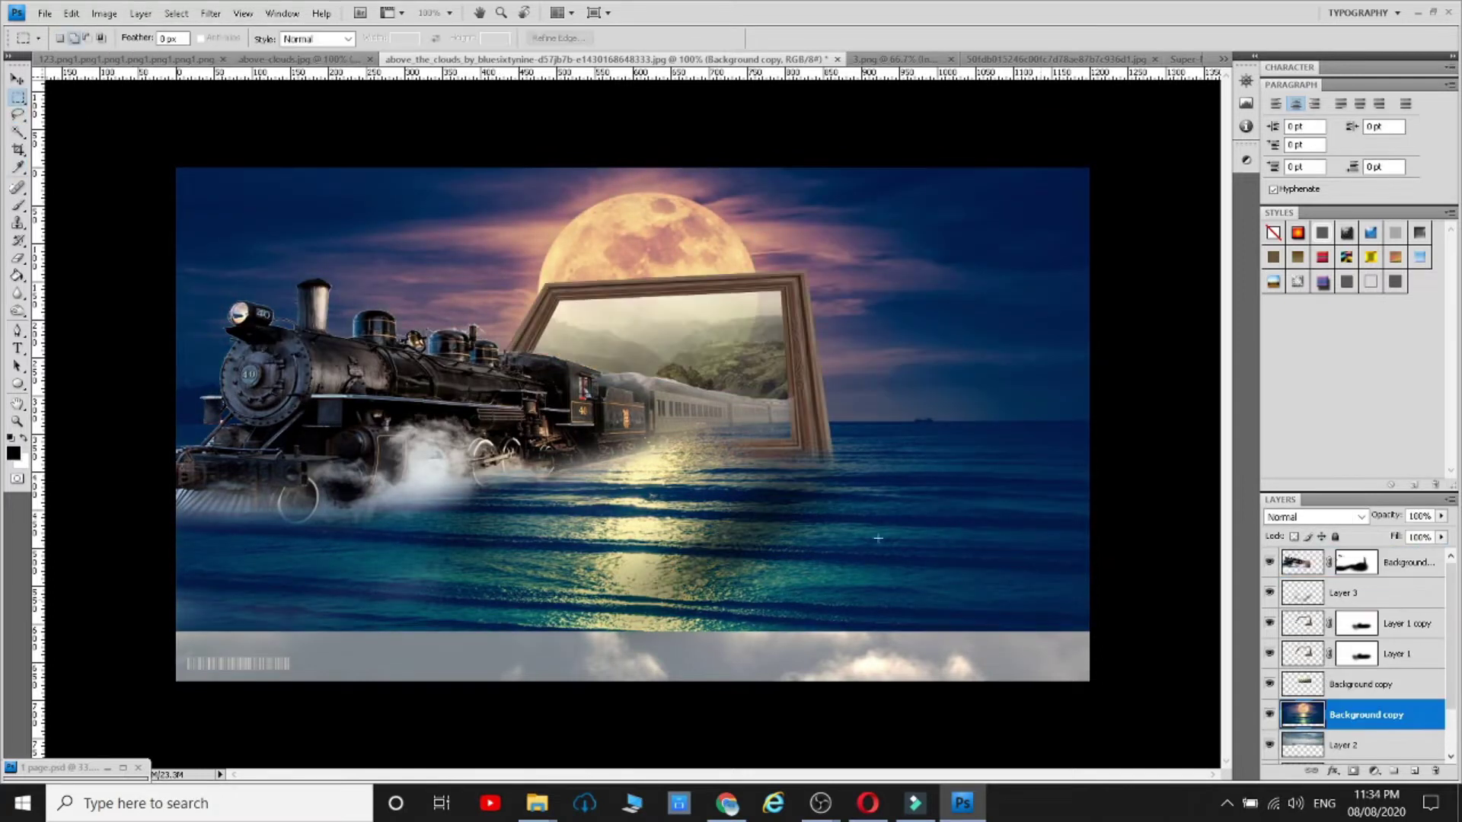
key(Delete)
key(v)
drag(604, 178, 886, 254)
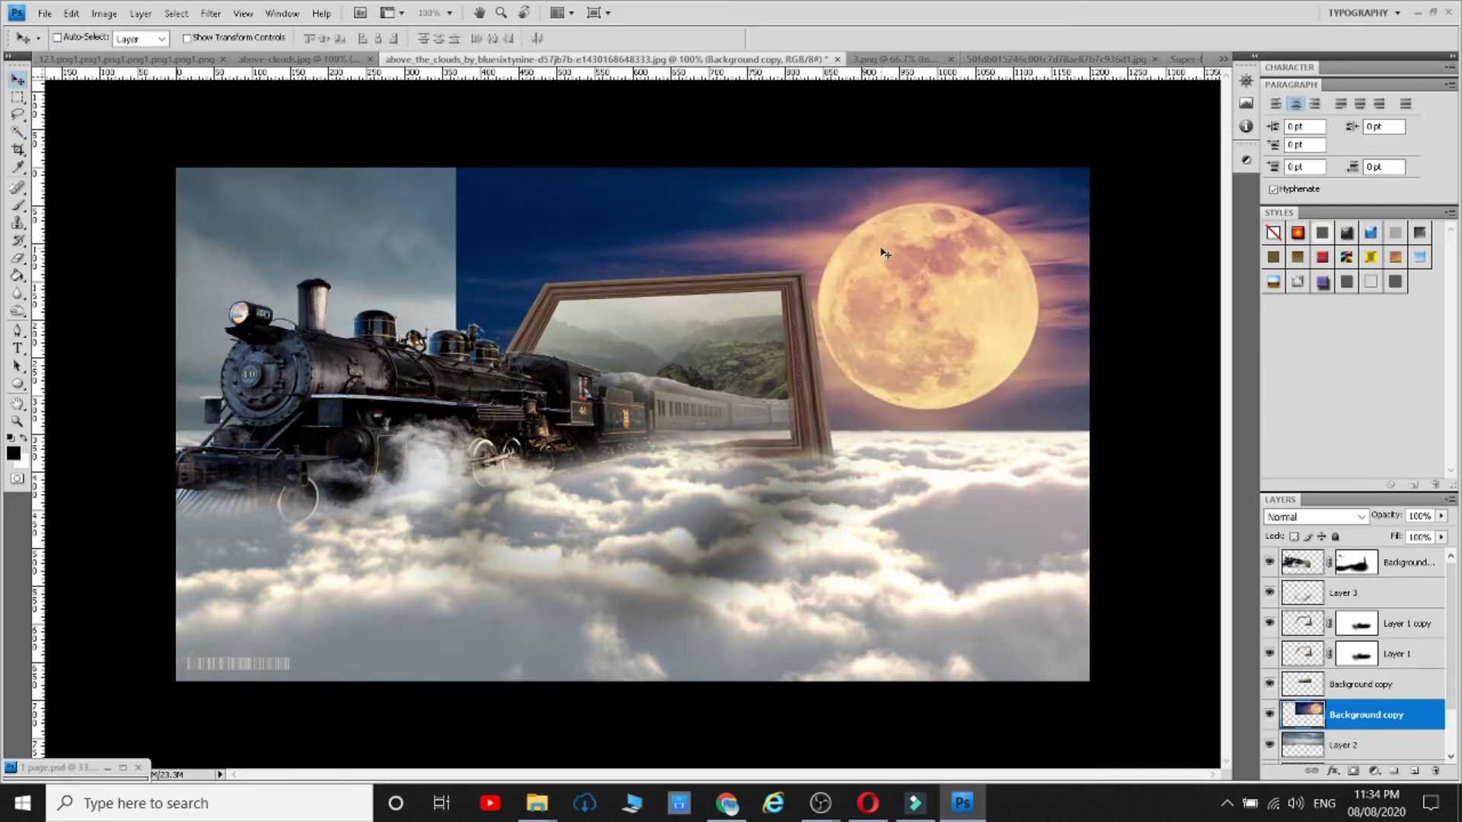
- Mask the moon layer and brush out the purple sky around the moon, keeping the moon itself opaque
mouse_move(584, 216)
mouse_down()
mouse_move(472, 190)
mouse_move(487, 305)
mouse_move(533, 228)
mouse_move(487, 316)
mouse_up()
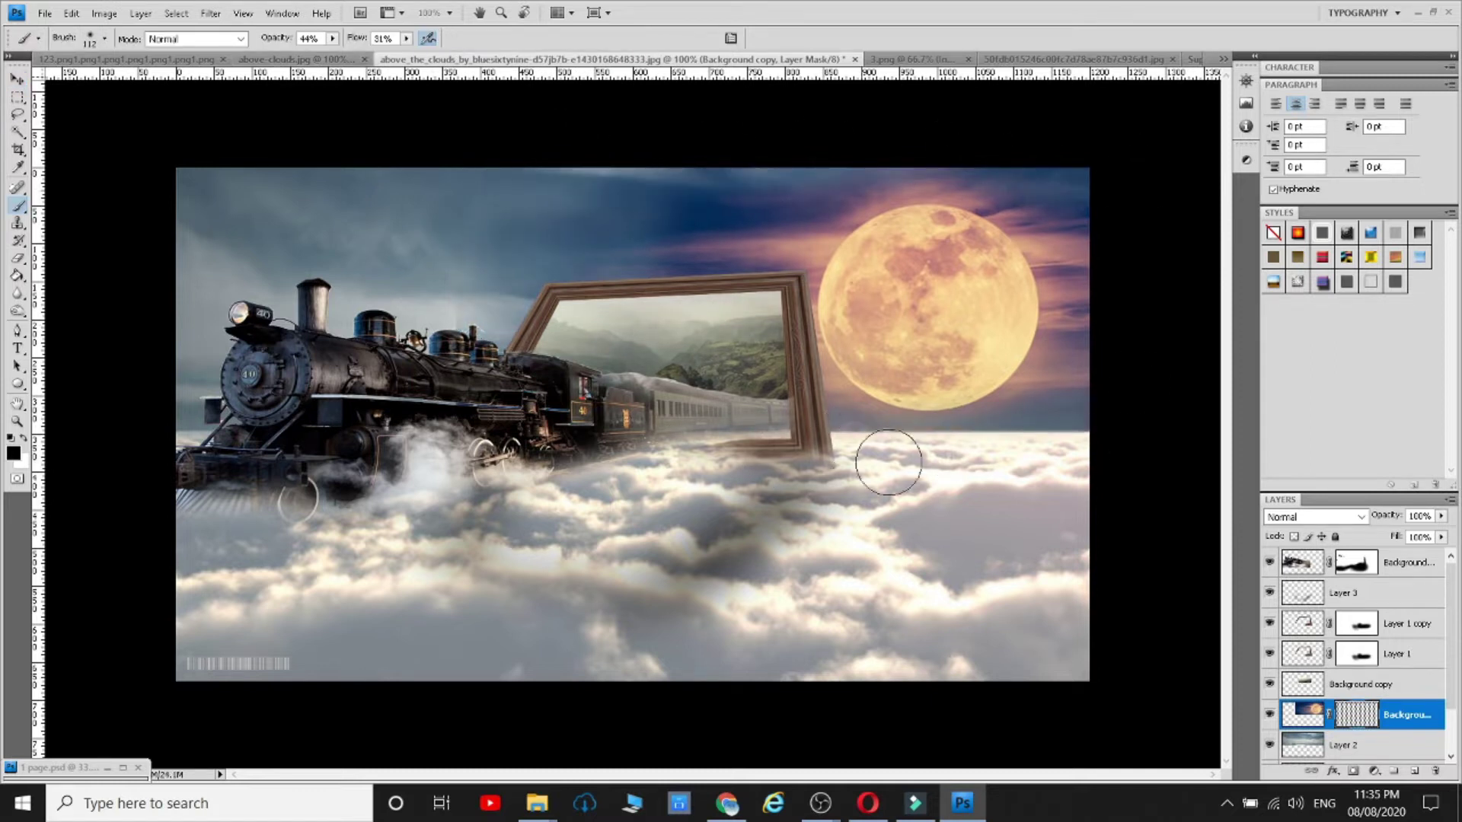
mouse_move(1030, 440)
mouse_down()
mouse_move(655, 243)
mouse_move(1056, 273)
mouse_move(1051, 334)
mouse_move(706, 173)
mouse_move(1001, 166)
mouse_move(911, 161)
mouse_move(873, 443)
mouse_up()
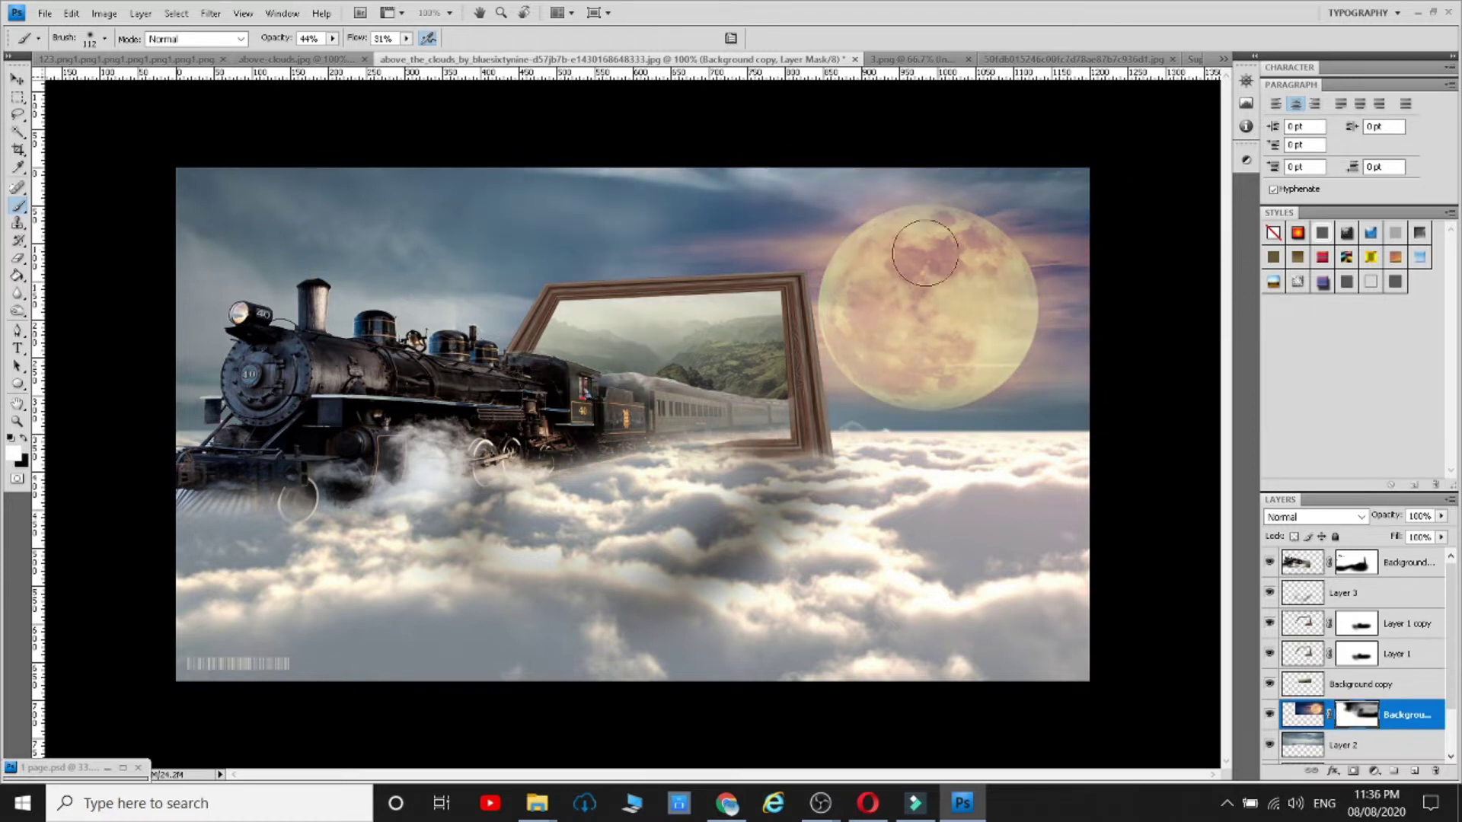
key(bracketright)
key(bracketright)
key(bracketright)
key(bracketright)
key(bracketright)
key(bracketright)
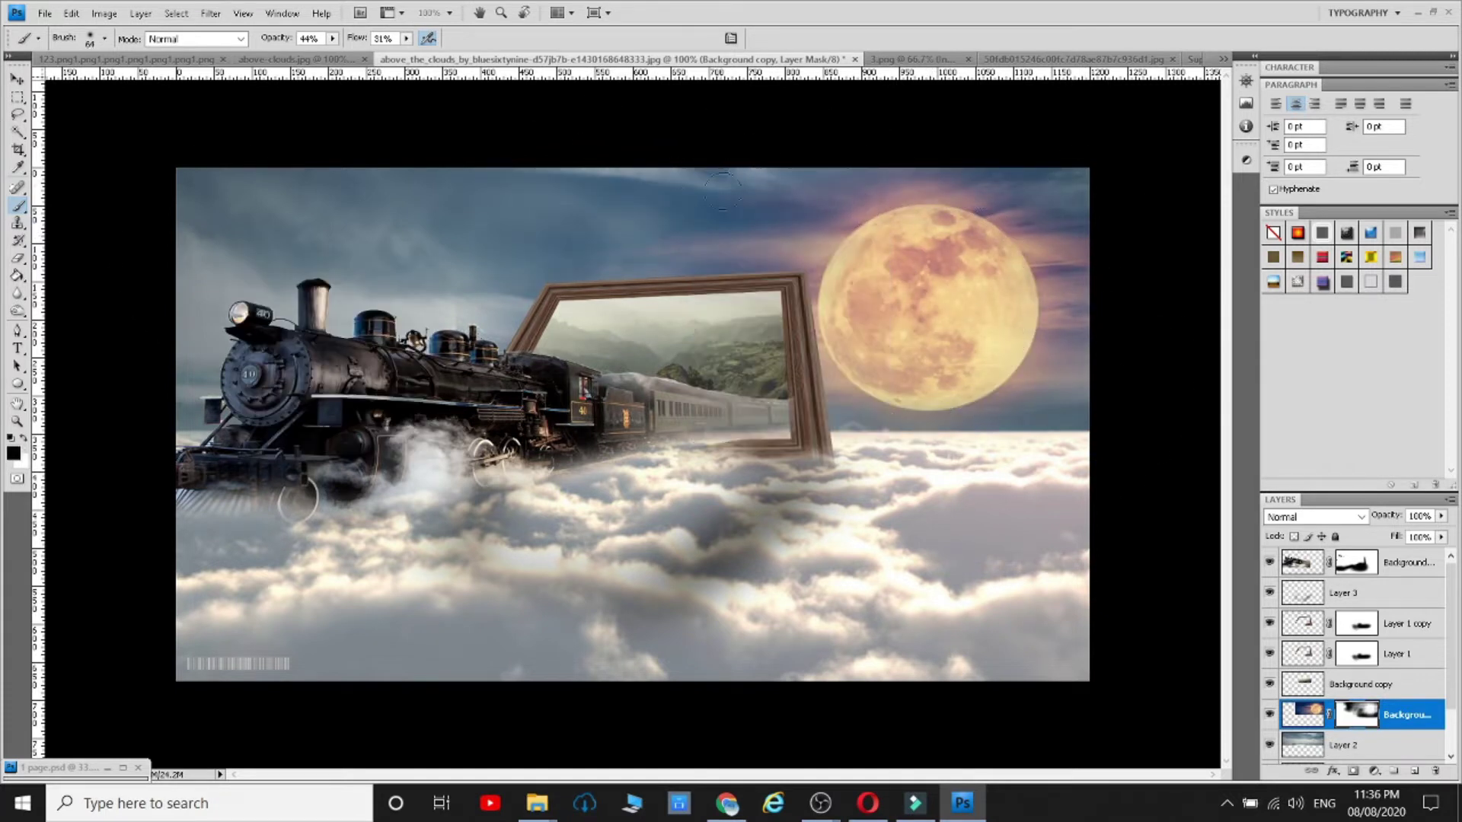
key(bracketleft)
key(bracketleft)
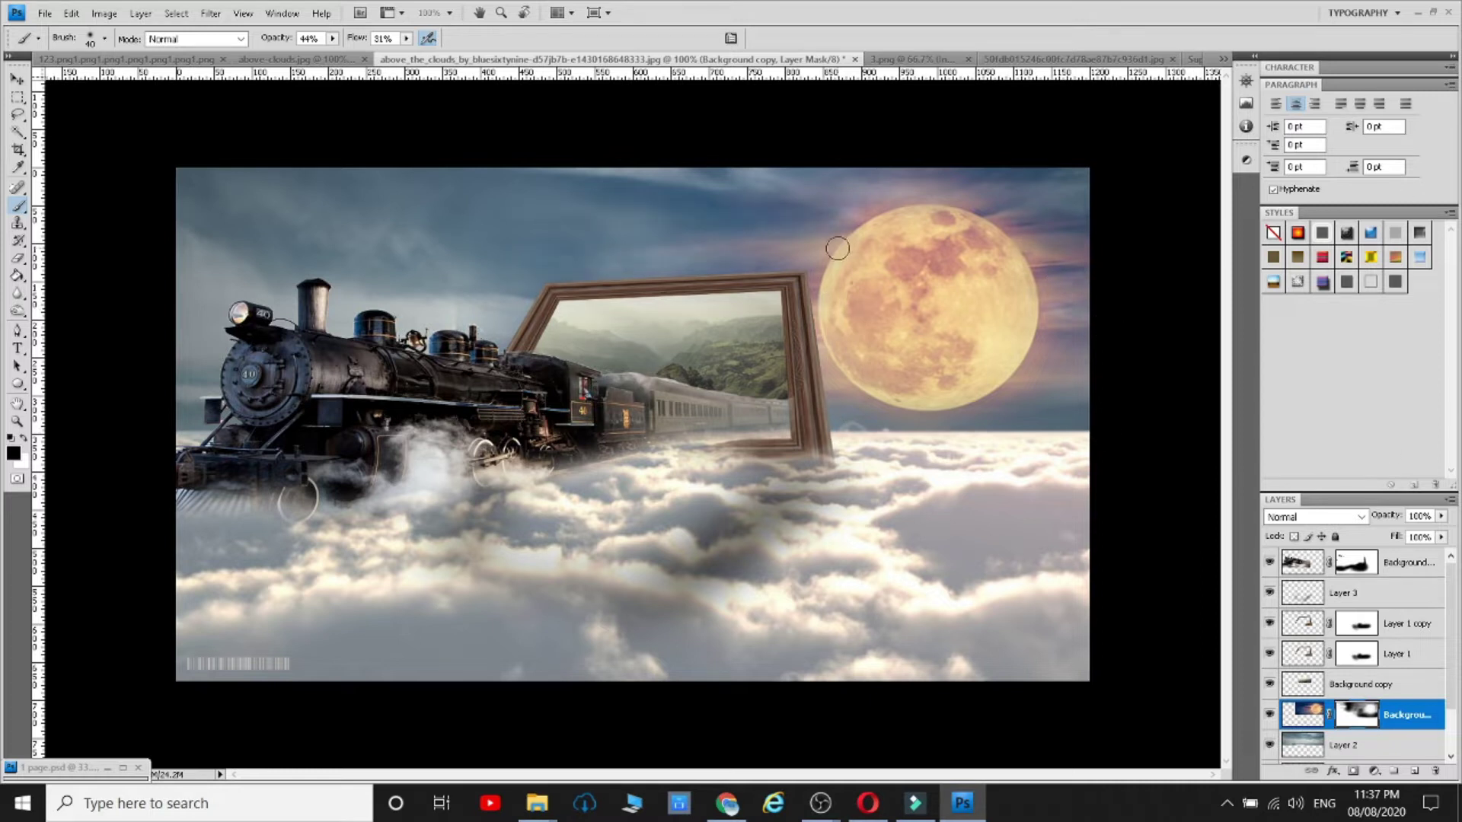
- Increase the contrast of the moon layer's mask with Levels so it fits tightly around the moon
click(105, 13)
mouse_move(147, 62)
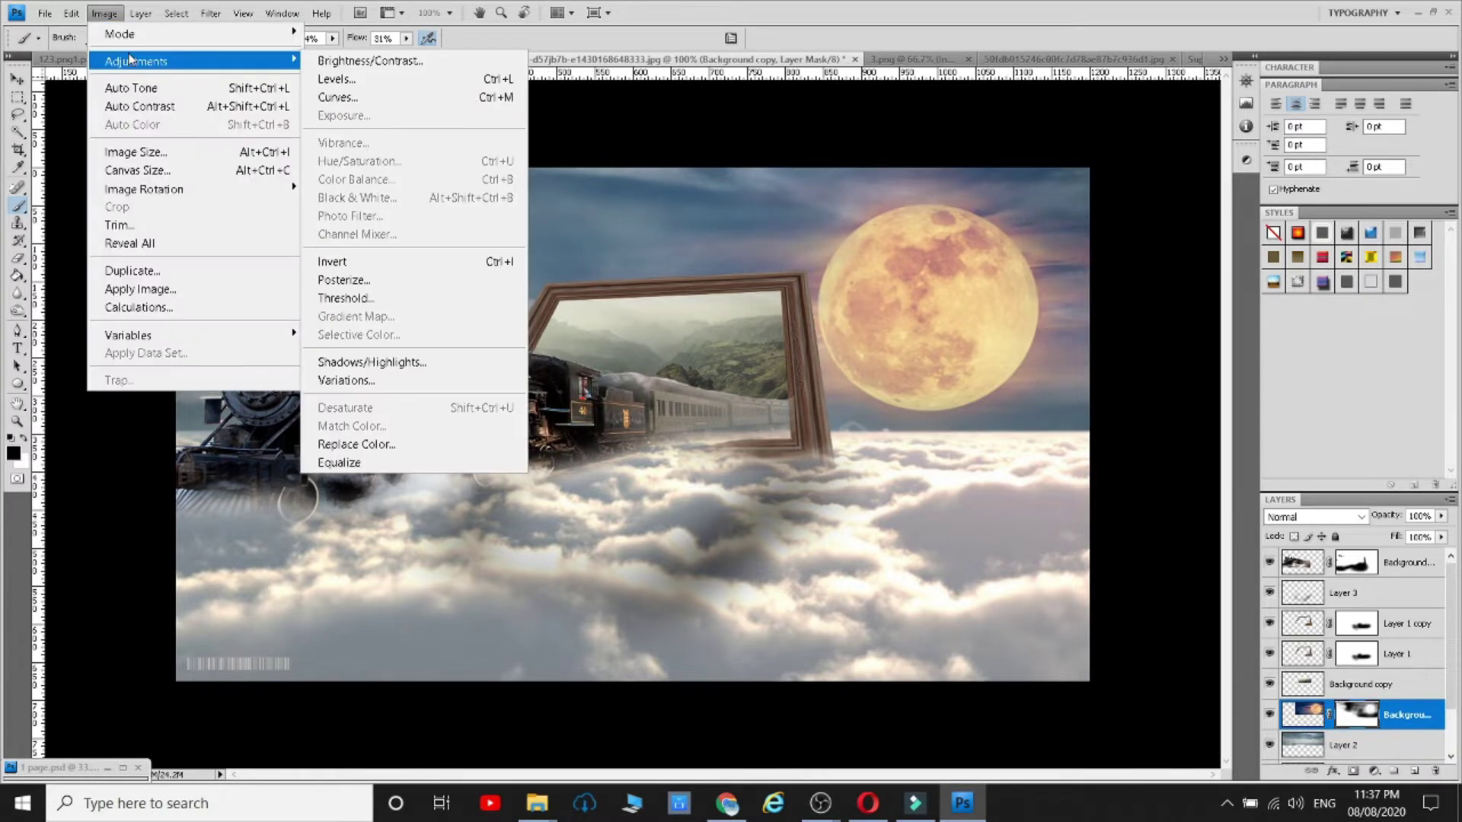
click(408, 68)
drag(193, 298, 294, 303)
drag(97, 298, 162, 302)
click(356, 155)
- Heal the small white mark on Layer 2's horizon beside the frame with the Spot Healing Brush in Proximity Match
click(1310, 748)
scroll(1310, 716, down, 1)
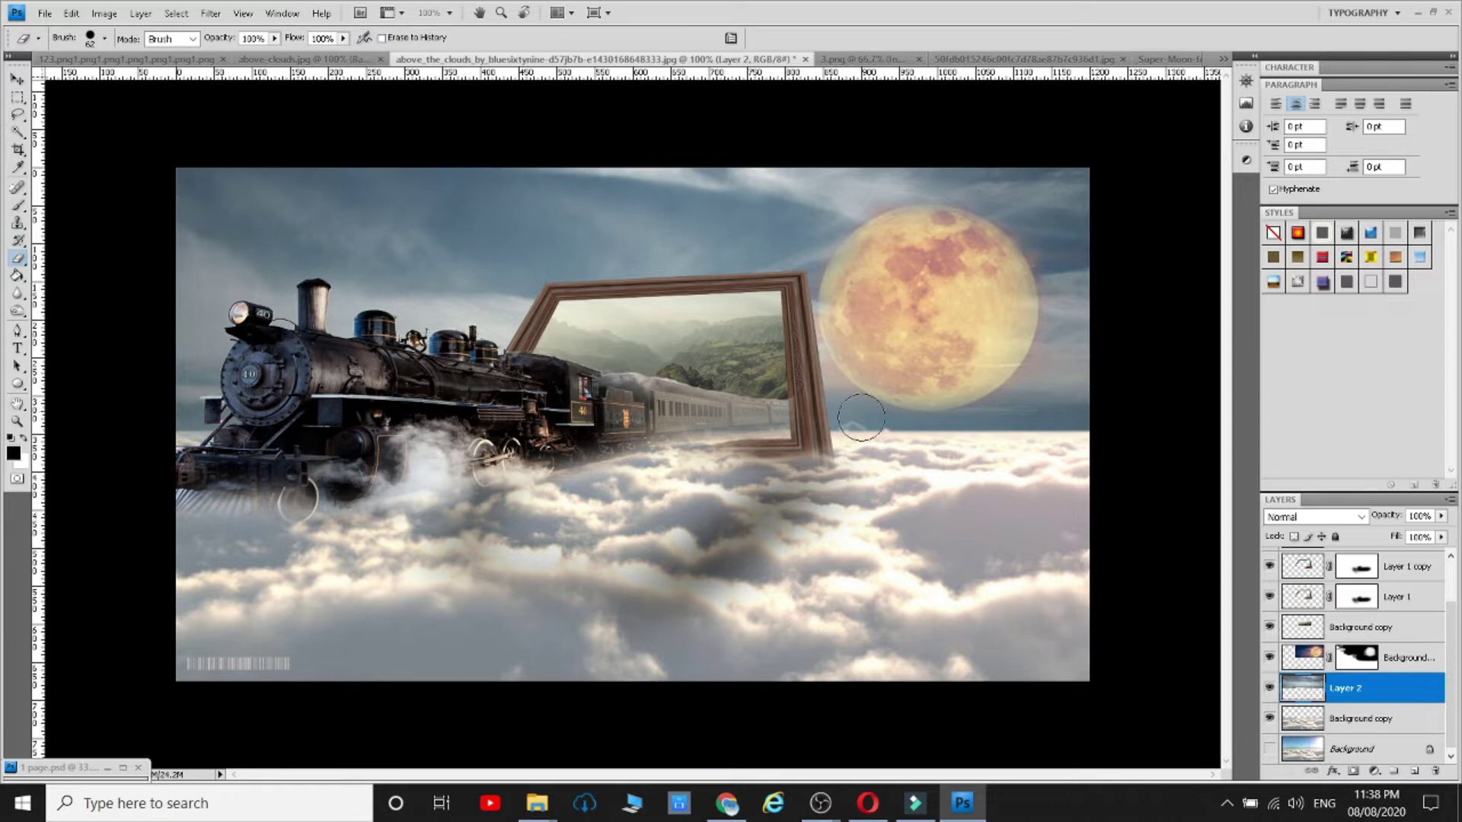
click(17, 188)
right_click(879, 420)
click(267, 39)
click(848, 422)
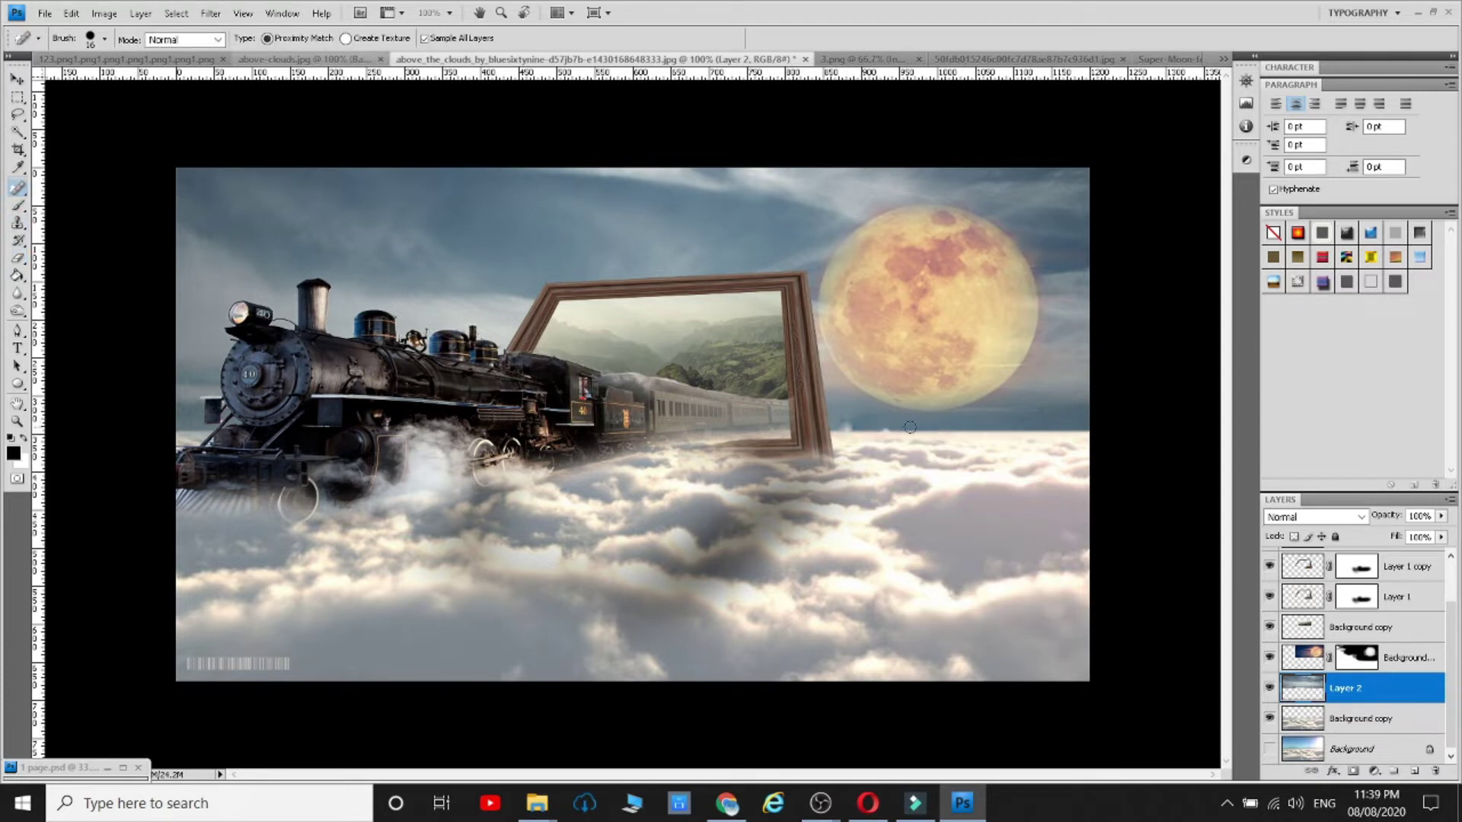
- Try to brighten the moon with brush dabs on the moon layer
click(1311, 660)
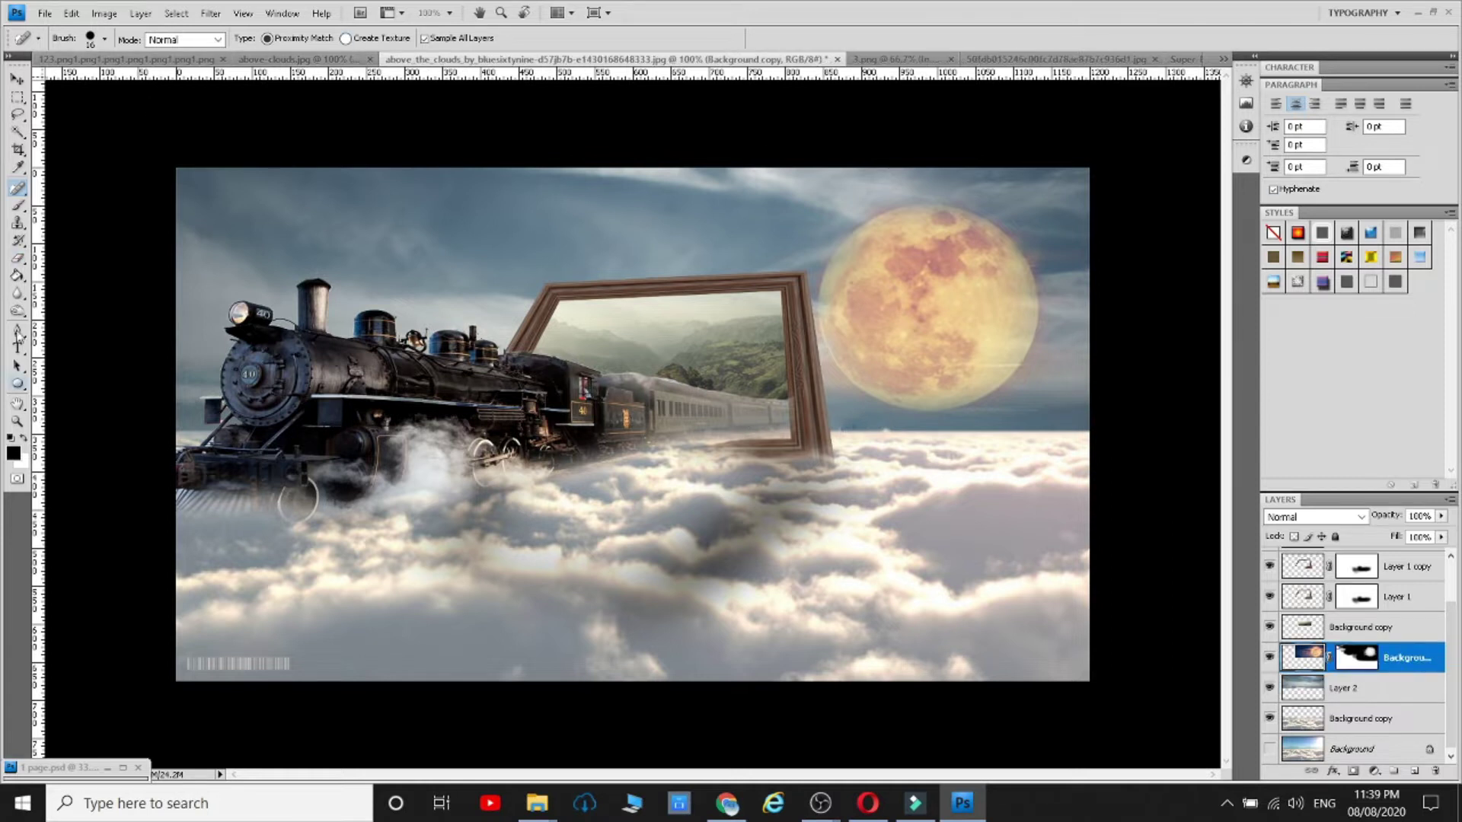
click(18, 206)
right_click(917, 257)
click(24, 438)
click(922, 302)
click(921, 301)
key(ctrl+o)
click(999, 112)
- Add a new layer above the moon layer and set a 156 px soft brush at 100% opacity and 50% flow
click(1415, 771)
click(39, 38)
click(33, 70)
right_click(902, 181)
click(1003, 217)
mouse_move(966, 809)
- Close the source documents 3.png, the mountain landscape and Super-Moon-feature.jpg
click(868, 60)
click(889, 60)
click(944, 60)
click(1098, 59)
click(754, 308)
click(1096, 60)
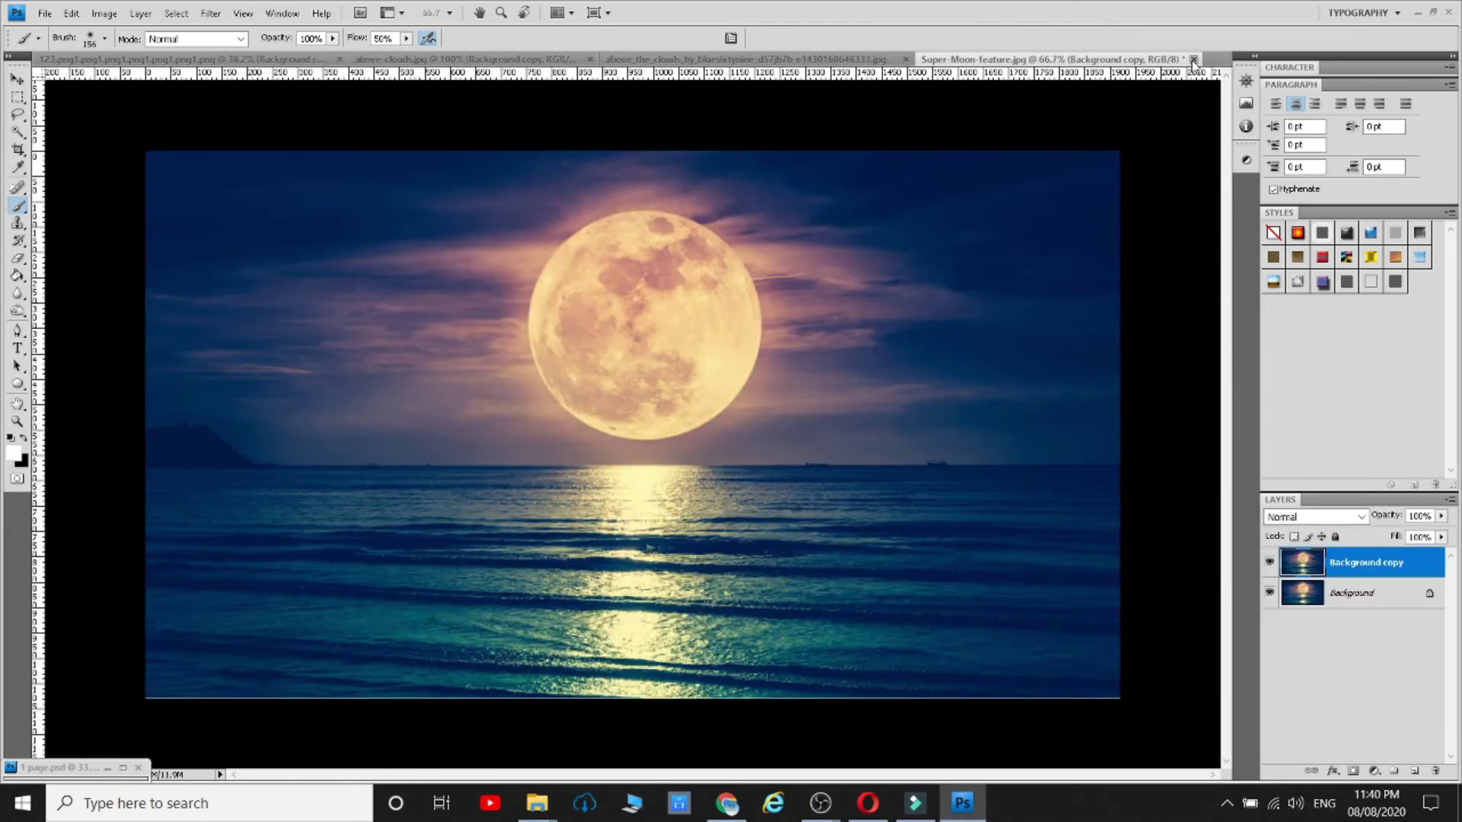
click(1194, 60)
- Brush white light across the clouds on the new layer and lower the layer's opacity slightly
mouse_move(907, 457)
mouse_down()
mouse_move(842, 522)
mouse_move(927, 463)
mouse_move(979, 650)
mouse_move(328, 640)
mouse_up()
click(1441, 517)
drag(1441, 533, 1426, 528)
- Set the white light layer's blend mode to Soft Light and duplicate it, giving the copy 60% opacity
click(1344, 518)
click(1294, 211)
click(1344, 522)
click(1329, 304)
drag(1419, 716, 1415, 771)
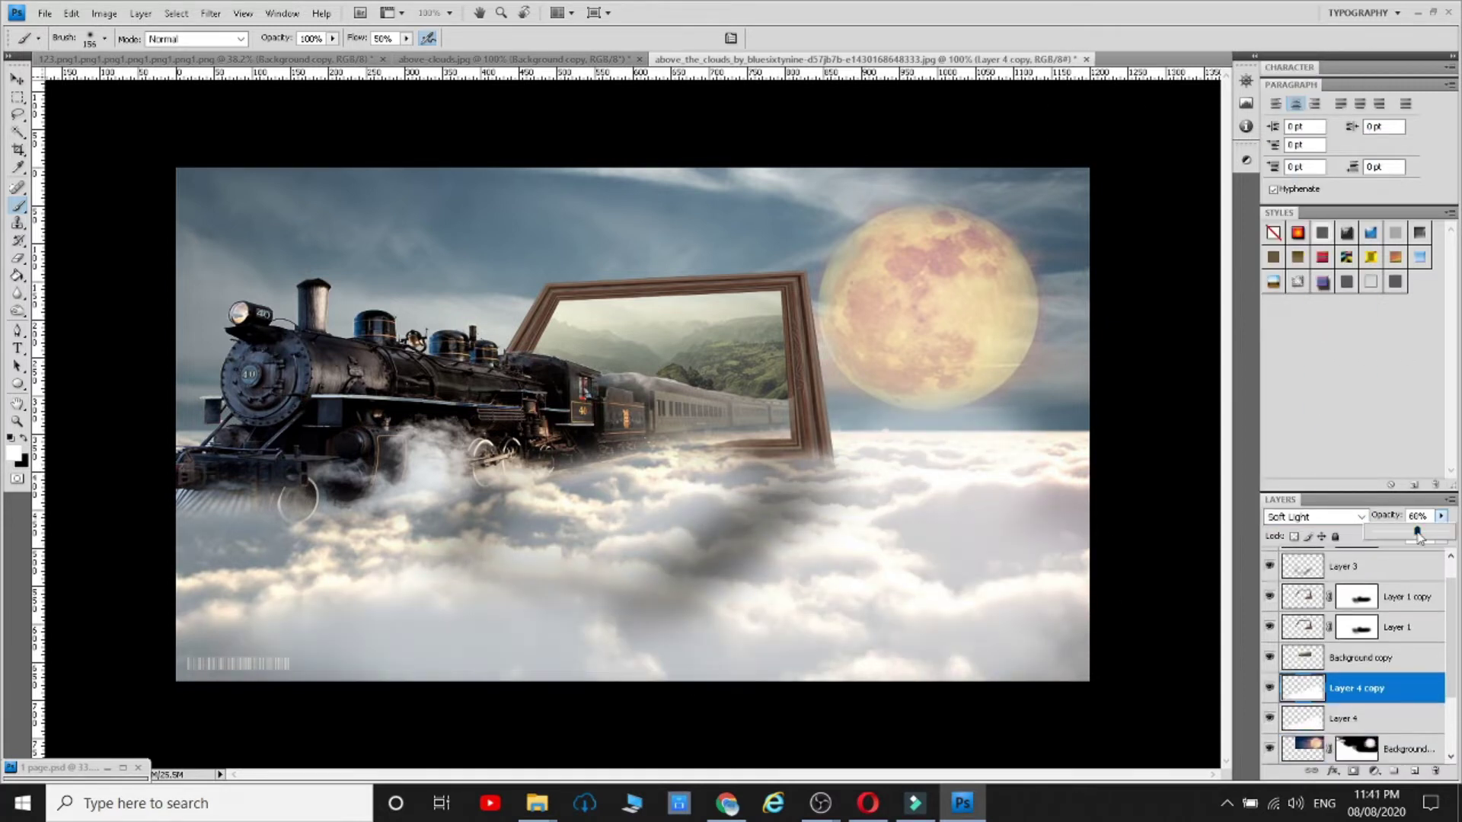
- Apply a Radial Blur to the duplicated white light layer
click(211, 13)
mouse_move(224, 170)
click(443, 297)
click(825, 244)
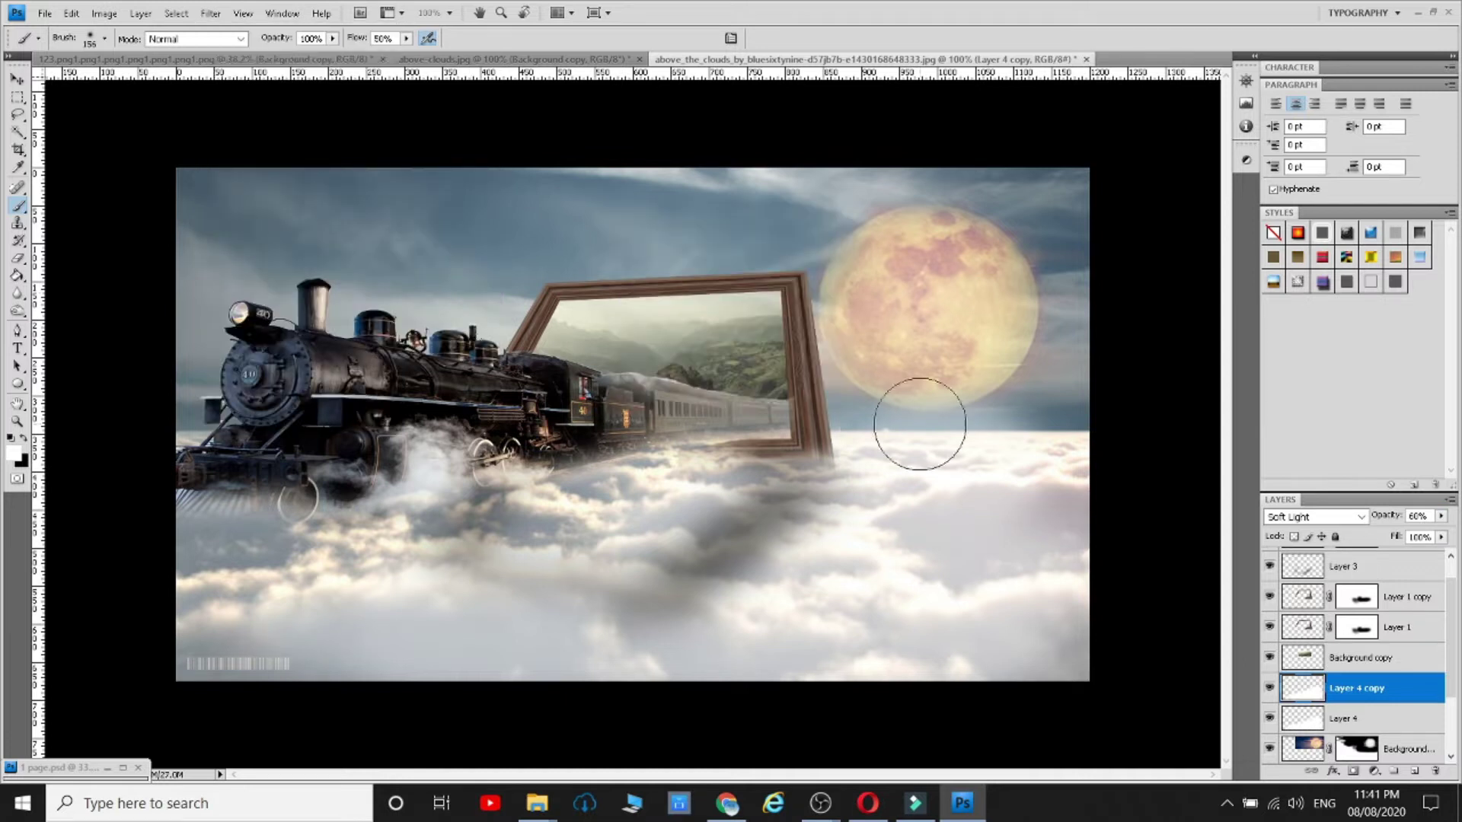
drag(343, 38, 302, 55)
right_click(17, 294)
click(74, 332)
right_click(905, 401)
click(990, 38)
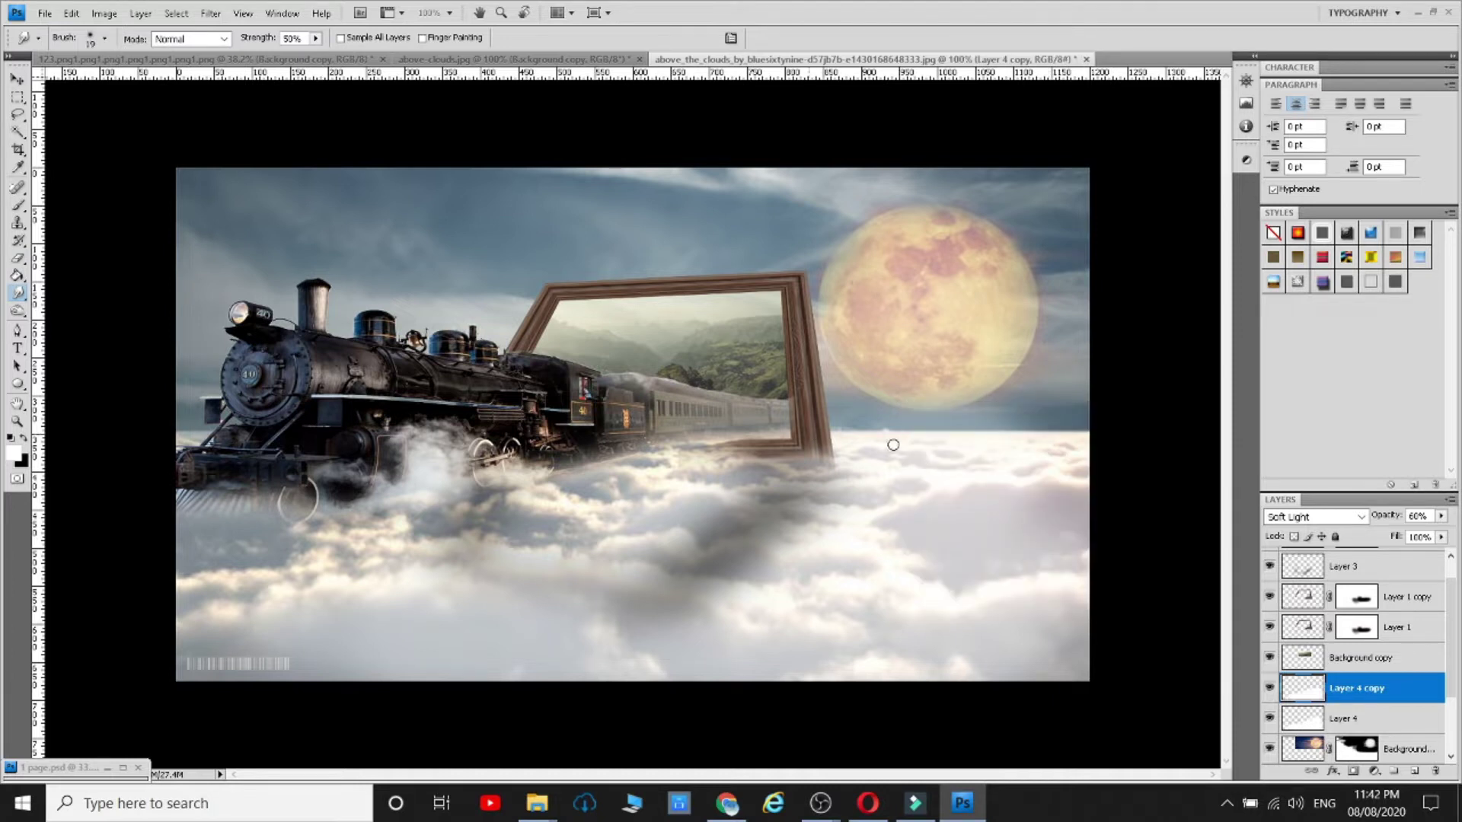
- Open the transparent PNG of the sun lens flare
click(45, 13)
click(67, 51)
double_click(436, 249)
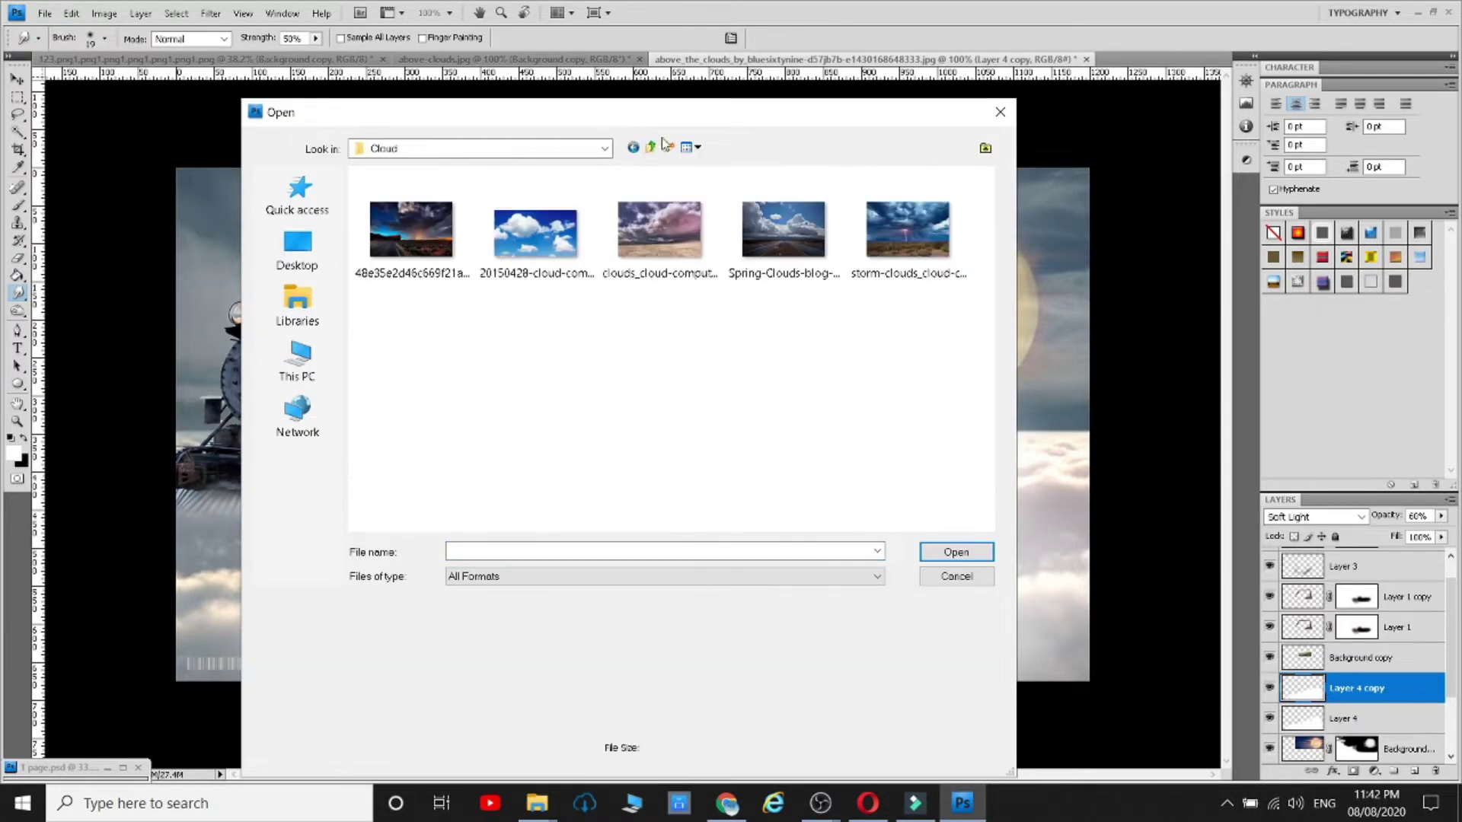
click(652, 148)
scroll(522, 381, down, 2)
scroll(472, 438, up, 1)
double_click(431, 412)
click(952, 553)
- Bring the lens flare into the train composite and set its blend mode to Screen
click(17, 79)
drag(513, 231, 698, 246)
click(1316, 517)
click(1292, 214)
- Scale the lens flare layer up to 164.4% over the moon area
click(17, 115)
right_click(901, 244)
click(964, 387)
mouse_move(989, 319)
mouse_down()
mouse_move(937, 340)
mouse_move(982, 322)
mouse_up()
drag(1054, 196, 1249, 15)
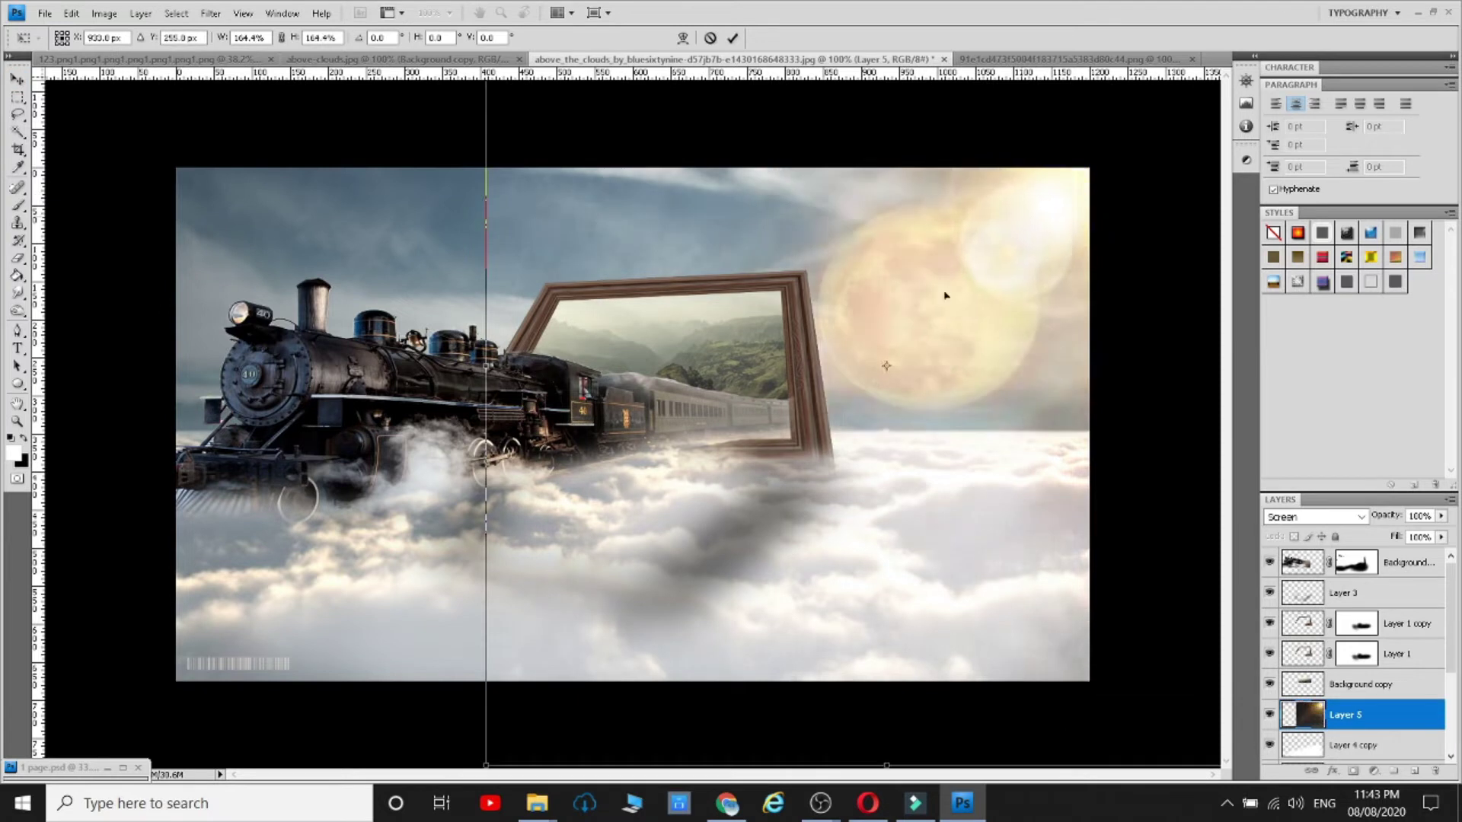
- Reposition the enlarged flare over the scene and try Overlay and Multiply blending, settling on Overlay
drag(947, 297, 755, 474)
click(1315, 517)
click(1306, 288)
click(1313, 517)
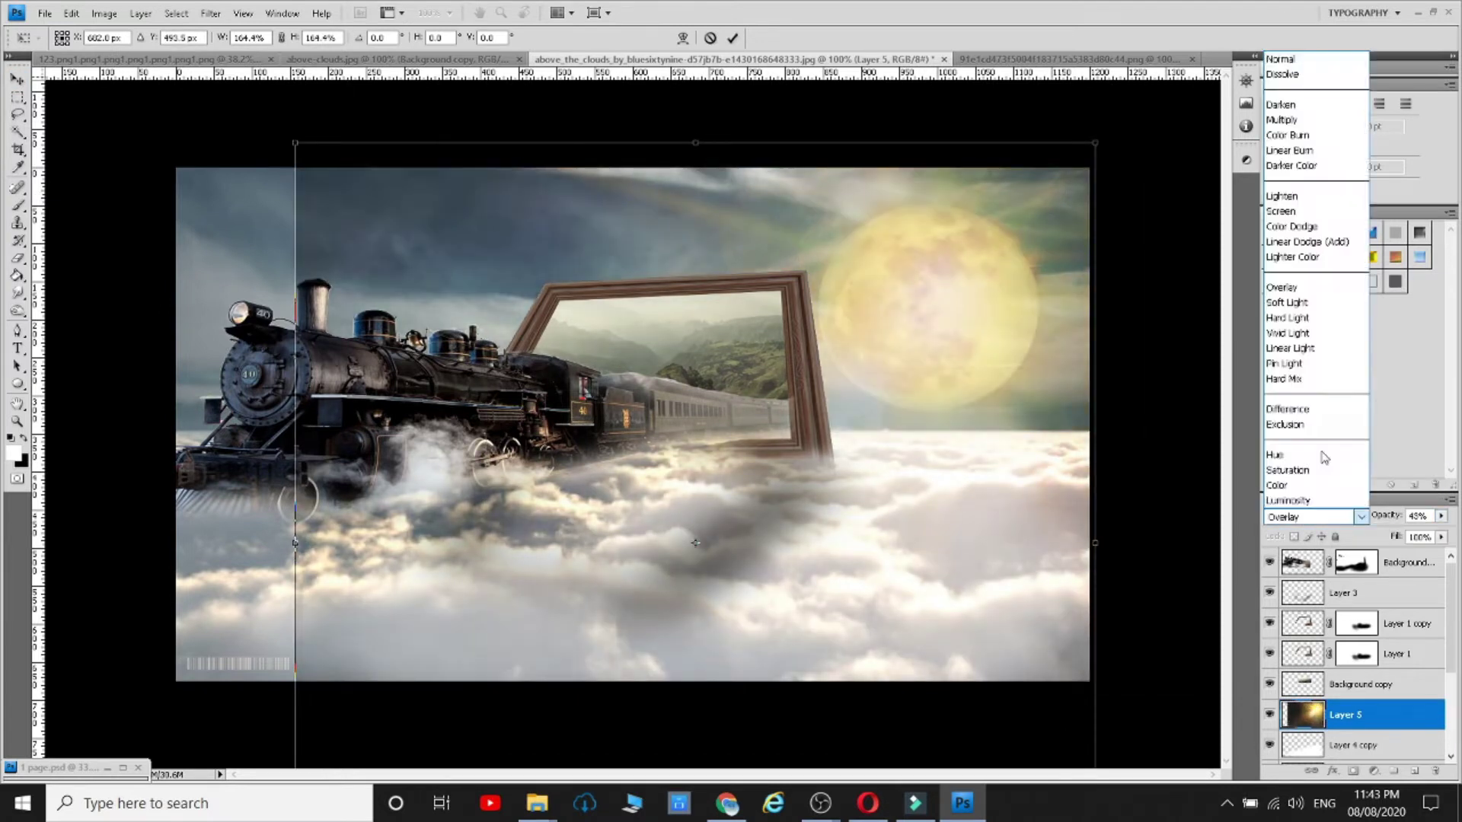
click(1301, 120)
click(1316, 517)
click(1299, 288)
- Shrink the flare layer, shift it upward and hide the masked moon layer
drag(295, 143, 446, 294)
mouse_move(873, 383)
mouse_down()
mouse_move(1018, 219)
mouse_move(918, 262)
mouse_move(799, 251)
mouse_move(849, 246)
mouse_up()
key(Return)
scroll(1283, 582, down, 4)
click(1270, 684)
- Scale the flare layer down to 76% and place it in the sky beside the frame
key(v)
key(l)
key(ctrl+t)
drag(455, 169, 580, 295)
drag(1017, 371, 992, 264)
drag(555, 174, 586, 206)
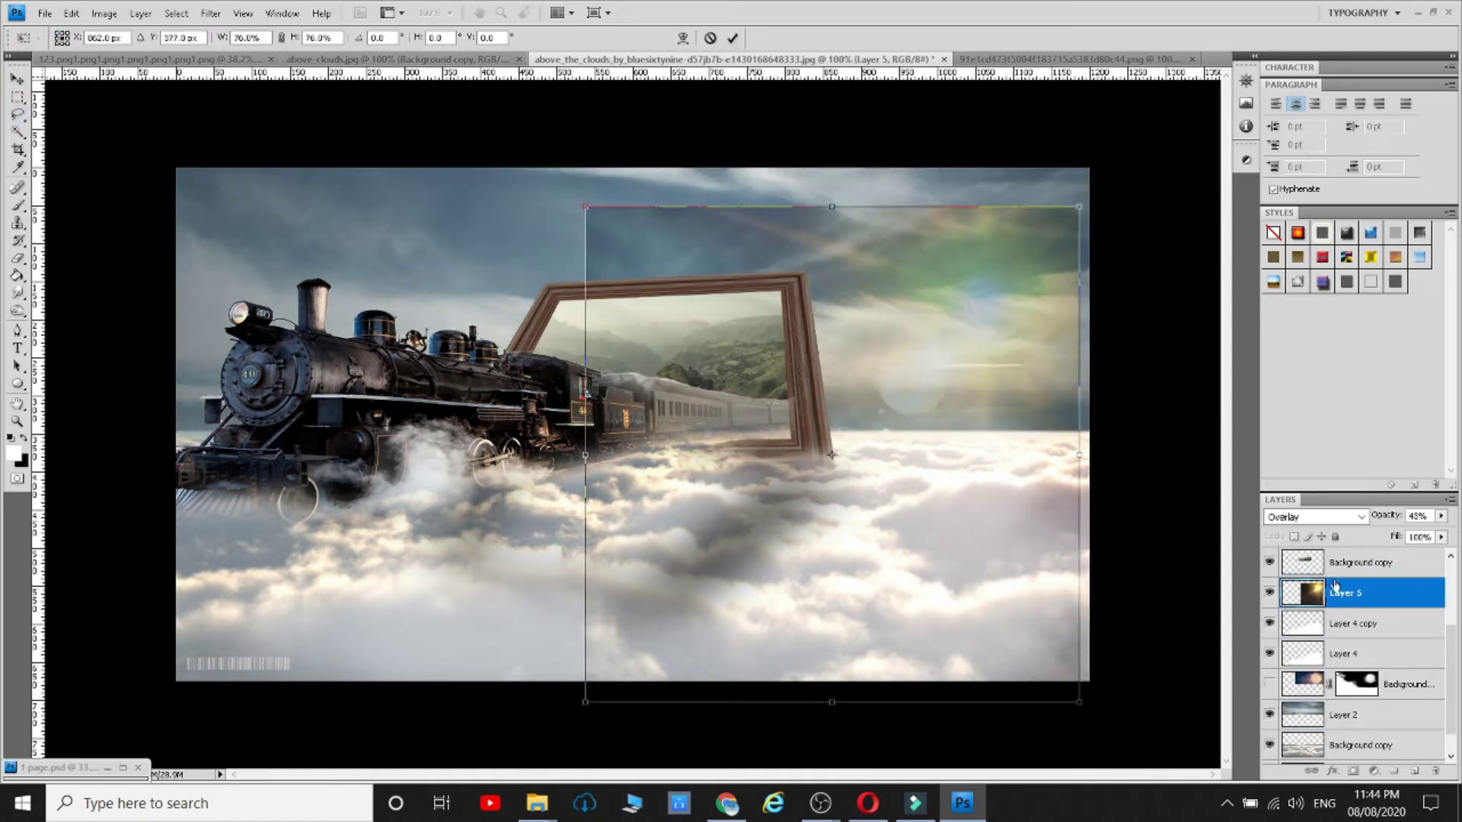
- Raise the flare layer's opacity to 100%, shift it down slightly and set its blend mode to Screen
click(1442, 516)
drag(1405, 531, 1450, 530)
drag(923, 273, 939, 301)
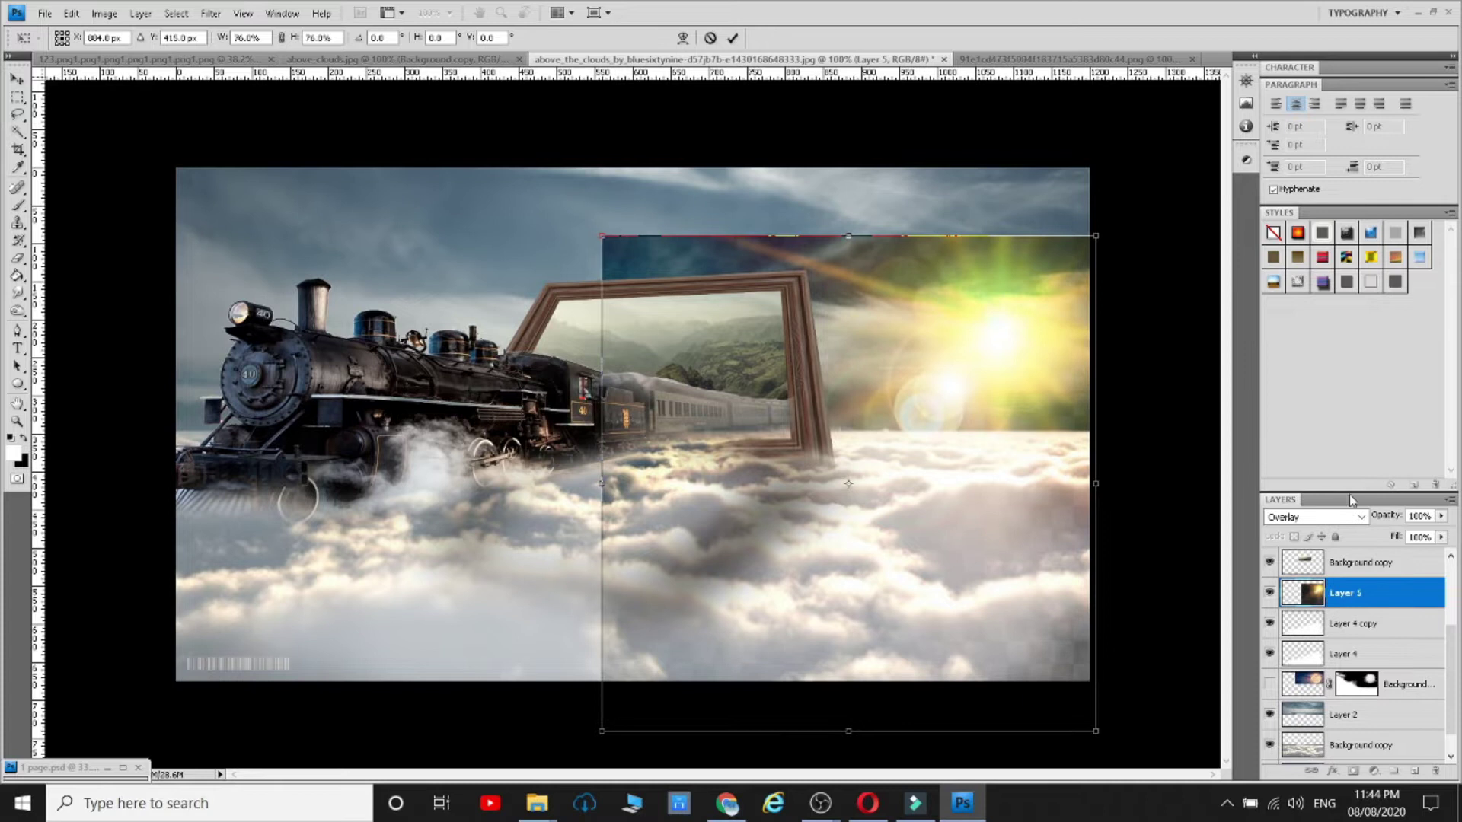
click(1351, 517)
click(1299, 215)
click(15, 79)
click(678, 304)
- Try to isolate the flare layer's light in the composite with a Color Range selection
click(176, 14)
click(206, 185)
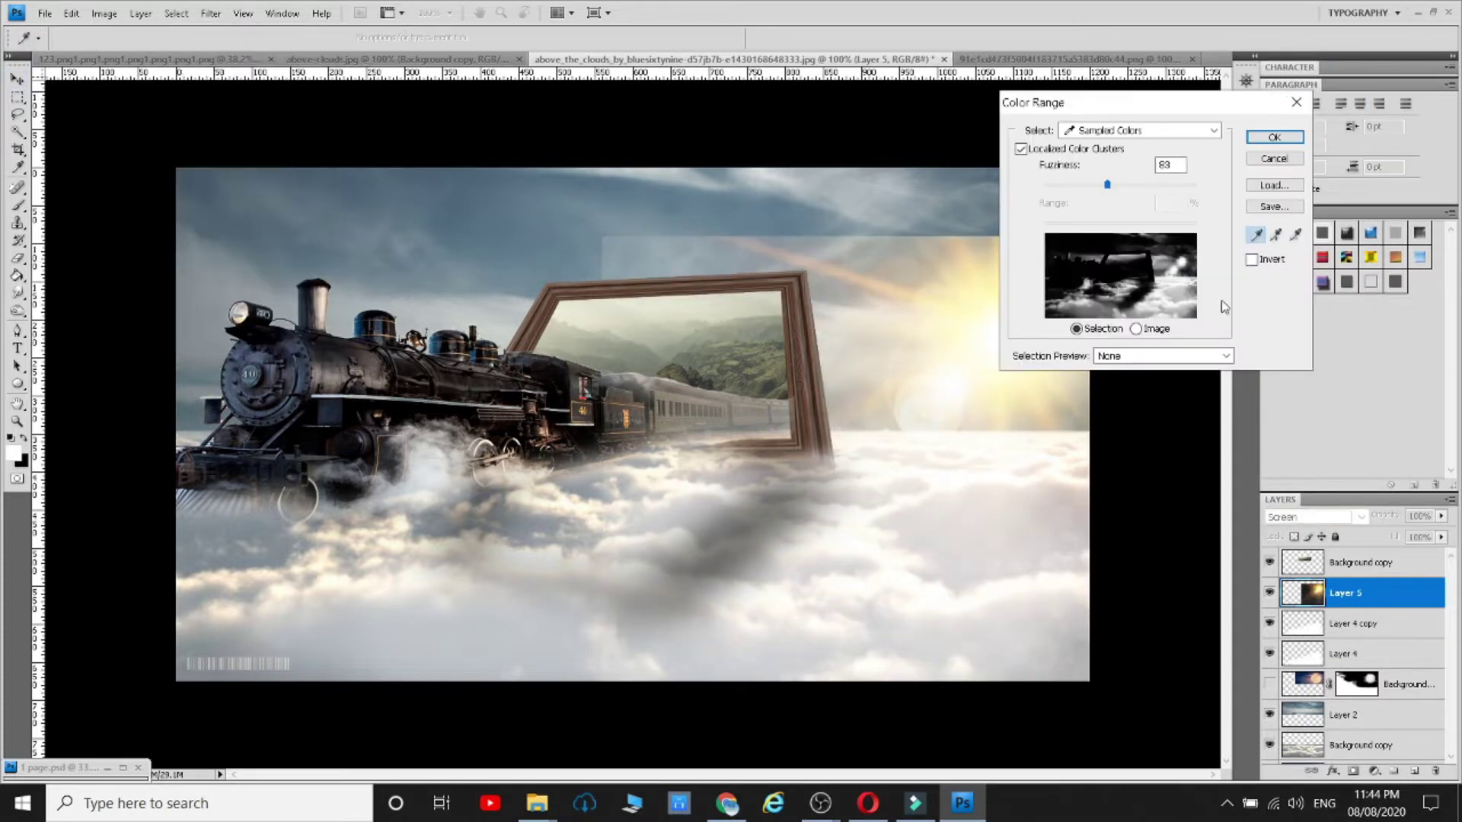
click(1116, 132)
click(1098, 243)
click(1273, 137)
key(ctrl+d)
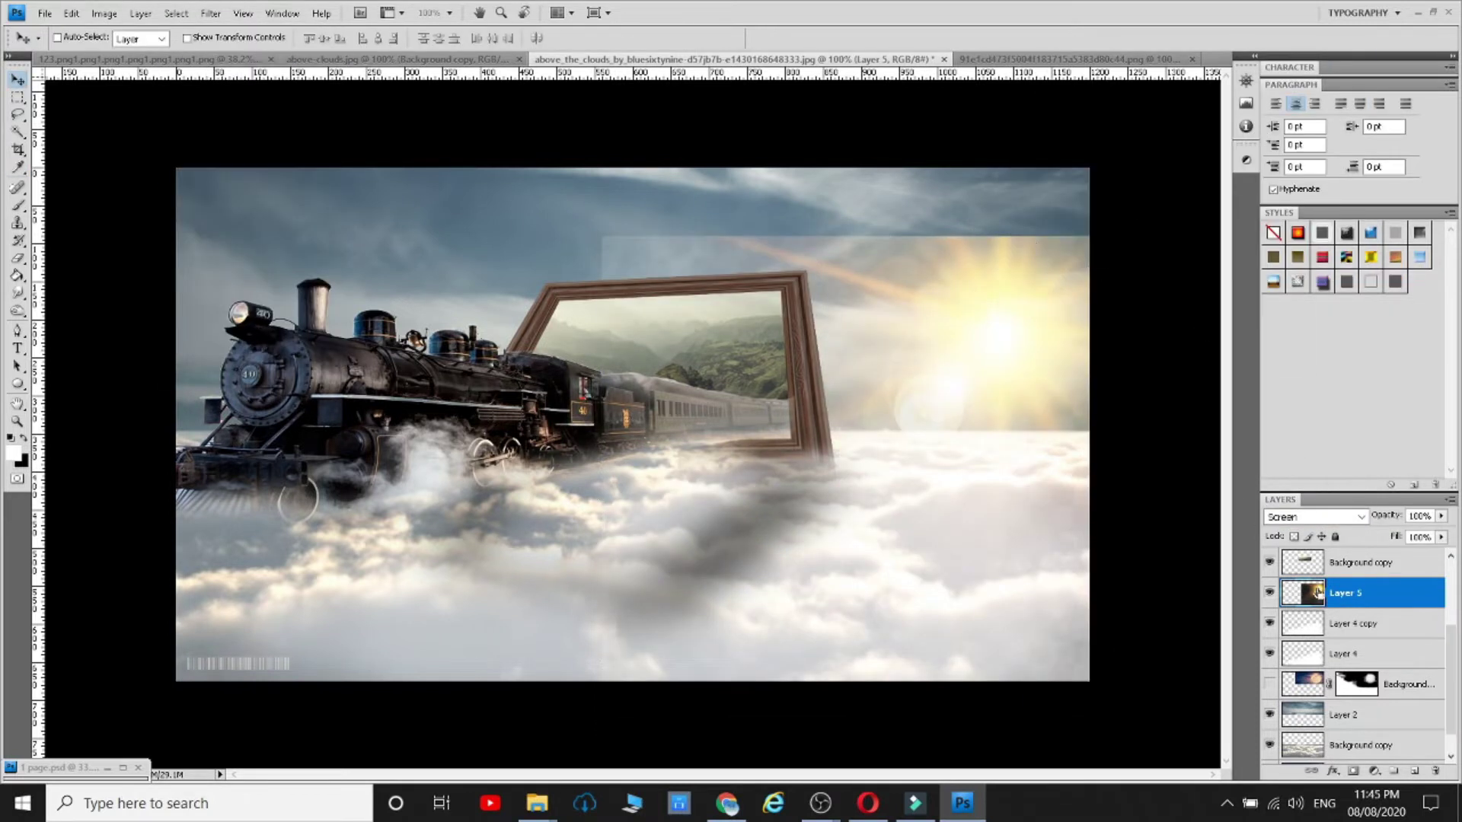
ctrl+click(1312, 591)
click(176, 14)
click(206, 185)
key(Escape)
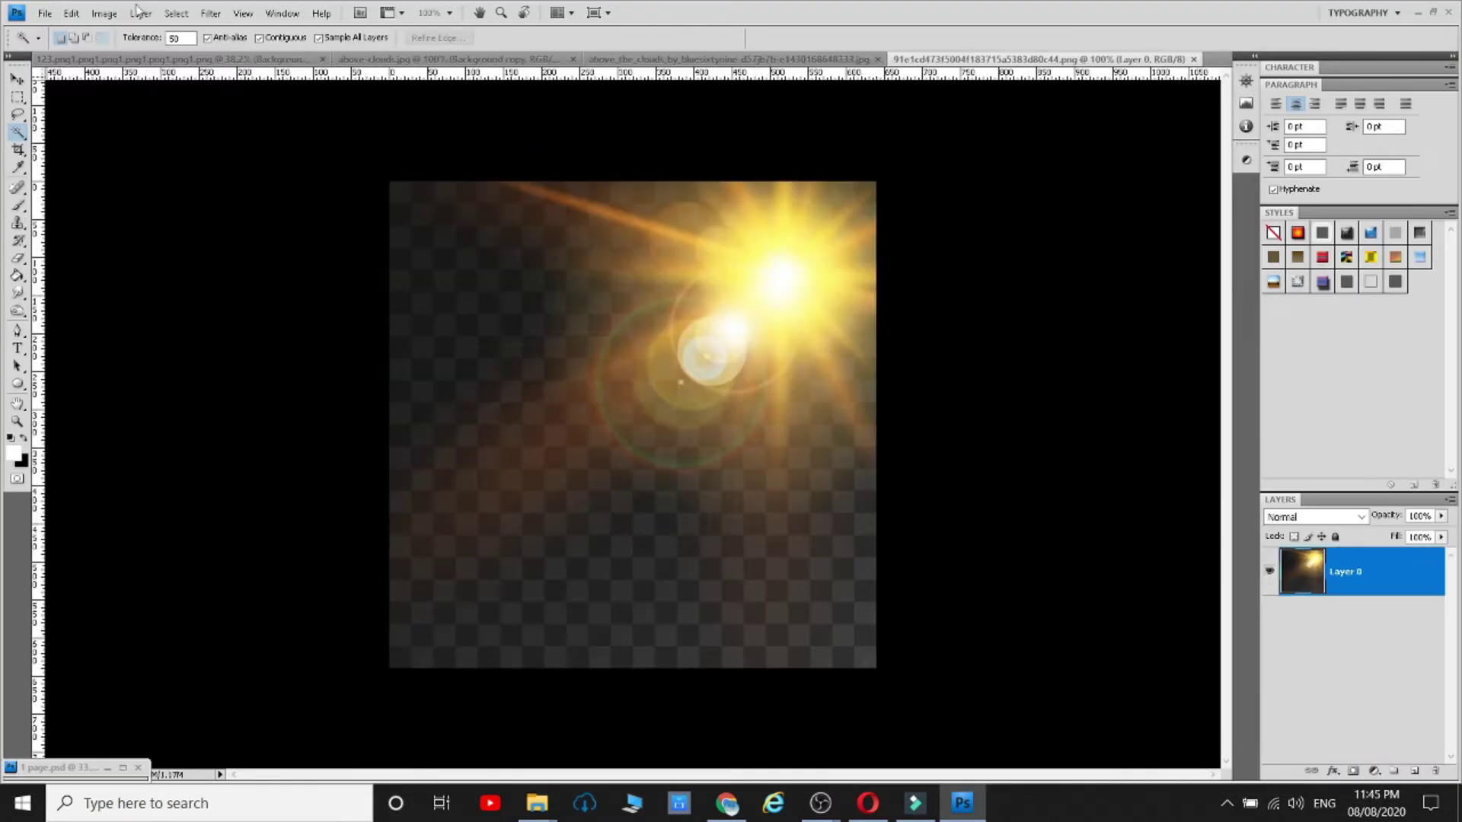
- Select the light in the flare's source image with Color Range, sampling its bright yellow
click(176, 13)
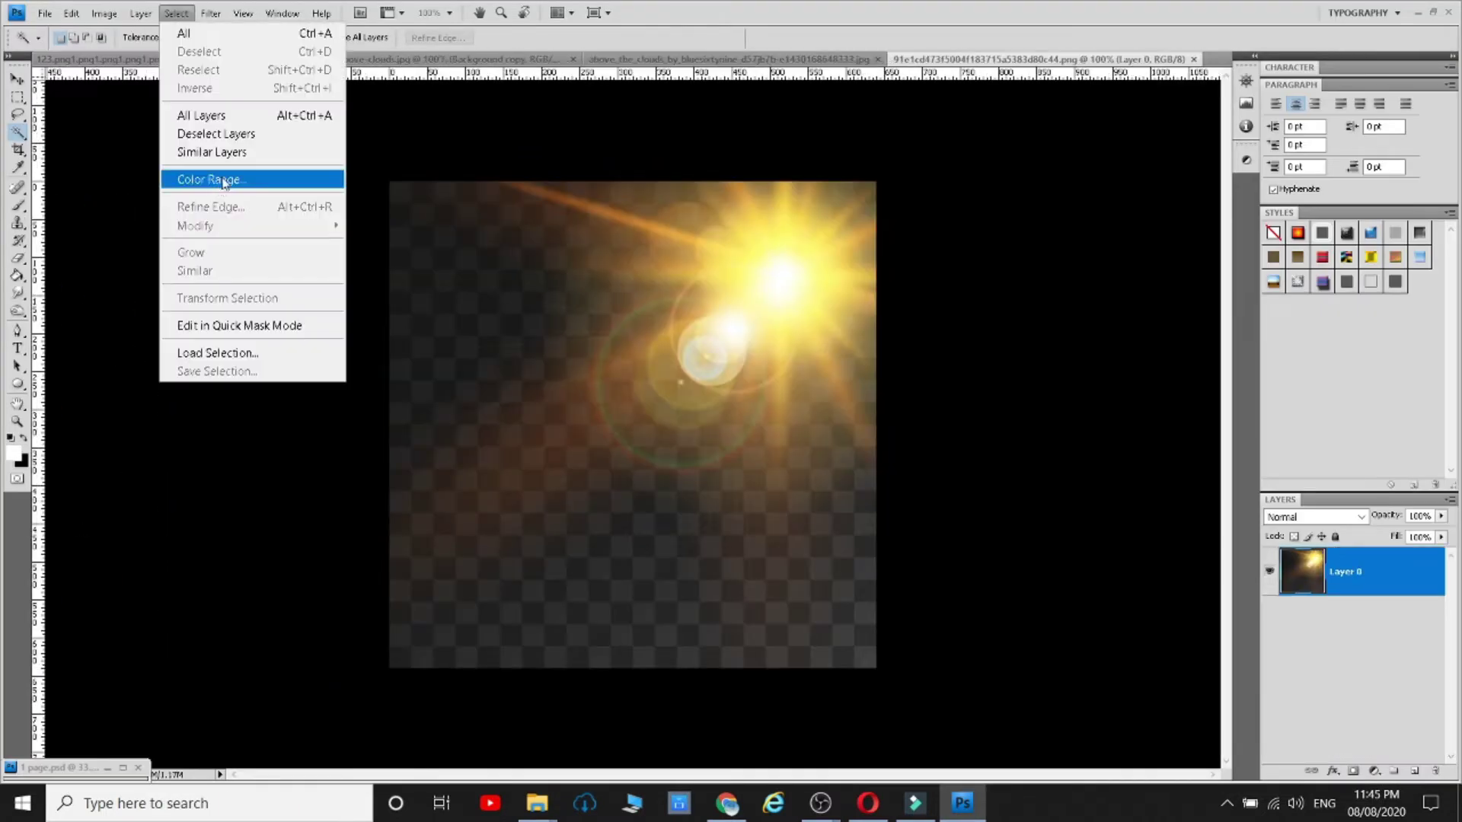
click(206, 180)
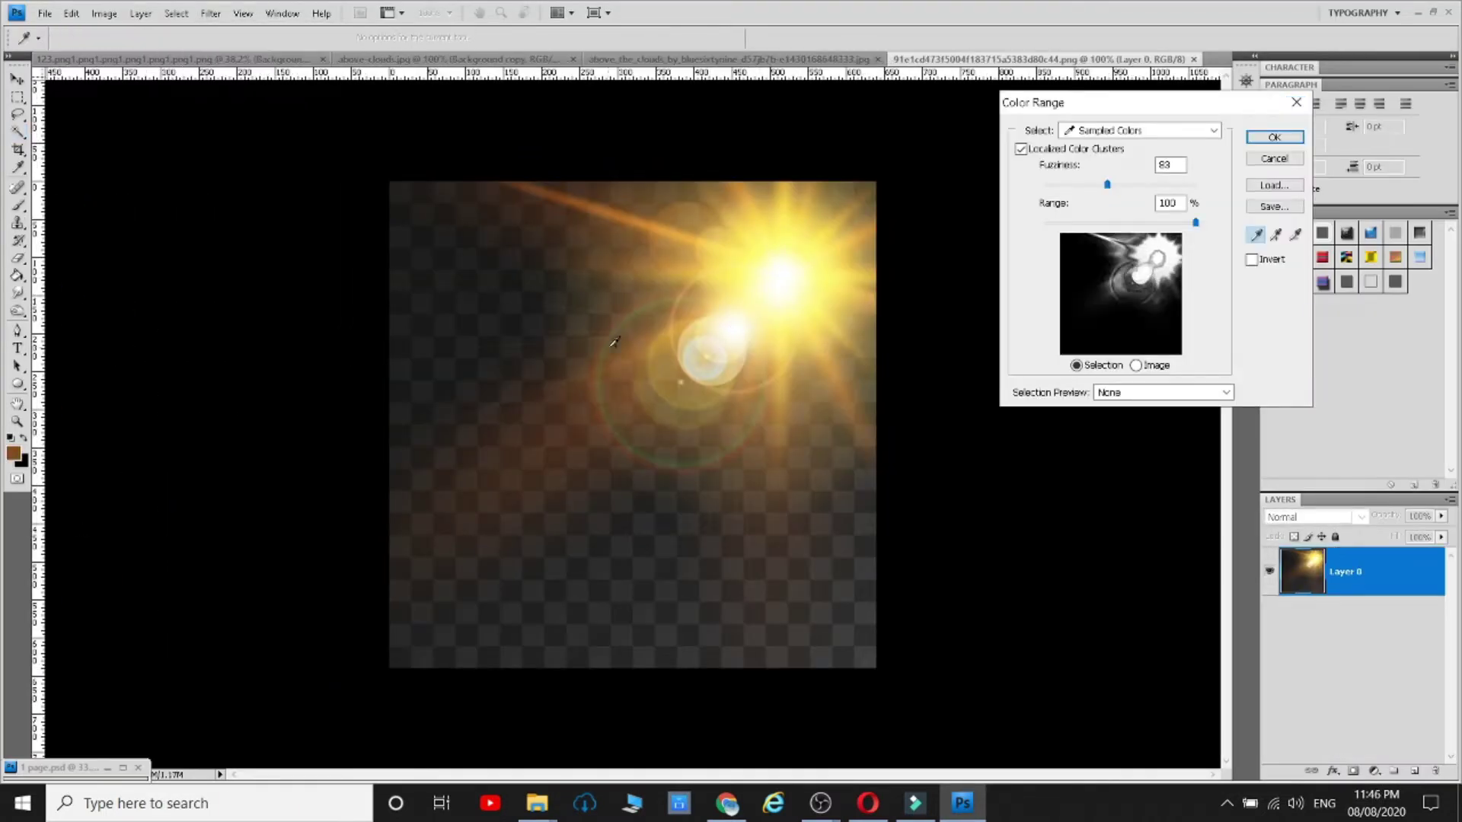
click(599, 369)
click(856, 400)
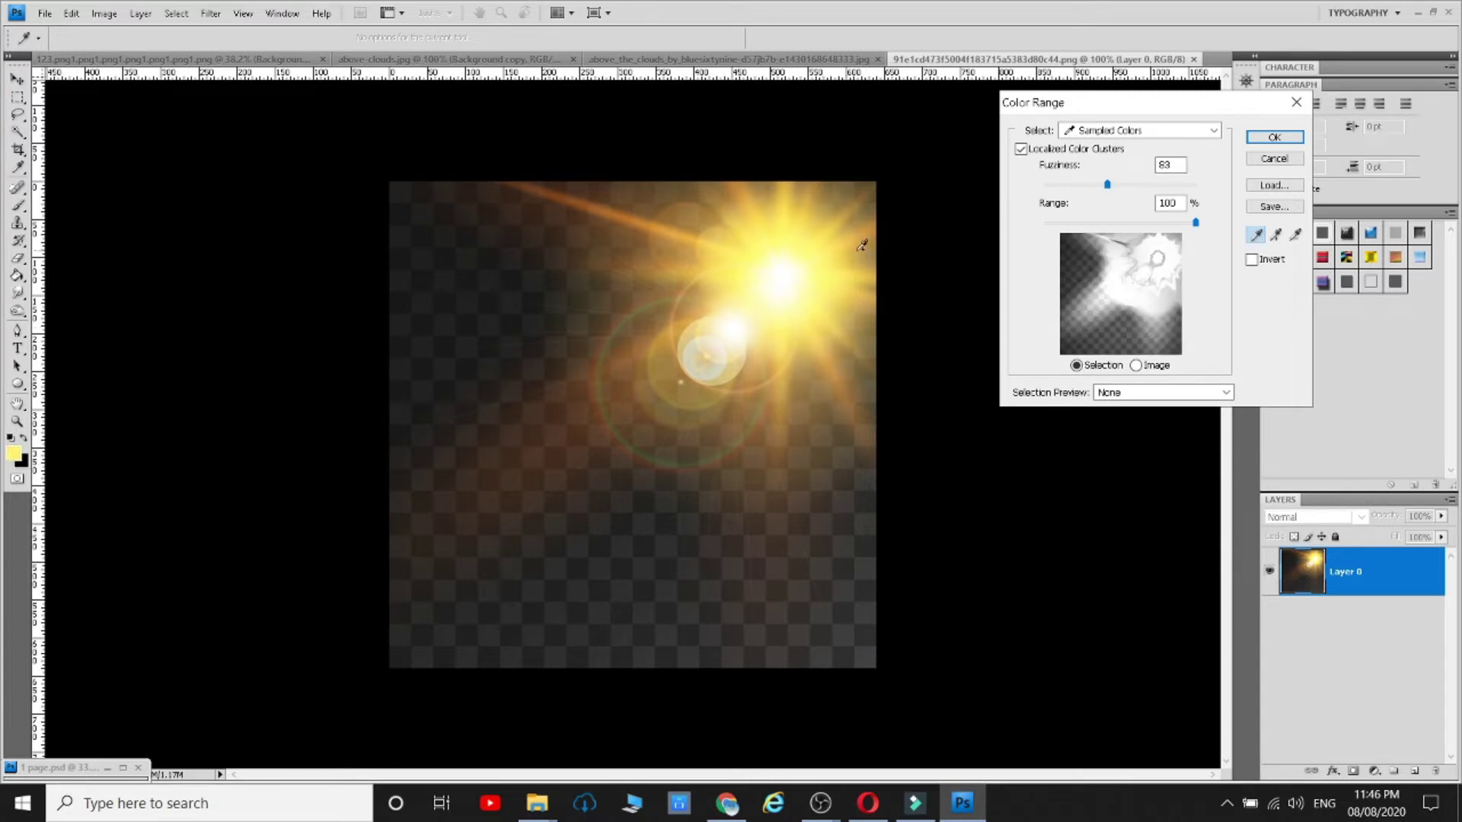
click(1266, 138)
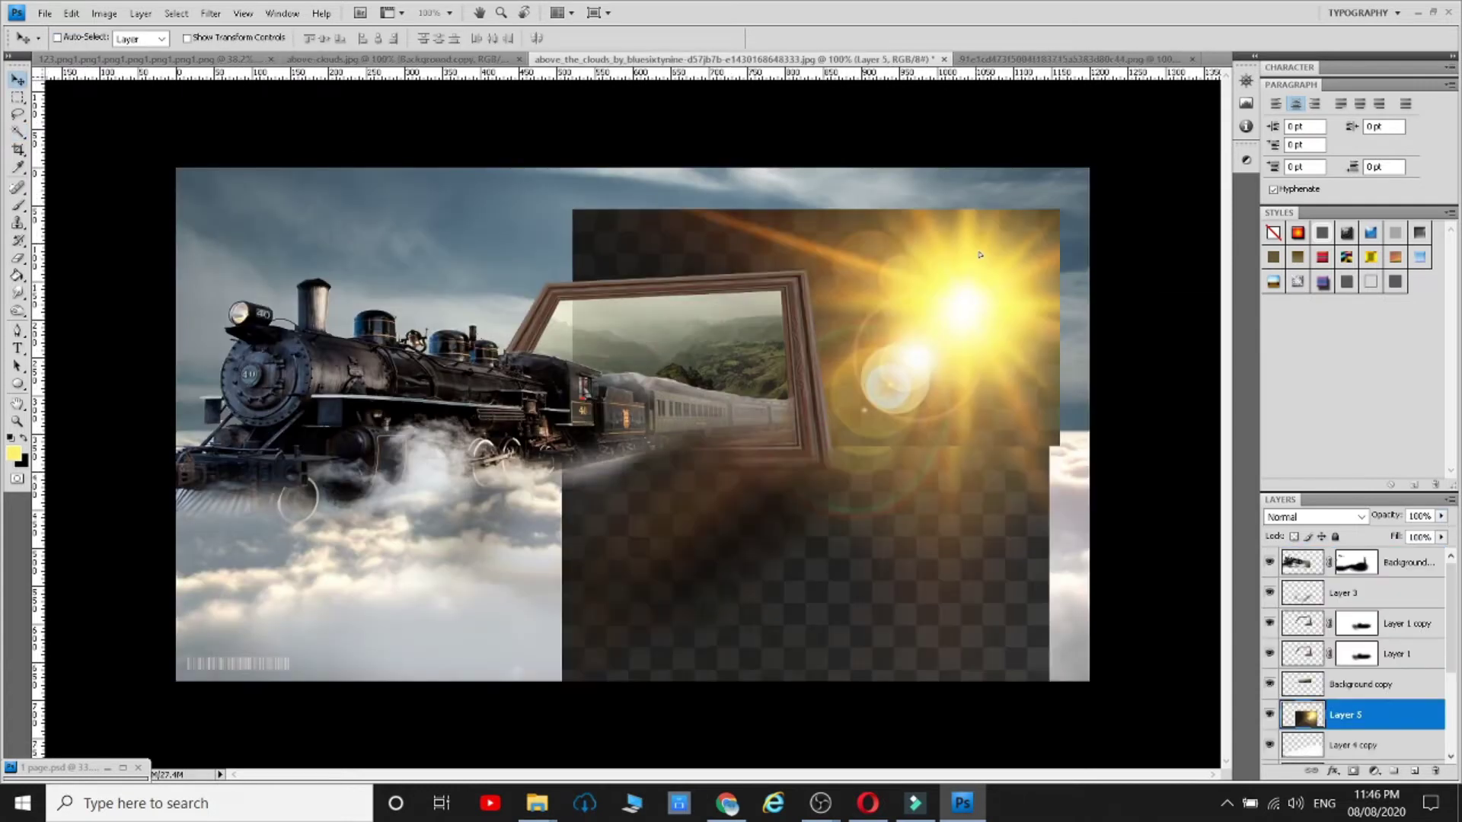
- Set the flare layer in the composite to Lighten and desaturate its yellow light with Hue/Saturation
click(1313, 517)
click(1298, 200)
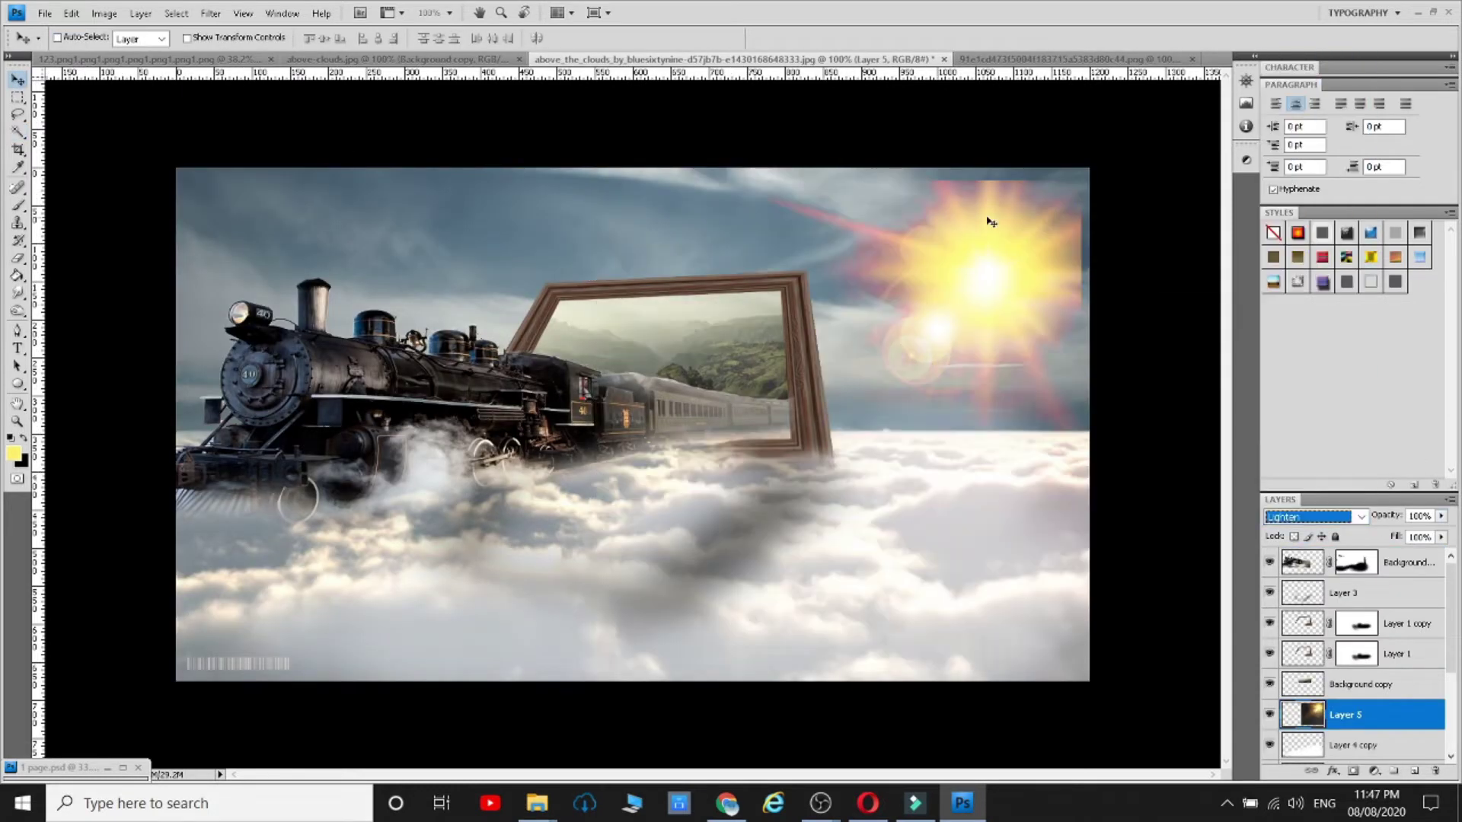
key(alt+i)
mouse_move(259, 62)
click(365, 163)
drag(898, 119, 482, 110)
drag(461, 215, 462, 218)
drag(460, 259, 502, 312)
click(620, 143)
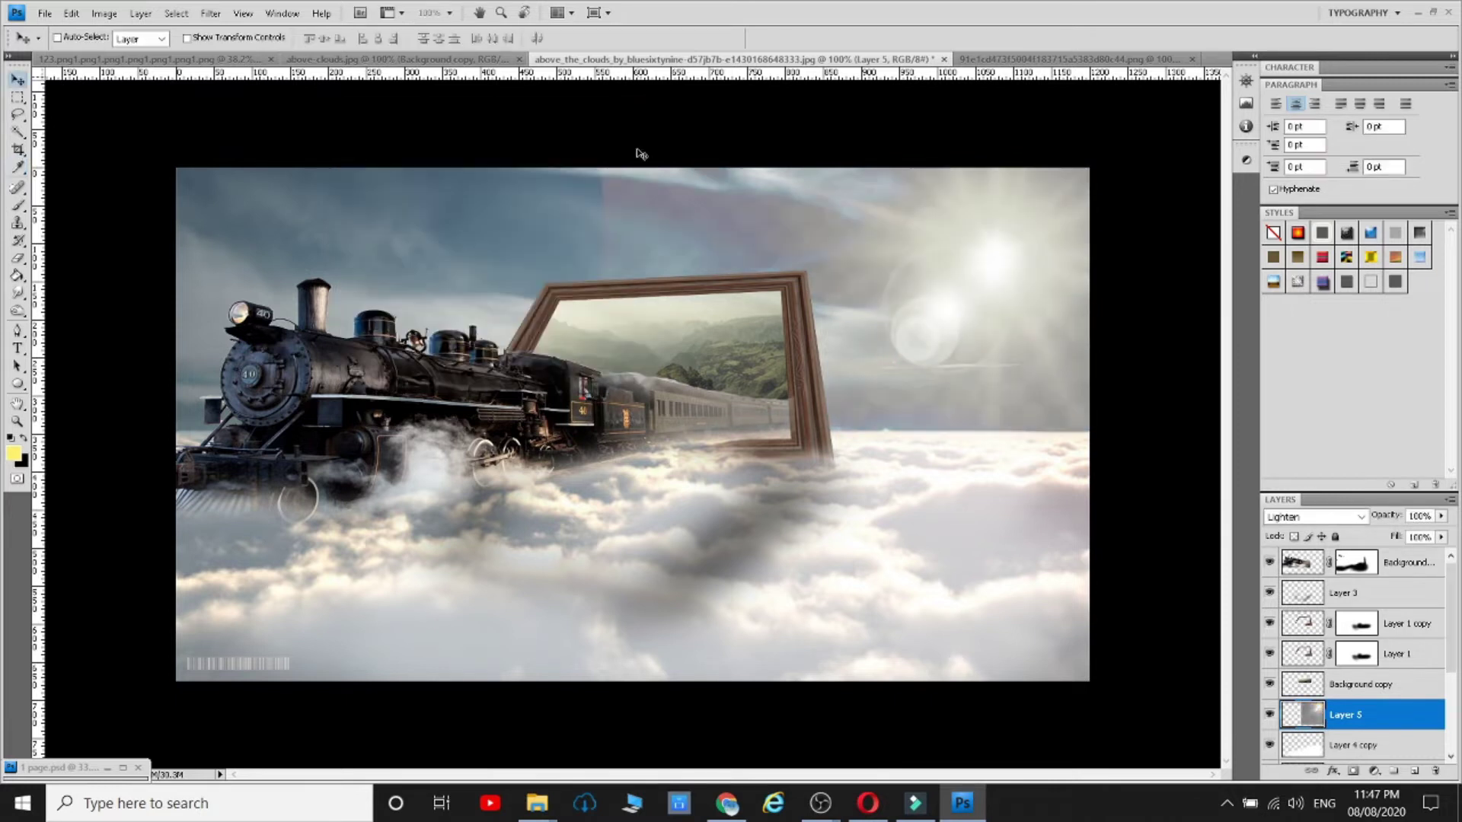
- Add a mask to the flare layer and brush out its hard edges in black at 26% opacity and 37% flow
click(11, 438)
click(1353, 771)
drag(628, 190, 727, 200)
right_click(792, 220)
drag(333, 38, 272, 53)
drag(406, 39, 397, 54)
drag(594, 190, 808, 215)
drag(1048, 450, 1063, 317)
right_click(1037, 409)
drag(1149, 442, 1112, 442)
drag(970, 397, 983, 424)
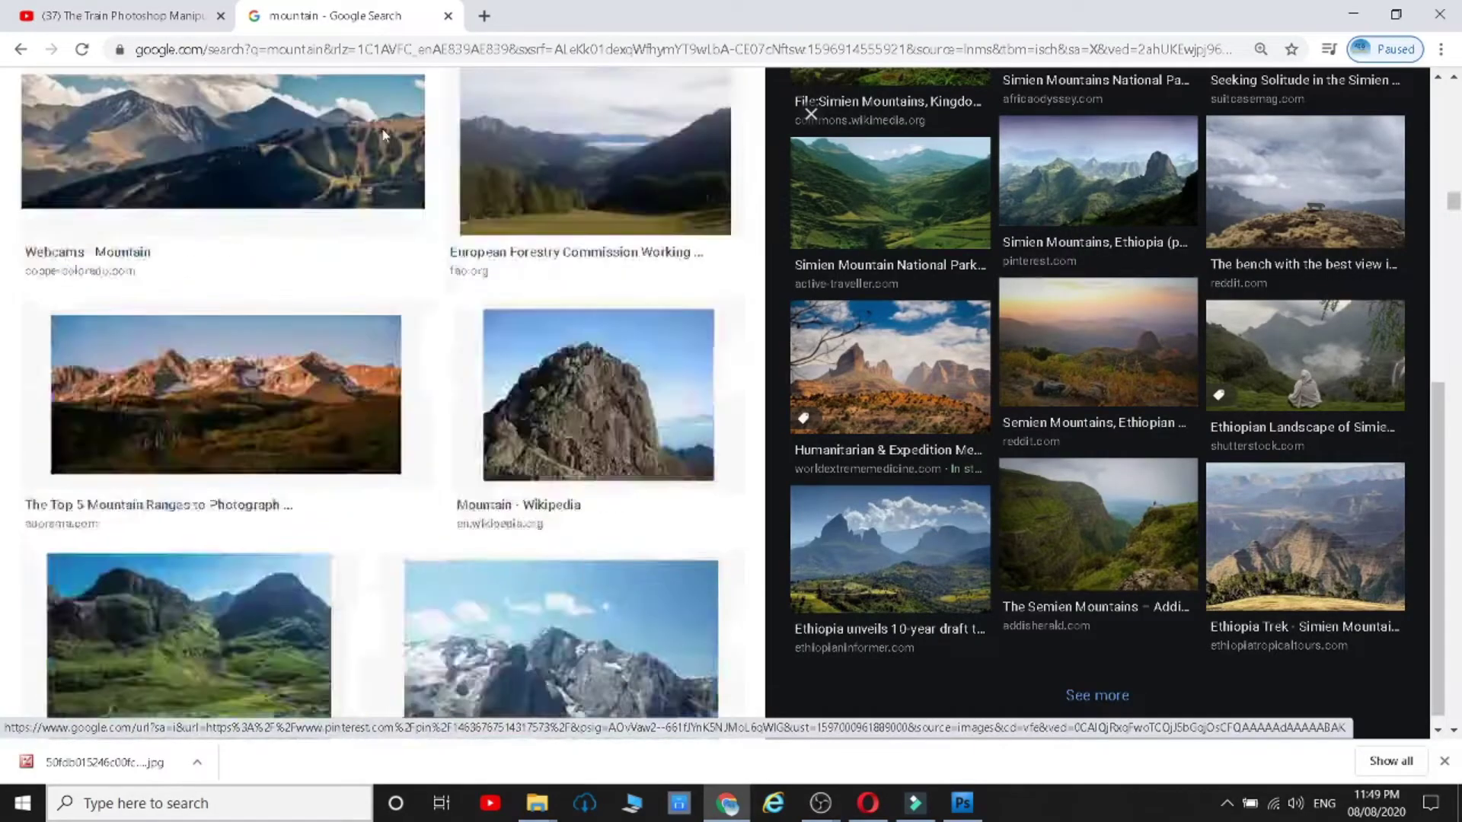
- In the browser, search Google Images for "smoke" and preview the white smoke plume on a black background
double_click(252, 114)
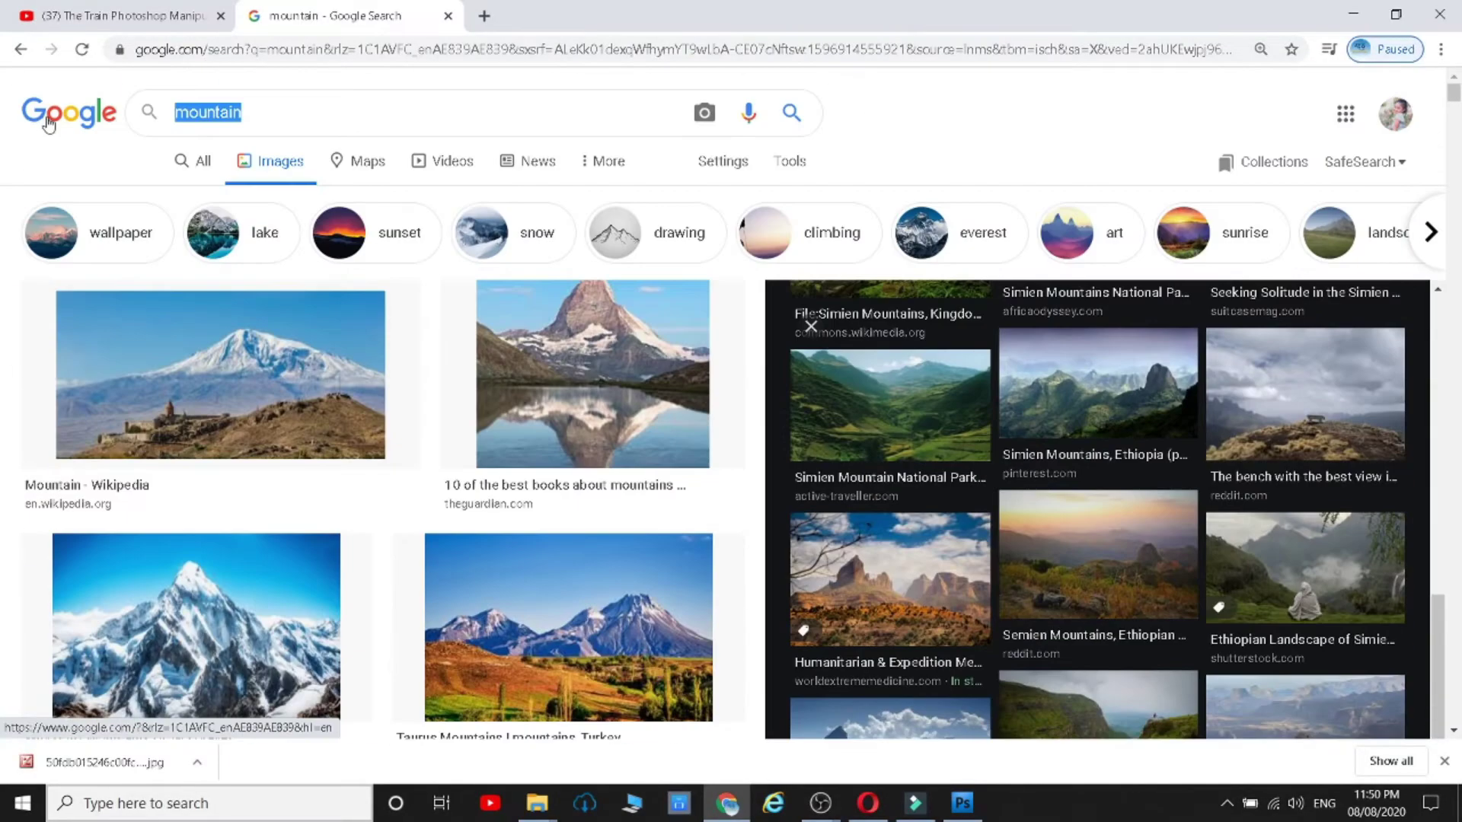
text(smoke)
key(Return)
scroll(985, 391, down, 15)
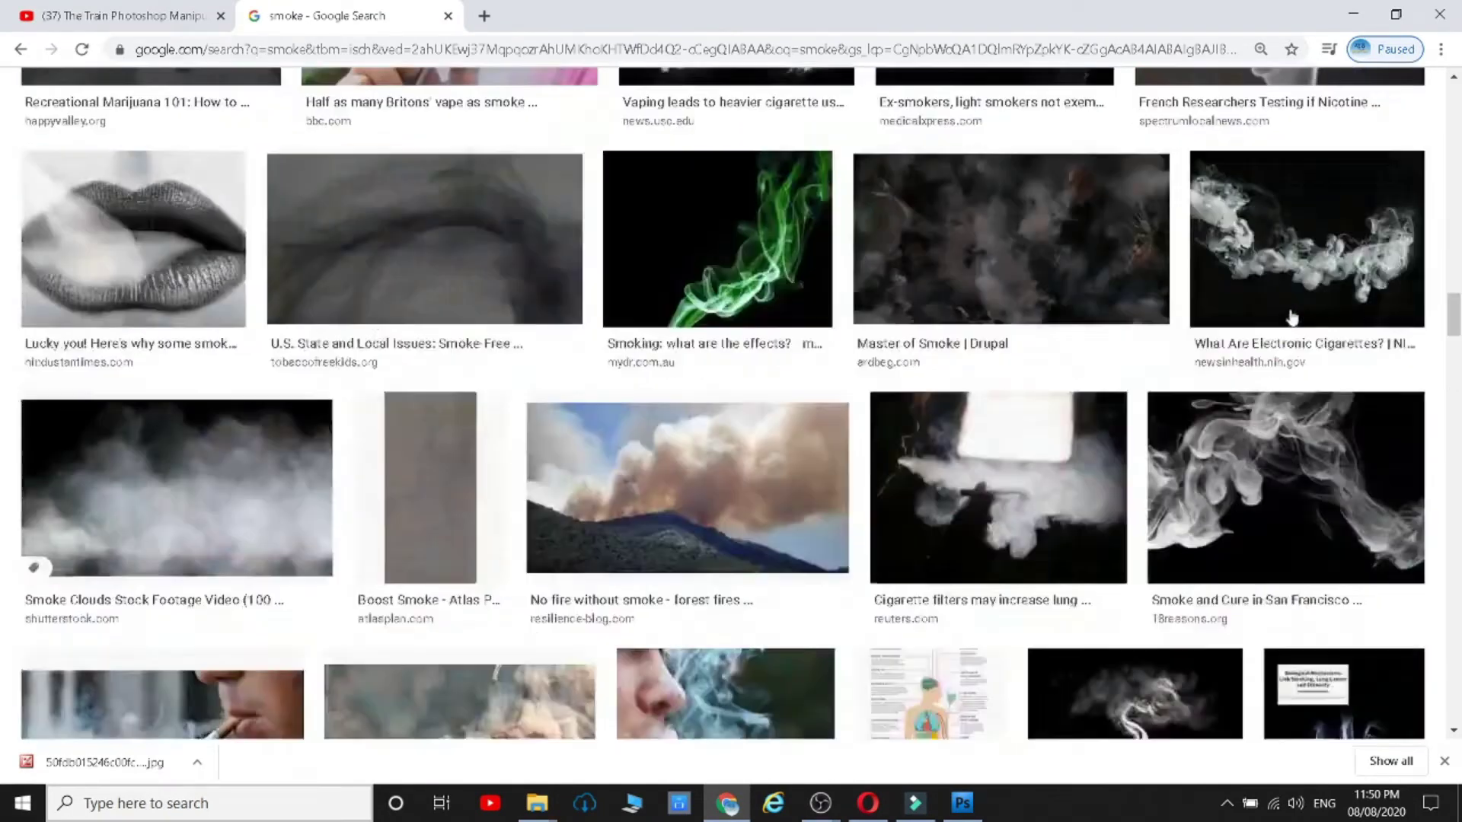
scroll(1292, 317, down, 5)
click(1287, 314)
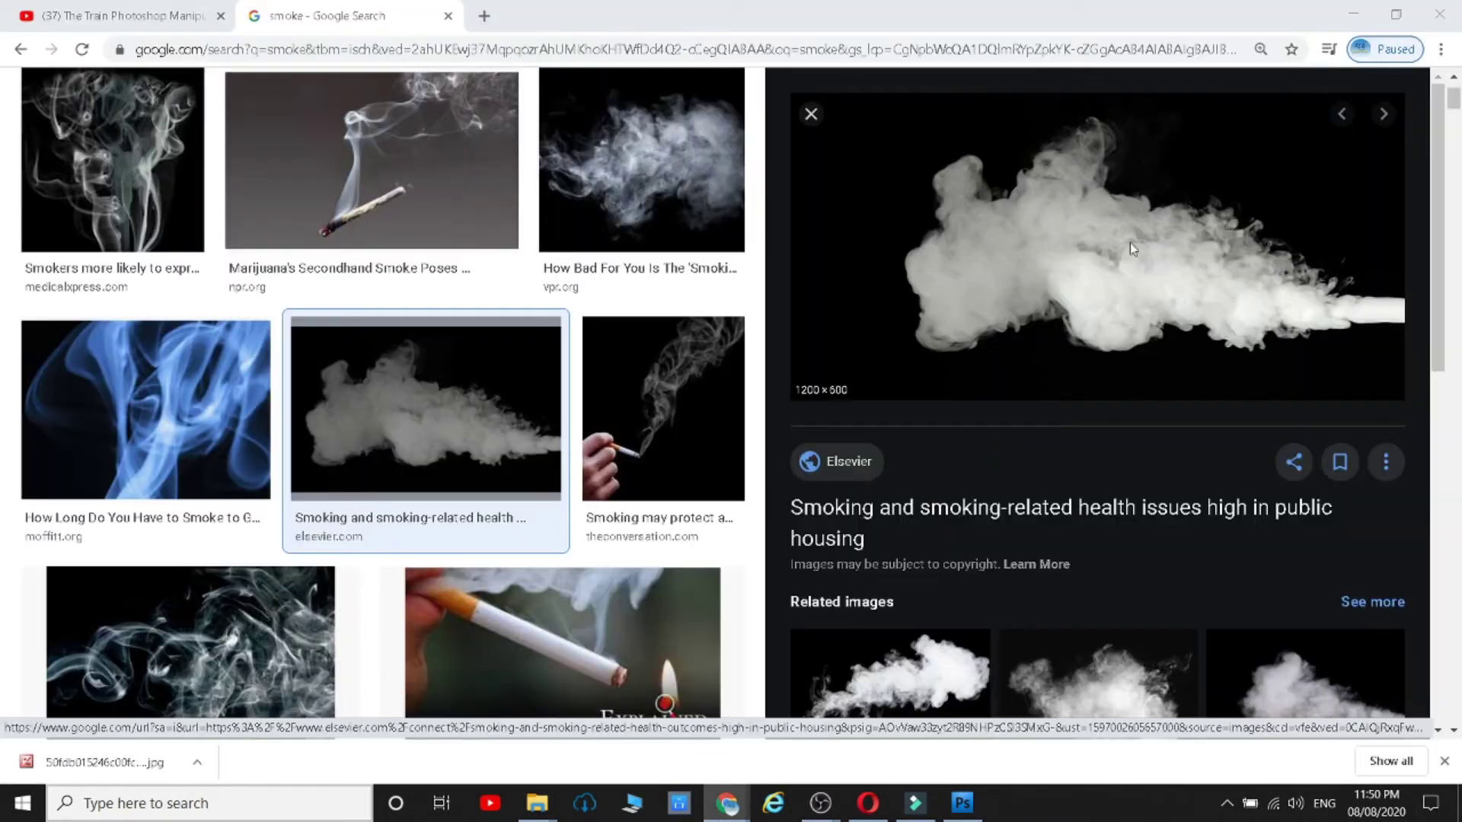
- Save the smoke picture to the Desktop as main-image-smoking2-copy.jpg and return to Photoshop
right_click(1127, 238)
click(1175, 374)
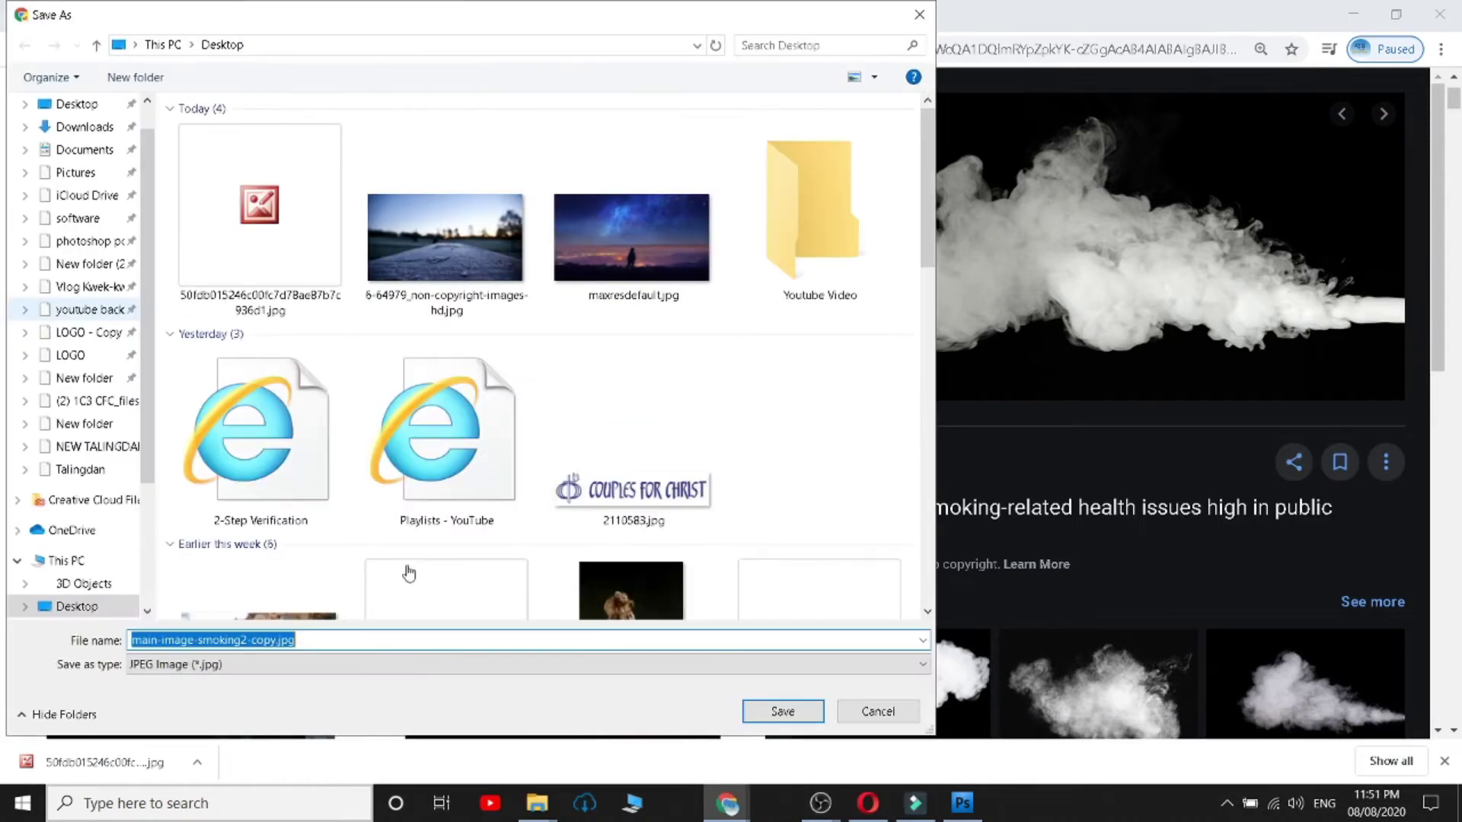
click(783, 711)
click(1355, 16)
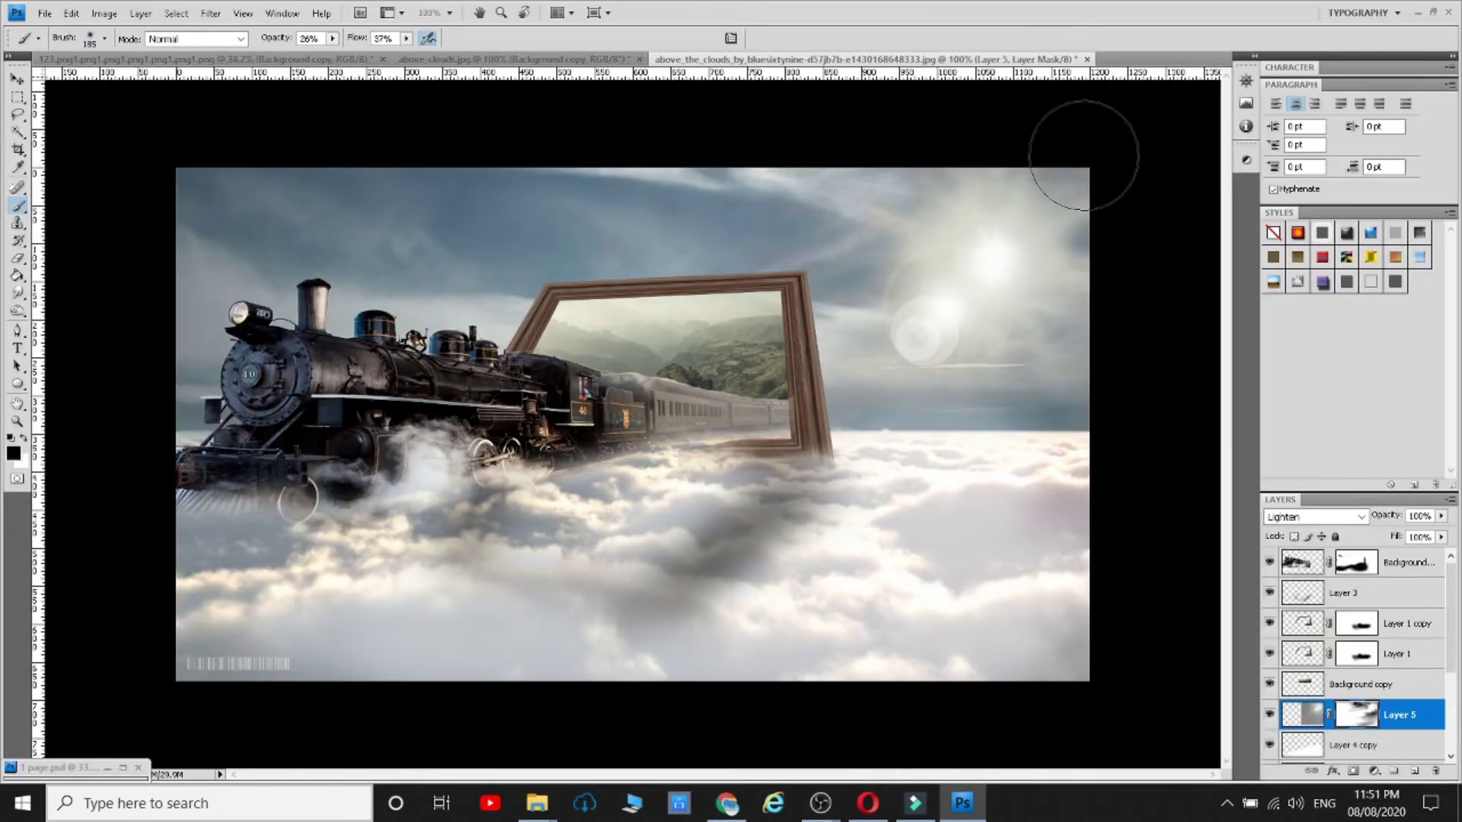
- Open main-image-smoking2-copy.jpg from the Desktop and duplicate its Background layer
key(ctrl+o)
click(297, 252)
scroll(807, 326, down, 15)
double_click(426, 238)
drag(1407, 566, 1414, 771)
- Select the black background around the smoke with Color Range
click(176, 13)
click(213, 183)
click(1212, 130)
click(1120, 300)
click(1274, 137)
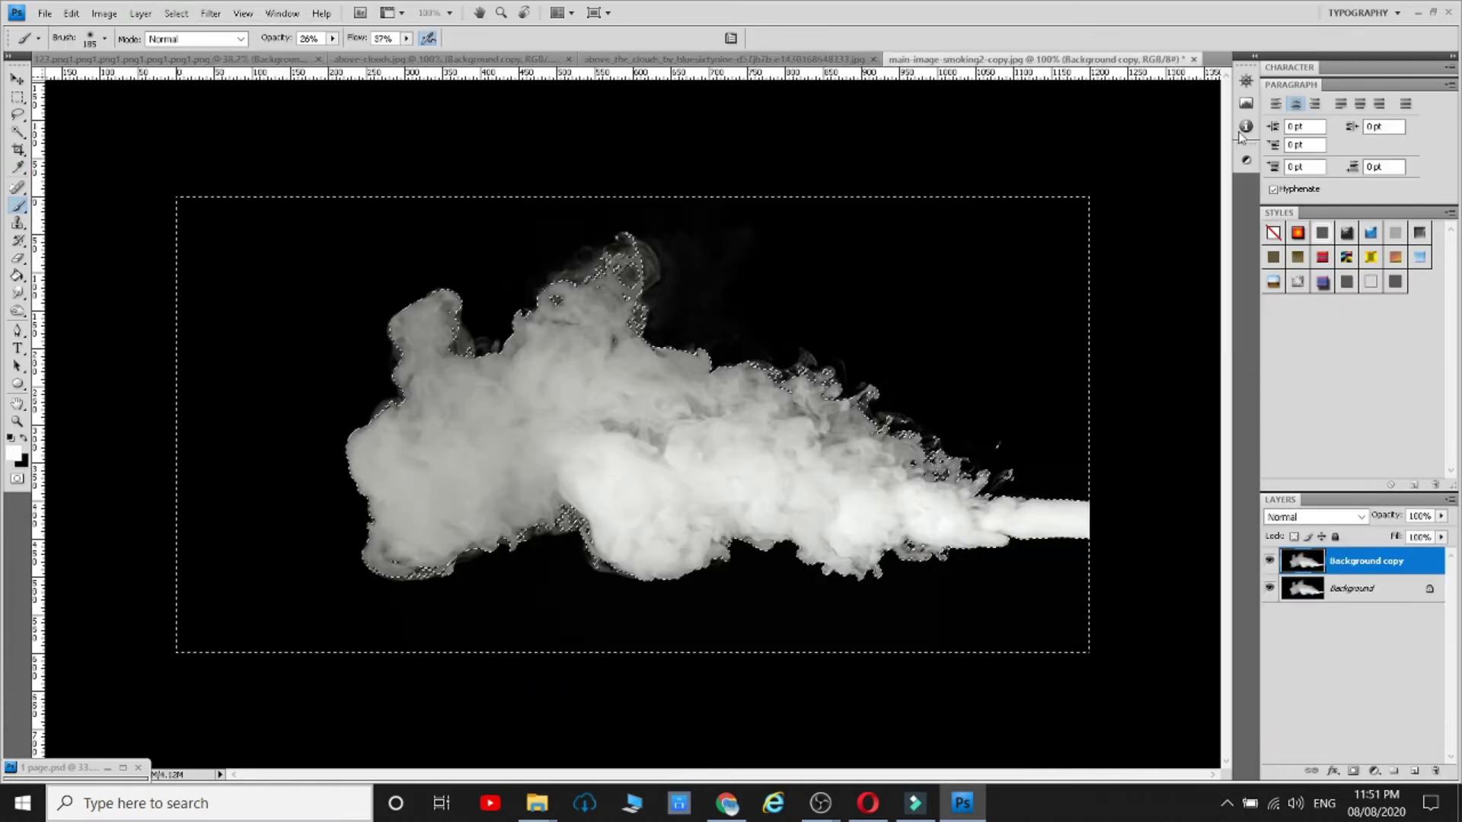
- Invert the selection to the smoke itself and move the smoke into the train composite
click(17, 114)
right_click(240, 246)
click(279, 275)
click(17, 79)
drag(838, 472, 851, 431)
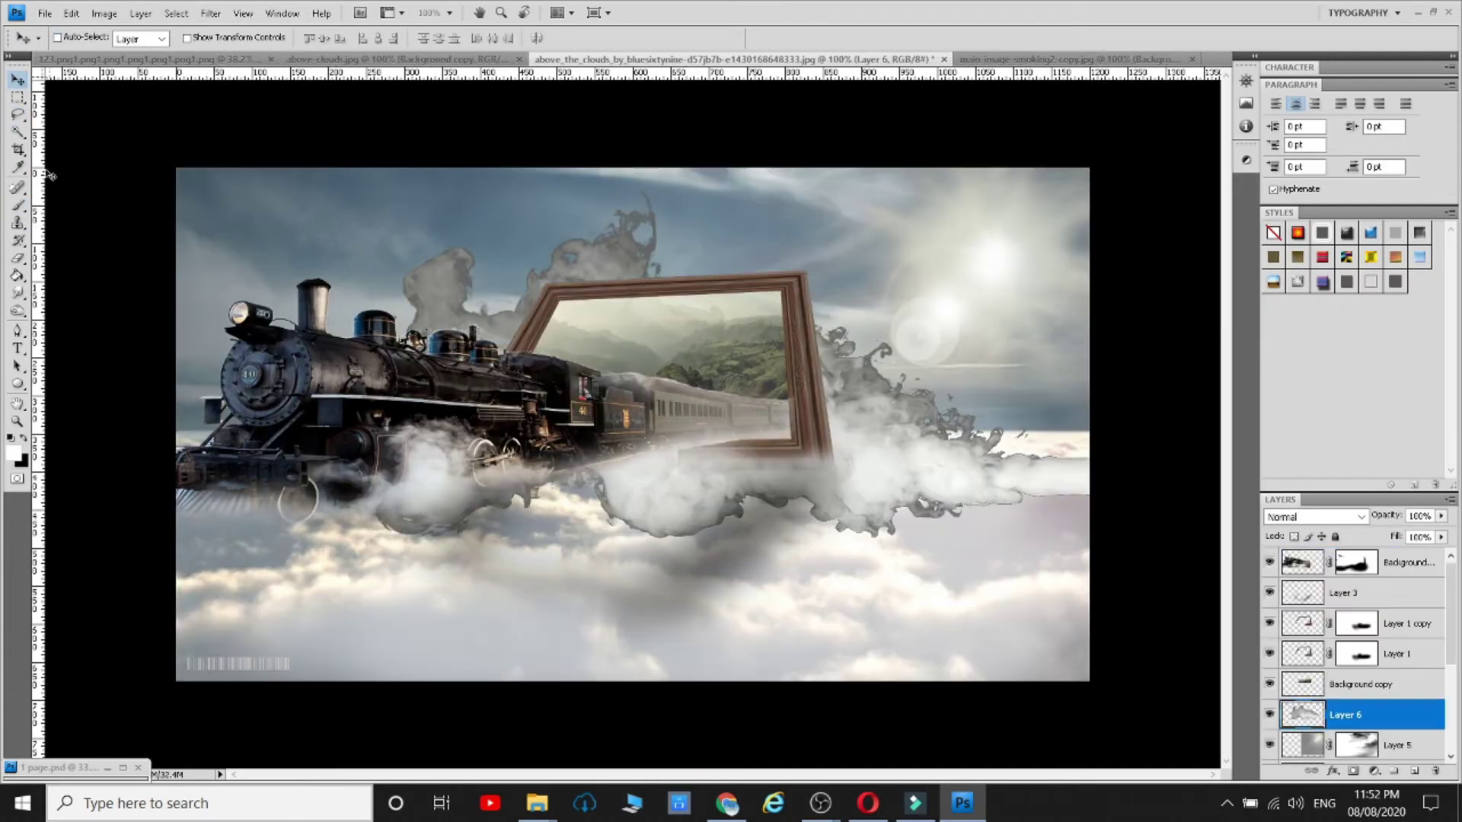
- Rotate the smoke upright, shrink it and place it so it rises from the locomotive's chimney
right_click(578, 252)
right_click(641, 241)
click(705, 428)
drag(730, 342, 729, 571)
drag(904, 220, 666, 724)
drag(621, 754, 358, 370)
drag(358, 457, 349, 199)
drag(397, 82, 351, 178)
drag(351, 212, 447, 232)
key(Return)
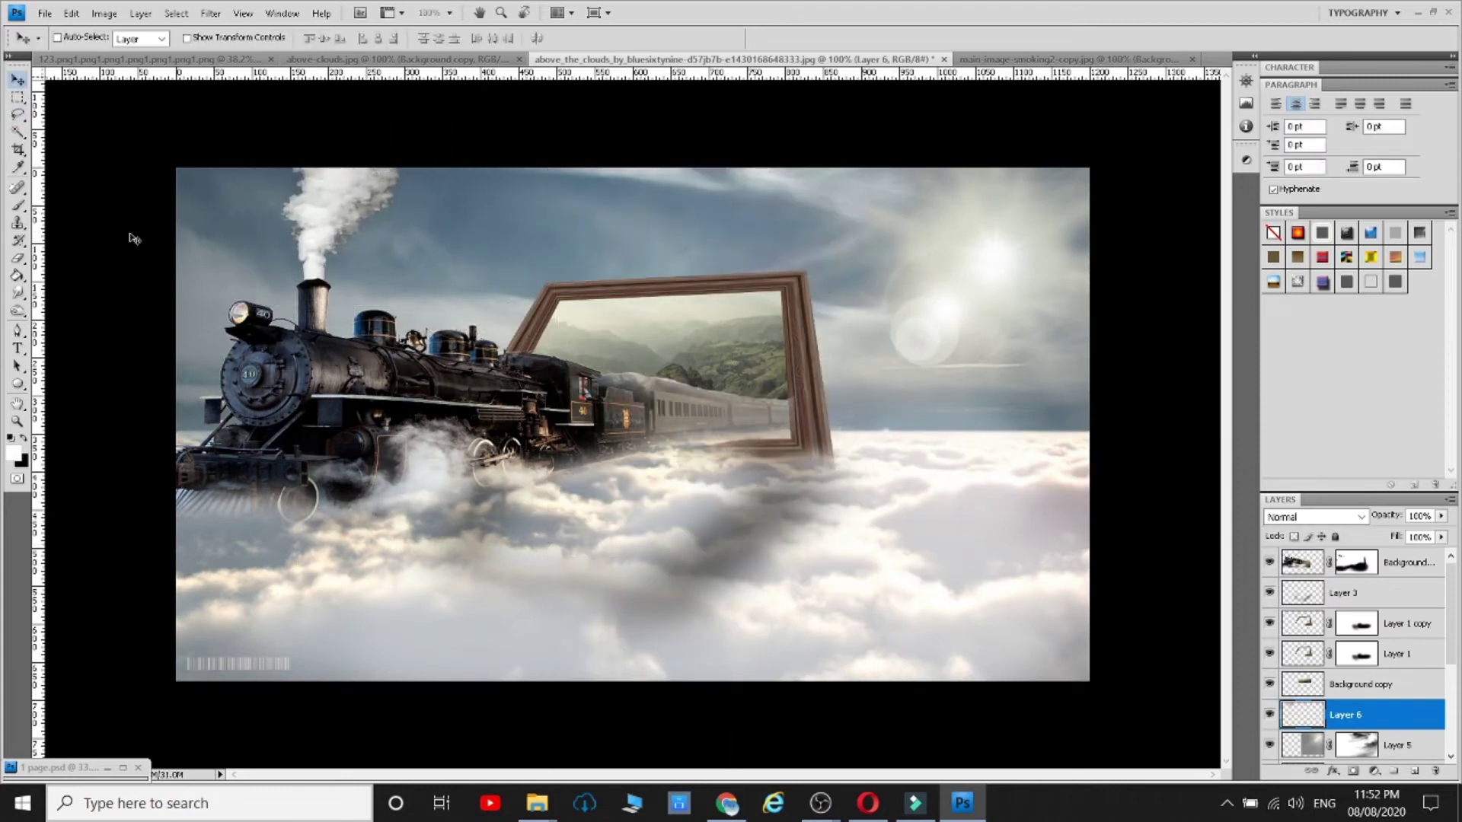
- Move the smoke layer above the train layer, add a layer mask and blend its base into the chimney with a small brush
drag(1385, 716, 1375, 558)
click(1352, 771)
click(18, 206)
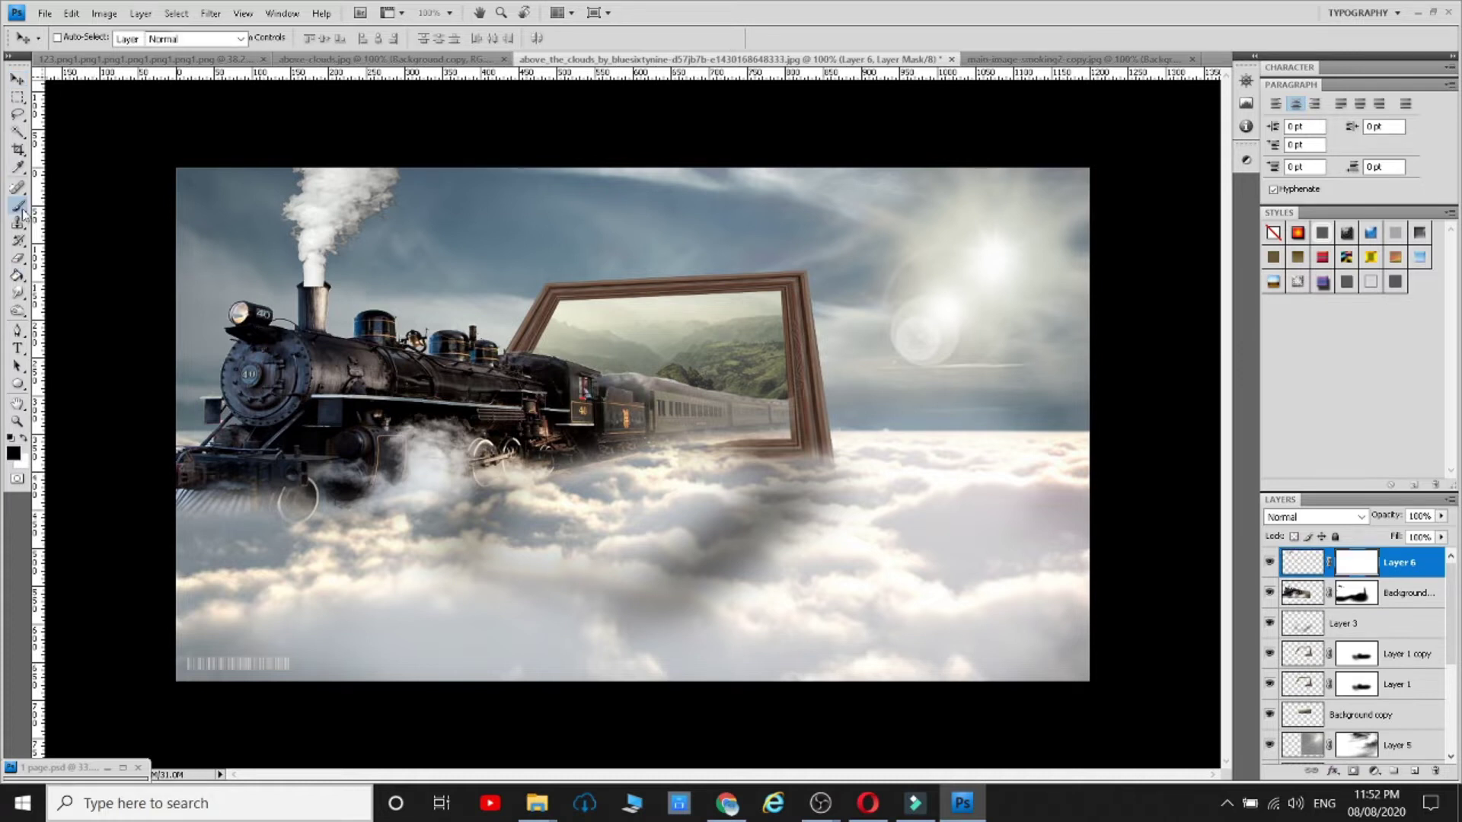
click(322, 333)
right_click(322, 336)
click(381, 373)
key(Return)
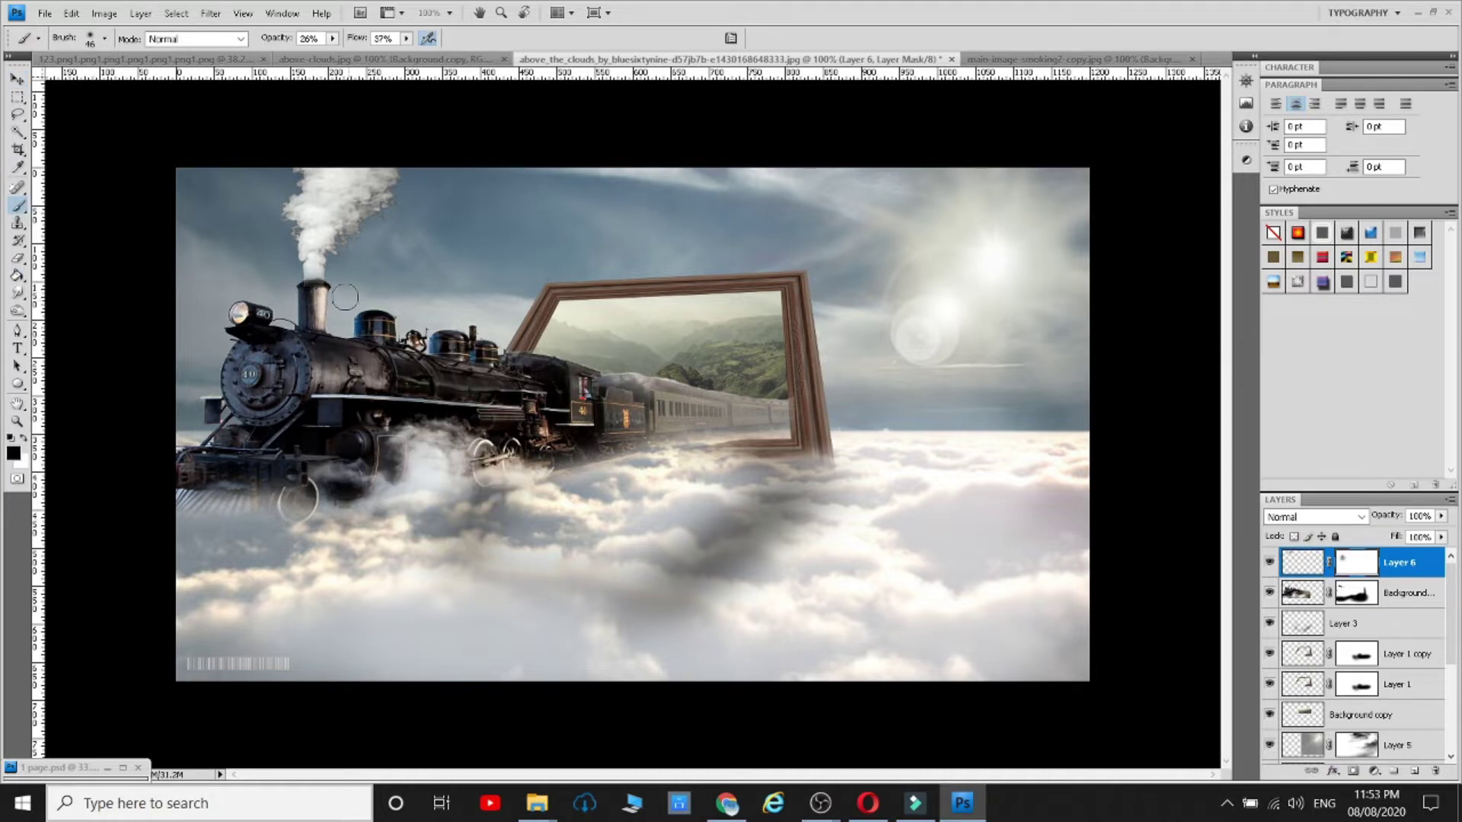
right_click(322, 219)
click(394, 256)
key(Return)
right_click(18, 311)
click(67, 309)
click(104, 13)
mouse_move(114, 62)
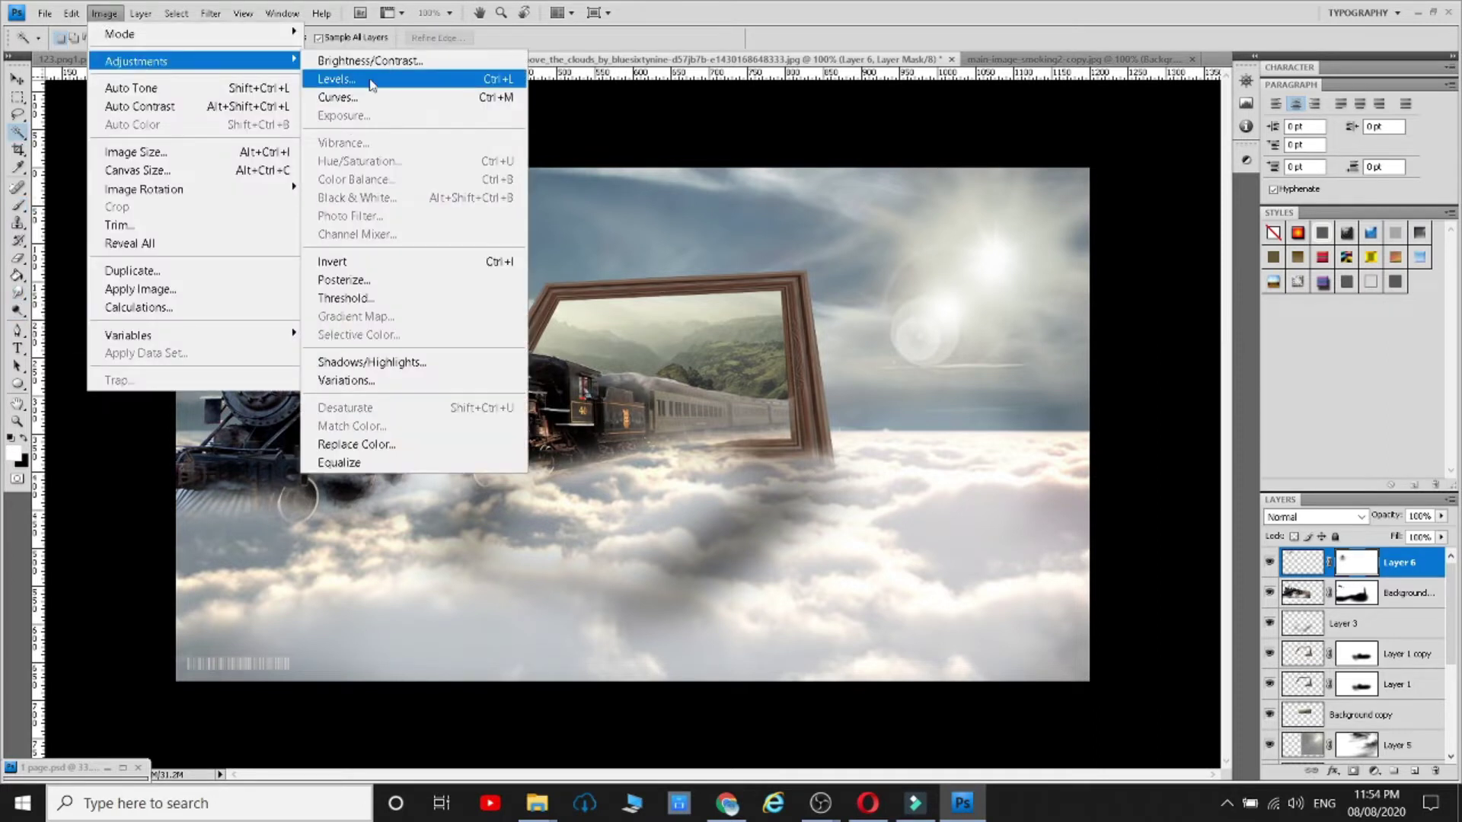
click(336, 84)
click(915, 186)
click(105, 13)
- Load the smoke layer's outline as a selection, adjust the smoke with Hue/Saturation and deselect
click(1316, 567)
click(1316, 566)
ctrl+click(1316, 567)
click(105, 13)
mouse_move(167, 60)
click(365, 160)
drag(675, 303, 687, 319)
click(823, 144)
key(ctrl+d)
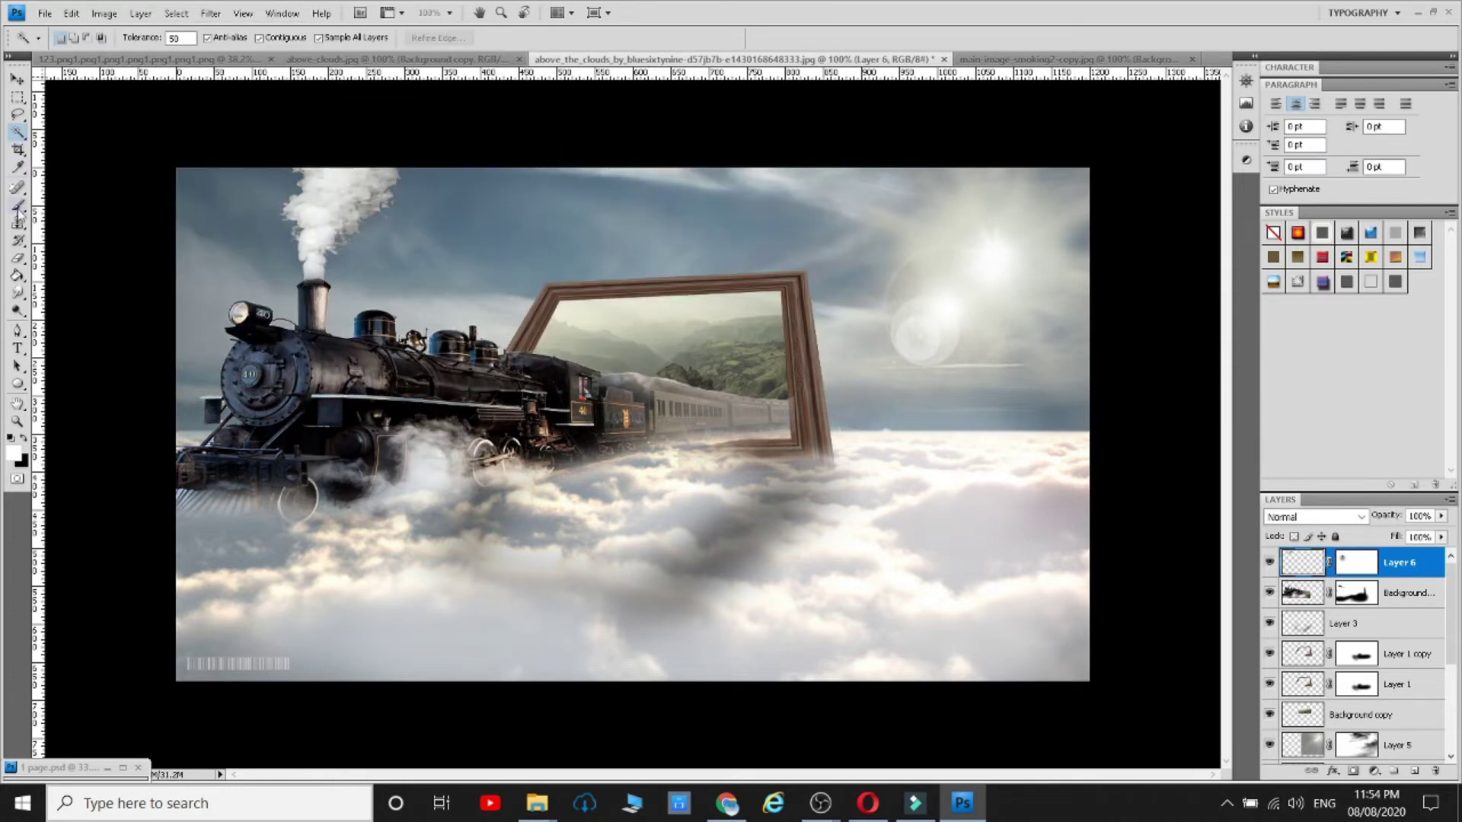
- Set the brush size to 34 and lower the smoke layer's opacity to 88%
right_click(337, 202)
text(34)
key(Return)
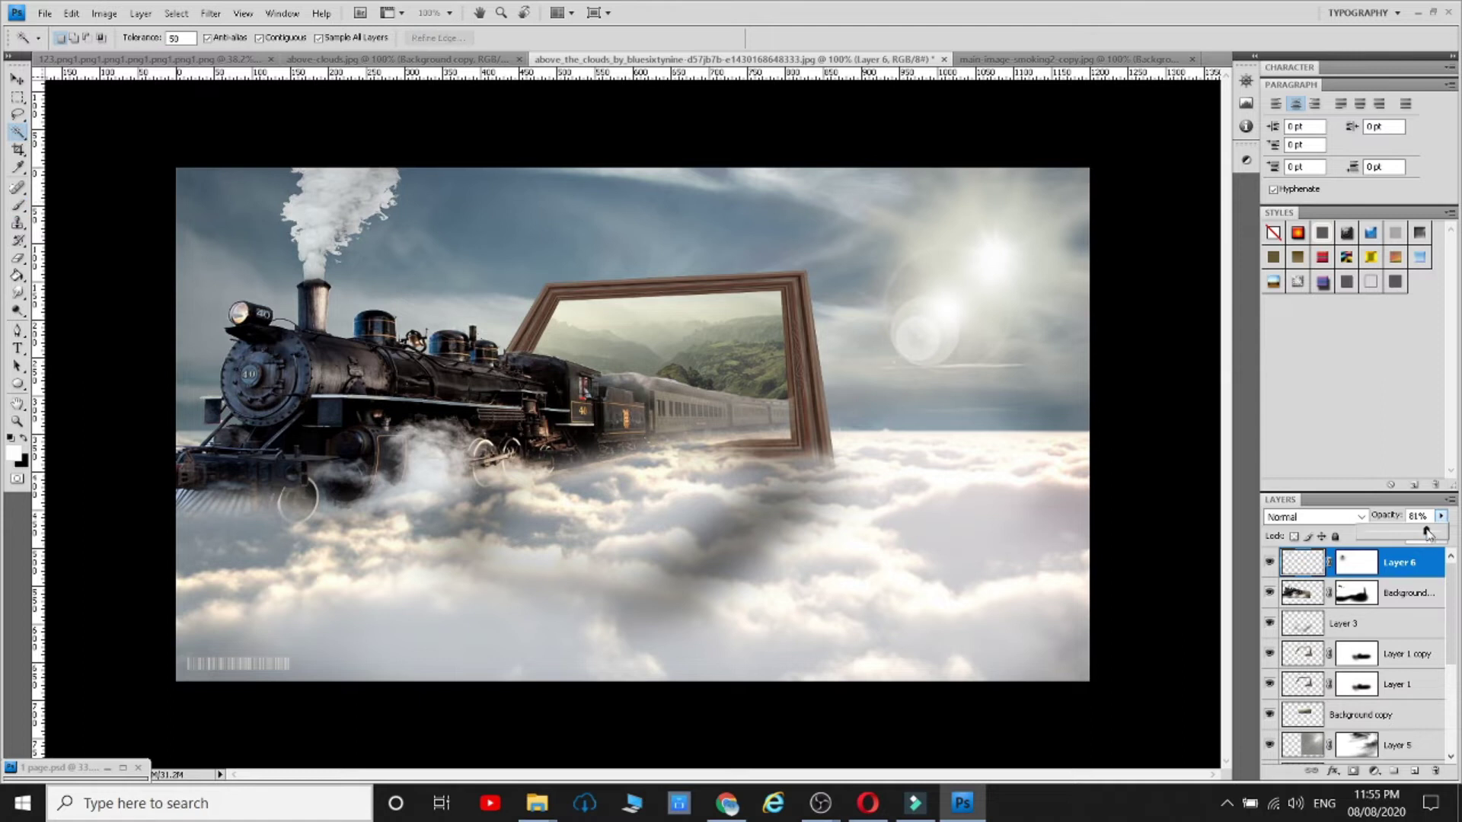
- Apply a slight Gaussian Blur to the smoke layer
click(210, 13)
mouse_move(228, 169)
click(473, 330)
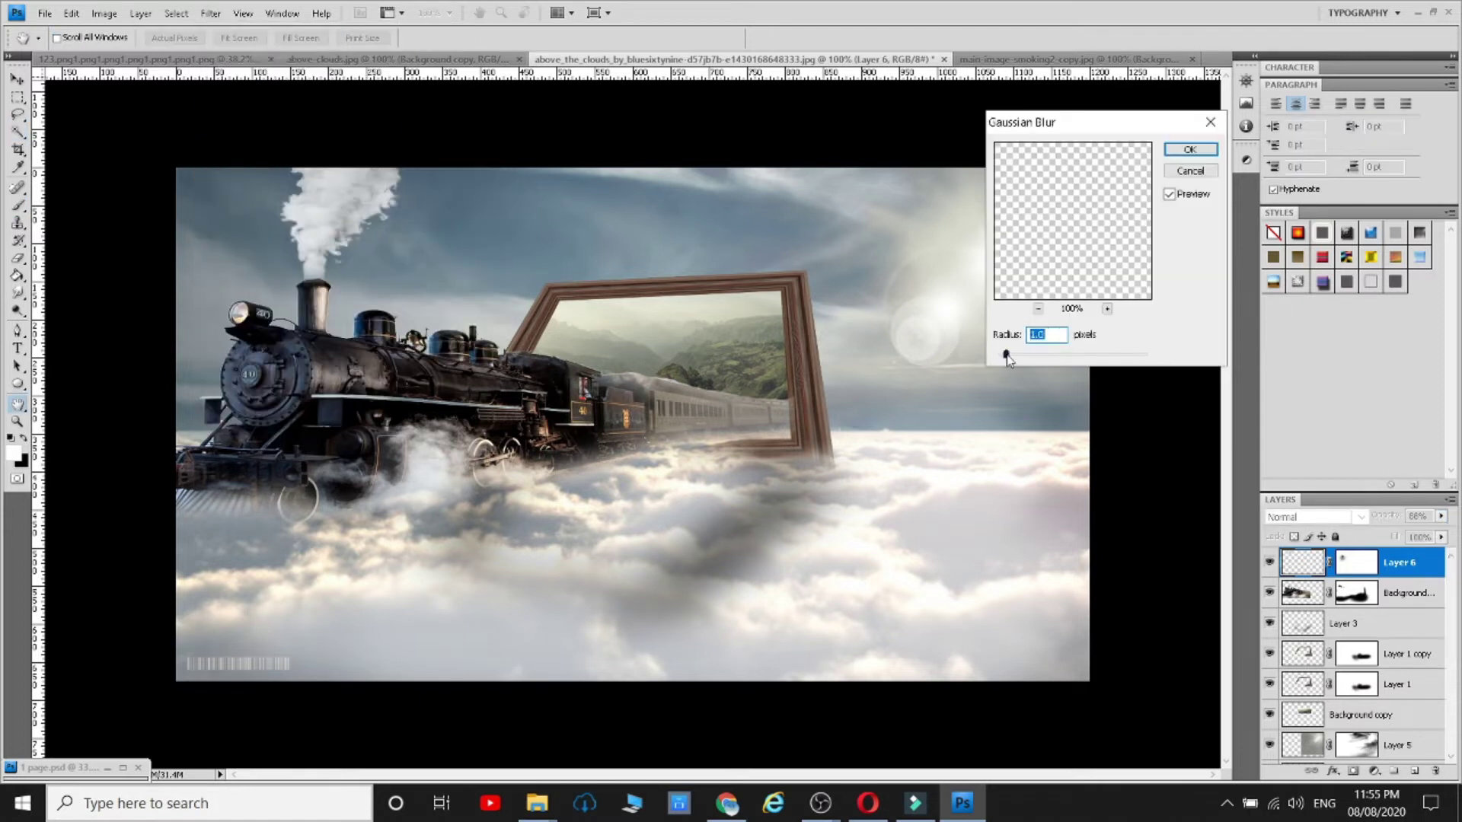
click(1211, 148)
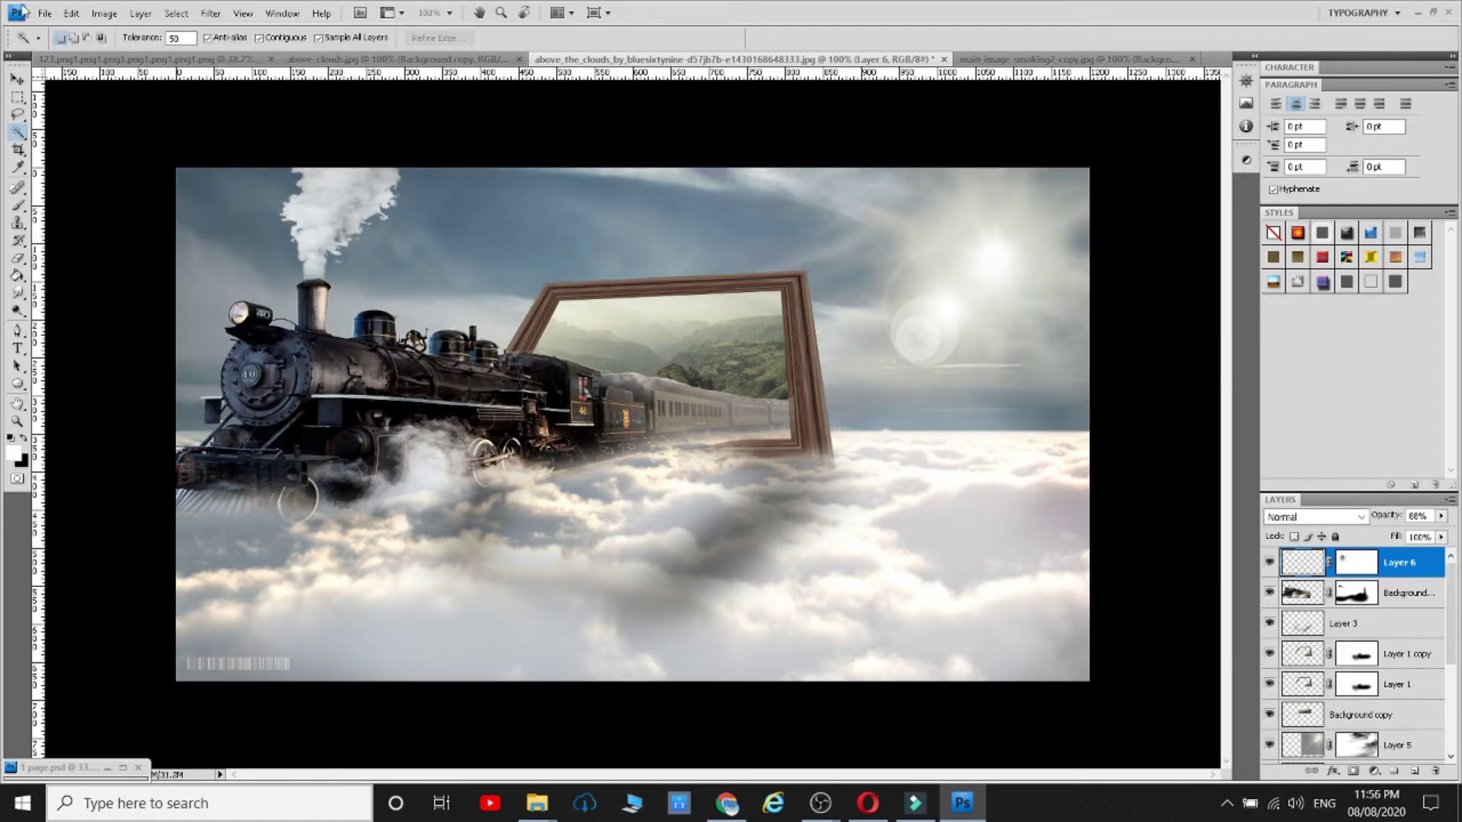
- Open the bird silhouettes image bird-flight-swallow-silhouette-drawing-bird-png-clip-art.png
click(44, 13)
click(141, 56)
double_click(418, 220)
double_click(426, 386)
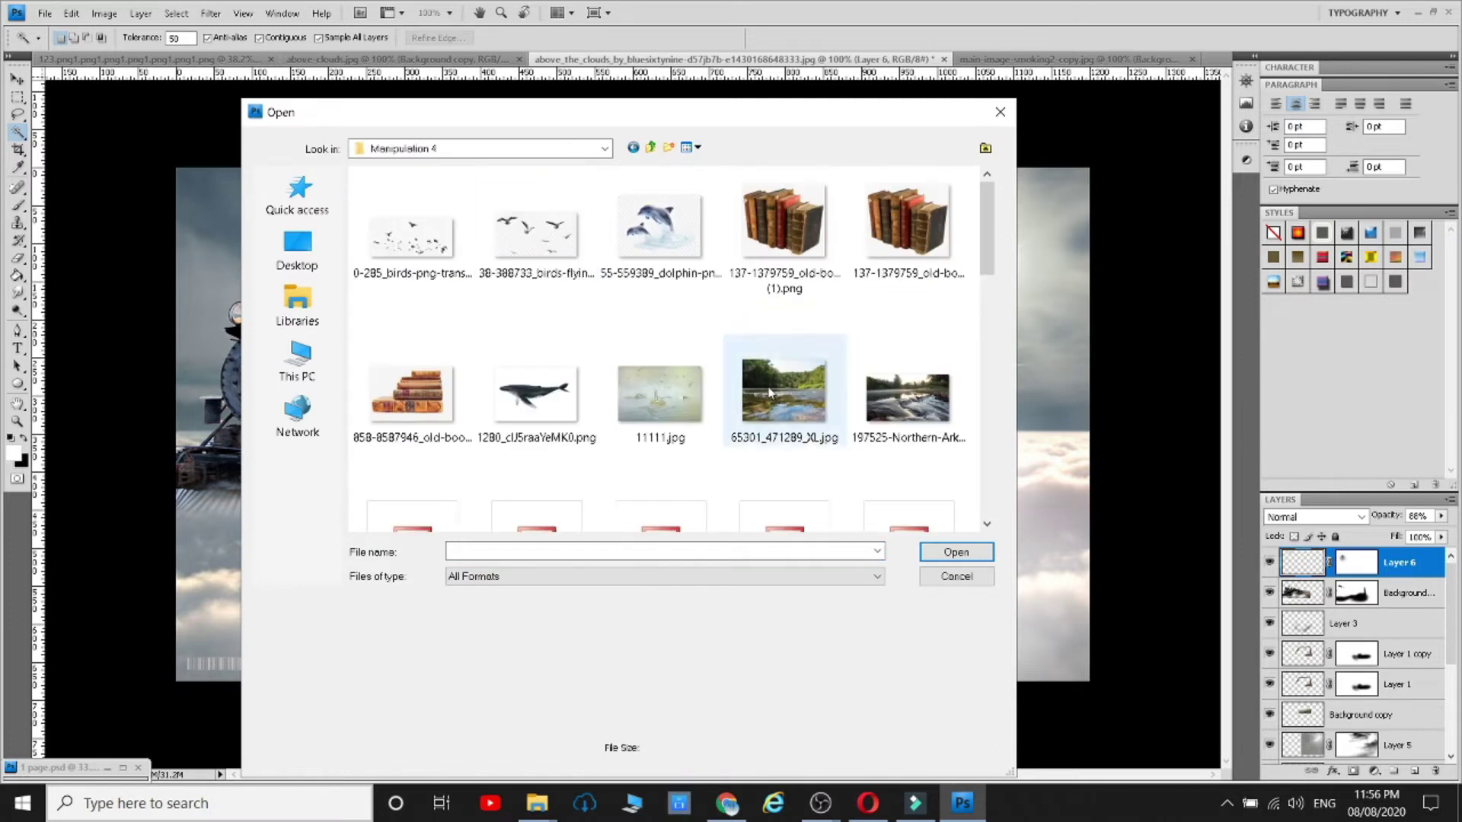
double_click(535, 229)
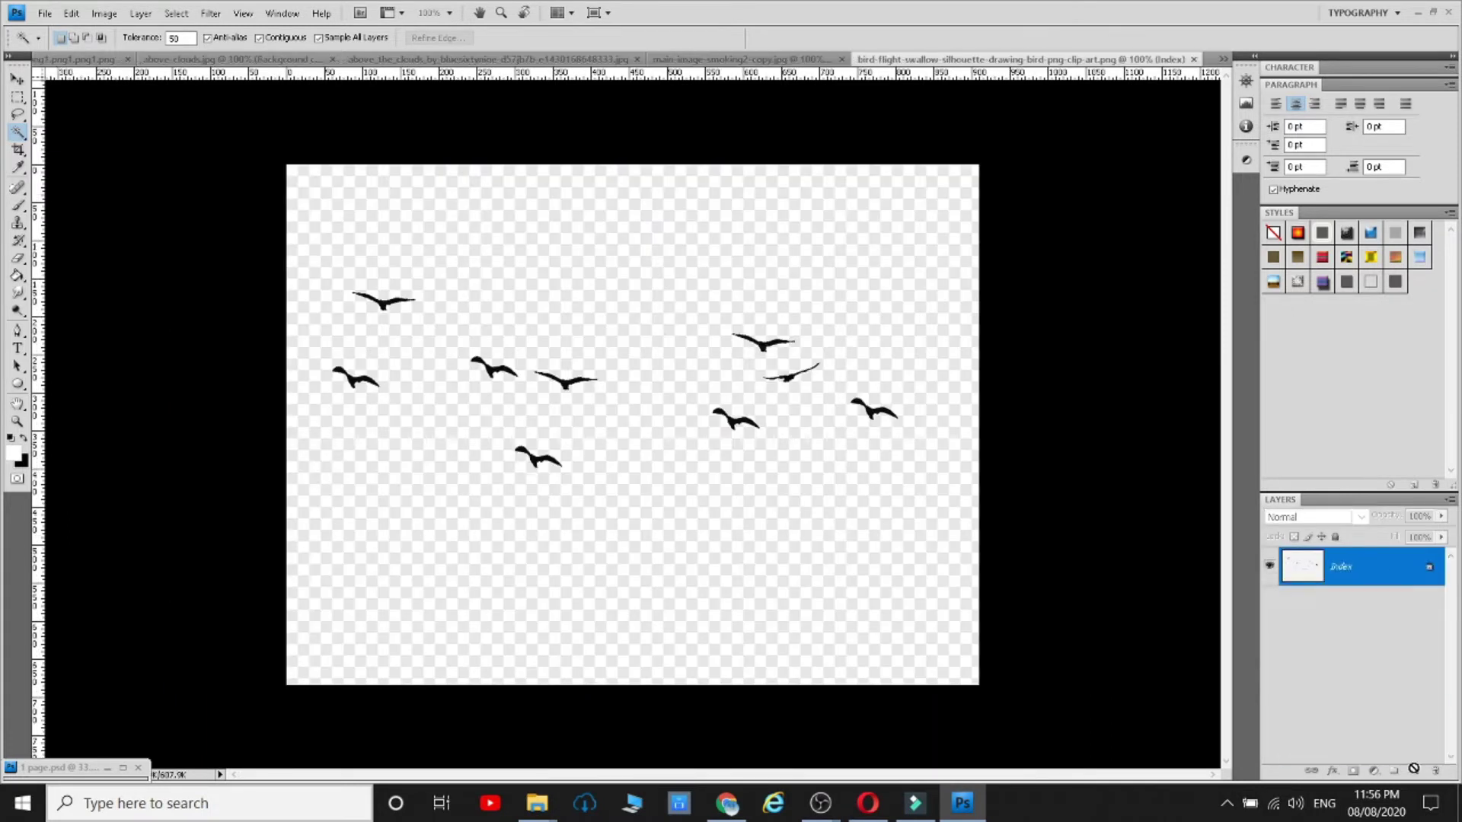
- Select the black bird silhouettes with Color Range
click(176, 13)
click(199, 179)
click(1144, 132)
click(1092, 281)
click(1273, 136)
- Try to move the selected bird silhouettes into the train composition
click(18, 79)
drag(698, 300, 735, 322)
key(ctrl+z)
key(l)
click(17, 79)
click(18, 115)
click(18, 79)
mouse_move(303, 215)
mouse_down()
mouse_move(271, 134)
mouse_move(653, 202)
mouse_up()
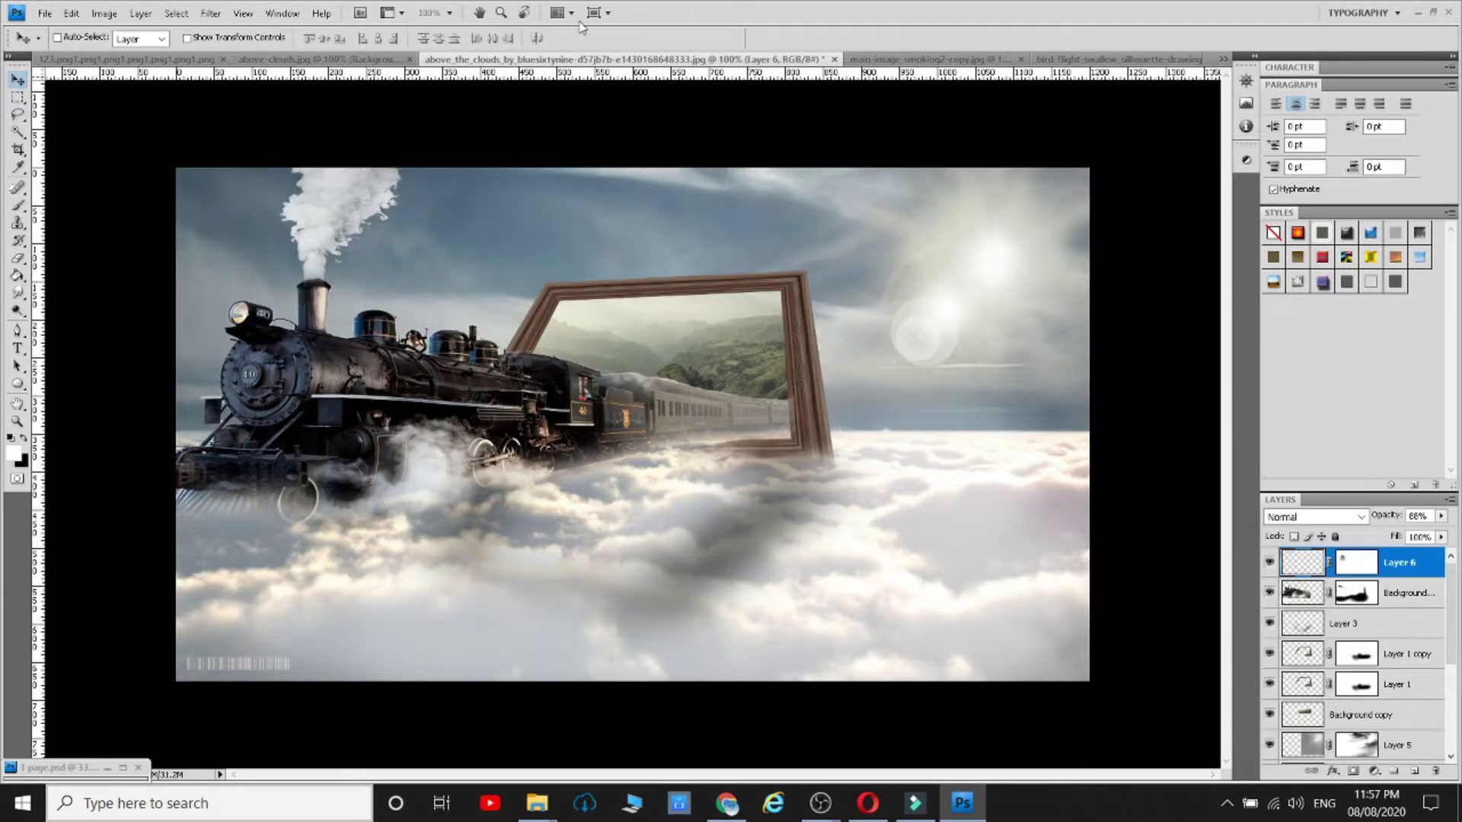
click(1116, 59)
key(w)
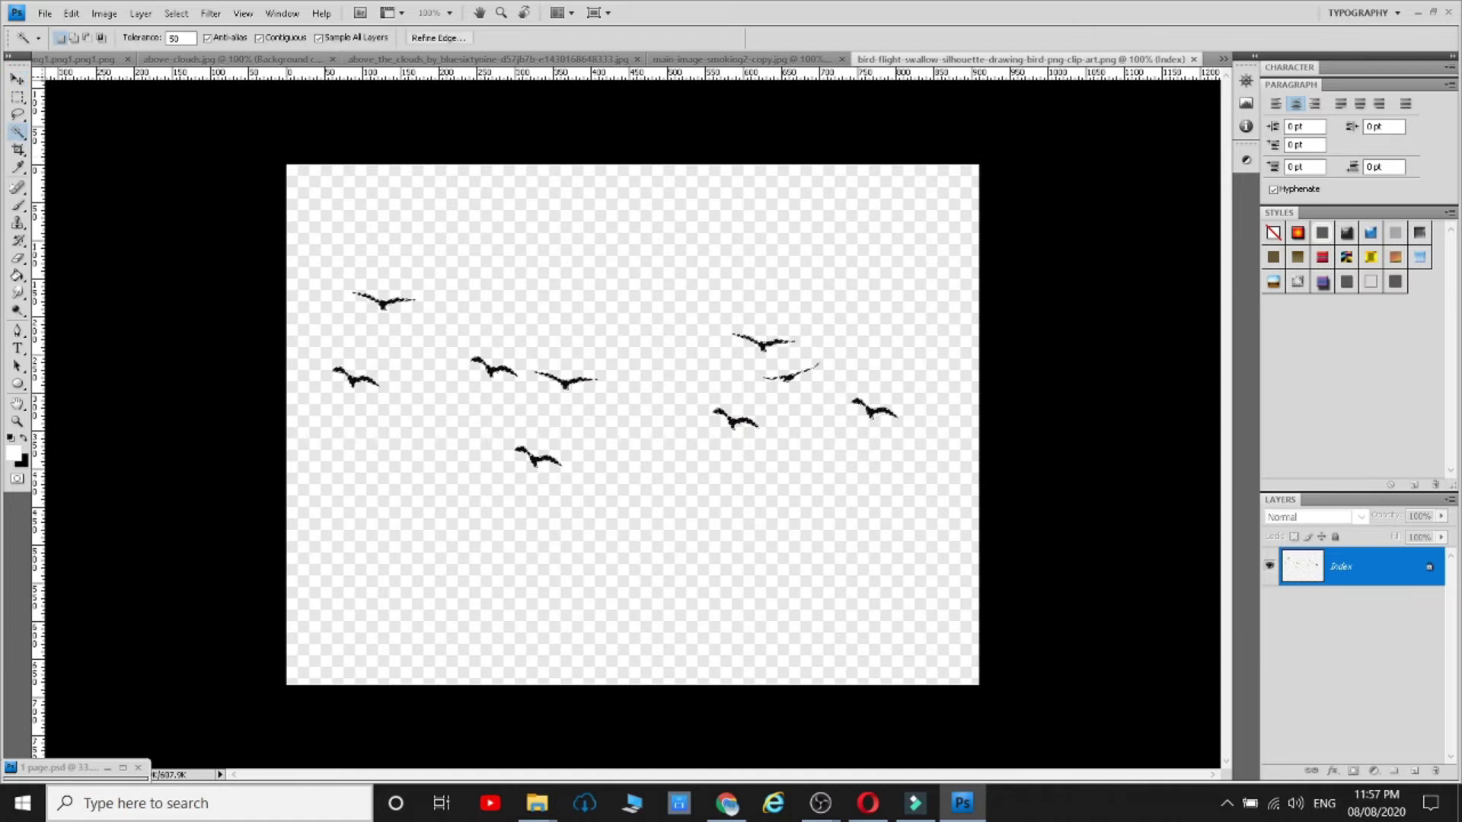
click(43, 13)
click(60, 47)
click(532, 228)
scroll(835, 473, down, 10)
click(956, 577)
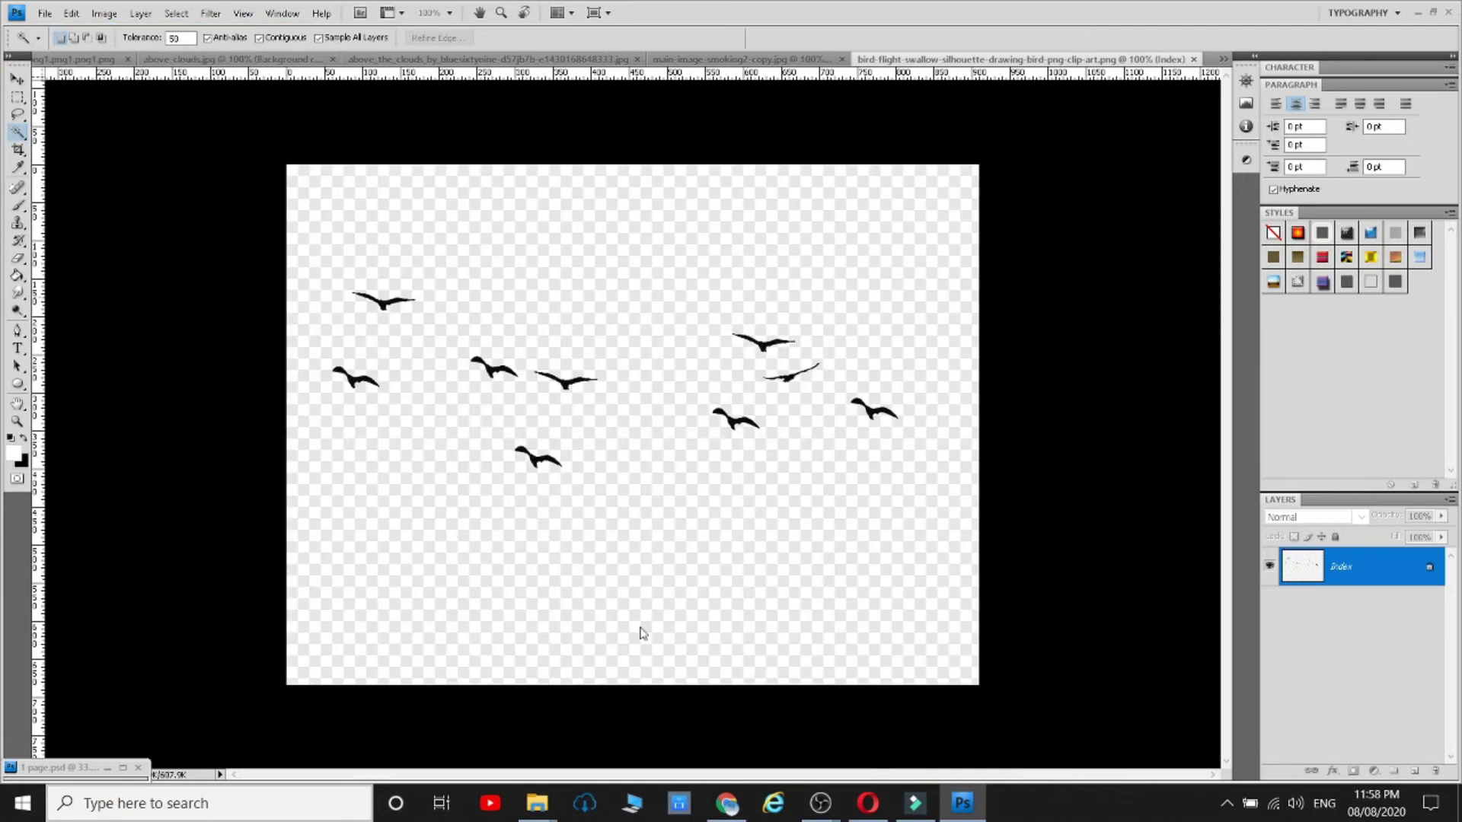
- Switch to Chrome and search Google Images for "birds flying"
click(727, 803)
text(birds png)
key(BackSpace)
key(BackSpace)
key(BackSpace)
text(flying)
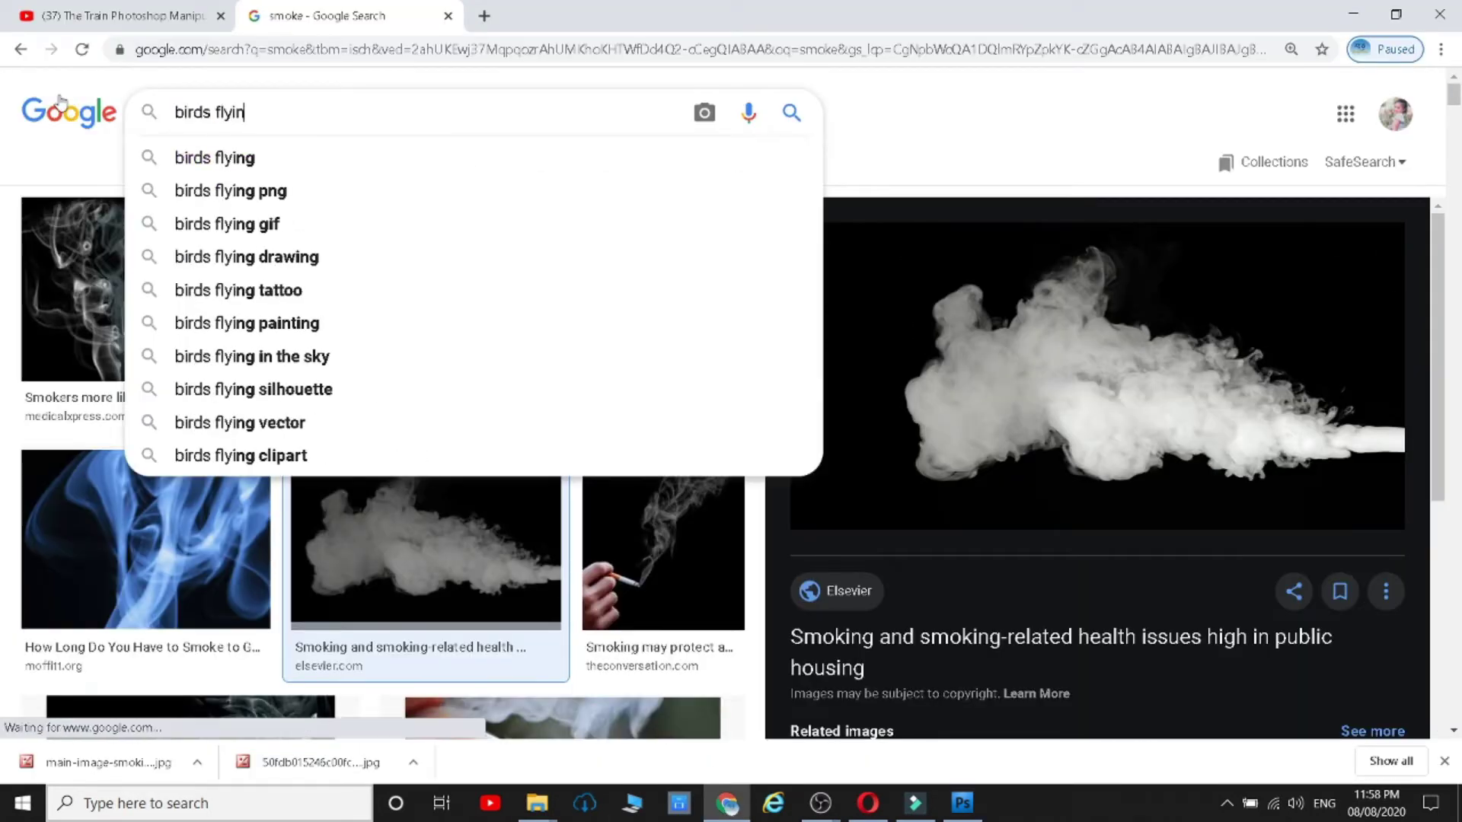
key(Return)
- Find a flying-birds image with a transparent background and save it to the Desktop as 6ea79af999feba9e9a4b57892ea56410.png
click(1070, 398)
scroll(774, 486, down, 10)
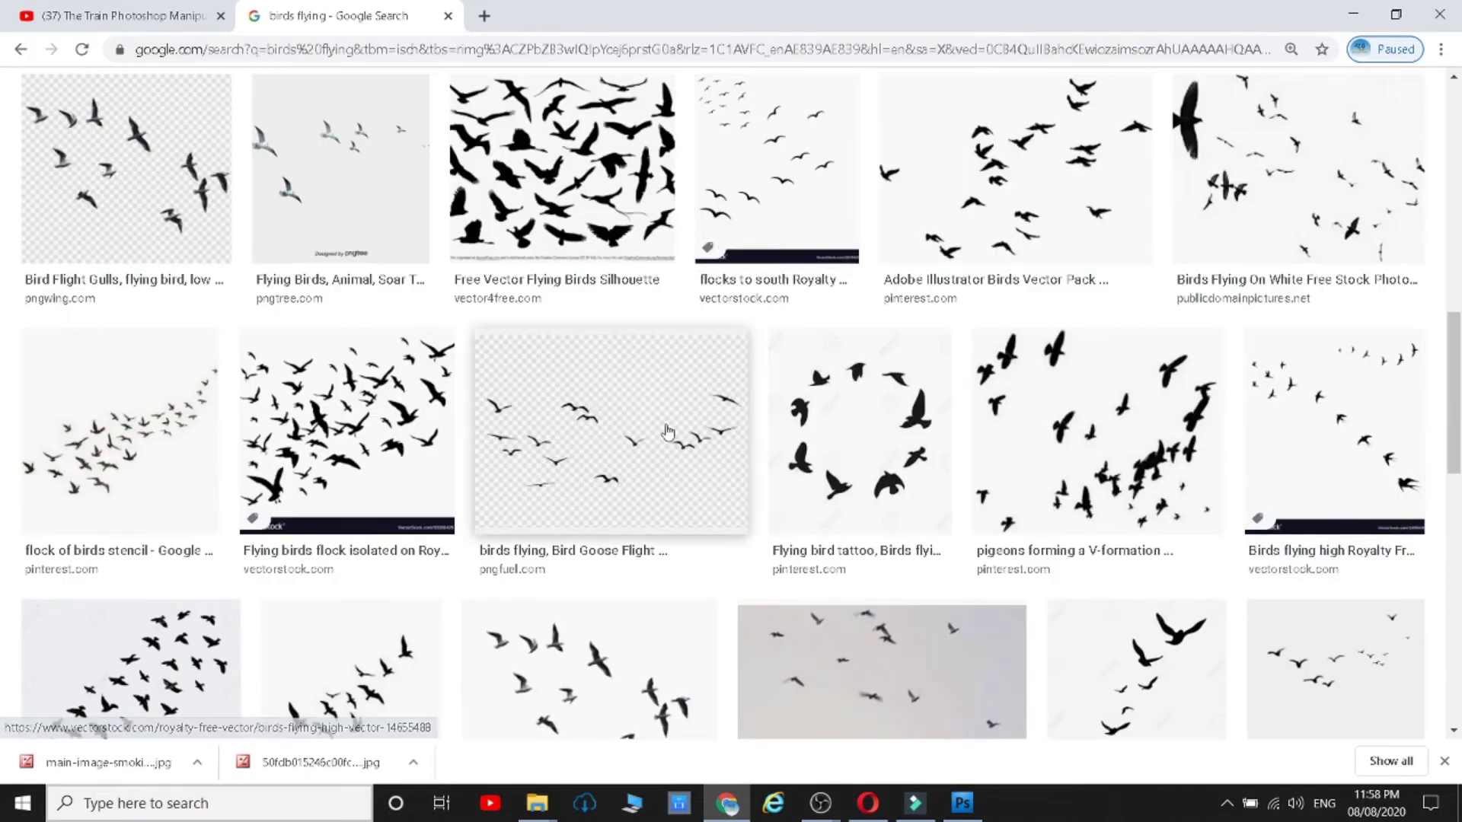
scroll(1151, 504, down, 5)
click(979, 414)
right_click(1095, 234)
click(1173, 385)
click(781, 711)
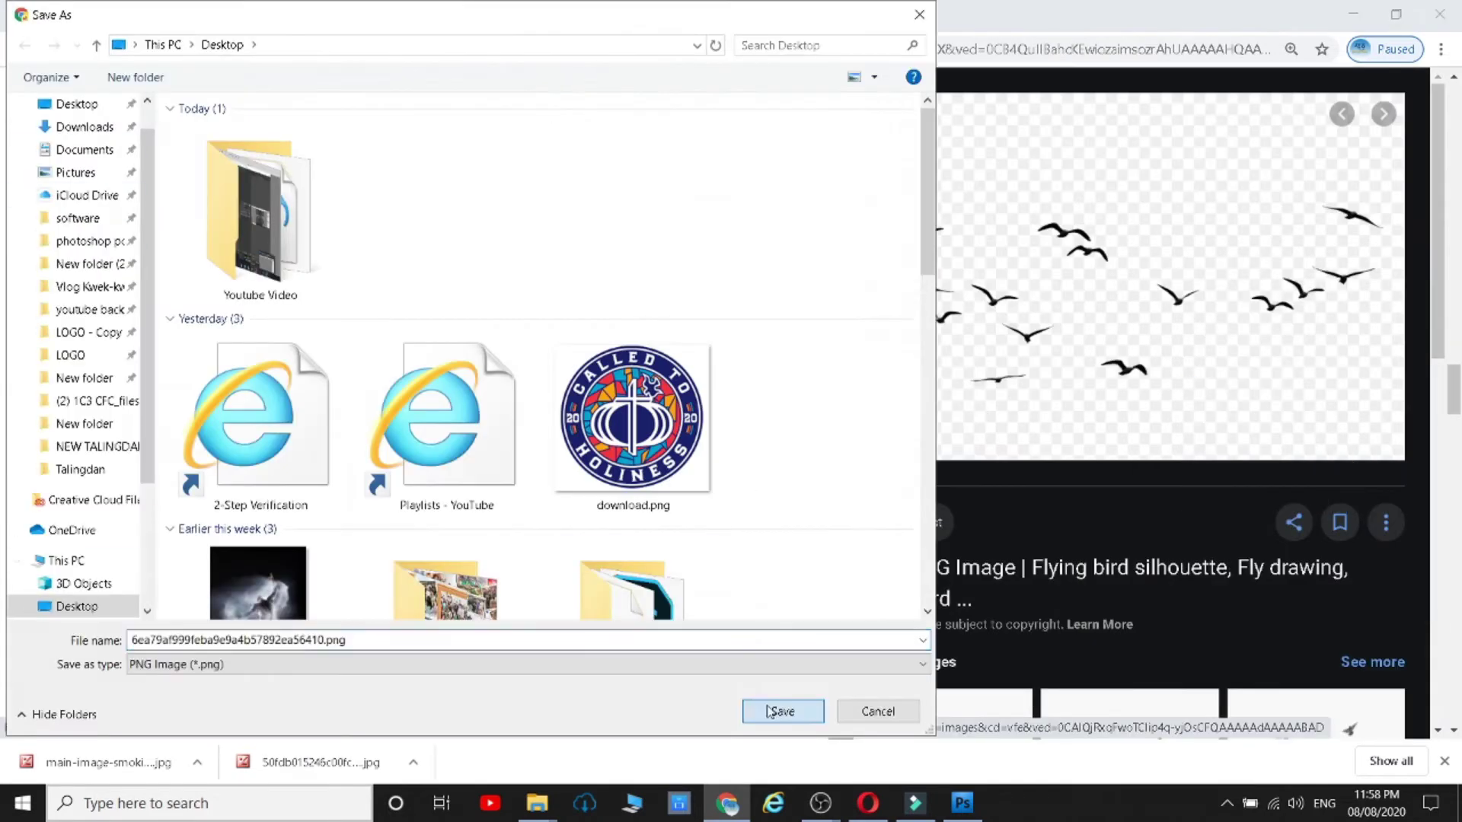
- Look through further flying-bird images for an alternative flock
scroll(1370, 642, down, 10)
scroll(1370, 642, down, 3)
click(1130, 506)
right_click(1130, 227)
click(1216, 457)
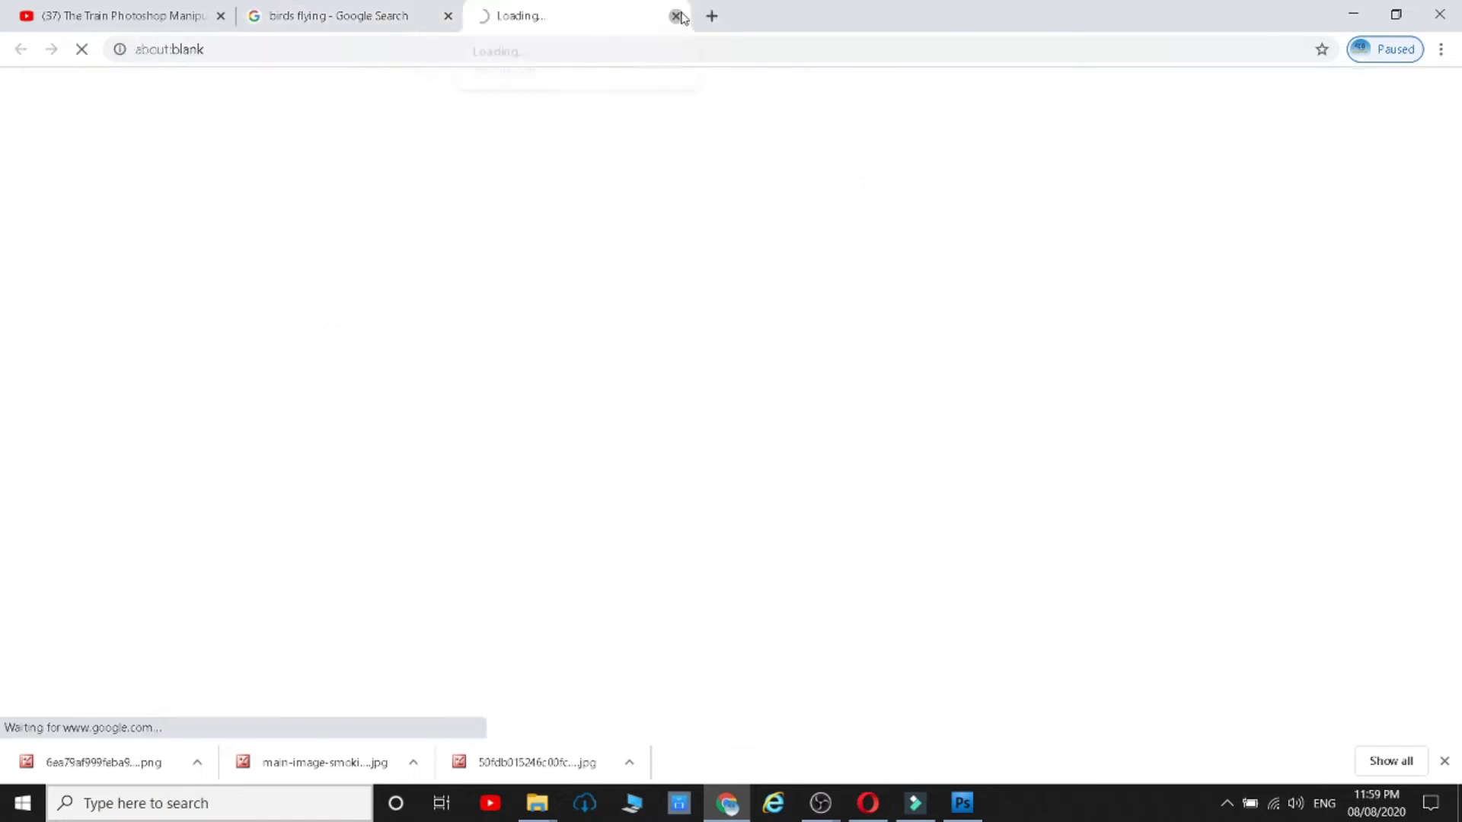
click(679, 17)
scroll(1155, 310, down, 5)
click(1155, 310)
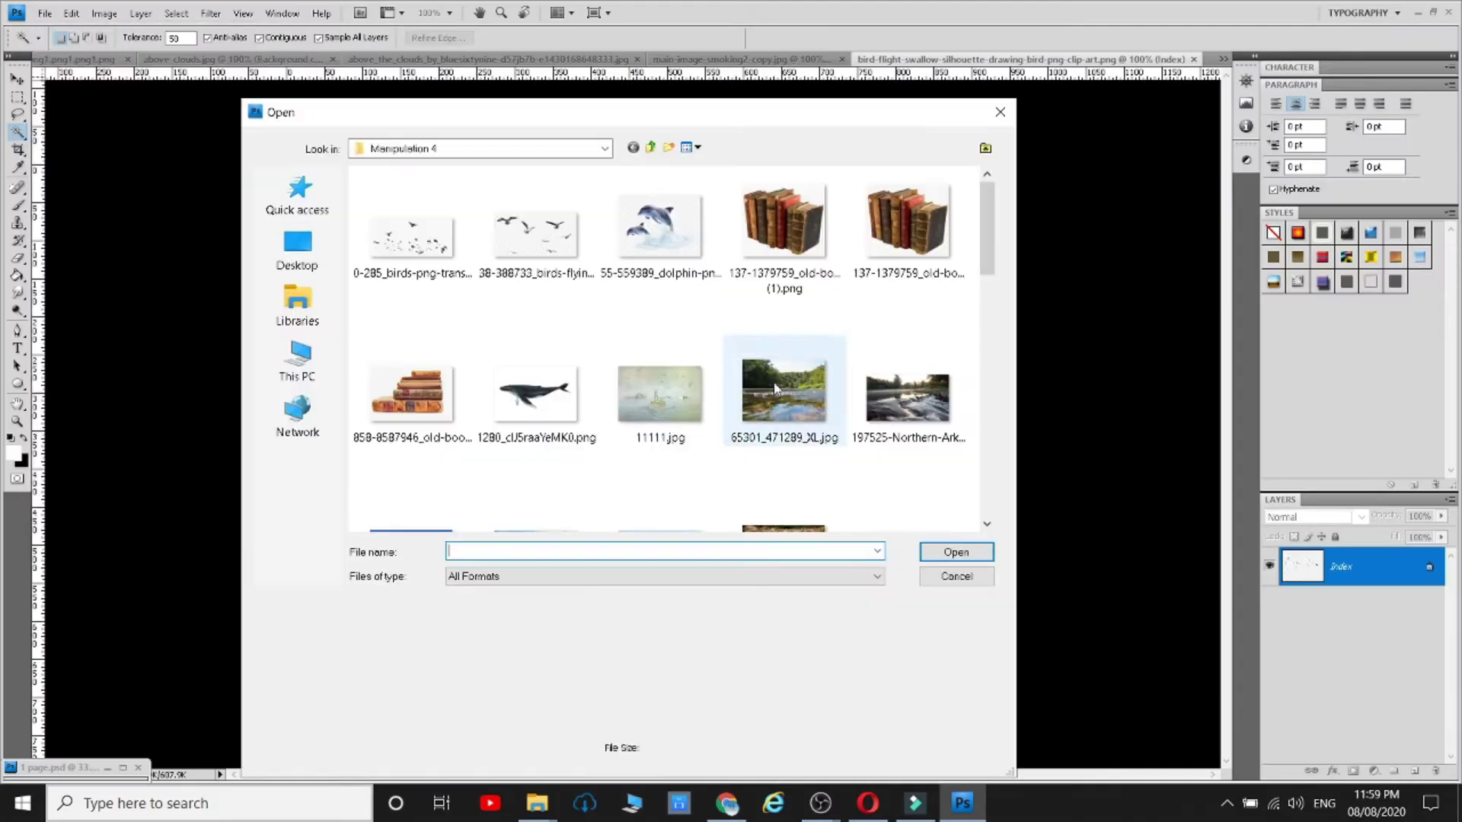
- Open the downloaded birds image from the Desktop in Photoshop, add the flock to the train composition and scale it down
click(297, 252)
scroll(801, 390, down, 3)
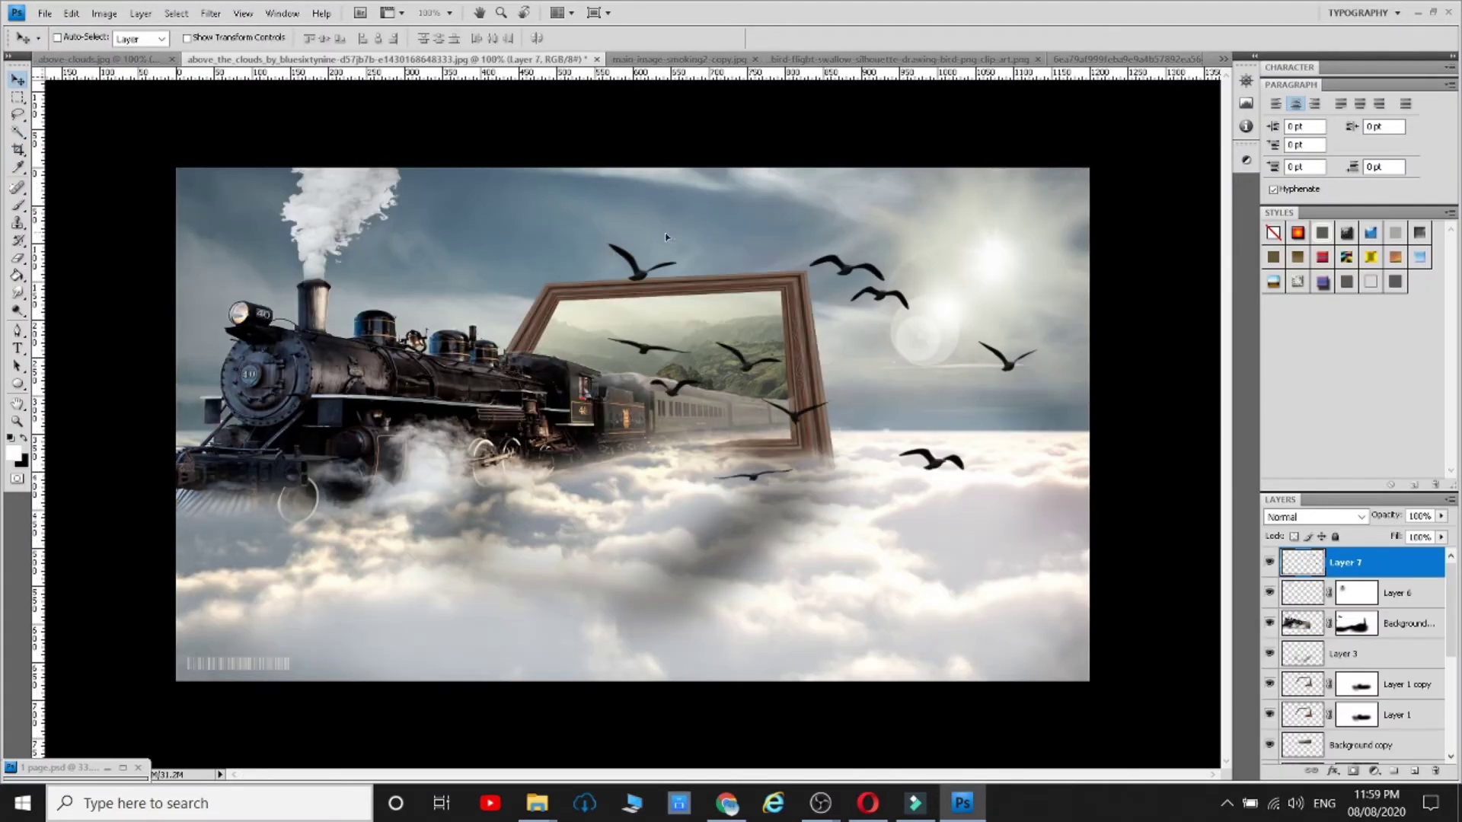
key(ctrl+t)
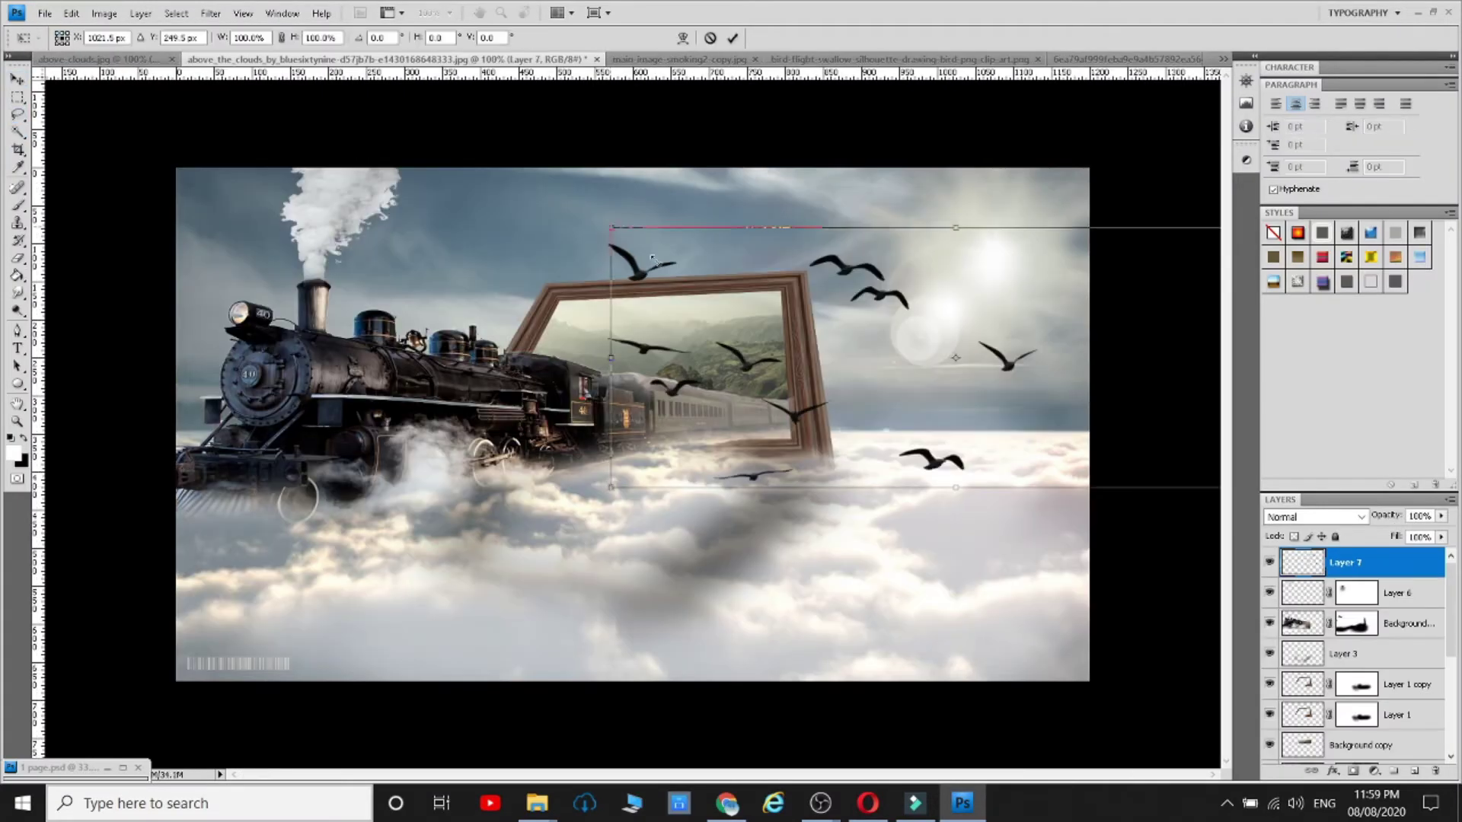
key(Return)
- Apply a blur filter to the birds layer
click(210, 12)
mouse_move(228, 170)
click(457, 229)
click(1178, 150)
- Scale the birds layer to about 75.5% and position the flock in the sky beside the sun flare
key(v)
drag(817, 219, 857, 219)
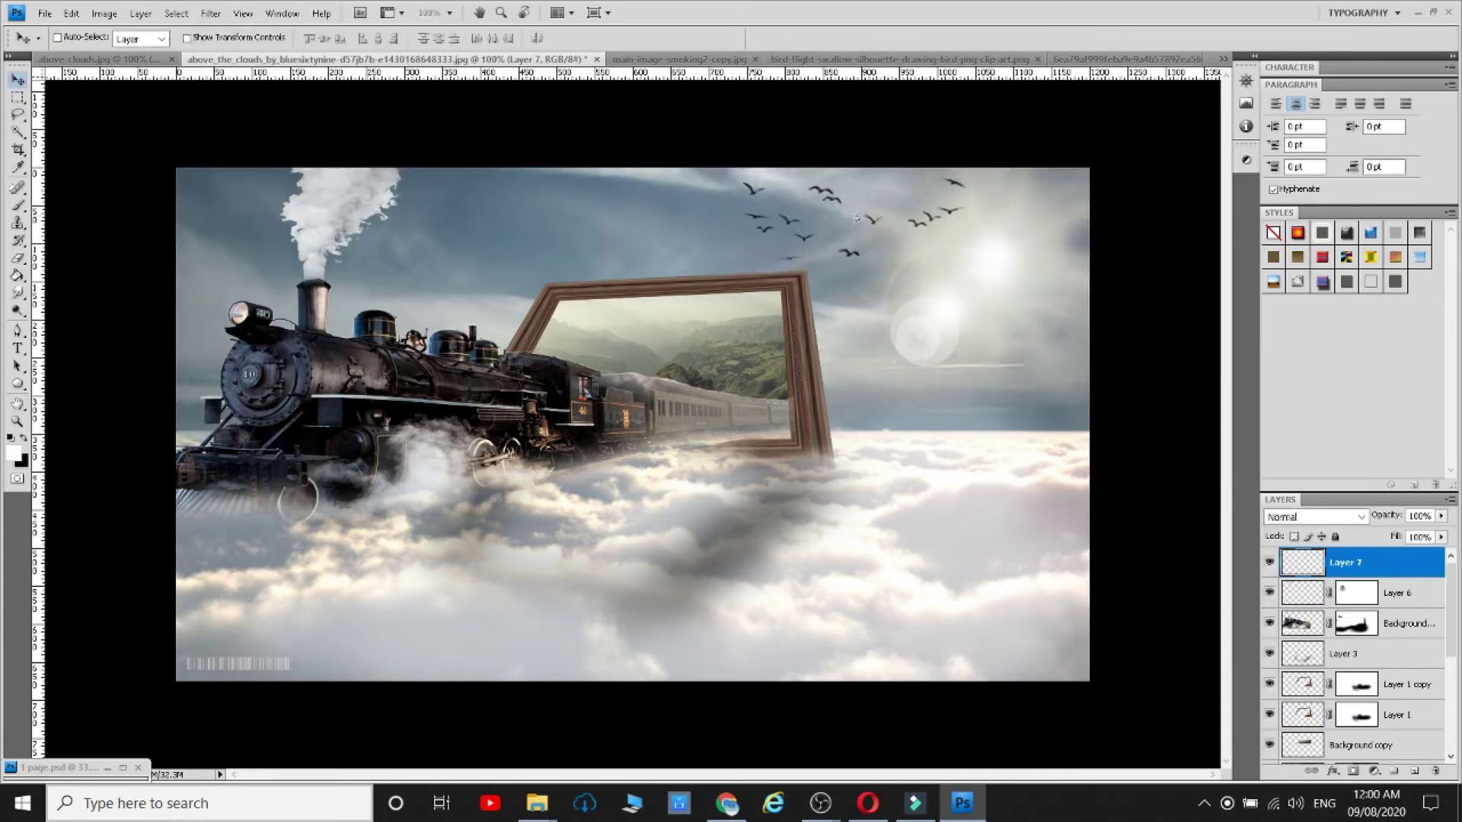
key(ctrl+t)
drag(732, 184, 774, 206)
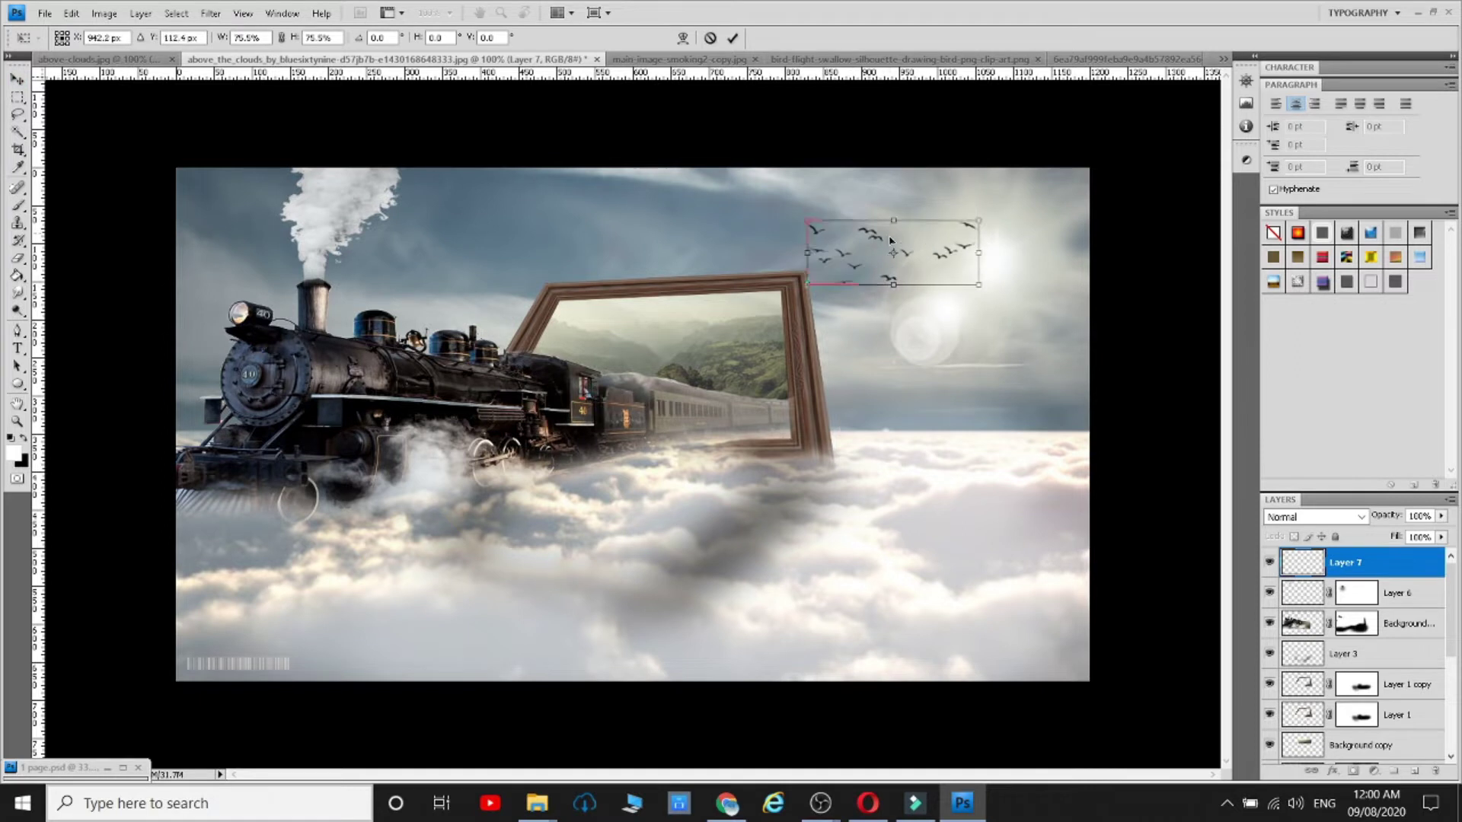
key(Return)
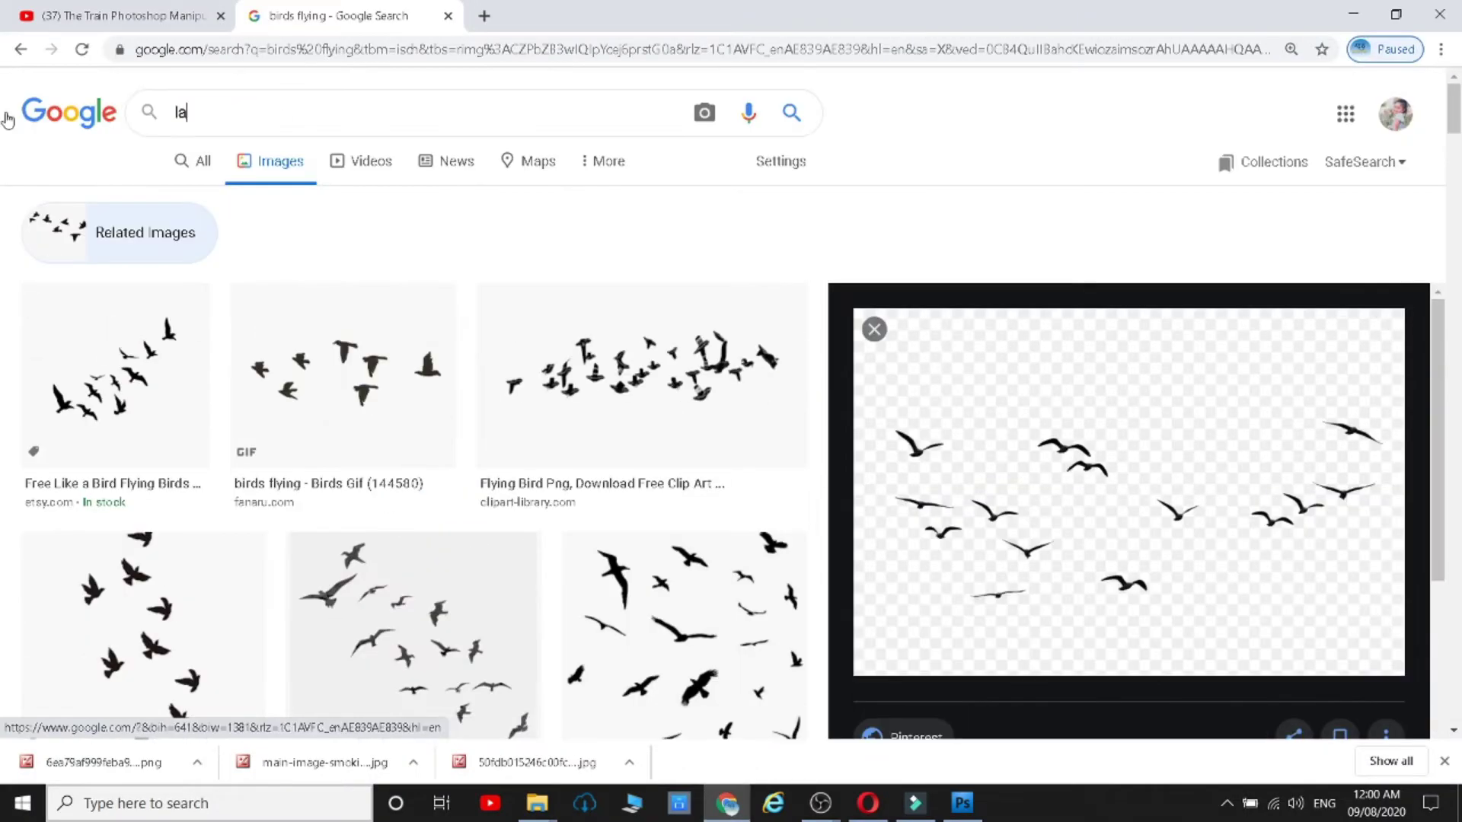
- Search Google Images in Chrome for "lady standing with gown" and browse the results
text(lady standing with gown)
key(Return)
scroll(360, 272, down, 15)
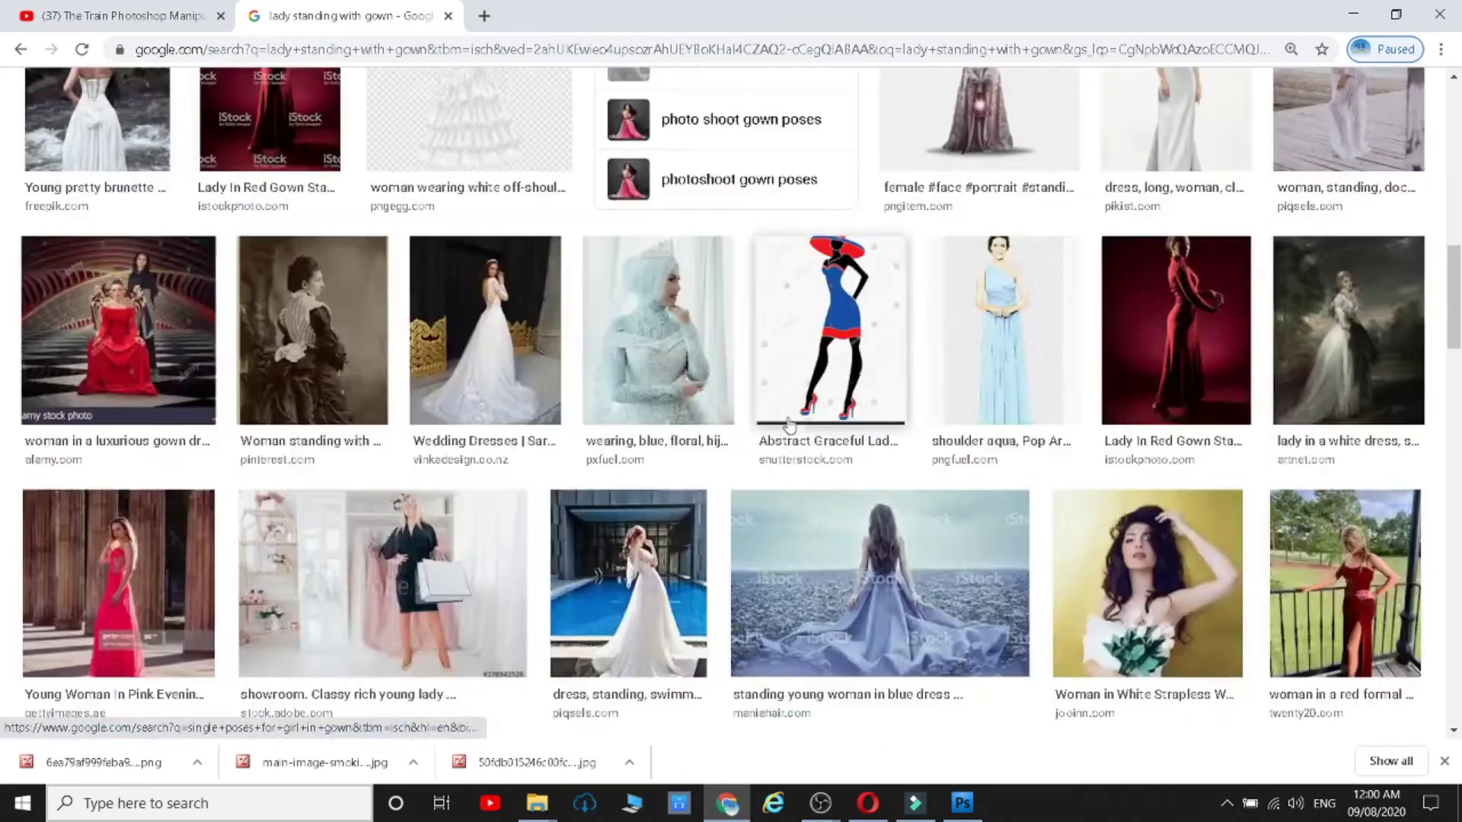
- Find the related image of a woman in a white gown on seaside rocks and save it as woman-wearing-wedding-gown.jpg
click(1170, 349)
scroll(1170, 348, down, 3)
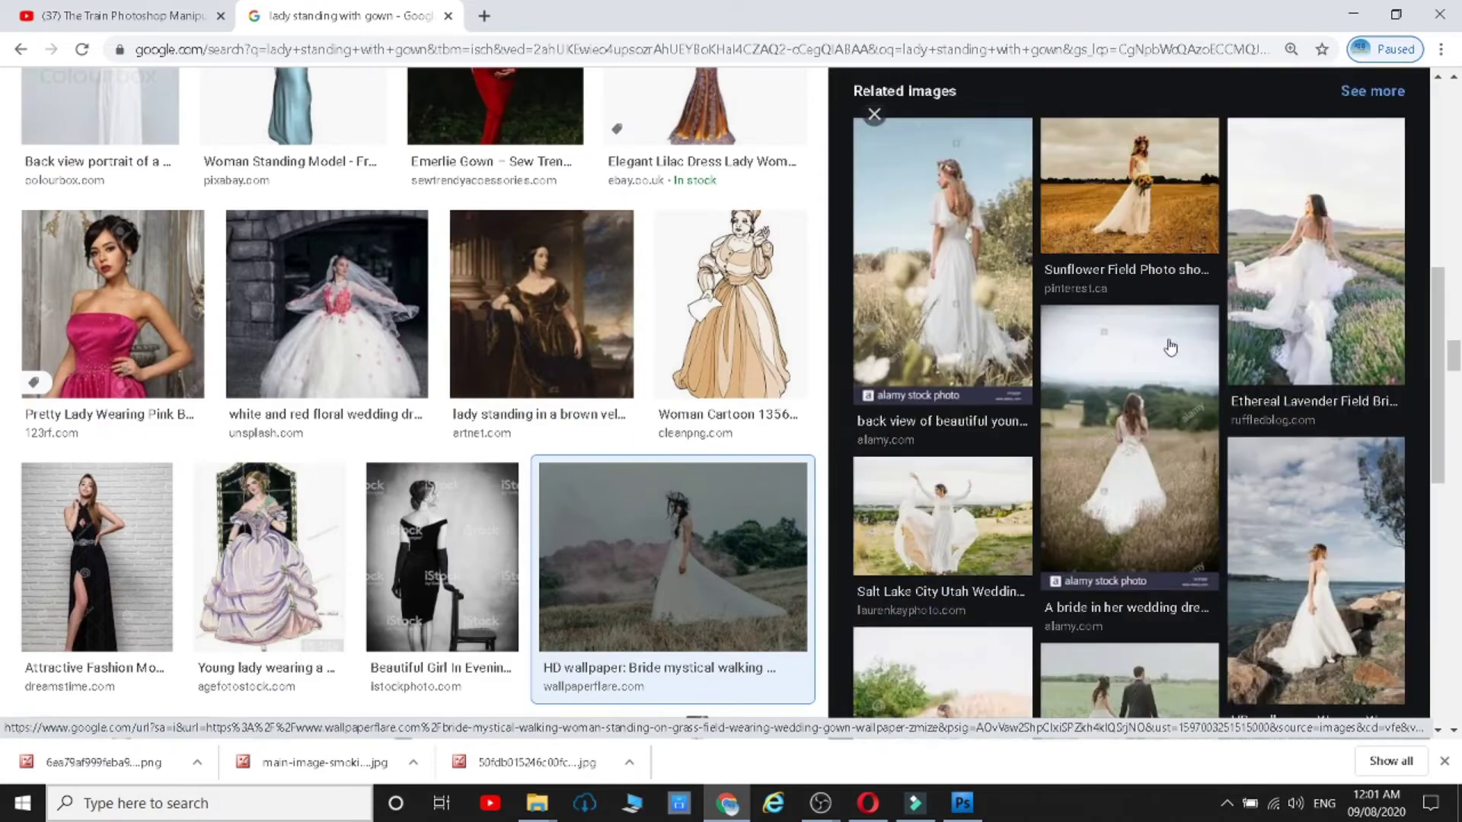
click(1316, 488)
right_click(1114, 266)
click(1170, 431)
key(Return)
- Save the image of the bride with a flower crown walking in a grass field
scroll(1123, 518, down, 14)
click(677, 559)
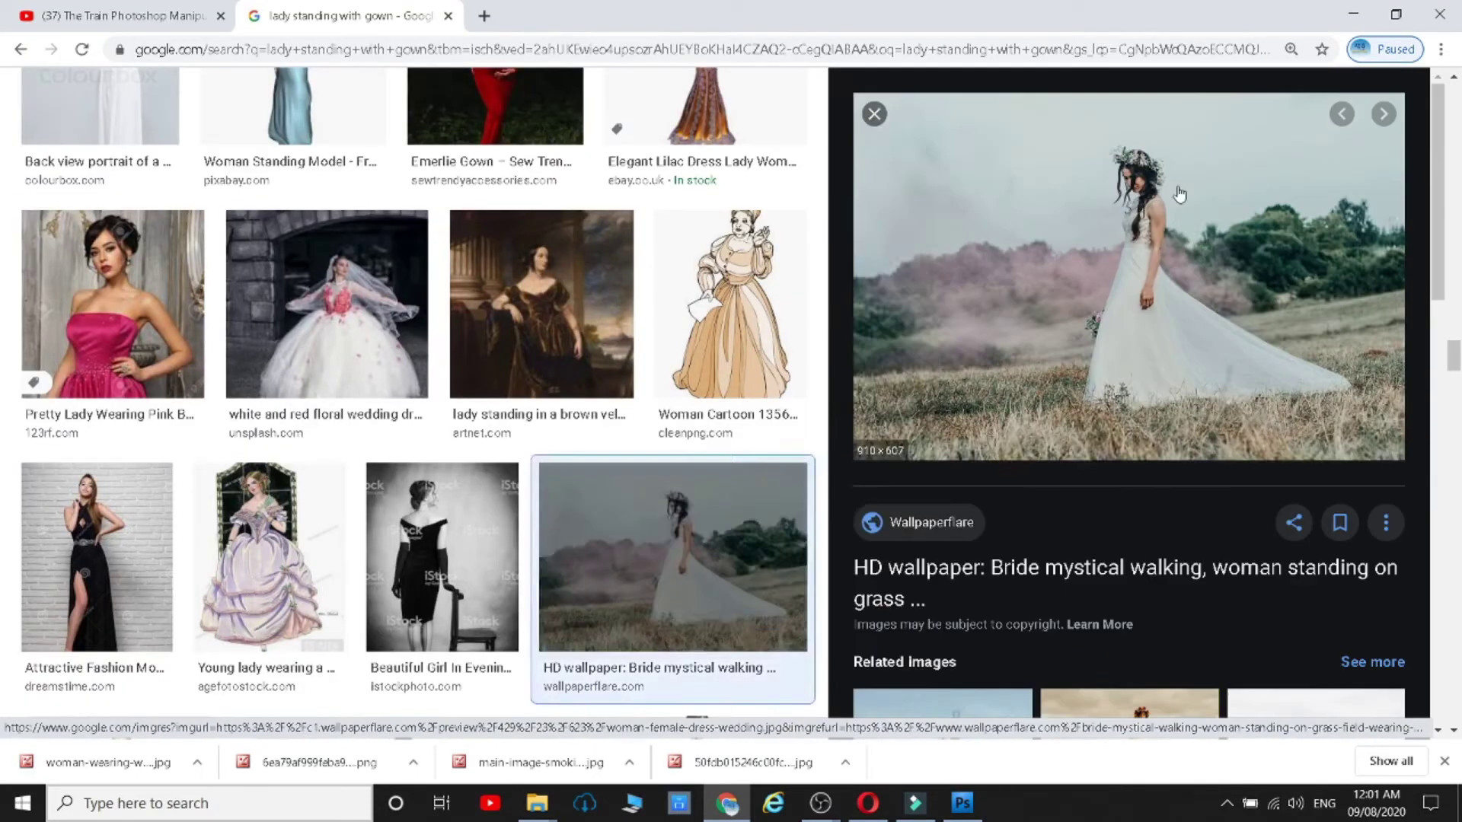
right_click(1178, 194)
click(1234, 358)
key(Return)
scroll(1152, 242, down, 10)
- Switch to Photoshop and open woman-wearing-wedding-gown.jpg
click(962, 804)
click(44, 13)
click(90, 89)
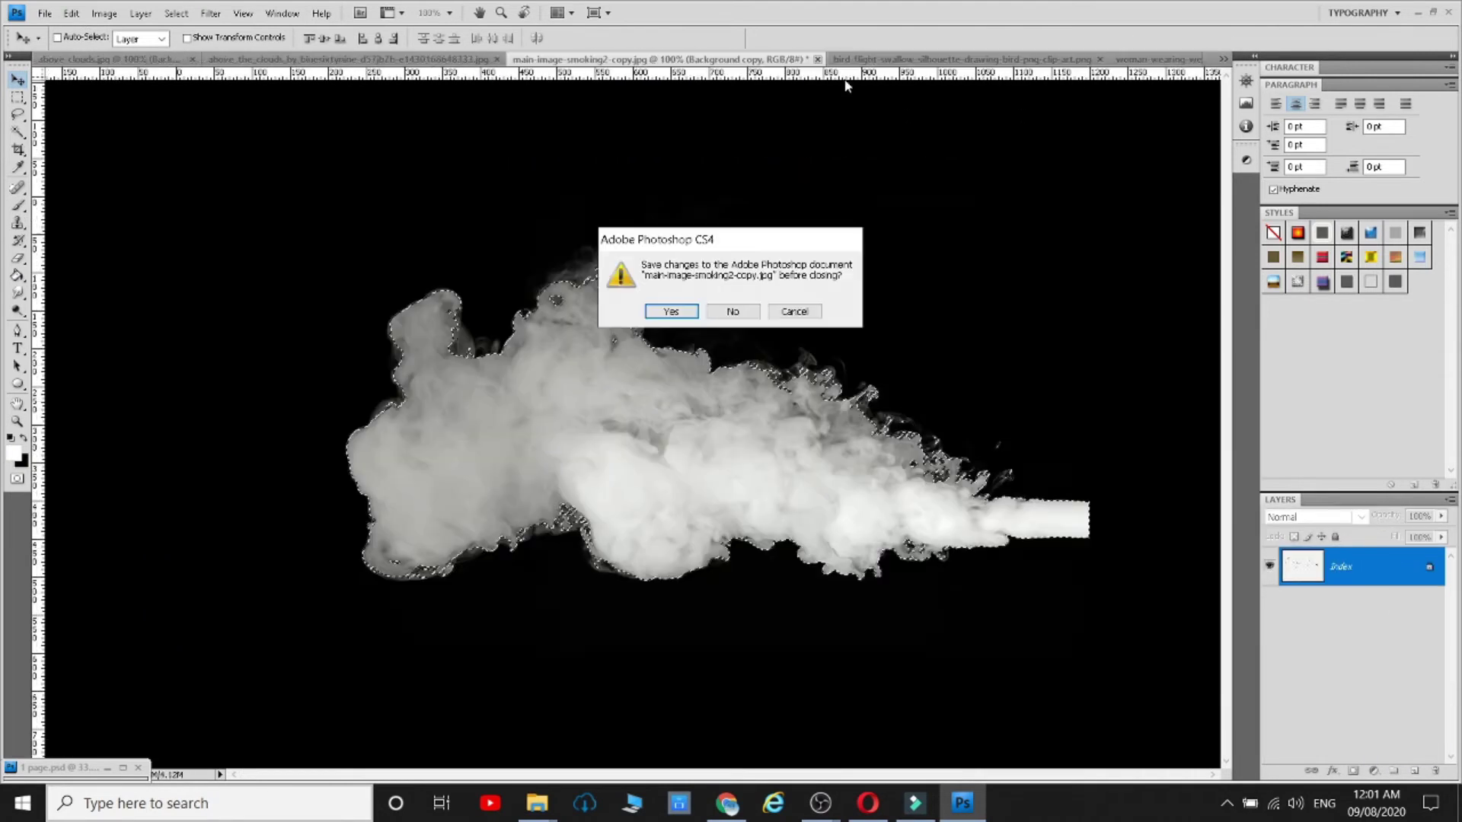
- Close the smoke, bird and other leftover source documents without saving, keeping the composition and the wedding gown image open
click(732, 311)
click(1017, 59)
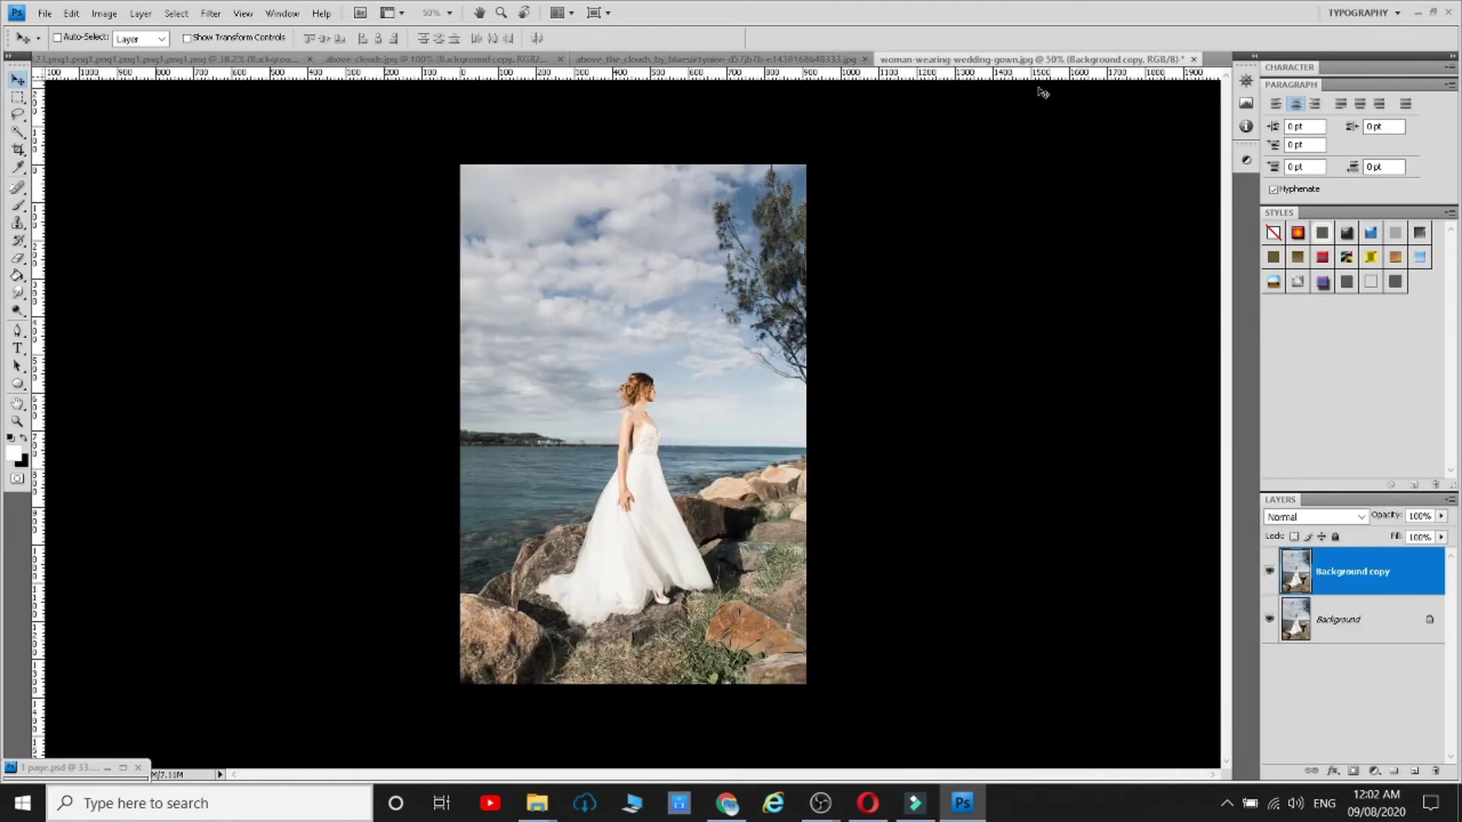
click(156, 59)
click(386, 59)
click(733, 311)
click(156, 60)
click(279, 59)
click(733, 304)
- Cut out the woman with the Quick Selection tool, add her to the composition, and flip and shrink her in front of the frame
right_click(18, 132)
click(88, 131)
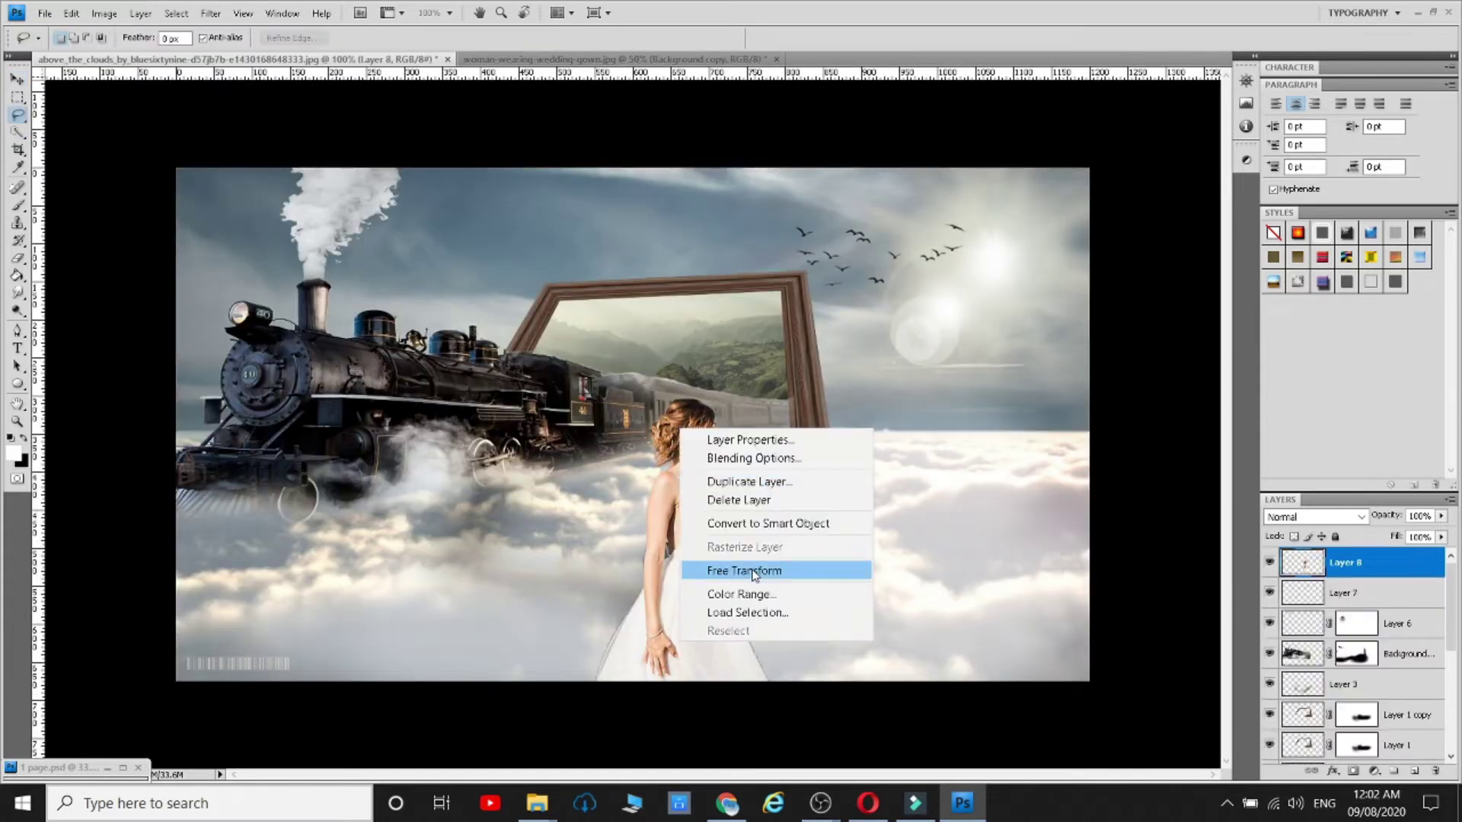
click(767, 568)
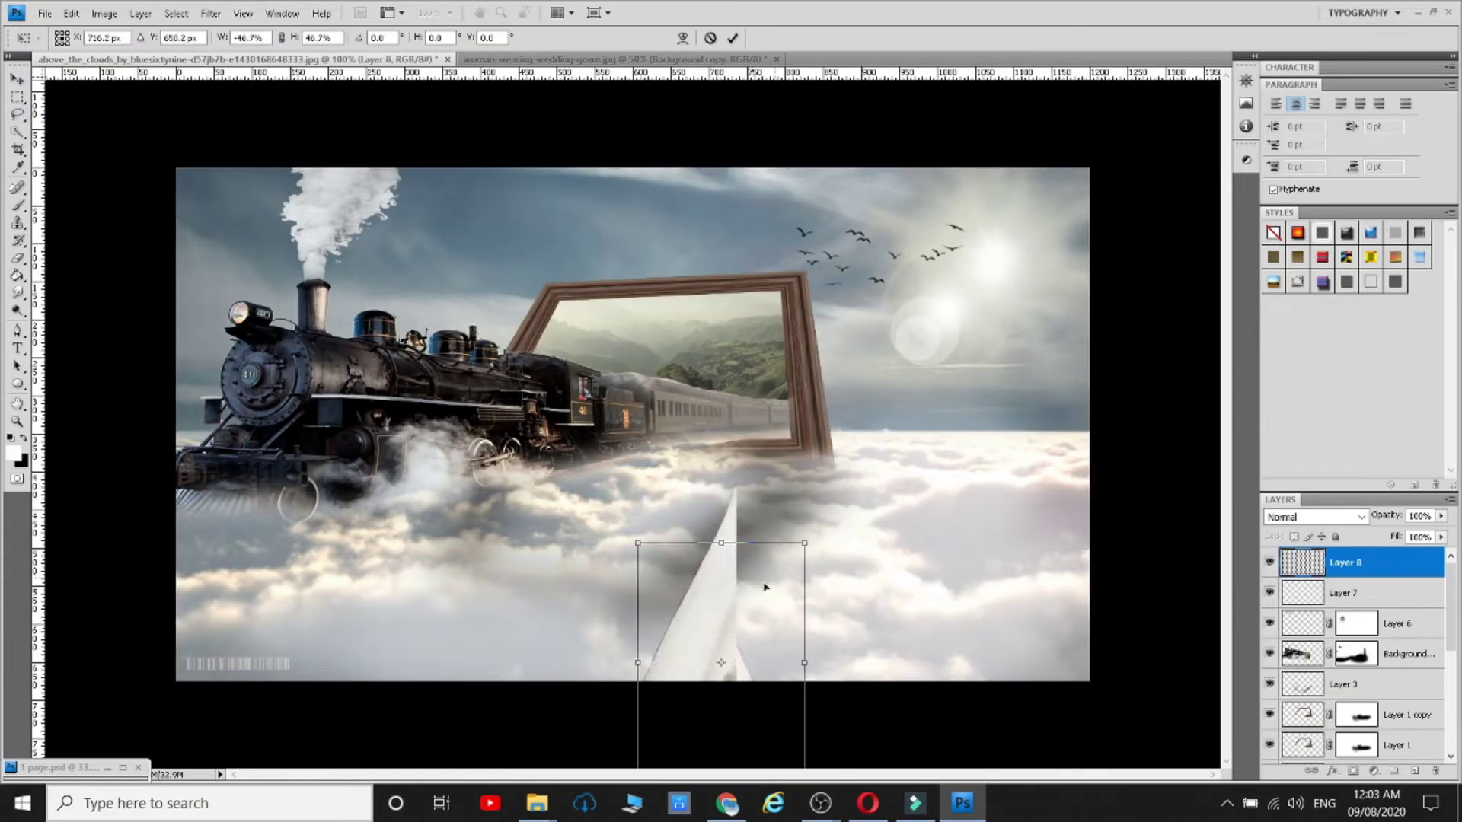
drag(765, 587, 815, 429)
drag(855, 386, 802, 460)
mouse_move(754, 517)
mouse_down()
mouse_move(770, 507)
mouse_move(747, 501)
mouse_up()
key(Return)
- Adjust the woman layer with Hue/Saturation
click(105, 13)
mouse_move(147, 60)
click(357, 160)
drag(675, 219, 649, 266)
mouse_move(676, 307)
mouse_down()
mouse_move(693, 311)
mouse_move(669, 312)
mouse_up()
click(835, 148)
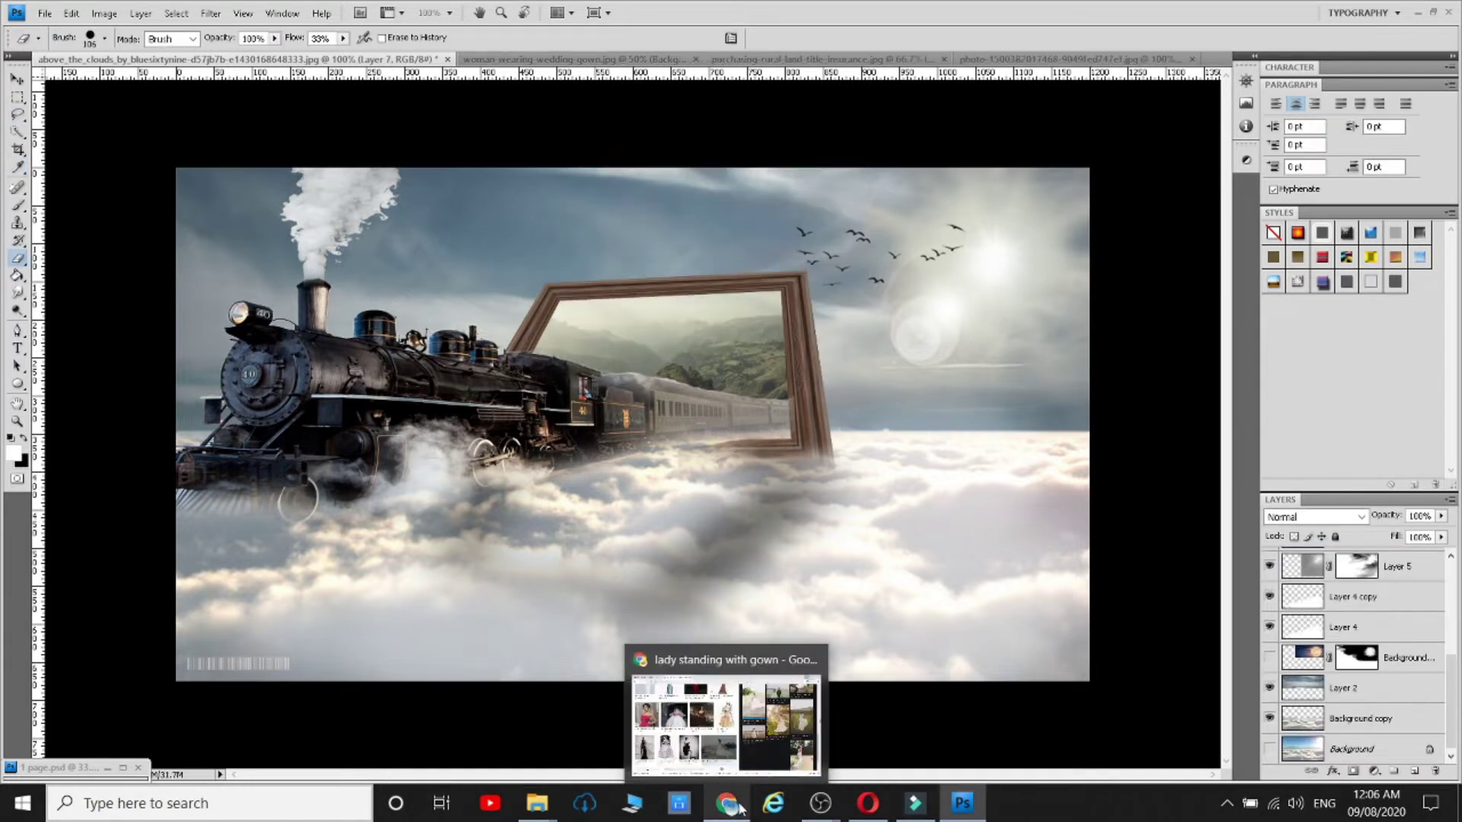
- Switch to Chrome and search Google Images for "rock land"
click(728, 803)
scroll(473, 150, up, 10)
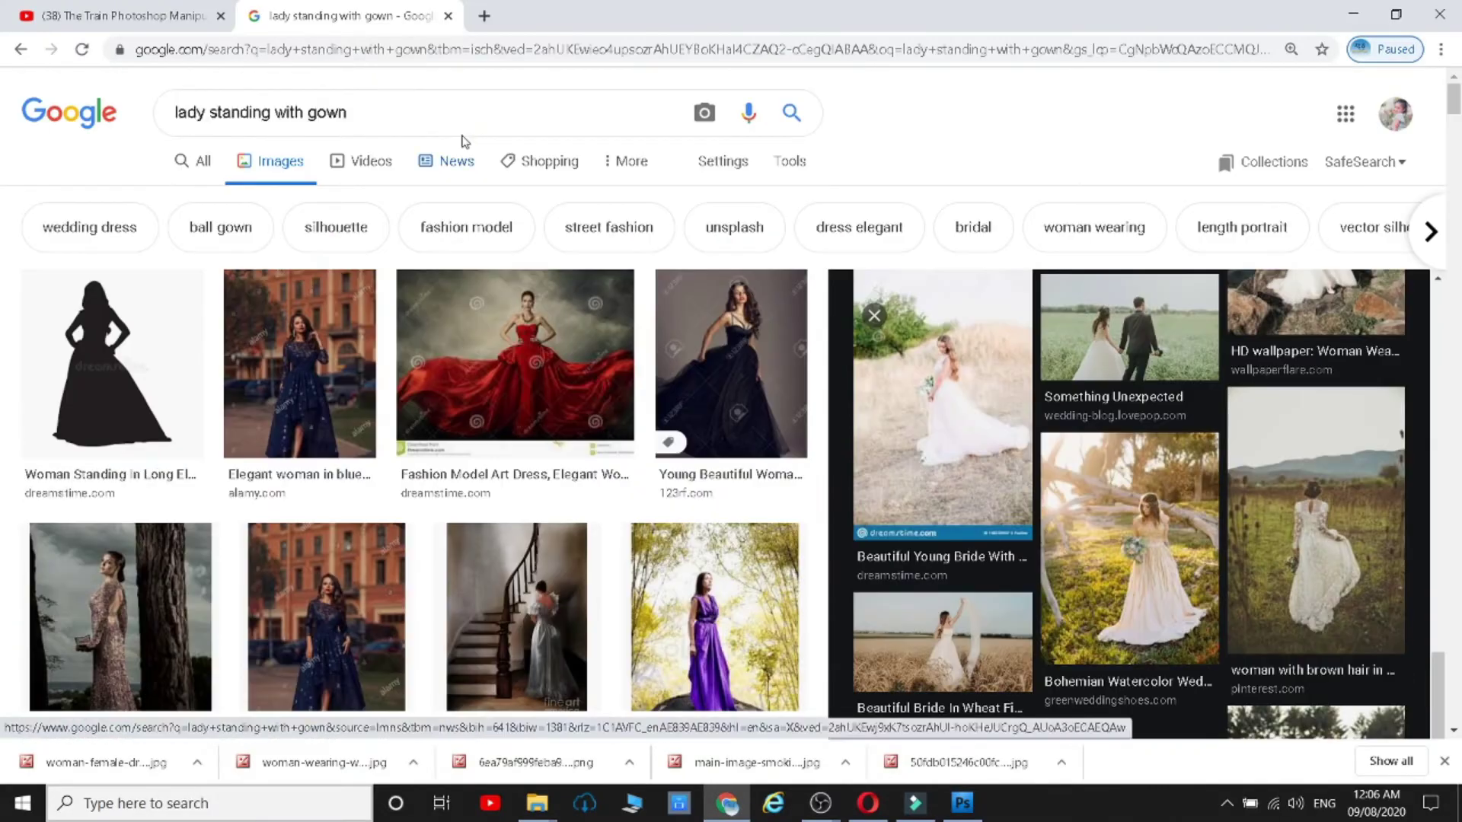
triple_click(460, 122)
text(rock land)
key(Return)
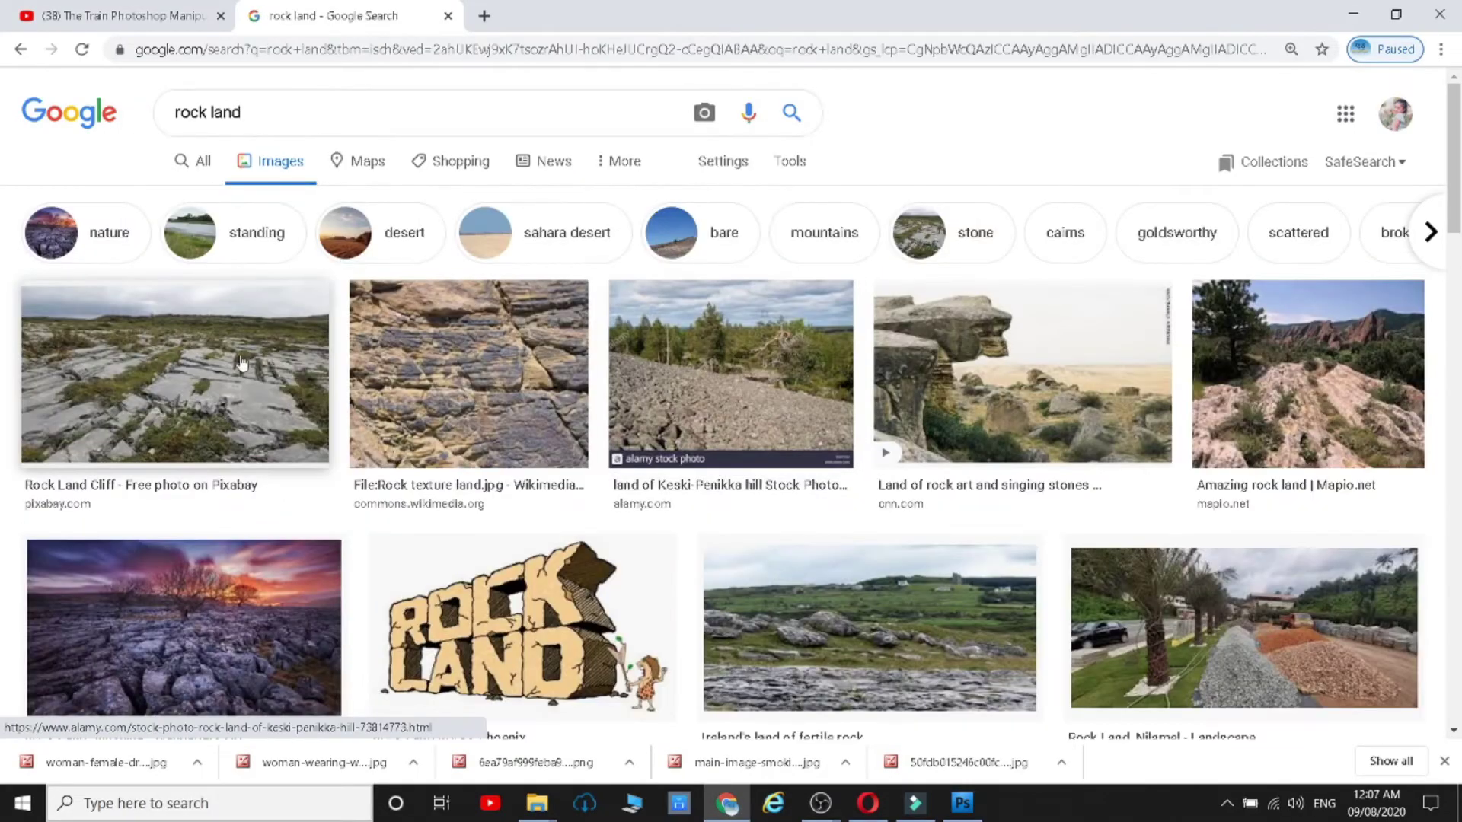
- Save the Rockland Maine hiking trail image of mossy rocks and bare trees to the Desktop
scroll(214, 382, down, 5)
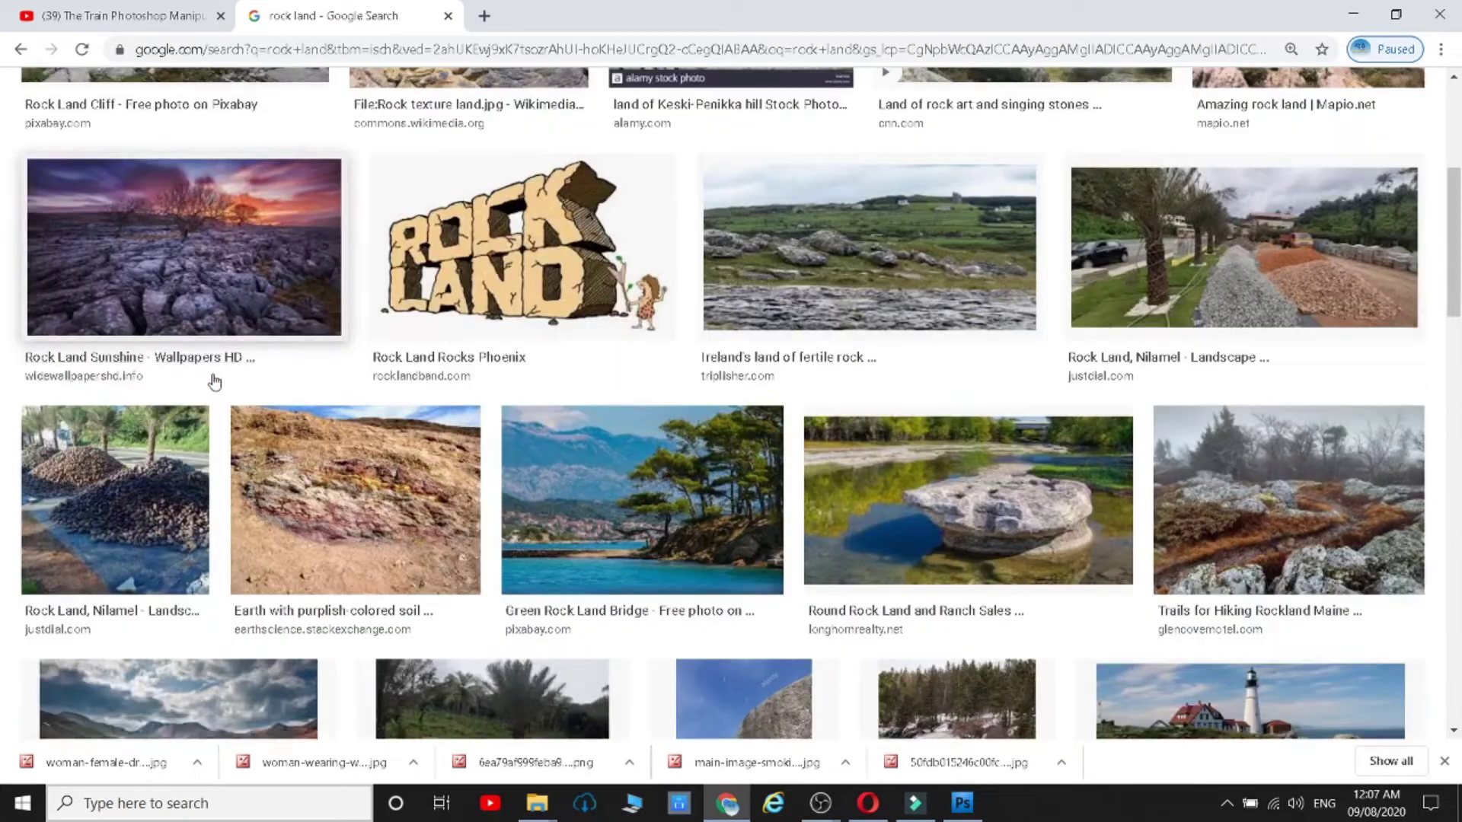
click(1374, 556)
right_click(1115, 265)
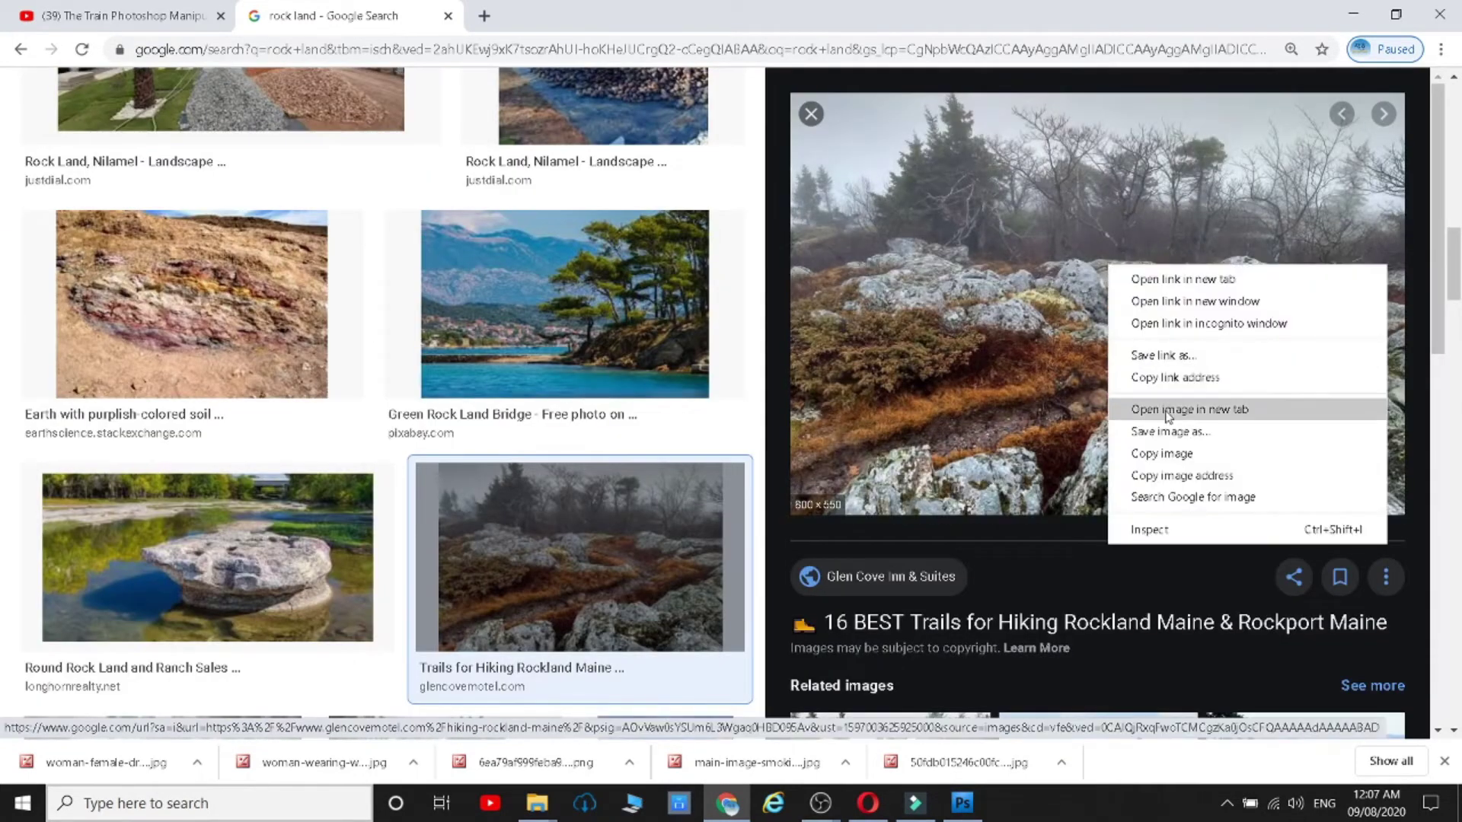
click(1168, 430)
click(784, 710)
- Browse the related trail images and save the Round Rock Land boulder image
scroll(1097, 426, down, 5)
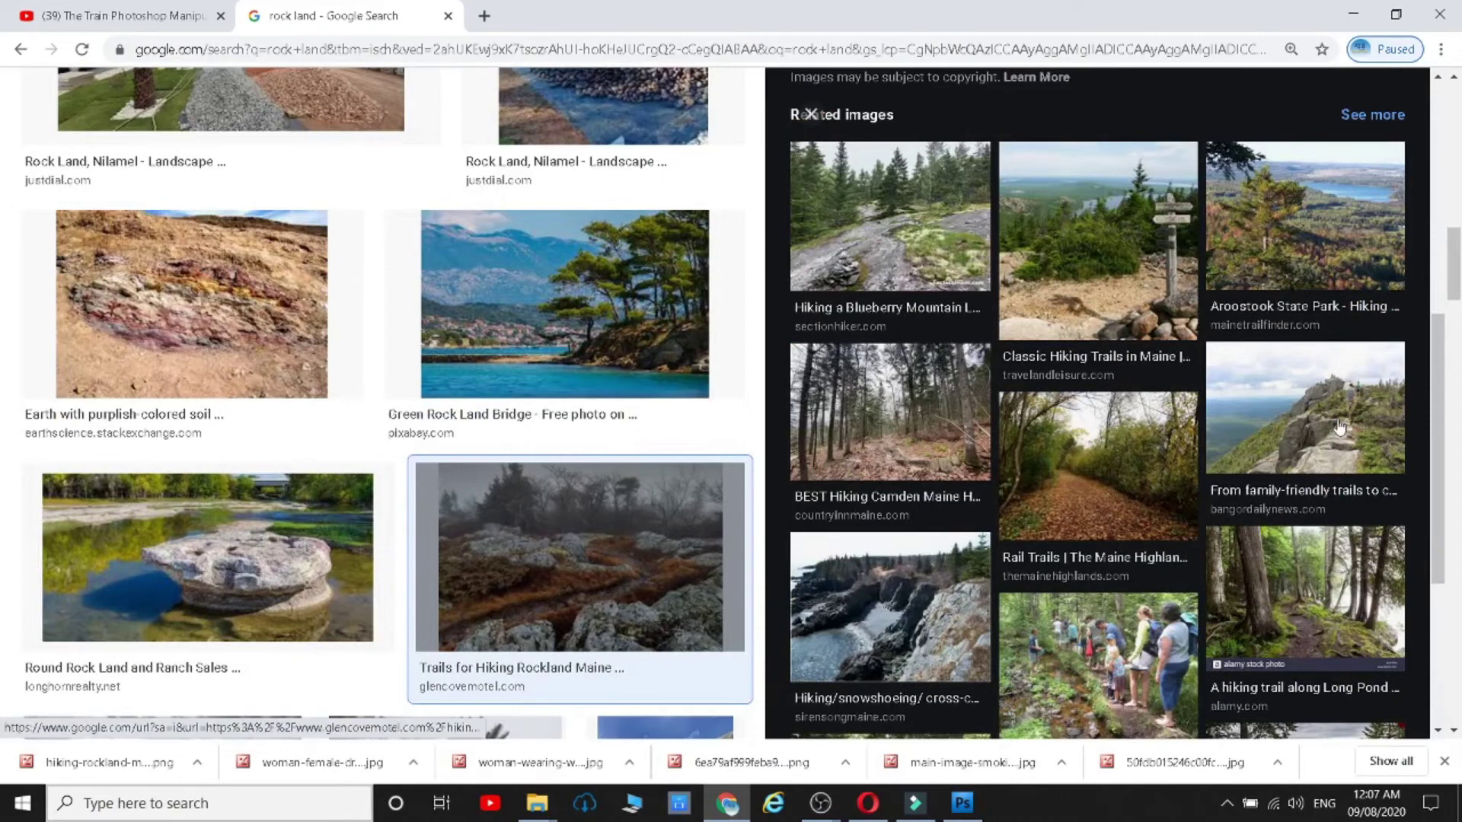
click(1305, 411)
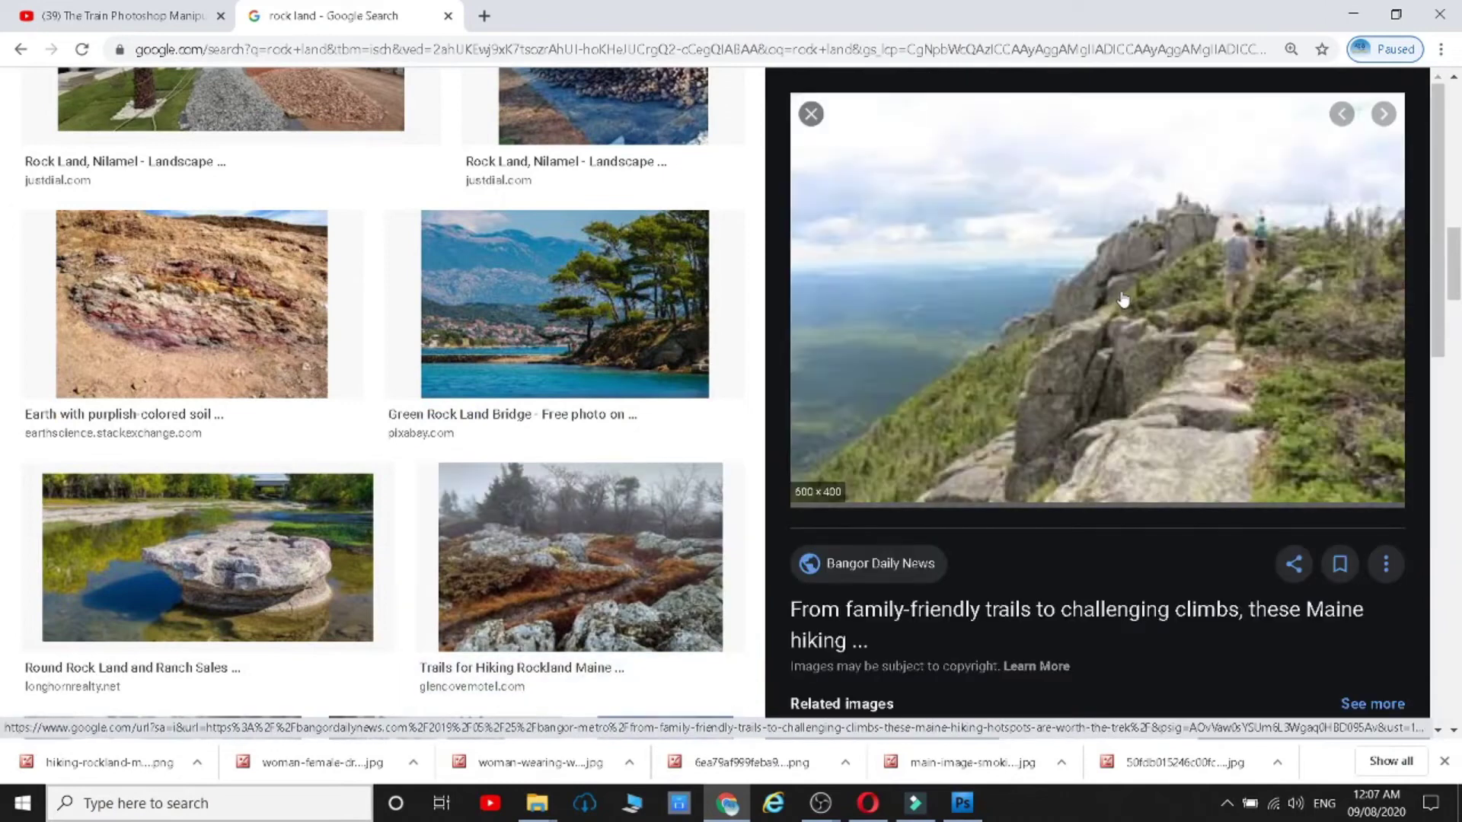
click(221, 548)
right_click(1096, 206)
click(1159, 373)
key(Return)
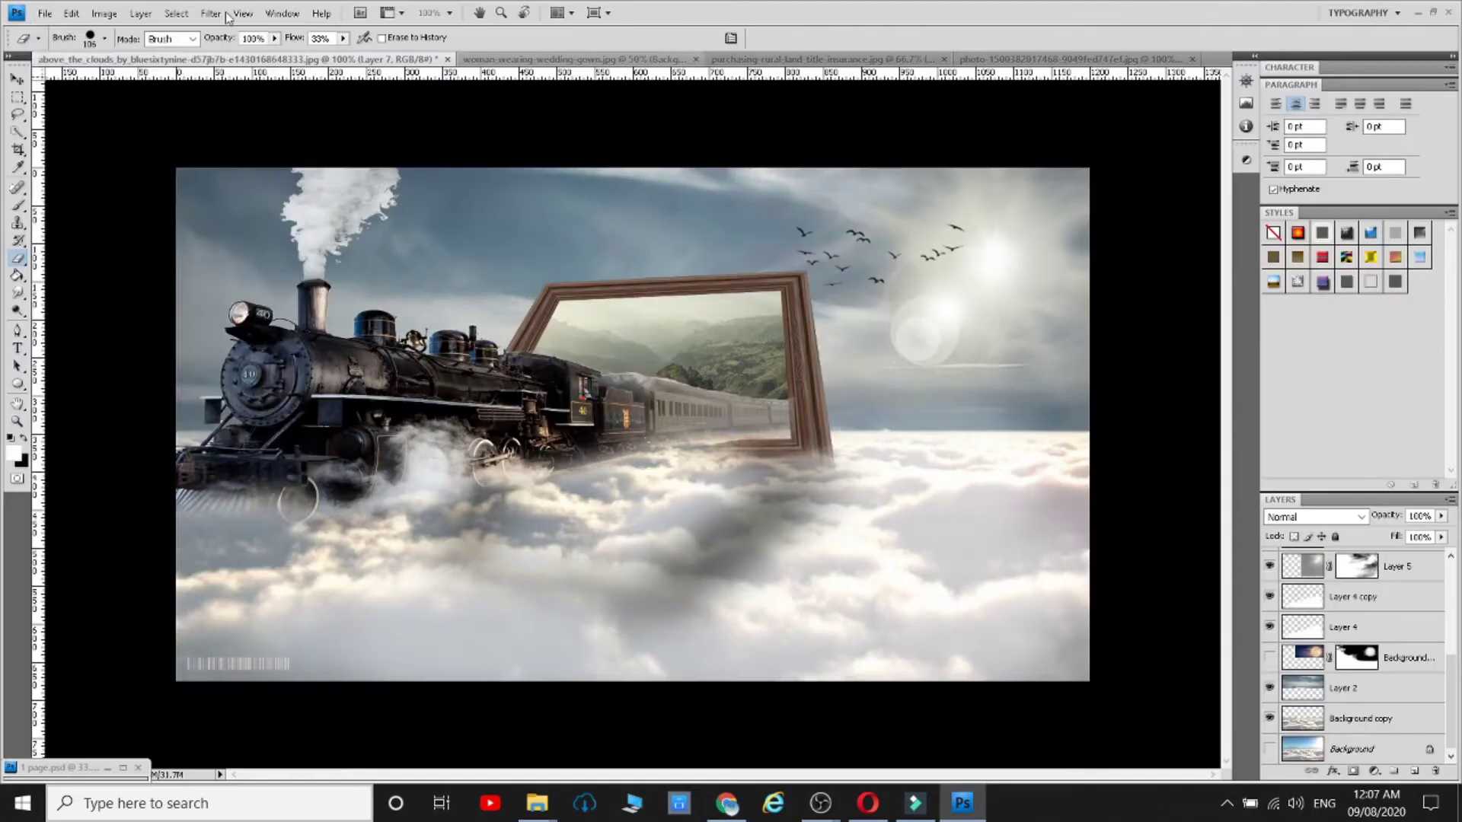
- Open hiking-rockland-maine-fall.png from the Desktop in Photoshop
key(ctrl+o)
scroll(426, 342, down, 3)
click(62, 252)
scroll(426, 342, down, 5)
click(422, 480)
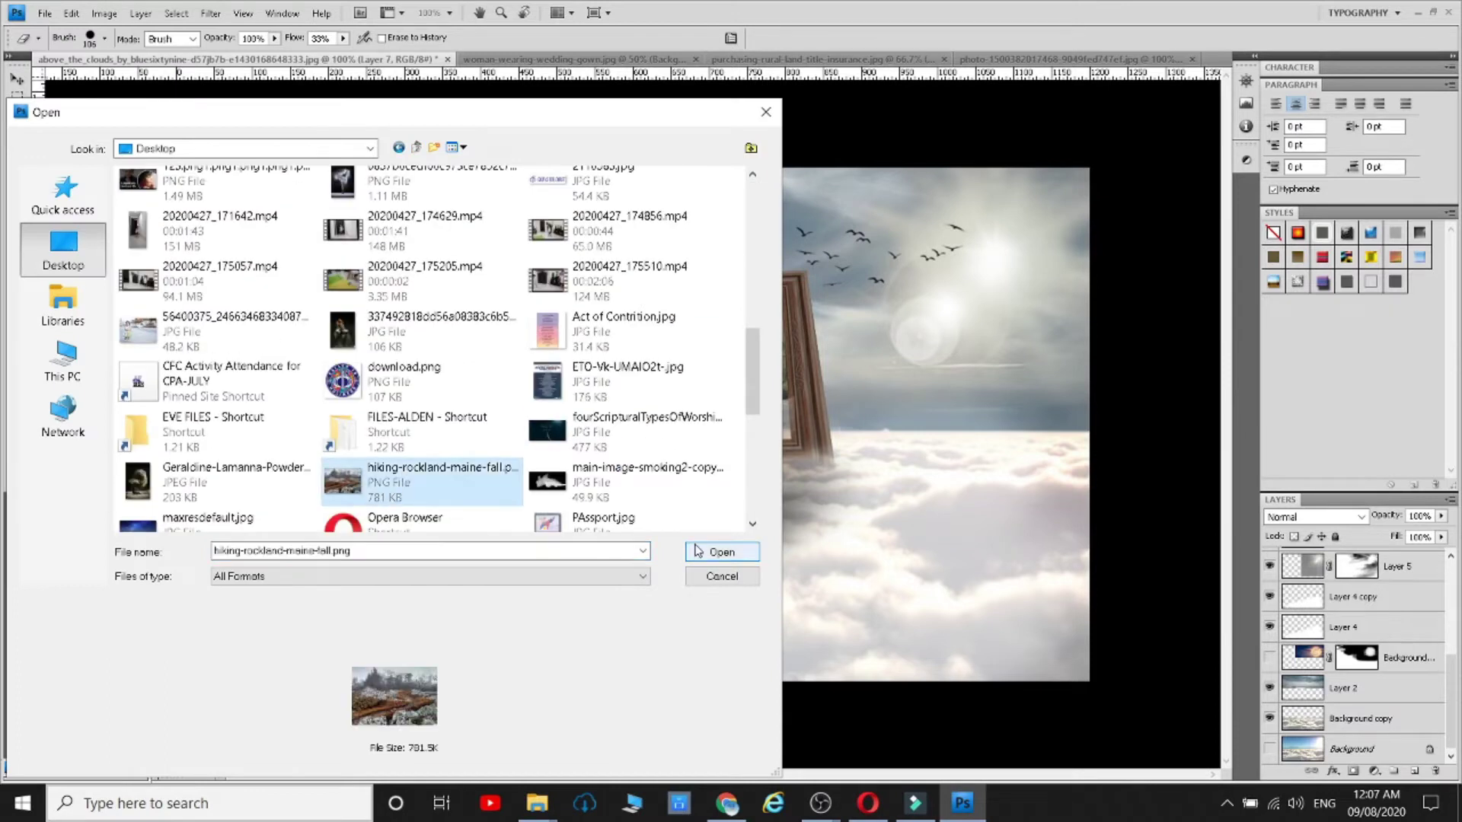
click(698, 551)
- Duplicate the rocky landscape layer, move the copy into the train composition and set its opacity to 34%
drag(1394, 567, 1414, 771)
click(17, 80)
drag(451, 330, 781, 461)
key(3)
key(4)
- Scale the rocky landscape layer to about 71.1% and fit it into the lower right corner of the image
click(17, 115)
right_click(618, 323)
click(678, 465)
drag(480, 322, 656, 443)
drag(855, 563, 856, 559)
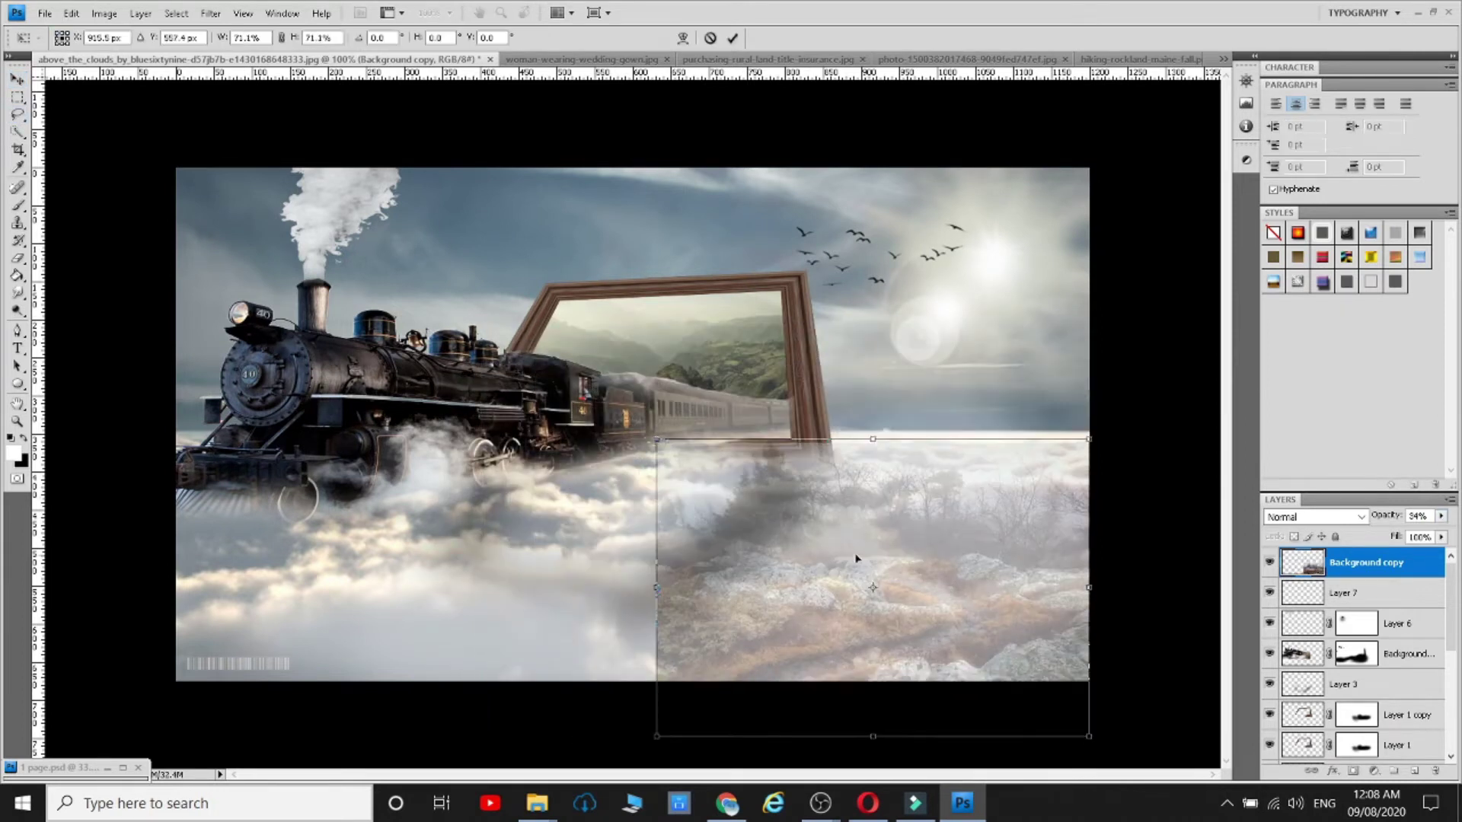
key(Return)
- Add a layer mask to the rocky landscape, set the brush size to 101 and raise the layer's opacity to 100%
key(l)
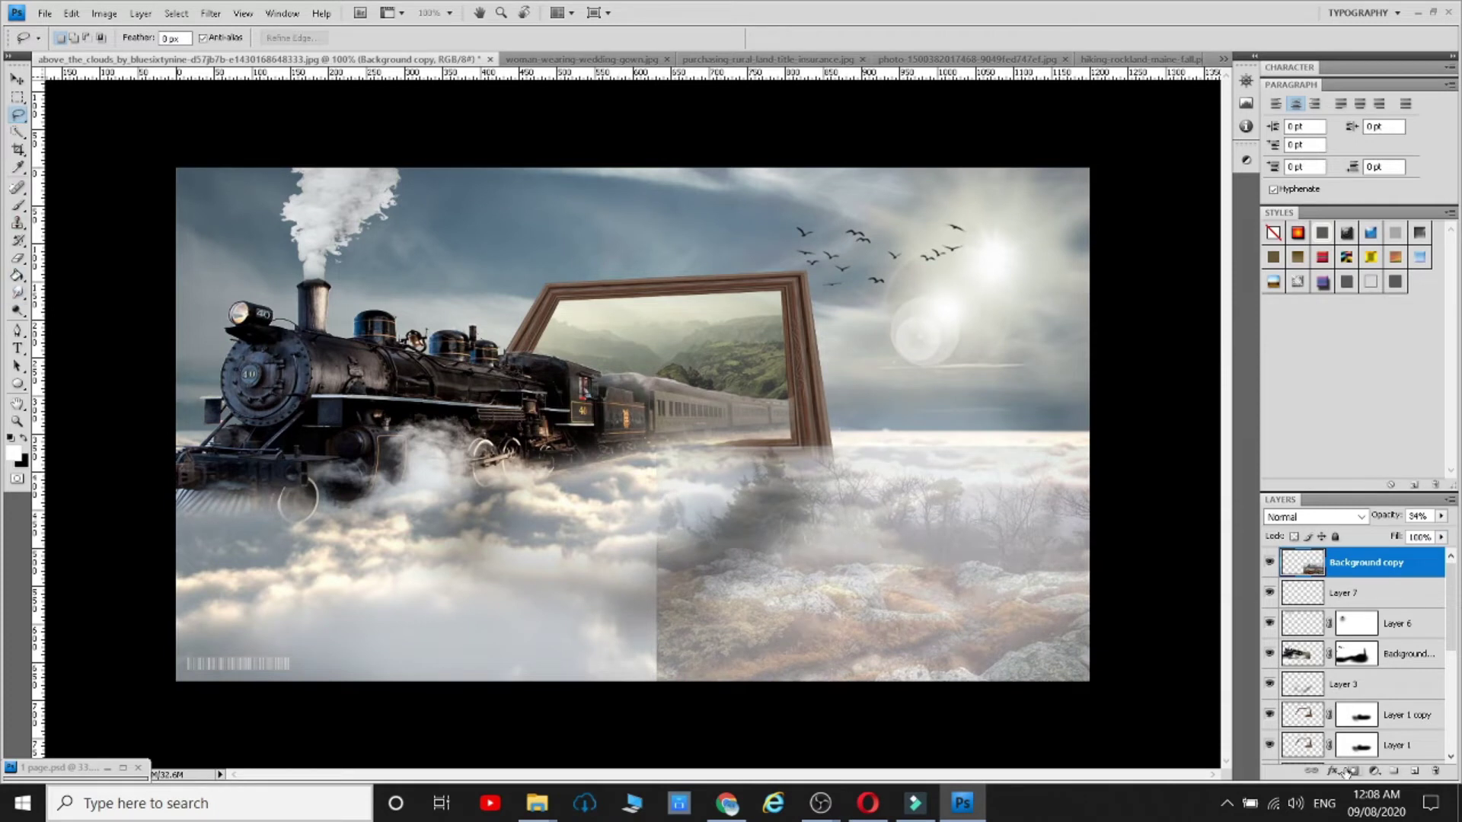
right_click(786, 466)
drag(820, 500, 842, 500)
click(818, 442)
click(1441, 516)
drag(1400, 532, 1453, 532)
click(846, 433)
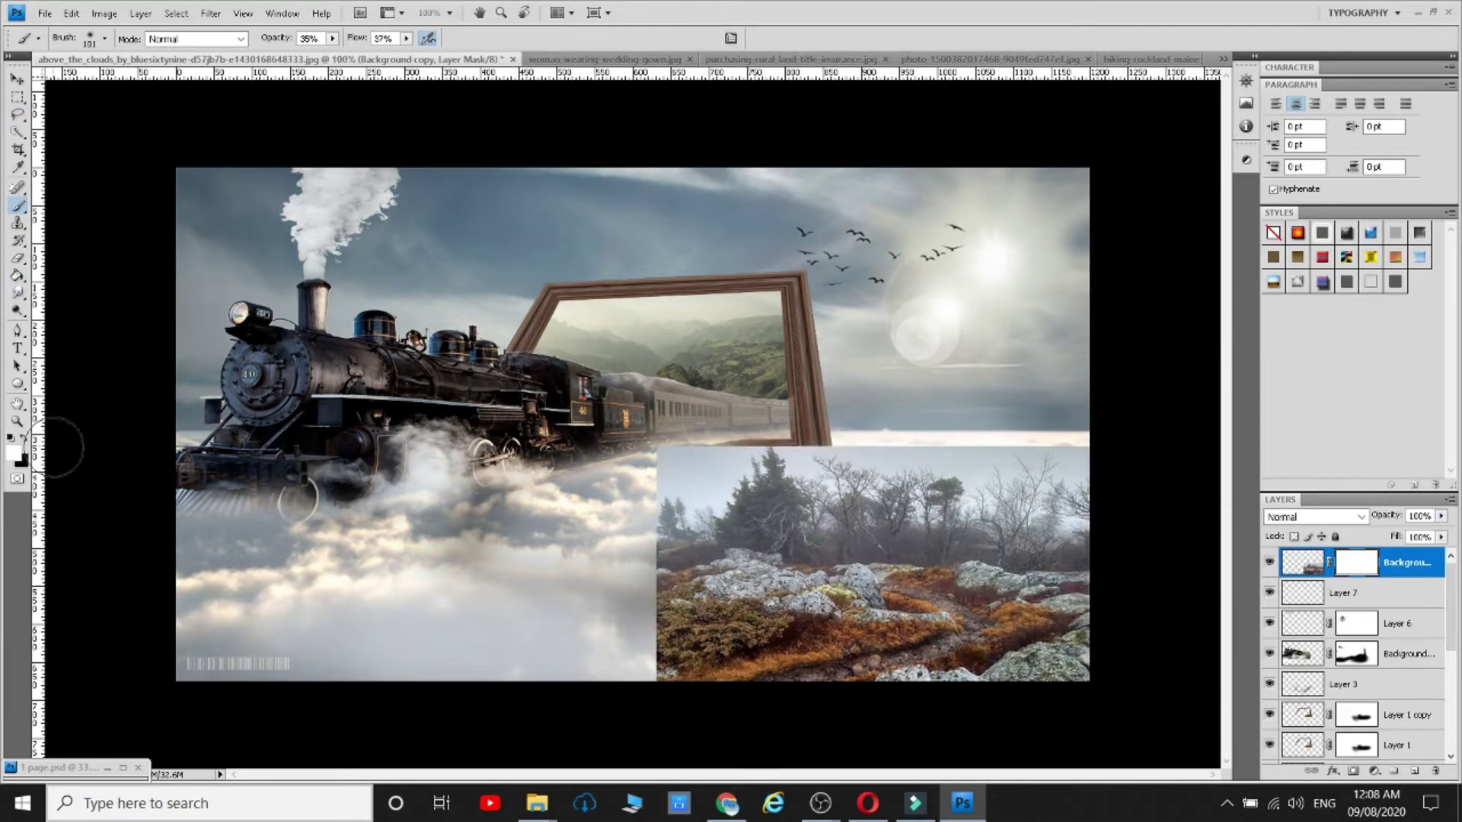
- Paint black on the mask at 35% opacity to hide the trees and fade the rocks' edges into the clouds
mouse_move(609, 491)
mouse_down()
mouse_move(830, 457)
mouse_move(898, 480)
mouse_move(856, 484)
mouse_up()
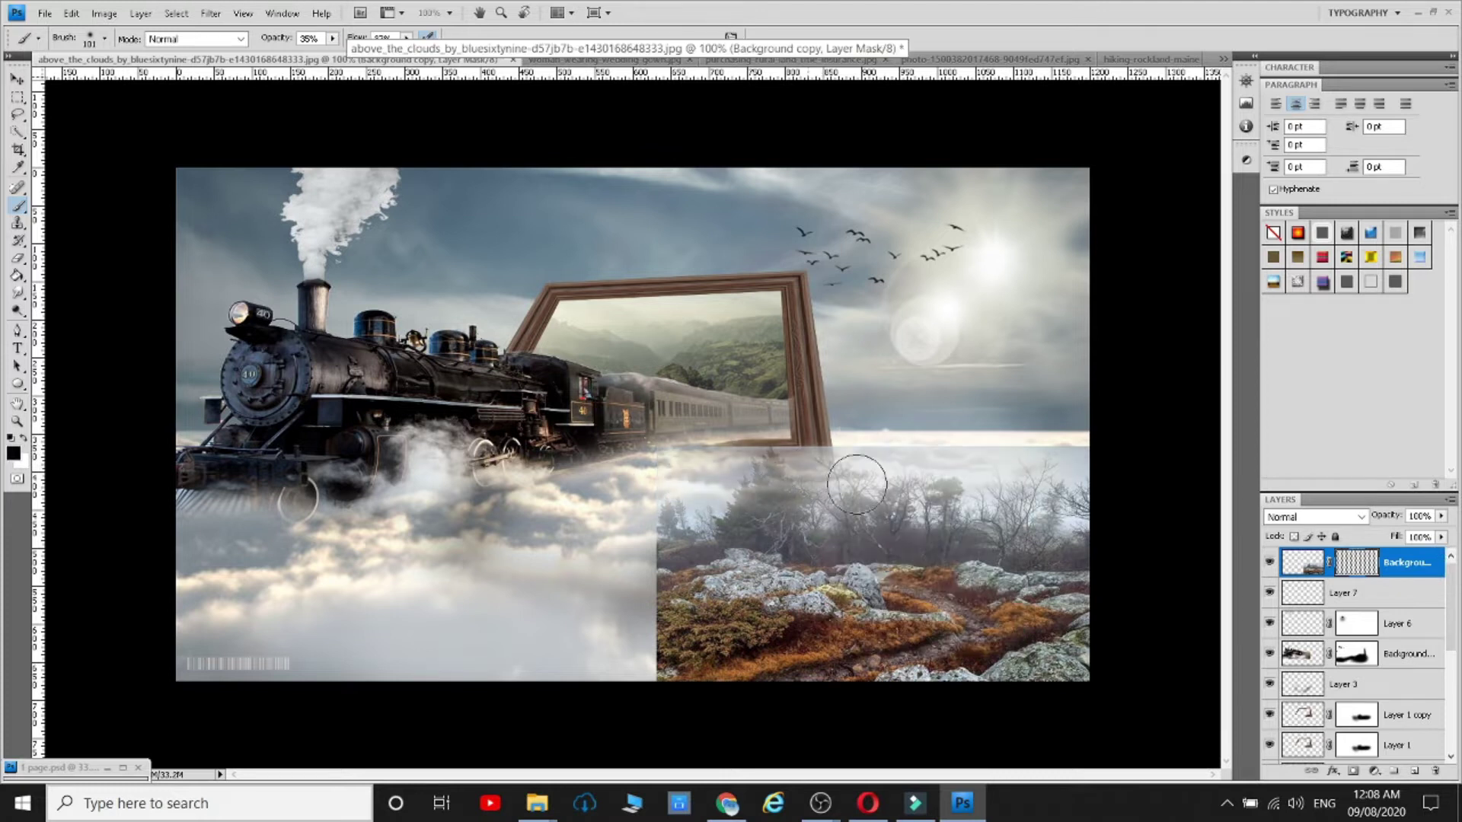
mouse_move(727, 506)
mouse_down()
mouse_move(815, 498)
mouse_move(815, 526)
mouse_move(769, 520)
mouse_move(917, 520)
mouse_move(750, 440)
mouse_up()
drag(987, 489, 1143, 538)
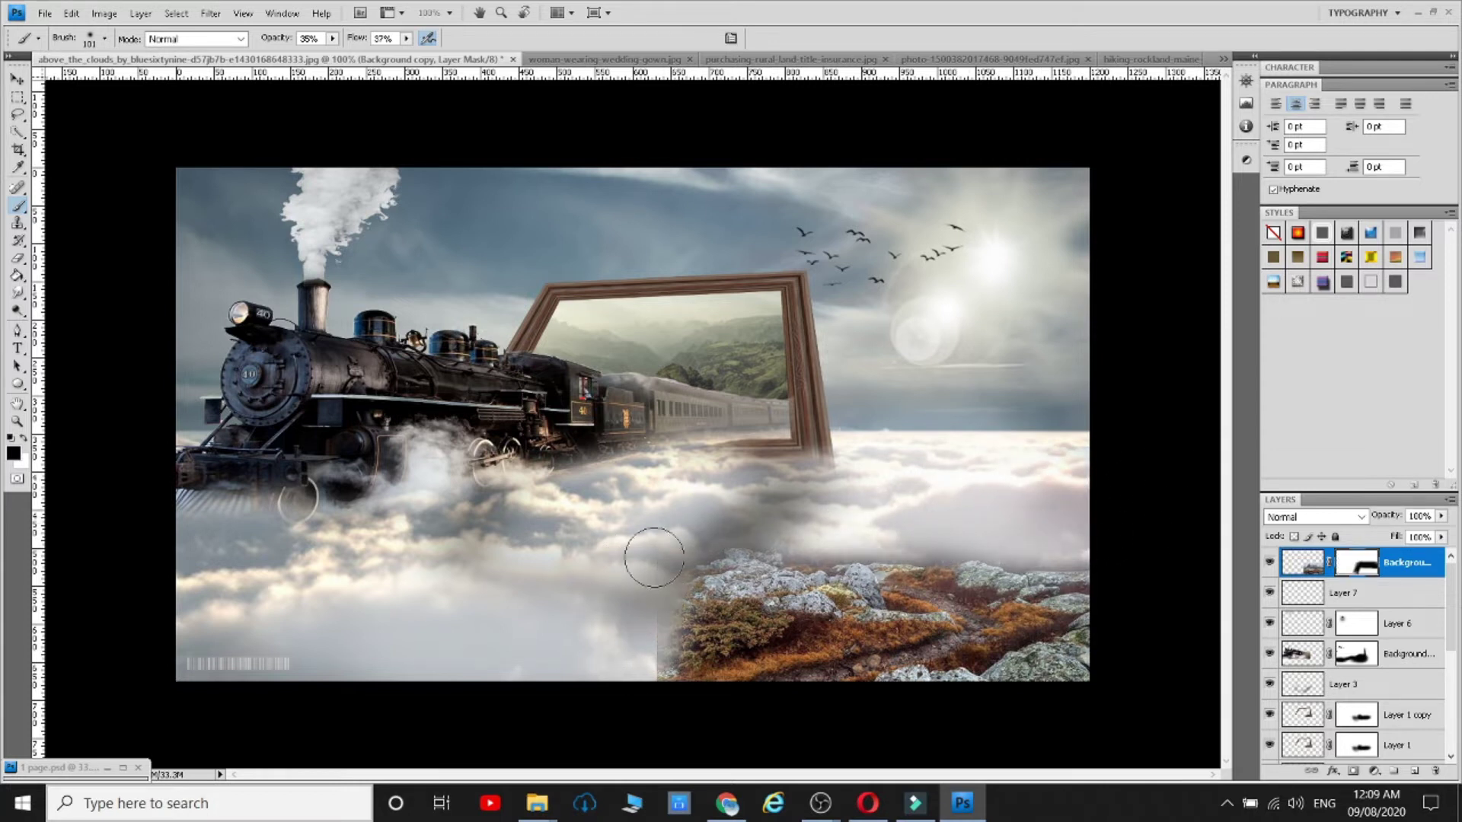
mouse_move(634, 676)
mouse_down()
mouse_move(777, 662)
mouse_move(881, 675)
mouse_move(1090, 548)
mouse_move(1165, 659)
mouse_up()
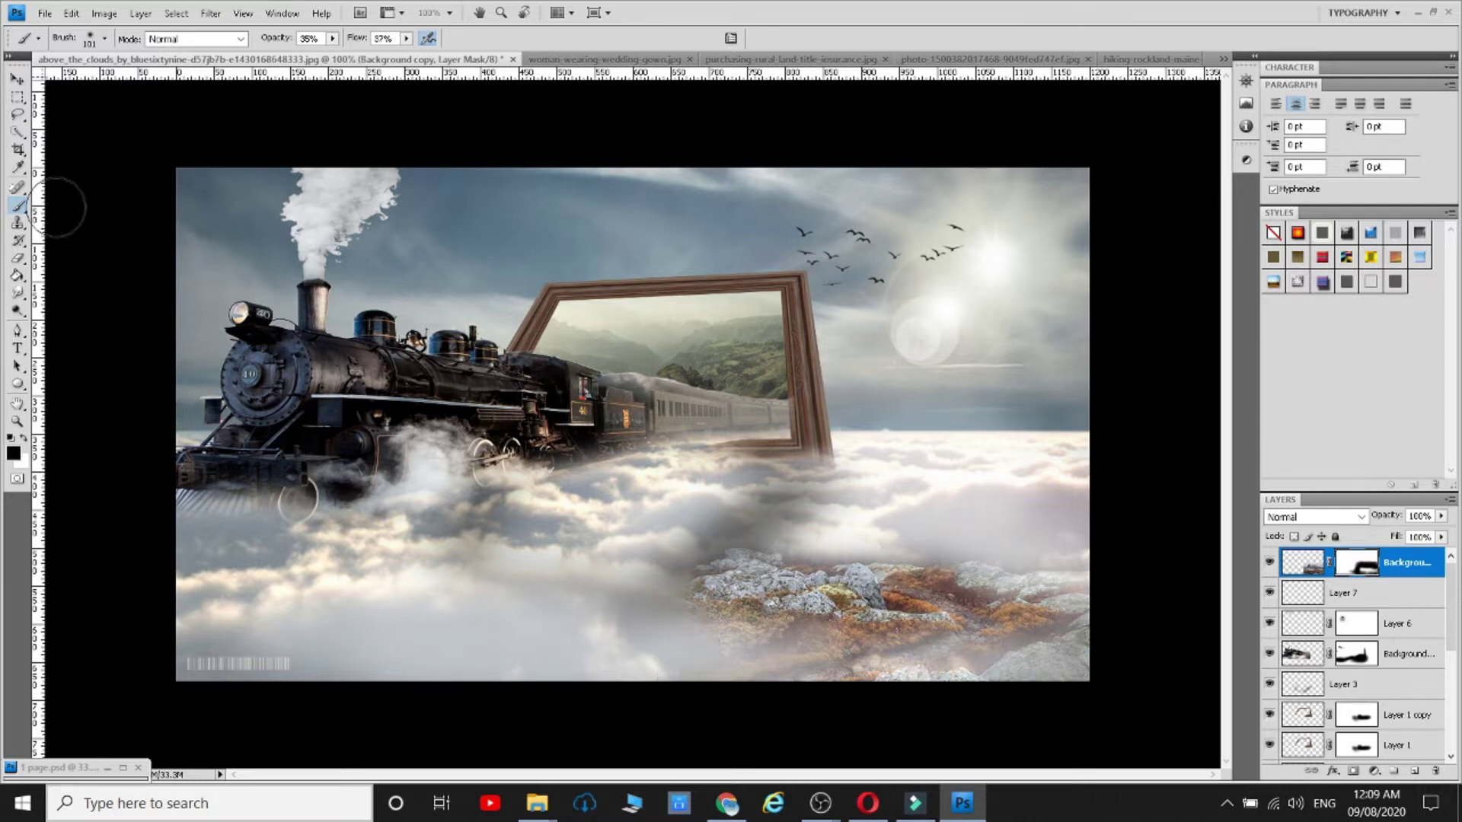
- Stretch the rocky landscape layer toward the left so the rocks cover more of the lower foreground
key(ctrl+t)
drag(658, 596, 534, 596)
key(Return)
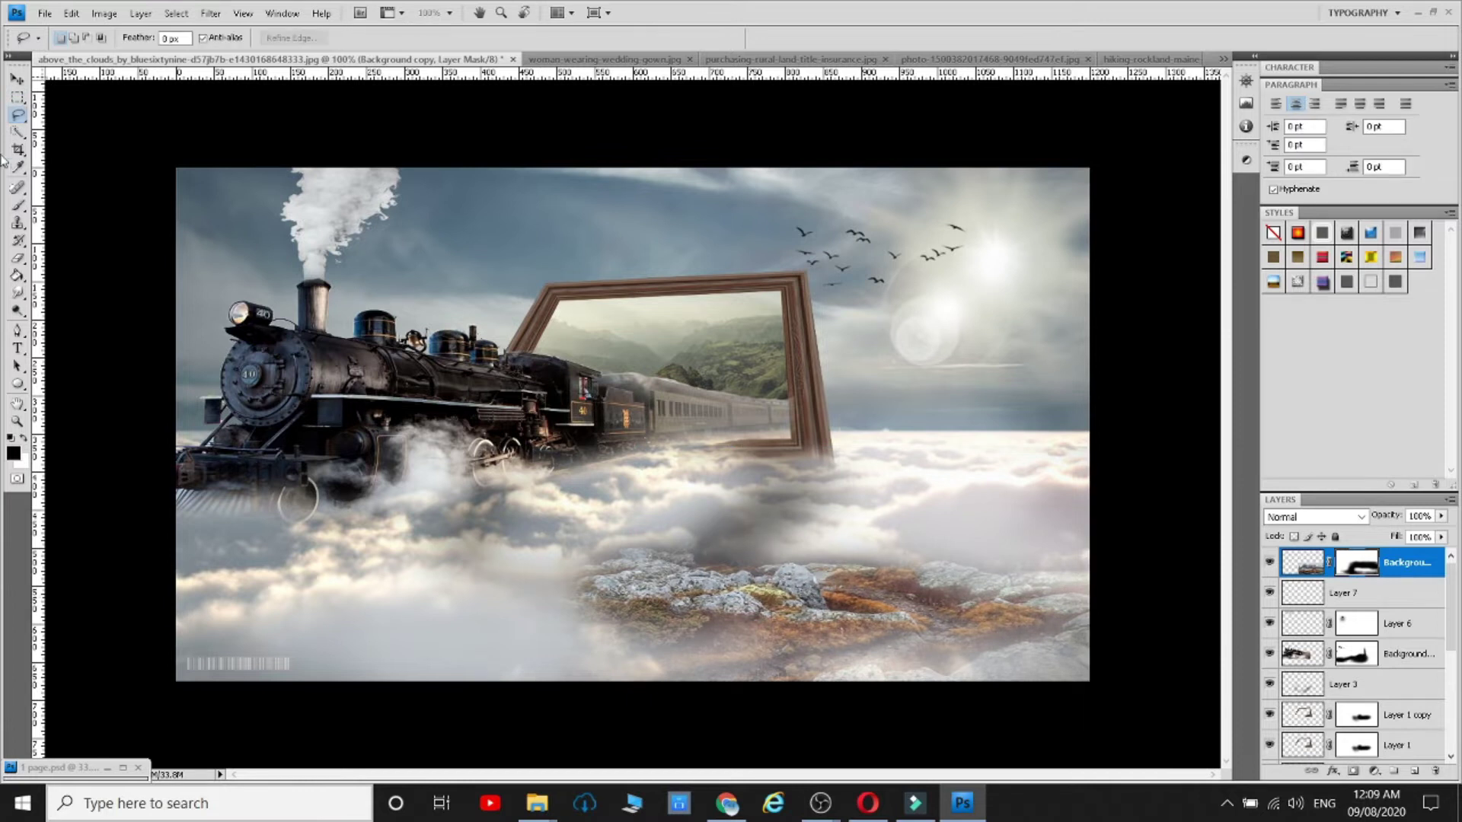
- Paint on the rocky landscape's mask at 35% opacity to fade the rocks into the clouds, reducing the brush size to 22
mouse_move(597, 526)
mouse_down()
mouse_move(679, 616)
mouse_move(1030, 673)
mouse_up()
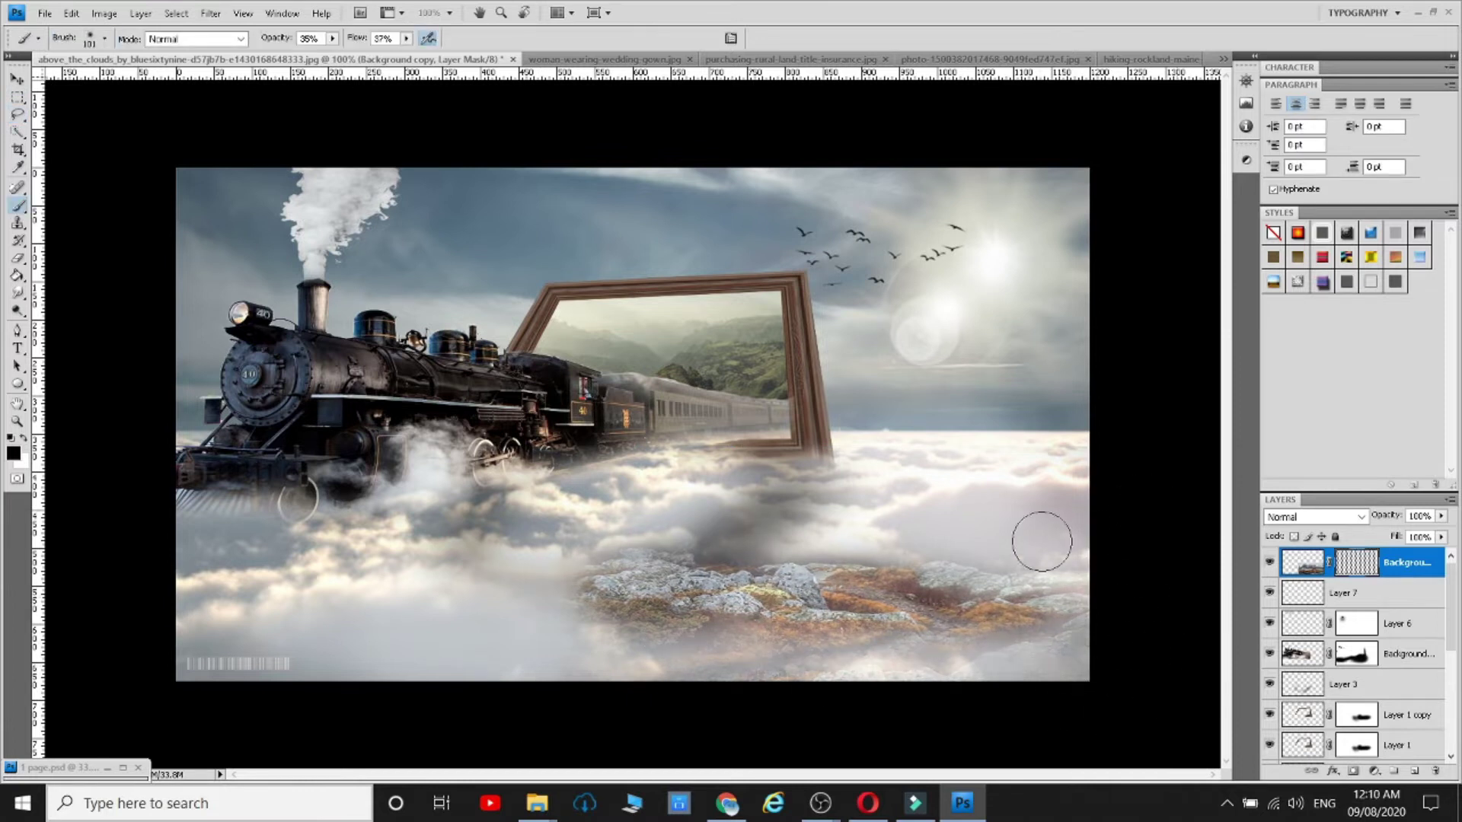
drag(856, 566, 846, 558)
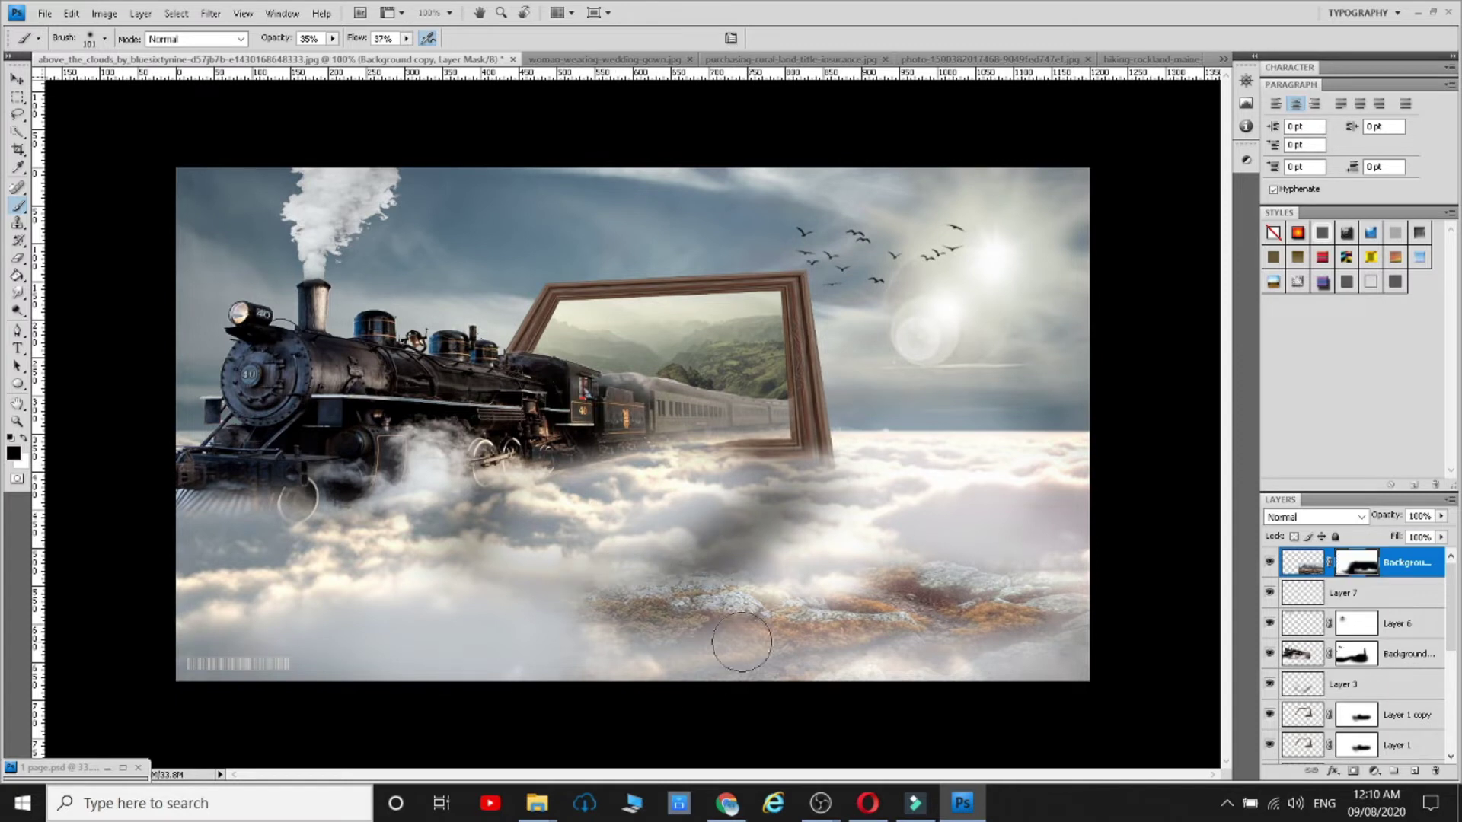
right_click(905, 558)
click(937, 595)
click(864, 649)
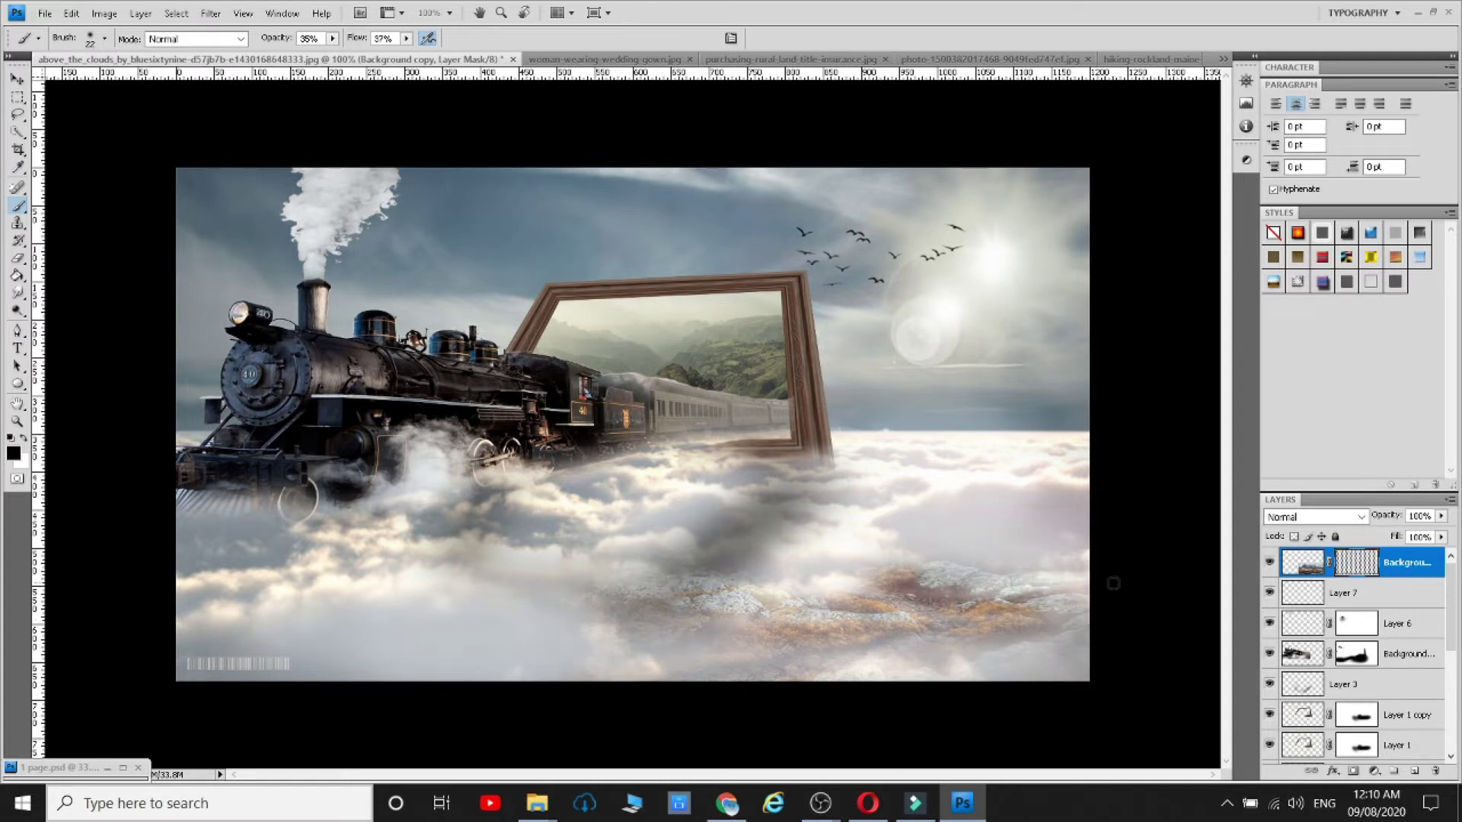
- Duplicate the rocky landscape layer, flip the copy horizontally and place it in the lower left foreground
scroll(1366, 688, down, 5)
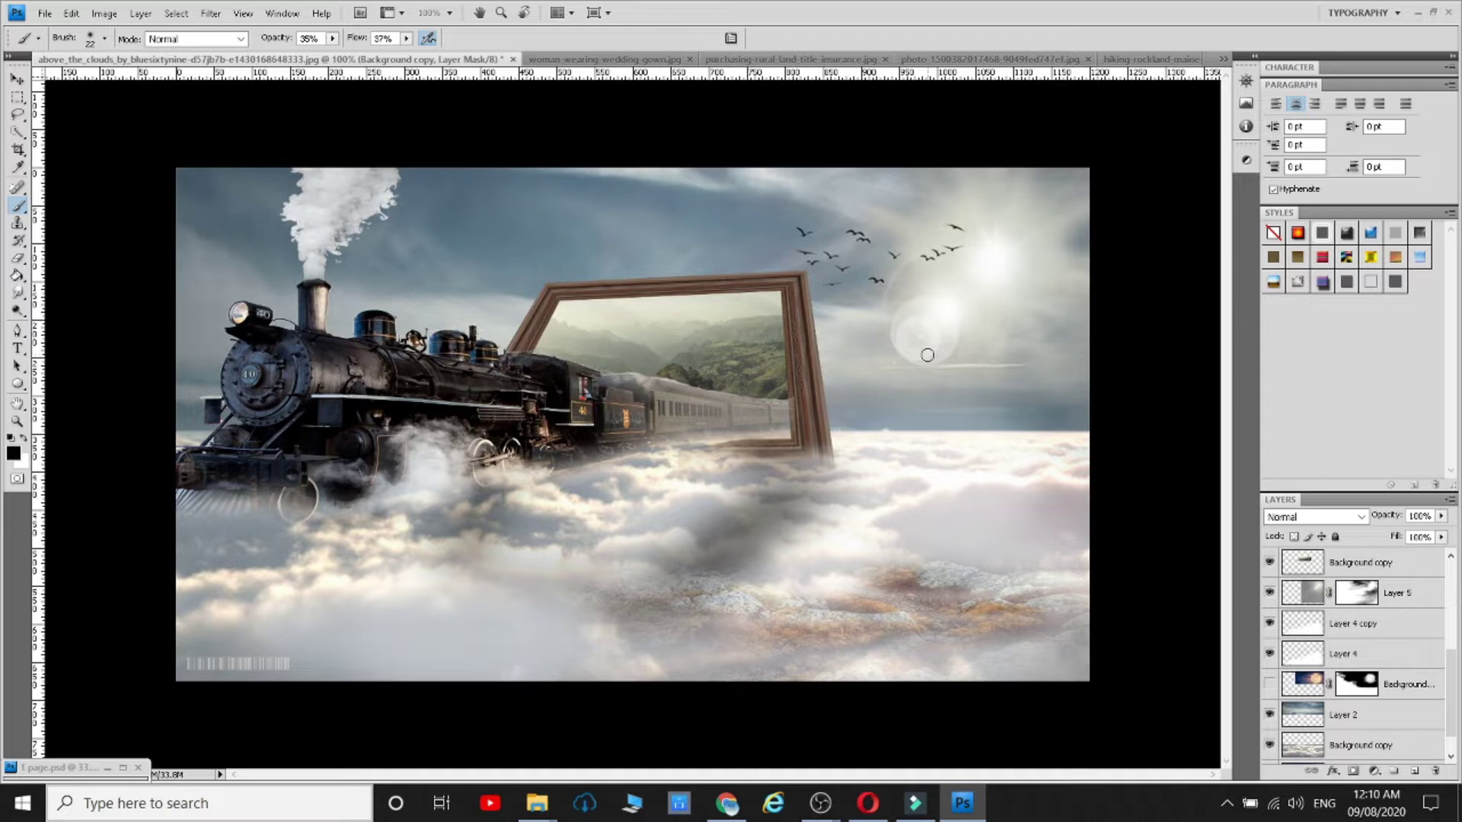
scroll(1380, 659, up, 5)
scroll(1408, 686, down, 5)
scroll(1408, 693, up, 5)
key(ctrl+j)
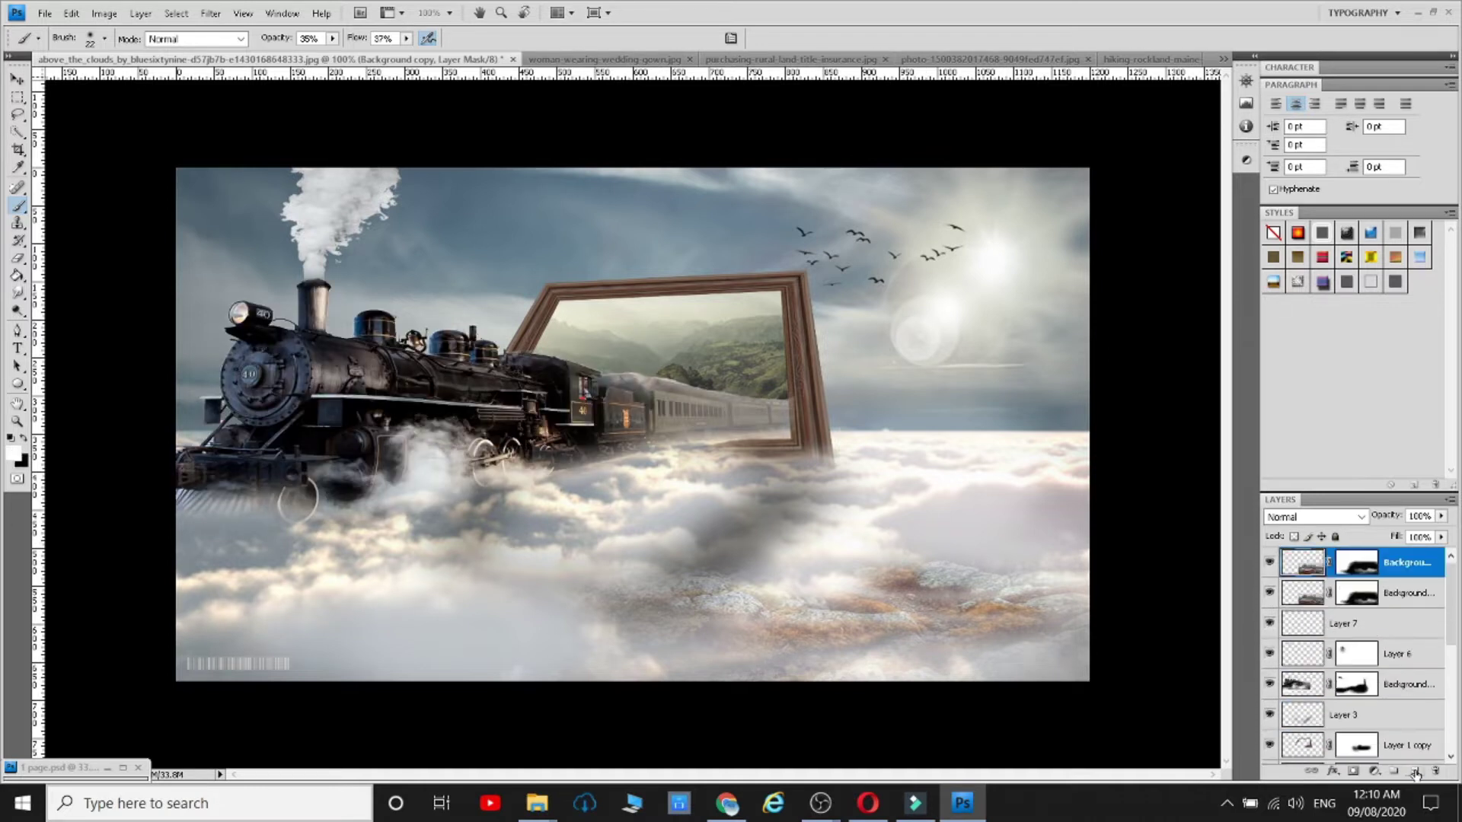
key(l)
right_click(814, 593)
click(880, 524)
right_click(792, 539)
click(861, 513)
drag(963, 602, 605, 645)
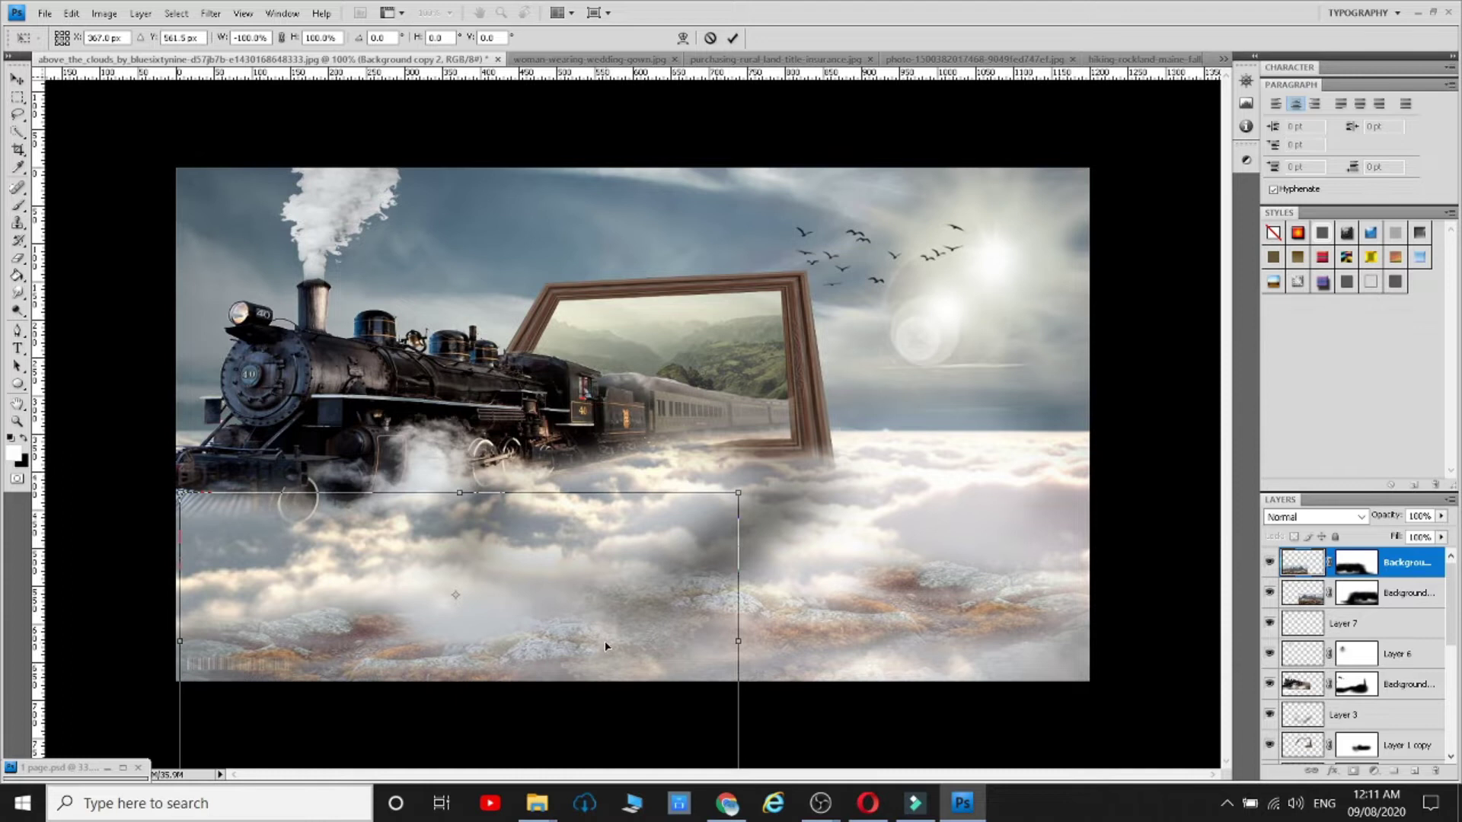
key(Return)
key(l)
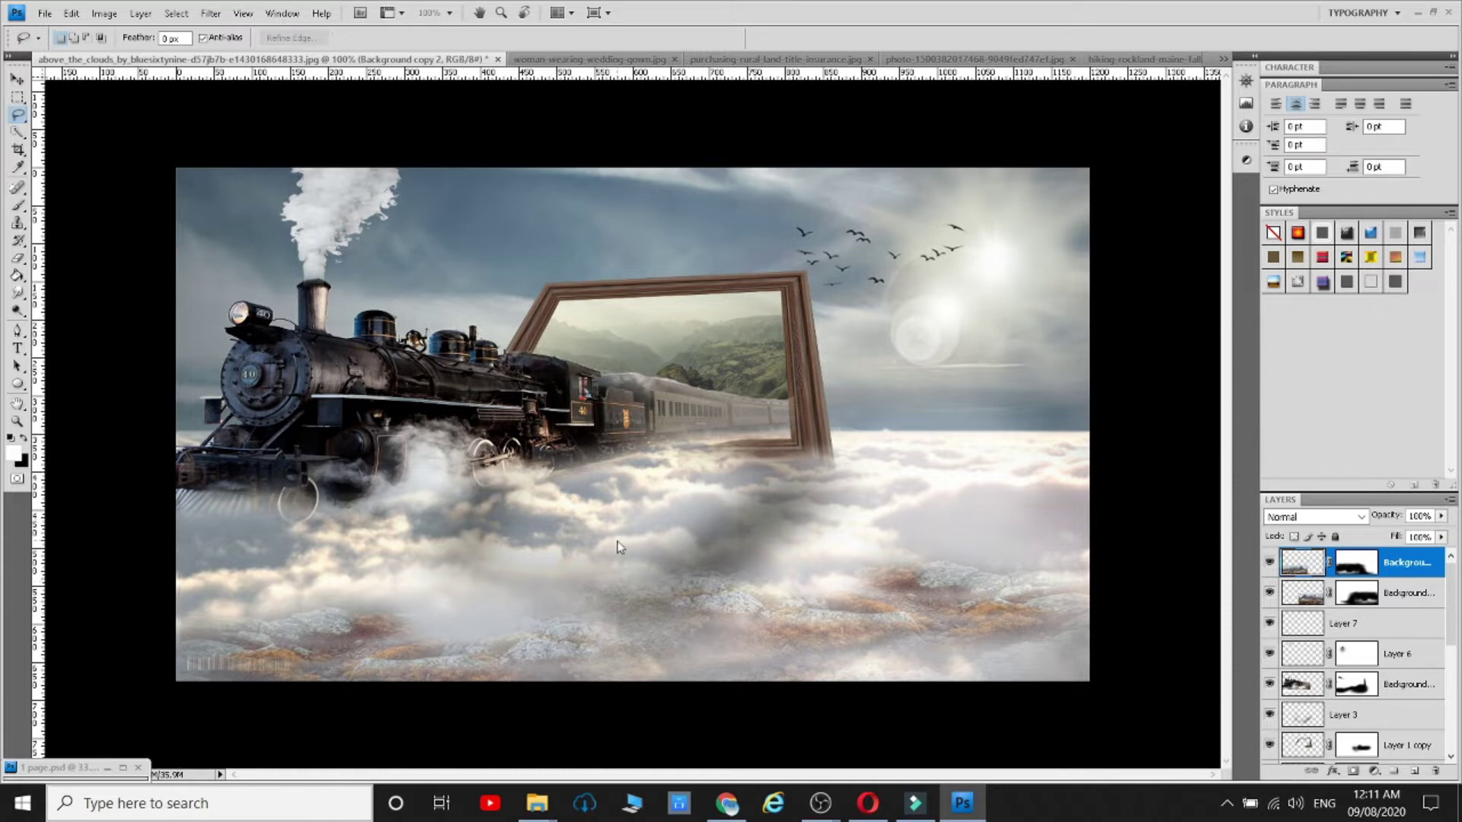
- Open the image 20150428-cloud-computing.0.1489222360.jpg and duplicate its background layer
click(45, 13)
click(86, 52)
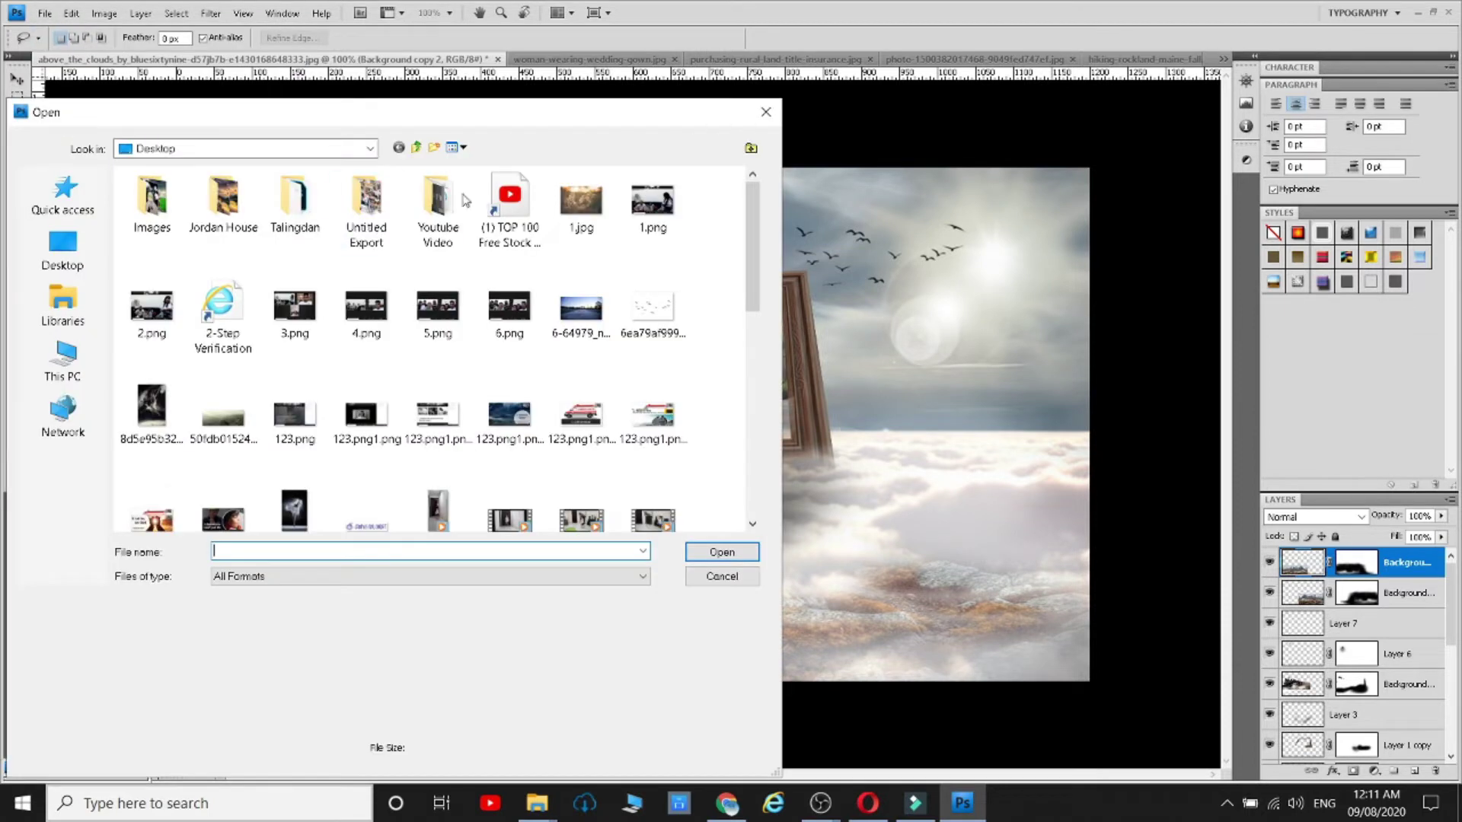
double_click(185, 218)
double_click(308, 245)
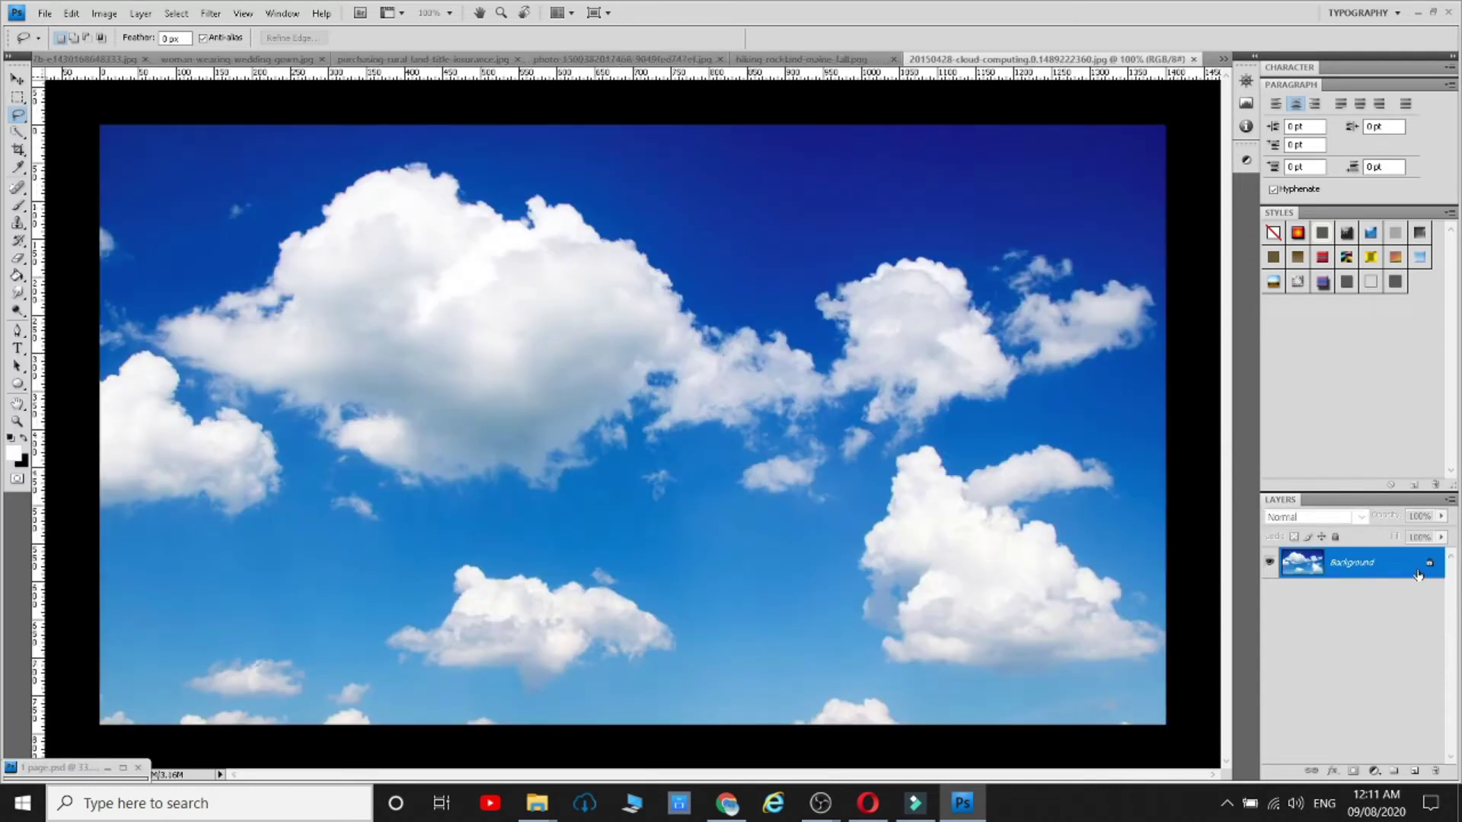
key(ctrl+j)
- Close the sunset field and hiking rockland source images that are no longer needed without saving them
key(v)
drag(310, 246, 790, 62)
click(792, 61)
click(869, 59)
click(740, 313)
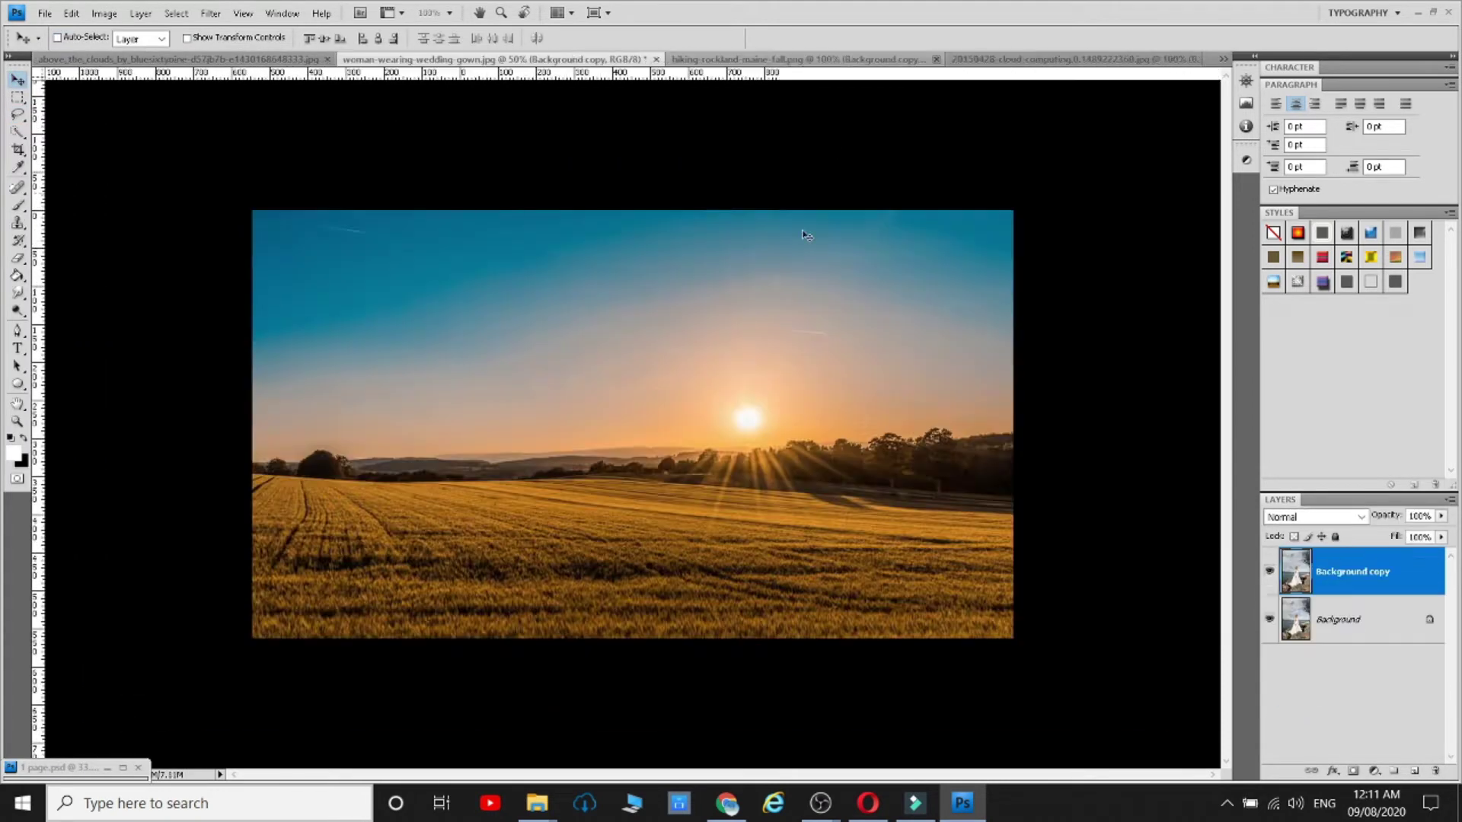
click(845, 61)
click(925, 59)
click(732, 312)
- Move the duplicated cloud layer into the train composition and set its blend mode to Hard Light
key(ctrl+Tab)
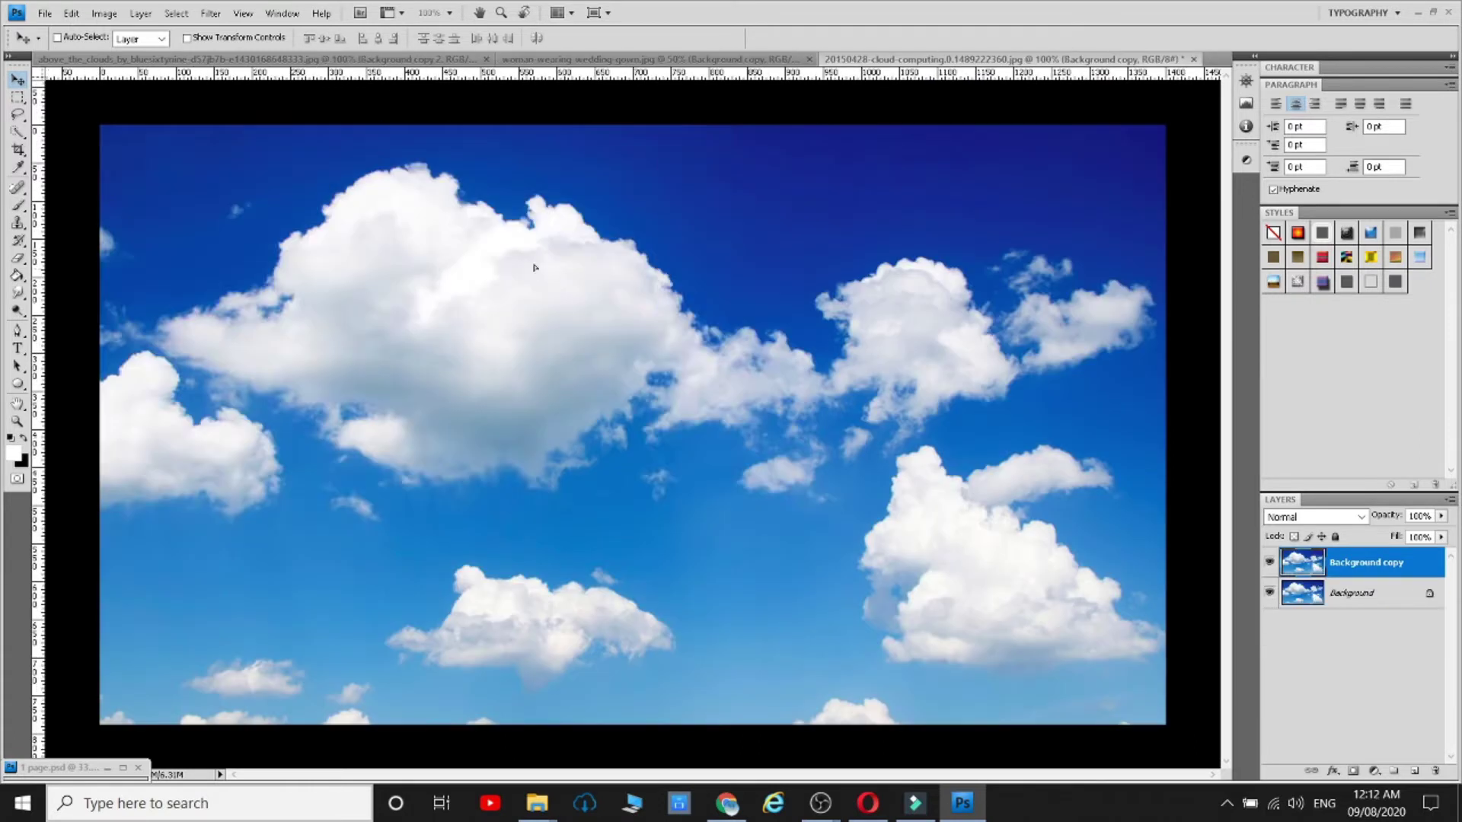
key(ctrl+Tab)
click(1361, 518)
click(1308, 288)
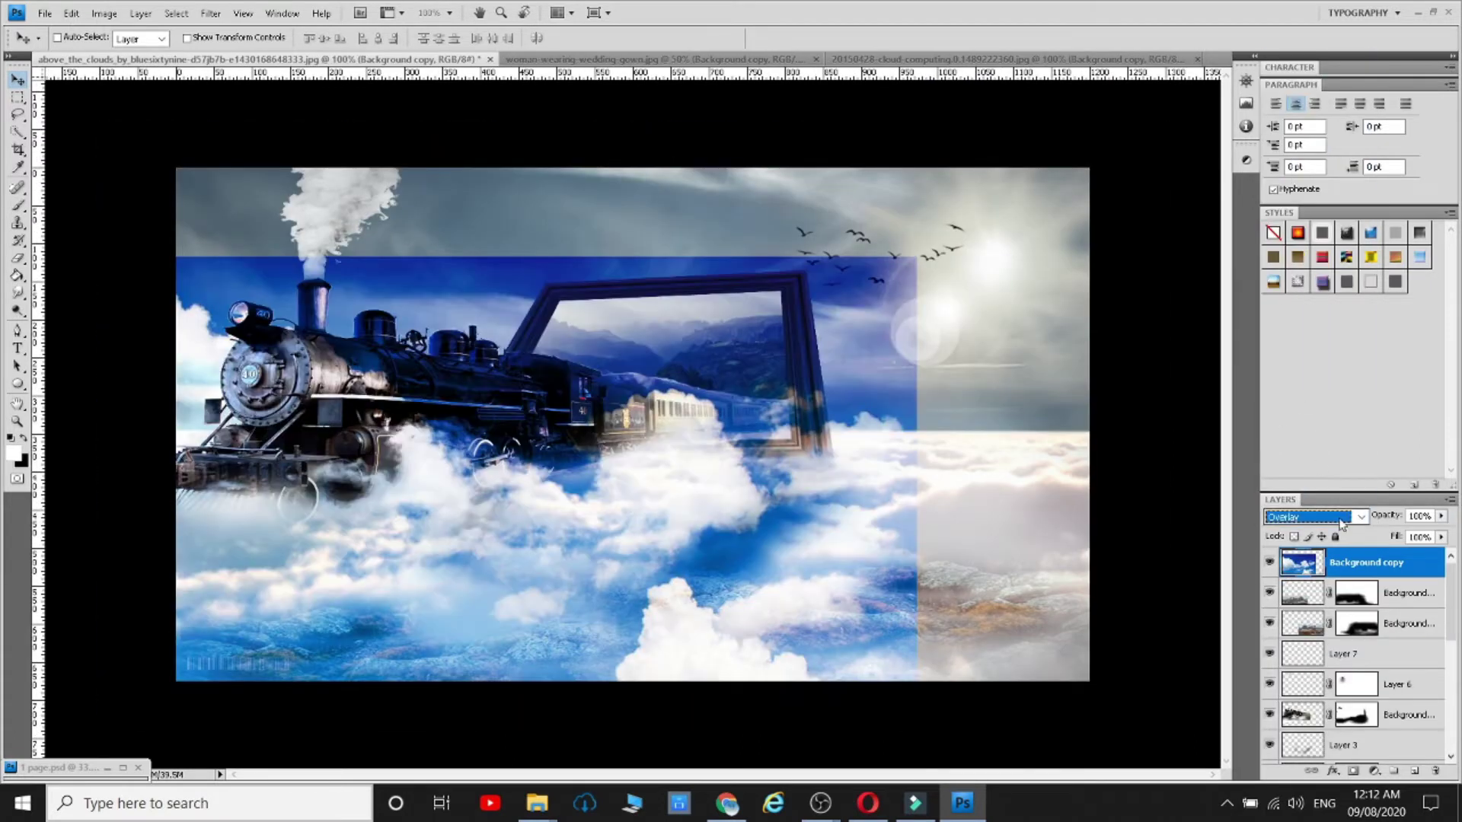
click(1343, 518)
click(1304, 211)
click(1324, 521)
click(1308, 150)
click(1314, 518)
click(1287, 317)
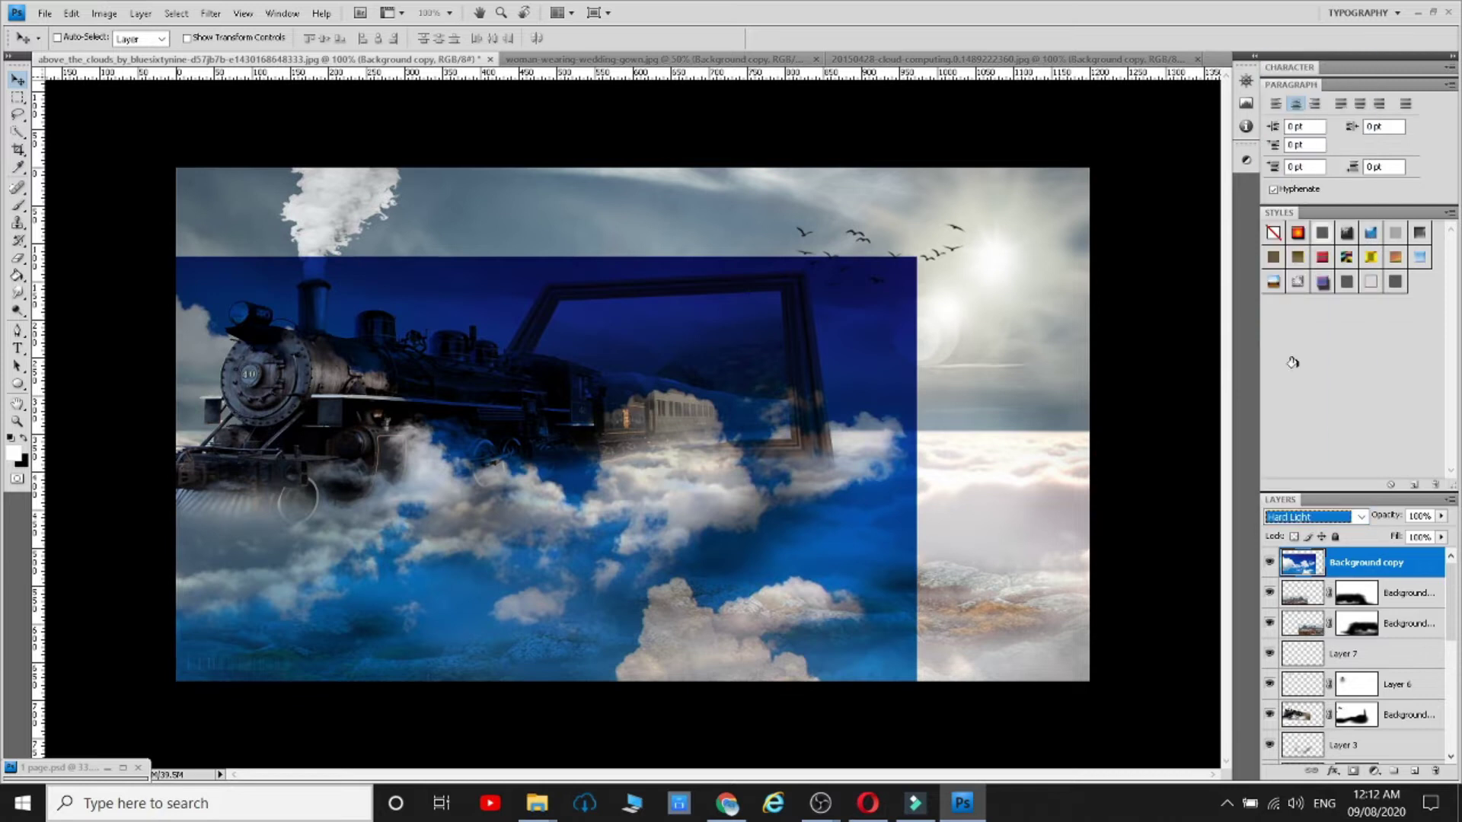
- Use Color Range on the cloud layer to sample and select its blue sky
click(175, 13)
click(199, 145)
click(1214, 130)
click(1089, 207)
click(1213, 130)
click(1107, 257)
click(1275, 137)
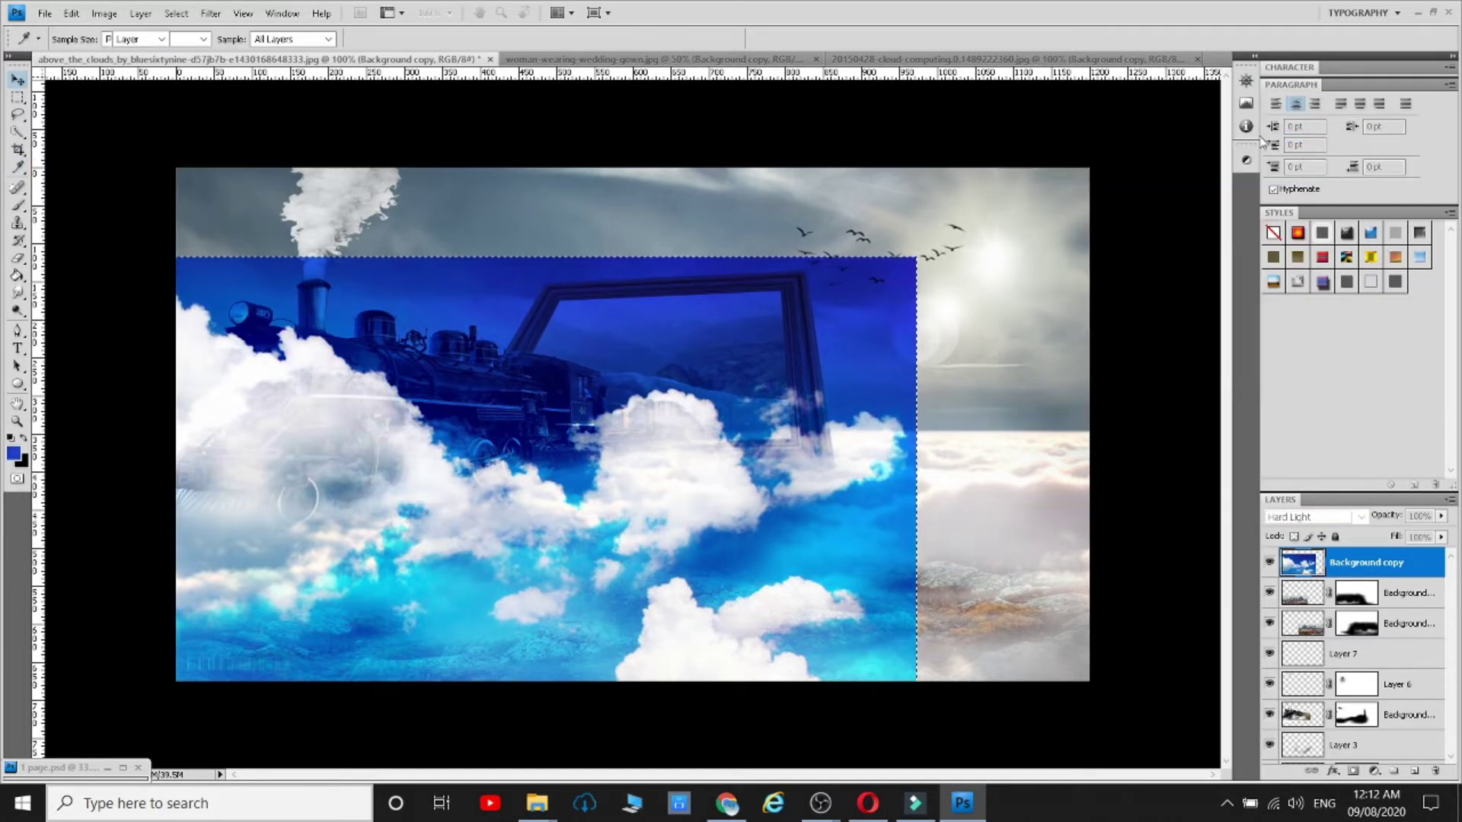
- Delete the blue sky from the cloud layer and clear the selection
click(17, 115)
right_click(409, 608)
click(497, 333)
key(Delete)
click(17, 133)
click(61, 145)
key(ctrl+d)
- Move the clouds under the front of the locomotive, erase the surplus cloud areas and set the layer's opacity to 77%
click(18, 79)
mouse_move(662, 452)
mouse_down()
mouse_move(354, 538)
mouse_move(487, 546)
mouse_move(333, 560)
mouse_move(662, 415)
mouse_move(293, 500)
mouse_up()
key(e)
mouse_move(190, 654)
mouse_down()
mouse_move(467, 643)
mouse_move(842, 472)
mouse_move(423, 610)
mouse_up()
drag(1441, 516, 1424, 536)
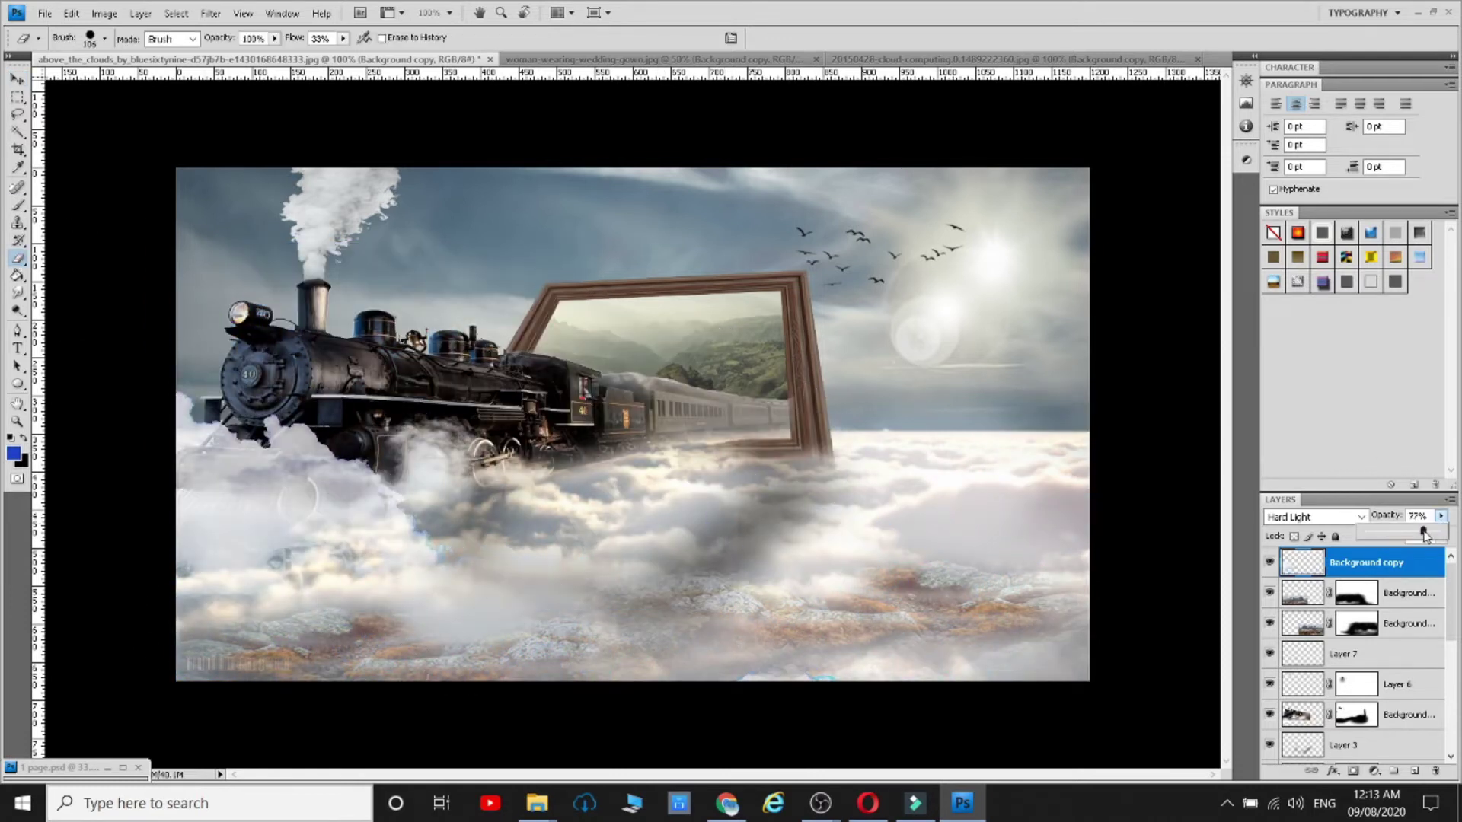
- Soften the clouds around the locomotive's front with the eraser at reduced opacity and set the layer's opacity to 81%
drag(200, 384, 234, 392)
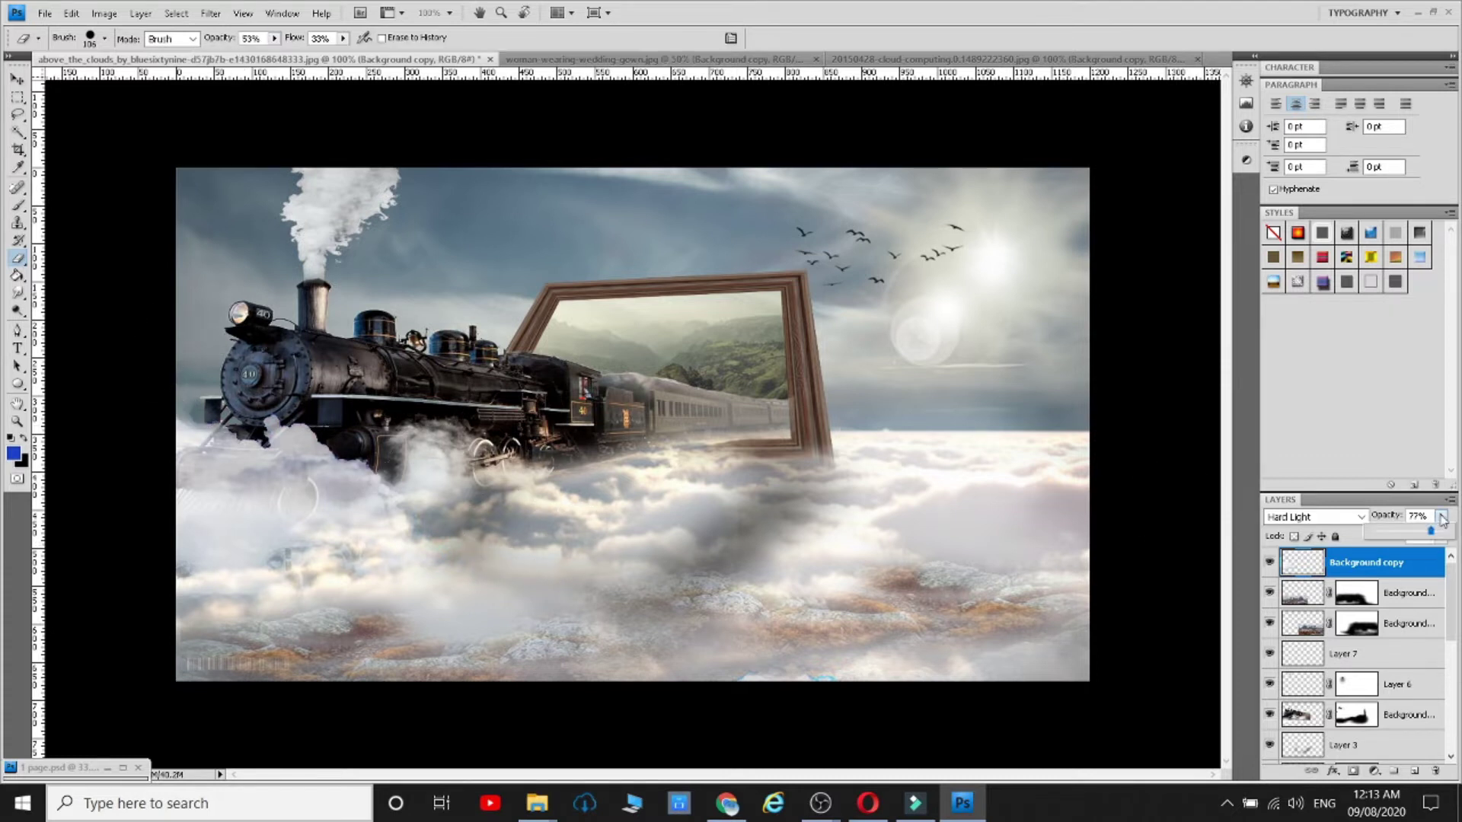
right_click(443, 488)
click(552, 520)
drag(275, 38, 265, 50)
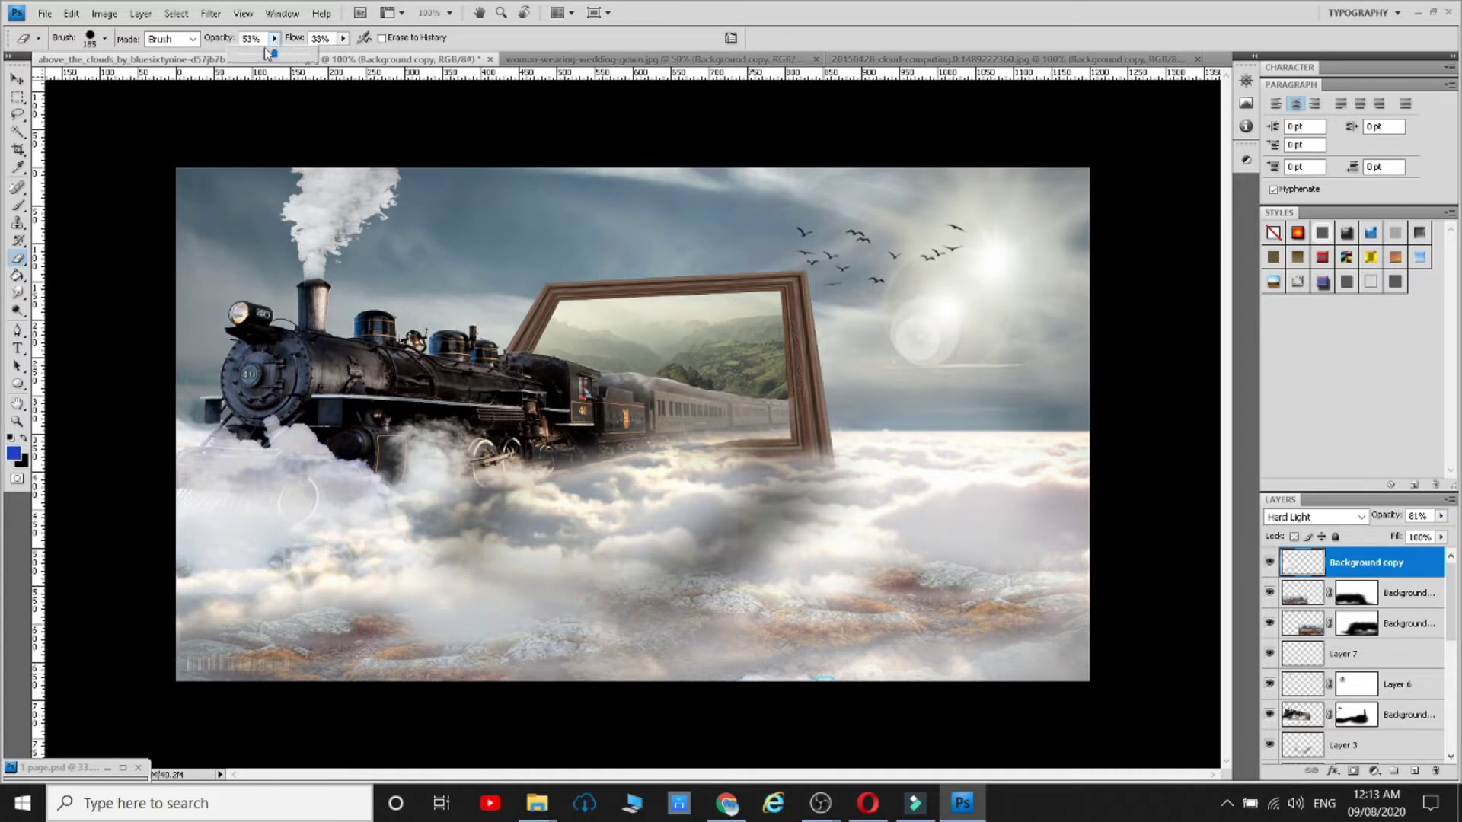
drag(293, 442, 309, 453)
right_click(518, 424)
drag(628, 456, 667, 433)
key(Return)
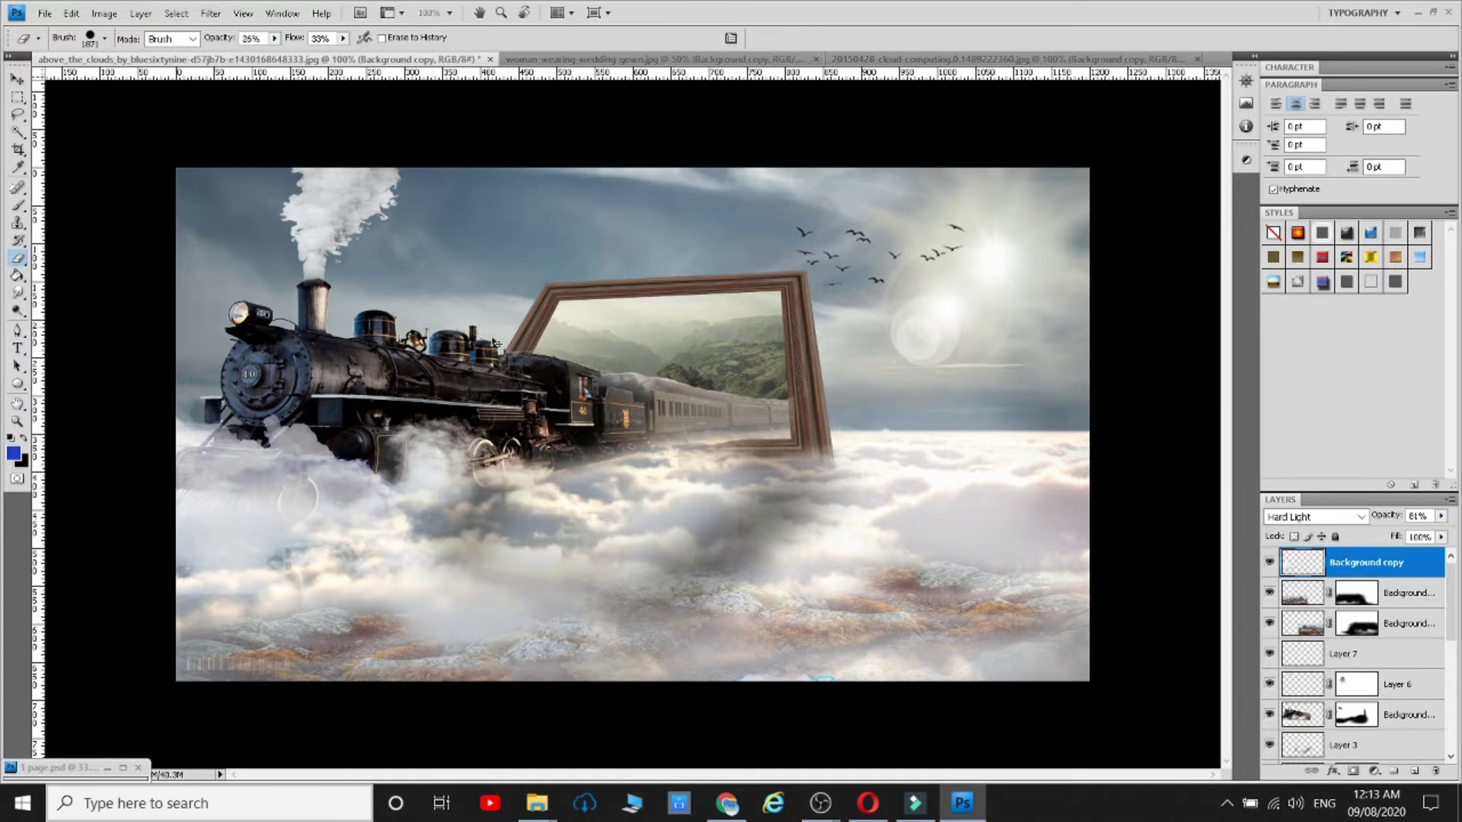
- Shift the cloud layer slightly lower and adjust its color with Hue/Saturation, reducing saturation and lightness
key(v)
drag(291, 497, 285, 543)
click(104, 13)
mouse_move(131, 63)
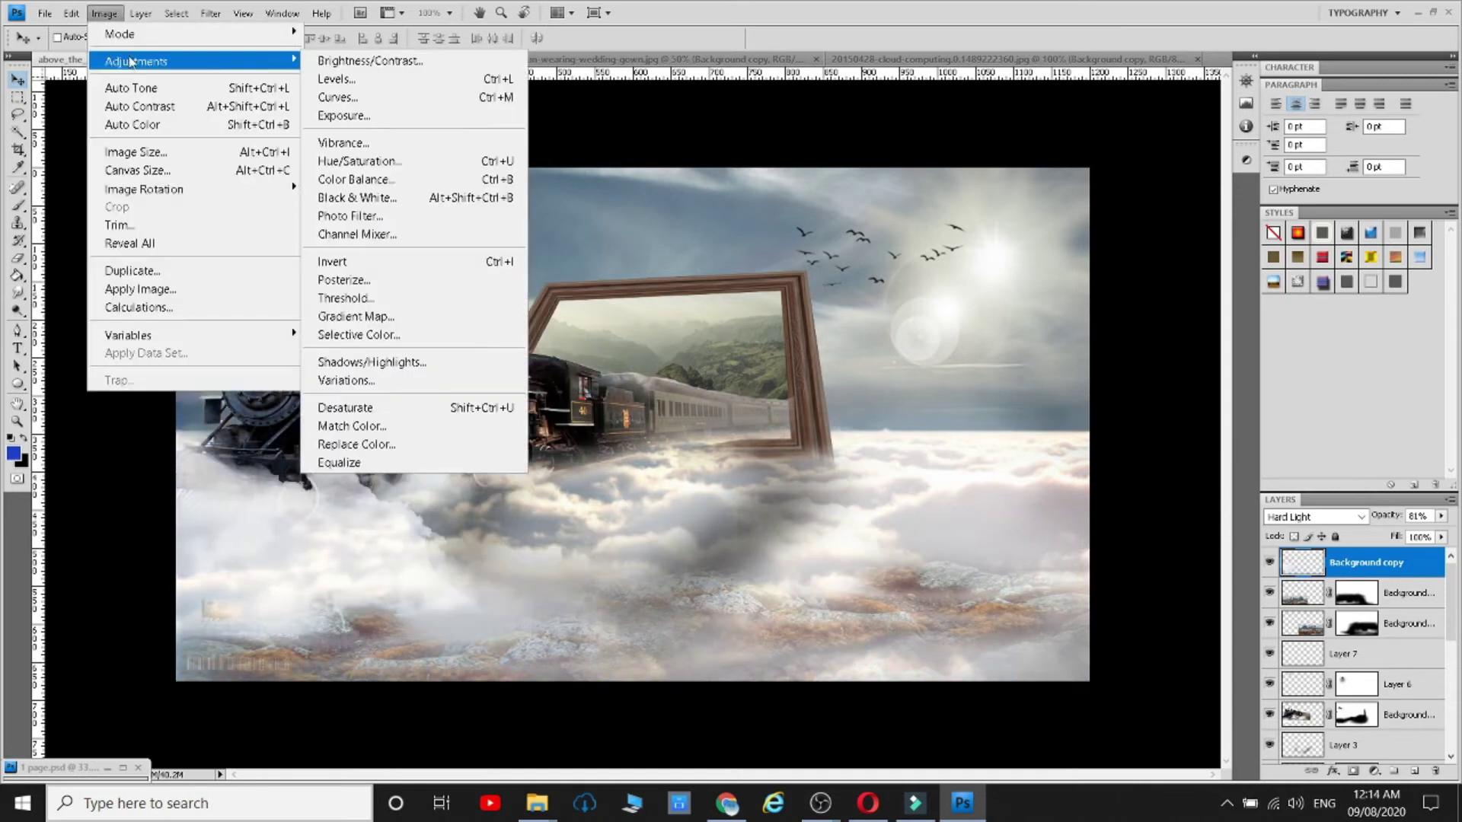
click(353, 163)
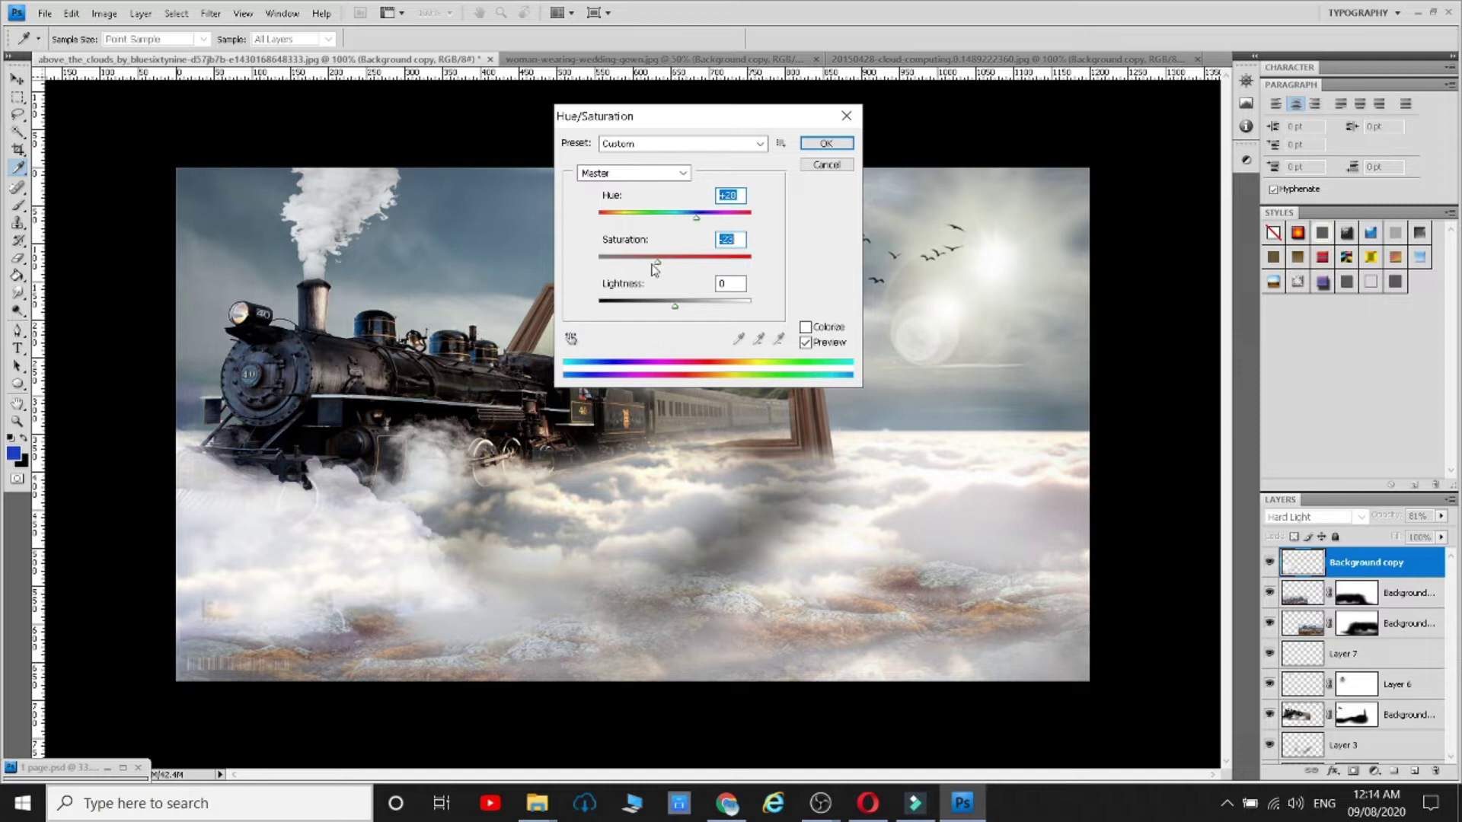
mouse_move(676, 307)
mouse_down()
mouse_move(700, 306)
mouse_move(668, 307)
mouse_up()
key(Return)
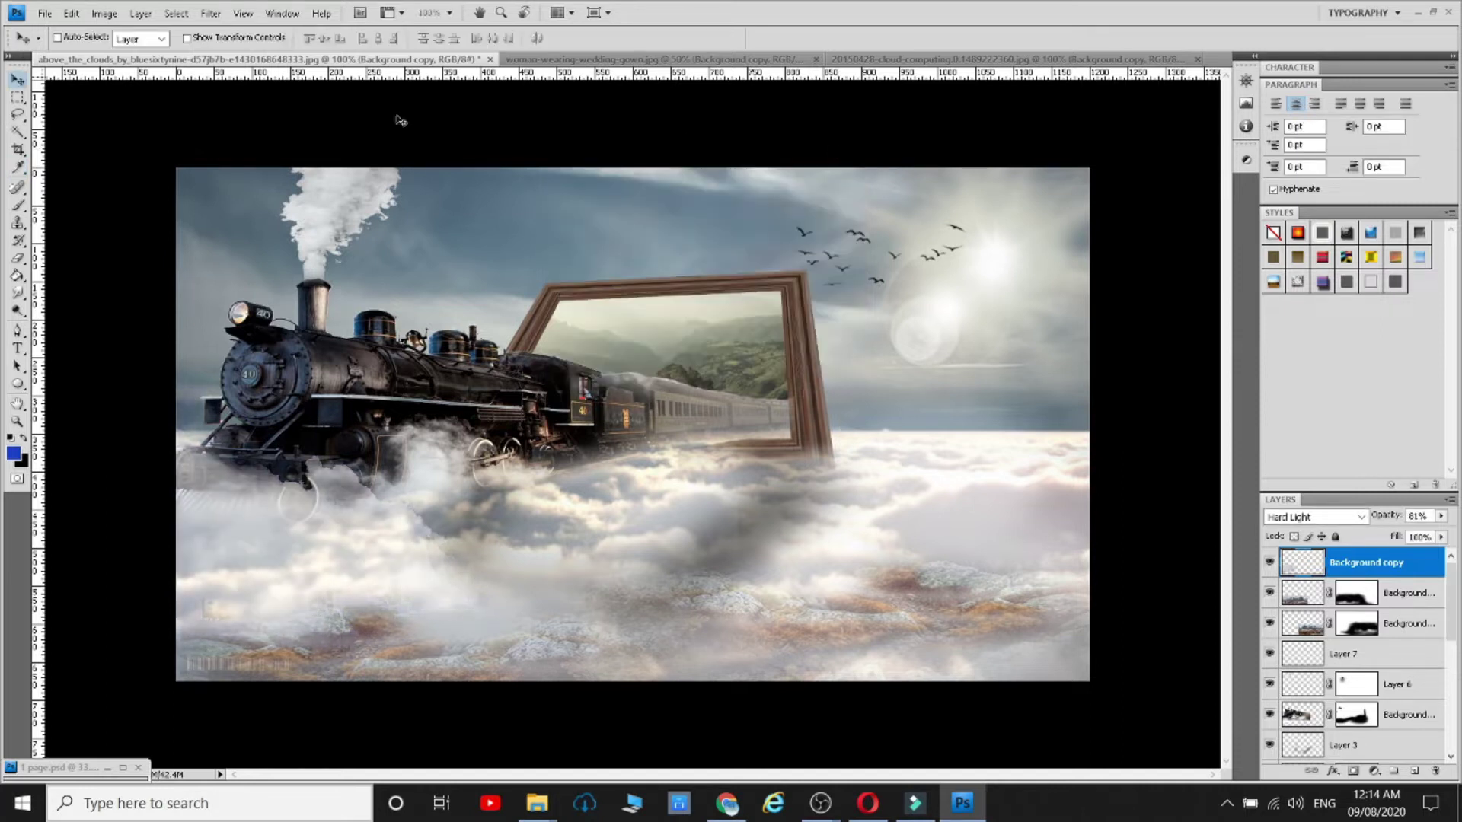
- Fade the clouds below the locomotive further using a large eraser at 9% opacity and 19% flow
click(18, 259)
right_click(558, 293)
click(670, 330)
key(Return)
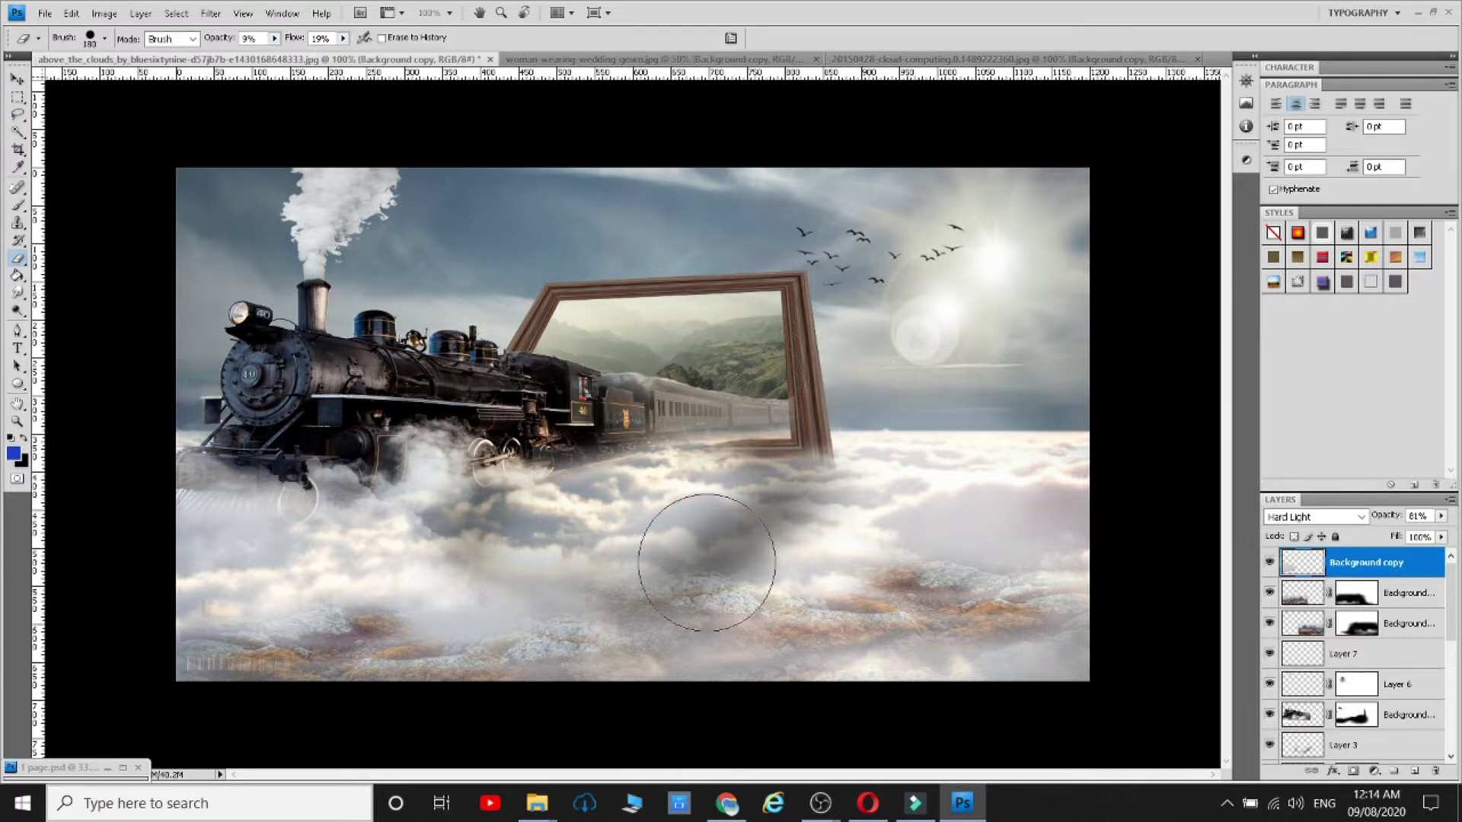
drag(1396, 756, 1410, 640)
key(ctrl+t)
key(Escape)
key(l)
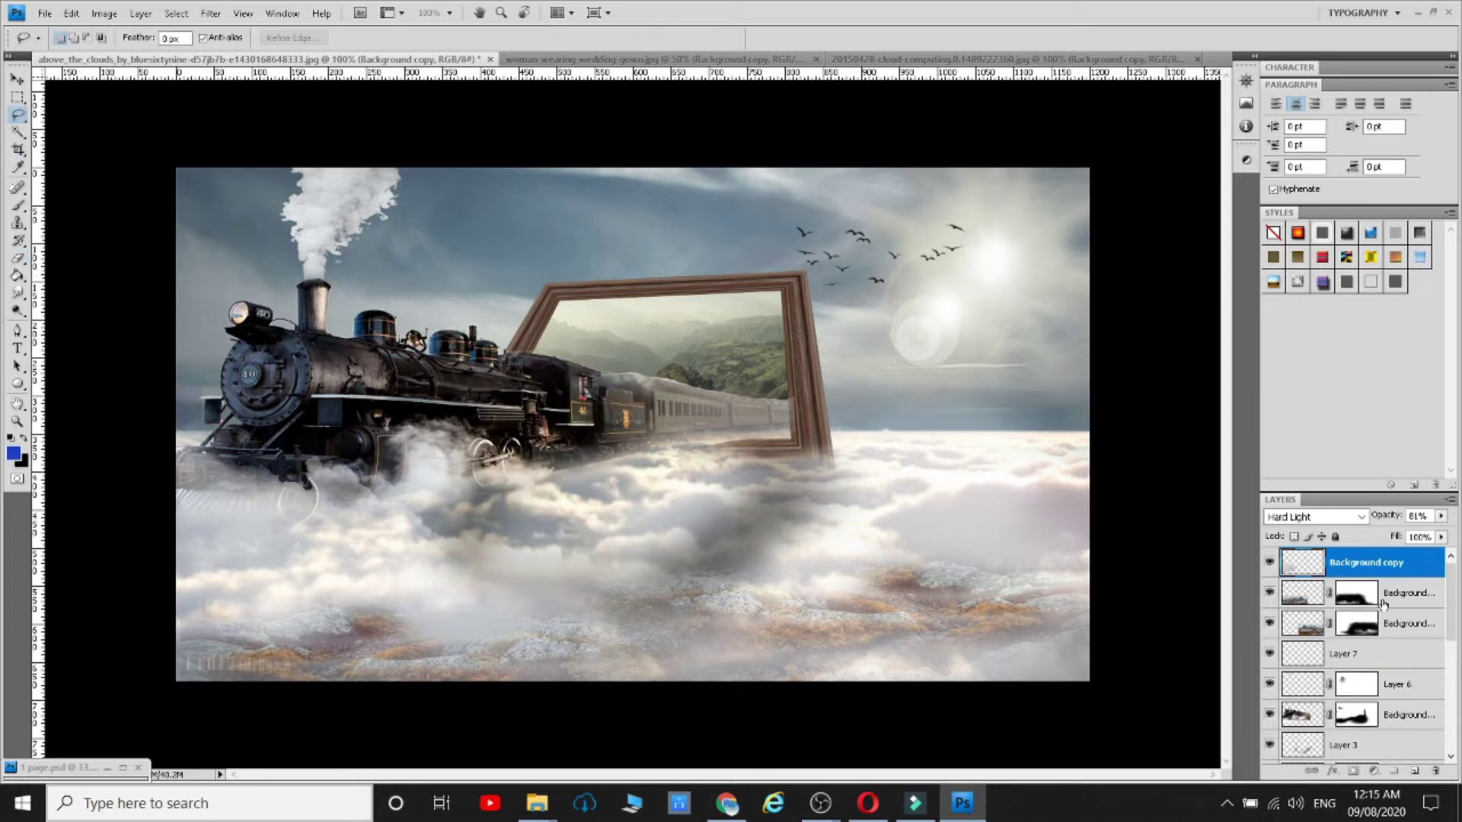
- Duplicate the left rocky landscape layer, rotate and shrink the copy, and place it below the locomotive's front
click(1391, 602)
key(ctrl+j)
right_click(509, 370)
click(581, 512)
right_click(542, 433)
click(605, 618)
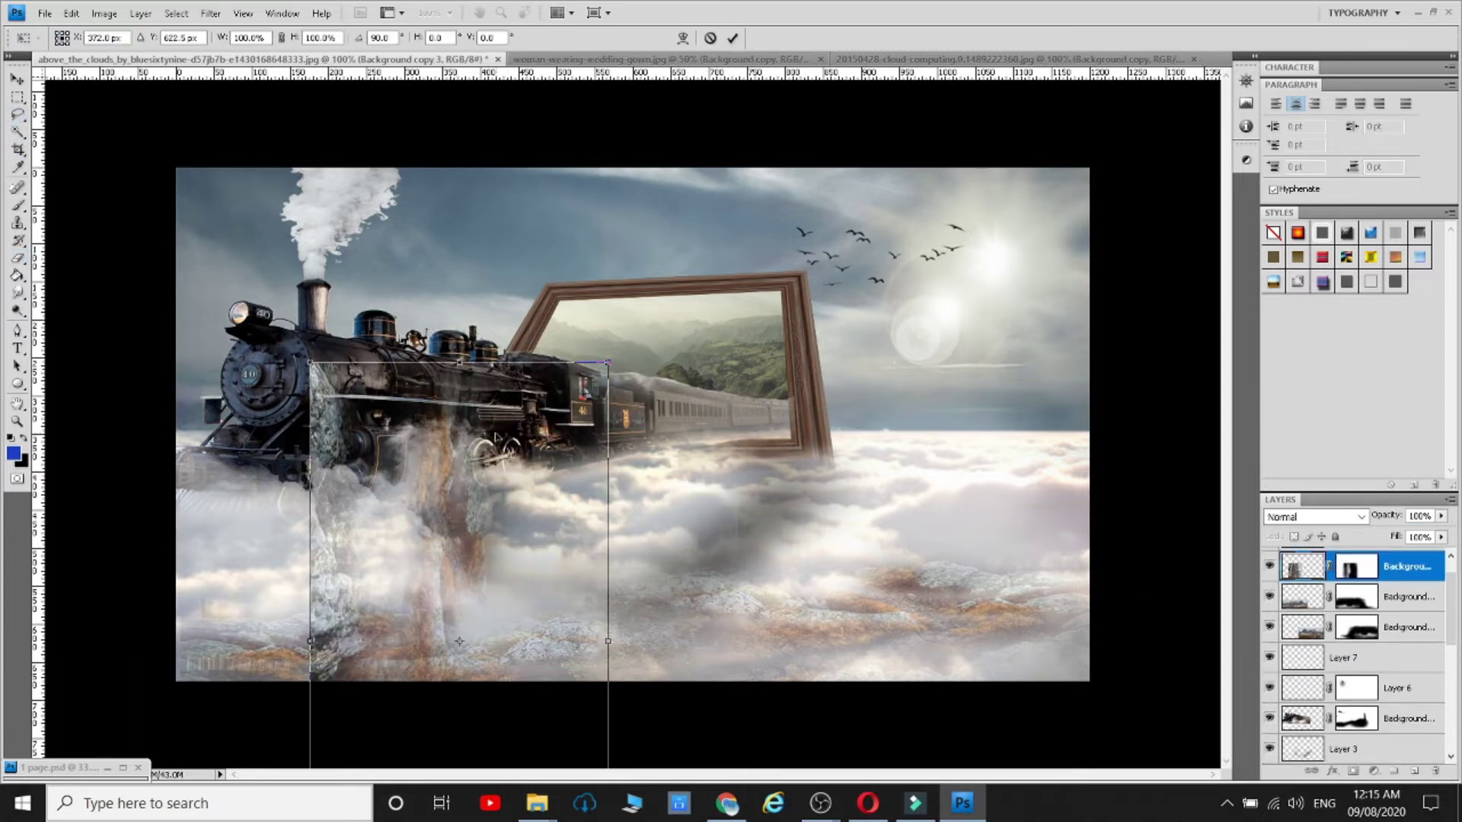
drag(509, 300, 359, 761)
drag(472, 609, 577, 470)
drag(423, 408, 581, 566)
drag(602, 594, 520, 478)
drag(515, 539, 519, 581)
drag(777, 404, 549, 499)
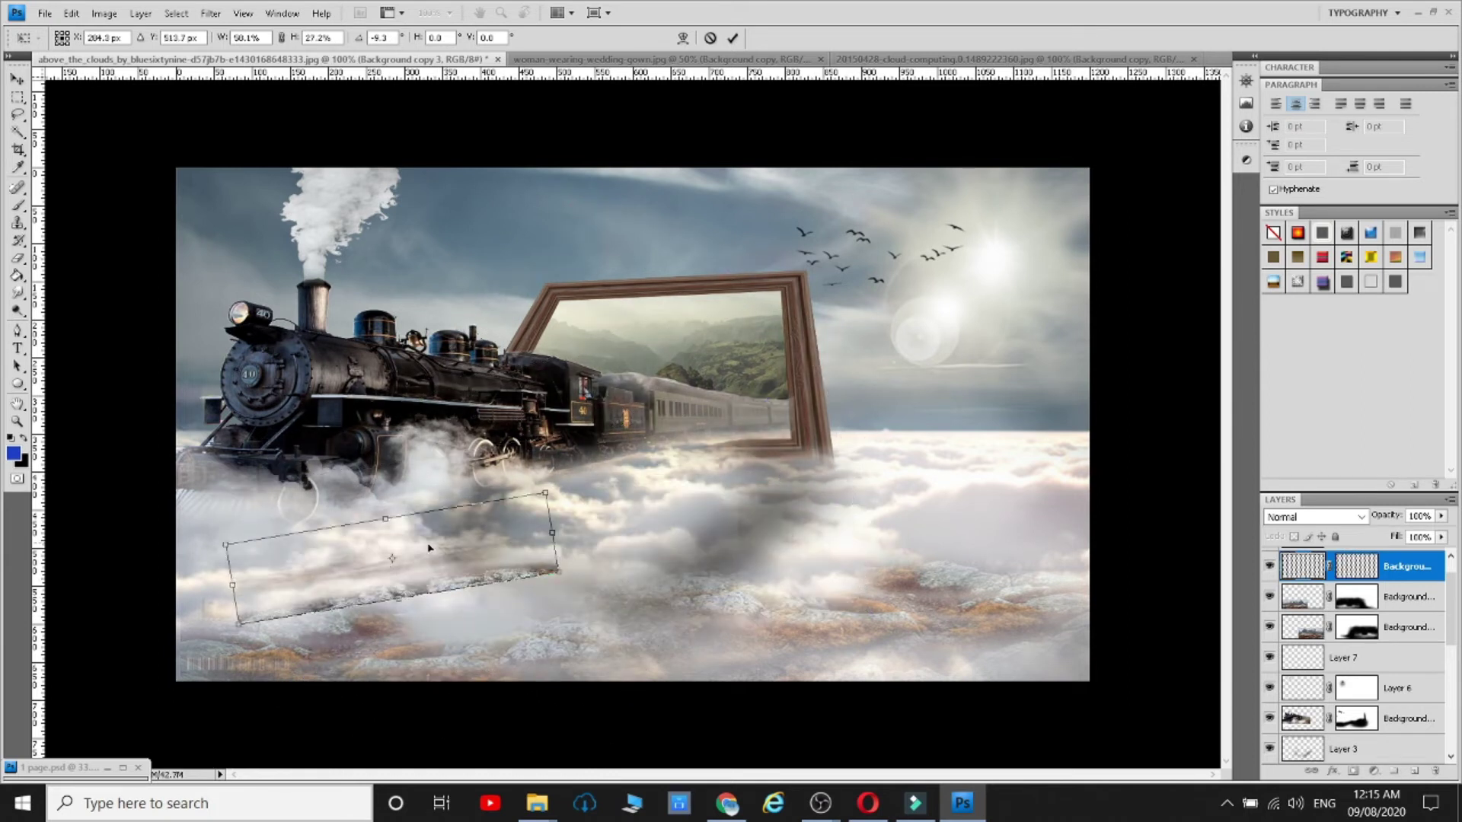
drag(431, 548, 329, 522)
key(Return)
key(l)
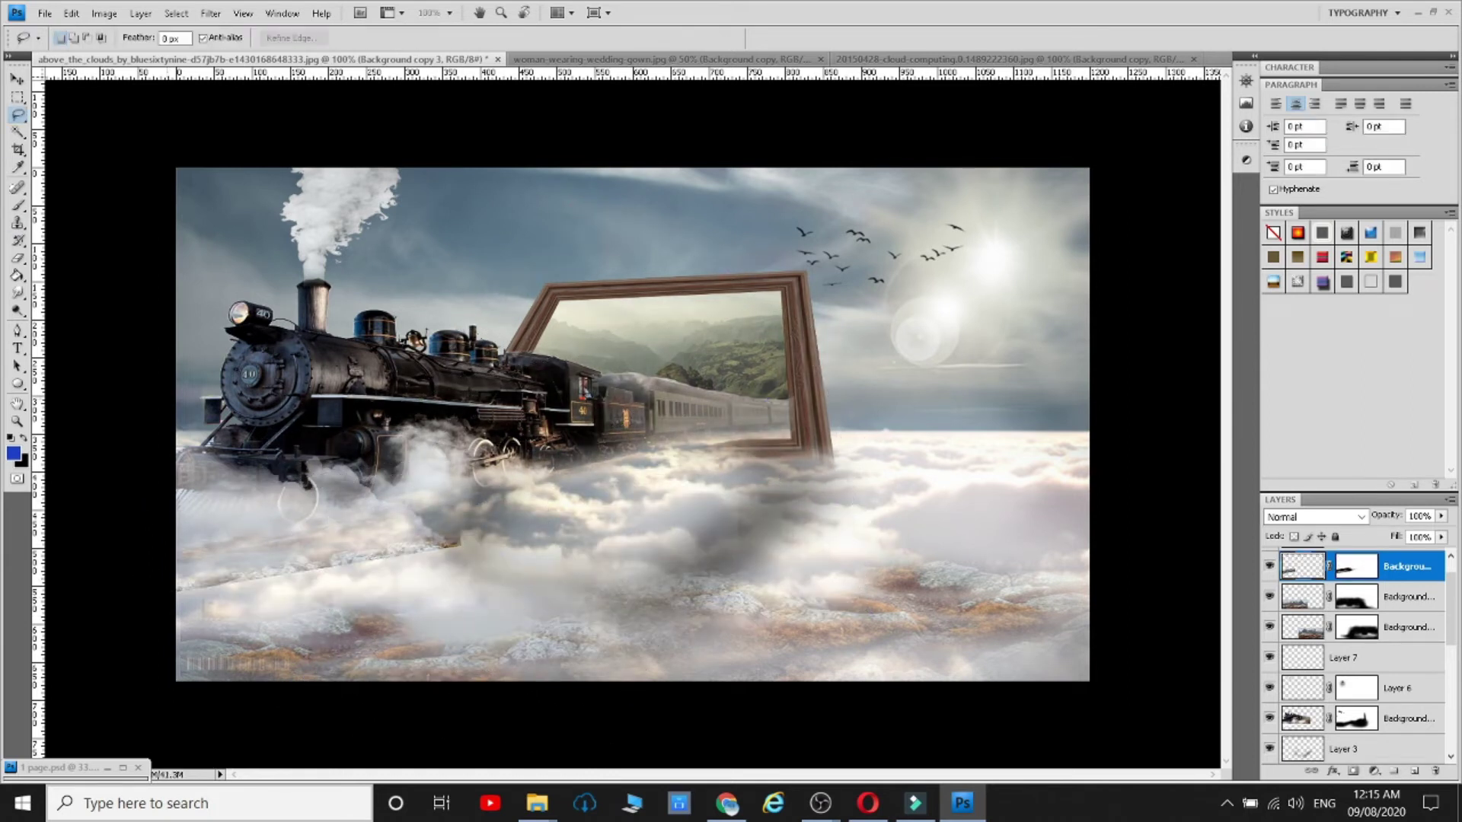
- Transform the small rock copy again, reshaping and laying it over the rocks in the lower left
right_click(314, 518)
click(398, 656)
drag(296, 599, 296, 678)
drag(462, 572, 468, 572)
drag(355, 576, 336, 532)
drag(473, 535, 465, 585)
drag(320, 549, 323, 563)
key(Return)
key(e)
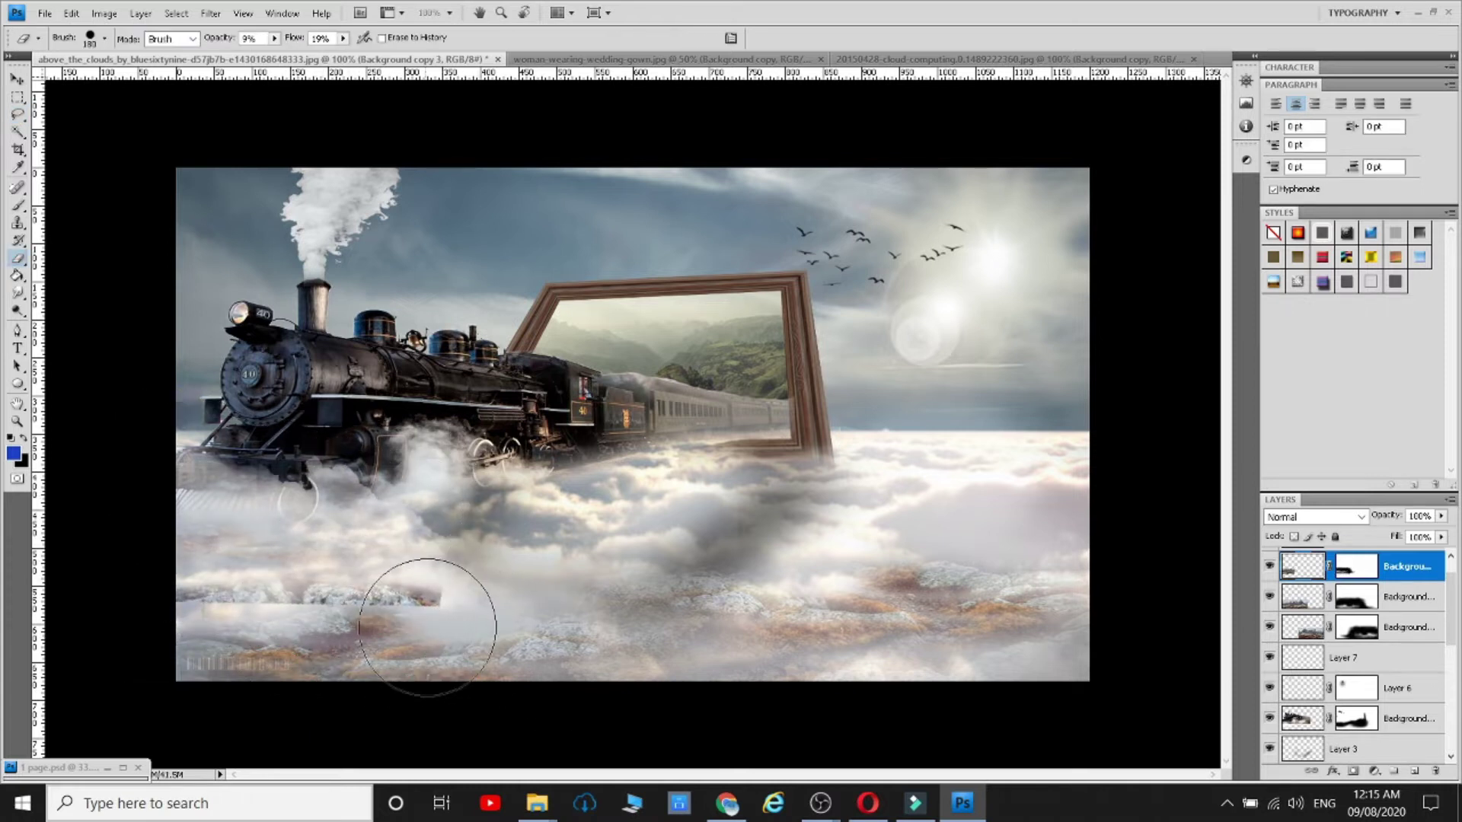
- Paint white over the lower left rock copy with a large soft brush at 35% opacity to fade it into mist
right_click(495, 597)
drag(525, 592, 560, 592)
mouse_move(313, 602)
mouse_down()
mouse_move(404, 595)
mouse_move(205, 610)
mouse_move(434, 618)
mouse_up()
mouse_move(339, 600)
mouse_down()
mouse_move(455, 597)
mouse_move(302, 596)
mouse_move(274, 604)
mouse_move(322, 605)
mouse_move(233, 616)
mouse_move(170, 595)
mouse_move(298, 604)
mouse_move(555, 586)
mouse_up()
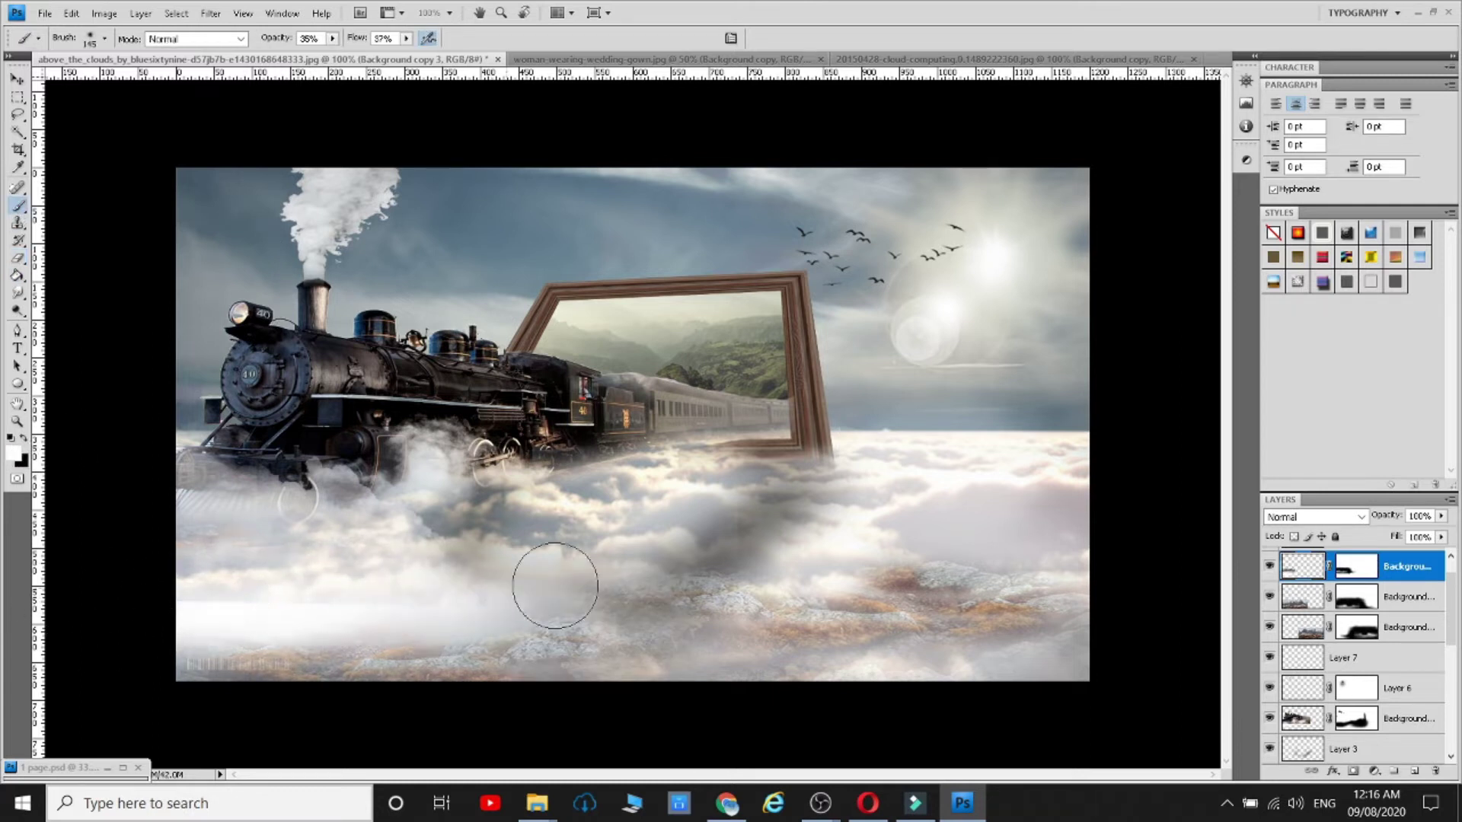
mouse_move(219, 594)
mouse_down()
mouse_move(426, 598)
mouse_move(354, 669)
mouse_move(591, 629)
mouse_up()
- Hide the small rock copy and make the layer mask of the original right-hand rocky landscape active
click(1270, 566)
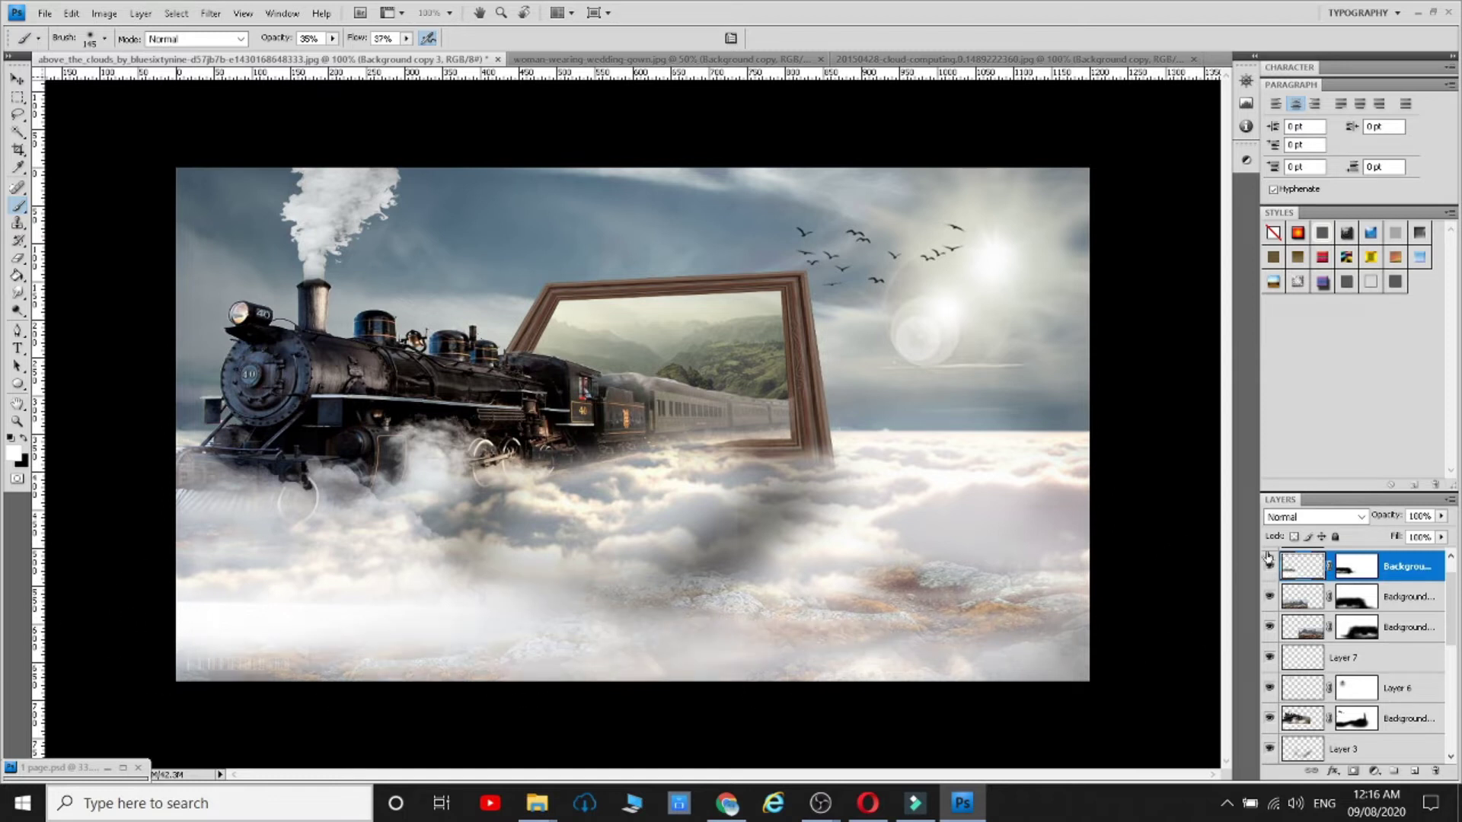
click(17, 79)
click(1409, 596)
click(1370, 629)
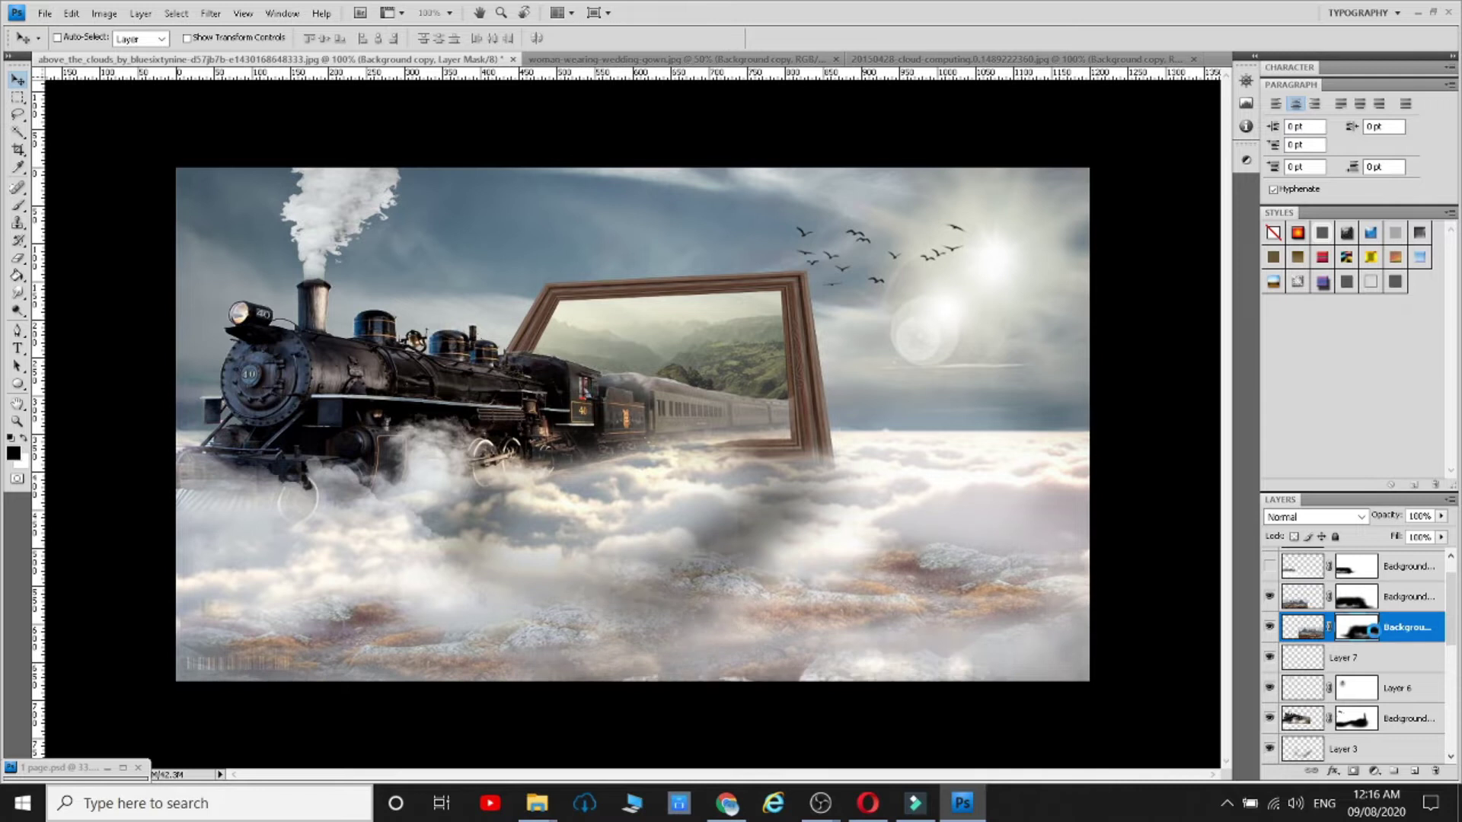
- Move the selected bride from the wedding gown photo into the train composition and flip her horizontally
click(696, 61)
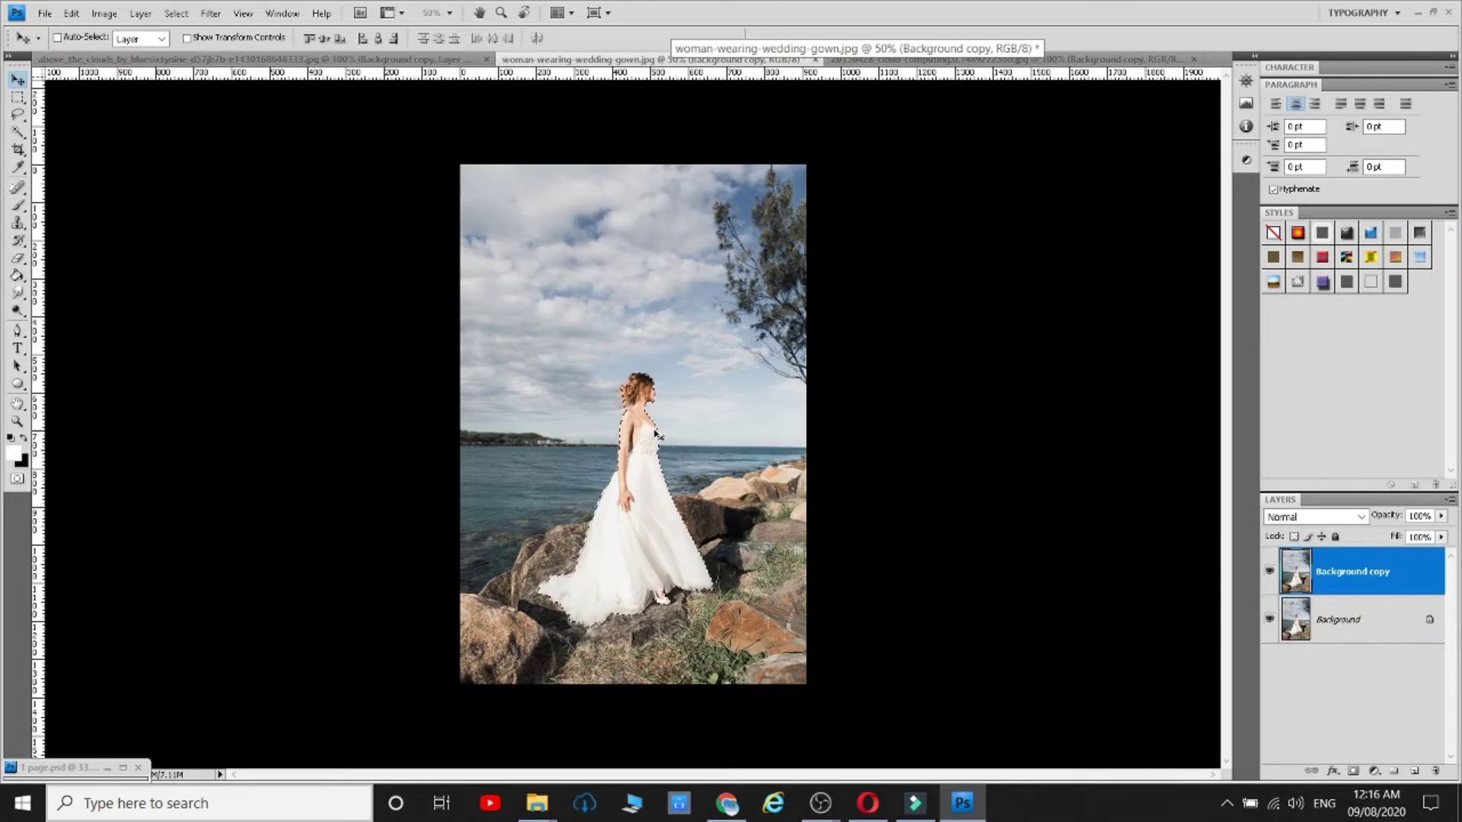
drag(284, 66, 690, 525)
key(ctrl+t)
right_click(720, 392)
click(810, 621)
- Scale the bride down and stand her on the rocks in the lower right of the composition
drag(842, 337, 750, 458)
drag(704, 525, 847, 359)
drag(905, 293, 773, 484)
mouse_move(707, 581)
mouse_down()
mouse_move(881, 503)
mouse_move(934, 498)
mouse_up()
key(Return)
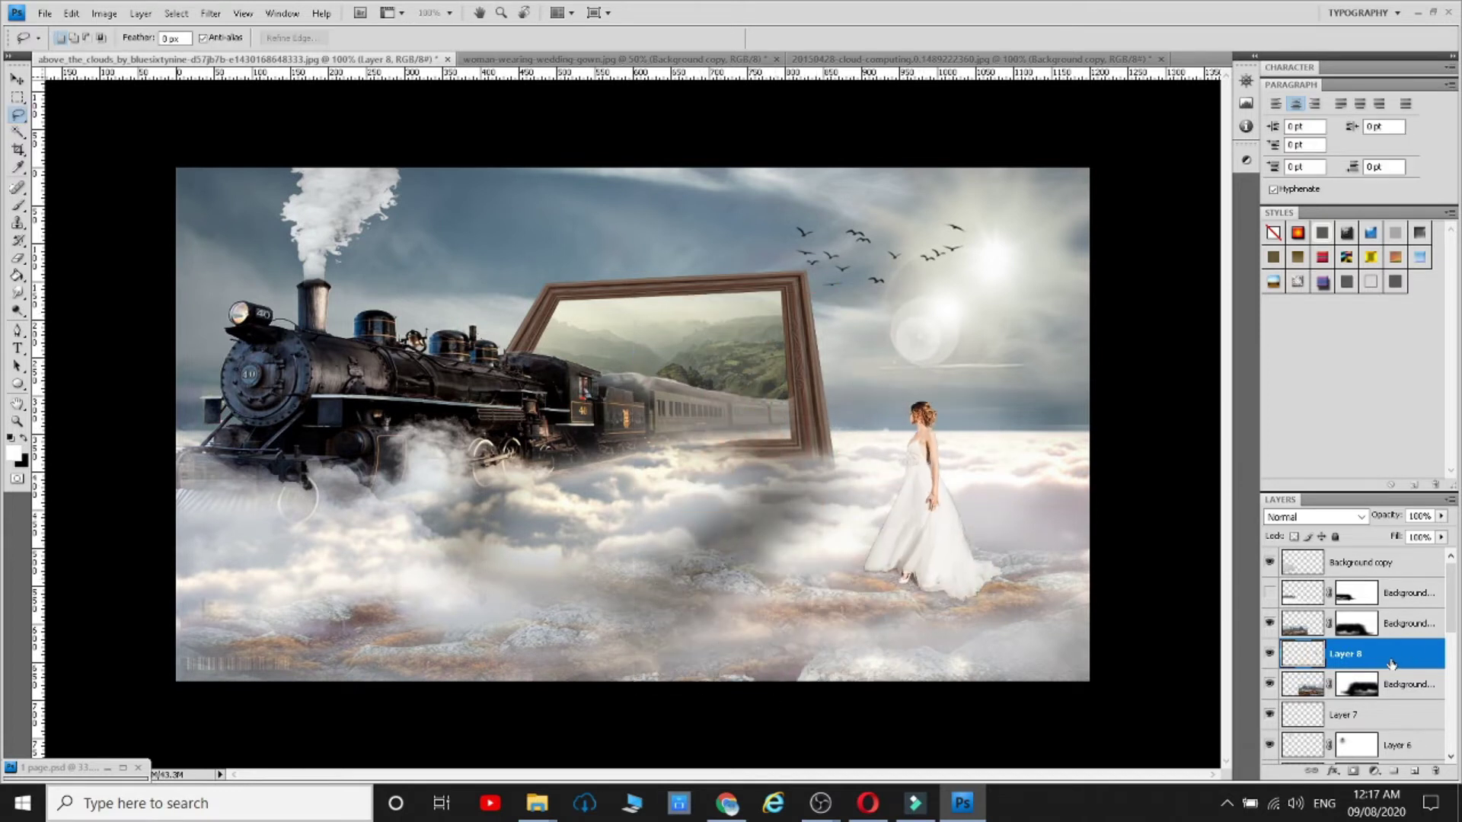
- Bring the bride's layer to the top of the layer stack and scale her slightly smaller
drag(1346, 654, 1350, 567)
key(ctrl+t)
drag(1004, 401, 995, 415)
key(Return)
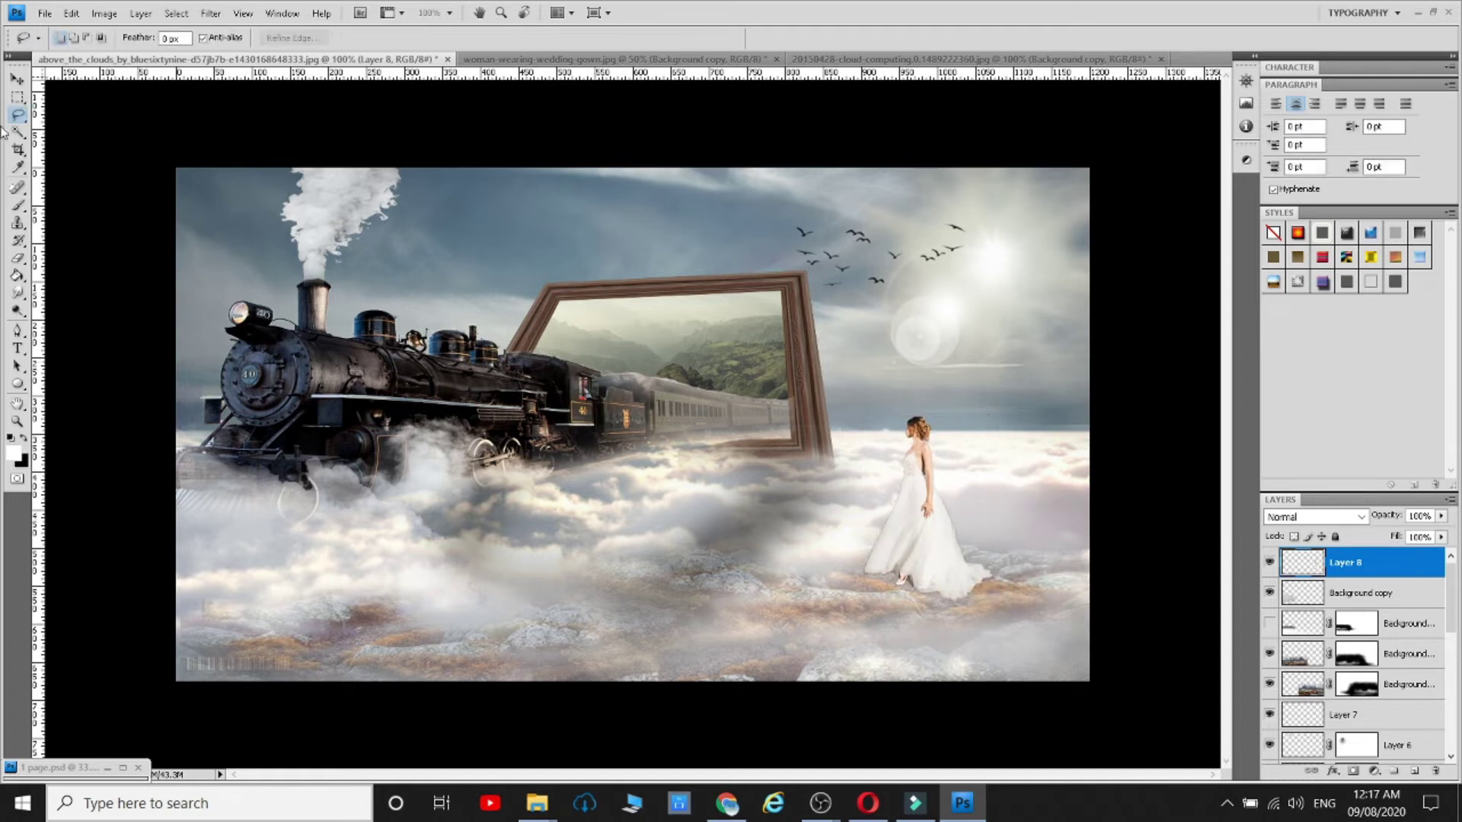
- Add a layer mask to the bride's layer and soften the lower edges of her dress with a 60 px black brush
click(16, 207)
click(1353, 772)
right_click(980, 470)
click(1005, 507)
click(953, 513)
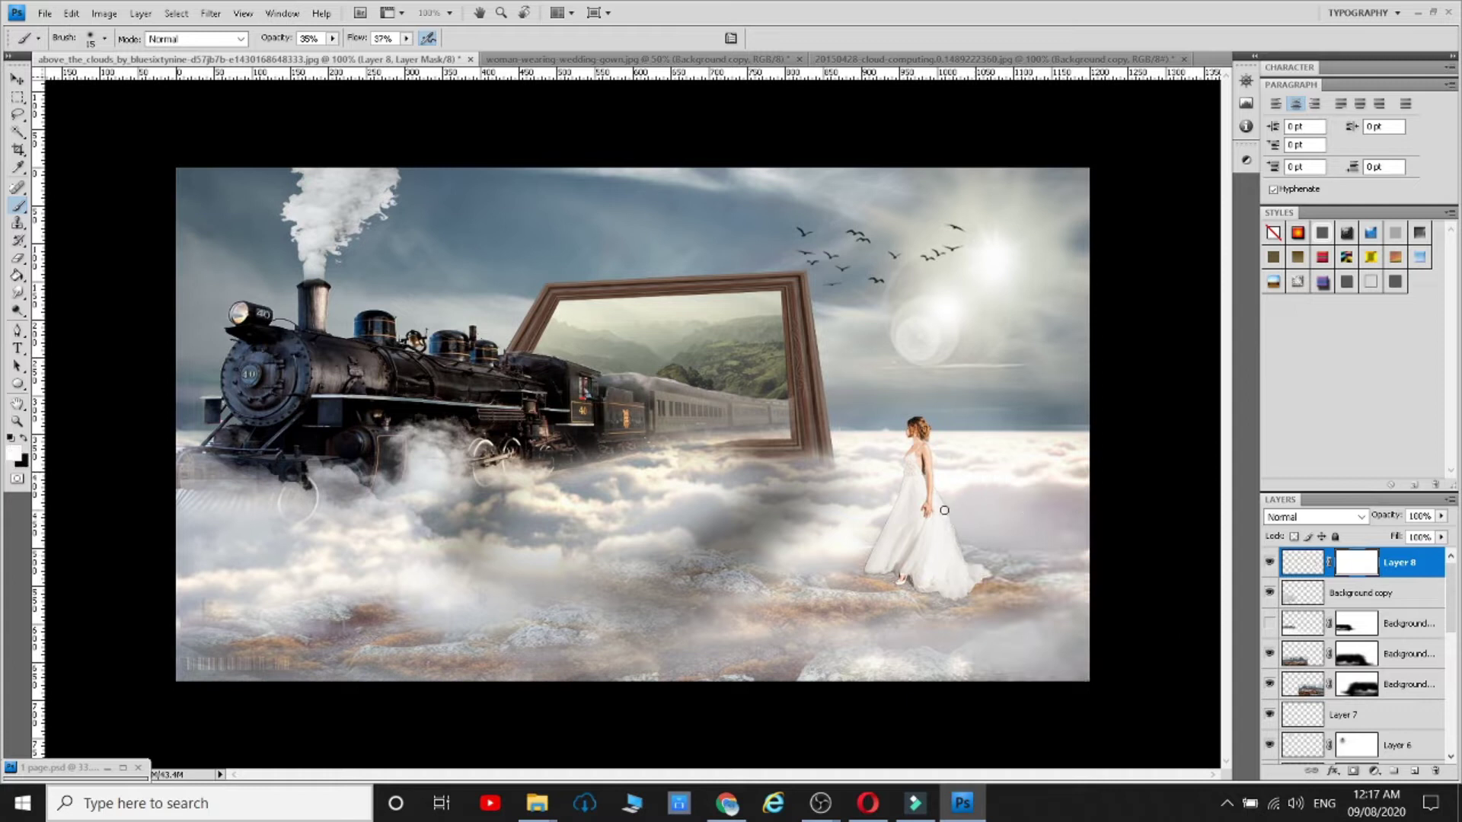
right_click(962, 569)
text(60)
key(Return)
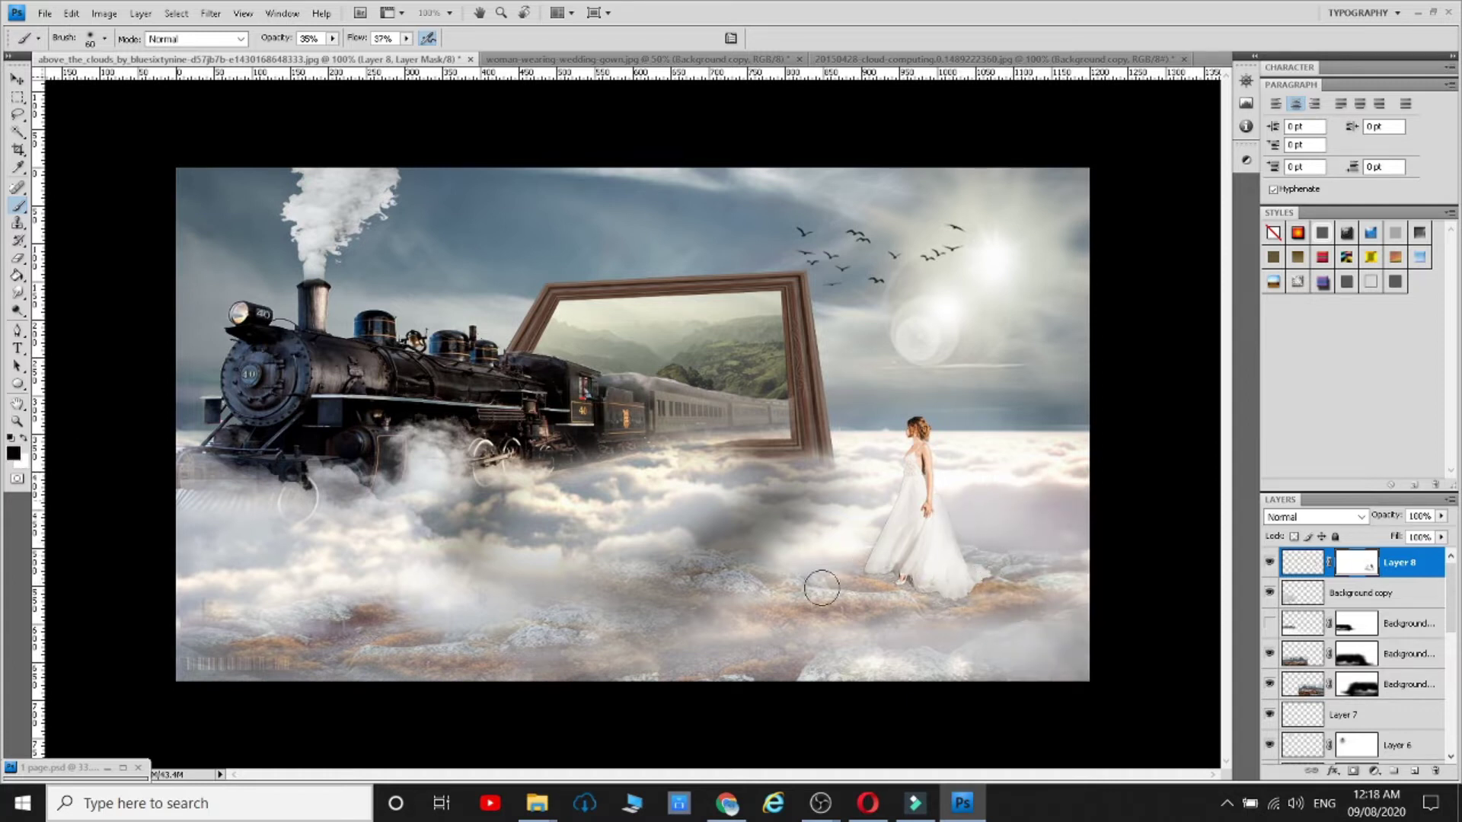
- Restore over-masked parts of the bride's dress with a 15 px white brush
key(x)
right_click(908, 486)
text(15)
key(Return)
- Duplicate the bride's layer, flip the copy vertically and place it beneath her feet
drag(1413, 566, 1415, 772)
click(17, 114)
right_click(909, 412)
click(969, 555)
right_click(943, 461)
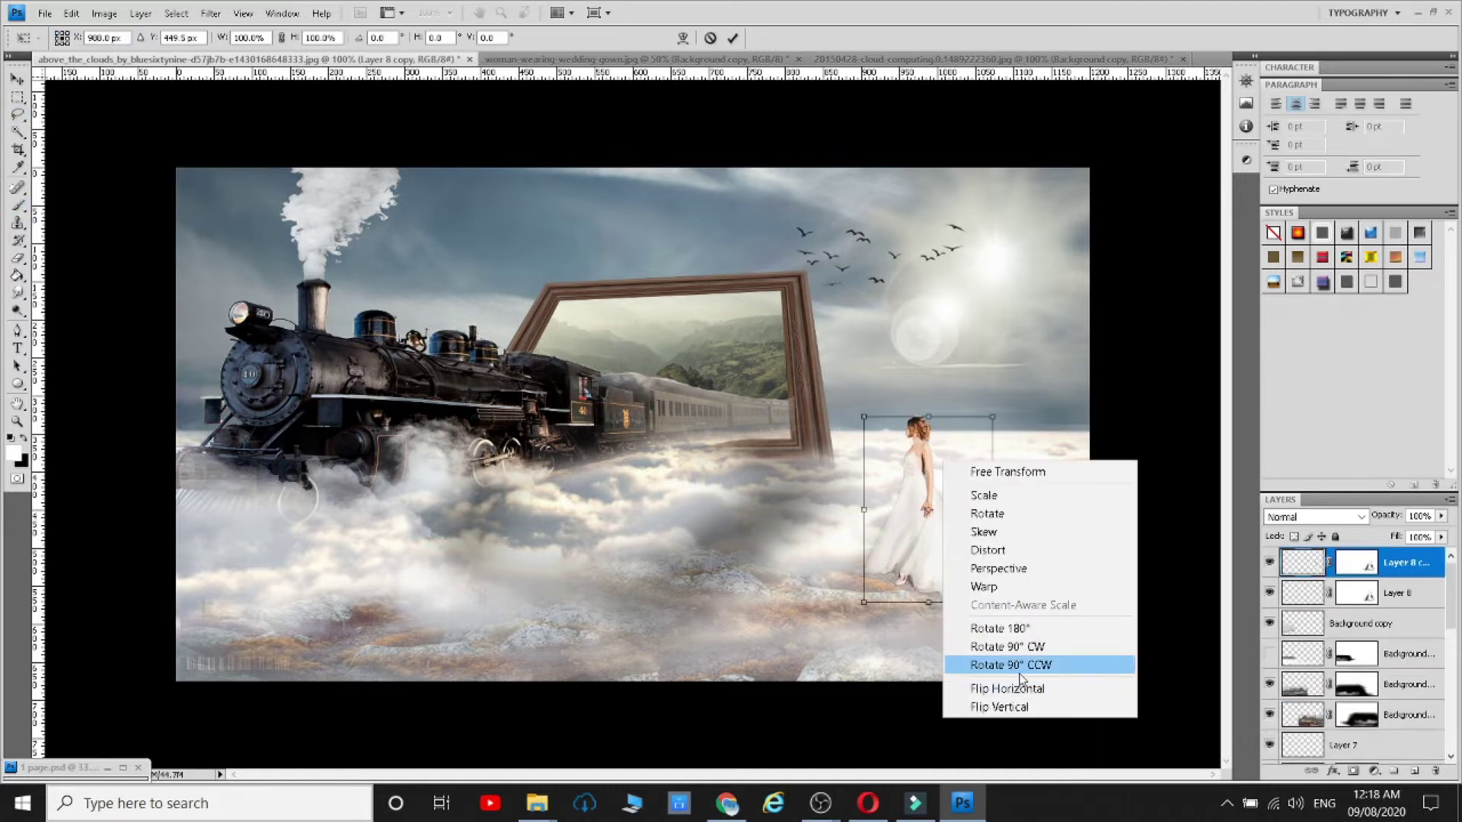
click(1017, 707)
drag(943, 487, 935, 532)
- Reshape the flipped copy so it meets her hem and slants down over the rocks toward the lower left like a cast shadow
right_click(895, 536)
click(949, 388)
drag(984, 649, 932, 652)
drag(855, 729, 784, 629)
drag(902, 551, 985, 597)
drag(904, 631, 914, 618)
key(Return)
- Try to darken the flipped copy of the bride by shifting its Levels input sliders
click(17, 80)
click(105, 13)
mouse_move(118, 59)
click(340, 78)
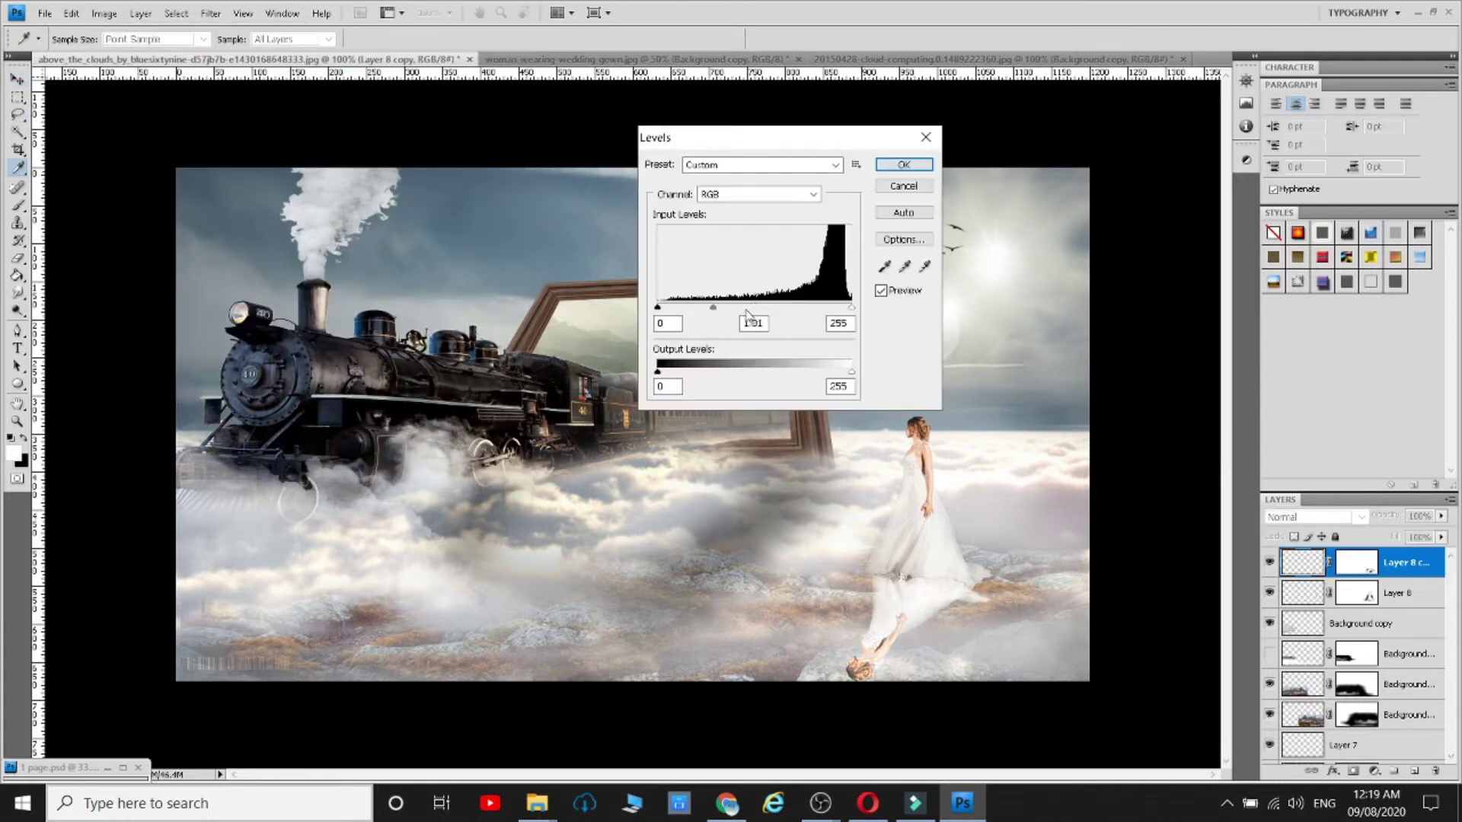
drag(787, 308, 853, 314)
drag(657, 308, 851, 314)
drag(851, 310, 796, 312)
click(851, 309)
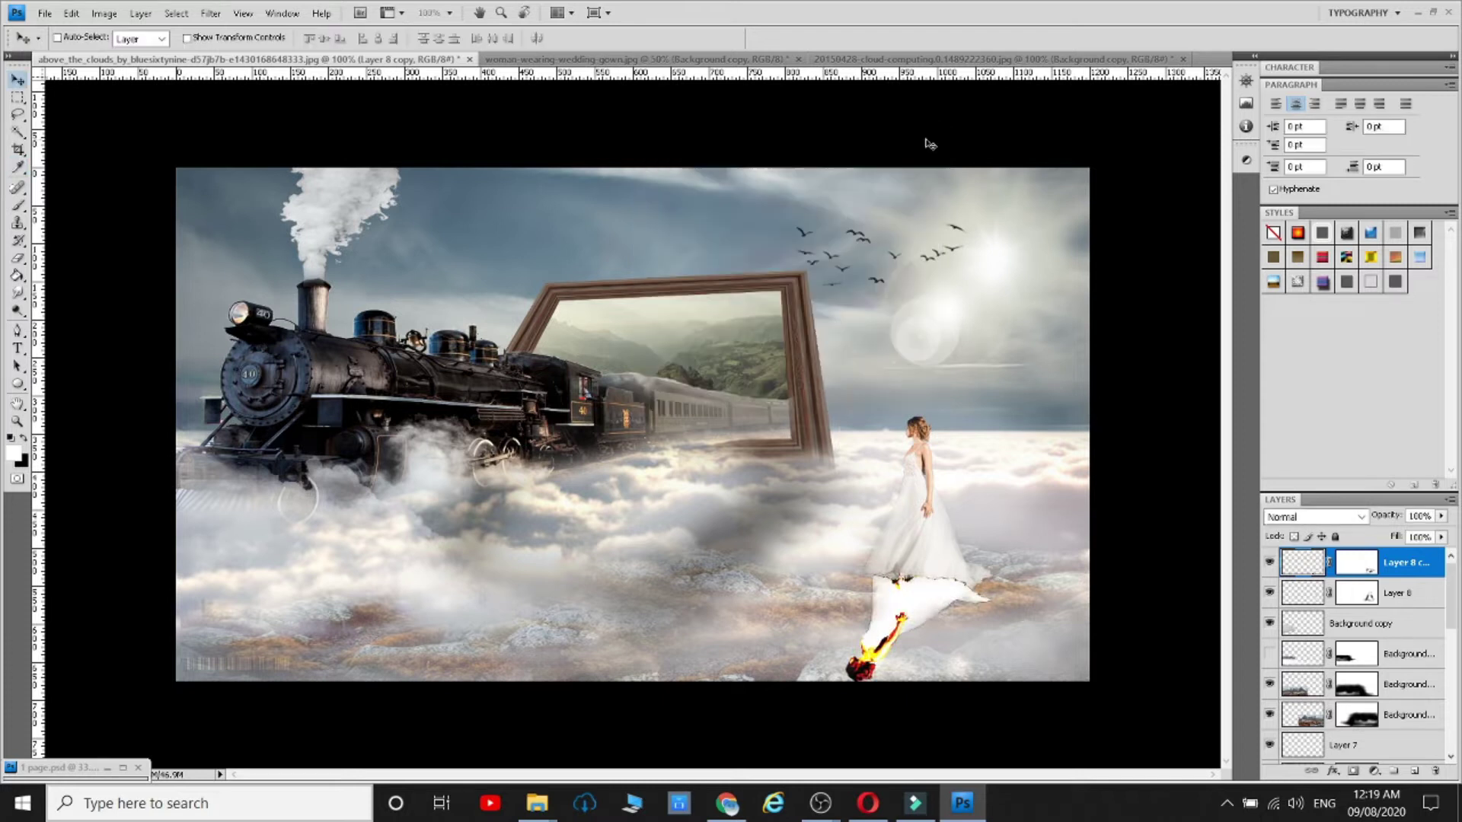
click(926, 137)
key(v)
- Load the flipped copy's outline as a selection, fill it with black and deselect
ctrl+click(1302, 568)
click(17, 206)
click(24, 438)
right_click(923, 569)
click(970, 601)
mouse_move(892, 593)
mouse_down()
mouse_move(815, 651)
mouse_move(909, 588)
mouse_move(828, 619)
mouse_move(905, 635)
mouse_move(999, 588)
mouse_move(834, 655)
mouse_move(945, 610)
mouse_up()
click(17, 275)
click(902, 610)
click(17, 132)
click(558, 631)
key(ctrl+d)
- Apply a Gaussian Blur to the black shadow and lower its layer opacity to 33%
click(210, 13)
mouse_move(293, 167)
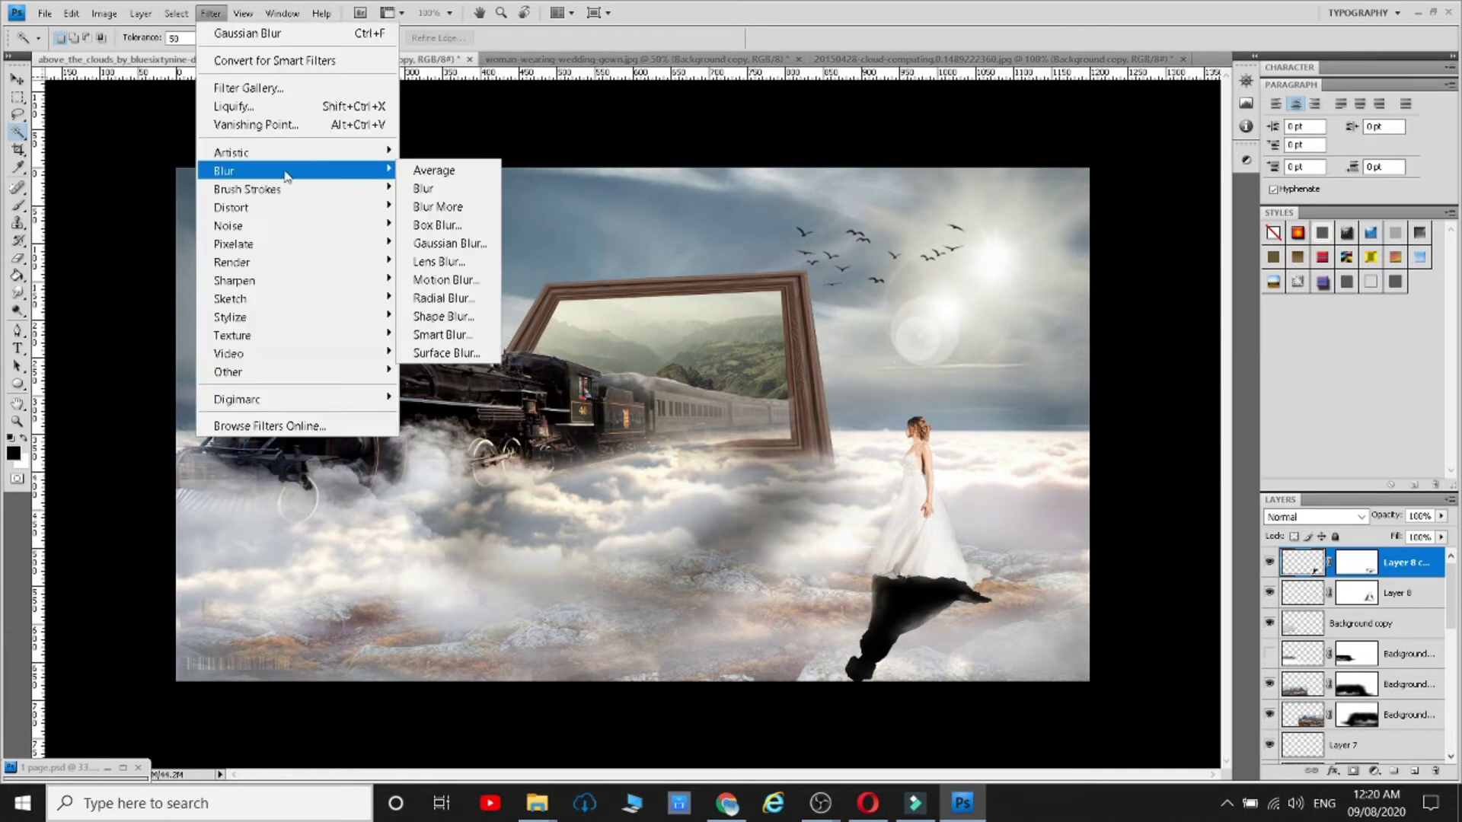
click(472, 239)
drag(1006, 354, 1019, 355)
key(Return)
click(1441, 516)
drag(1441, 535, 1391, 536)
- Skew the shadow farther toward the lower left and shift it to line up with the bride's feet
click(16, 80)
click(18, 97)
right_click(930, 557)
click(984, 699)
right_click(749, 355)
click(815, 432)
drag(841, 688, 819, 690)
drag(895, 618, 889, 630)
key(Return)
- Rotate the shadow by about 10.4° and reposition it under the bride's dress
right_click(991, 550)
click(1041, 690)
drag(1006, 614, 931, 627)
drag(799, 541, 804, 536)
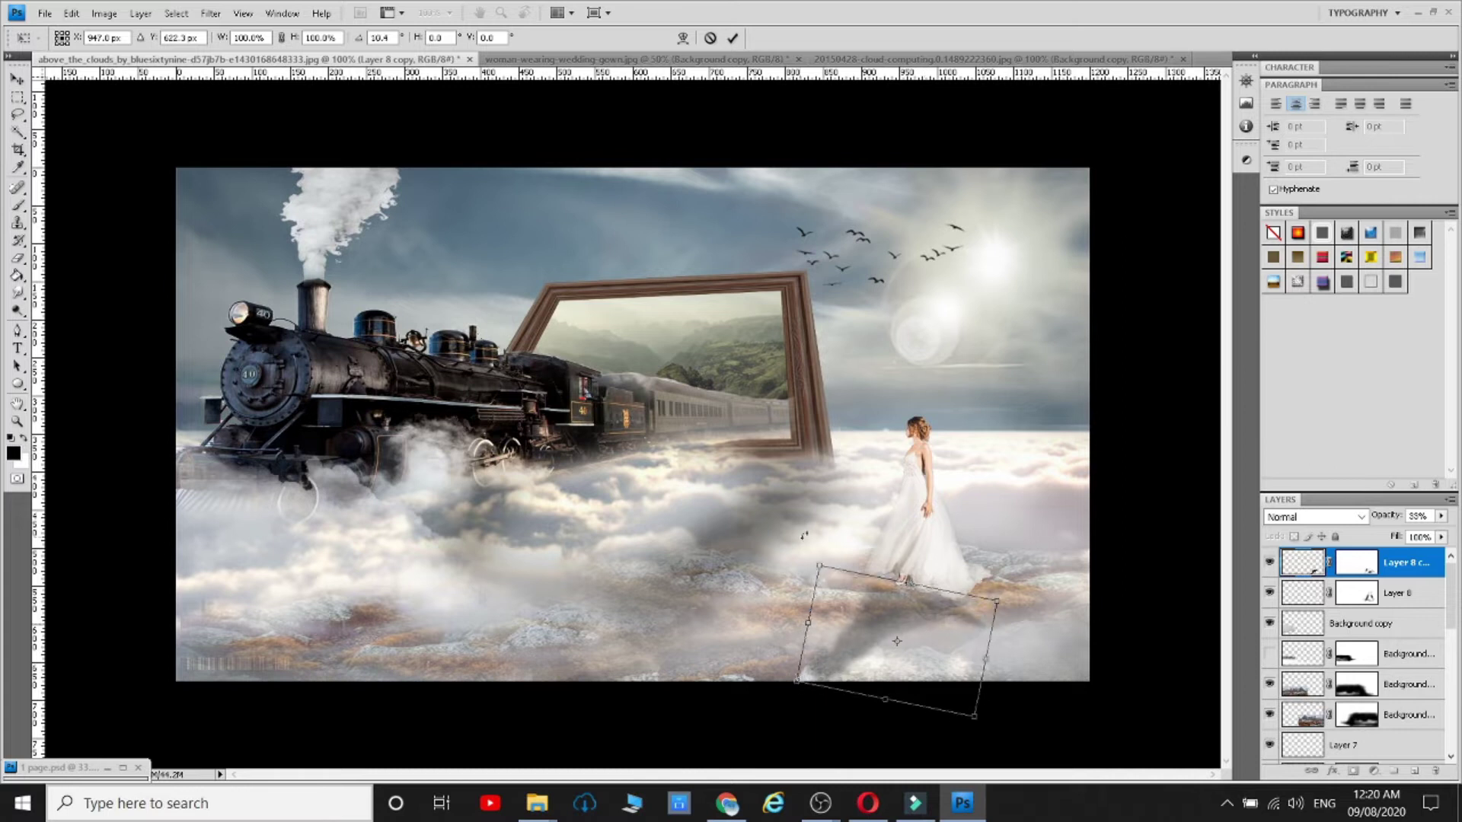
key(Return)
- Lightly erase the shadow where it meets the dress hem with a soft eraser
key(e)
right_click(958, 526)
click(1002, 560)
click(947, 580)
ctrl+click(1310, 565)
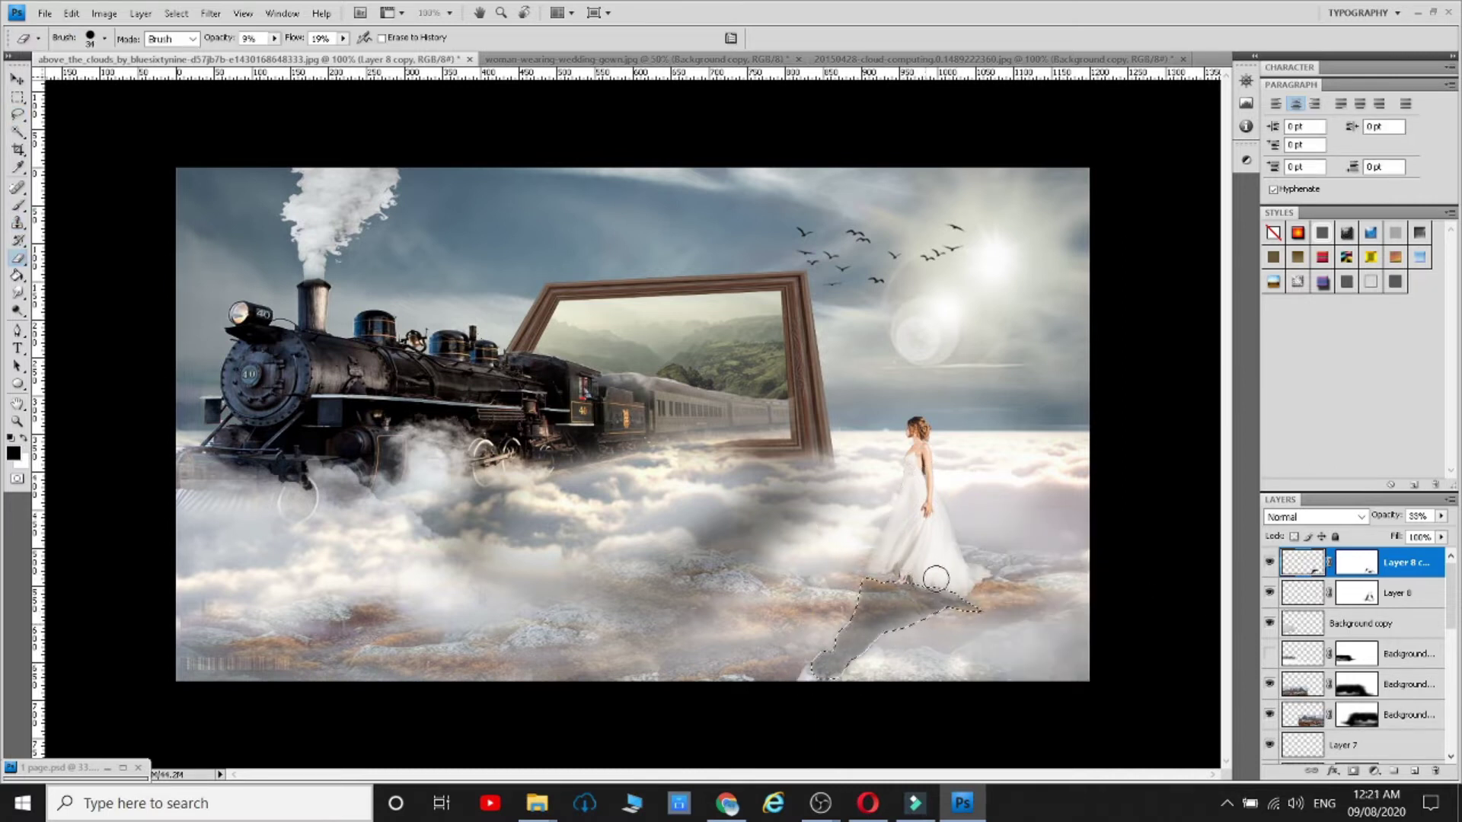
key(ctrl+d)
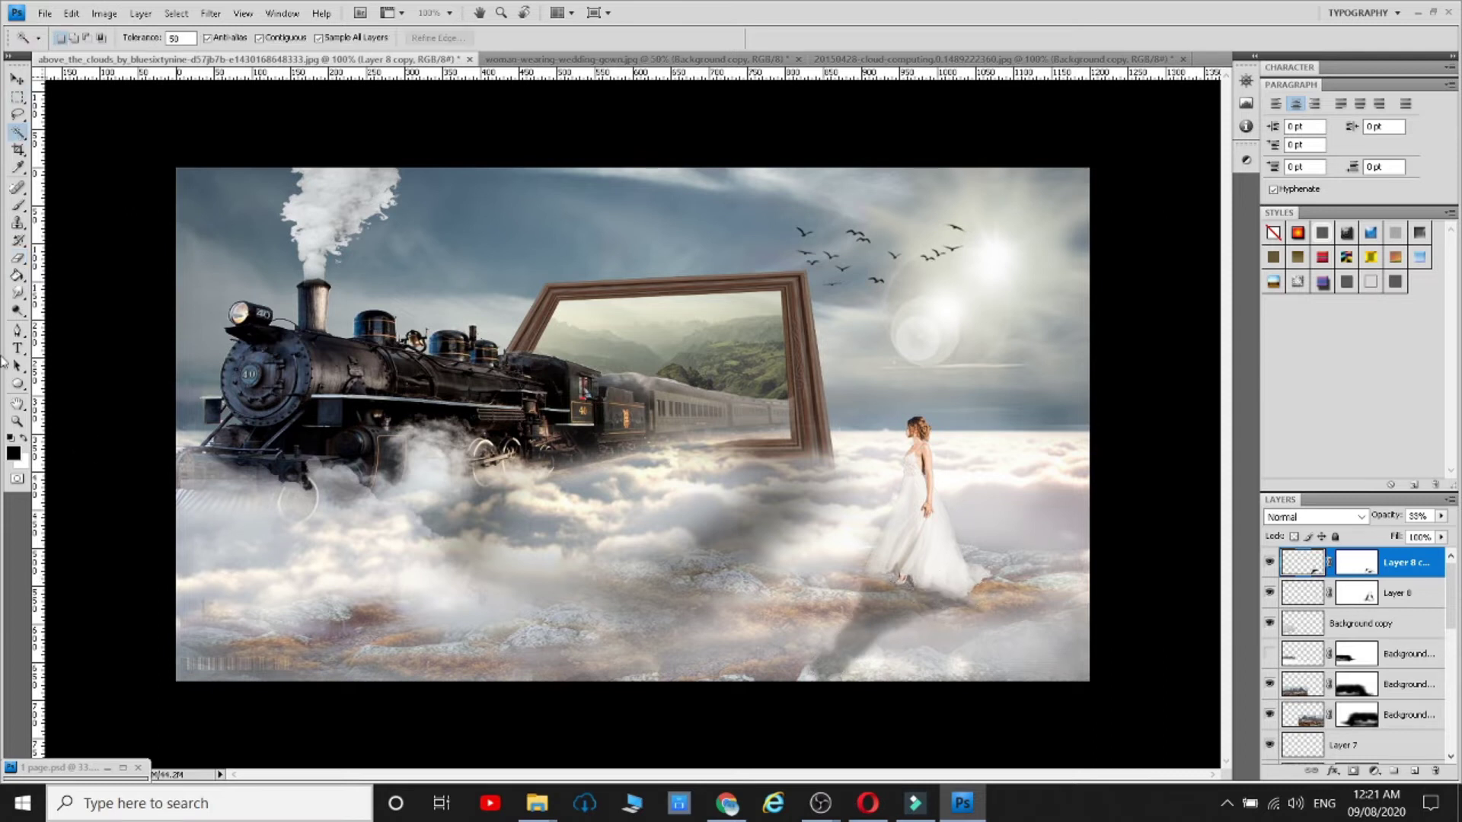
click(17, 98)
right_click(945, 527)
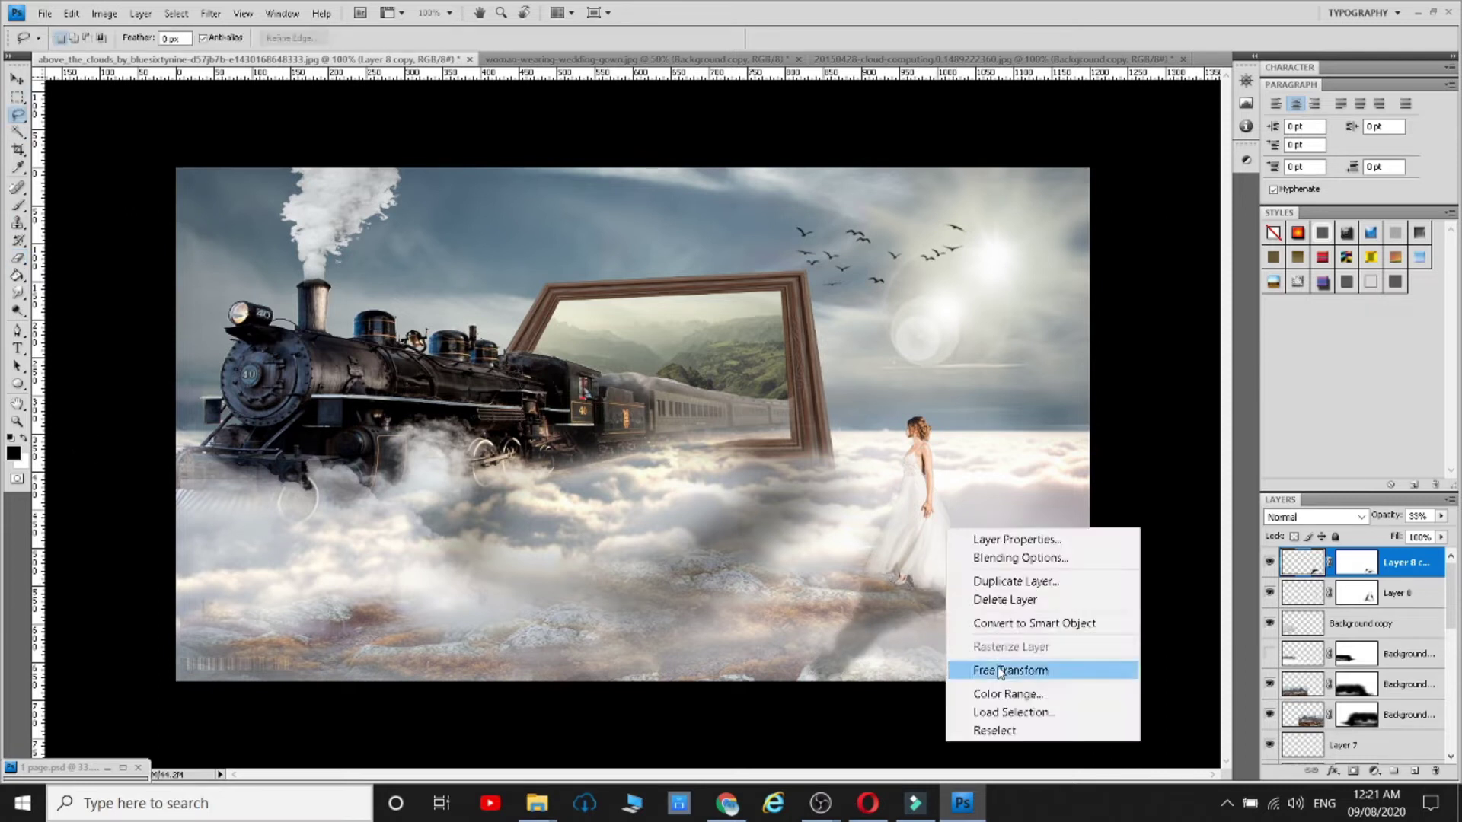
click(1003, 670)
right_click(939, 587)
click(1008, 419)
drag(990, 574, 960, 602)
key(Escape)
- Warp the shadow into a narrower shape that starts under the dress and stretches toward the bottom of the image
right_click(943, 540)
click(983, 685)
right_click(920, 637)
click(964, 505)
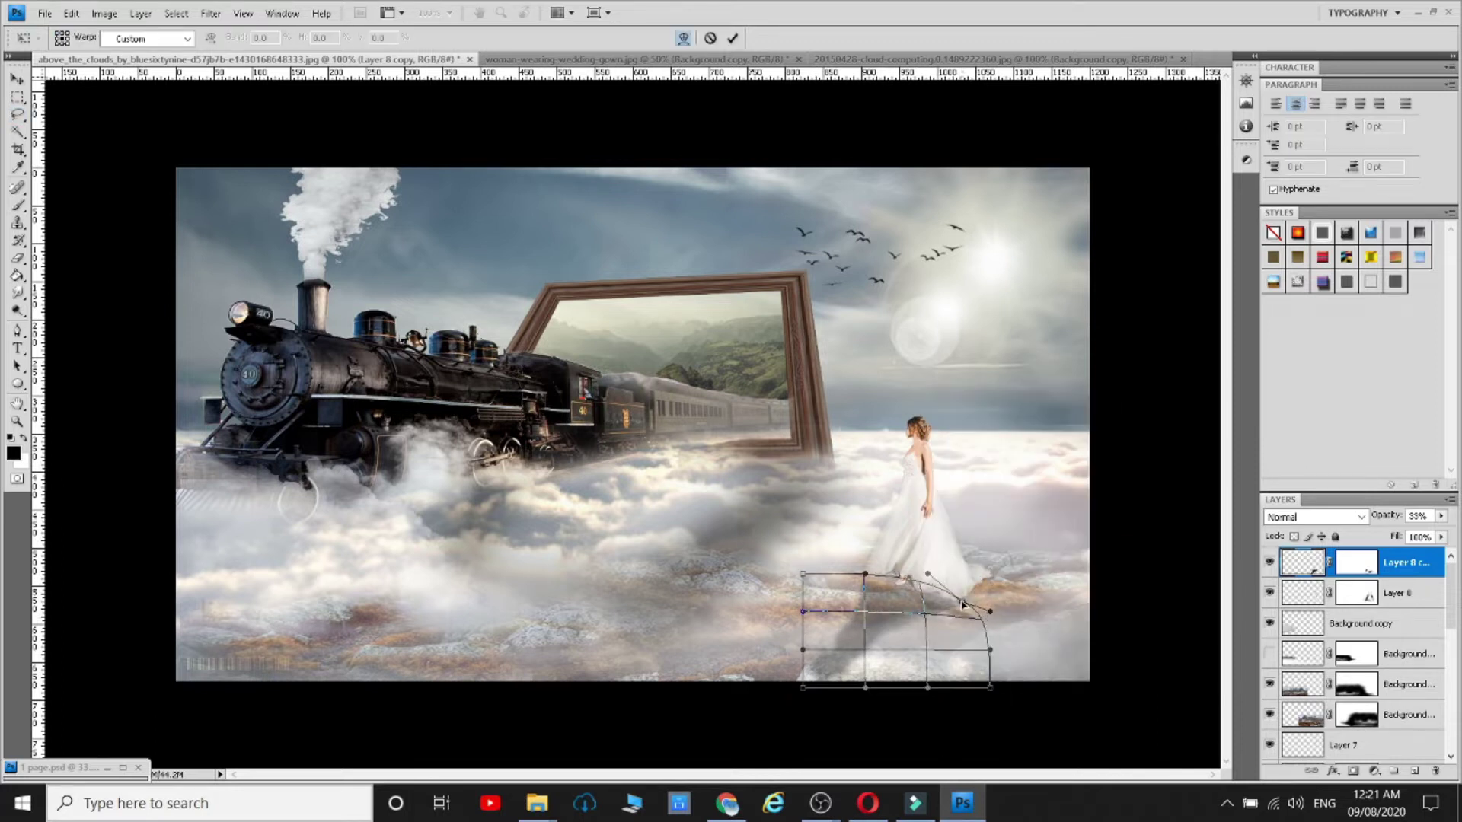
drag(990, 649, 863, 607)
drag(902, 664, 767, 702)
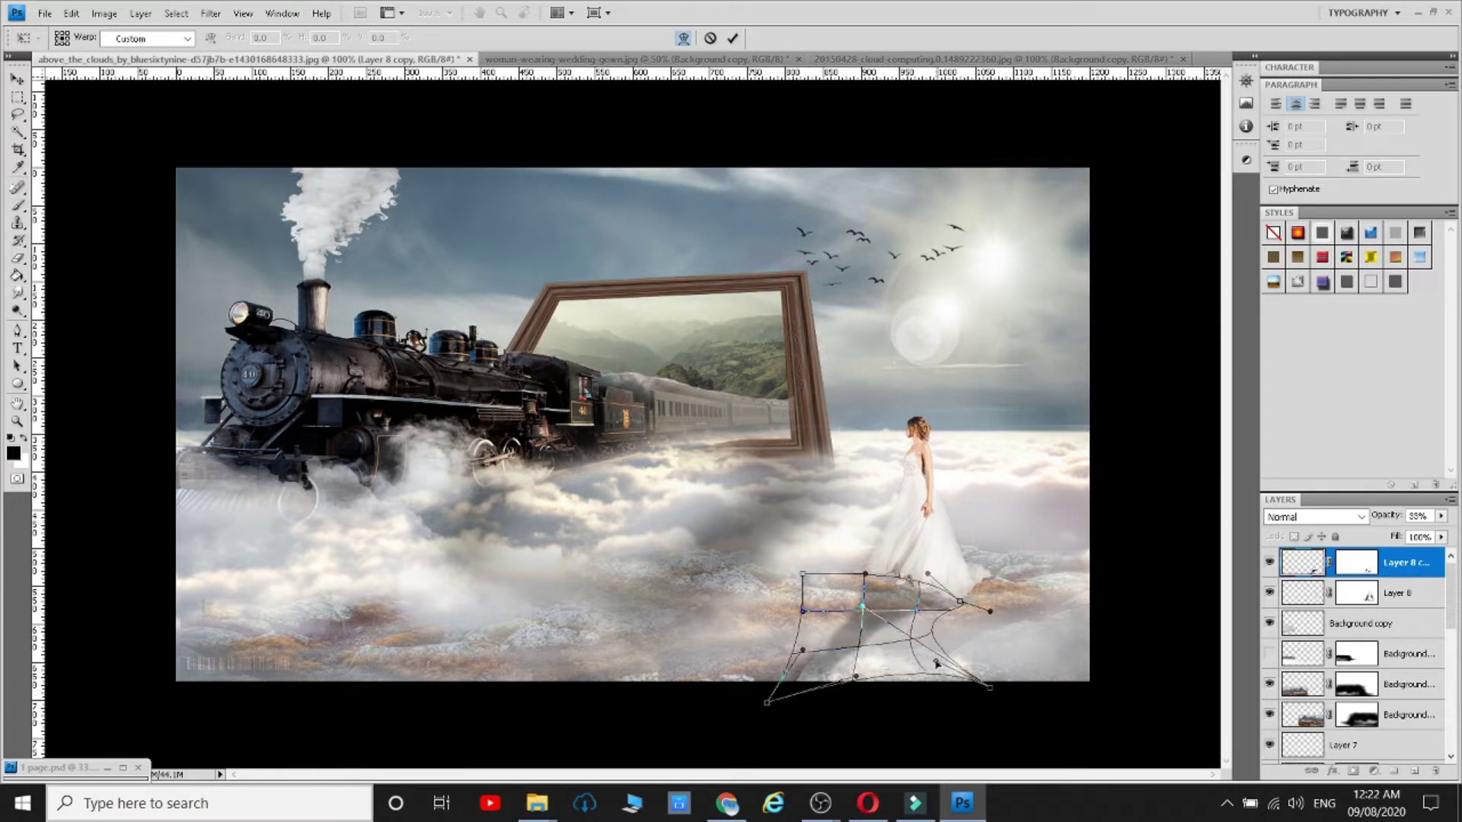
key(Return)
key(l)
click(20, 80)
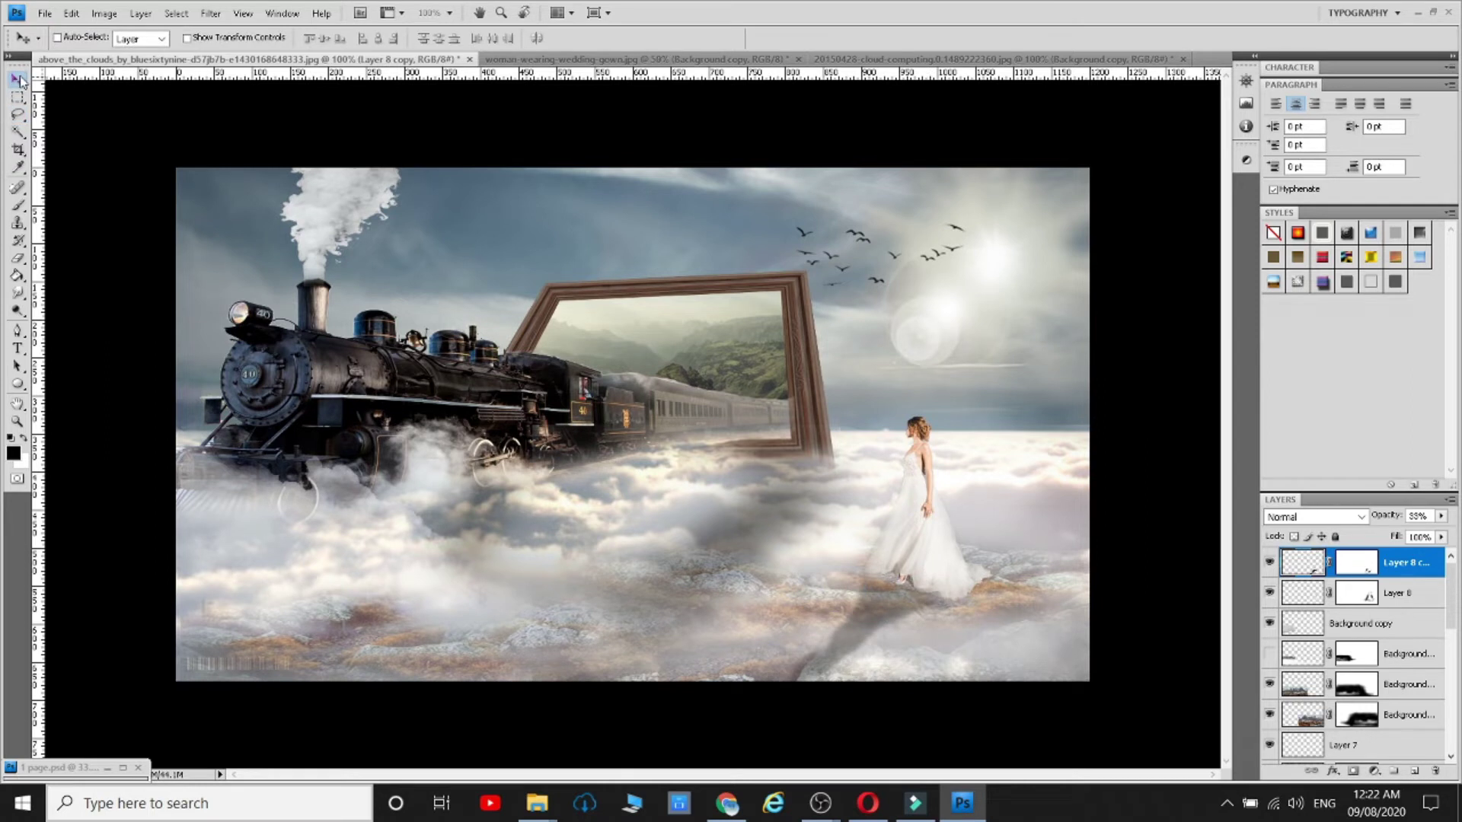
- Darken the midtones of the bride's layer mask with Levels
click(16, 312)
click(1357, 593)
key(x)
click(104, 12)
mouse_move(130, 59)
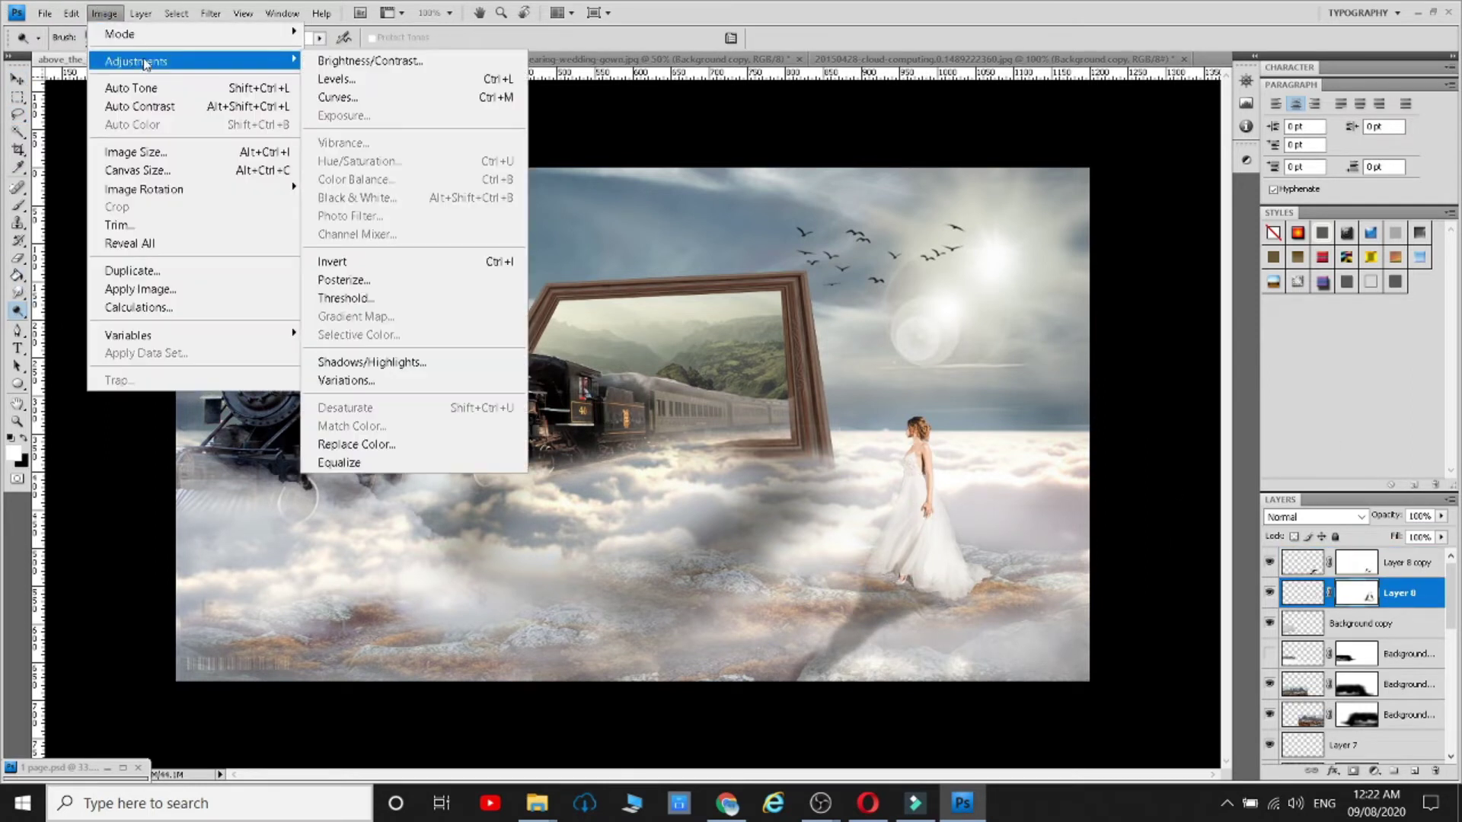
click(328, 85)
drag(716, 314, 767, 315)
key(Return)
- Make the bride's image active and increase her contrast with Levels by slightly pulling in the black and white input points
click(1323, 598)
click(105, 13)
mouse_move(130, 59)
click(328, 85)
drag(658, 308, 664, 308)
drag(851, 307, 847, 316)
click(904, 164)
key(o)
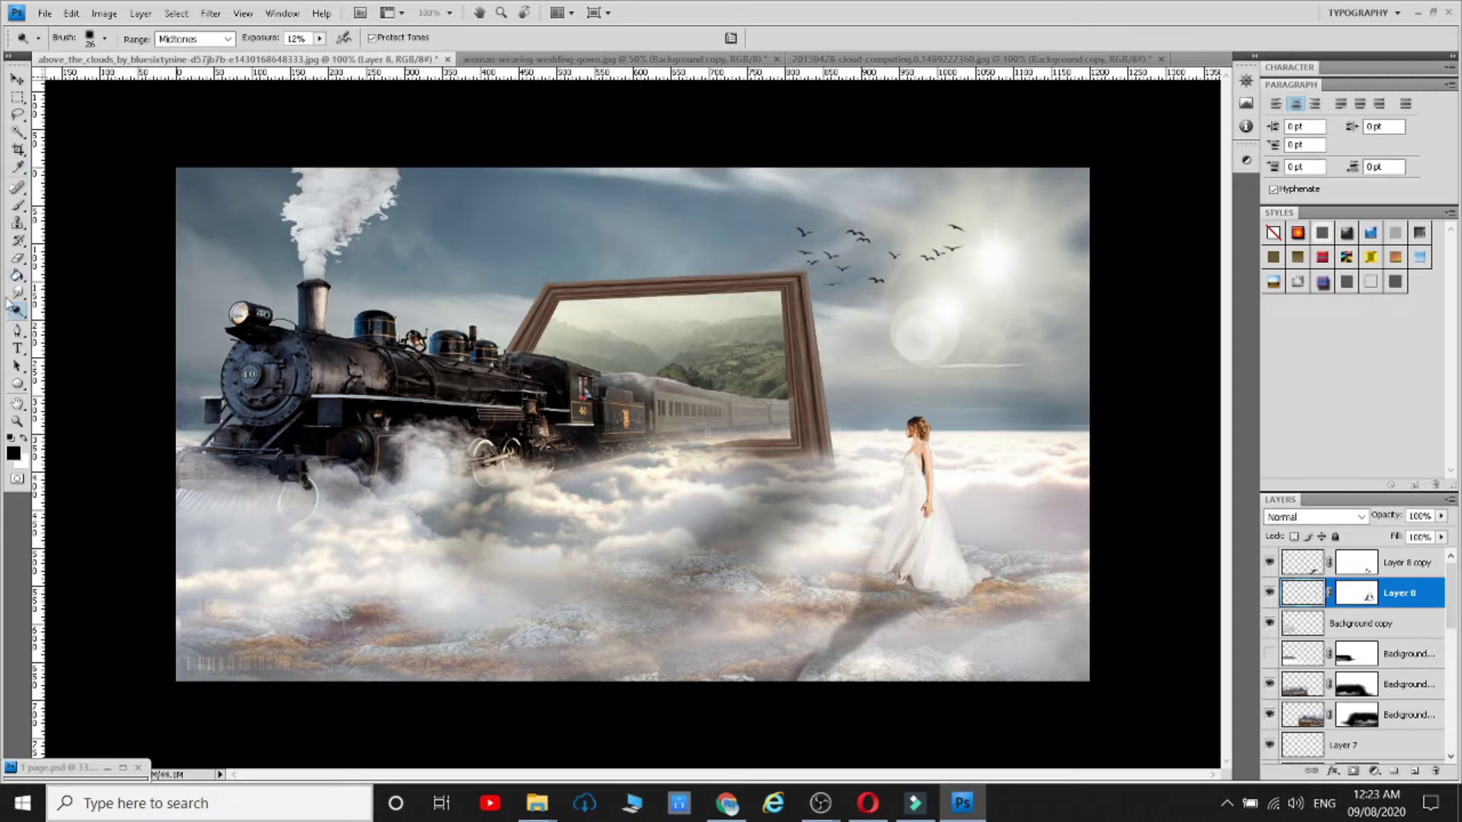
key(b)
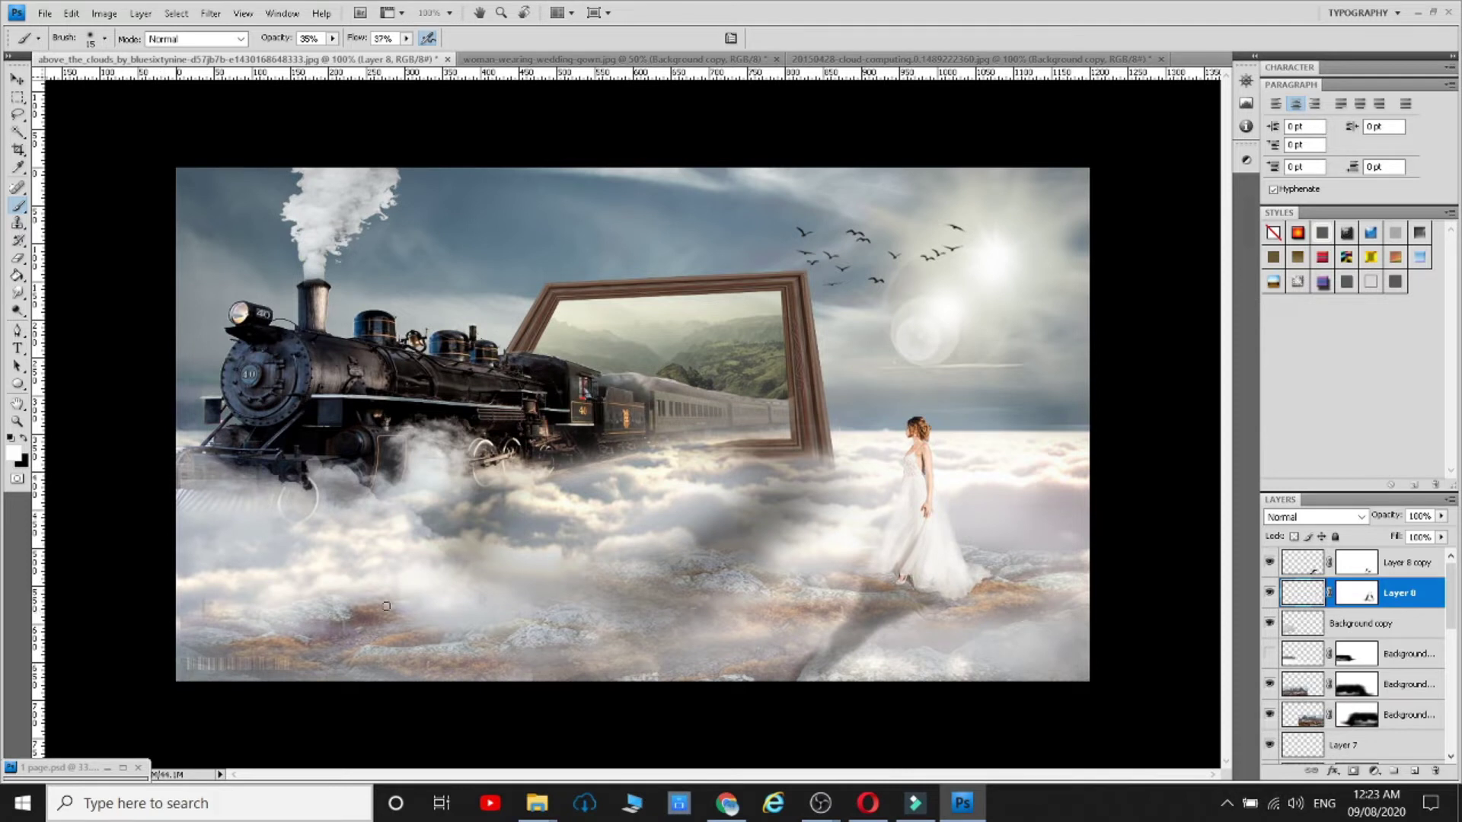
- Stamp all visible layers into a new merged layer above the bride's shadow
double_click(1383, 563)
click(1378, 316)
key(ctrl+alt+shift+e)
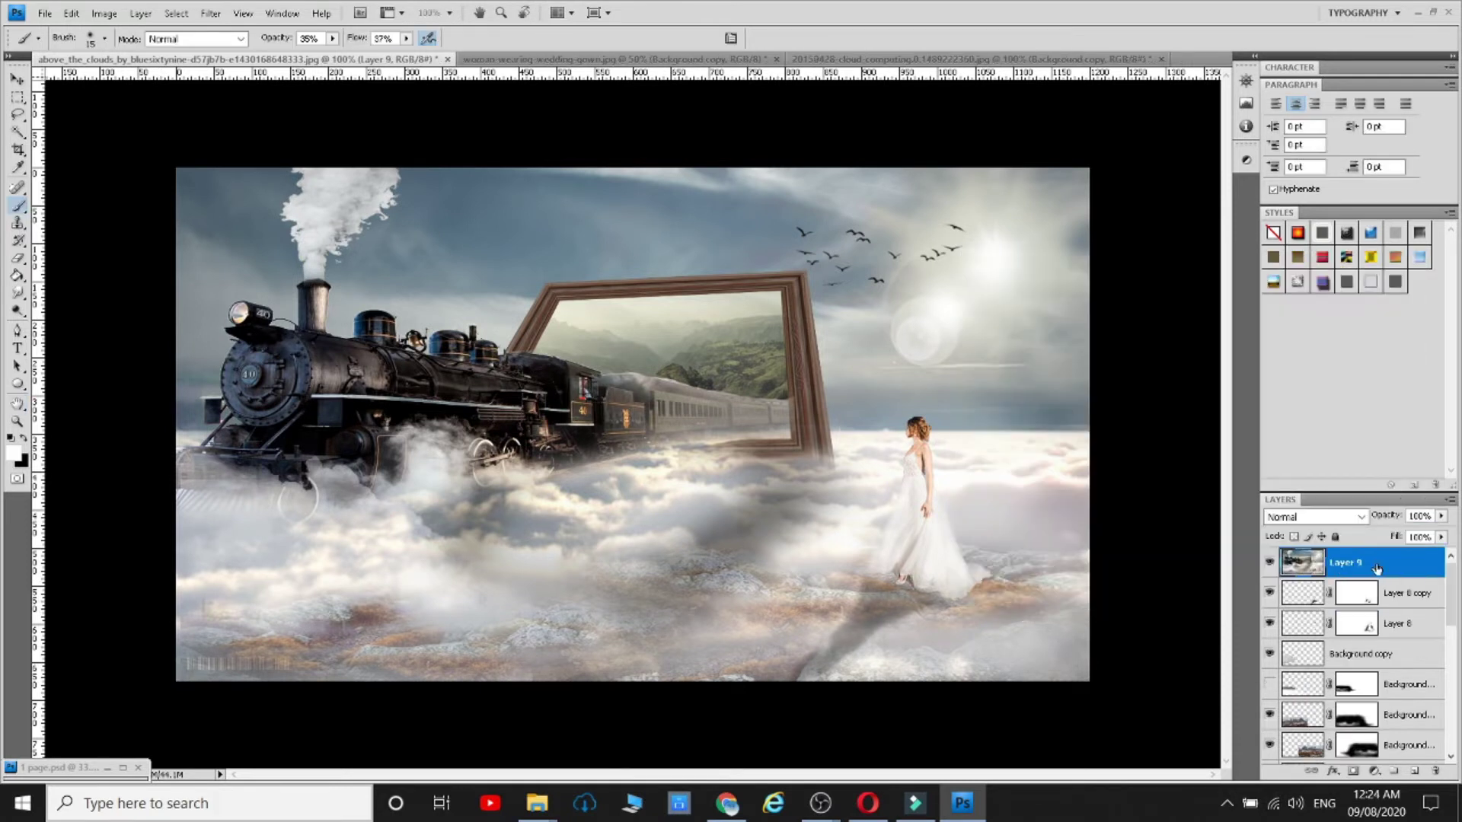
- Remove the watermark from the image's lower-left corner and clean up the ground near the shadow with the Spot Healing Brush
click(19, 189)
right_click(273, 661)
click(191, 667)
drag(190, 667, 232, 675)
mouse_move(247, 666)
mouse_down()
mouse_move(217, 666)
mouse_move(294, 659)
mouse_up()
drag(832, 650, 912, 649)
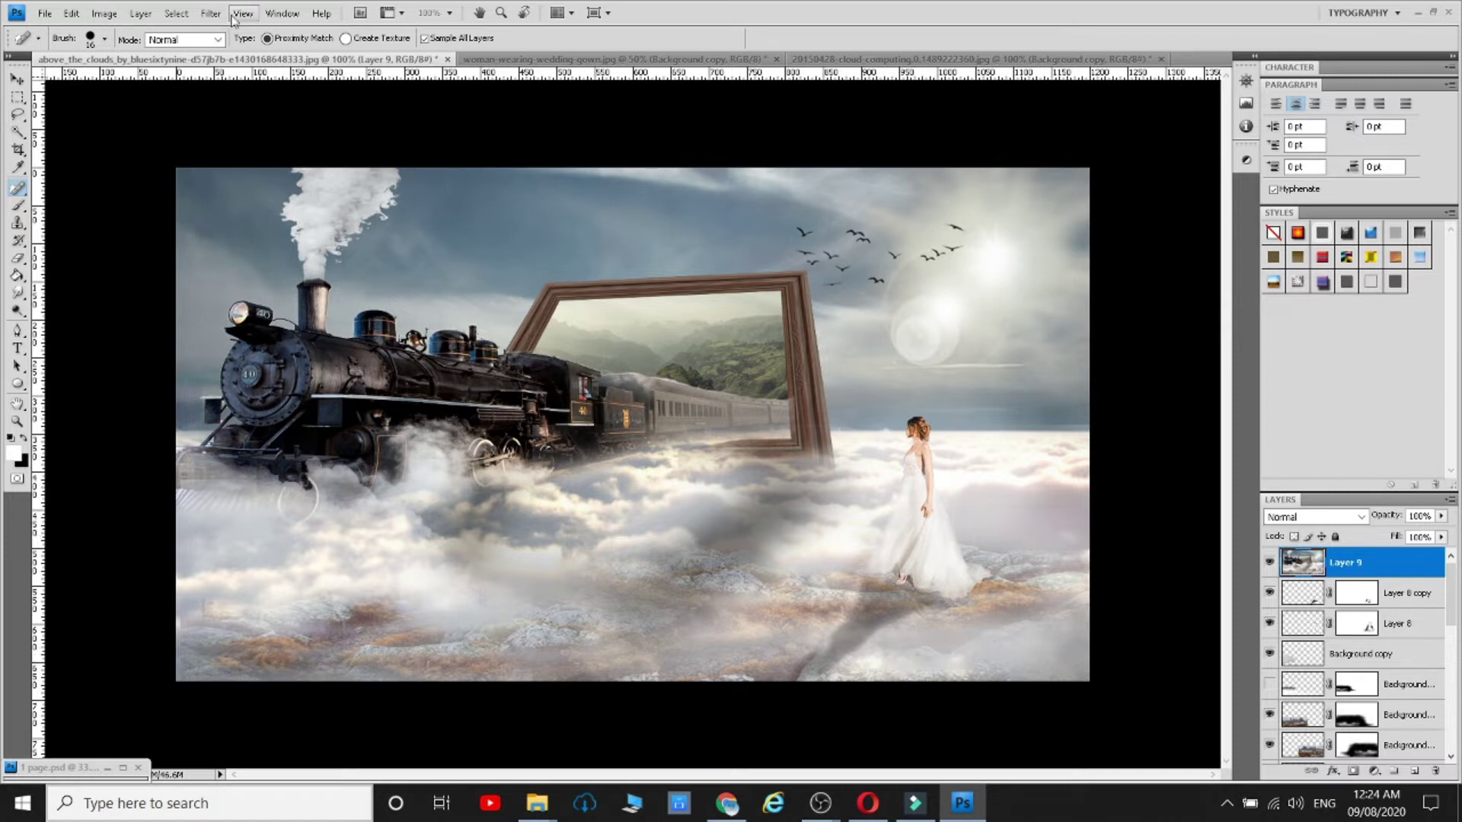
- Begin saving the composition under a new copy in JPEG format
click(45, 13)
click(68, 275)
click(533, 552)
click(329, 666)
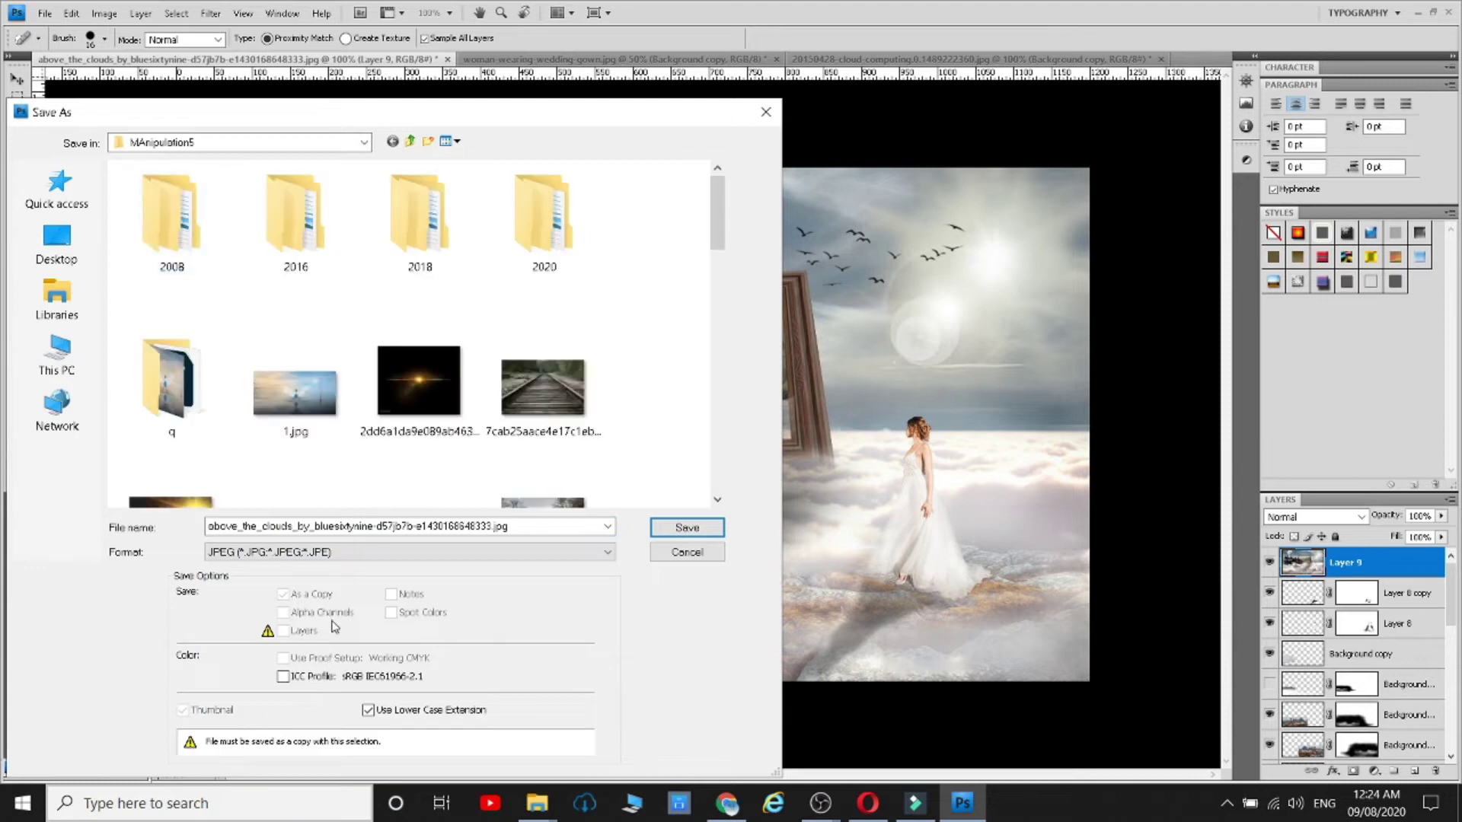
- Create a folder named MAnipulation 6 inside the desktop's Images folder and open it as the save location
click(56, 243)
double_click(391, 287)
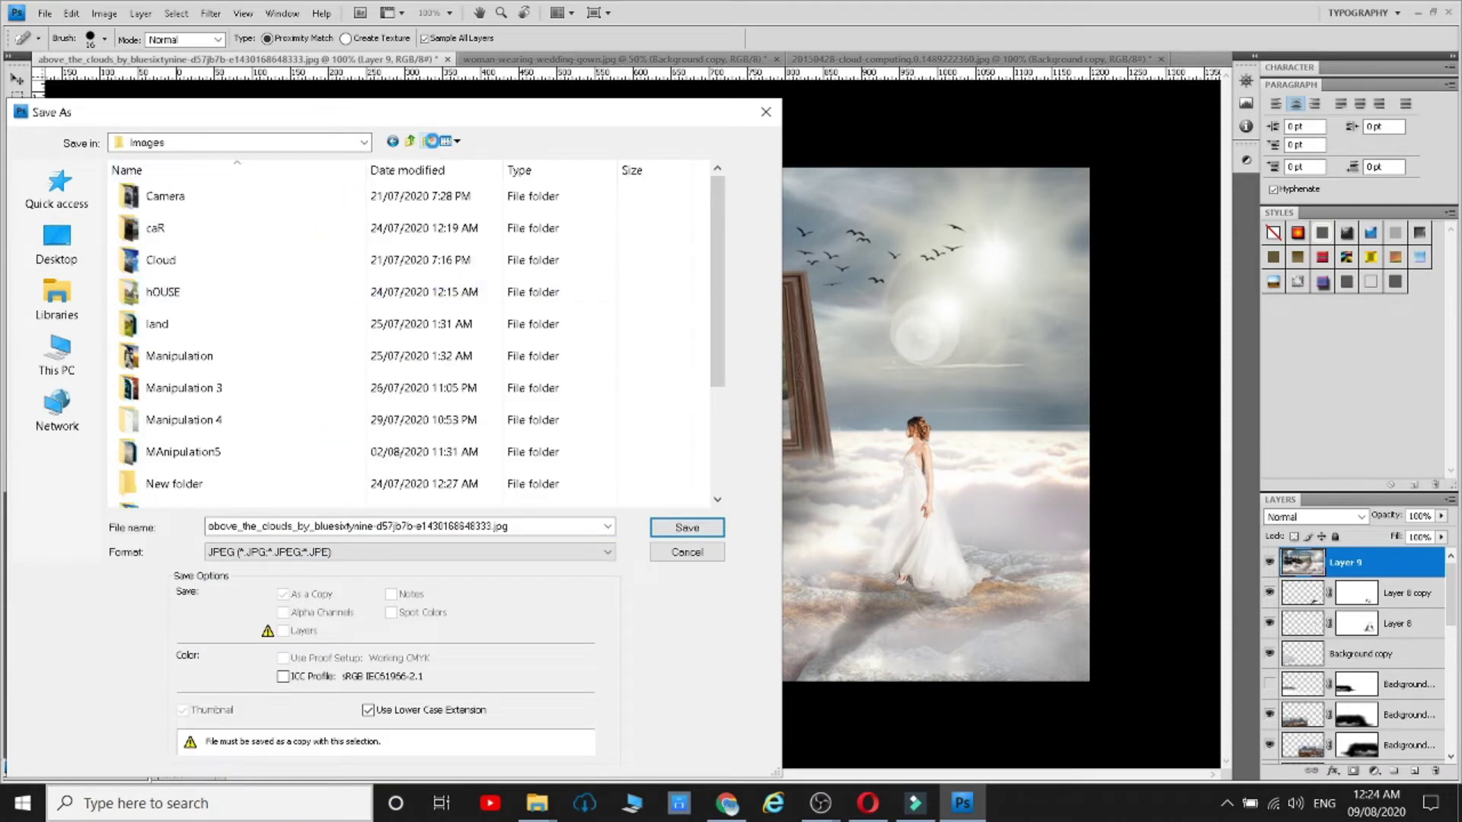
click(431, 141)
text(MAnipulation 6)
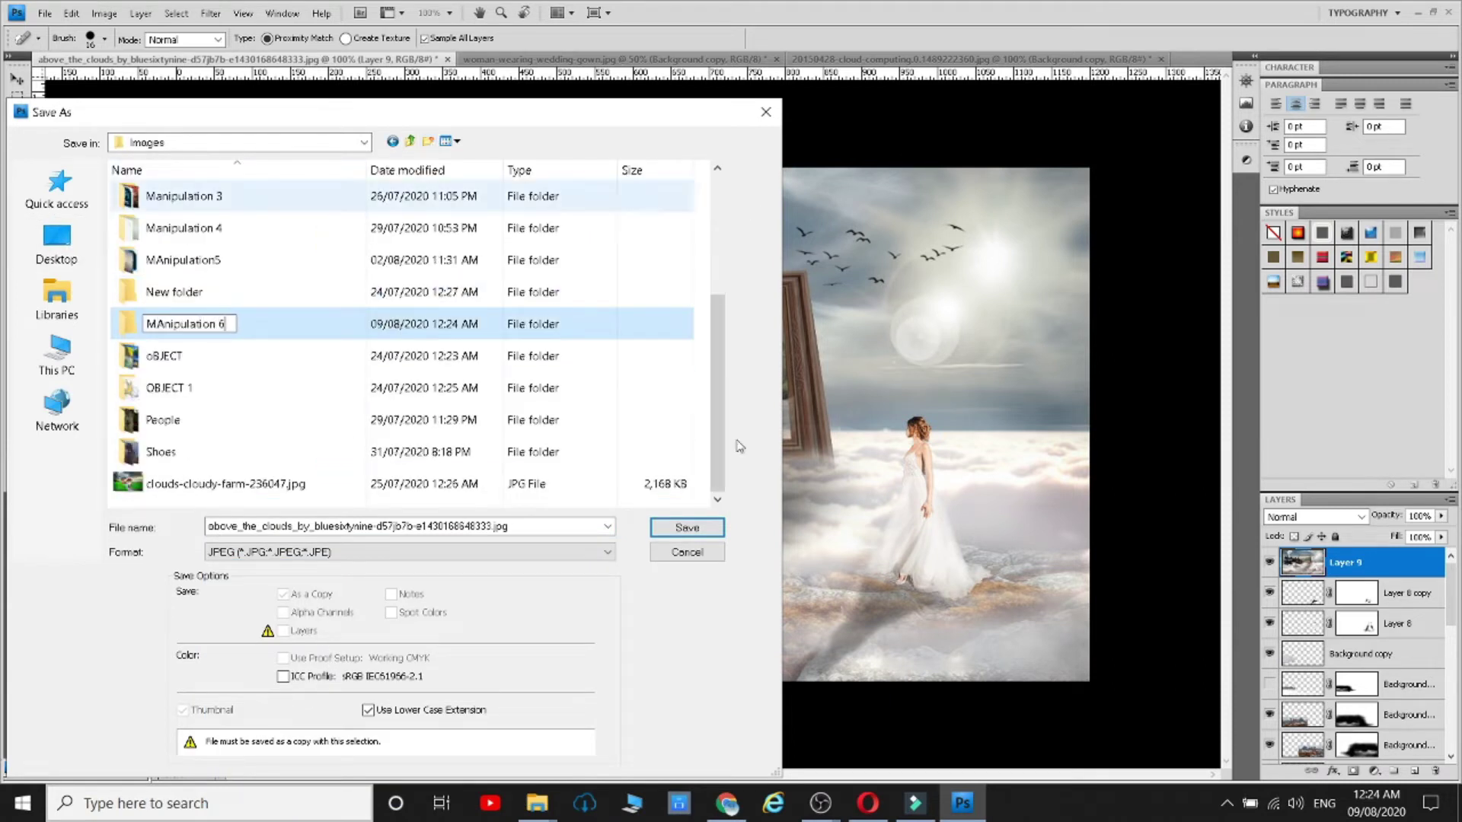
key(Return)
double_click(316, 328)
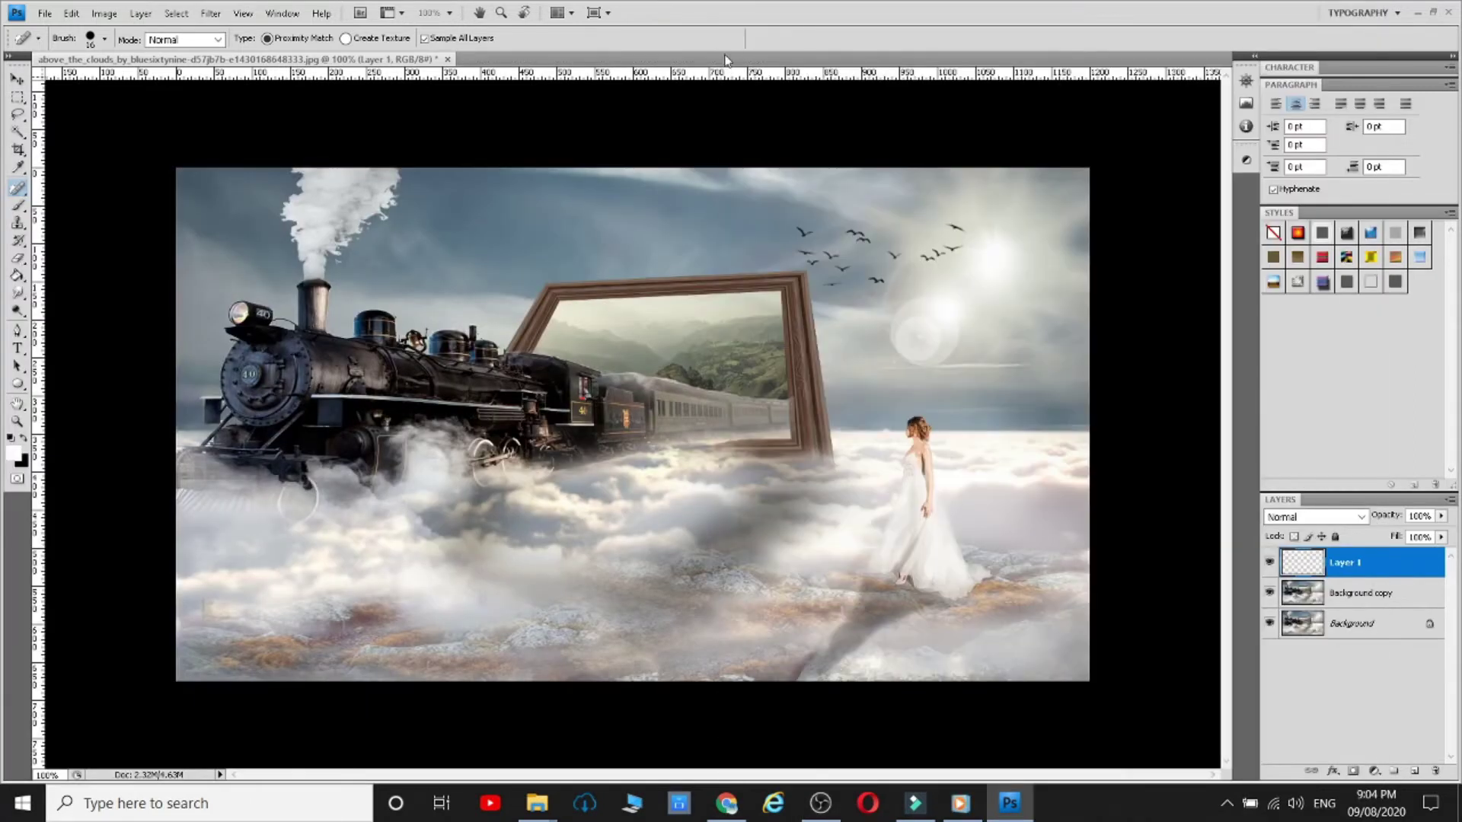
click(1418, 12)
click(1374, 9)
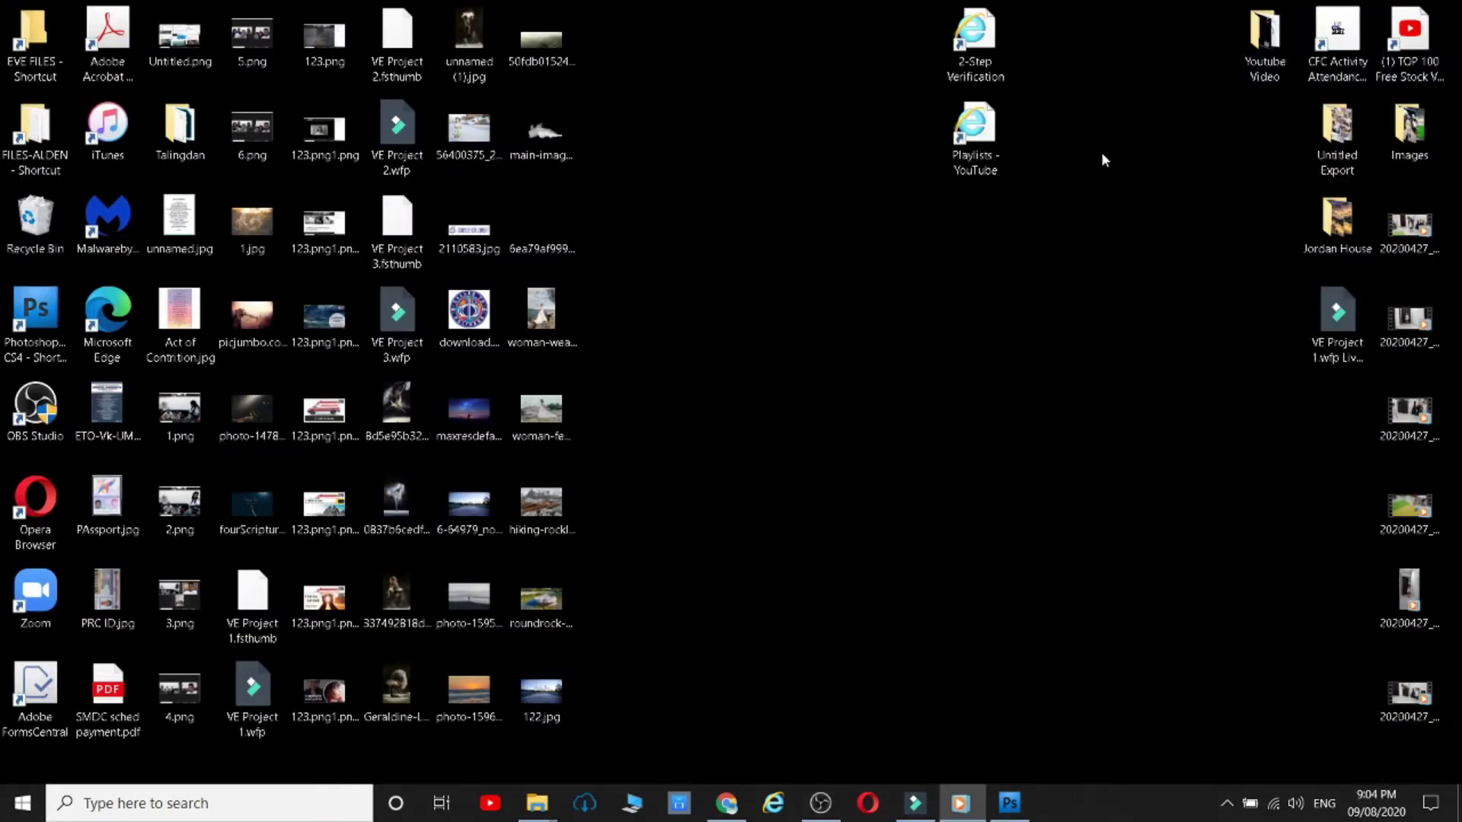
double_click(1265, 46)
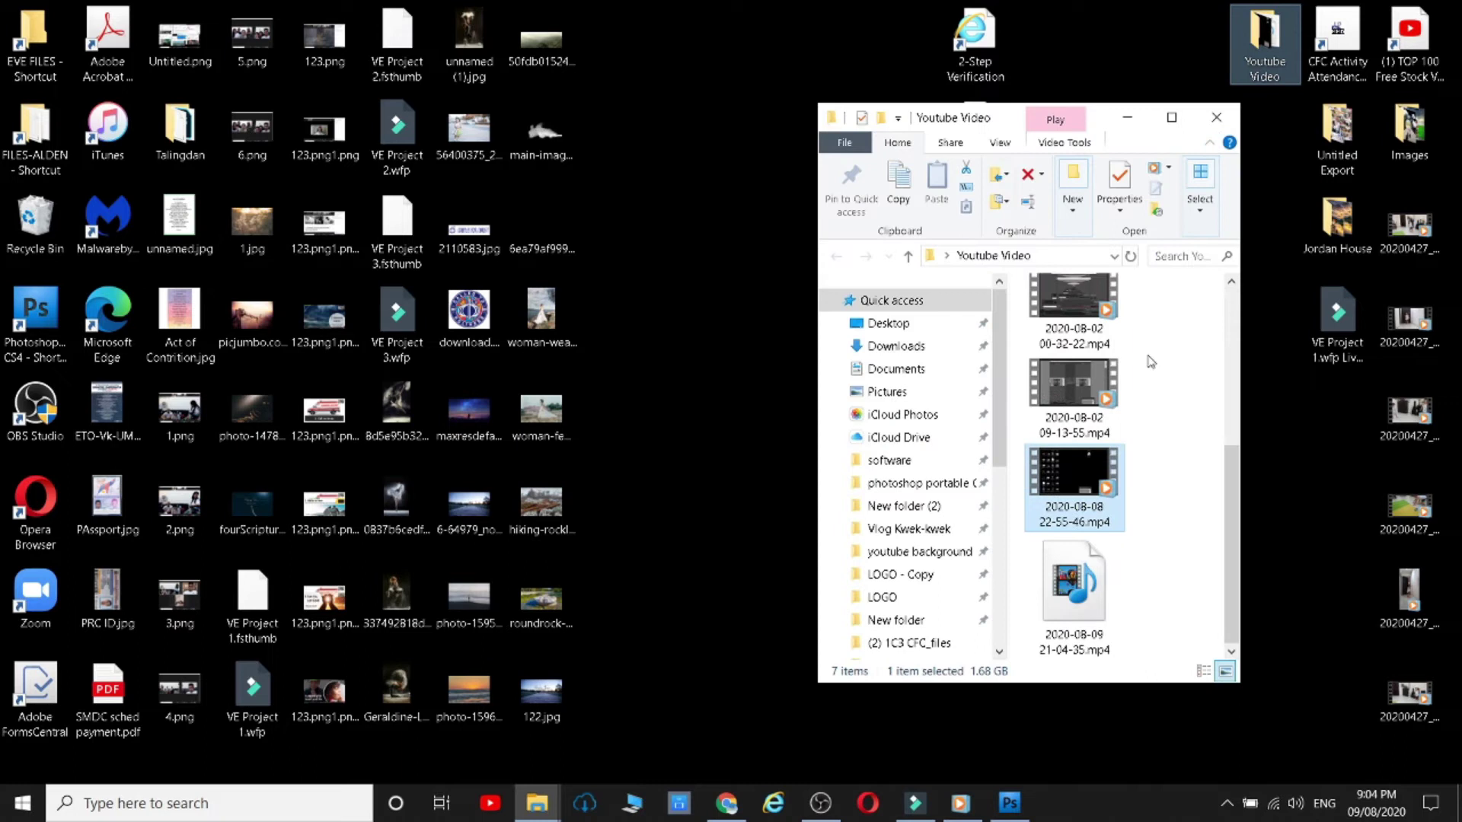
click(1146, 124)
click(1010, 803)
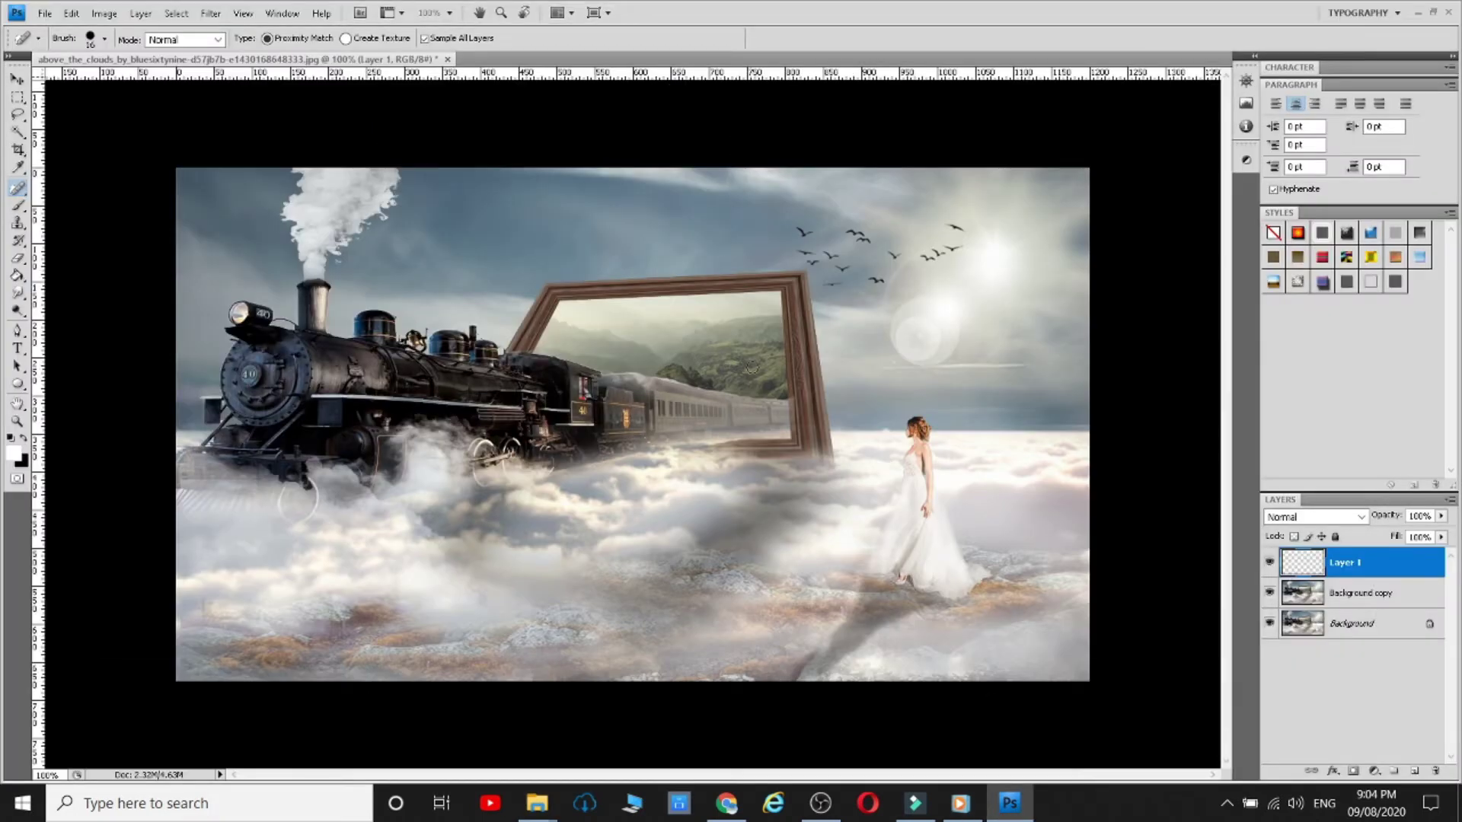
- Open the original steam train photo, whose file name starts with 123.png1, from the MAnipulation5 folder
click(53, 17)
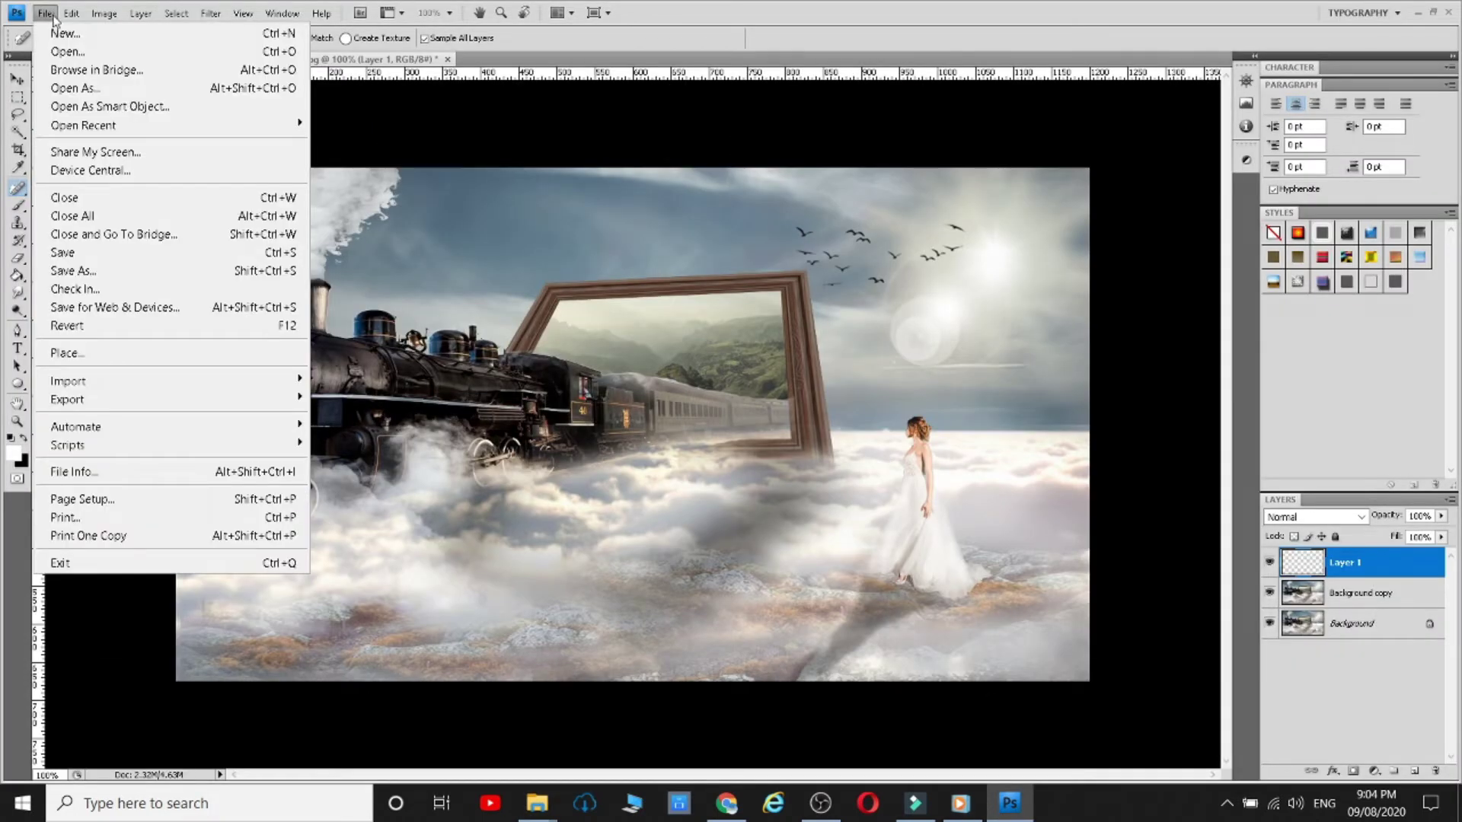
click(85, 55)
click(416, 147)
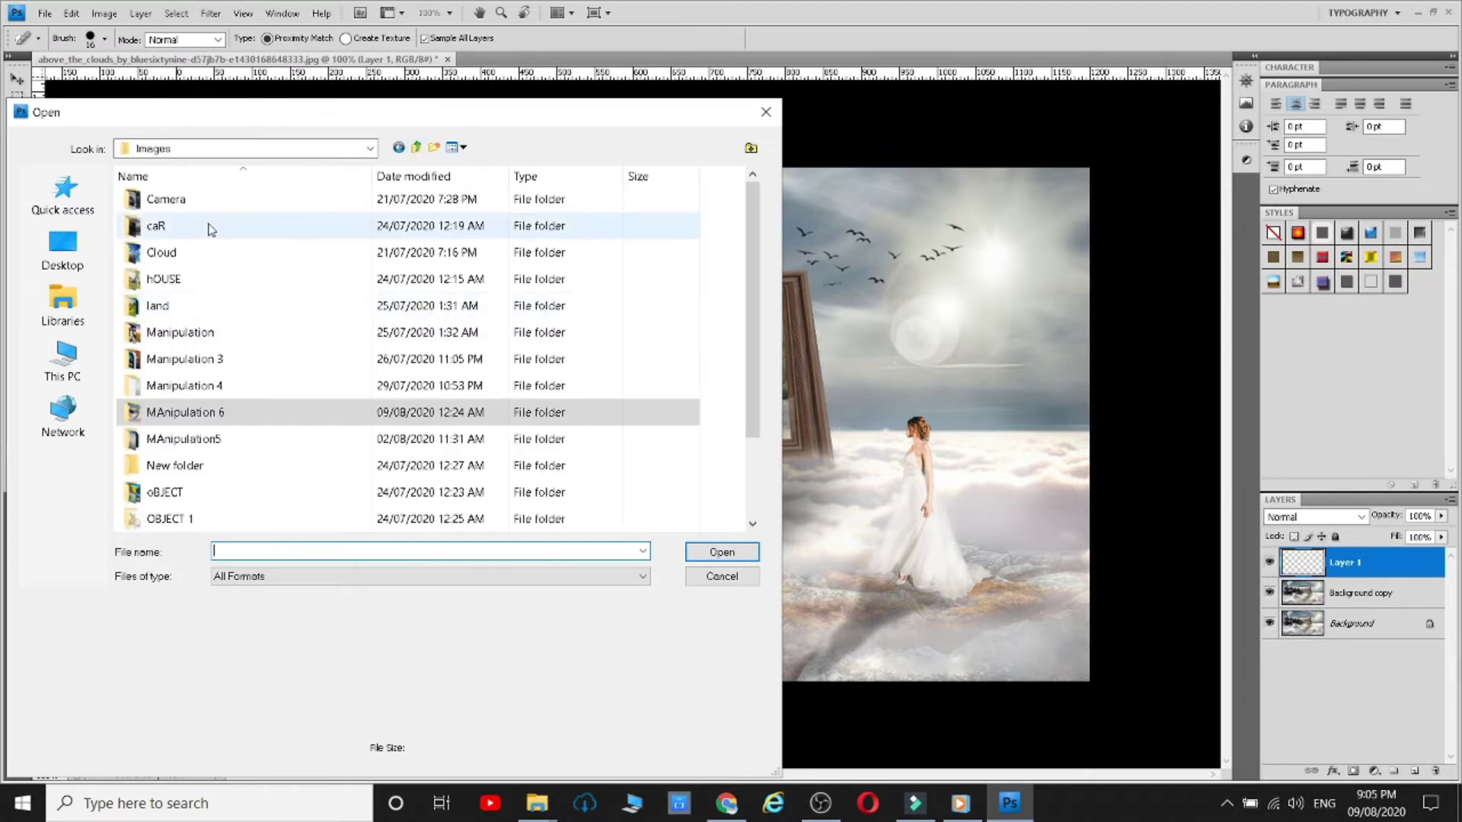
scroll(272, 384, down, 2)
scroll(272, 384, up, 1)
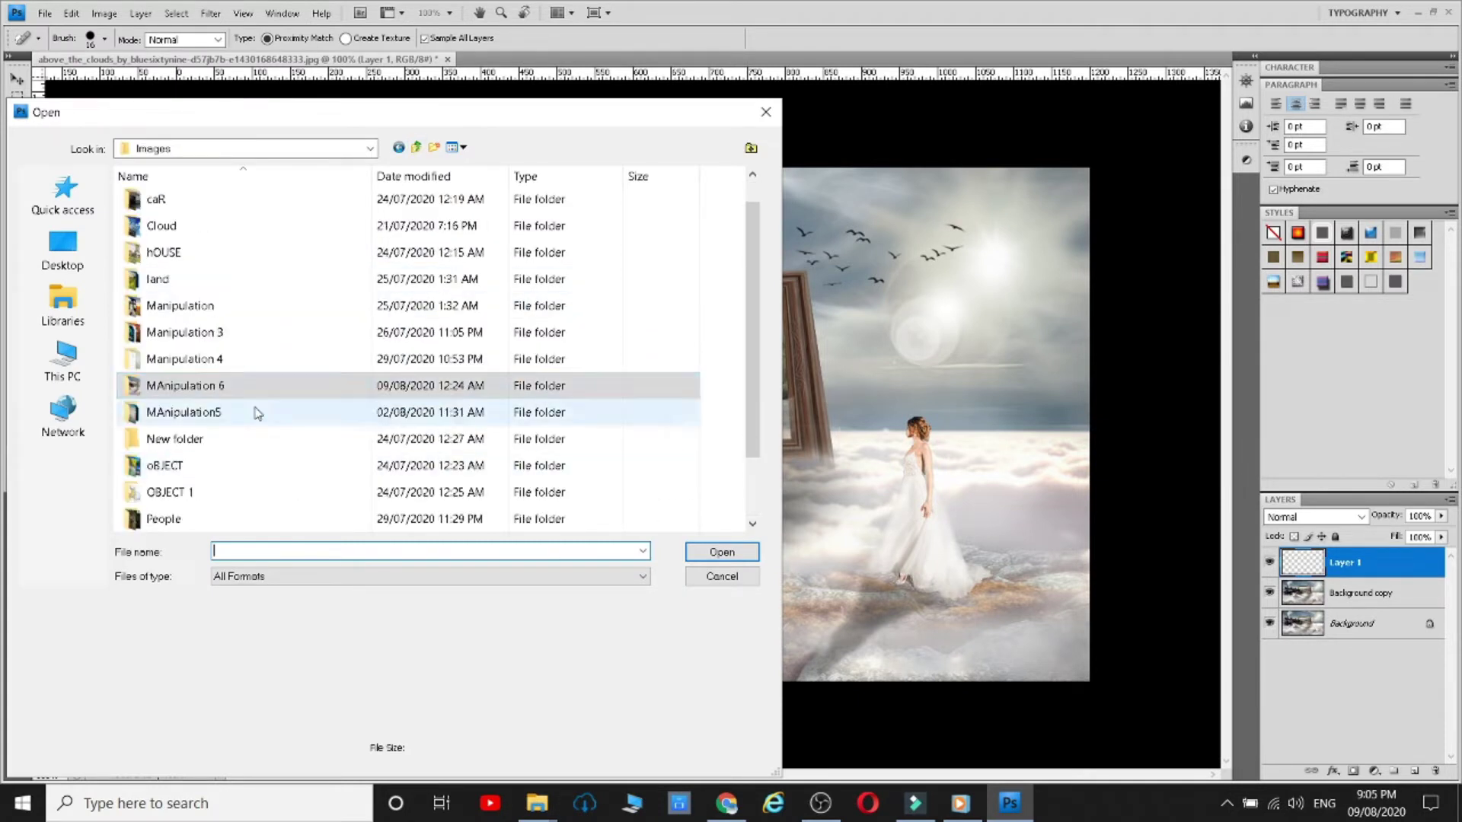
double_click(258, 411)
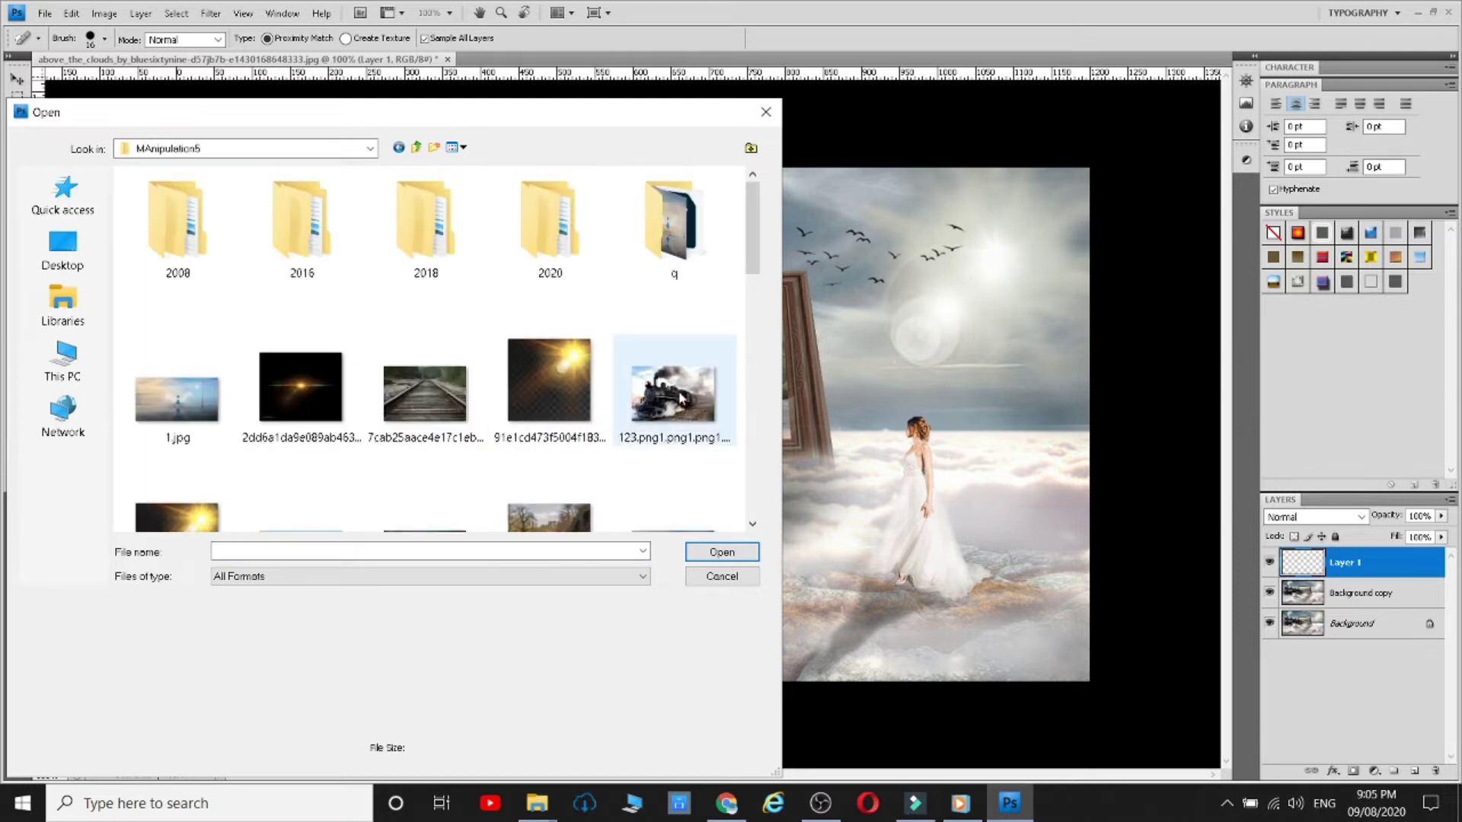
scroll(678, 390, down, 4)
scroll(678, 392, down, 3)
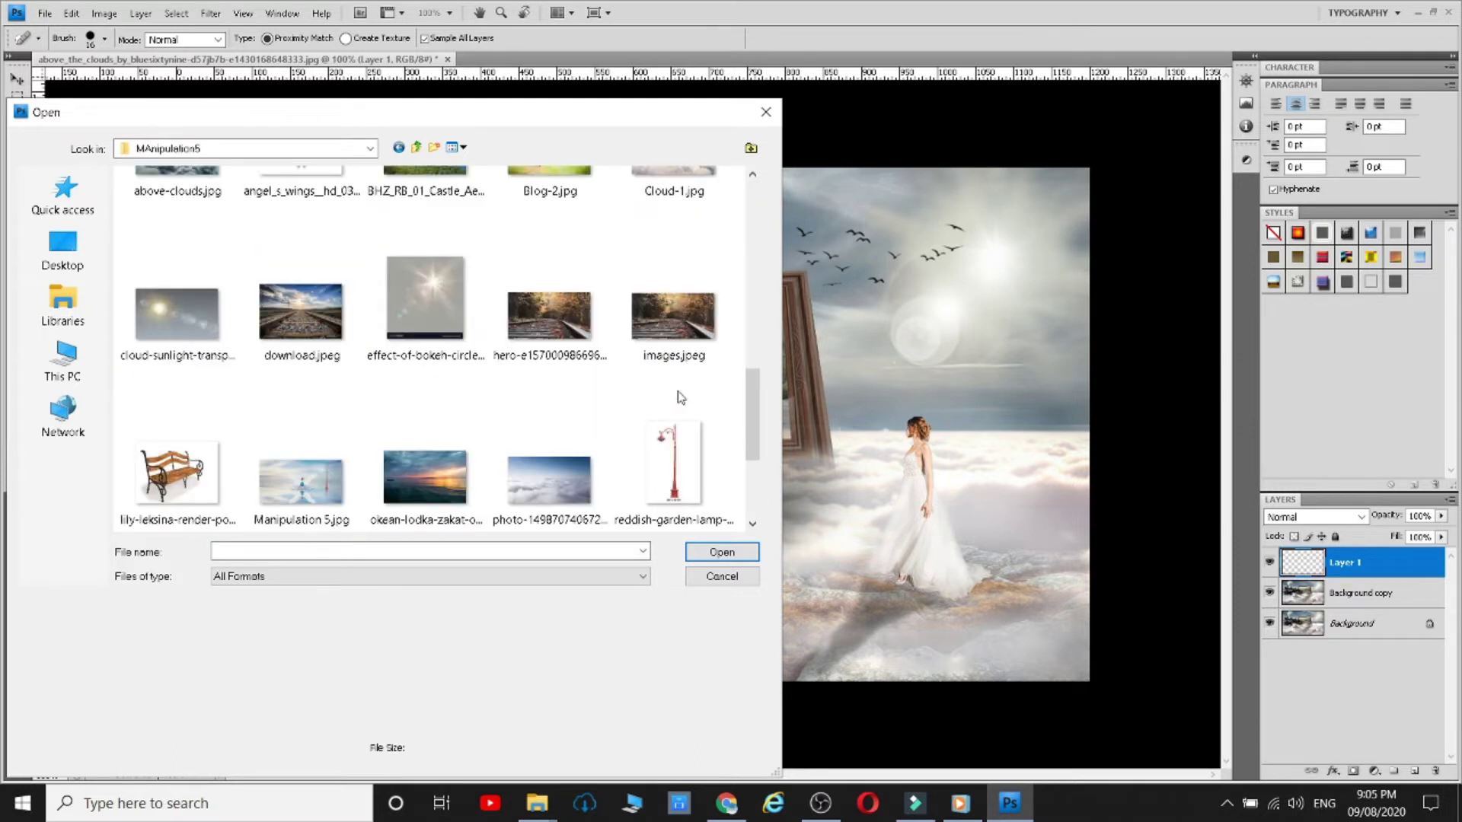
scroll(680, 396, down, 3)
scroll(680, 397, up, 6)
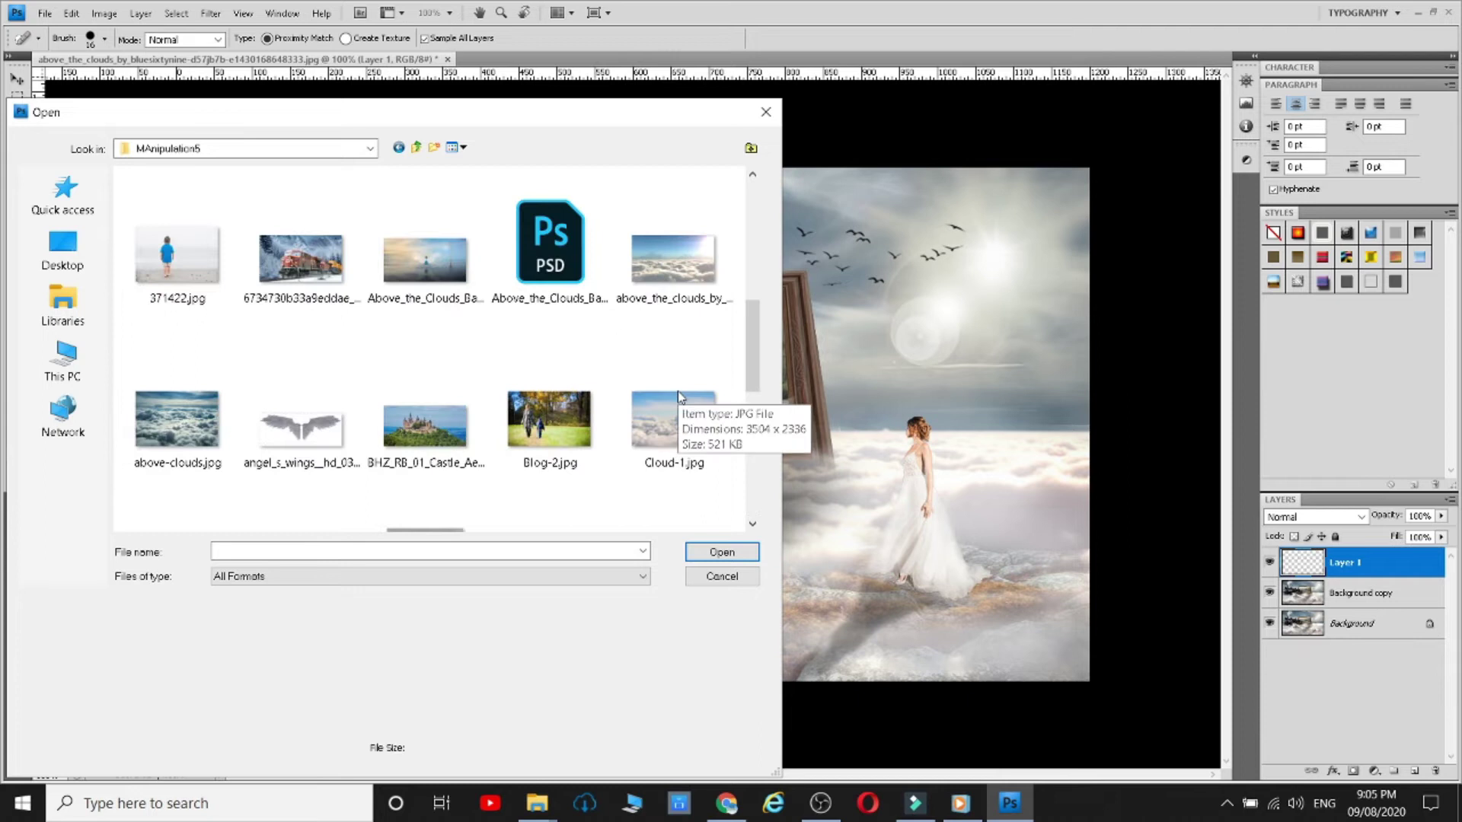
scroll(680, 396, up, 3)
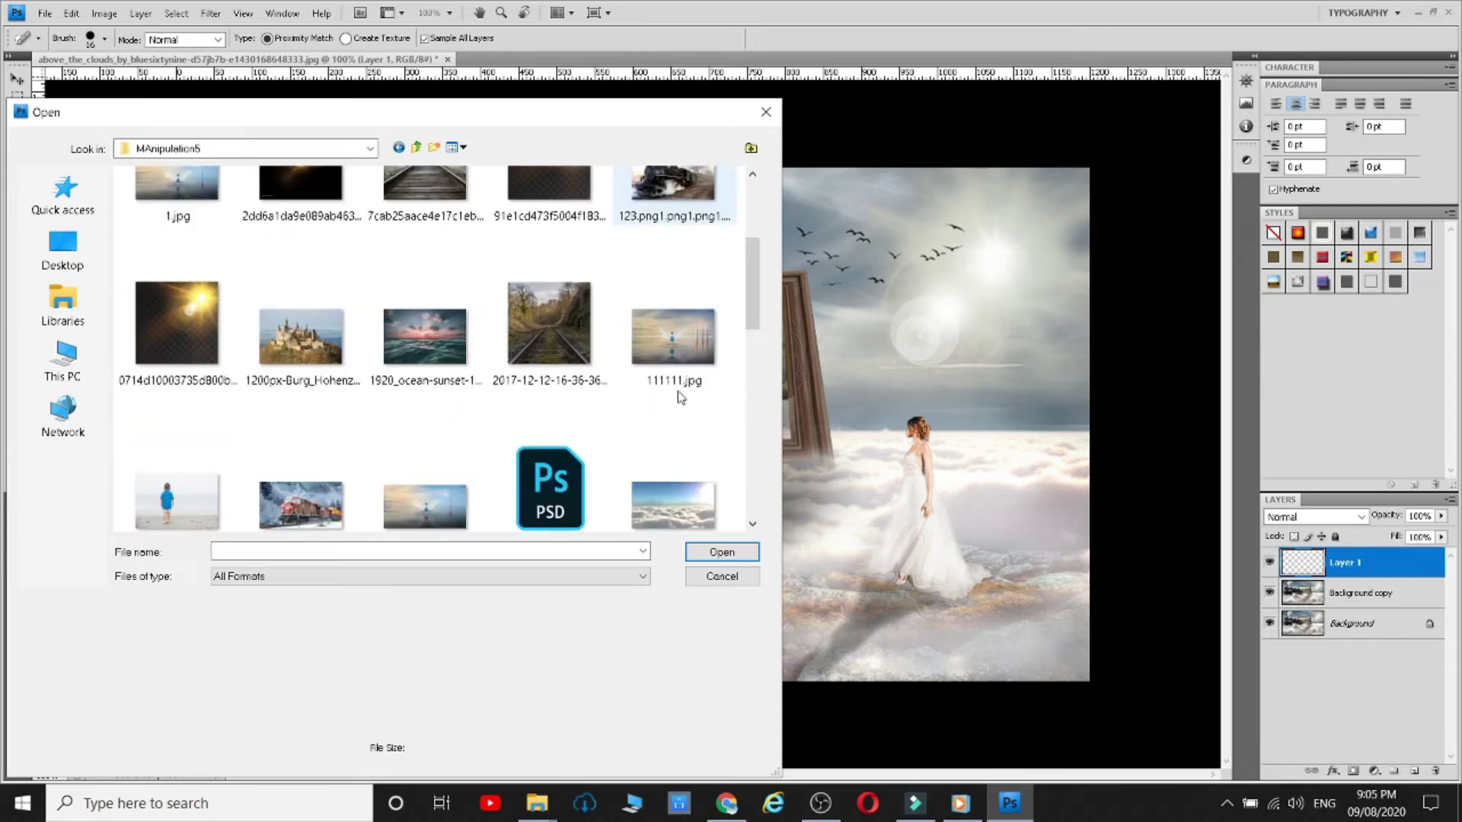
scroll(680, 396, up, 3)
double_click(688, 386)
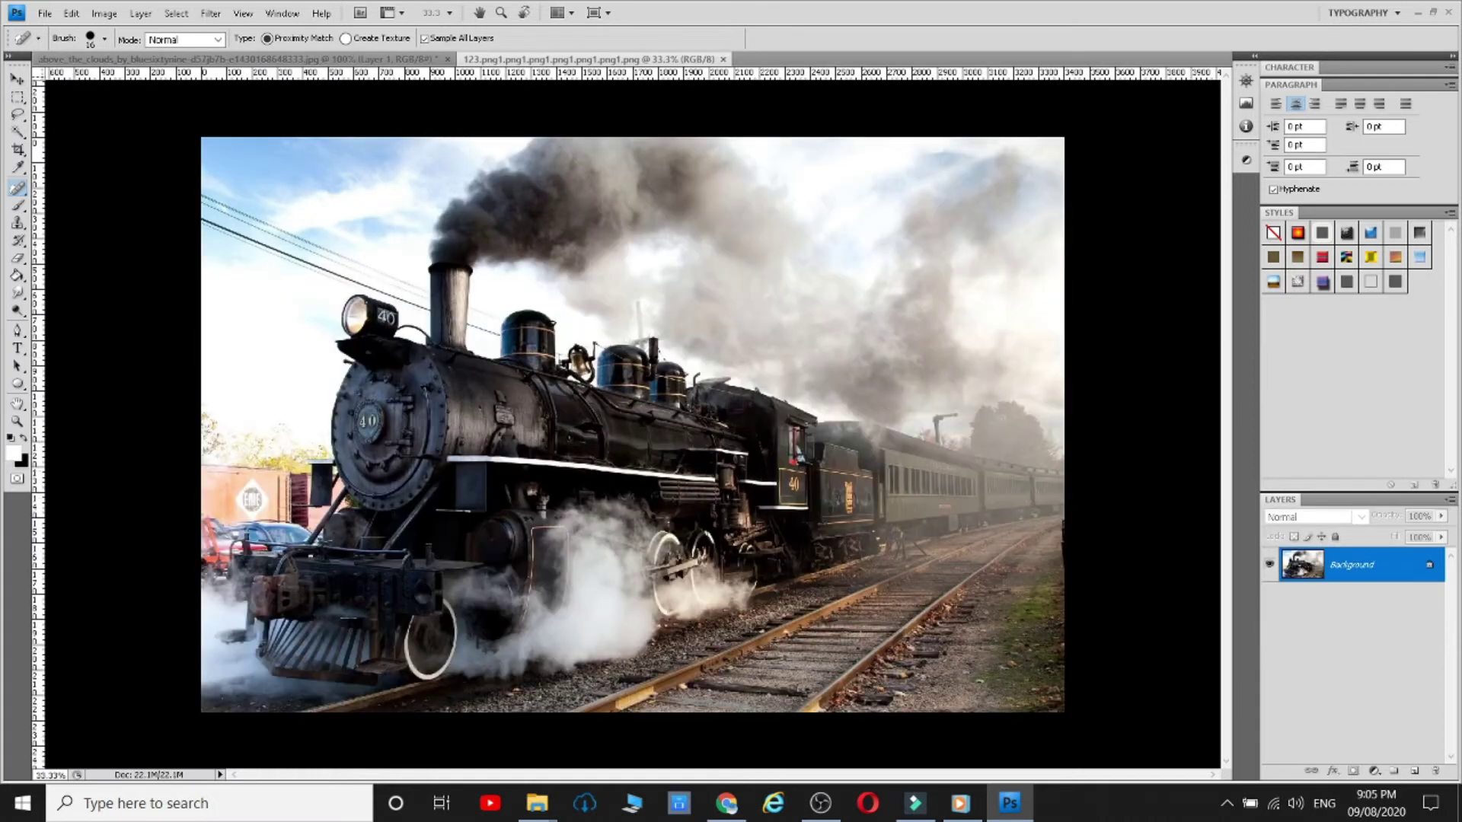
- Outline the railway track beside the steam train with the Lasso tool
click(18, 99)
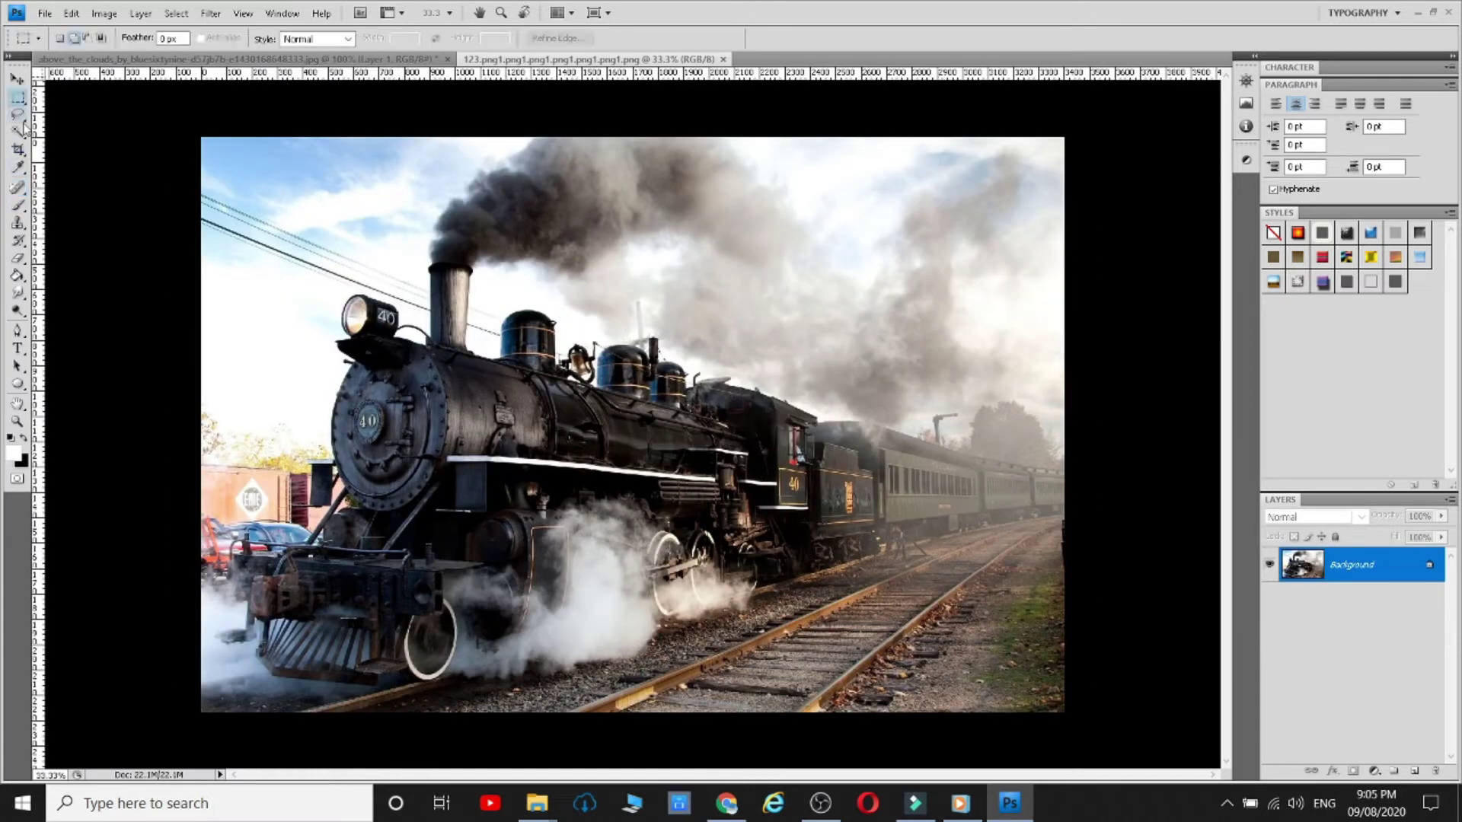
click(17, 113)
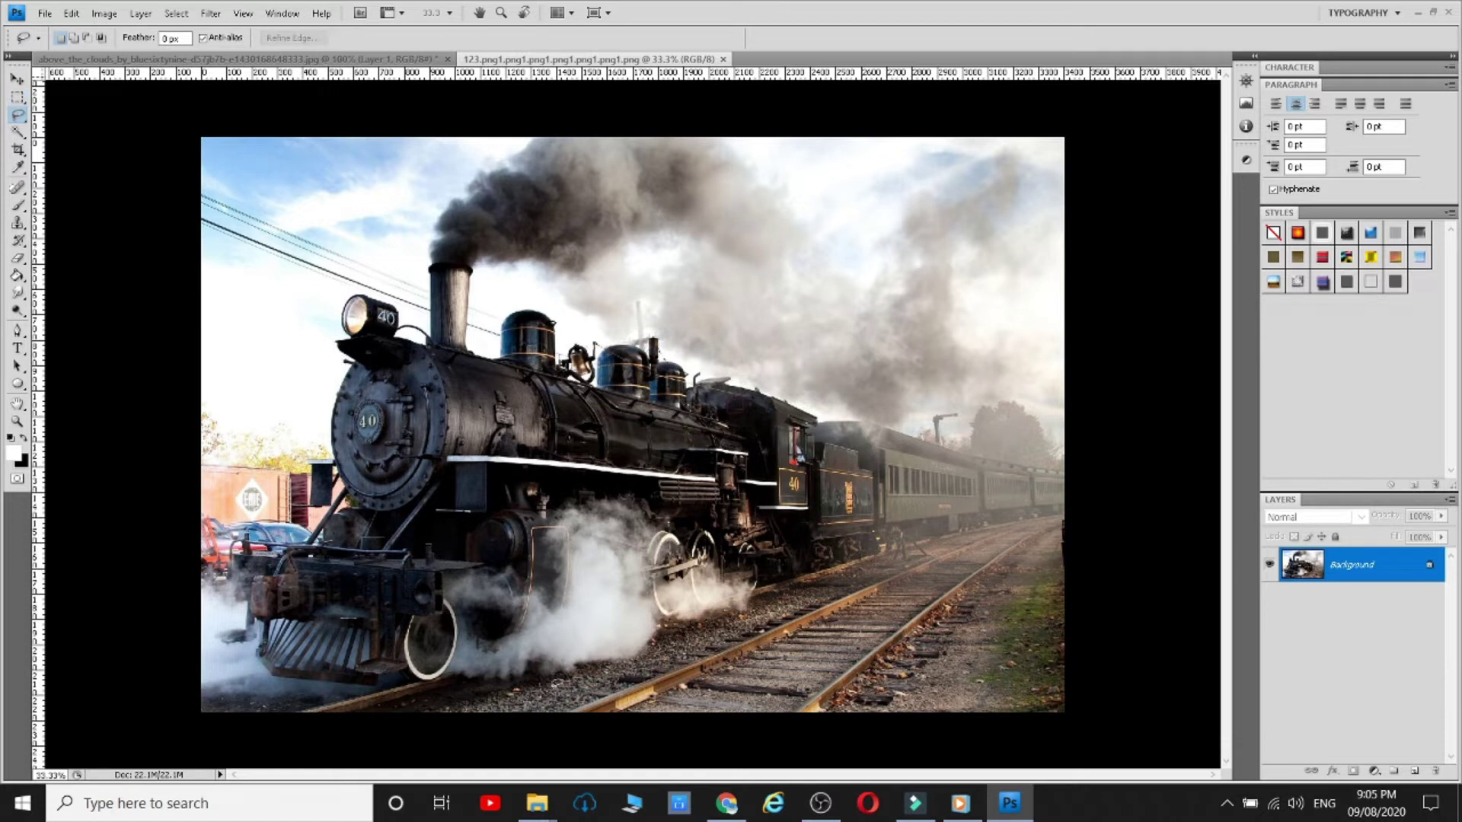
drag(610, 666, 952, 598)
drag(626, 713, 534, 711)
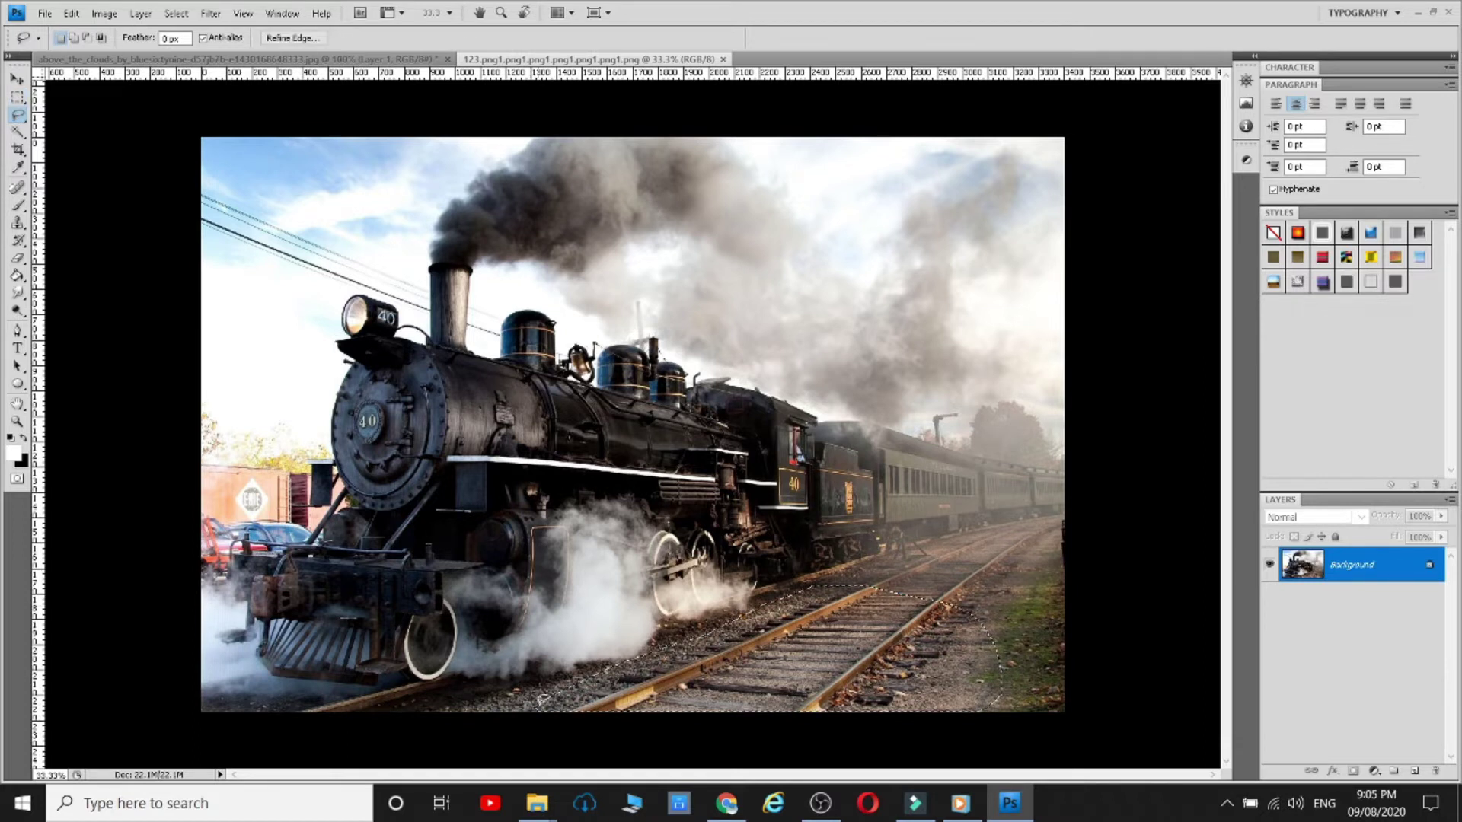
- Paste the track selection into the clouds composition, scale it to about 24.8% by 23.2% and place it below the locomotive's front
click(255, 60)
key(ctrl+v)
right_click(488, 363)
click(533, 524)
drag(177, 234, 651, 362)
drag(851, 505, 264, 510)
drag(1003, 366, 395, 533)
drag(436, 505, 462, 538)
drag(314, 487, 297, 474)
drag(395, 577, 418, 576)
mouse_move(267, 577)
mouse_down()
mouse_move(229, 573)
mouse_move(290, 575)
mouse_up()
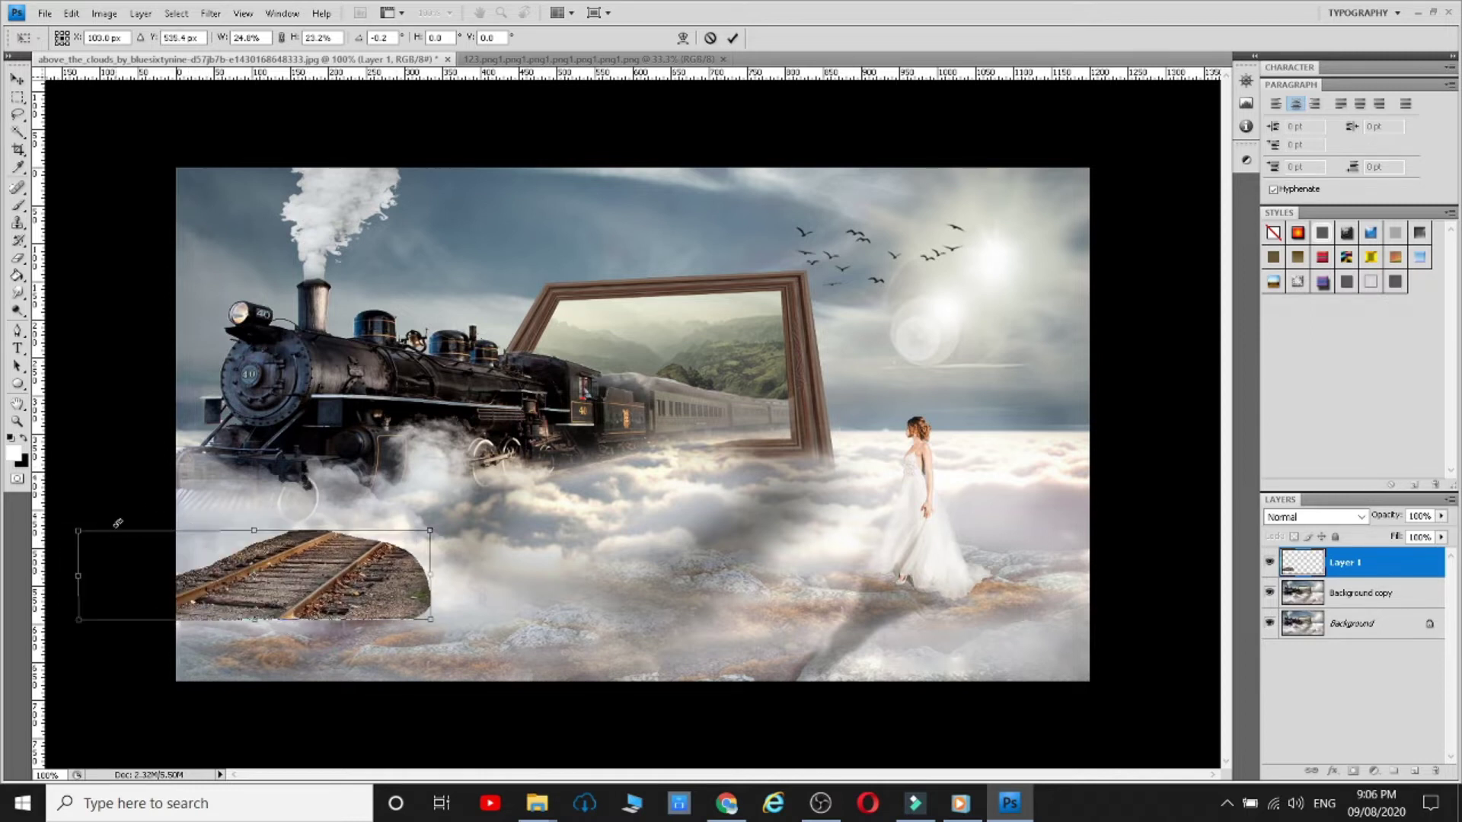
right_click(216, 483)
key(Escape)
click(17, 79)
click(662, 304)
- Distort the pasted track to match the perspective of the train
click(17, 114)
right_click(320, 524)
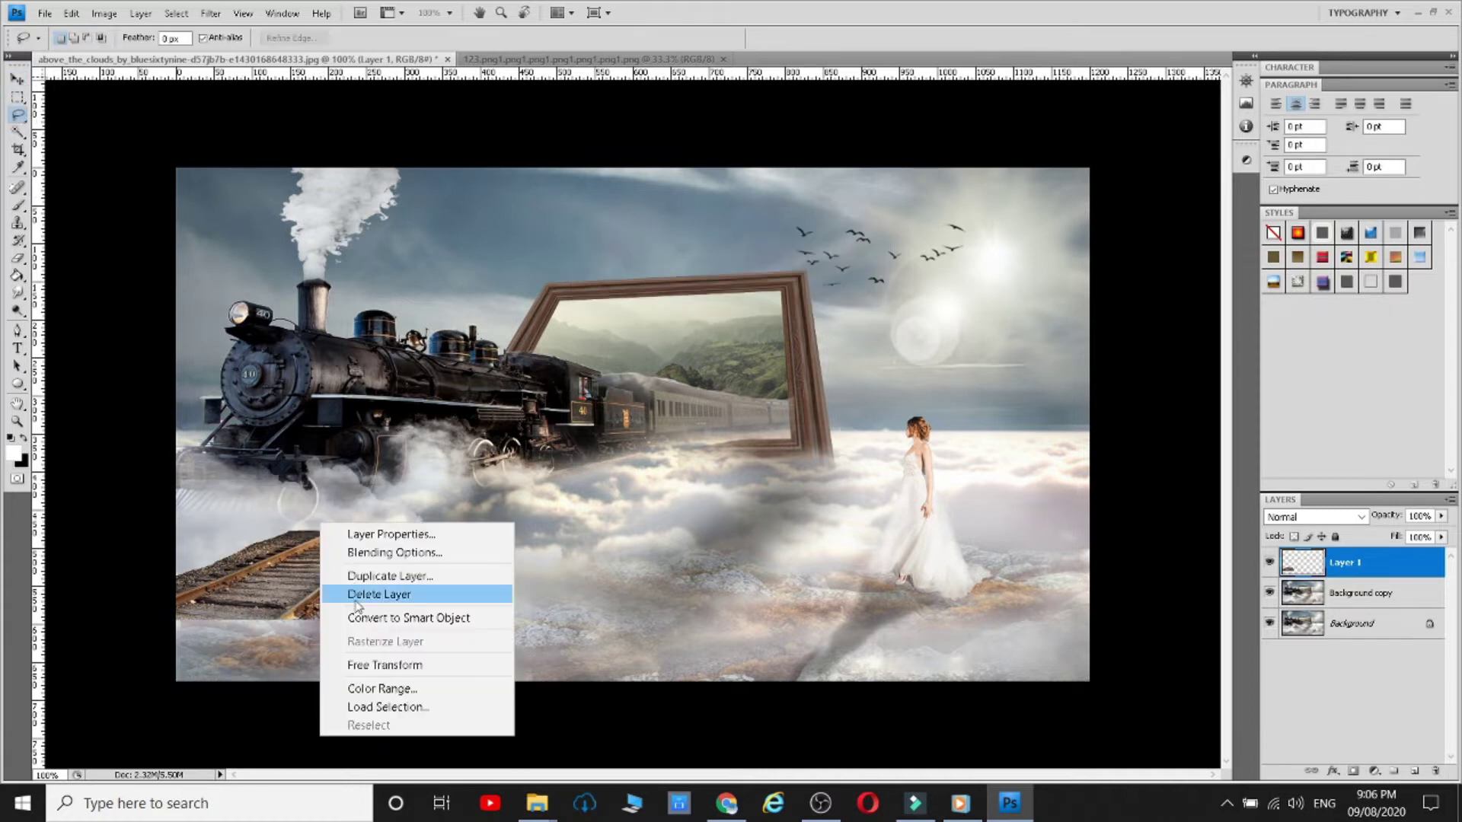
click(384, 665)
right_click(368, 297)
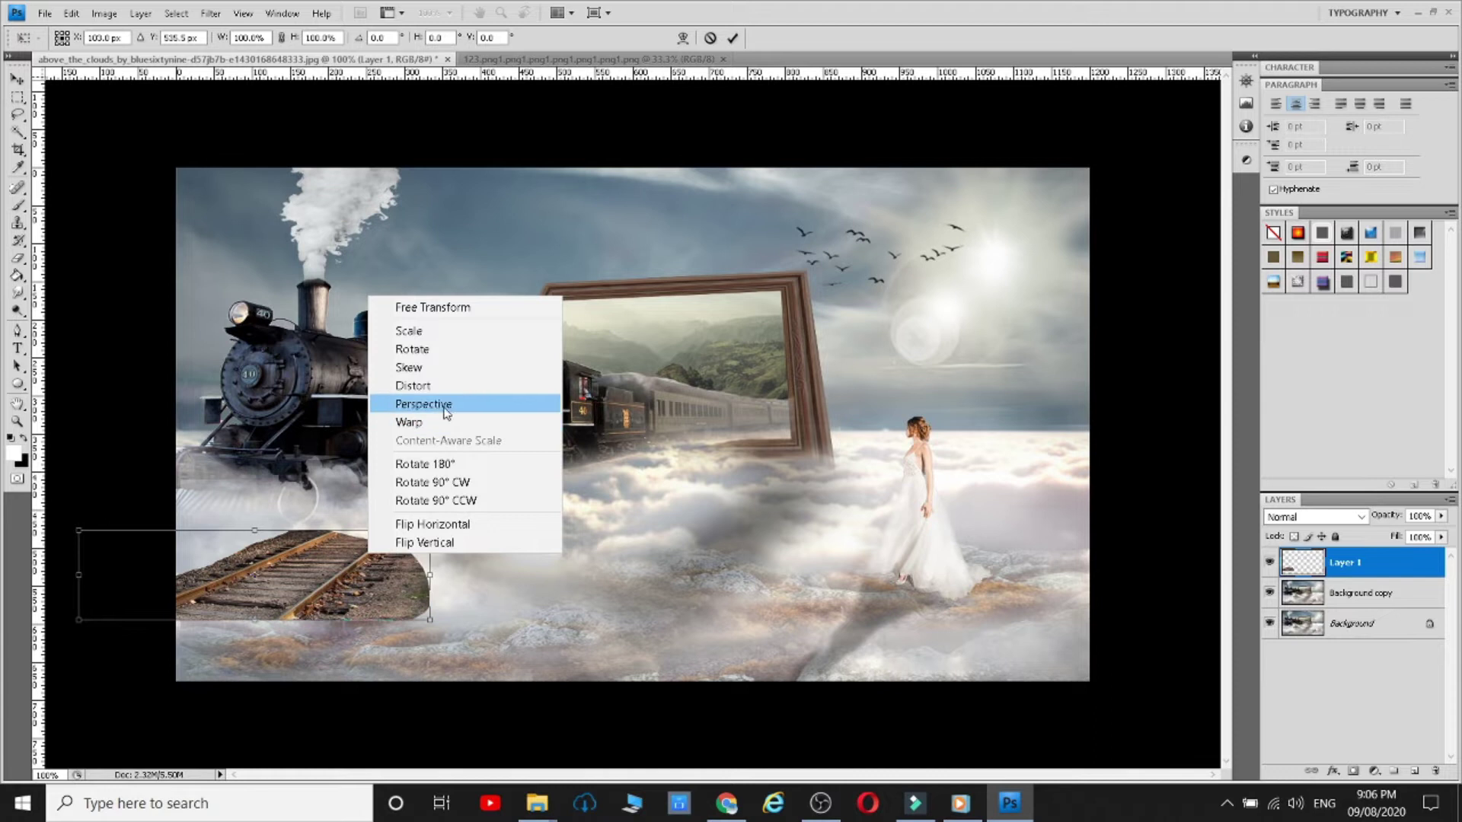
click(415, 385)
drag(256, 531, 394, 542)
drag(358, 597, 257, 633)
drag(468, 582, 507, 590)
drag(421, 625, 504, 626)
drag(353, 583, 269, 525)
key(Return)
- Lower the track layer's opacity to 59% and move the track under the front of the locomotive
click(1440, 515)
drag(1444, 530, 1211, 447)
key(v)
drag(312, 527, 249, 526)
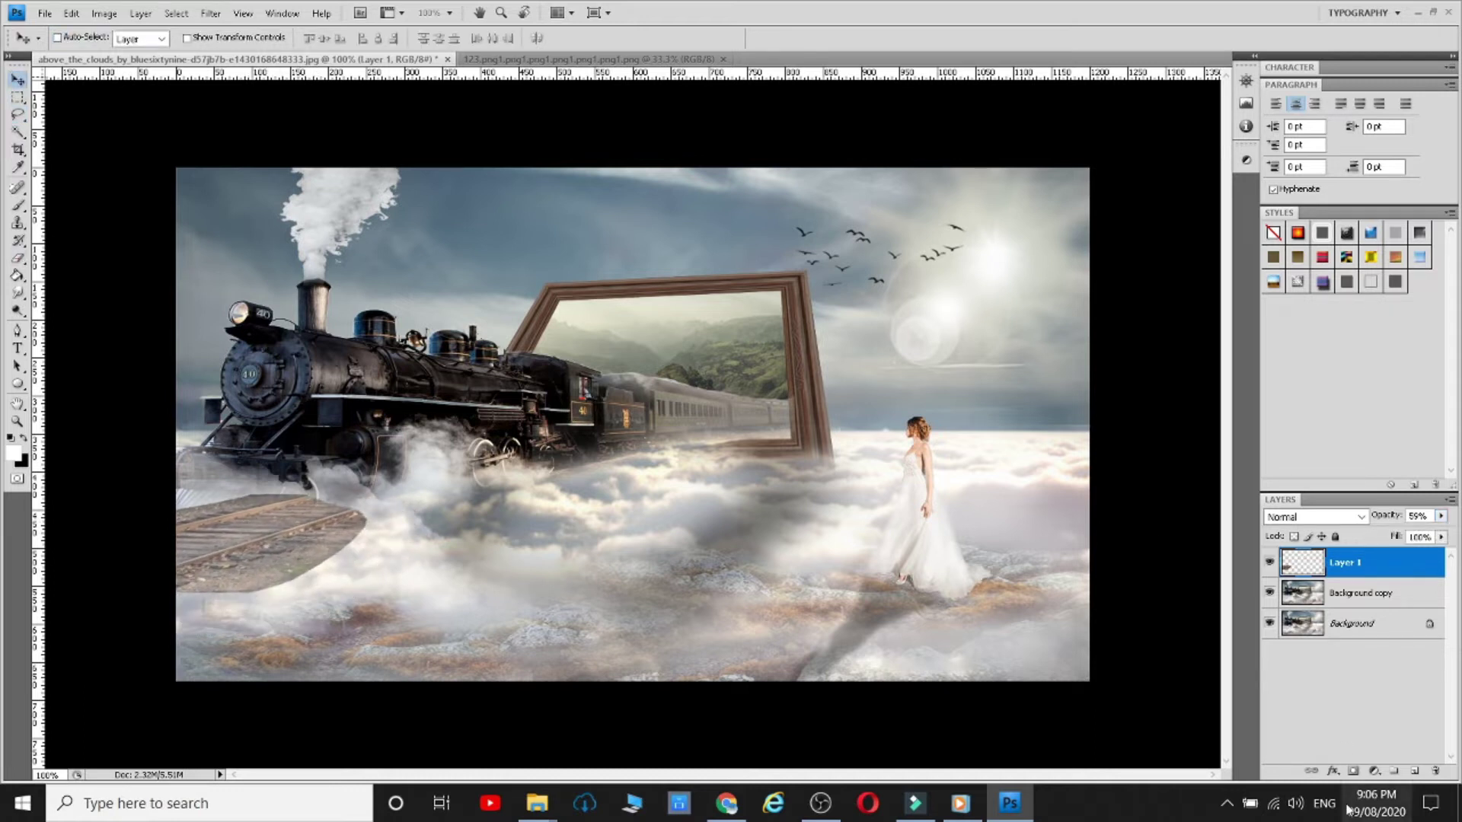
- Add a layer mask to the track layer, set its opacity to 43% and ready the Brush with black paint
click(1349, 771)
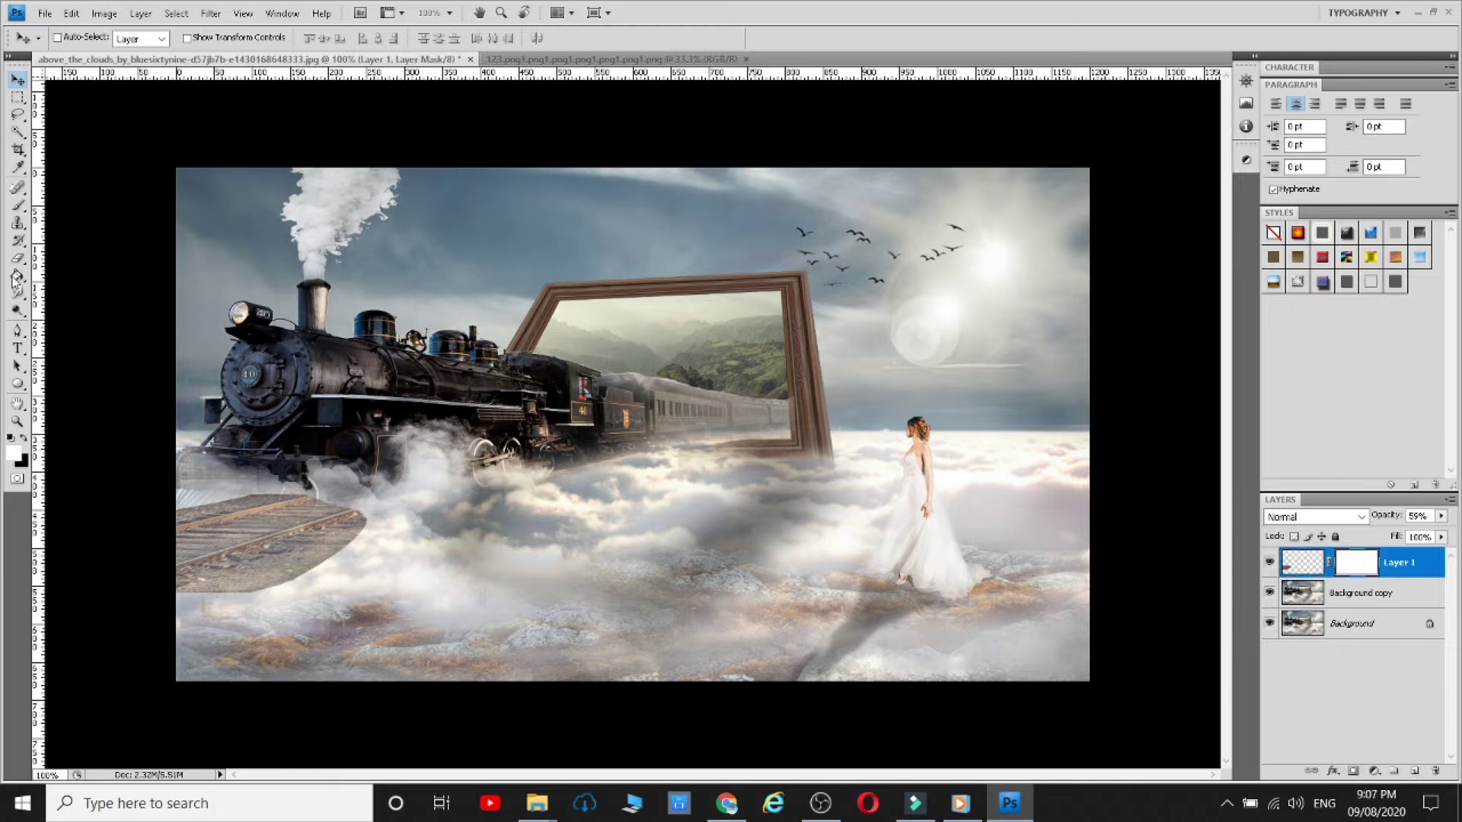
click(1440, 516)
mouse_move(1418, 531)
mouse_down()
mouse_move(1455, 533)
mouse_move(1401, 530)
mouse_up()
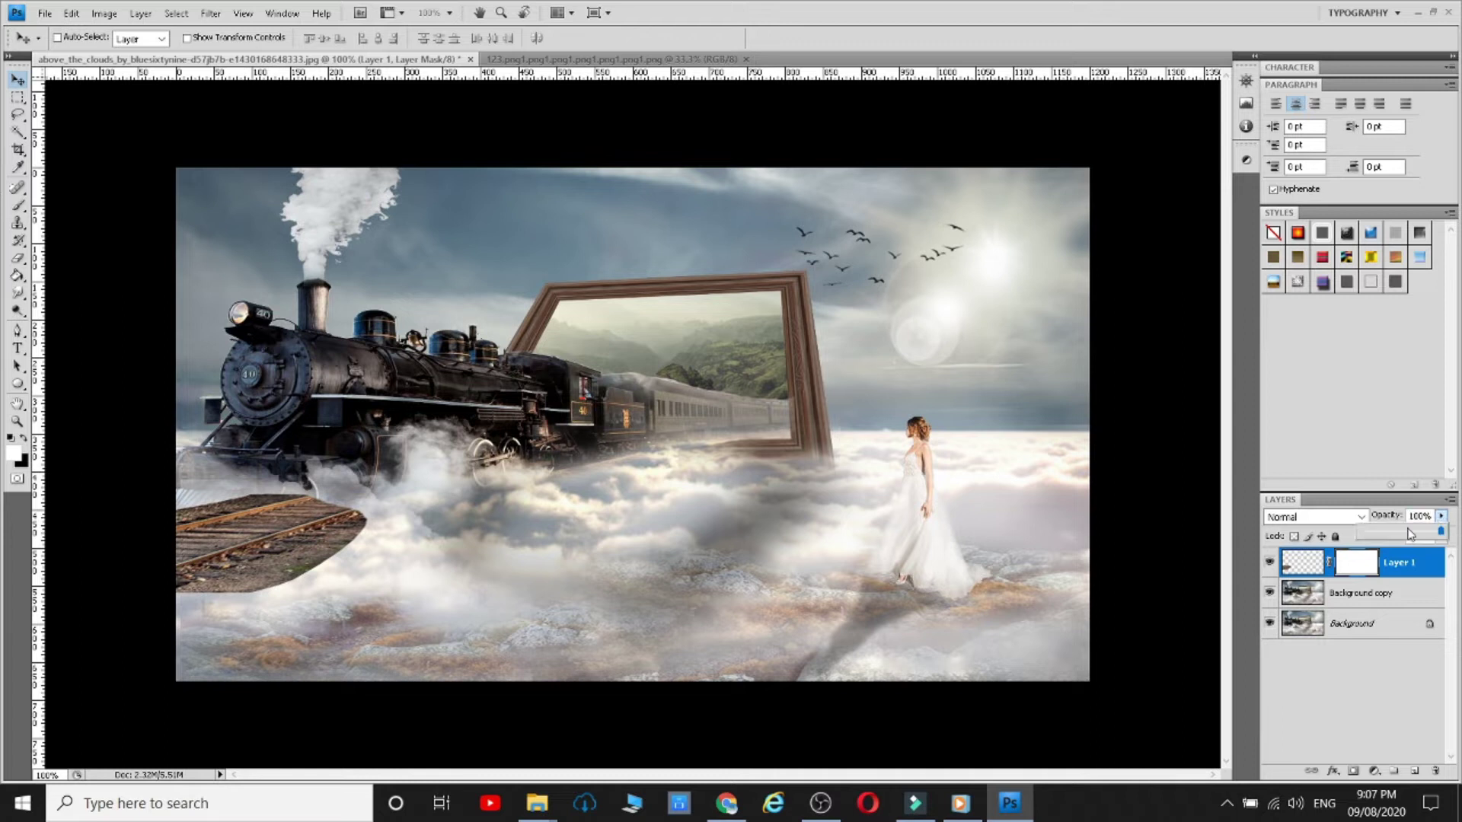
click(19, 207)
click(11, 439)
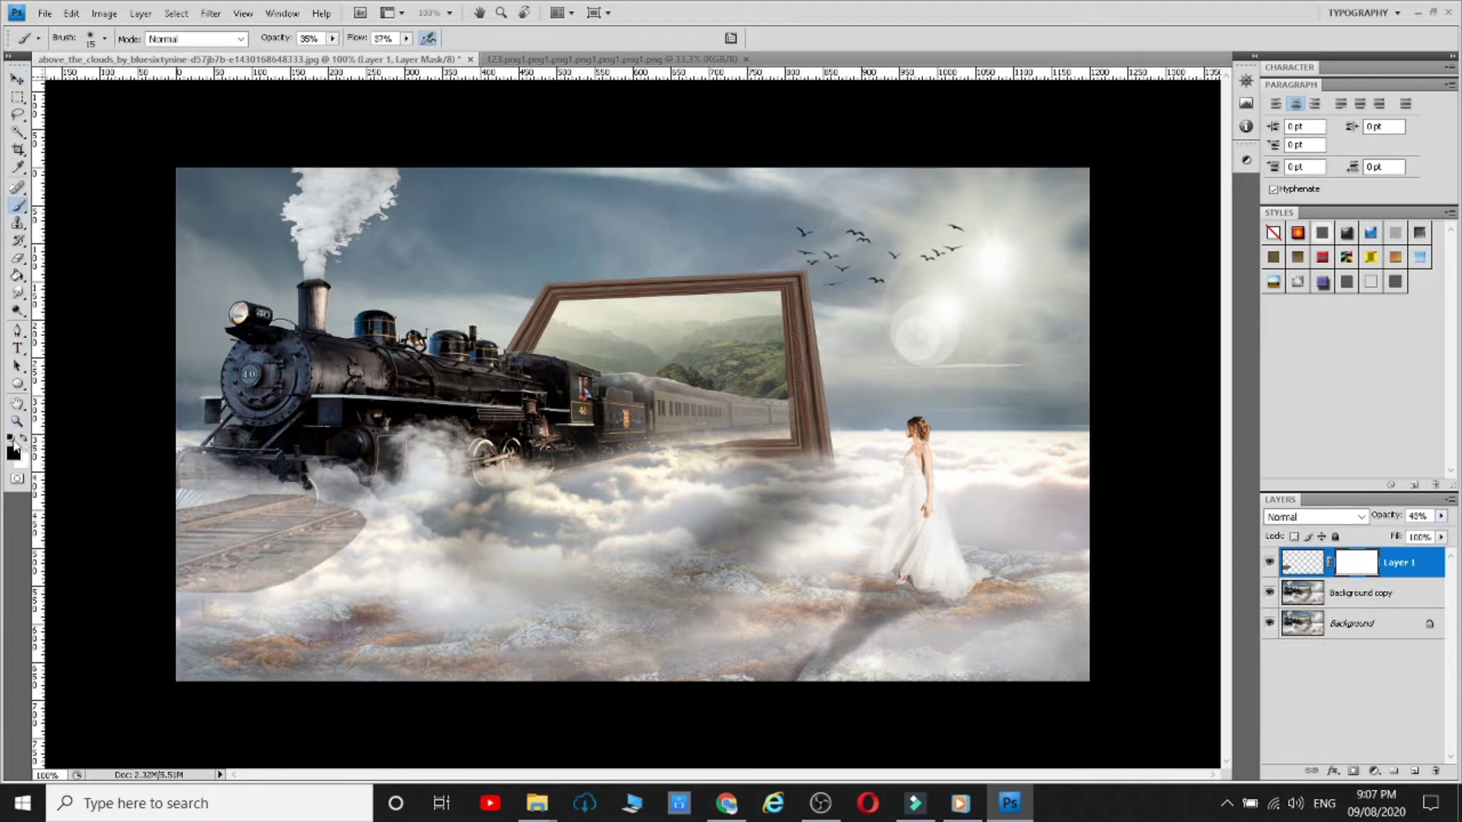
- Fade the track's edges into the clouds by painting its mask with a 68 px brush, and raise the layer opacity to 74%
right_click(439, 562)
drag(466, 581, 549, 579)
drag(389, 565, 298, 613)
right_click(439, 547)
drag(516, 582, 506, 580)
mouse_move(333, 578)
mouse_down()
mouse_move(207, 594)
mouse_move(277, 586)
mouse_move(397, 533)
mouse_move(333, 539)
mouse_move(328, 519)
mouse_move(375, 501)
mouse_move(168, 495)
mouse_move(273, 486)
mouse_move(248, 488)
mouse_move(281, 497)
mouse_move(174, 499)
mouse_move(179, 511)
mouse_move(253, 487)
mouse_move(367, 516)
mouse_move(285, 569)
mouse_move(207, 580)
mouse_move(395, 518)
mouse_up()
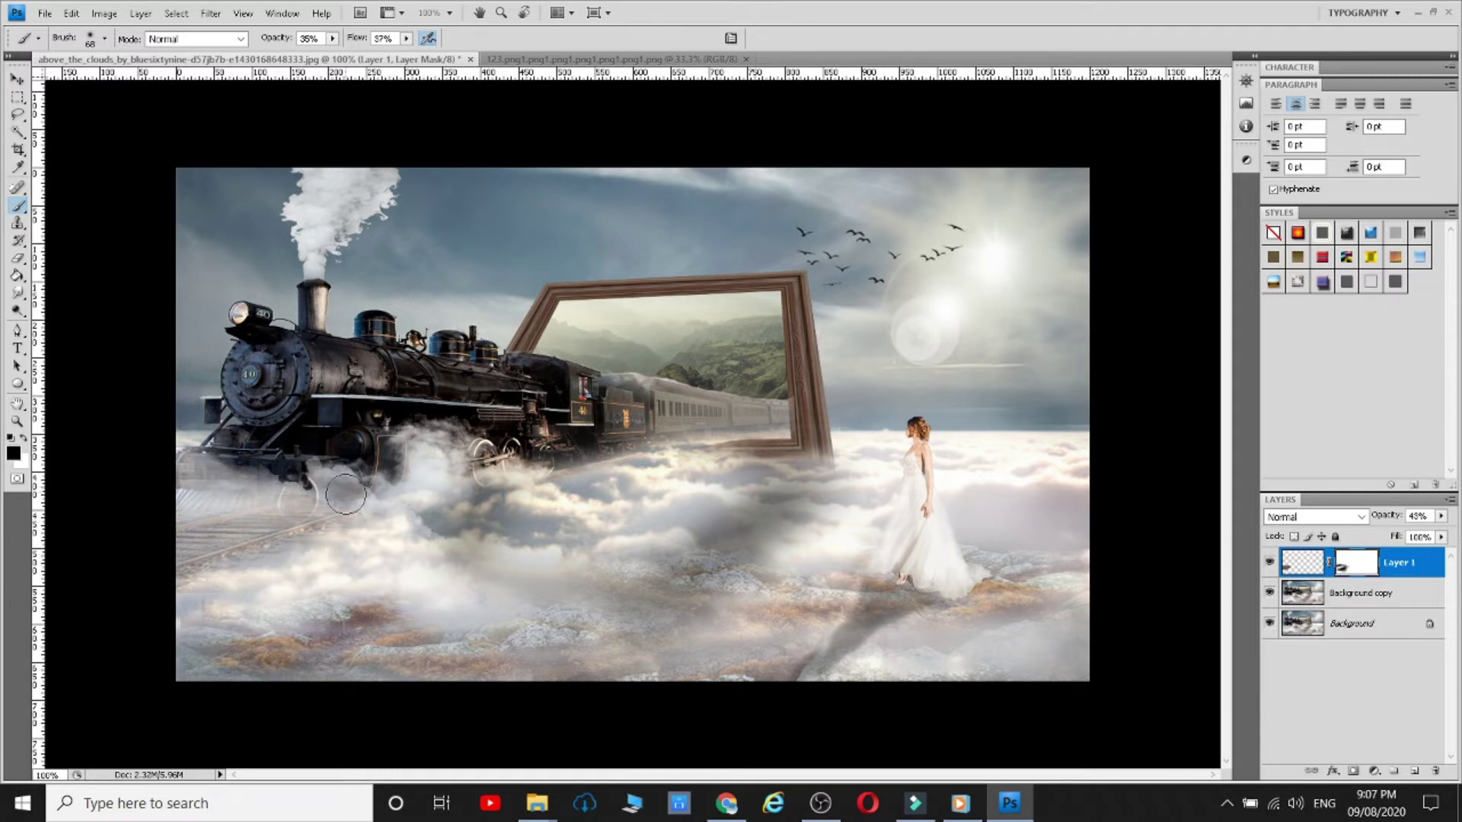
mouse_move(270, 498)
mouse_down()
mouse_move(198, 516)
mouse_move(184, 505)
mouse_move(343, 483)
mouse_move(186, 506)
mouse_move(219, 597)
mouse_move(317, 604)
mouse_up()
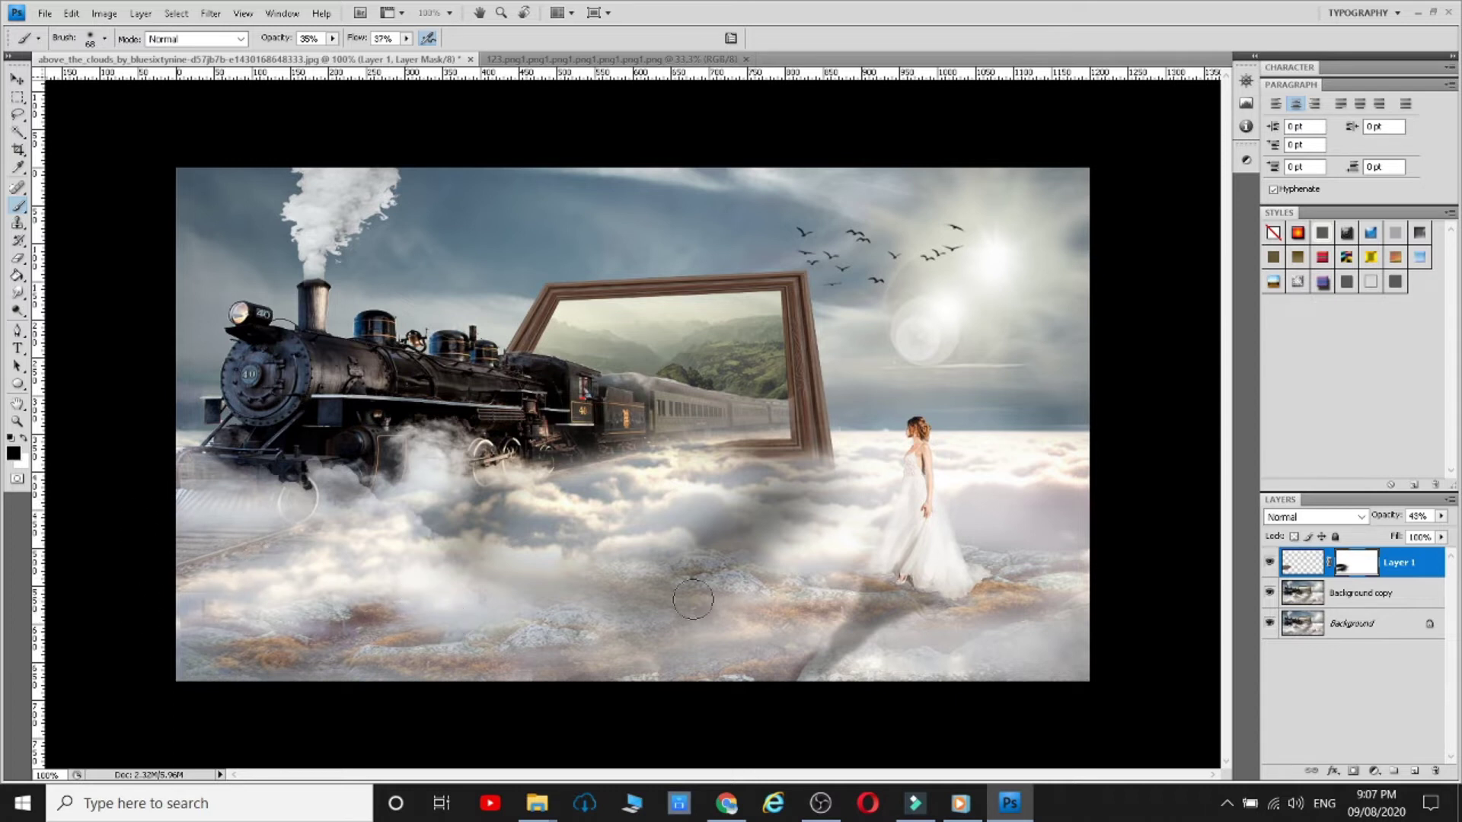
mouse_move(1443, 518)
mouse_down()
mouse_move(1418, 536)
mouse_move(1433, 538)
mouse_up()
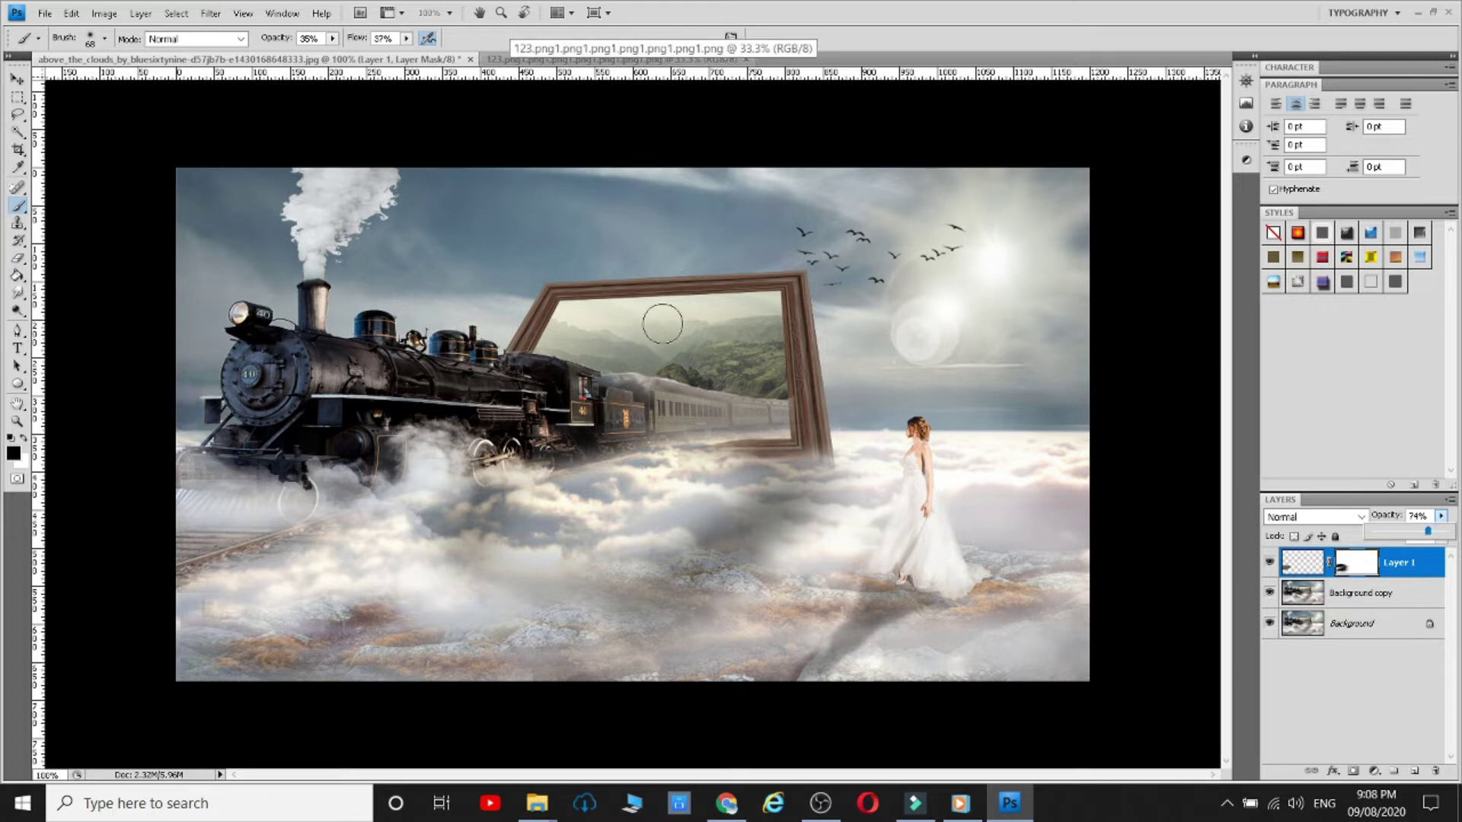
- Add a new layer above the track layer and set the foreground colour to pale cream, fffff5
click(1306, 588)
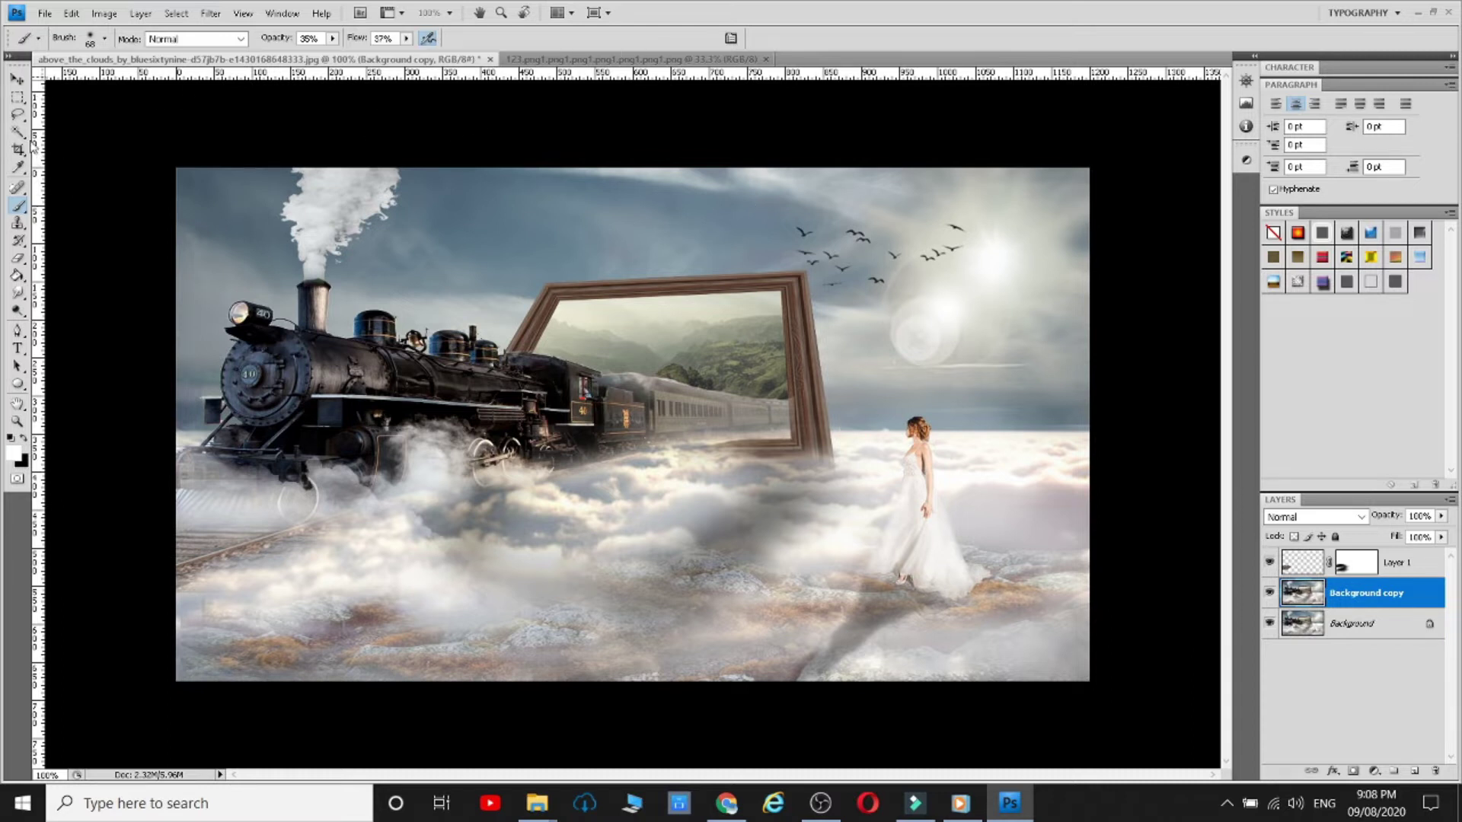
click(1387, 569)
click(1416, 771)
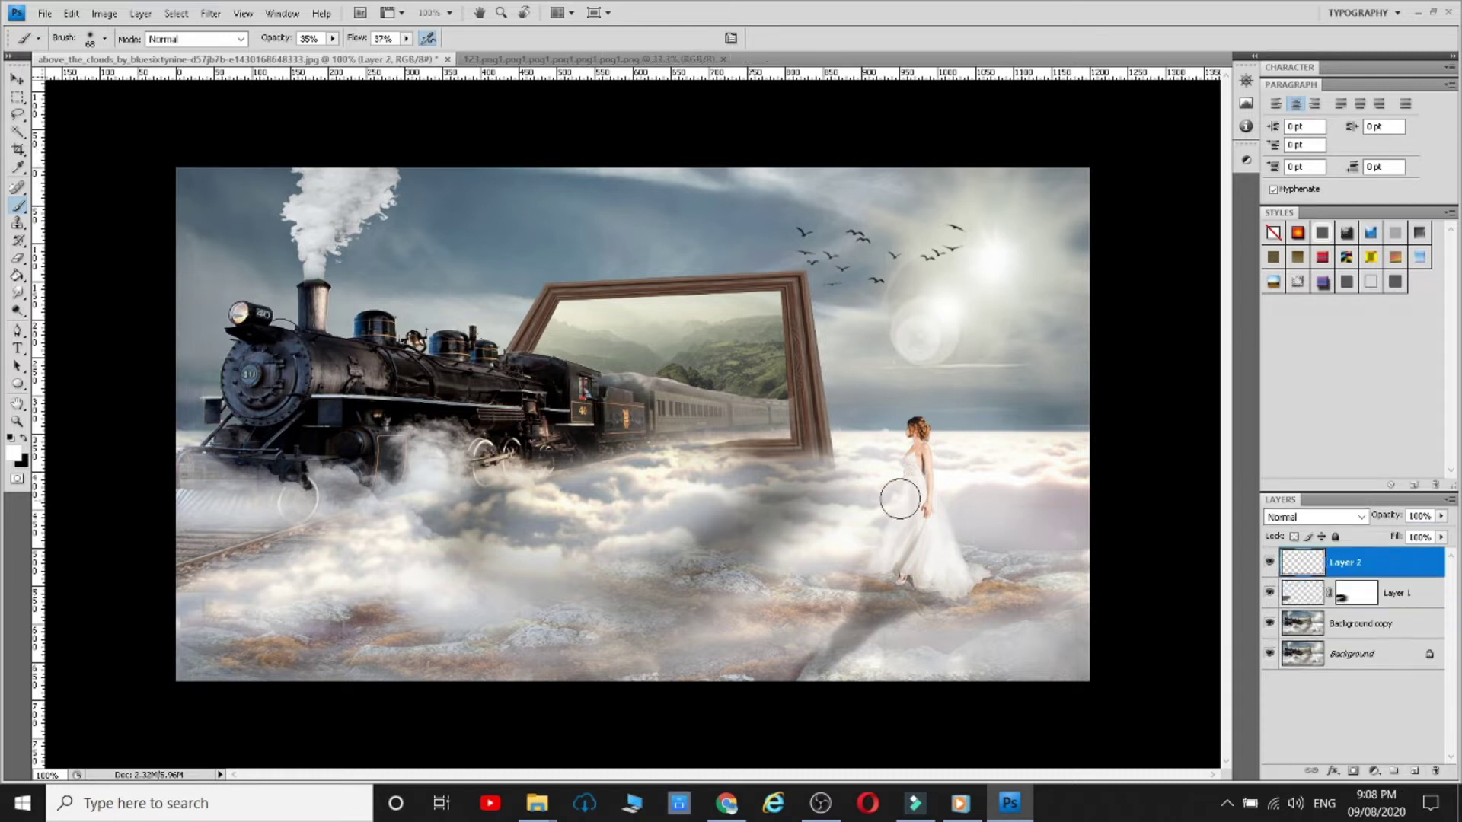
click(14, 456)
drag(875, 311, 982, 303)
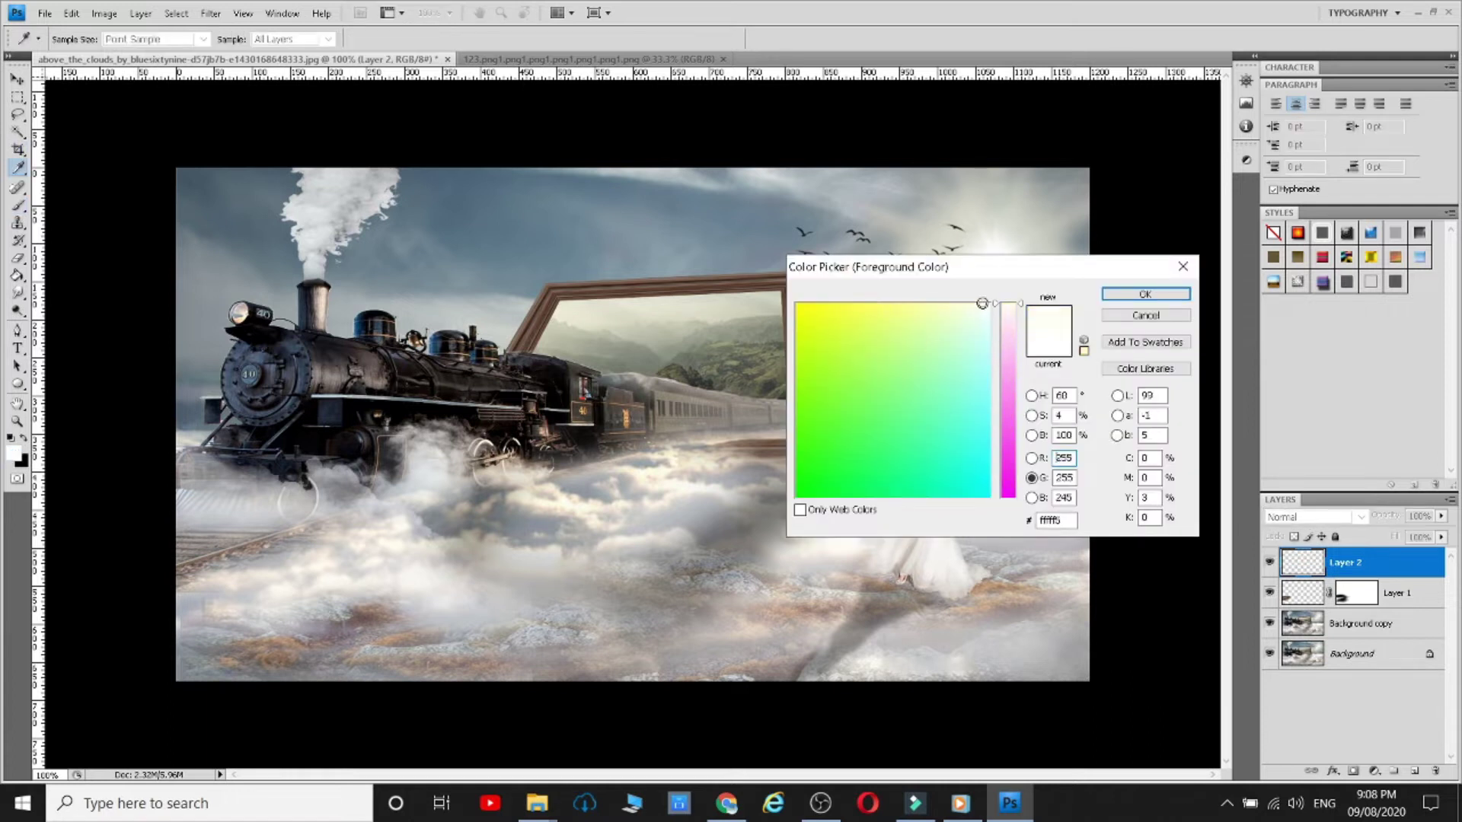
click(1147, 295)
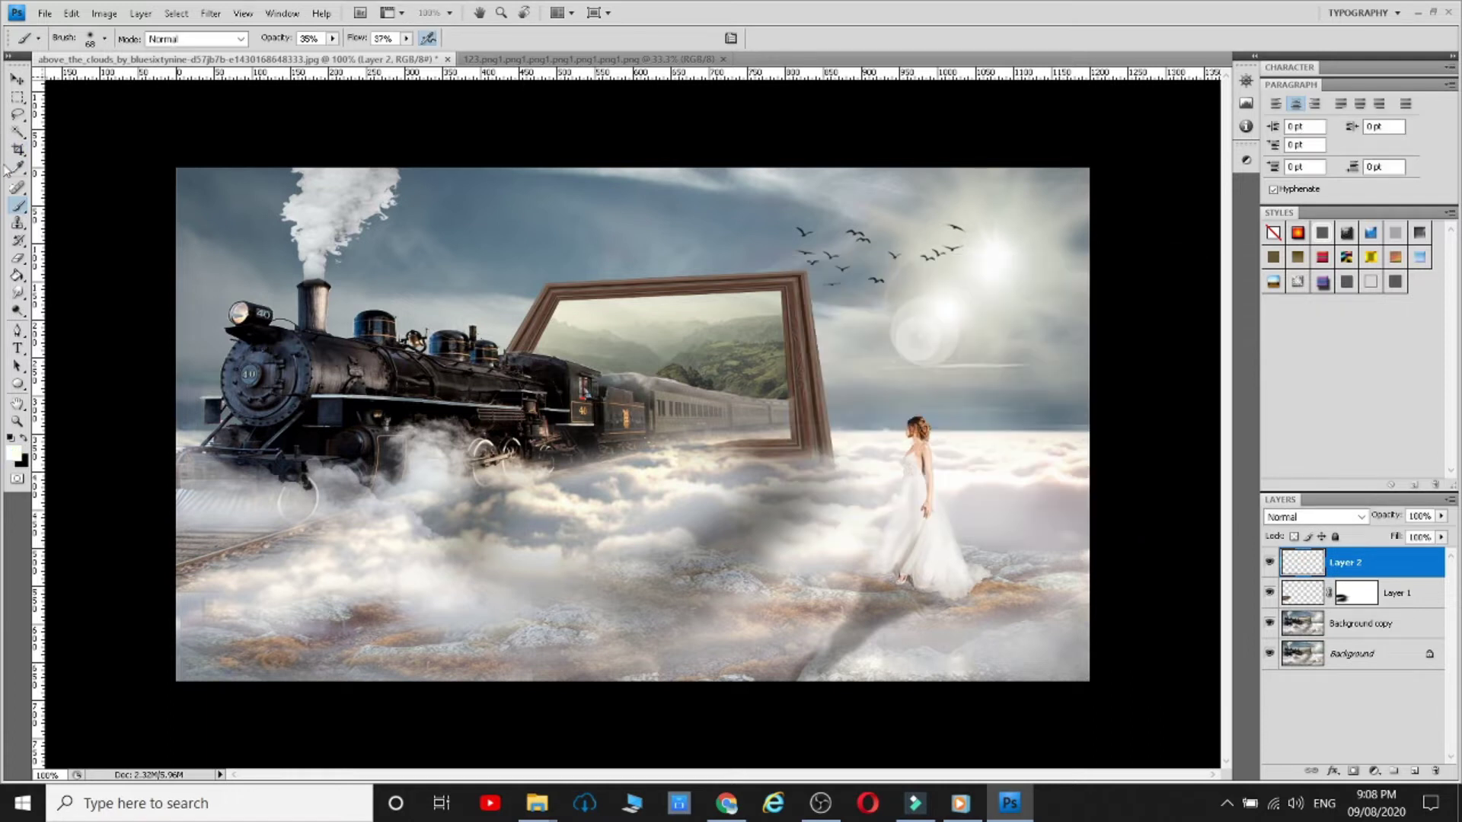
- Paint a 45 px glow on the train's headlight with the Airbrush Soft Round 50% flow preset
click(40, 38)
click(69, 69)
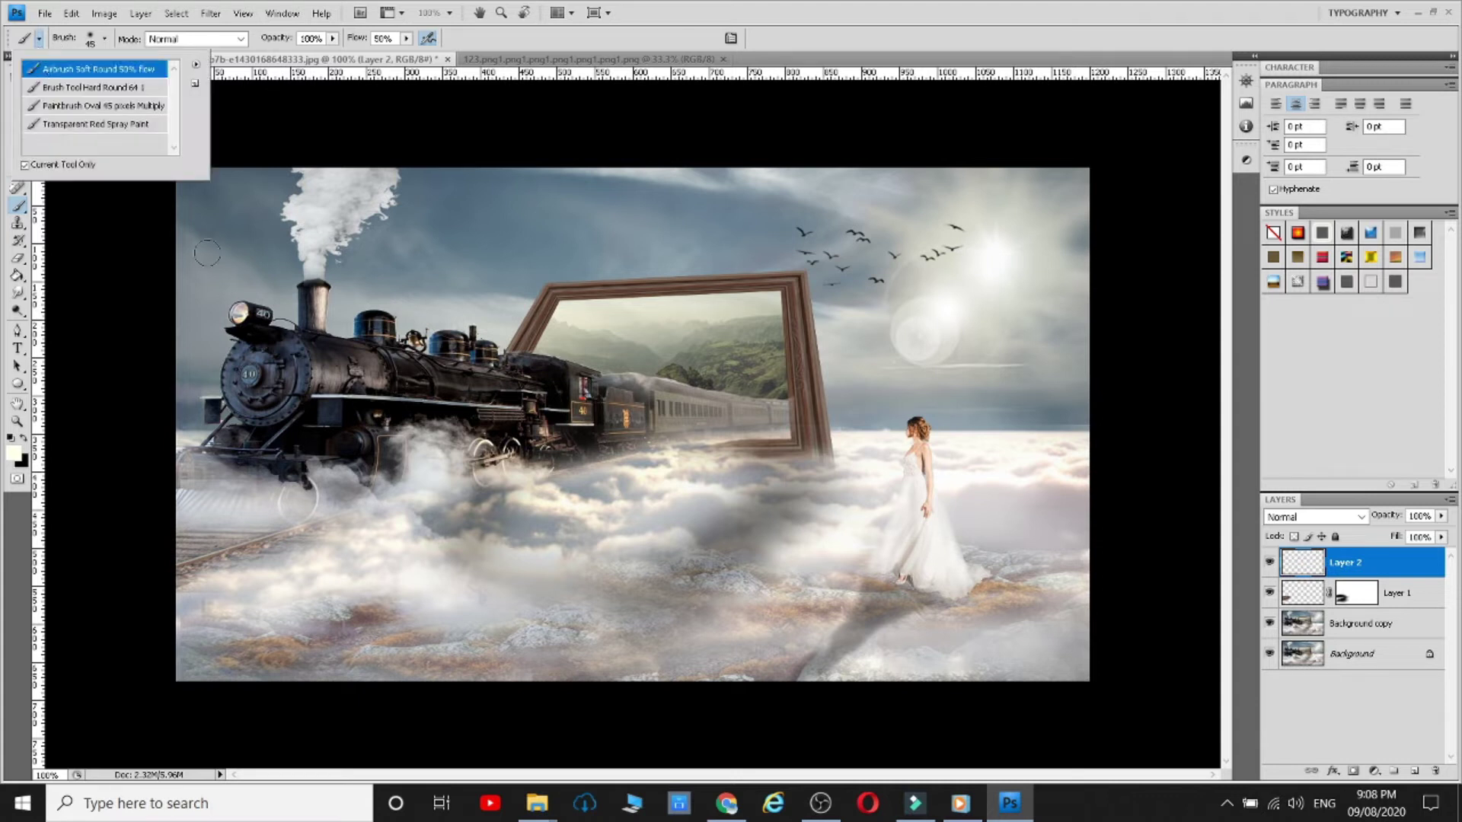
click(238, 311)
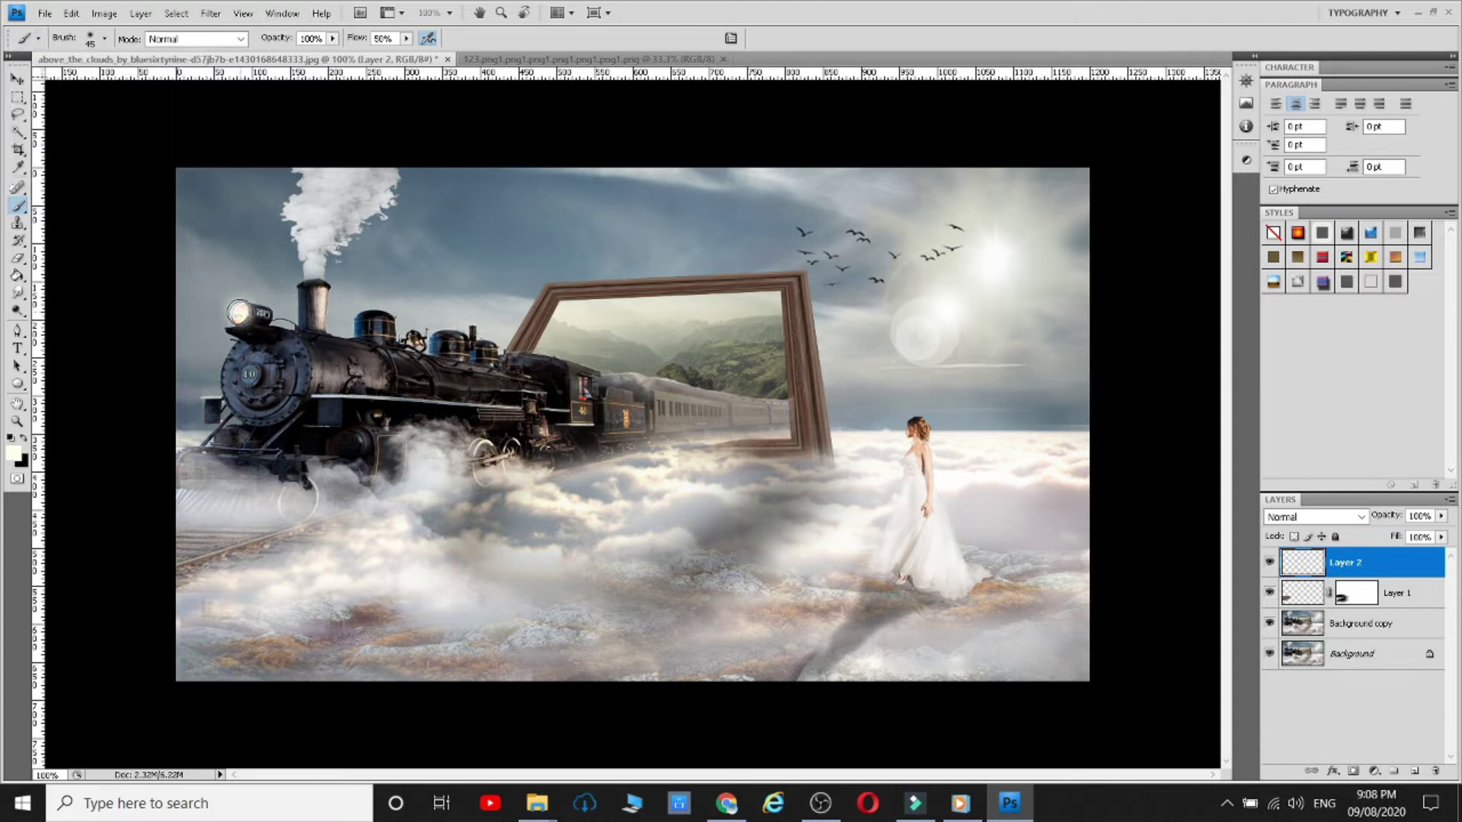
right_click(243, 314)
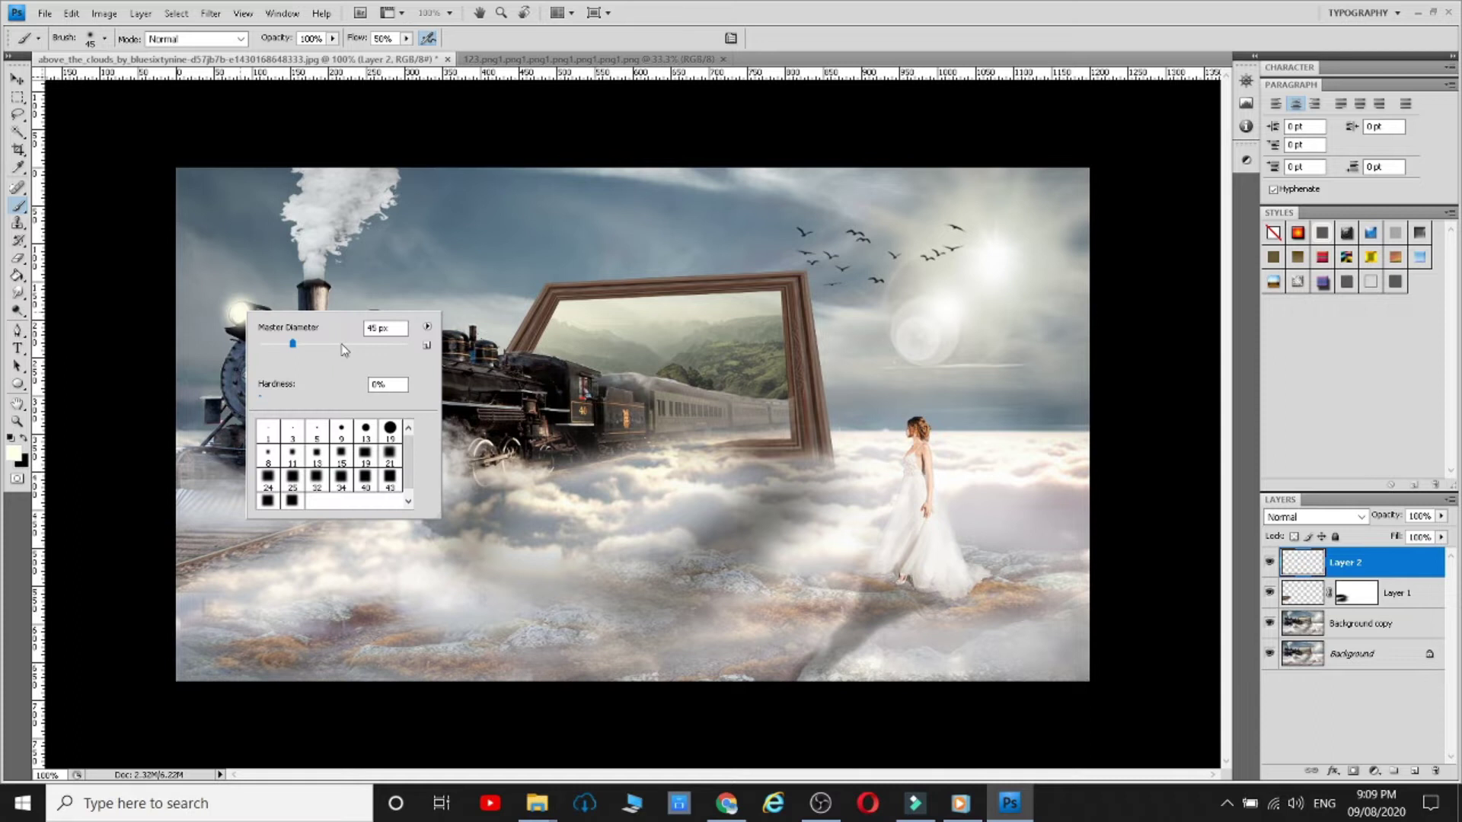
click(632, 94)
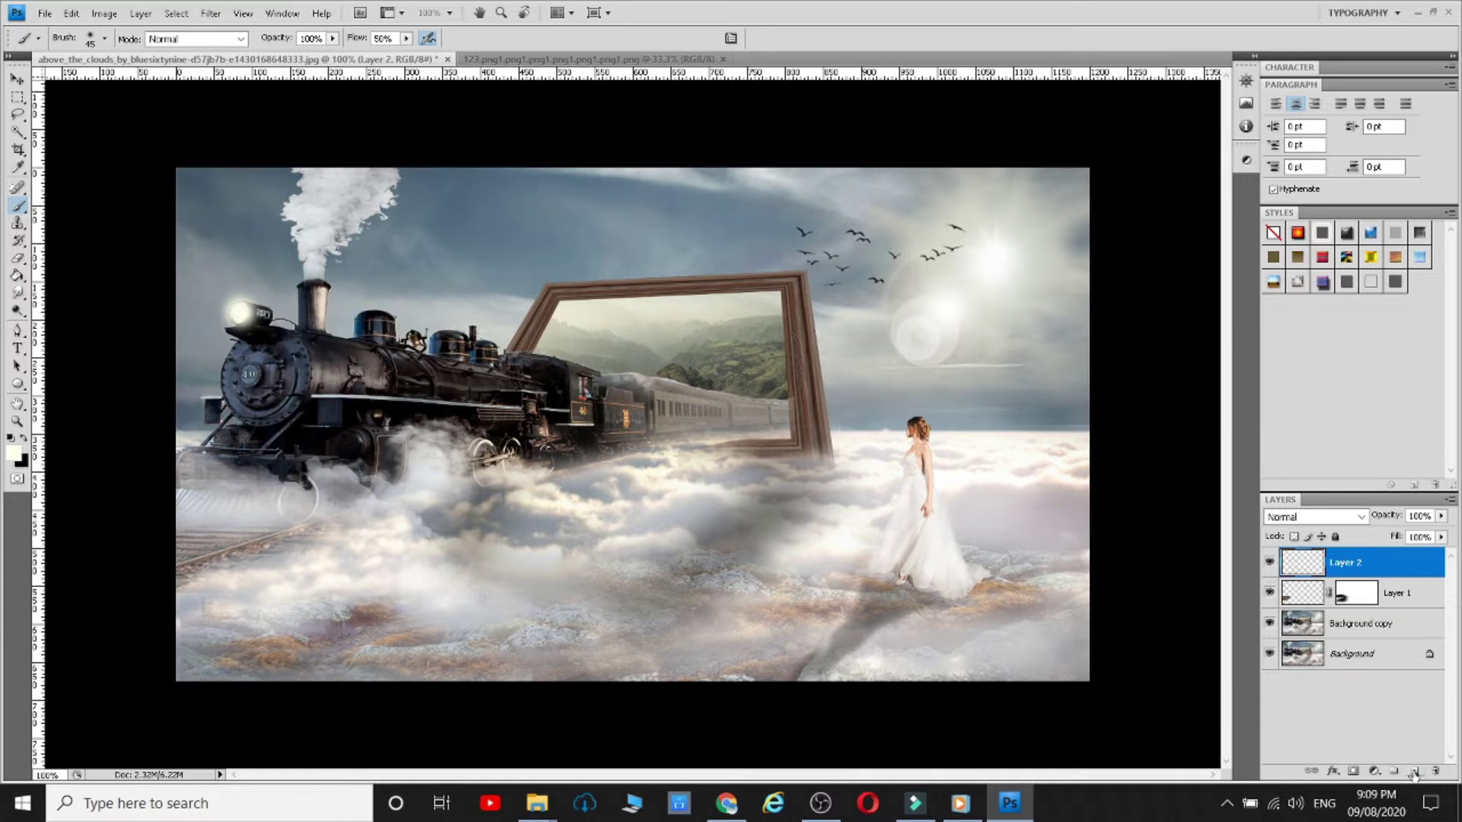
- Build a wider headlight glow on a new layer with 112 px and 370 px soft brushes, and set its opacity to 73%
click(1414, 772)
right_click(255, 275)
click(352, 308)
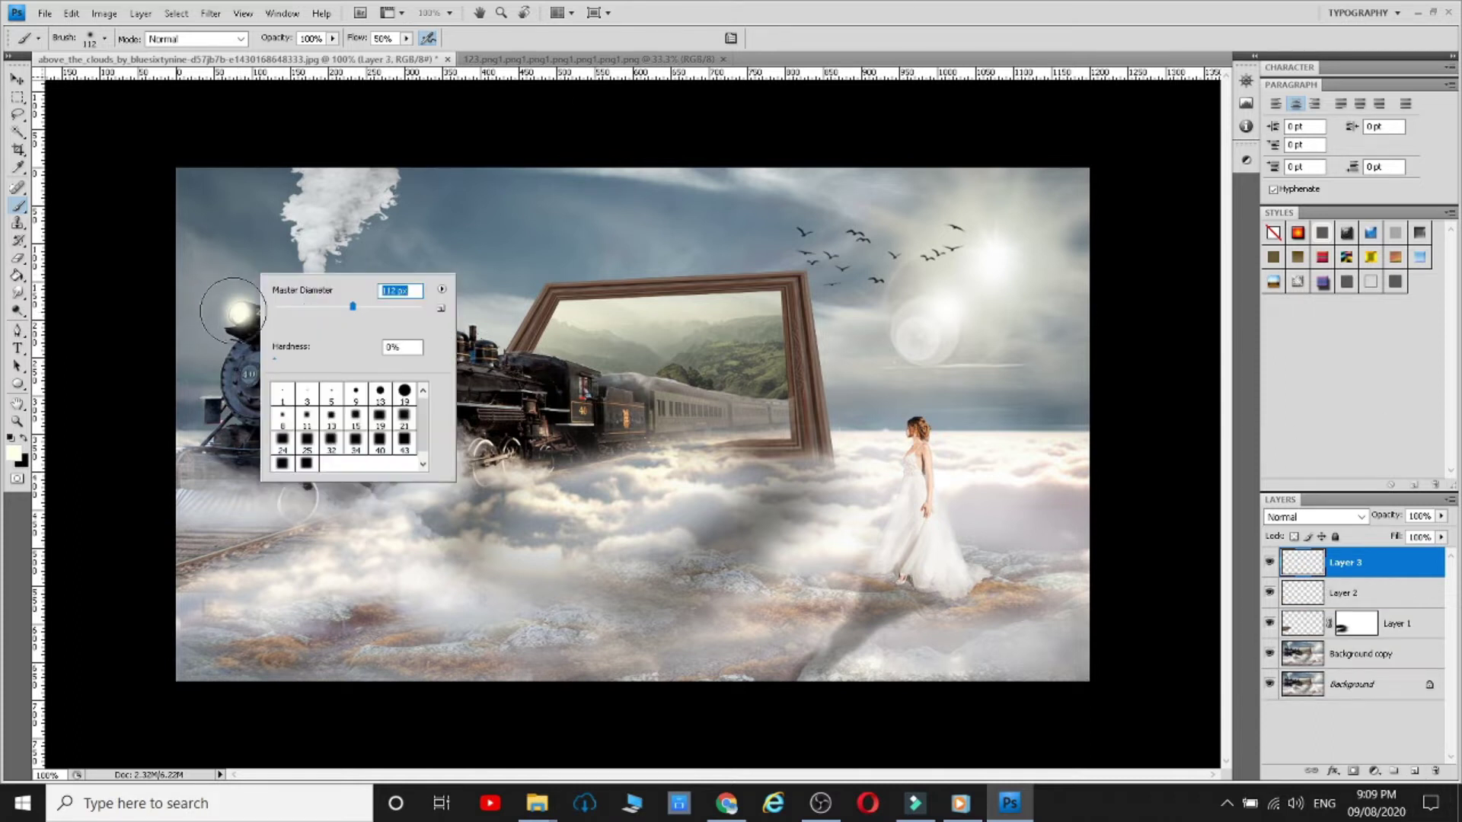
click(237, 313)
right_click(247, 308)
click(385, 341)
click(238, 315)
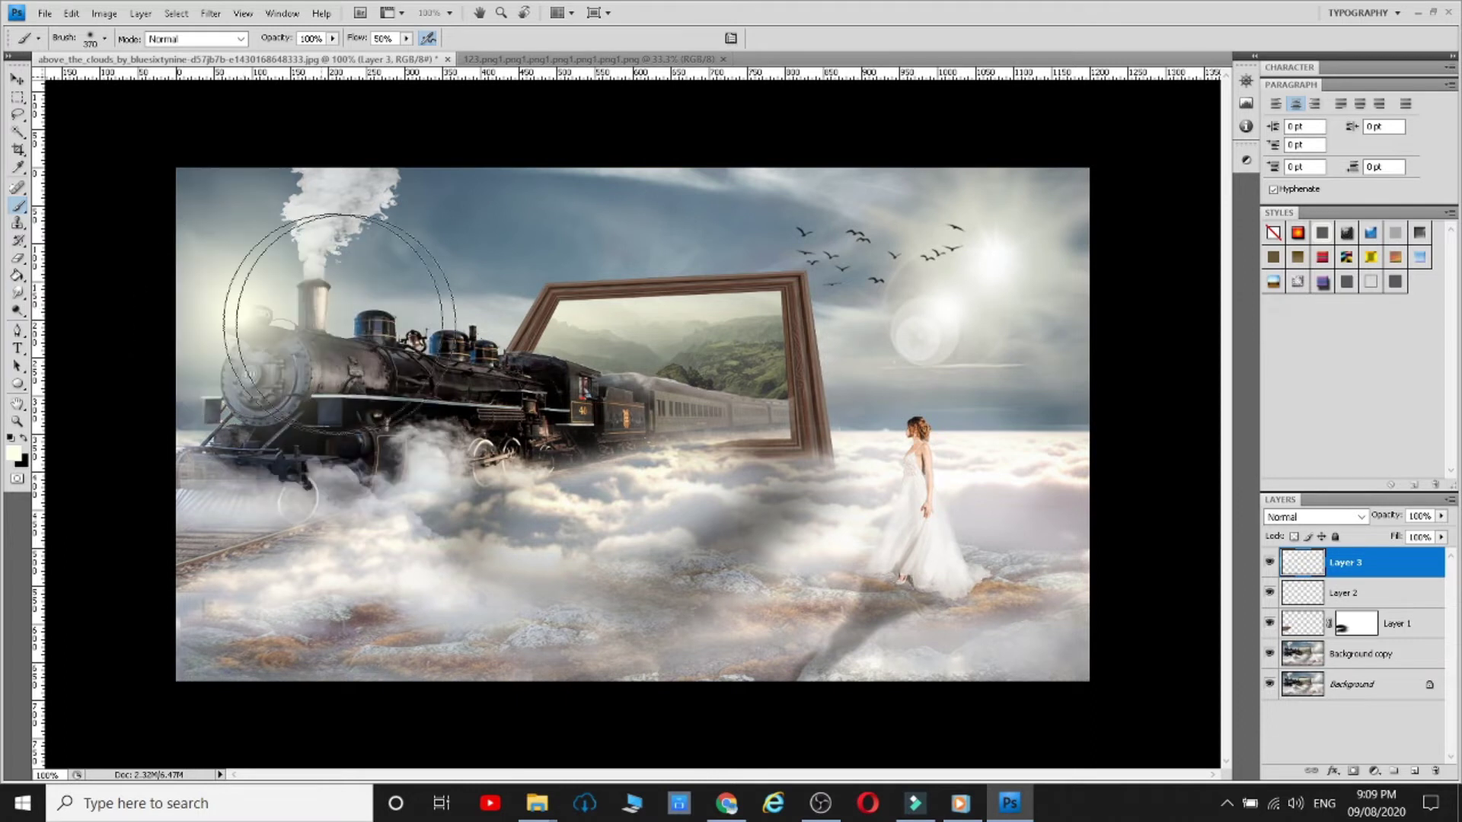
click(1442, 516)
drag(1444, 533, 1426, 535)
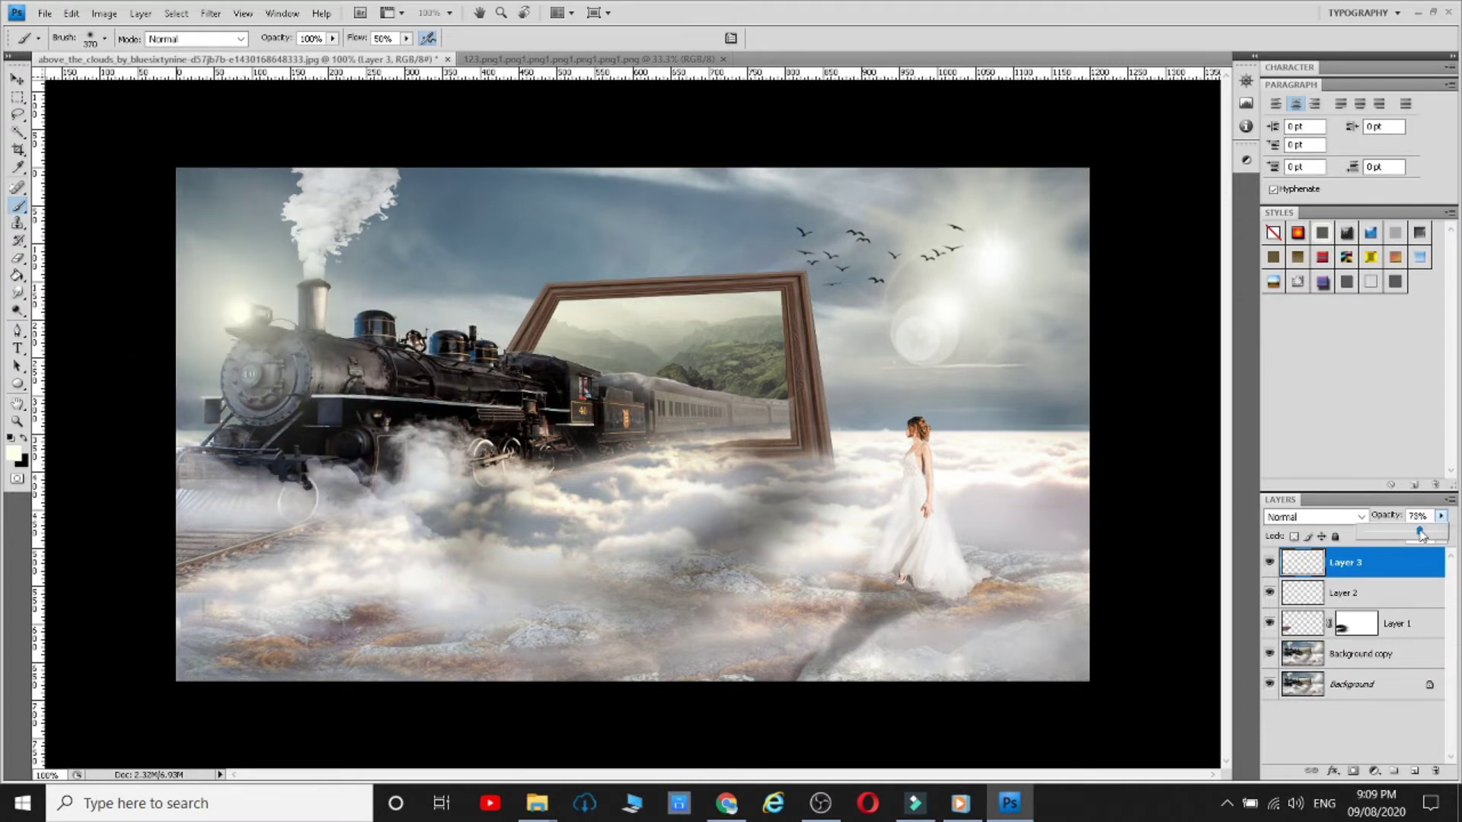
click(973, 14)
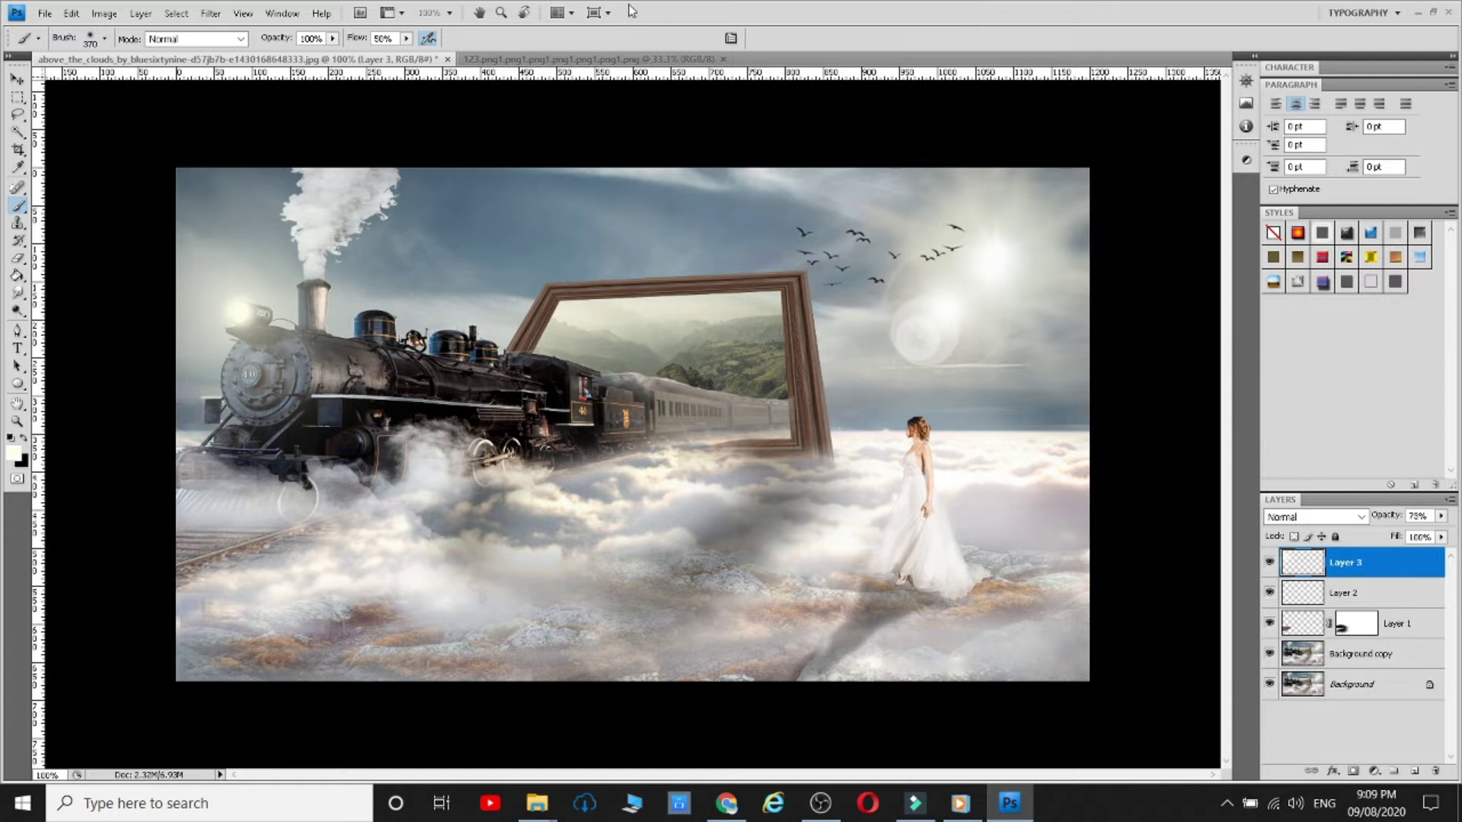
- Paint a soft glow over the track in front of the train on a new layer and set its opacity to 77%
key(ctrl+shift+alt+n)
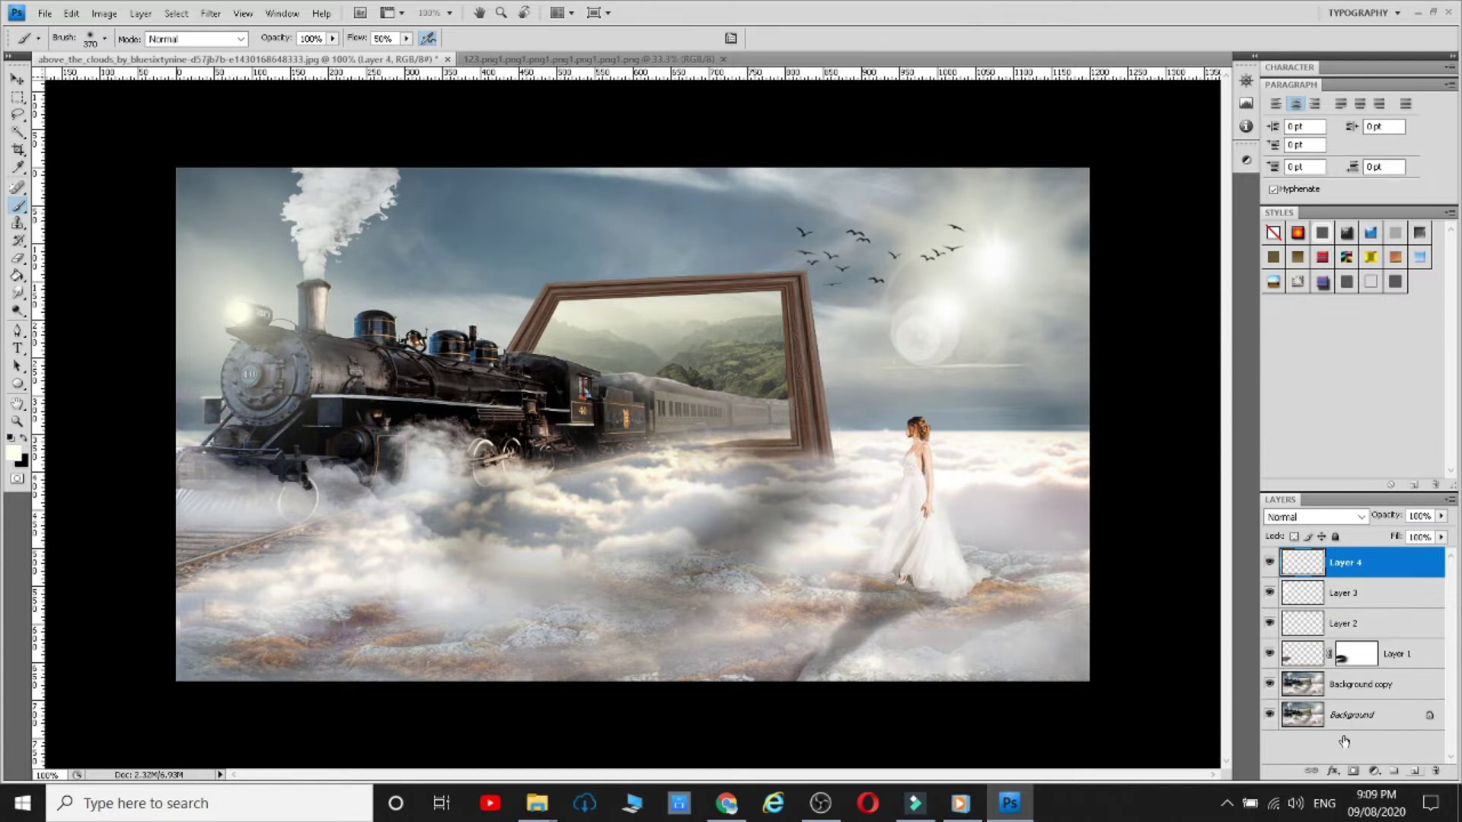
click(213, 513)
click(1442, 515)
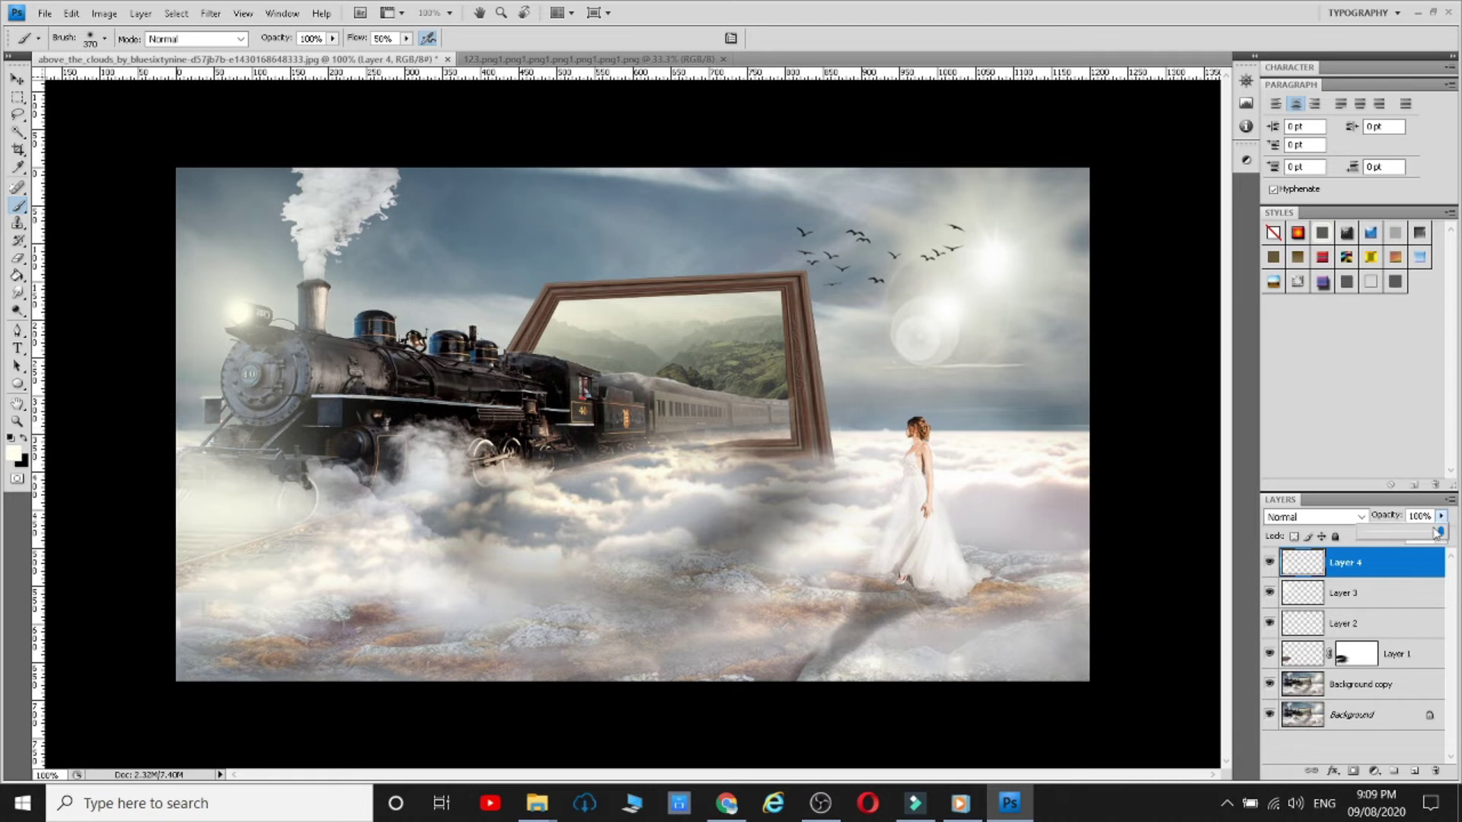
drag(1444, 533, 1427, 536)
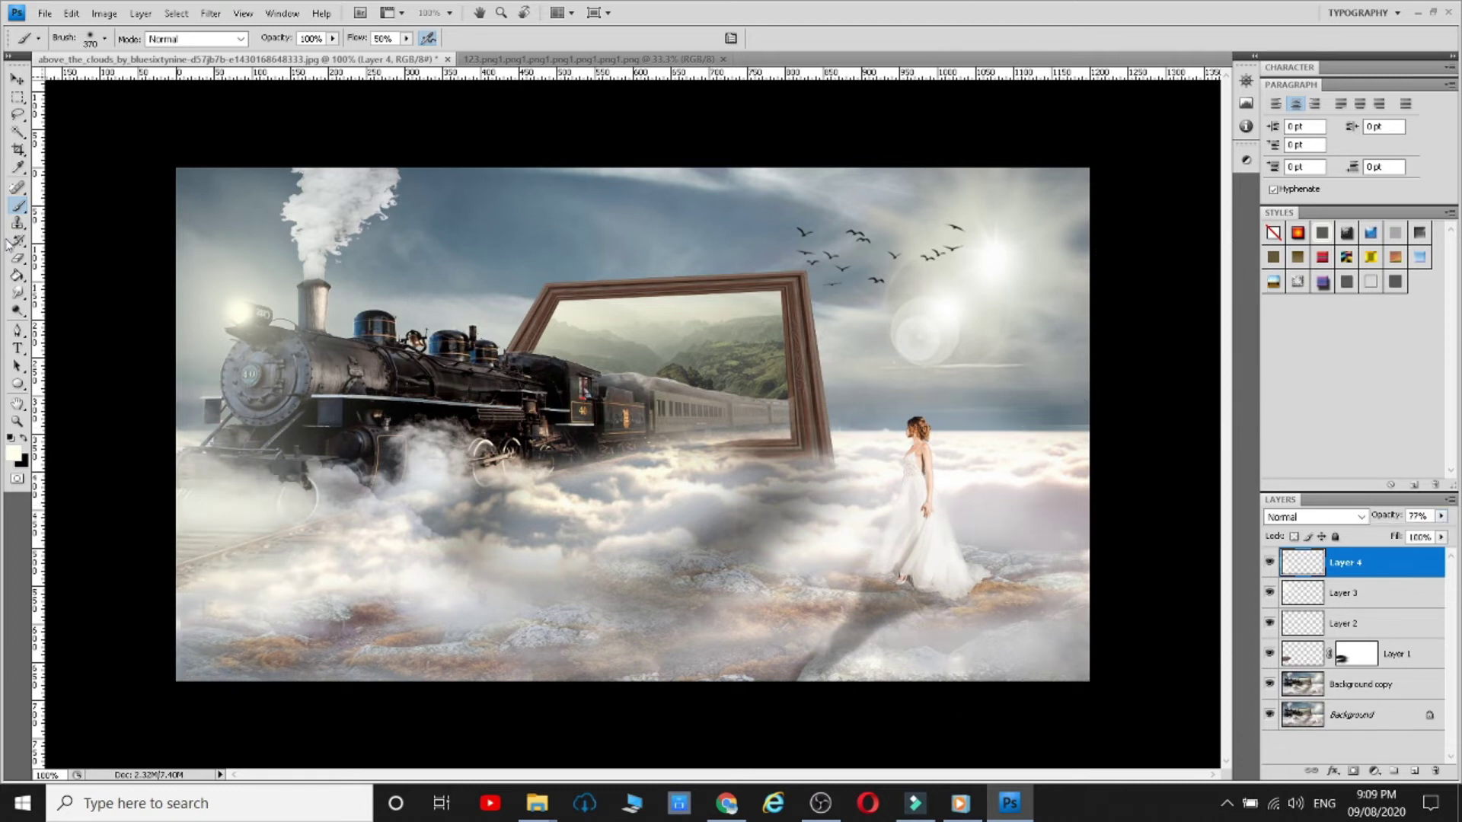
- Brighten the bride's dress on the Background copy layer with the Dodge tool
click(18, 311)
click(1363, 684)
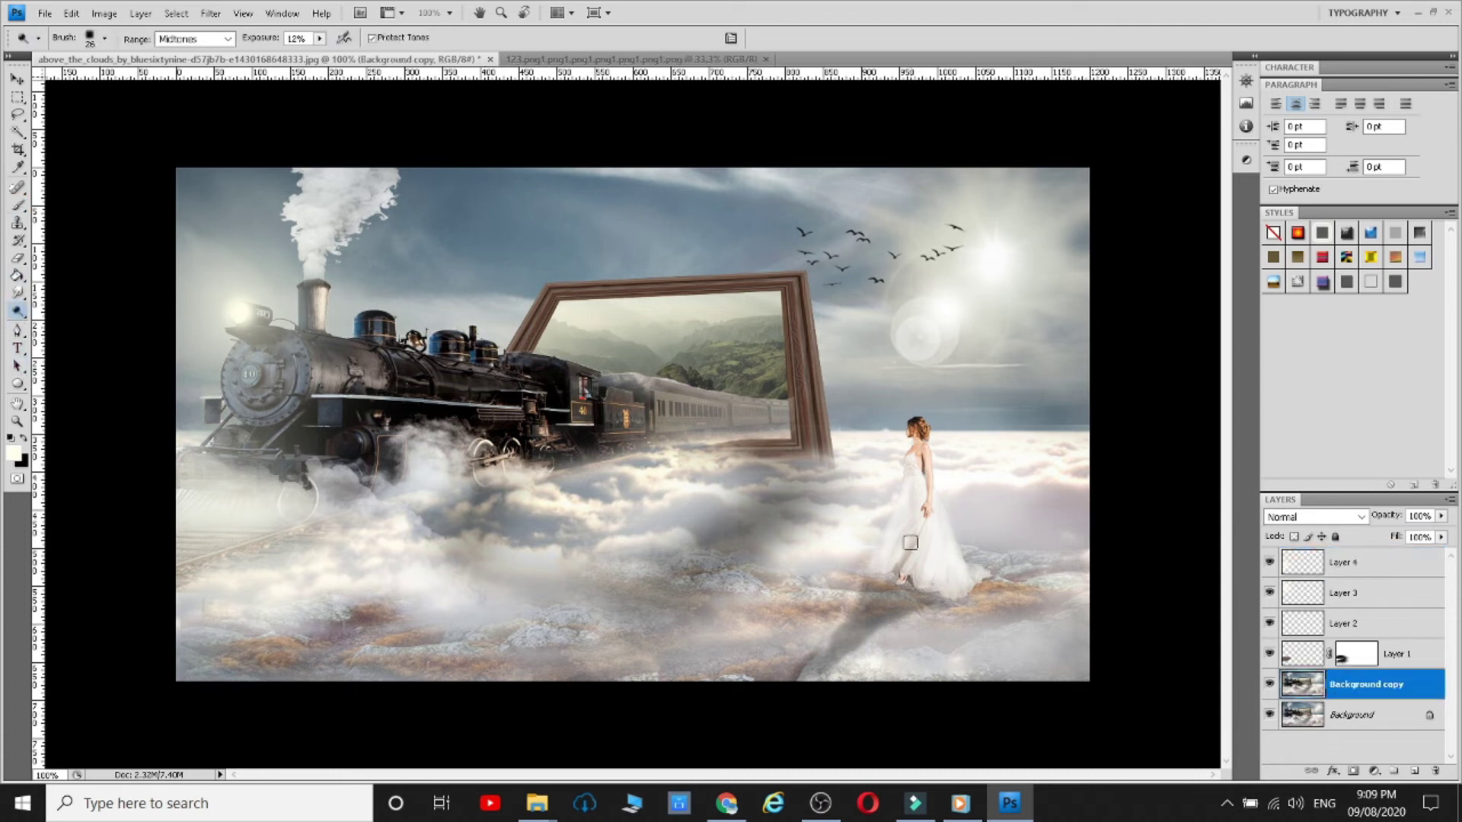
drag(919, 493, 927, 461)
- Darken the folds of the bride's dress and the clouds beneath the train with a 29 px Burn tool brush
right_click(18, 311)
click(69, 327)
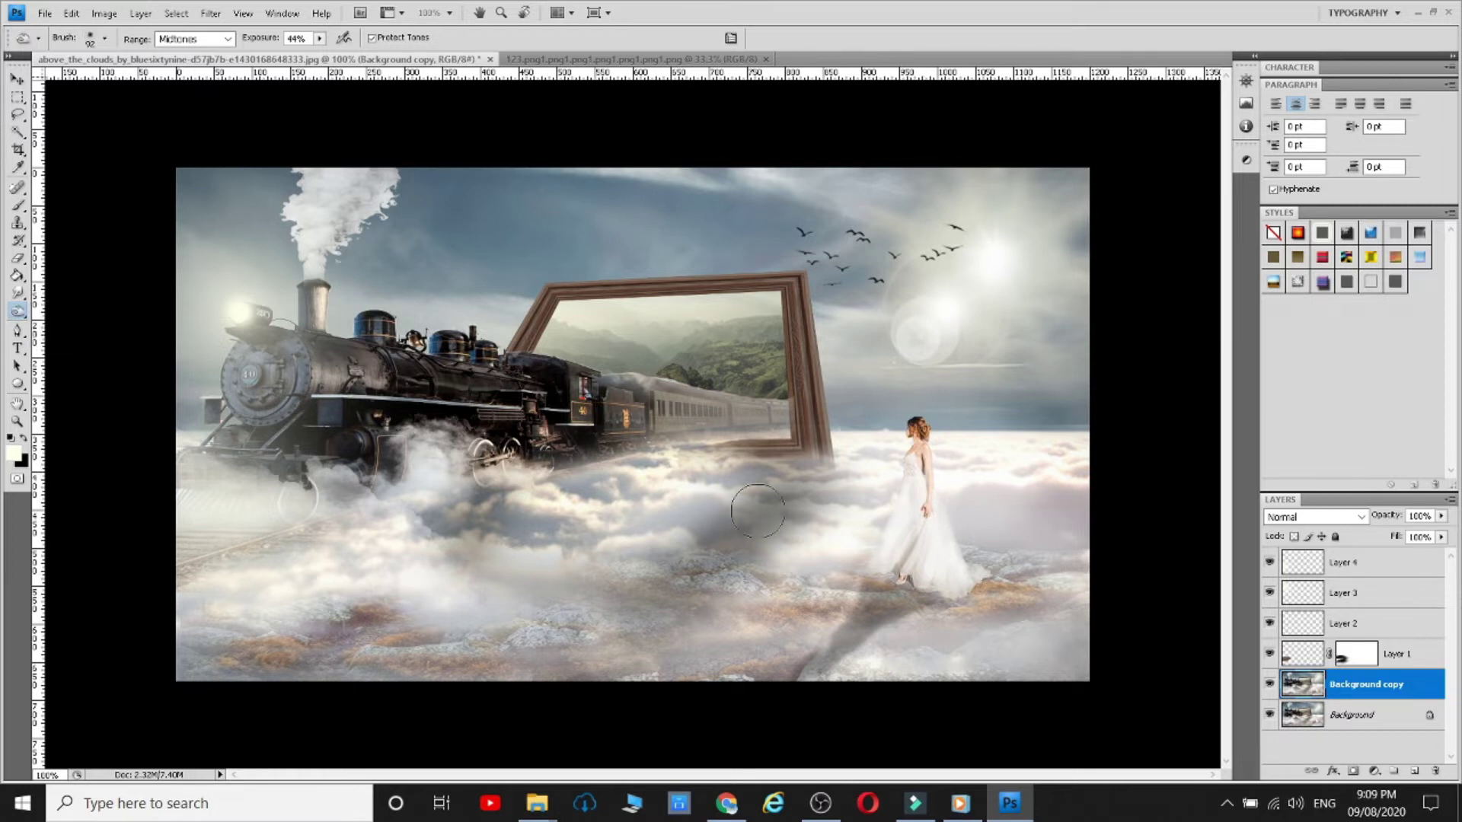
right_click(915, 474)
click(915, 475)
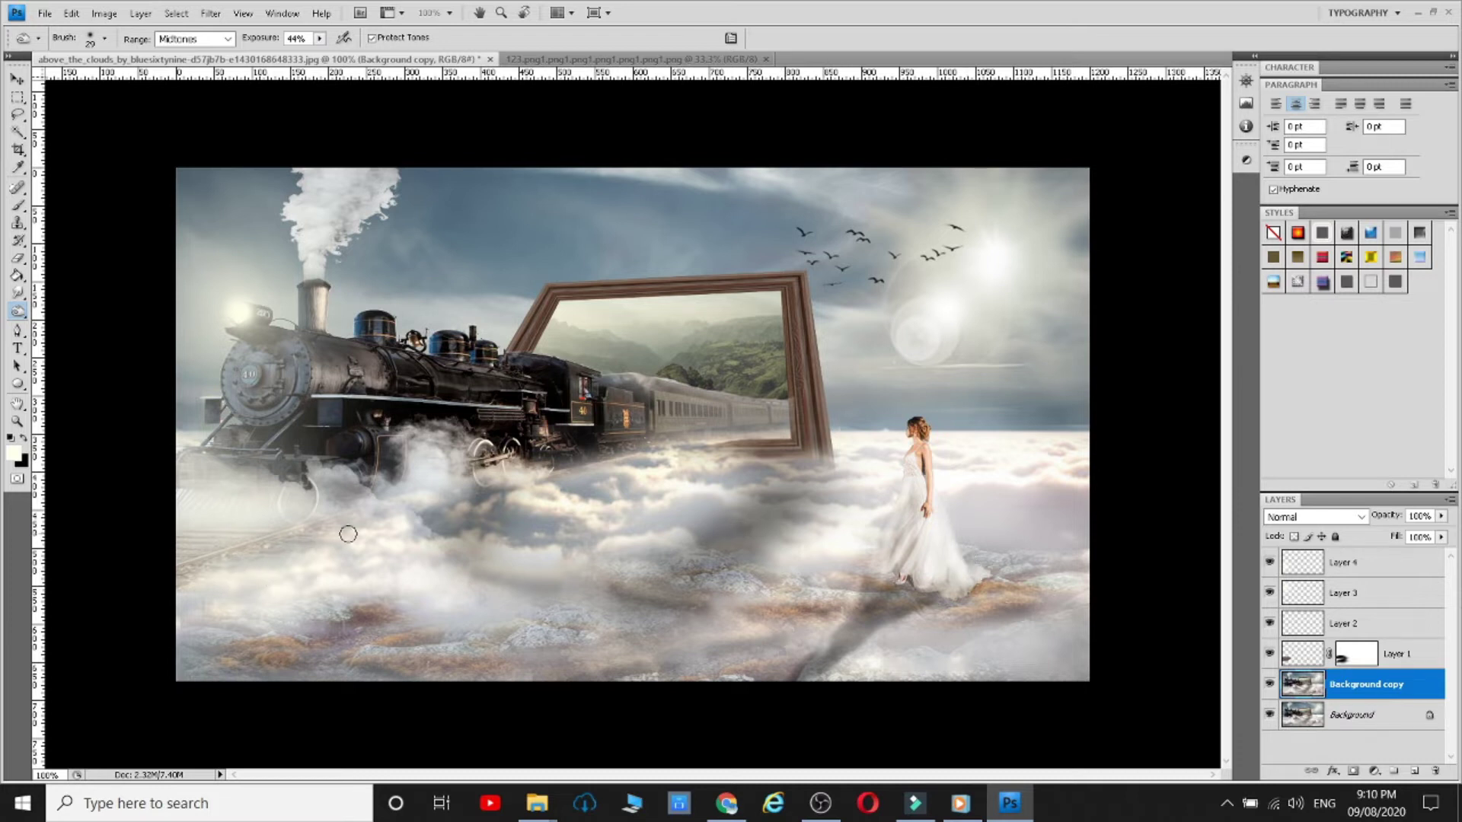
drag(358, 519, 553, 468)
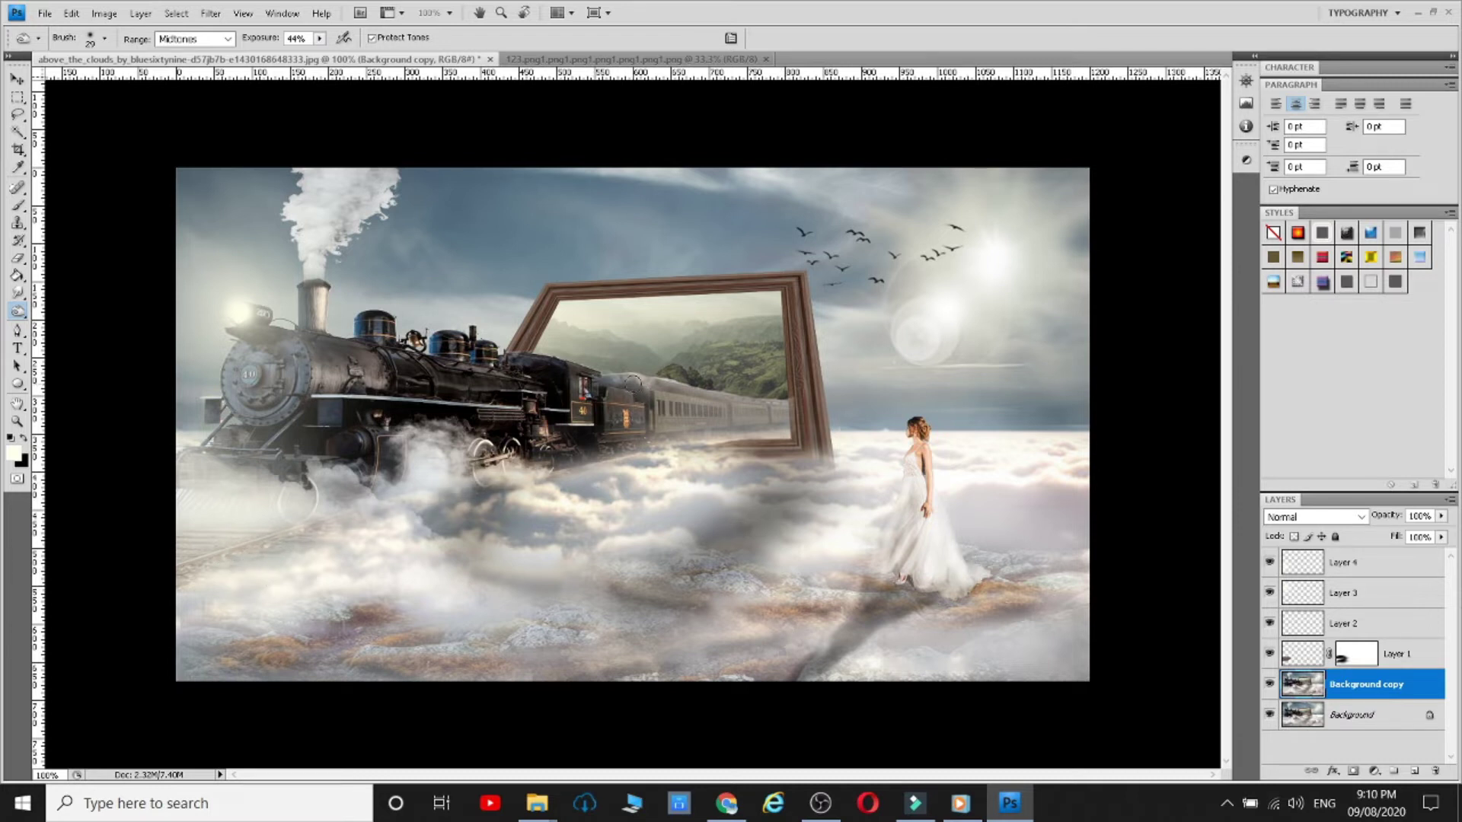
- Burn the roofline of the train carriages inside the frame with a 14 px brush
right_click(649, 385)
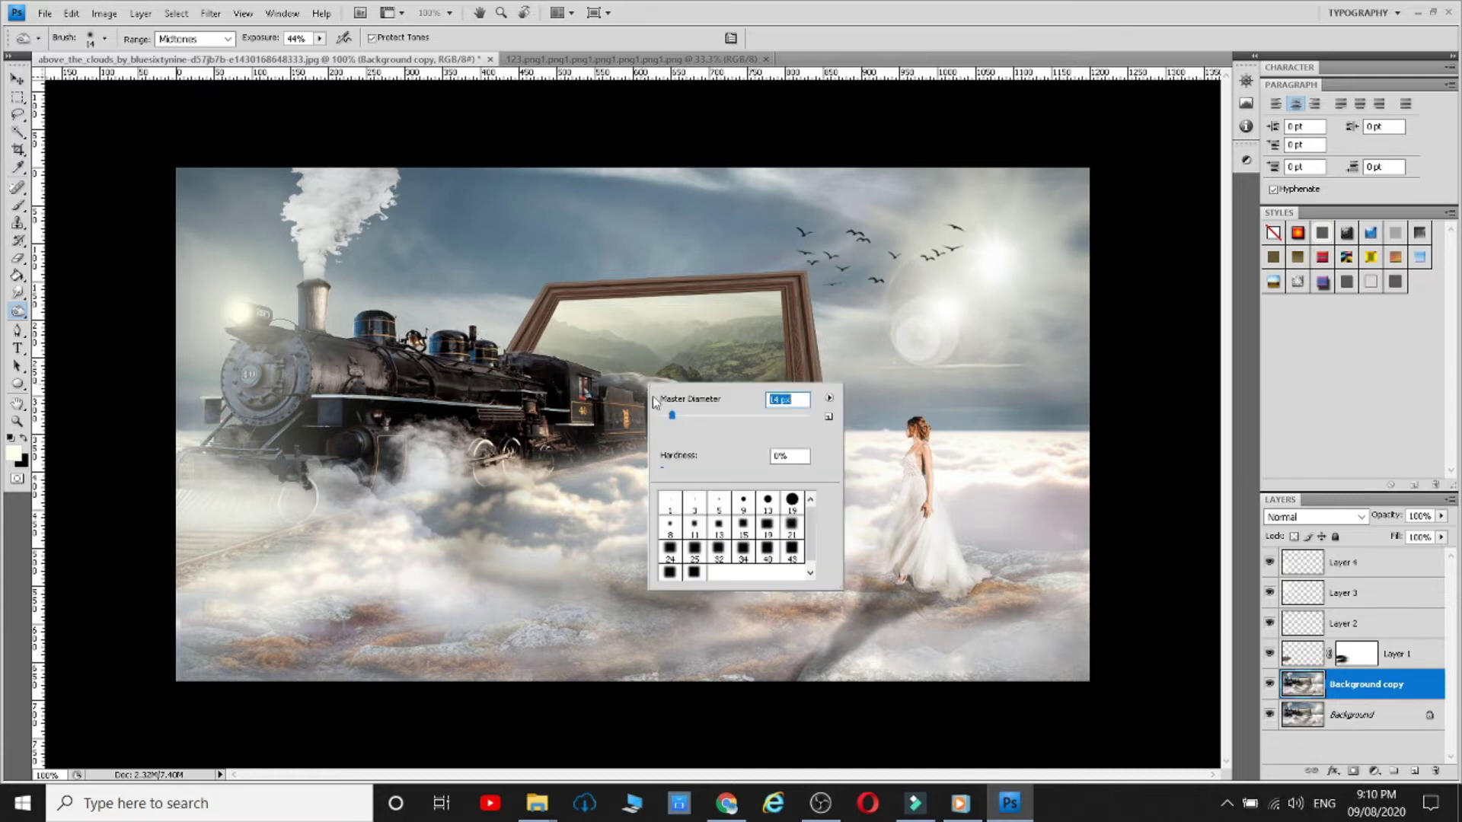
click(627, 380)
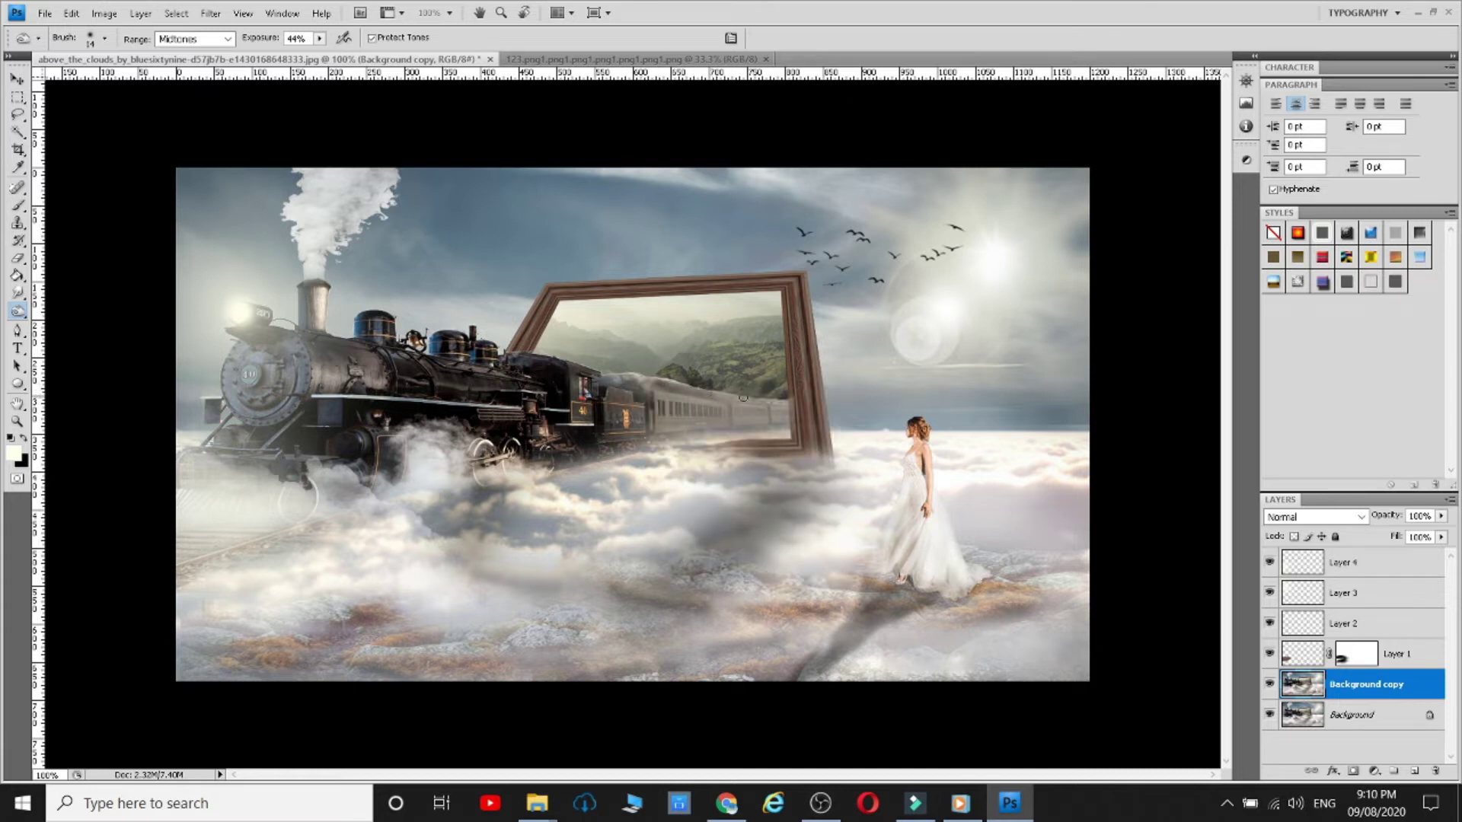
drag(744, 397, 675, 396)
drag(676, 380, 599, 377)
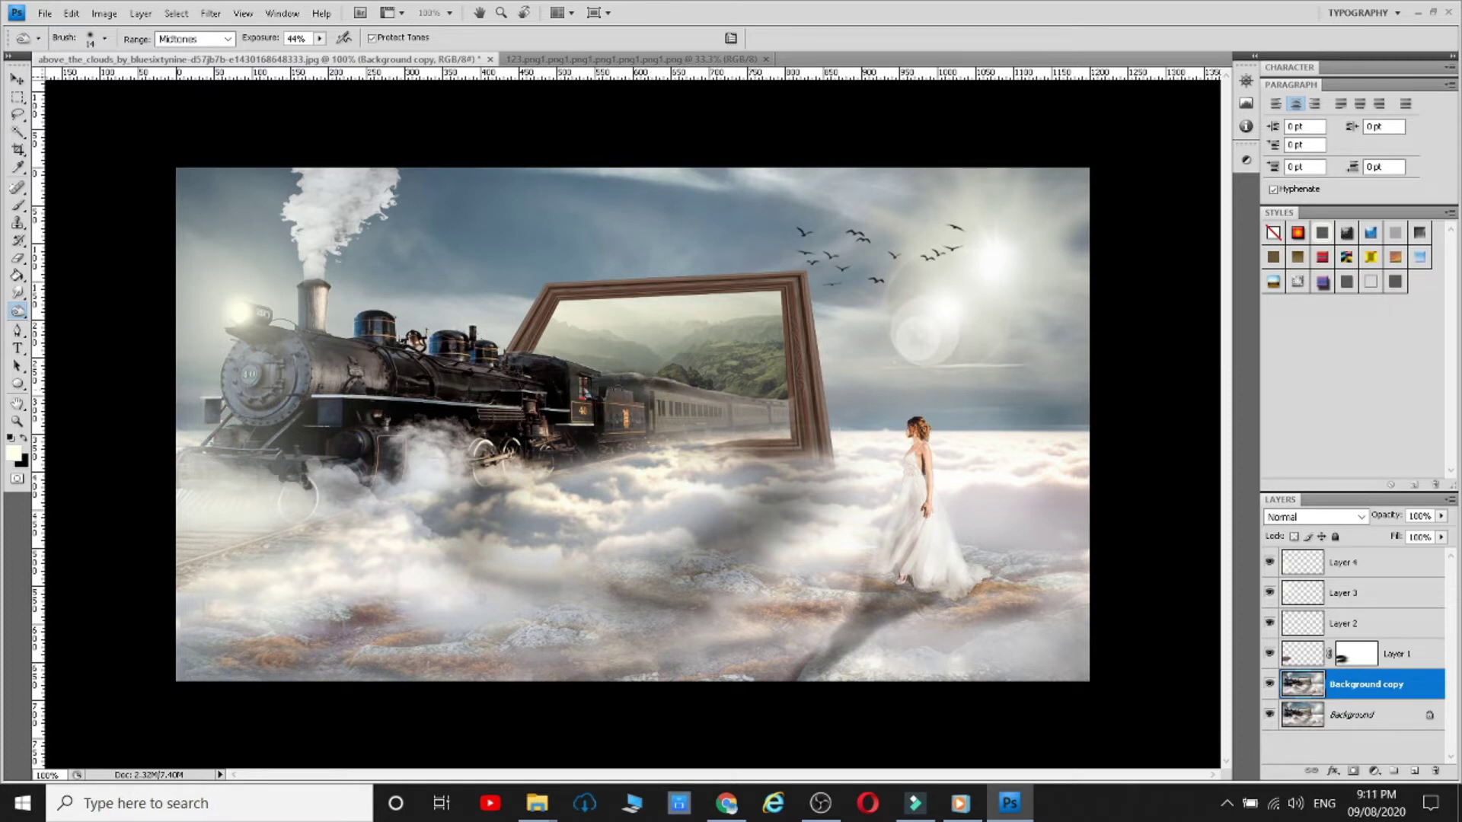
- Burn the train carriages inside the frame, and undo the recent burn strokes
drag(749, 399, 657, 398)
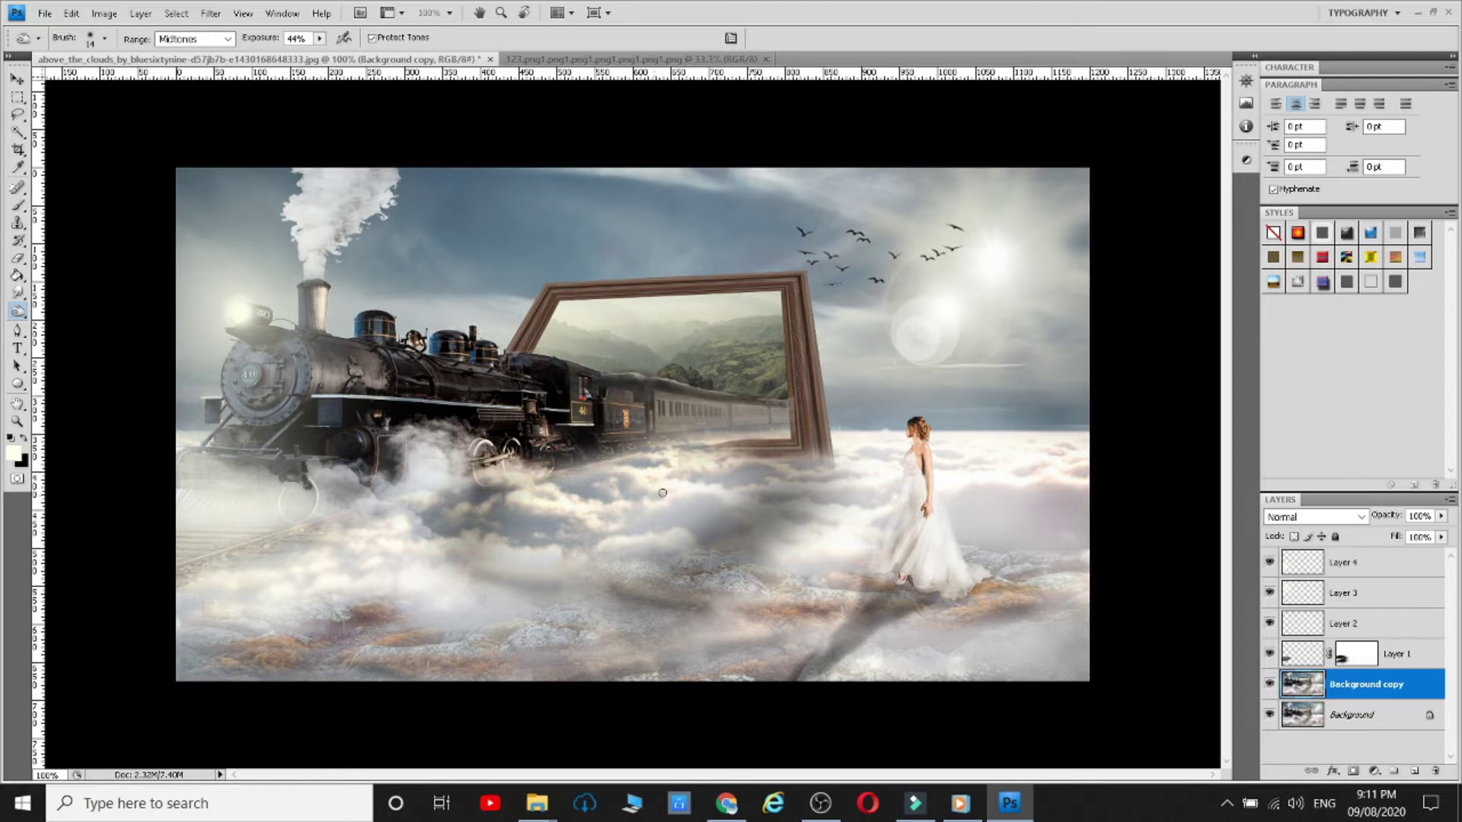
key(ctrl+alt+z)
key(ctrl+alt+z)
key(ctrl+alt+z)
key(ctrl+alt+z)
key(ctrl+alt+z)
key(ctrl+alt+z)
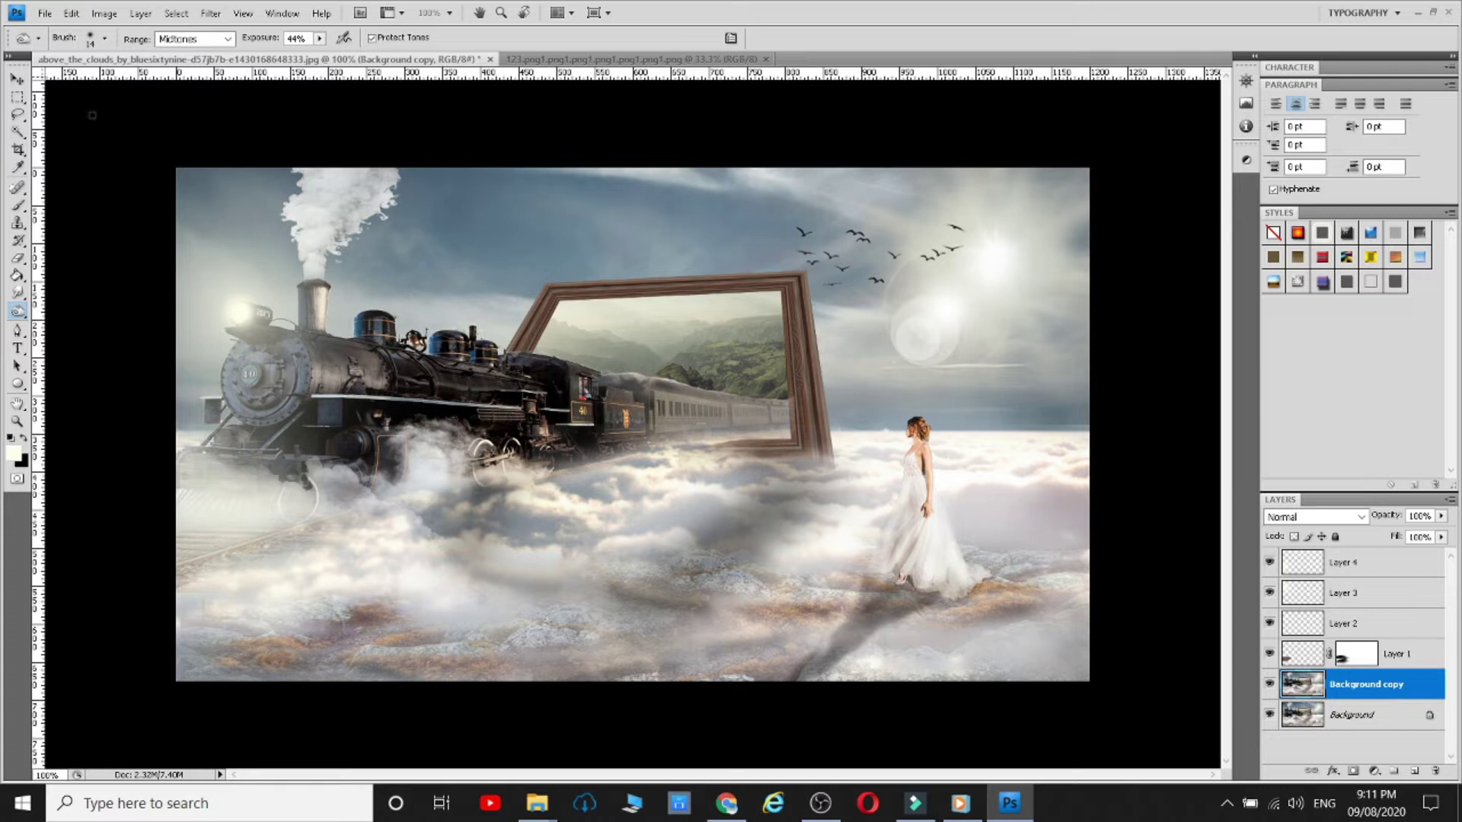
click(46, 13)
click(65, 32)
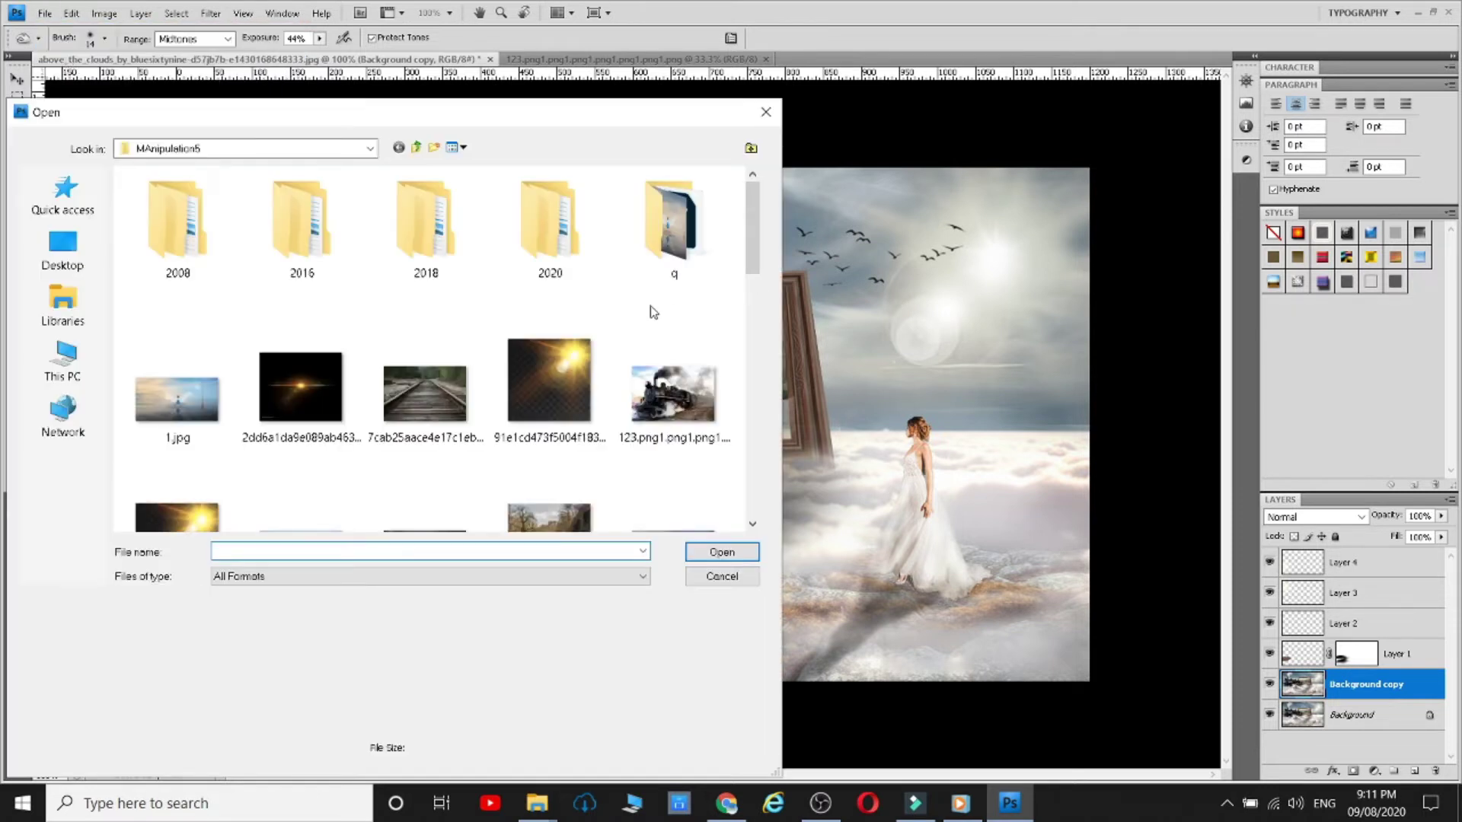
scroll(653, 312, down, 3)
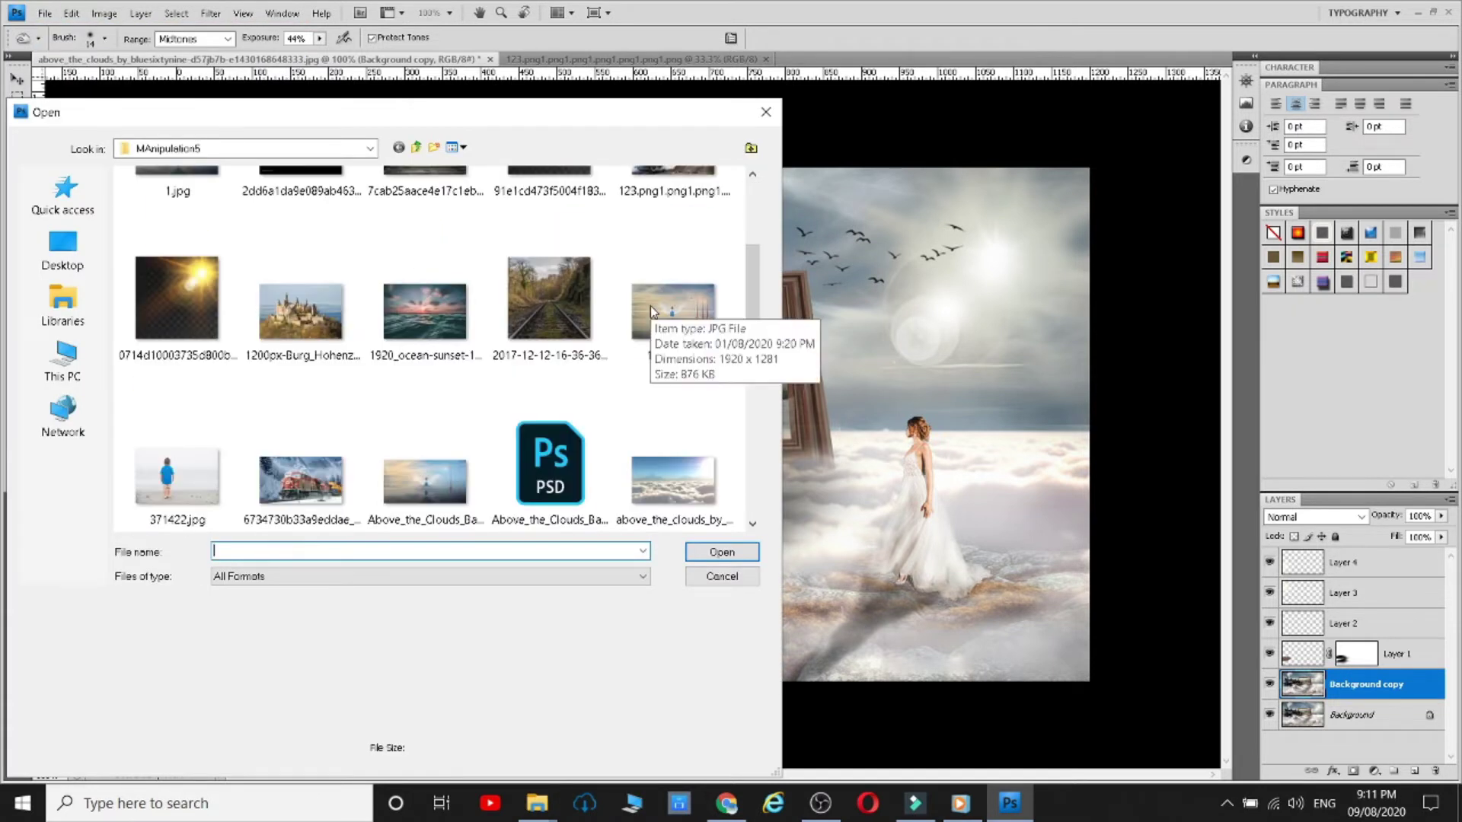
scroll(650, 308, down, 3)
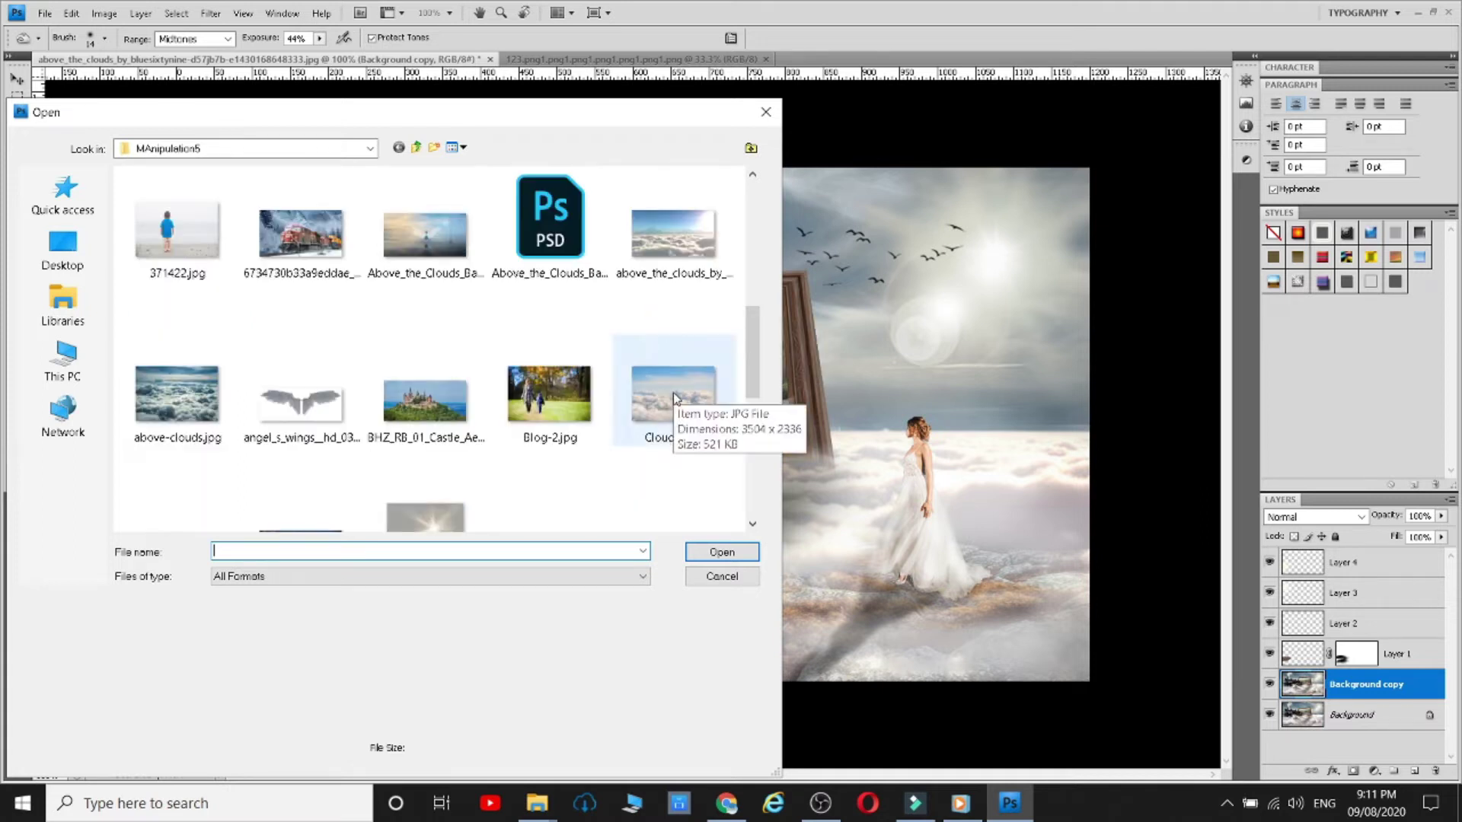
scroll(694, 413, down, 2)
scroll(694, 413, up, 1)
click(680, 198)
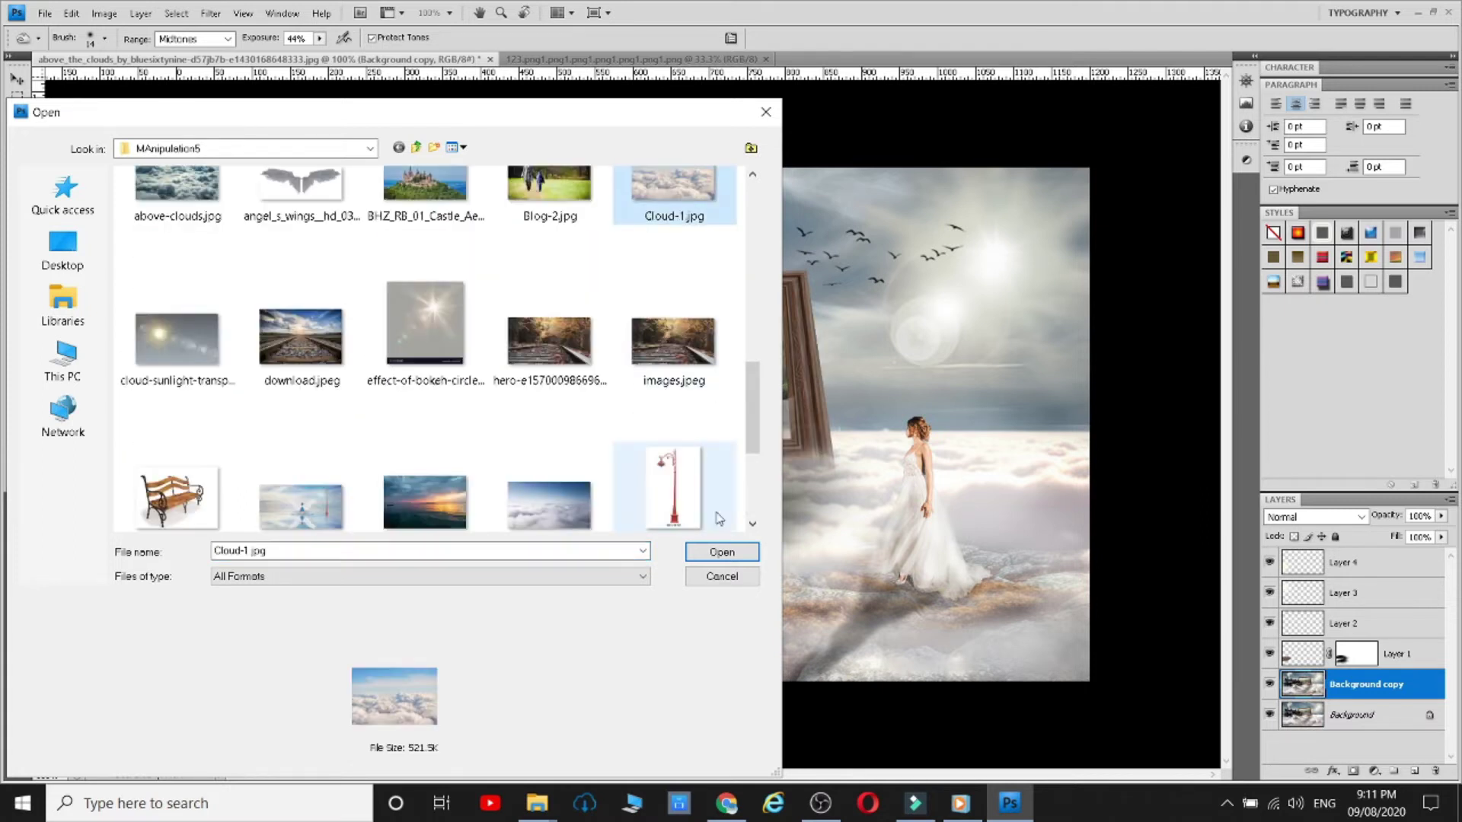
scroll(573, 406, down, 5)
click(549, 243)
click(722, 552)
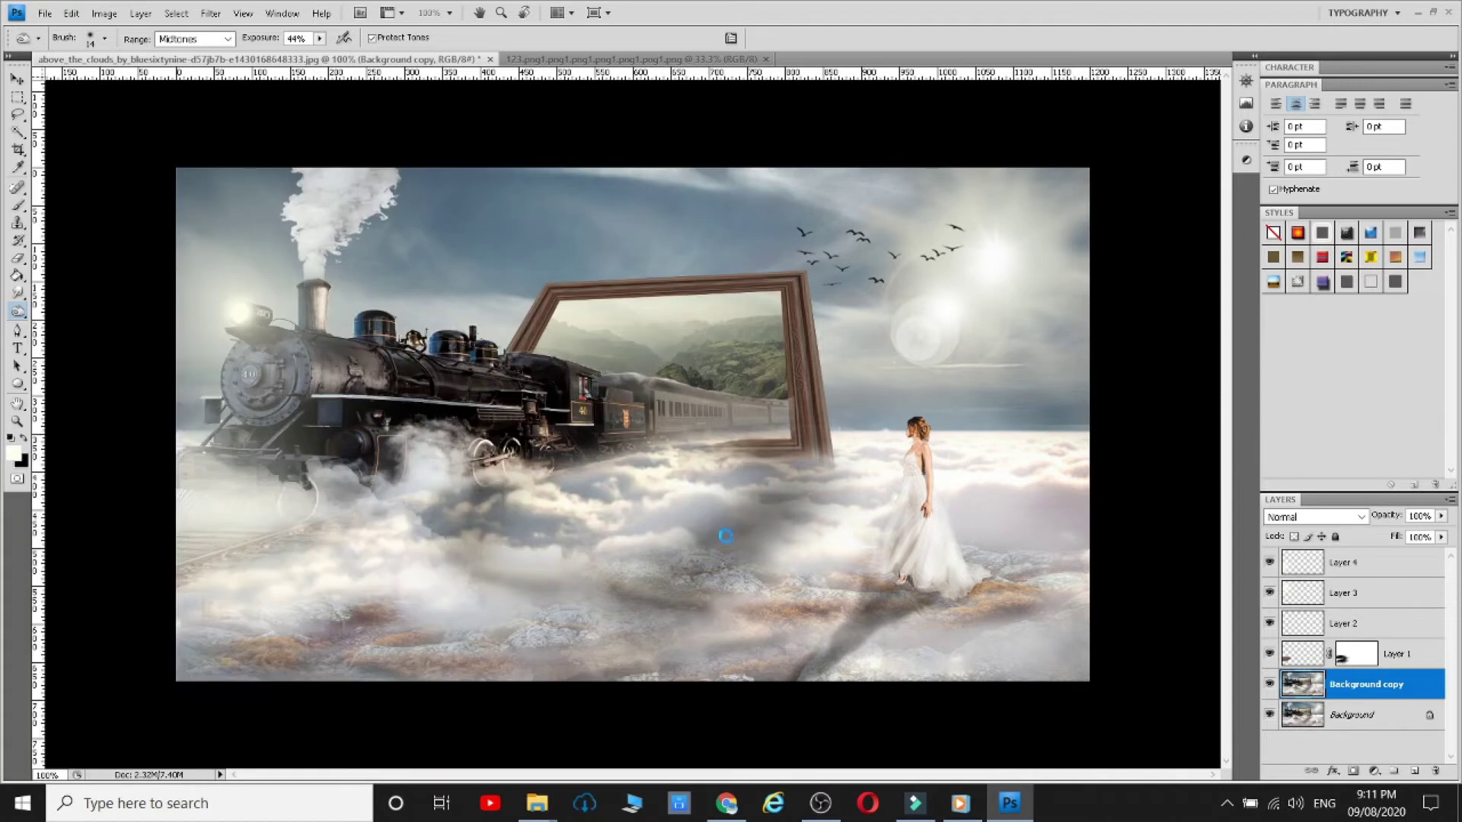
- Duplicate the cloud photo's layer, bring the copy into the train composition, and lower its opacity to 50% over the train
drag(1383, 561, 1414, 771)
click(18, 79)
drag(495, 354, 584, 289)
click(1441, 516)
drag(1440, 530, 1403, 531)
drag(734, 403, 667, 394)
- Rotate the cloud layer about 9.6° with Free Transform and move it over the frame opening and the bride
click(17, 131)
right_click(706, 330)
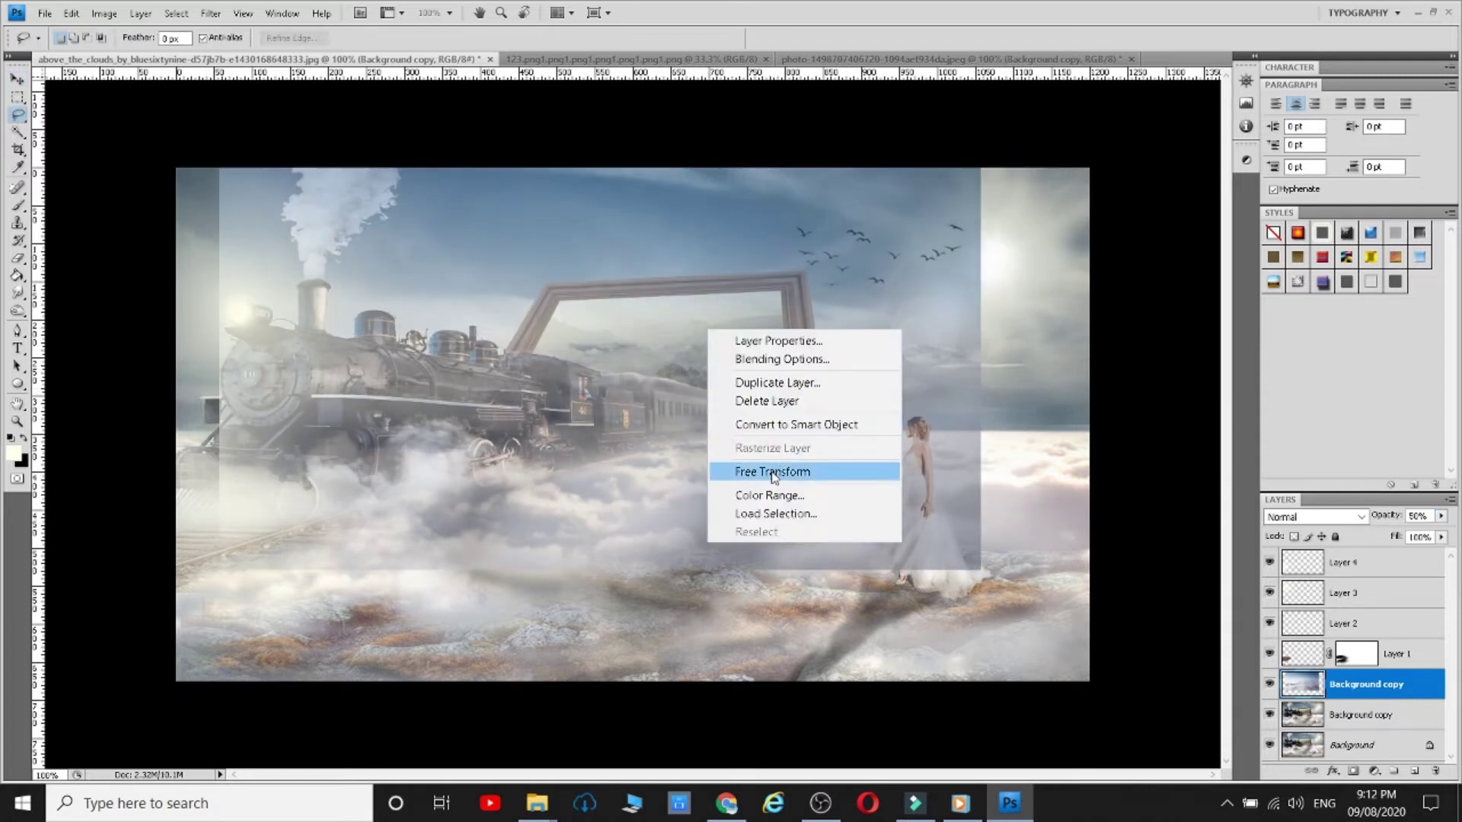
click(761, 474)
drag(1001, 348, 997, 415)
drag(759, 385, 886, 295)
drag(701, 406, 930, 436)
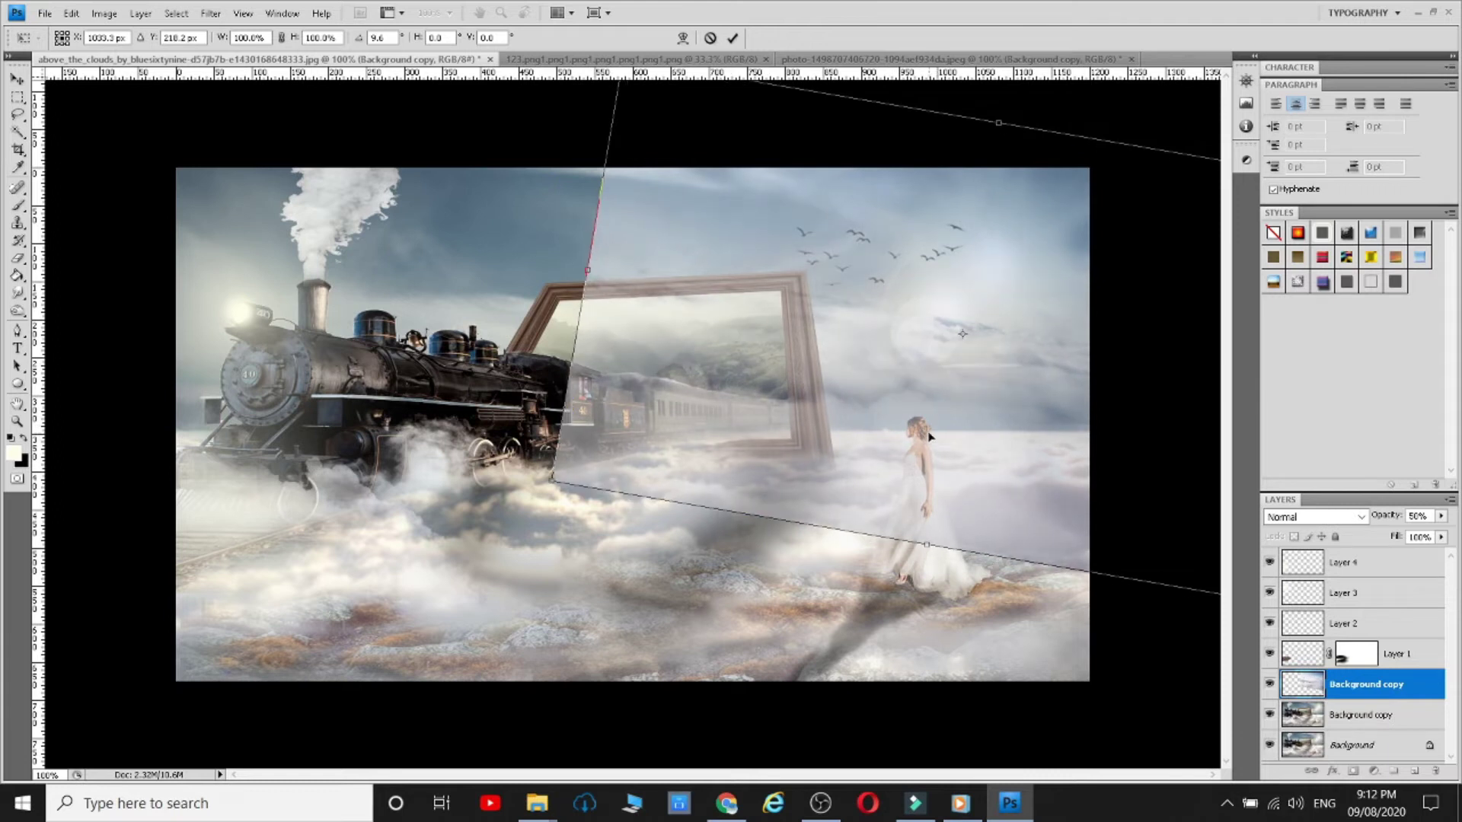
key(Return)
key(l)
- Set the cloud layer's opacity to 66% and shift it slightly so its clouds fall inside the frame opening
click(1442, 515)
drag(1407, 533, 1418, 535)
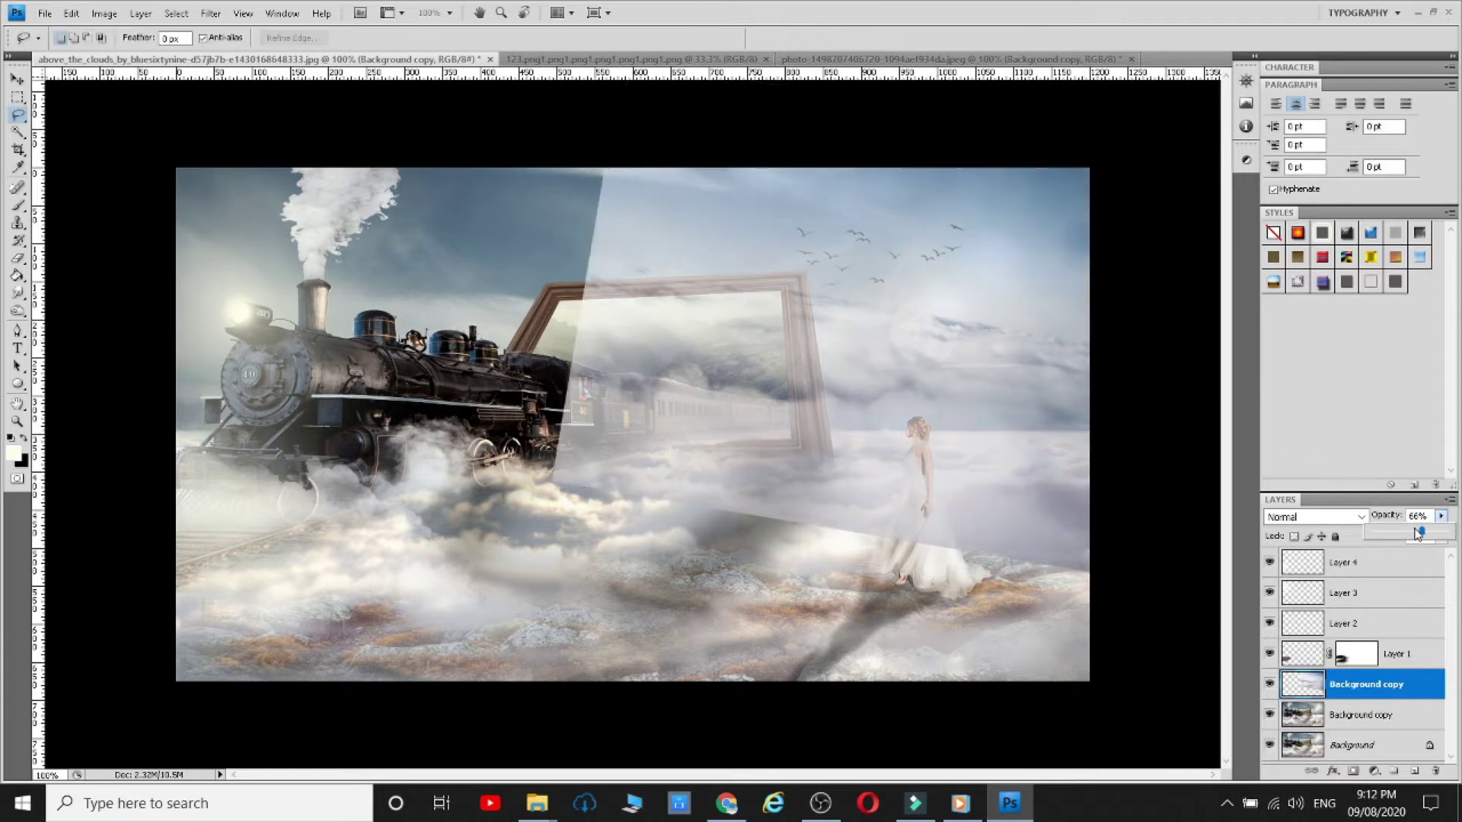
click(18, 79)
mouse_move(792, 314)
mouse_down()
mouse_move(518, 358)
mouse_move(639, 268)
mouse_move(774, 310)
mouse_move(774, 333)
mouse_up()
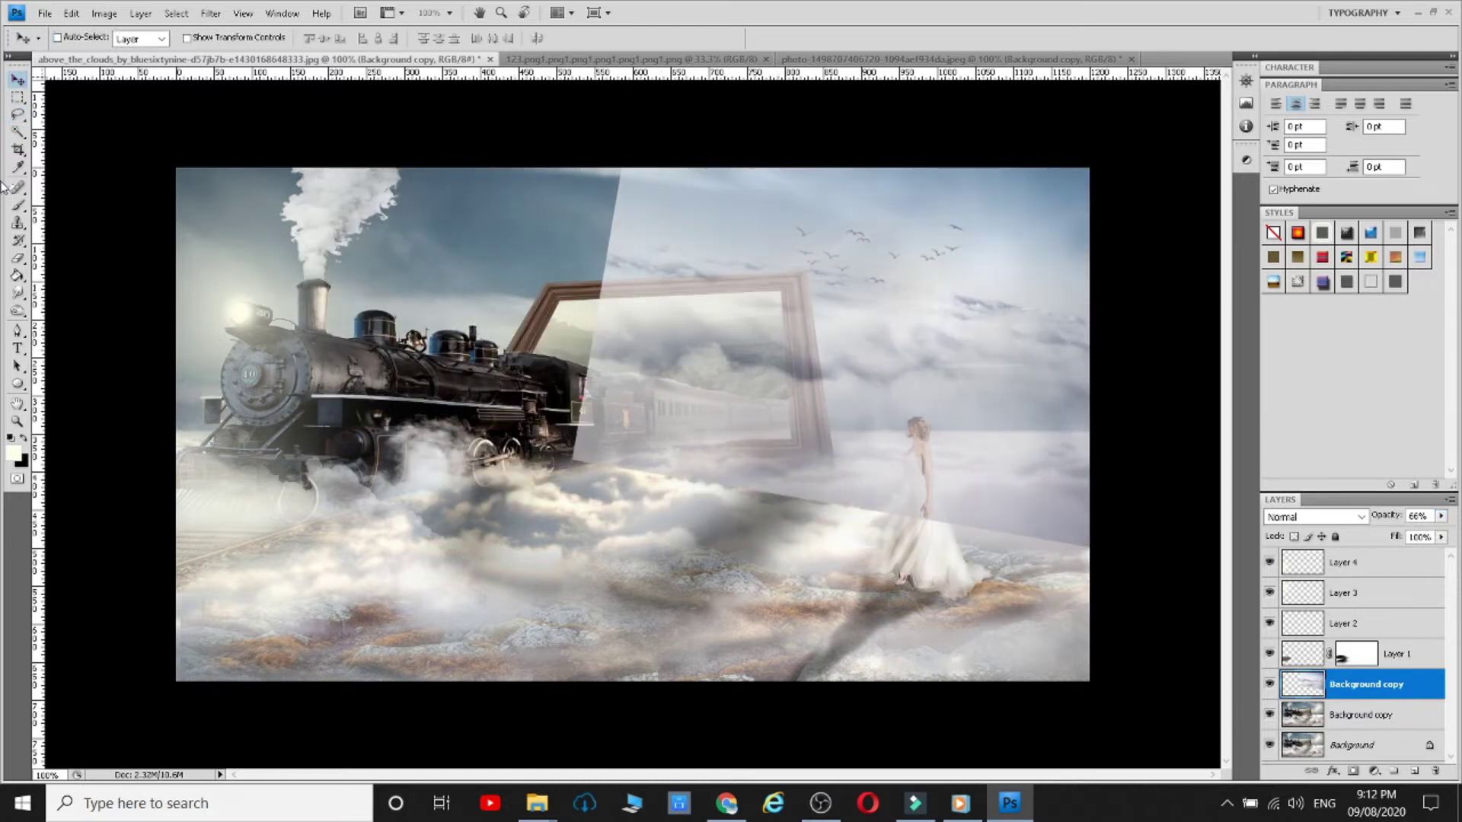
- Add a layer mask to the cloud layer and paint it black with an 81 px brush to hide the clouds outside the frame
click(19, 205)
click(11, 440)
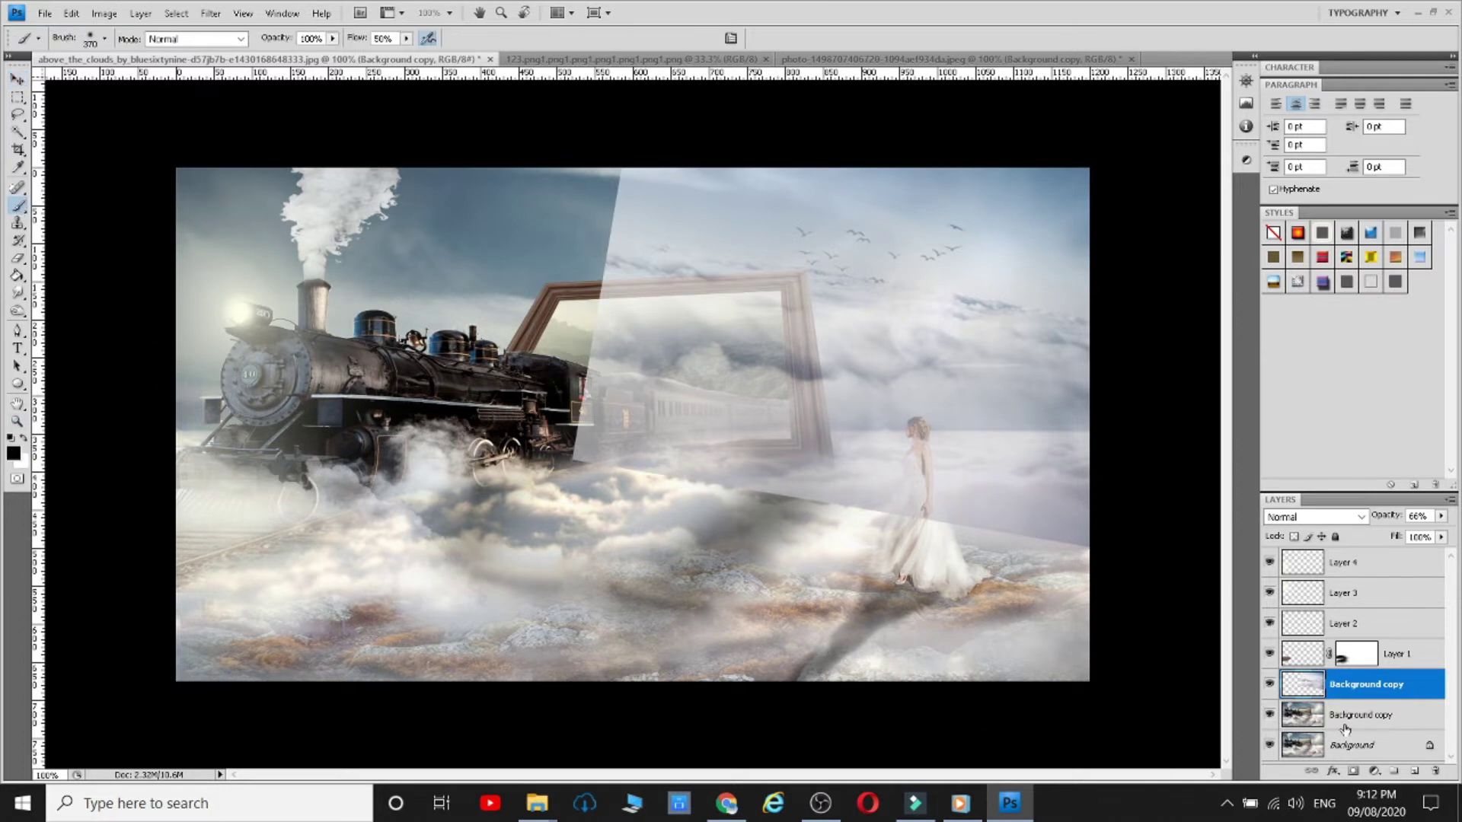
click(1356, 771)
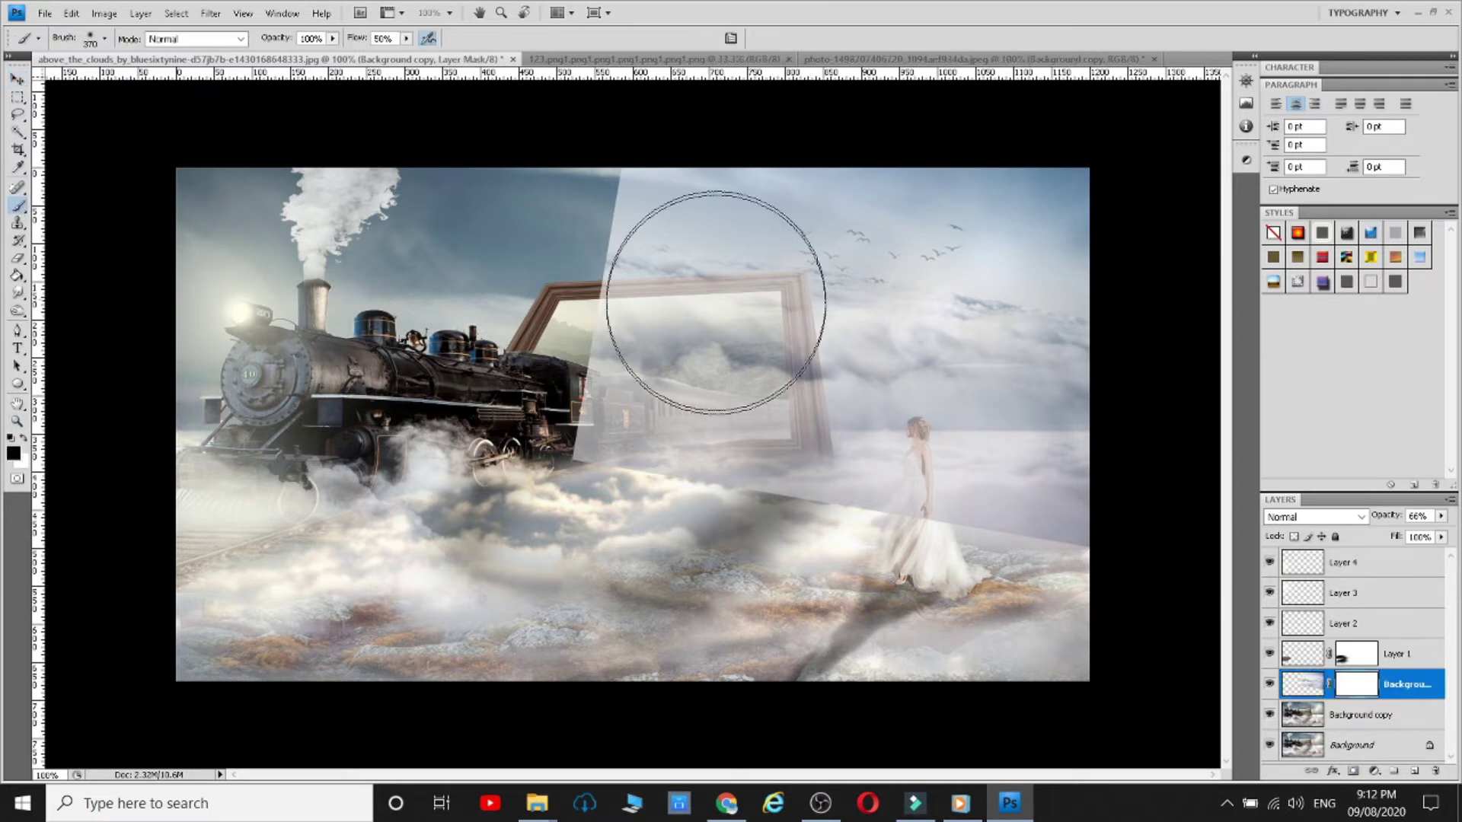
right_click(934, 536)
click(888, 554)
click(917, 559)
mouse_move(684, 478)
mouse_down()
mouse_move(836, 484)
mouse_move(834, 507)
mouse_move(1103, 532)
mouse_move(849, 528)
mouse_move(1043, 502)
mouse_move(968, 544)
mouse_move(1164, 392)
mouse_move(1045, 190)
mouse_move(856, 173)
mouse_move(695, 187)
mouse_move(803, 169)
mouse_move(603, 201)
mouse_move(553, 248)
mouse_move(782, 242)
mouse_move(845, 203)
mouse_move(817, 225)
mouse_move(910, 239)
mouse_move(1139, 205)
mouse_move(1043, 215)
mouse_move(986, 174)
mouse_move(673, 204)
mouse_move(615, 245)
mouse_move(990, 243)
mouse_move(940, 258)
mouse_move(974, 290)
mouse_move(829, 312)
mouse_move(809, 281)
mouse_move(820, 469)
mouse_move(550, 494)
mouse_move(982, 472)
mouse_move(923, 601)
mouse_move(837, 658)
mouse_move(929, 386)
mouse_move(878, 211)
mouse_move(849, 297)
mouse_move(818, 305)
mouse_move(902, 280)
mouse_move(951, 192)
mouse_move(998, 400)
mouse_move(915, 569)
mouse_move(968, 215)
mouse_move(763, 232)
mouse_move(846, 188)
mouse_move(1120, 279)
mouse_up()
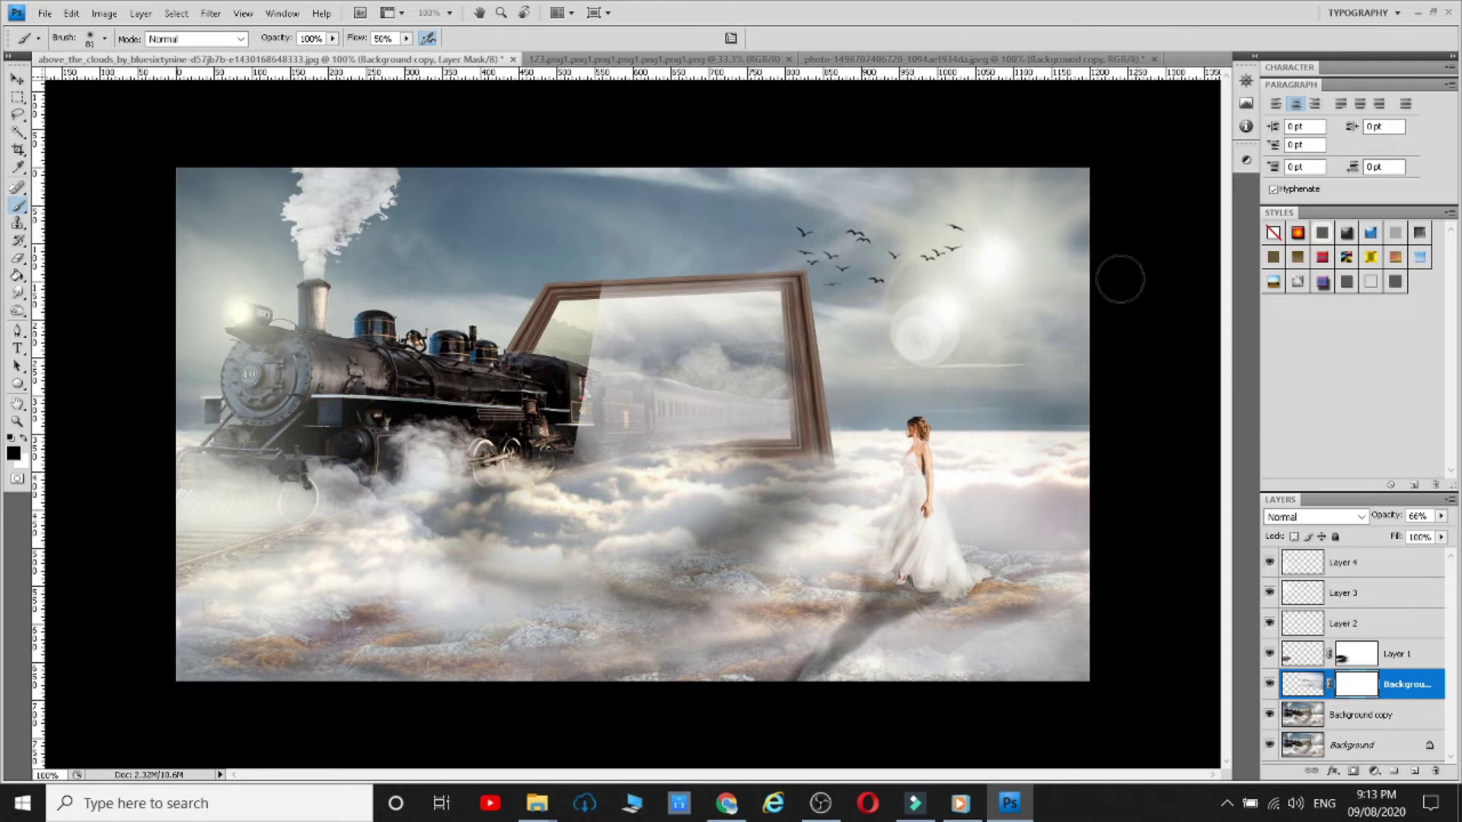
mouse_move(771, 508)
mouse_down()
mouse_move(1060, 528)
mouse_move(835, 639)
mouse_move(1037, 586)
mouse_move(973, 512)
mouse_up()
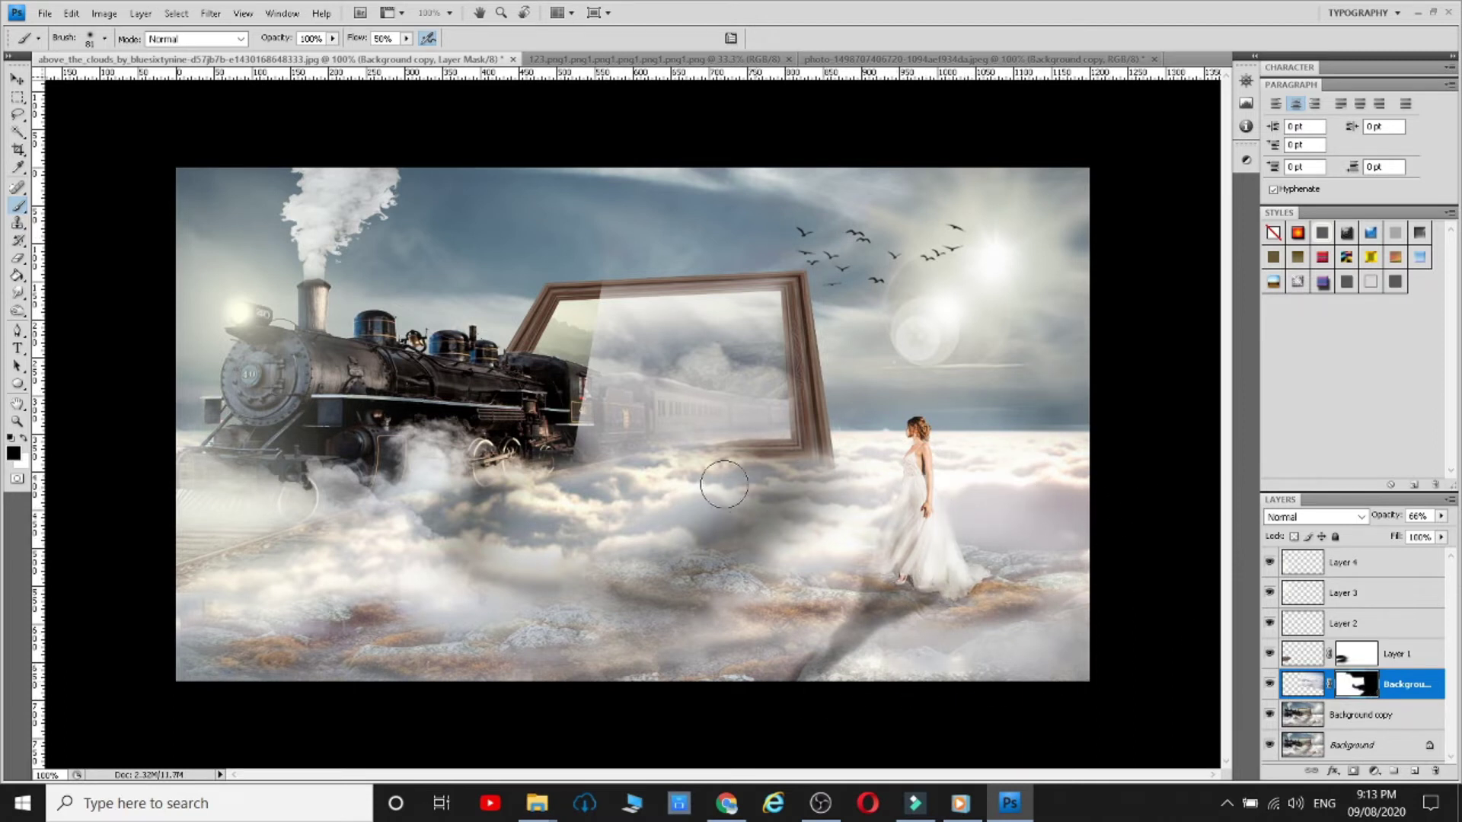
- Fade the cloud layer's hard edge beside the locomotive on the mask with a 147 px black brush at 33% opacity
right_click(535, 485)
click(650, 510)
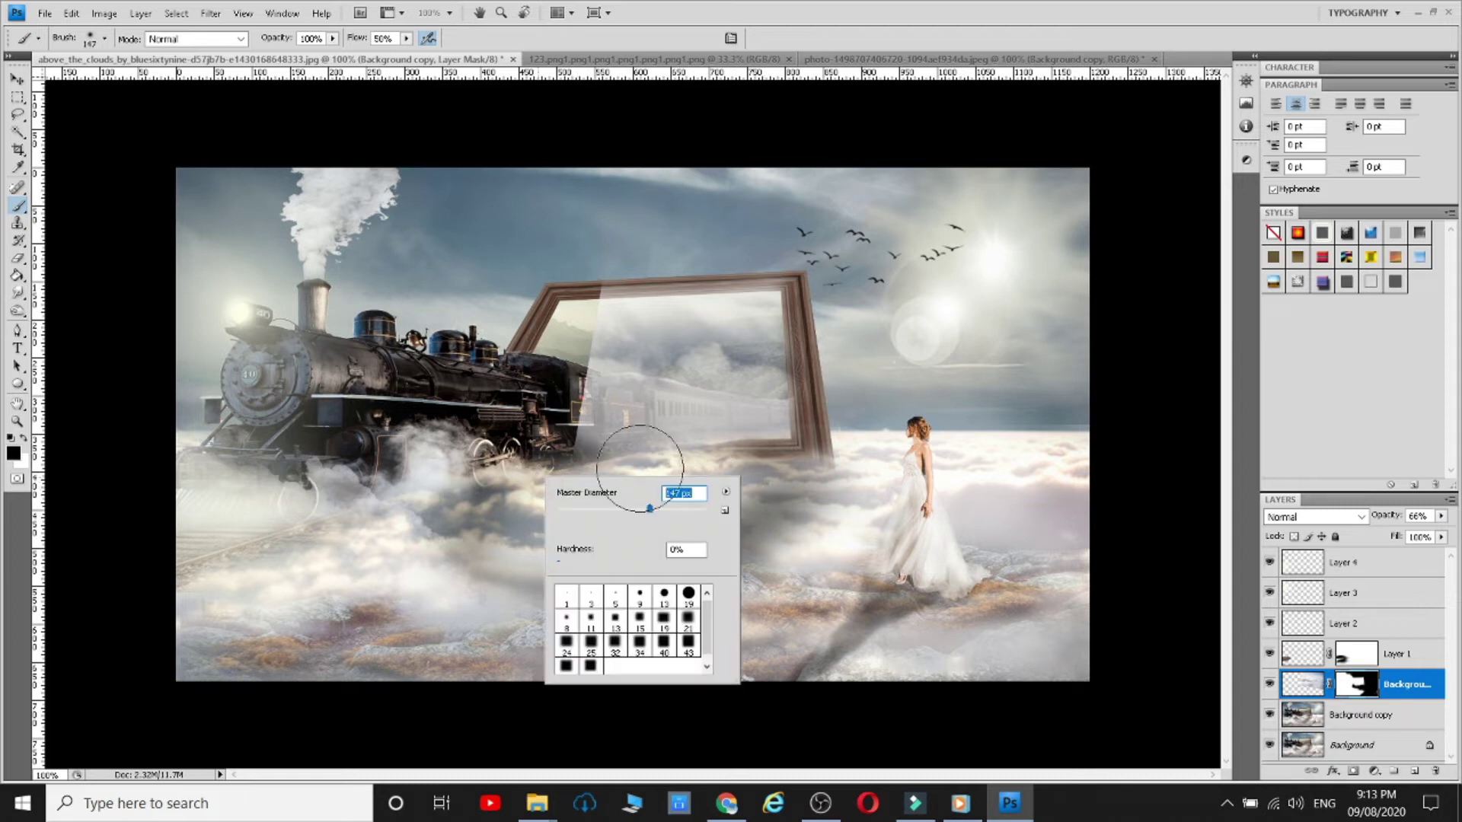
click(332, 40)
click(280, 54)
click(547, 295)
mouse_move(671, 251)
mouse_down()
mouse_move(554, 261)
mouse_move(648, 257)
mouse_move(609, 259)
mouse_up()
mouse_move(579, 358)
mouse_down()
mouse_move(585, 374)
mouse_move(576, 362)
mouse_up()
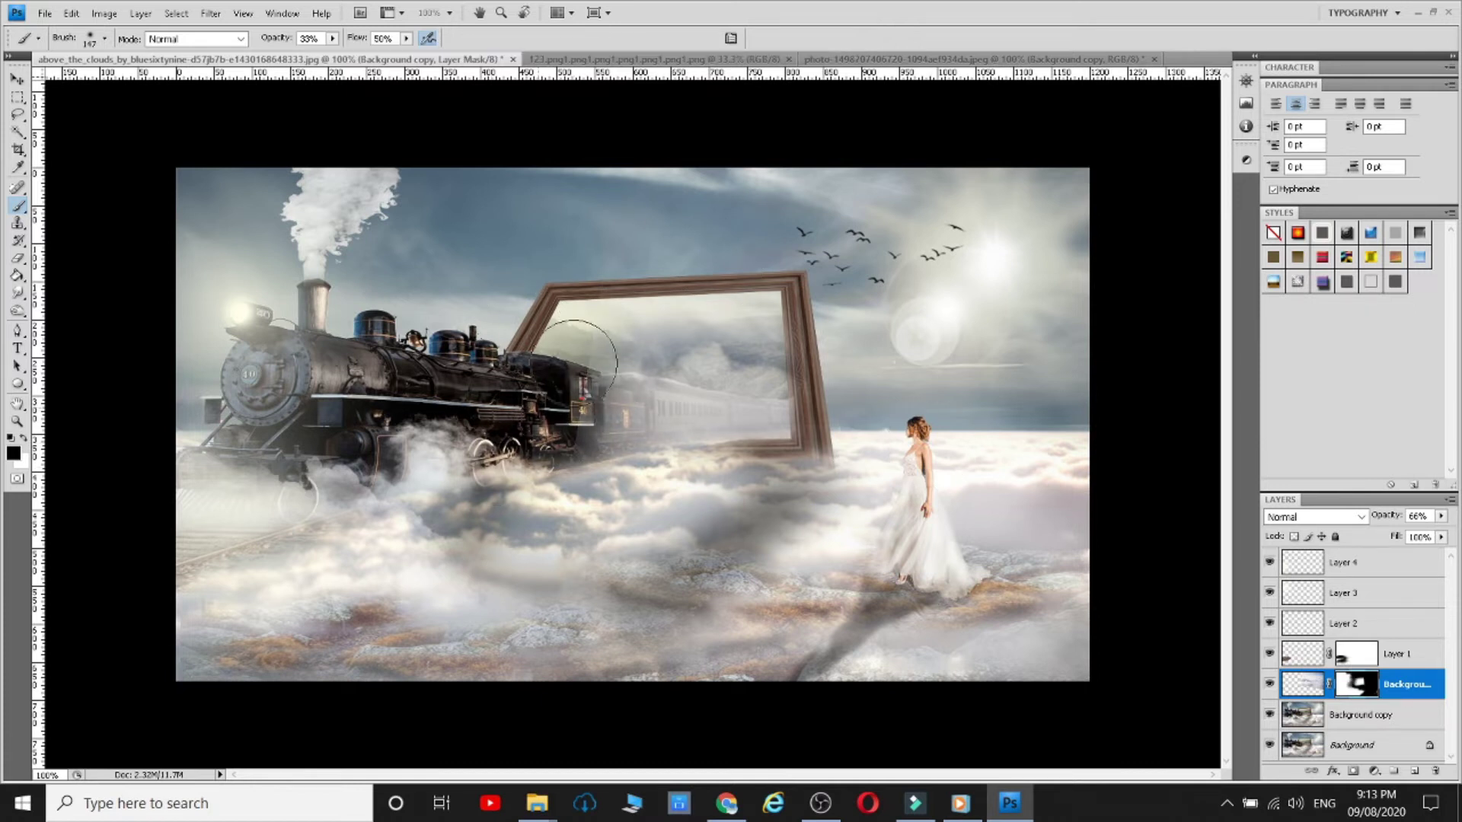
- Raise the cloud layer's opacity to 87% and softly mask it along the carriages inside the frame
click(1441, 517)
drag(1424, 533, 1439, 535)
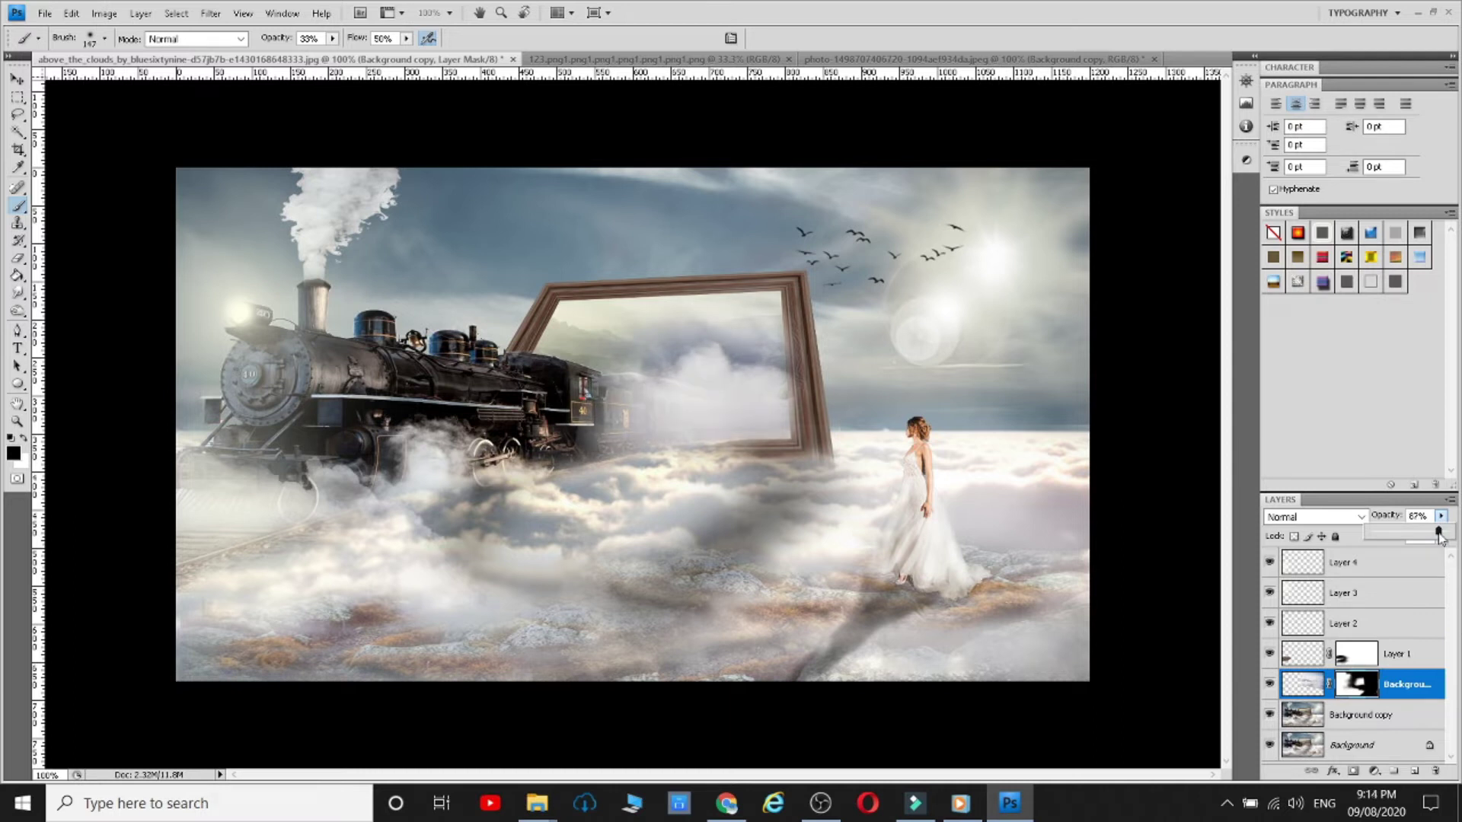
click(792, 255)
drag(503, 300, 446, 306)
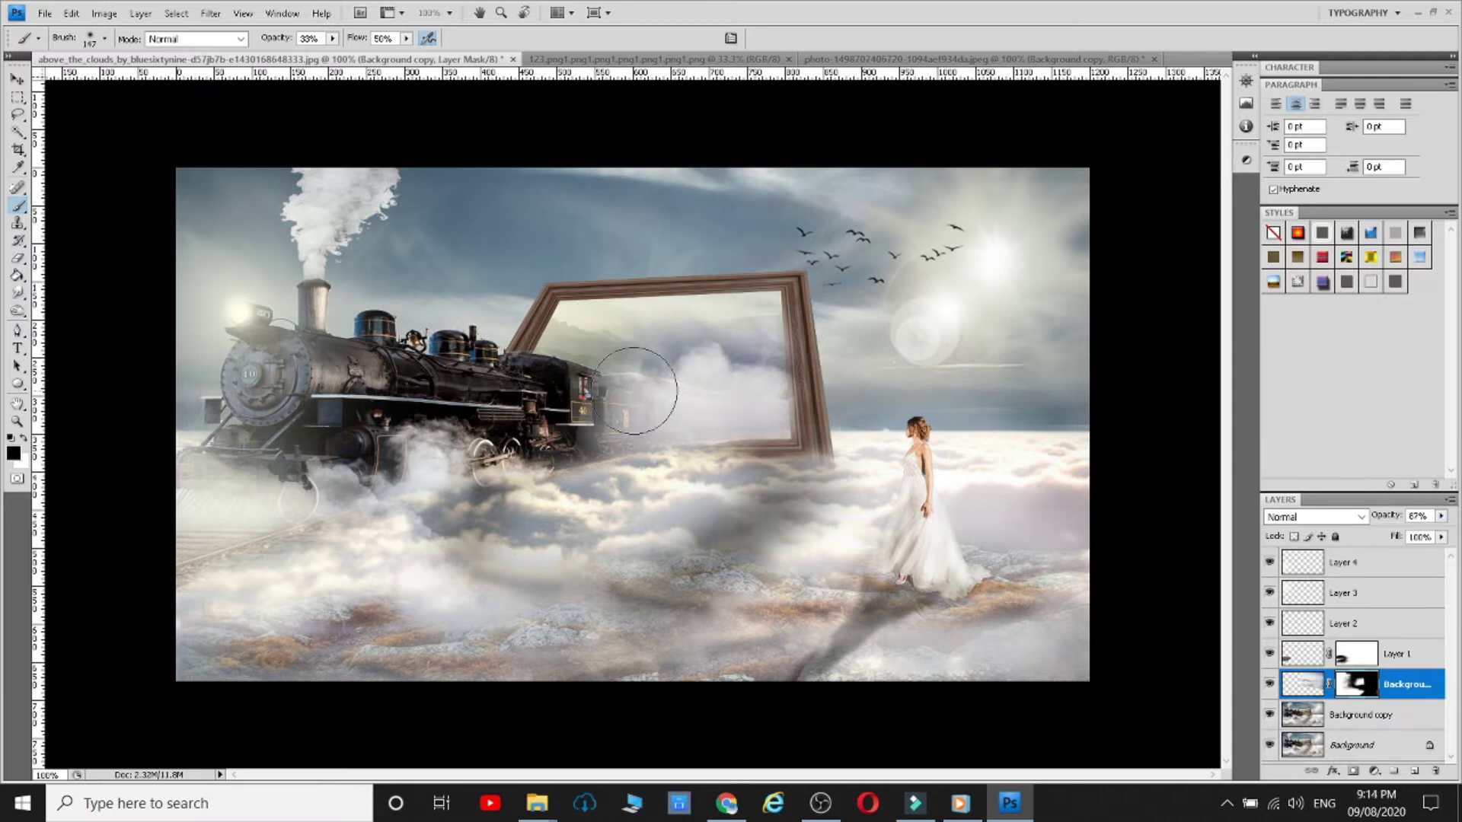
drag(639, 395, 762, 395)
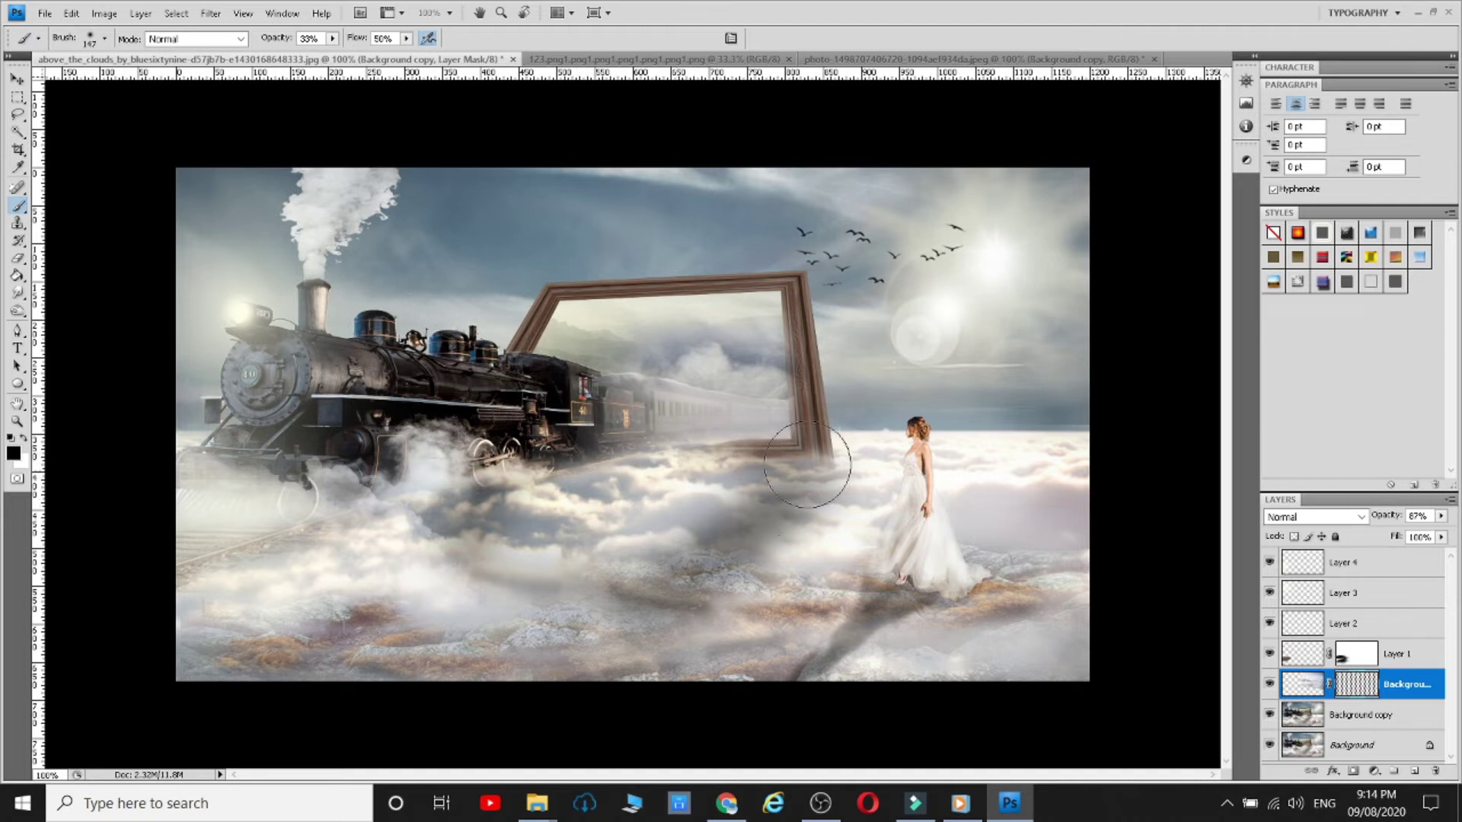
click(840, 483)
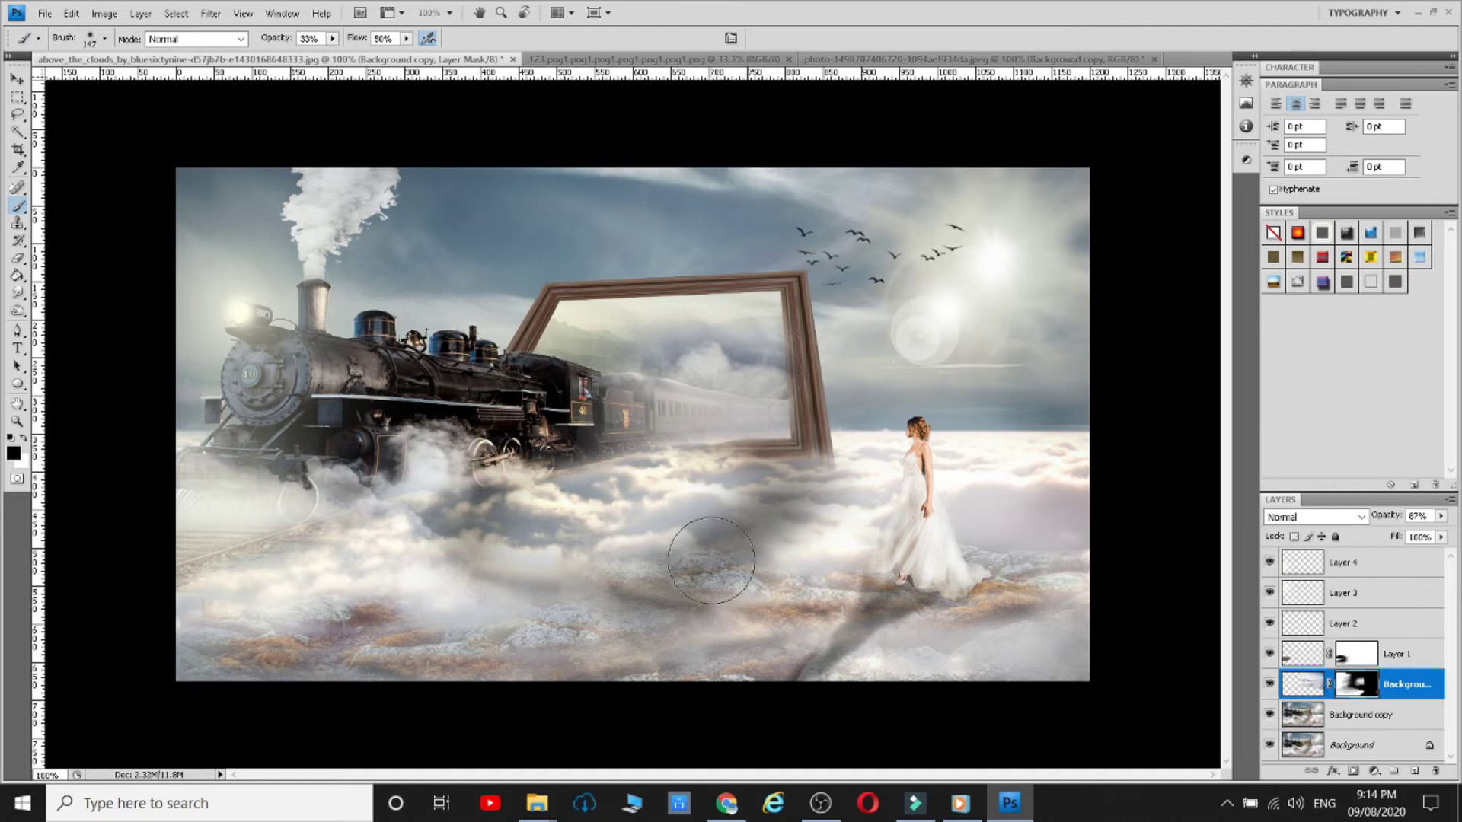
- Paint lit carriage windows inside the frame on a new layer with a 10 px brush at 100% opacity, coloured #ffffe9
click(1413, 770)
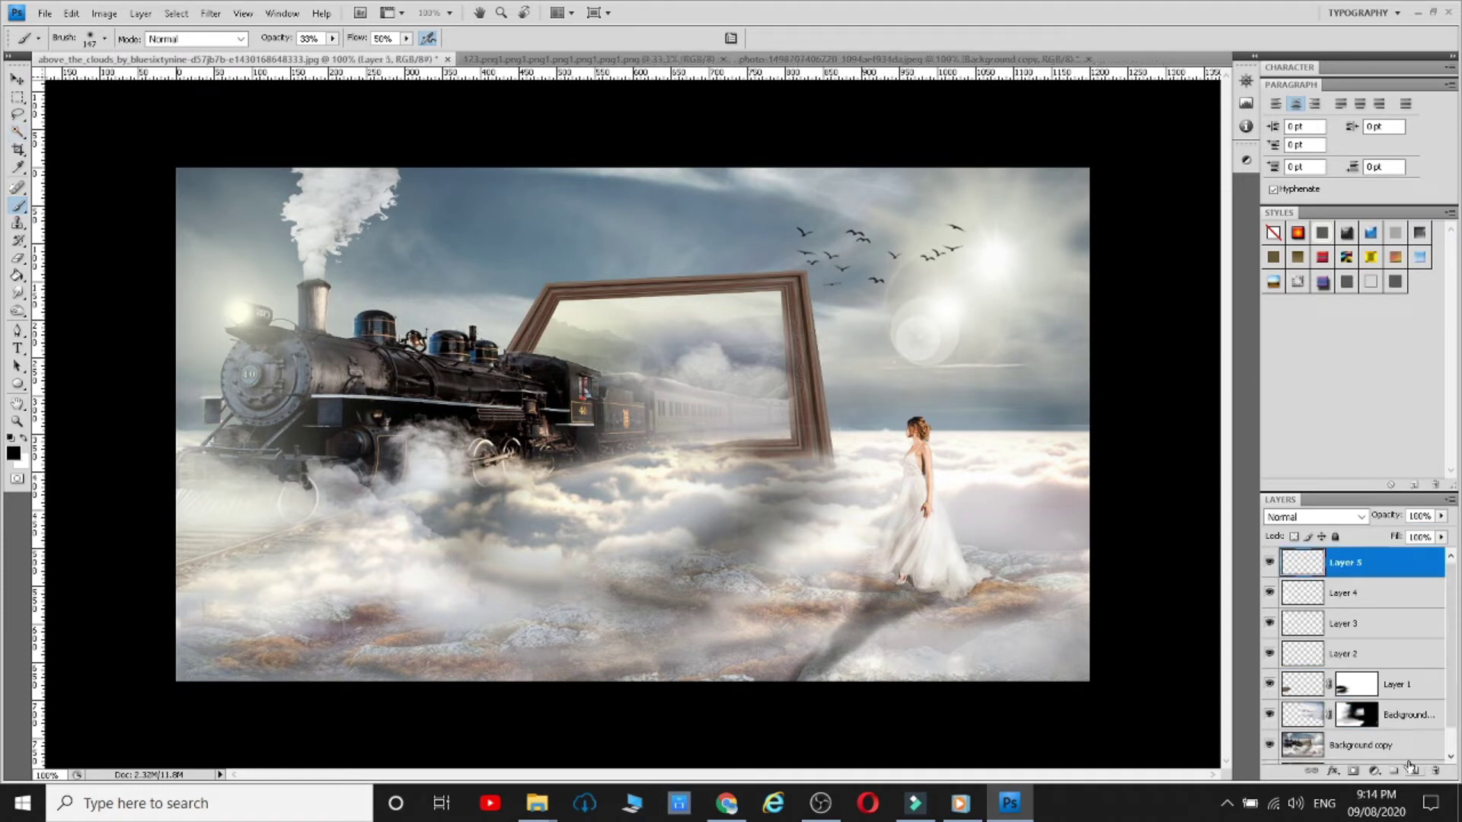
click(24, 462)
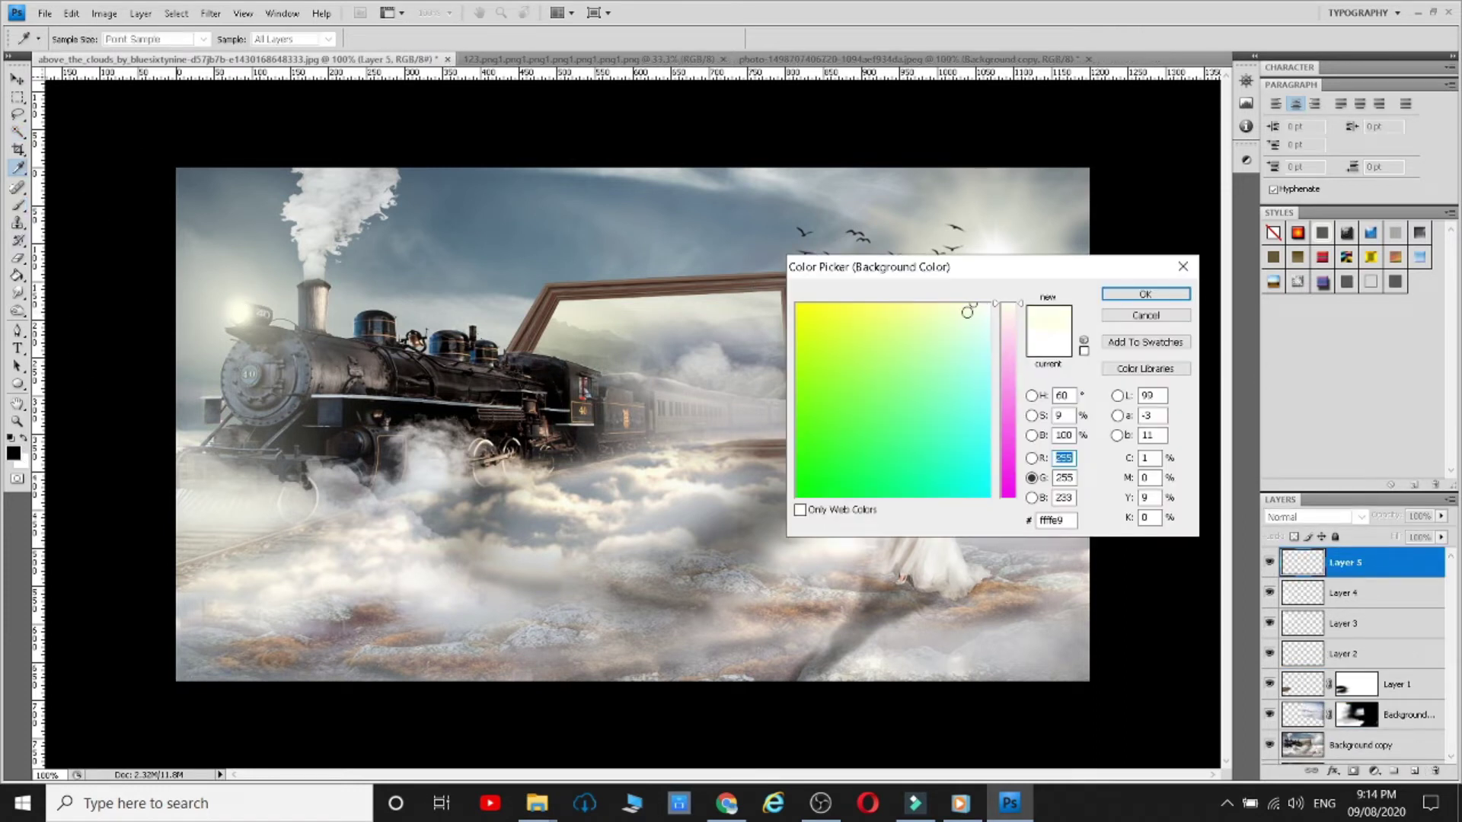
click(1147, 294)
right_click(877, 333)
drag(817, 390, 799, 393)
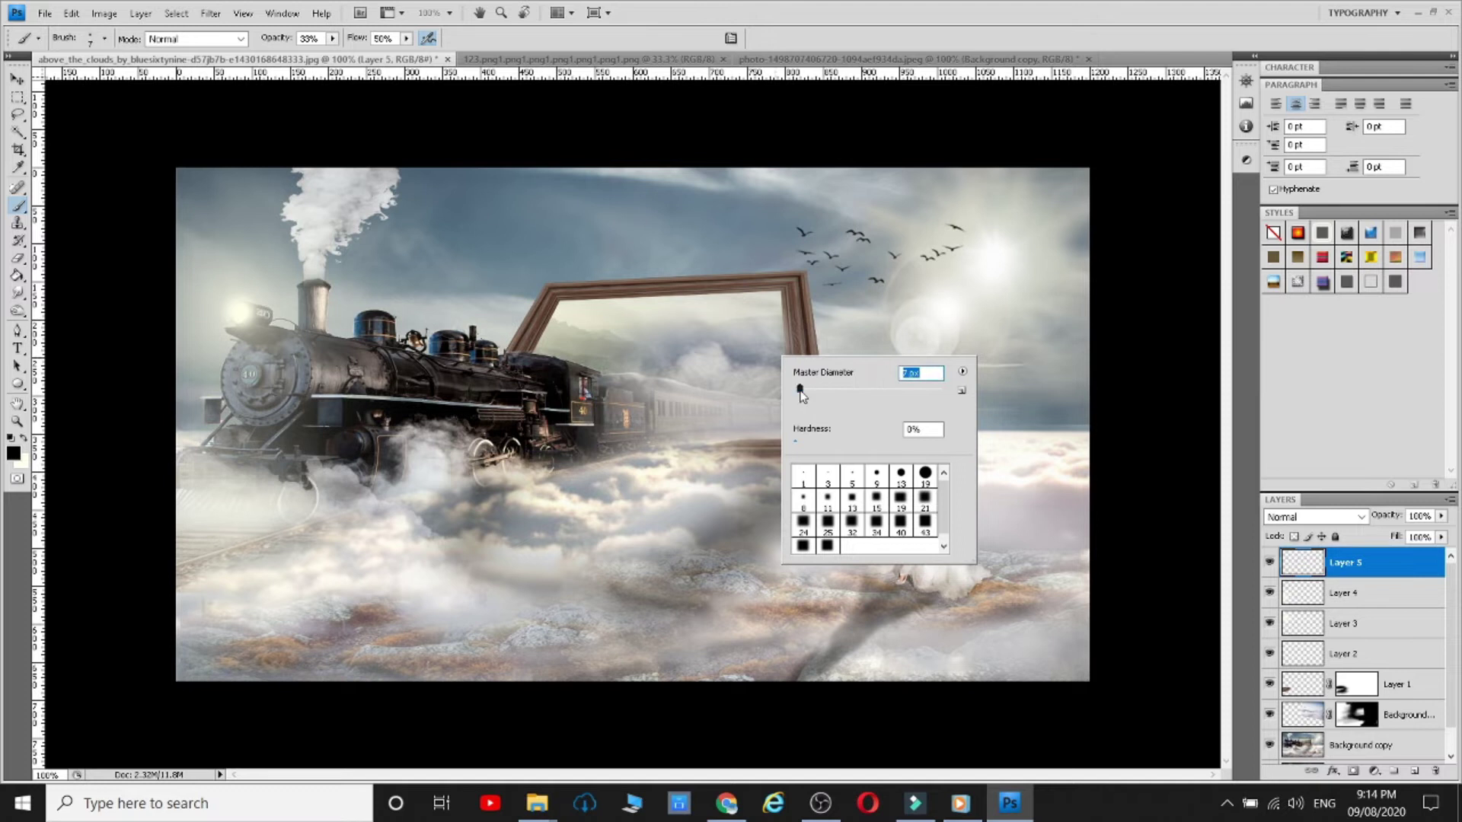
click(37, 38)
click(91, 67)
right_click(799, 376)
click(728, 432)
click(867, 62)
key(bracketleft)
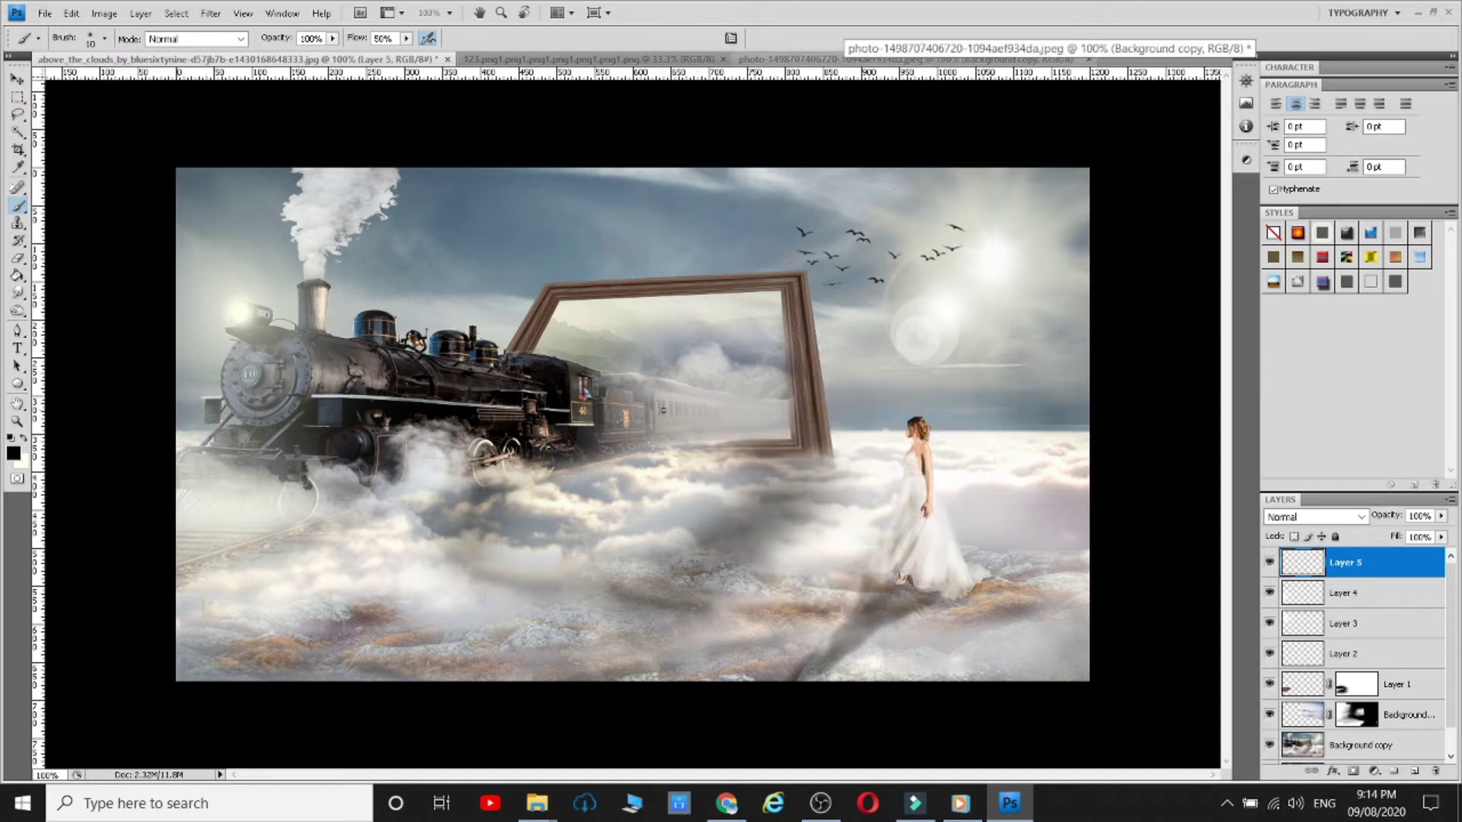
key(x)
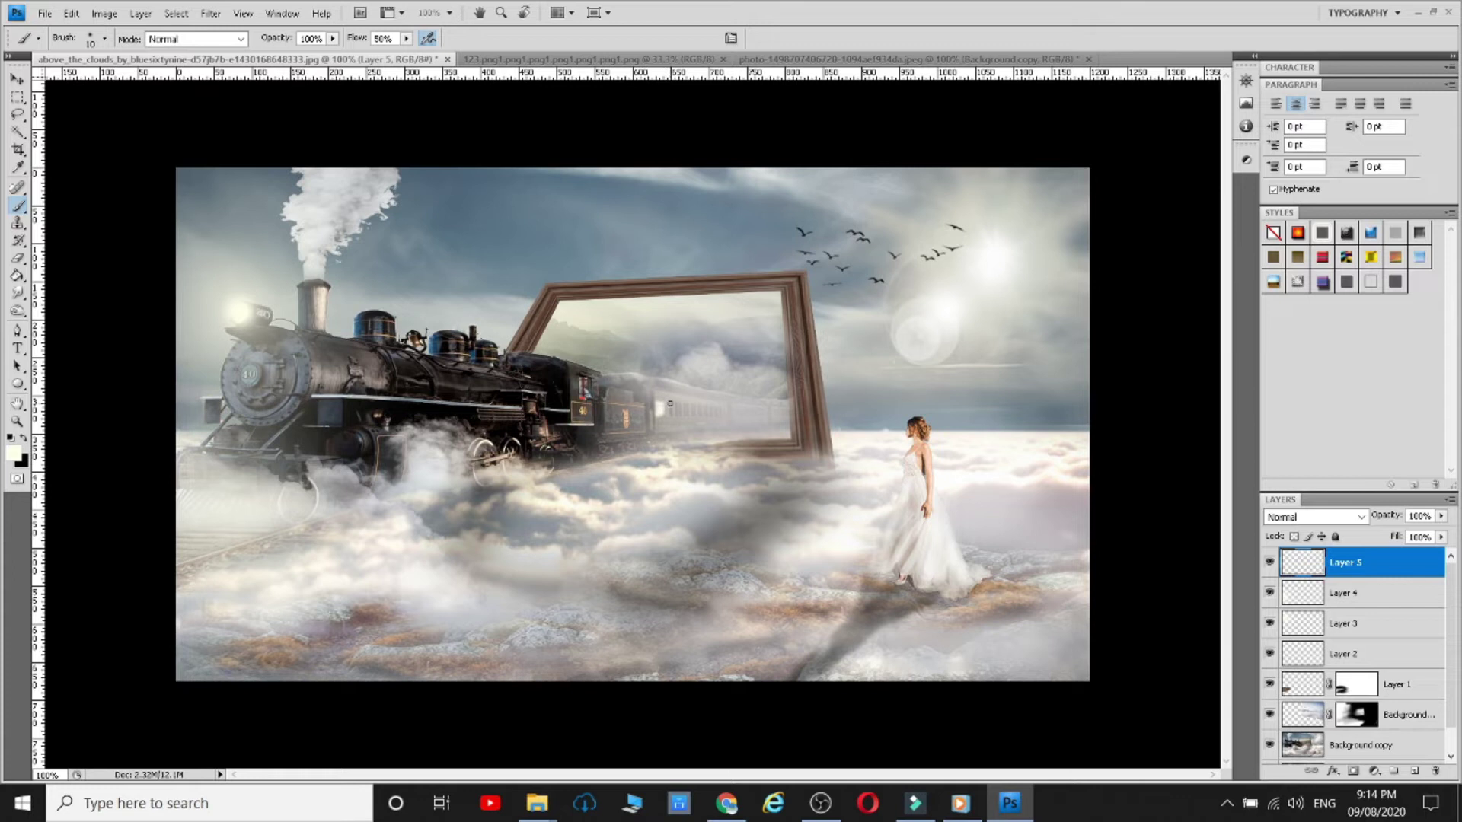
- Try the Soft Light, Multiply and Screen blend modes on the window light layer
click(1314, 517)
click(1310, 300)
click(1314, 516)
click(1281, 120)
click(1314, 516)
click(1301, 210)
- Set the window light layer's blend mode to Overlay and its opacity to 39%
click(1350, 517)
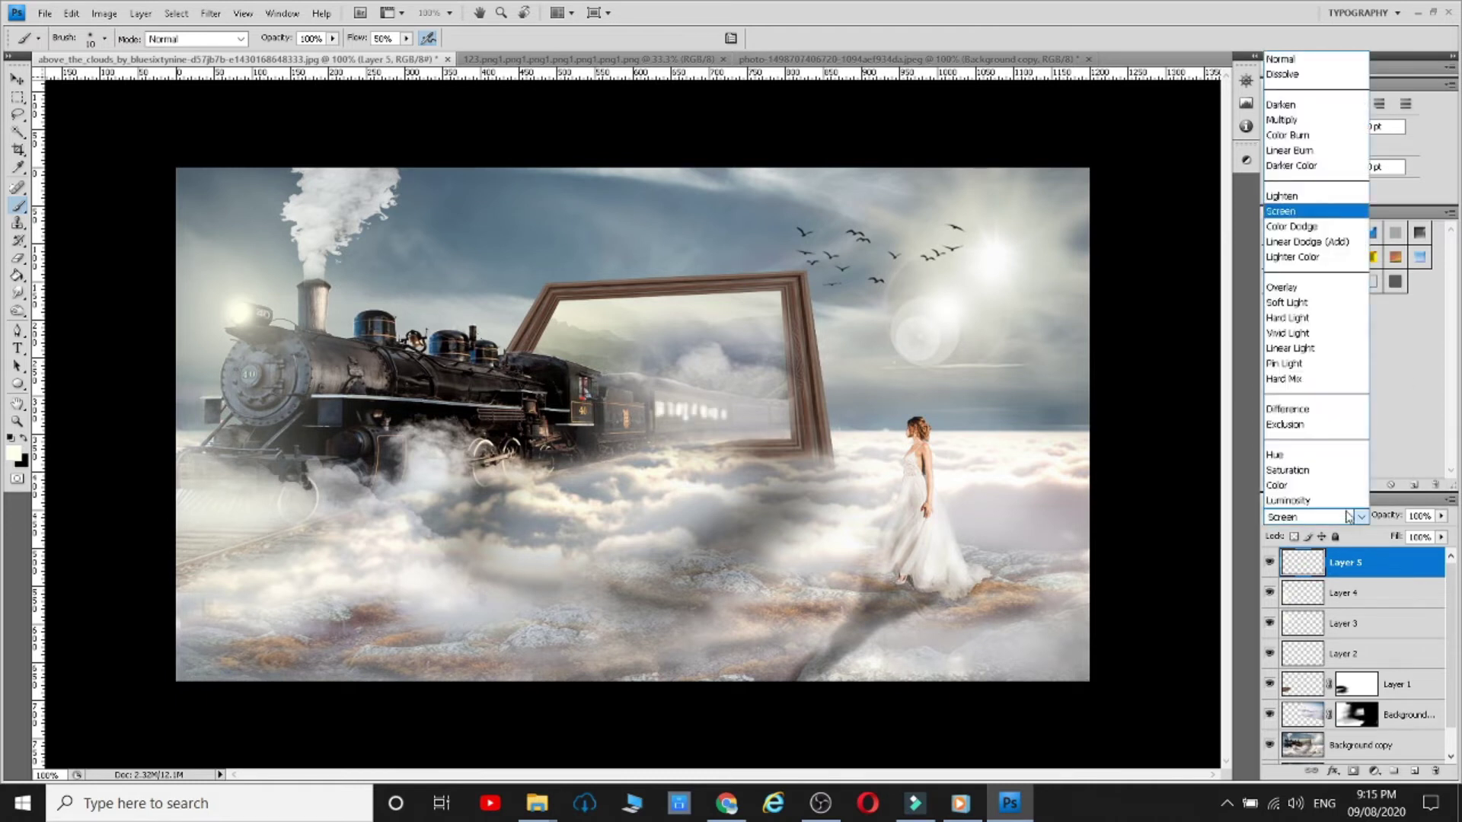
click(1282, 287)
drag(1441, 516, 1401, 532)
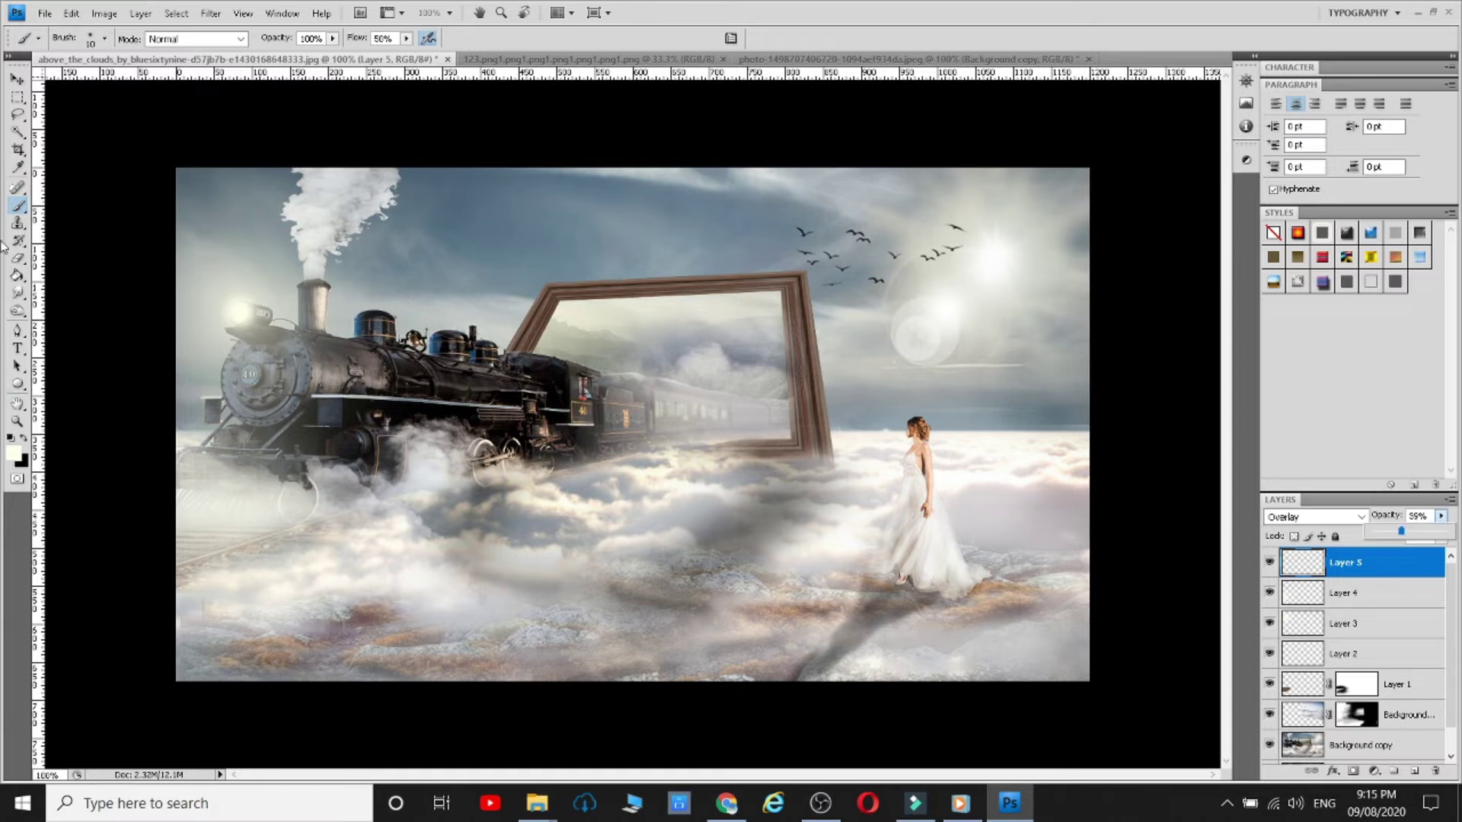
click(17, 259)
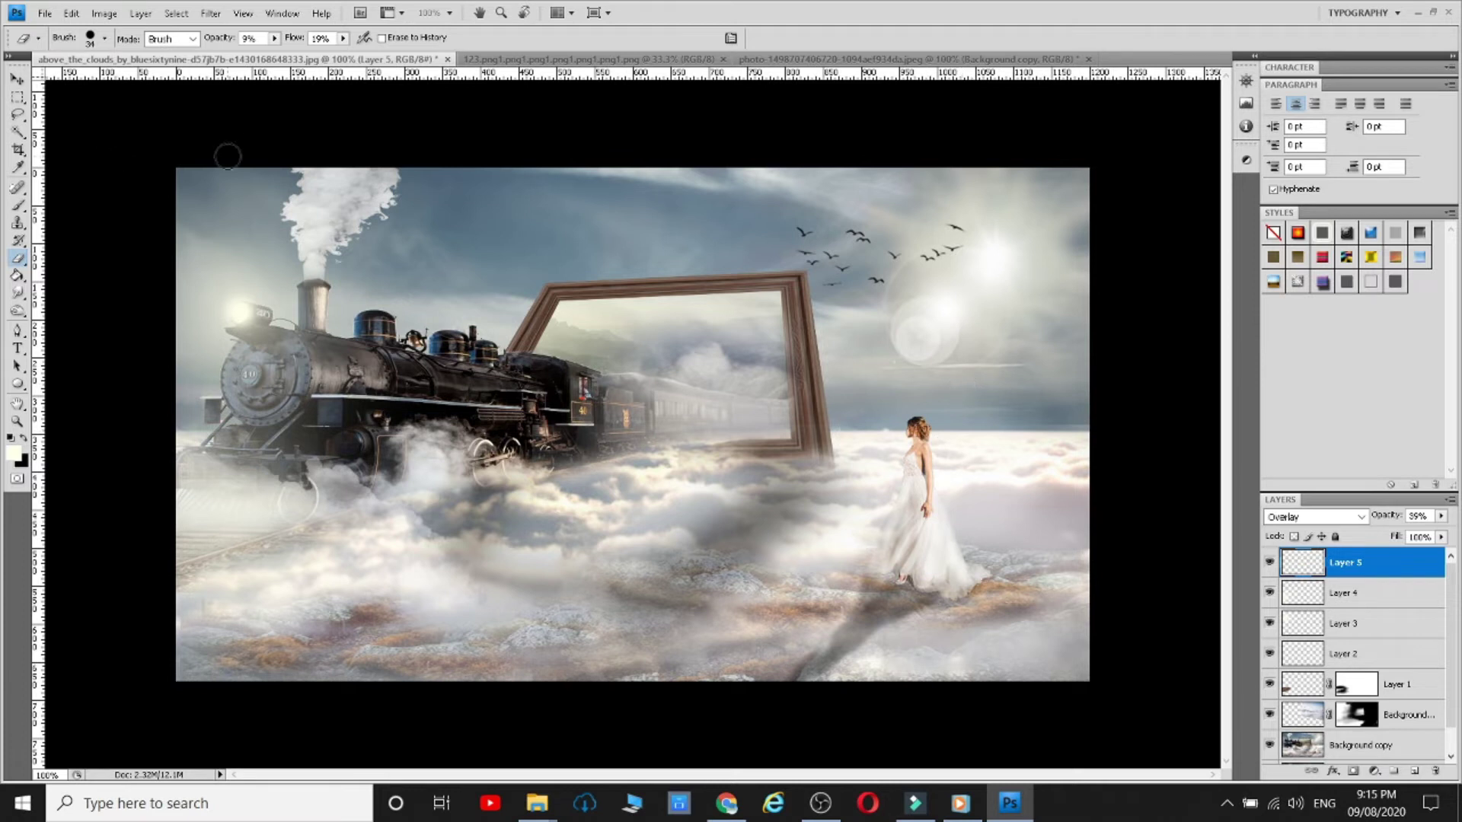
- Save the composition as a JPEG in the MAnipulation 6 folder over the existing file, at quality 12 with the Progressive option
click(45, 13)
click(107, 268)
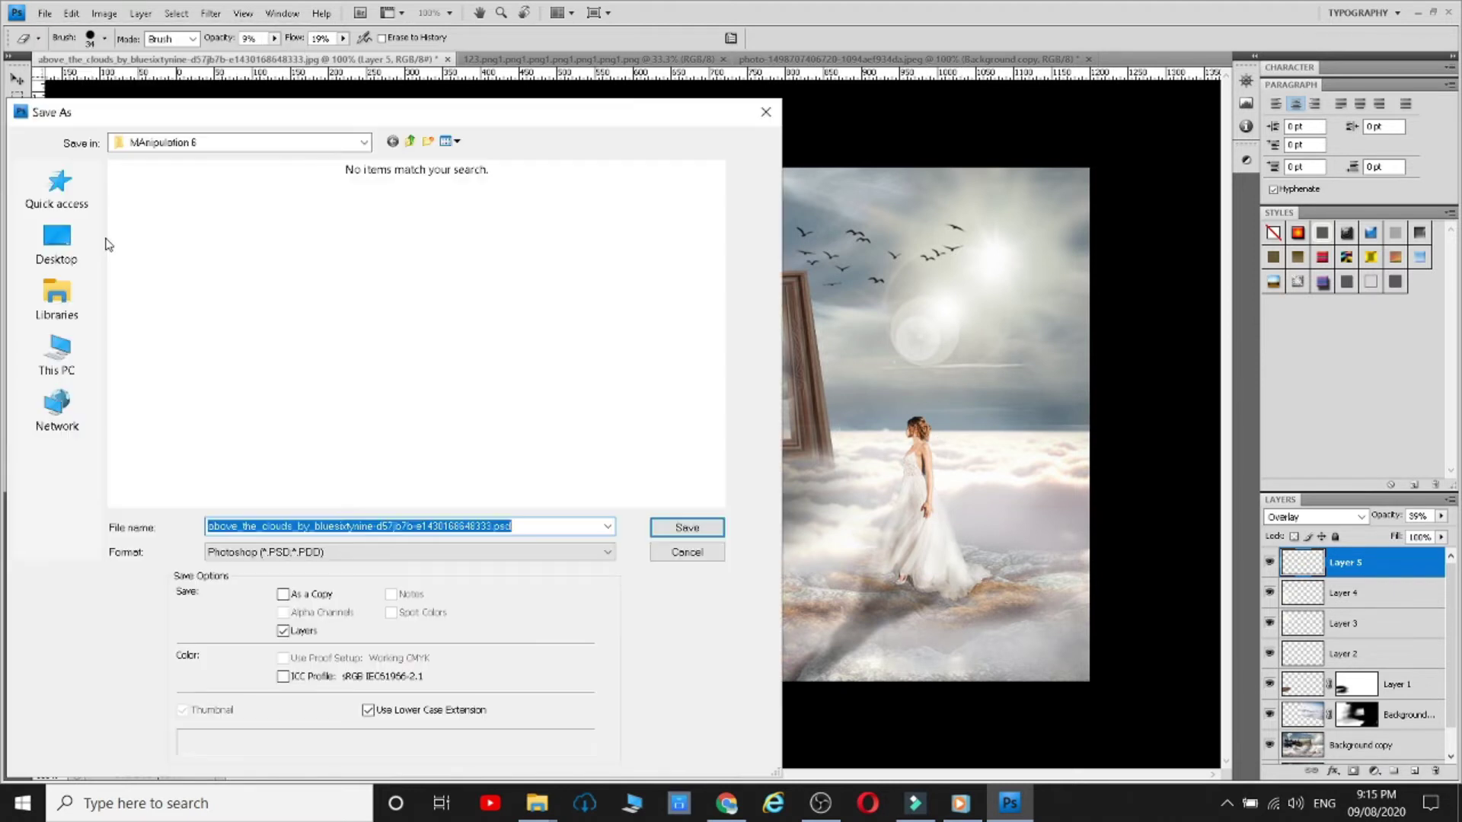
click(330, 557)
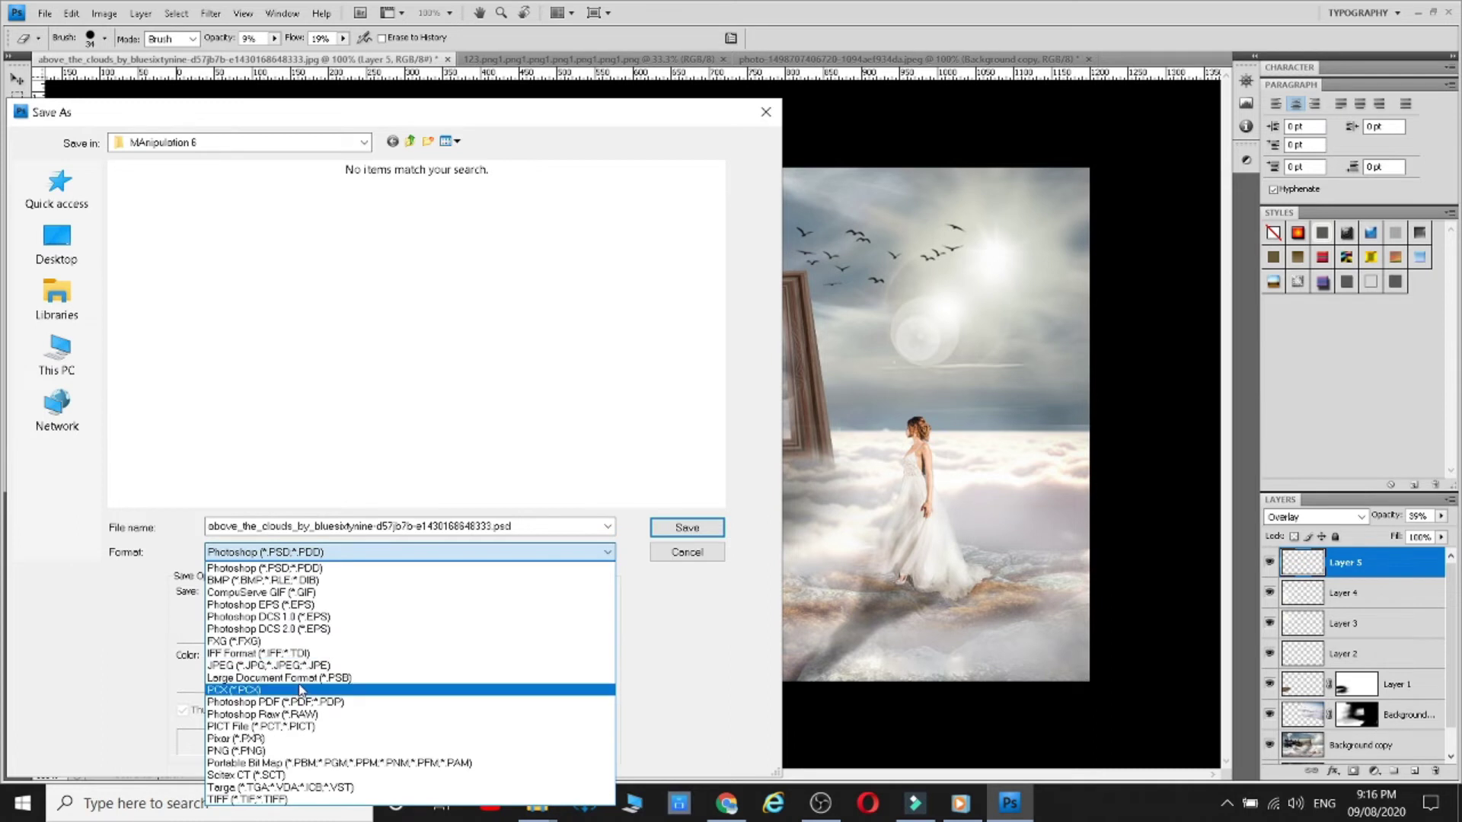
click(320, 663)
click(685, 528)
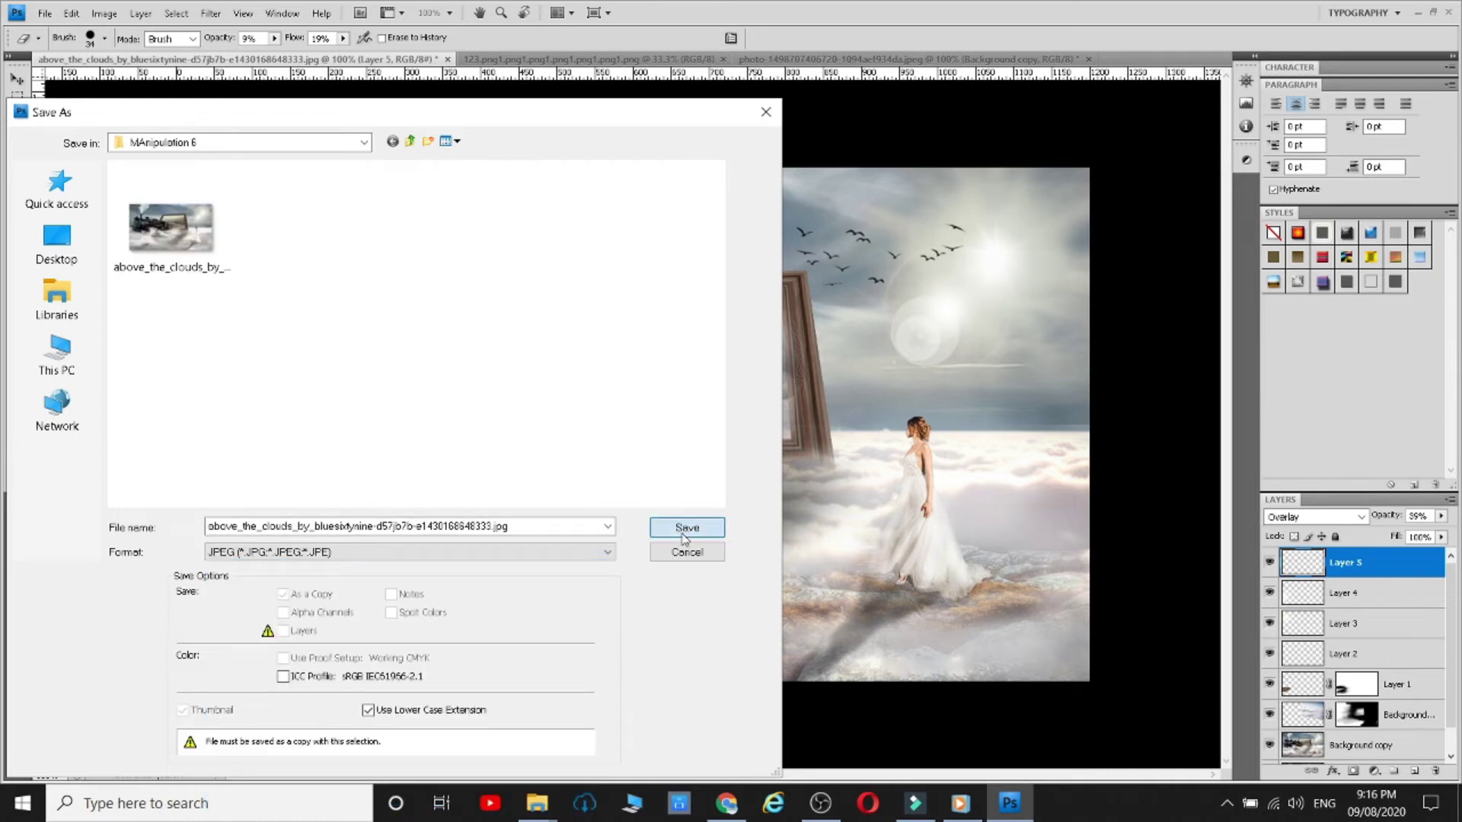
click(724, 304)
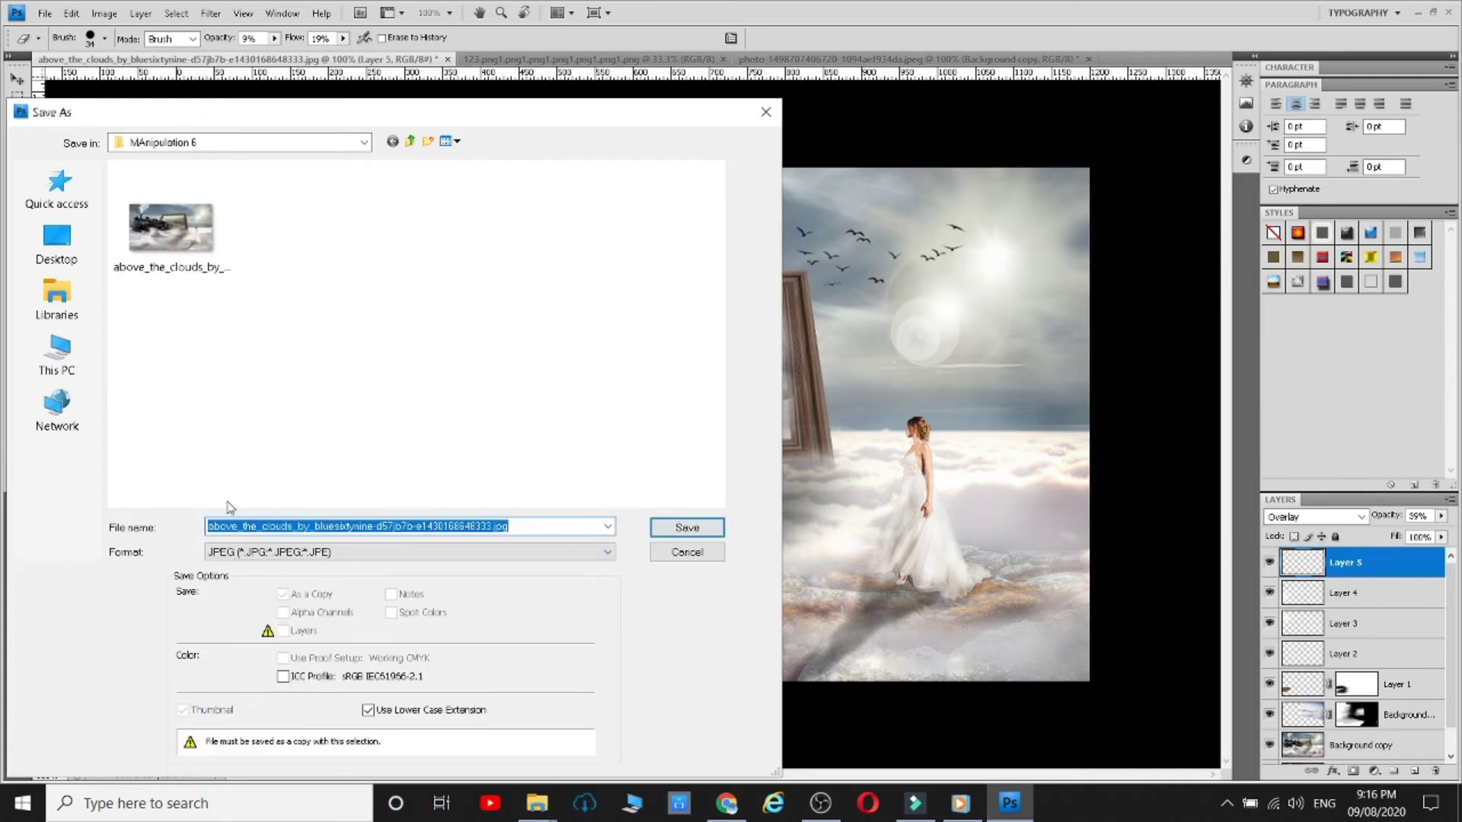
click(686, 528)
click(663, 309)
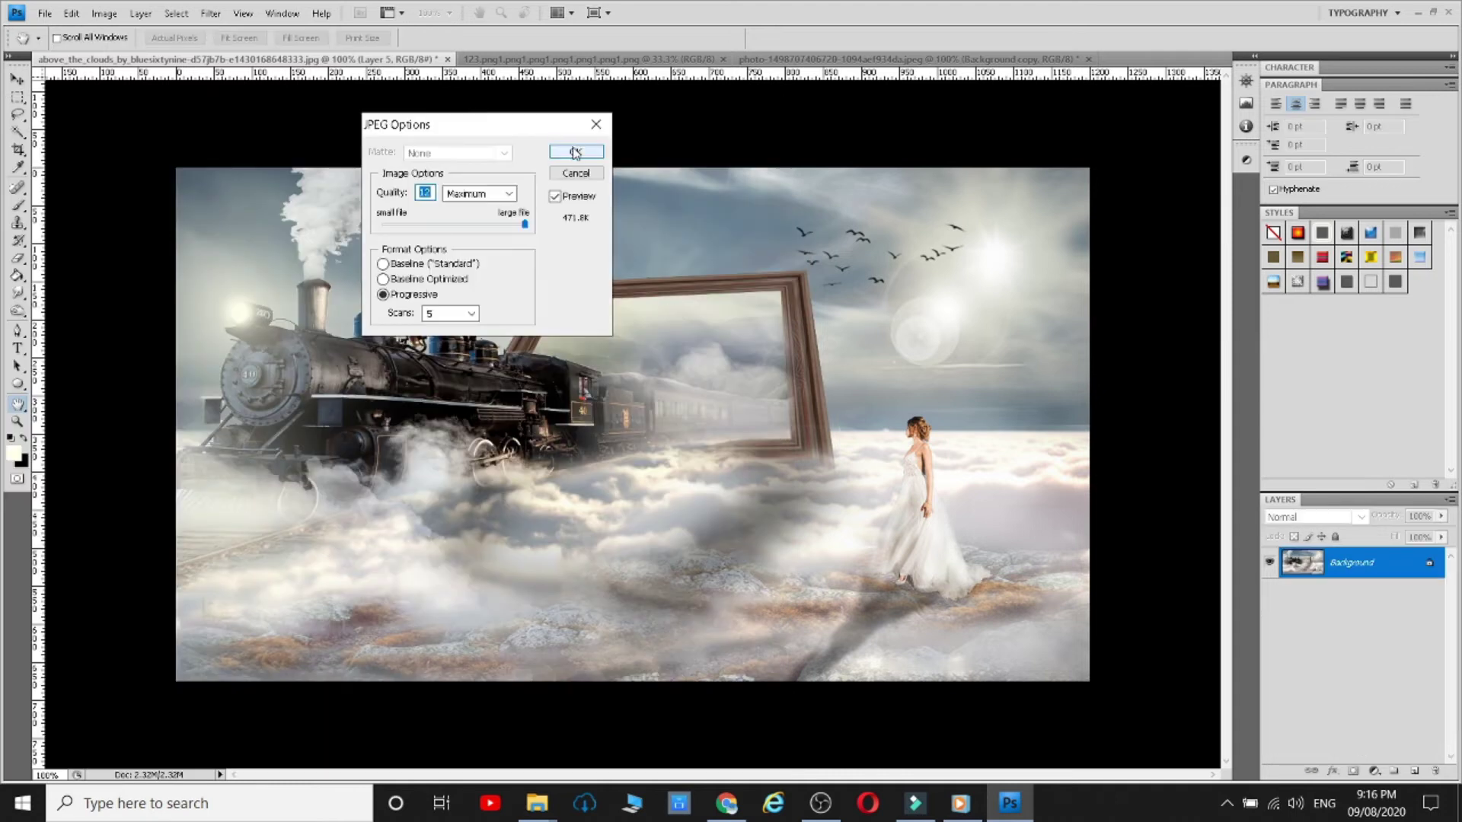
click(577, 156)
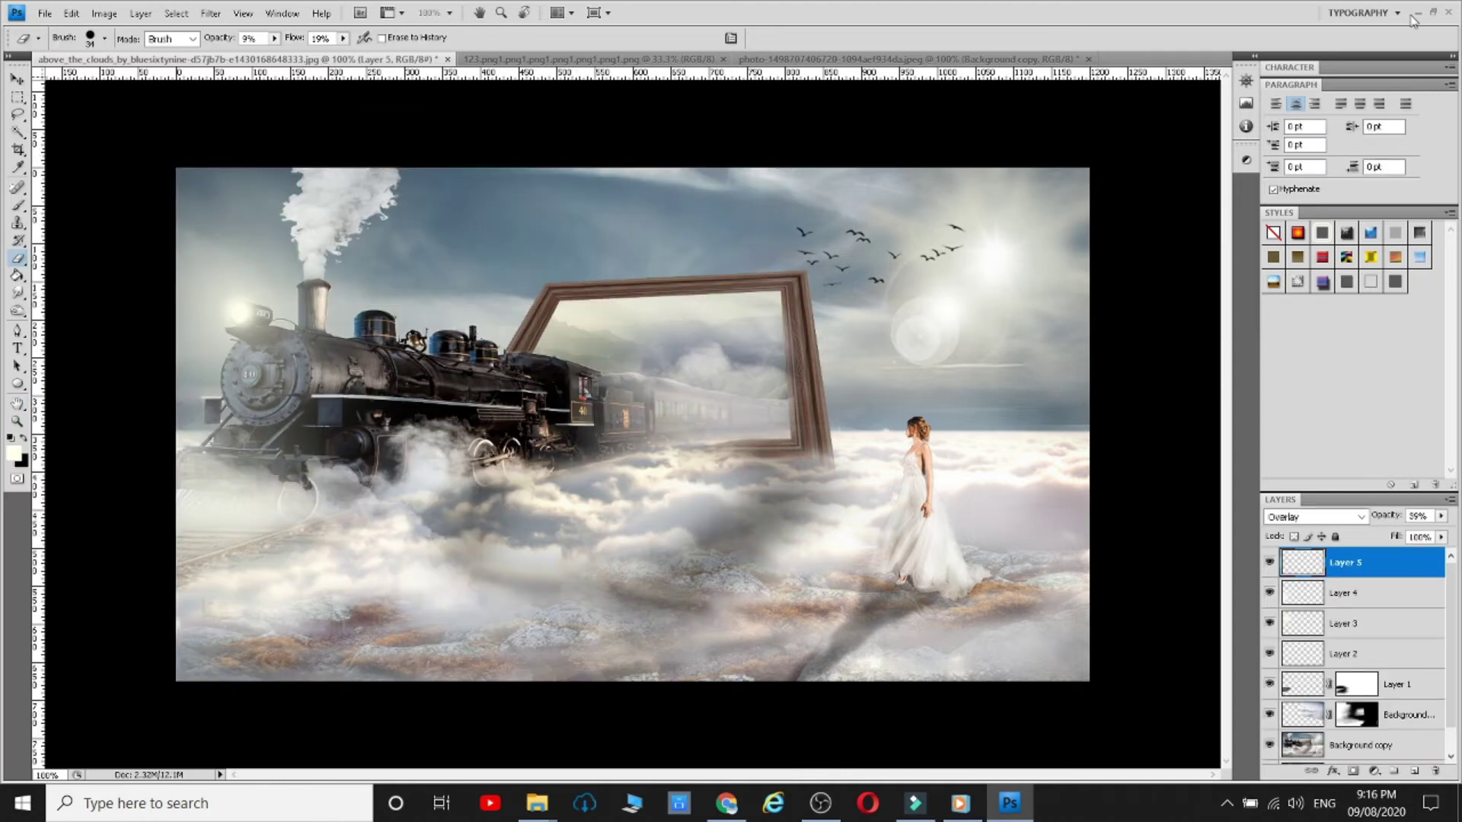
- Switch to the desktop and launch Adobe Lightroom Classic CC from the software shortcuts folder
click(1415, 15)
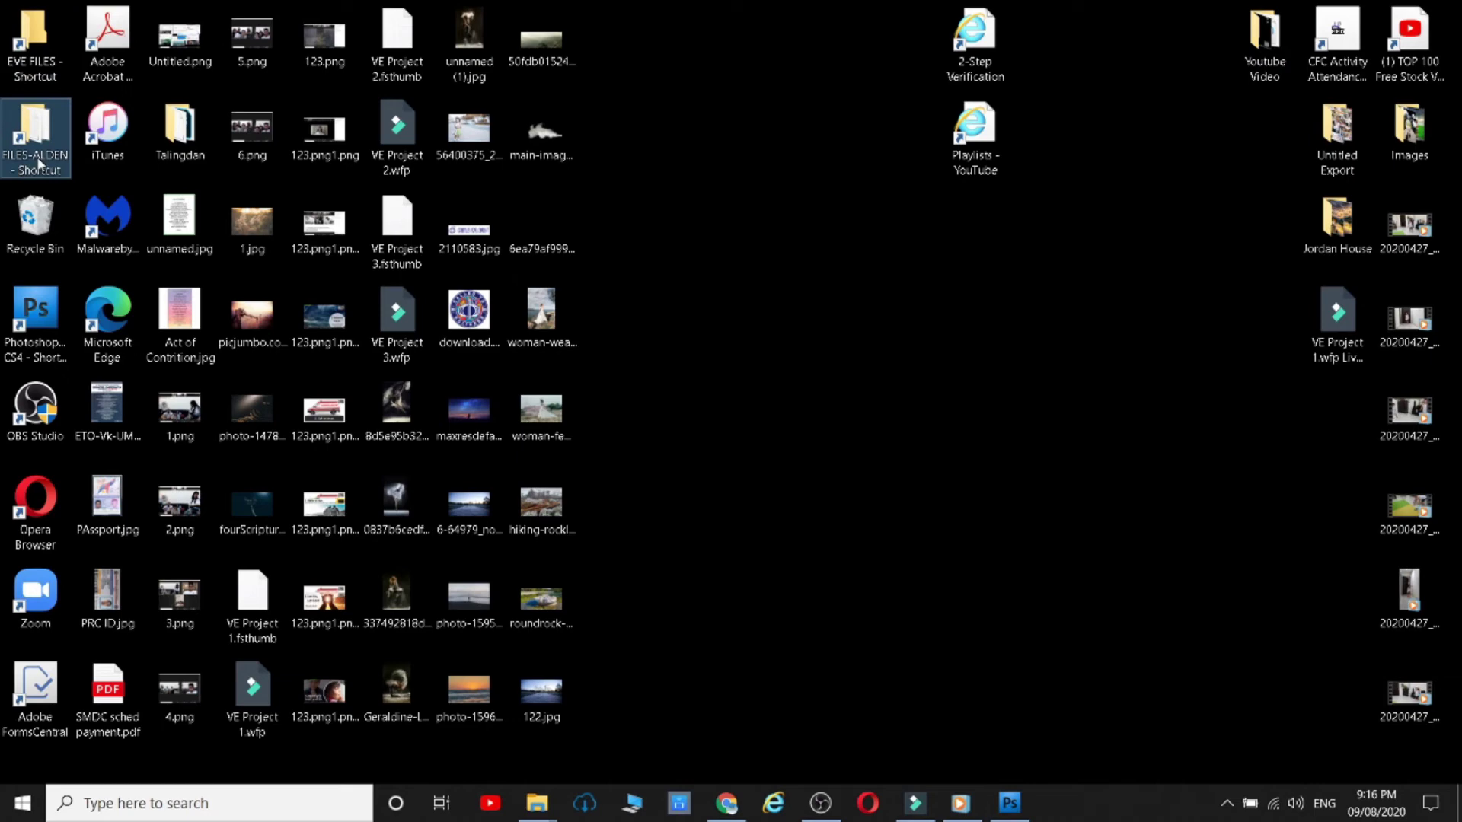
double_click(7, 131)
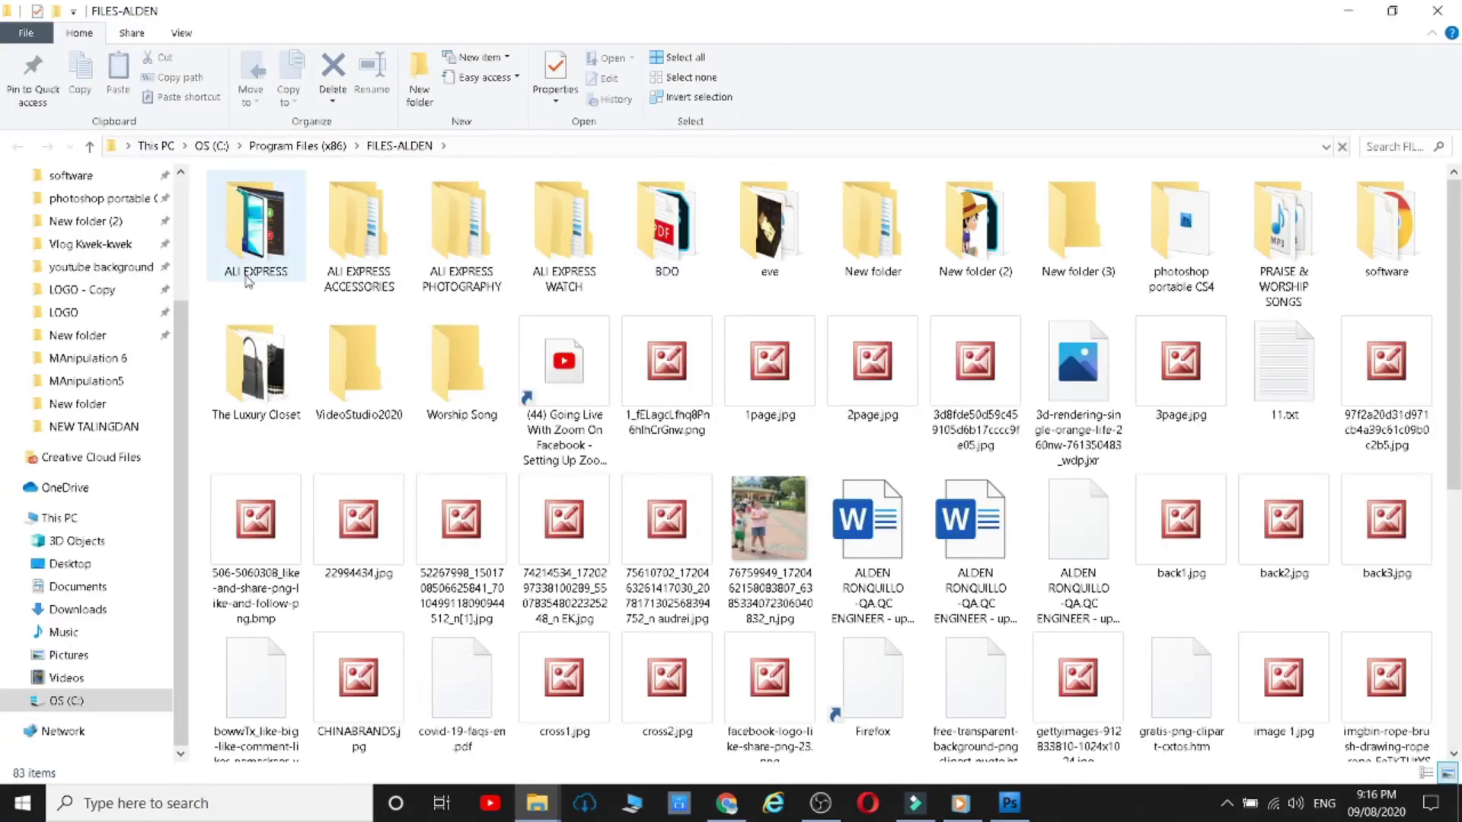
double_click(1371, 236)
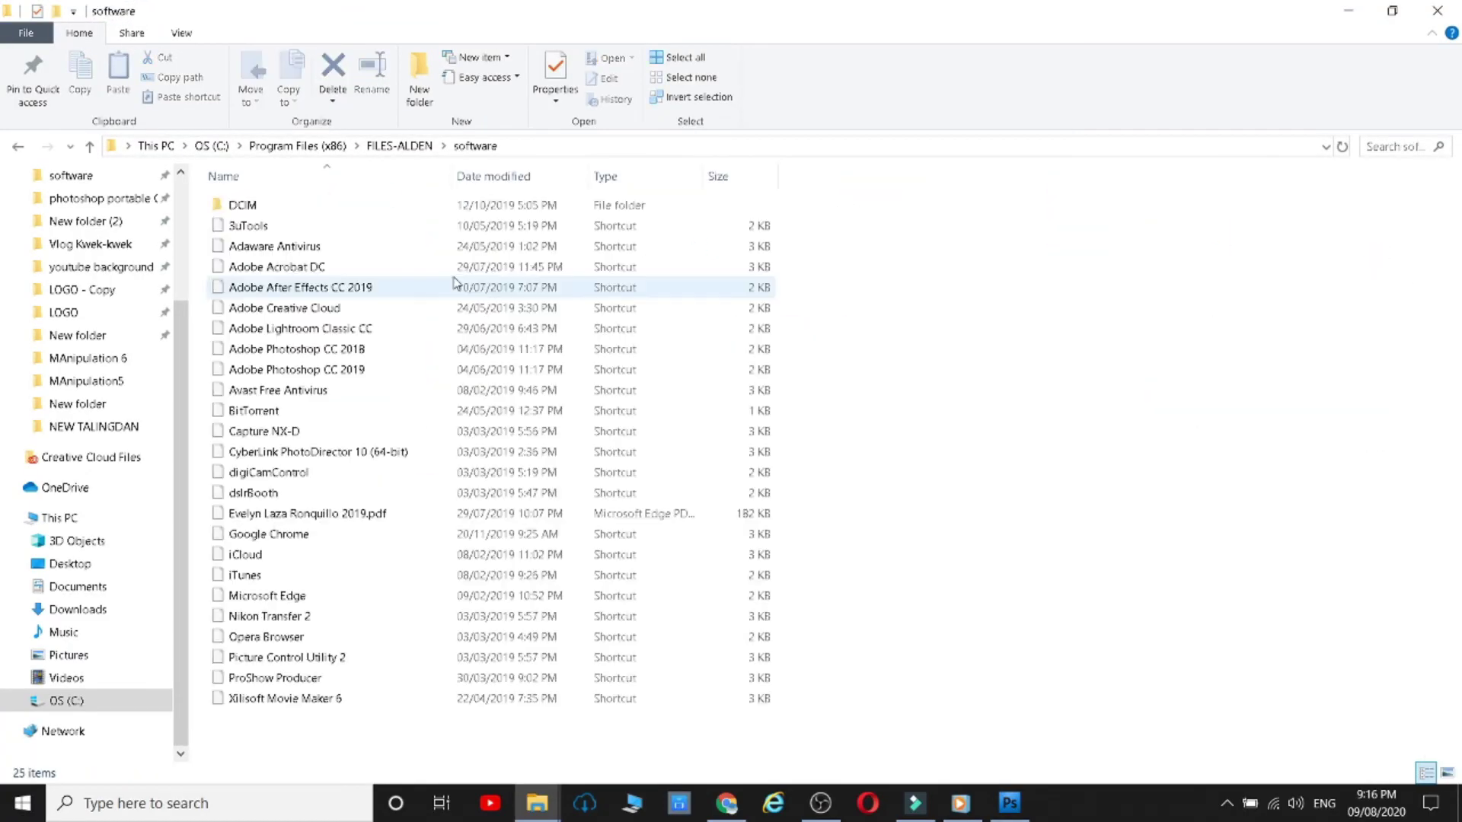
click(243, 333)
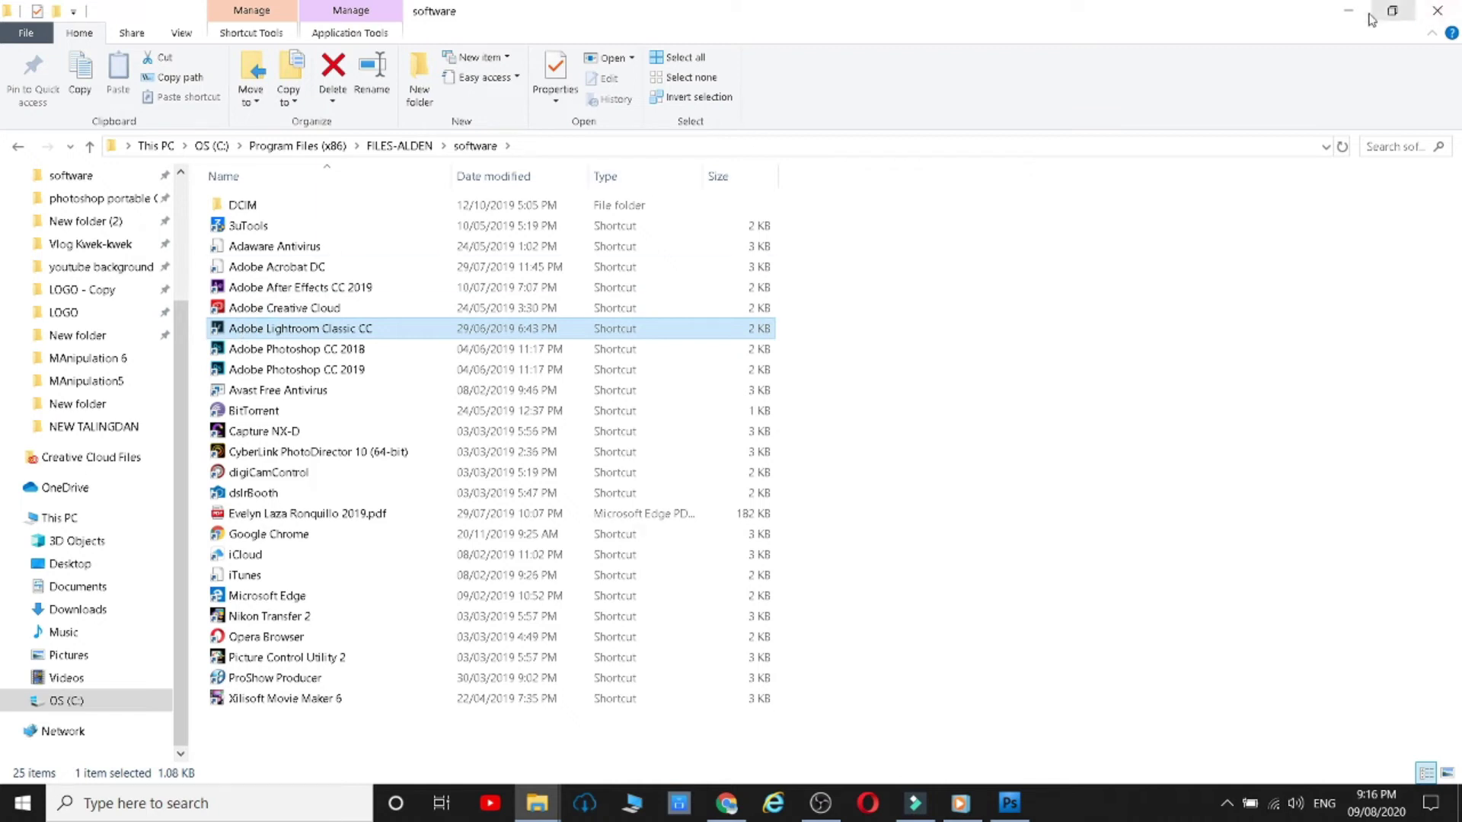
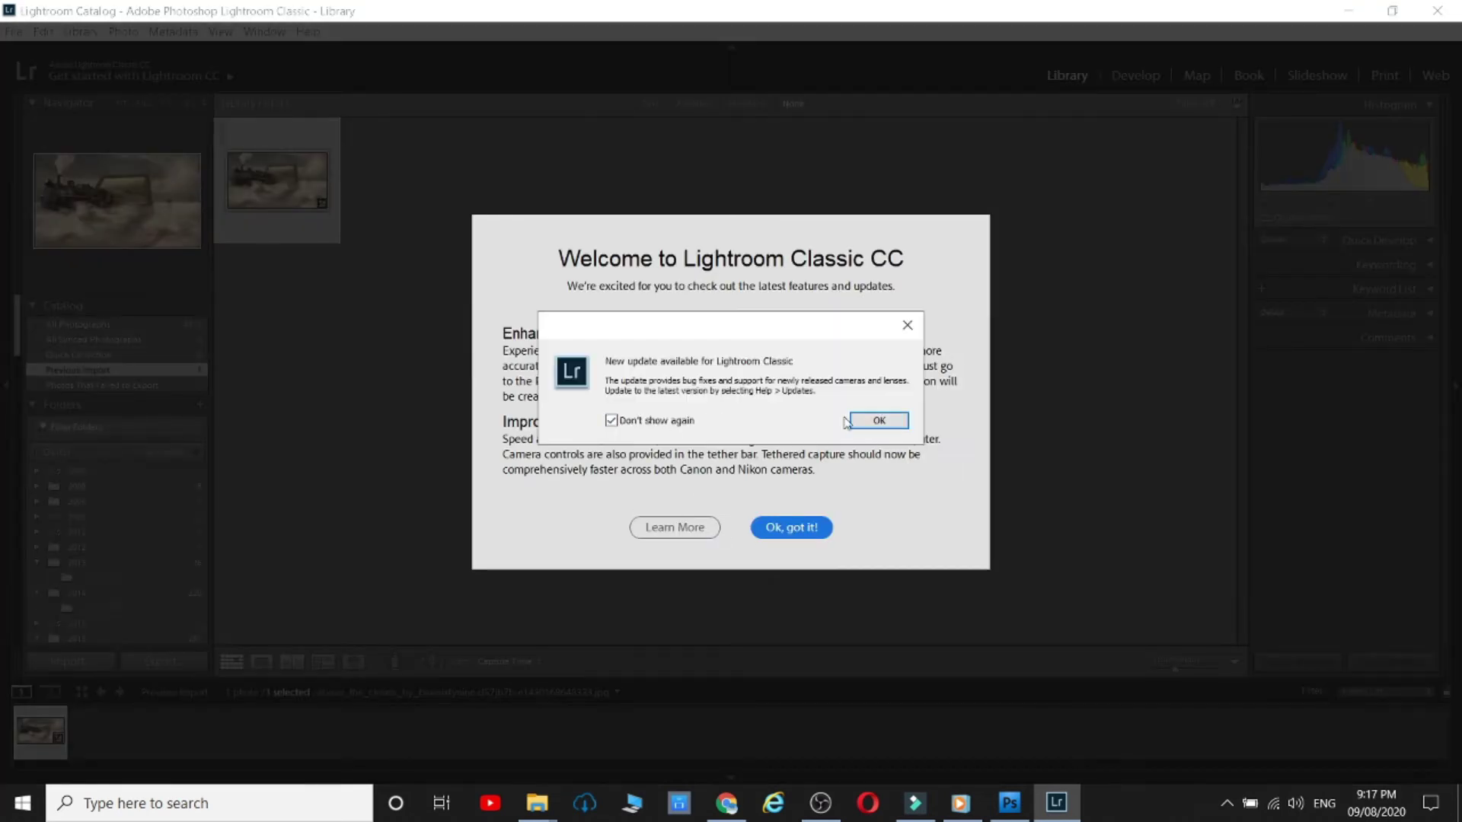
- Dismiss the Lightroom update notice, the welcome message and the introductory Library tips
click(878, 420)
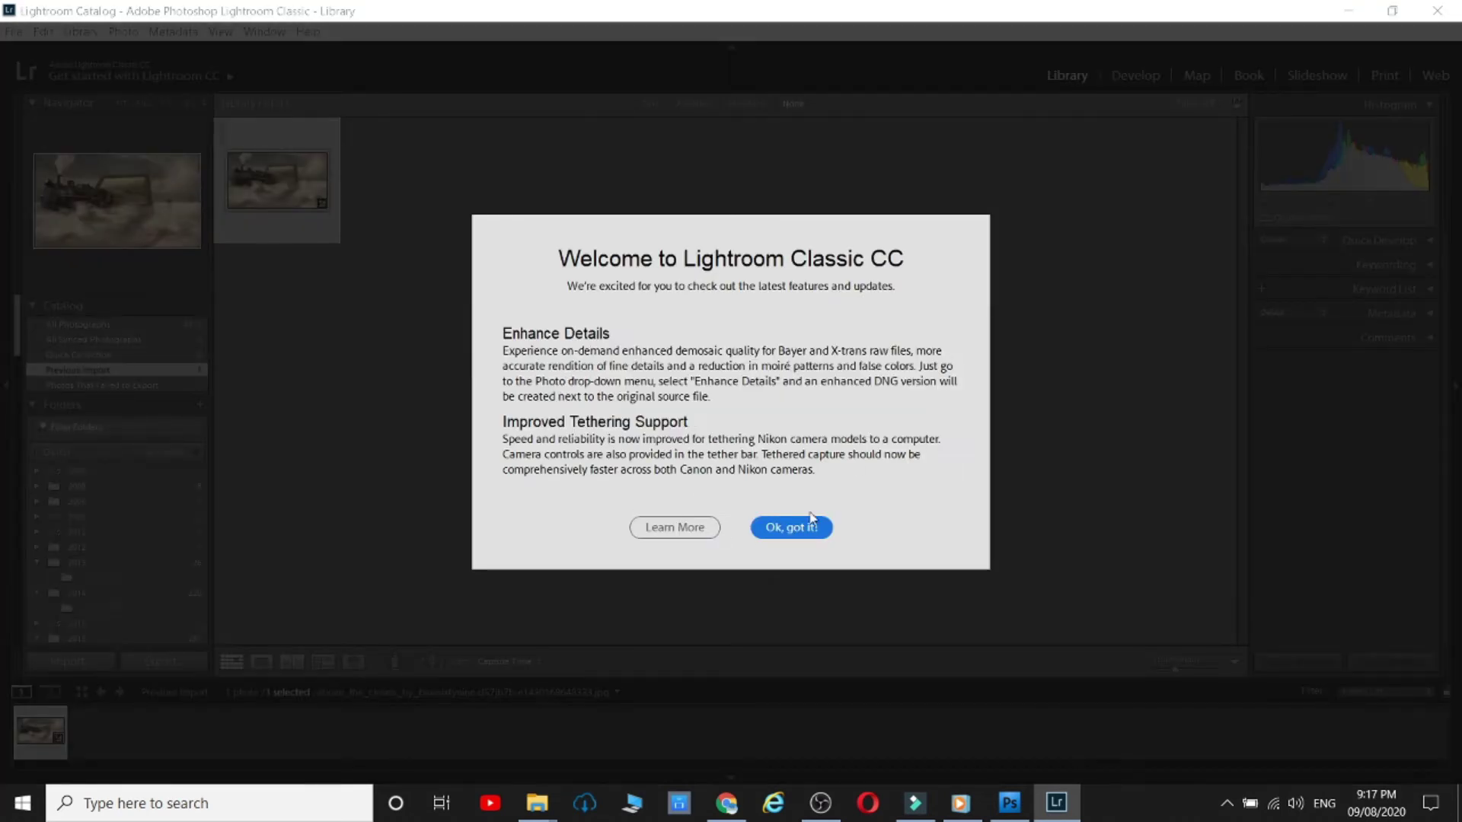
click(799, 527)
click(876, 501)
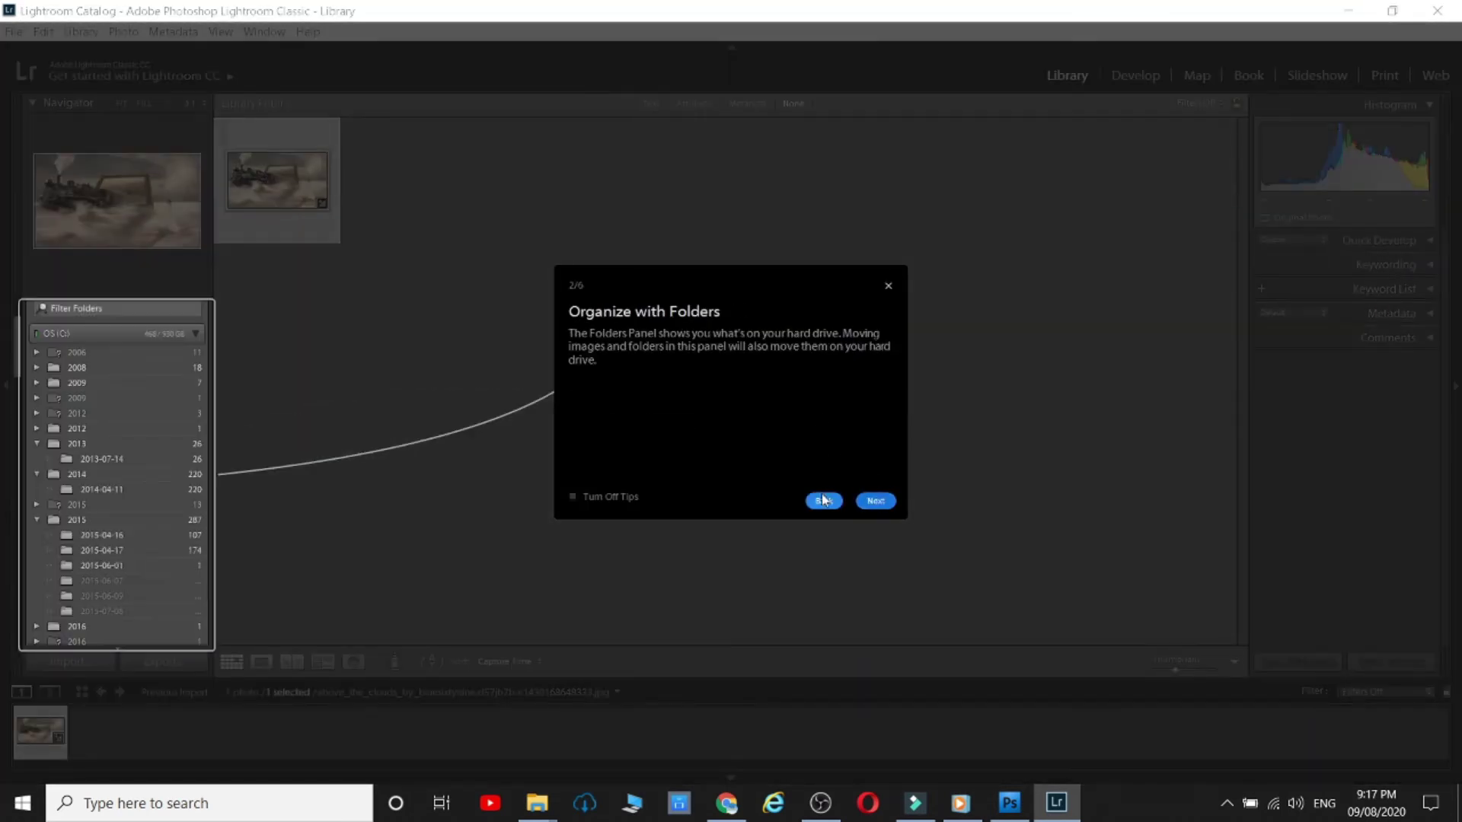
click(876, 500)
click(888, 286)
- Import the train composition from the Desktop's Images/MAnipulation 6 folder and open it in the Develop module without the tips
click(71, 662)
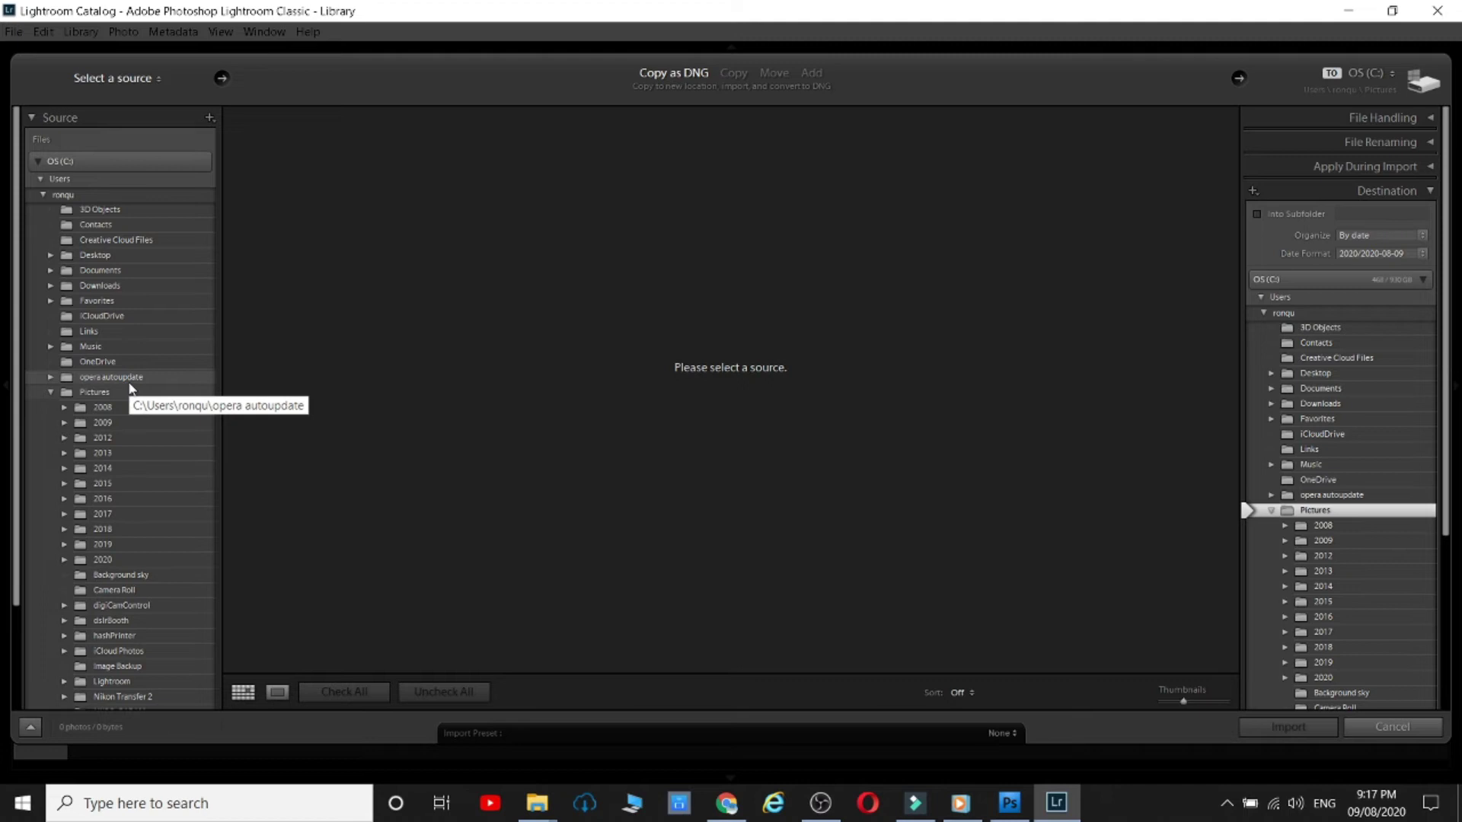
click(51, 256)
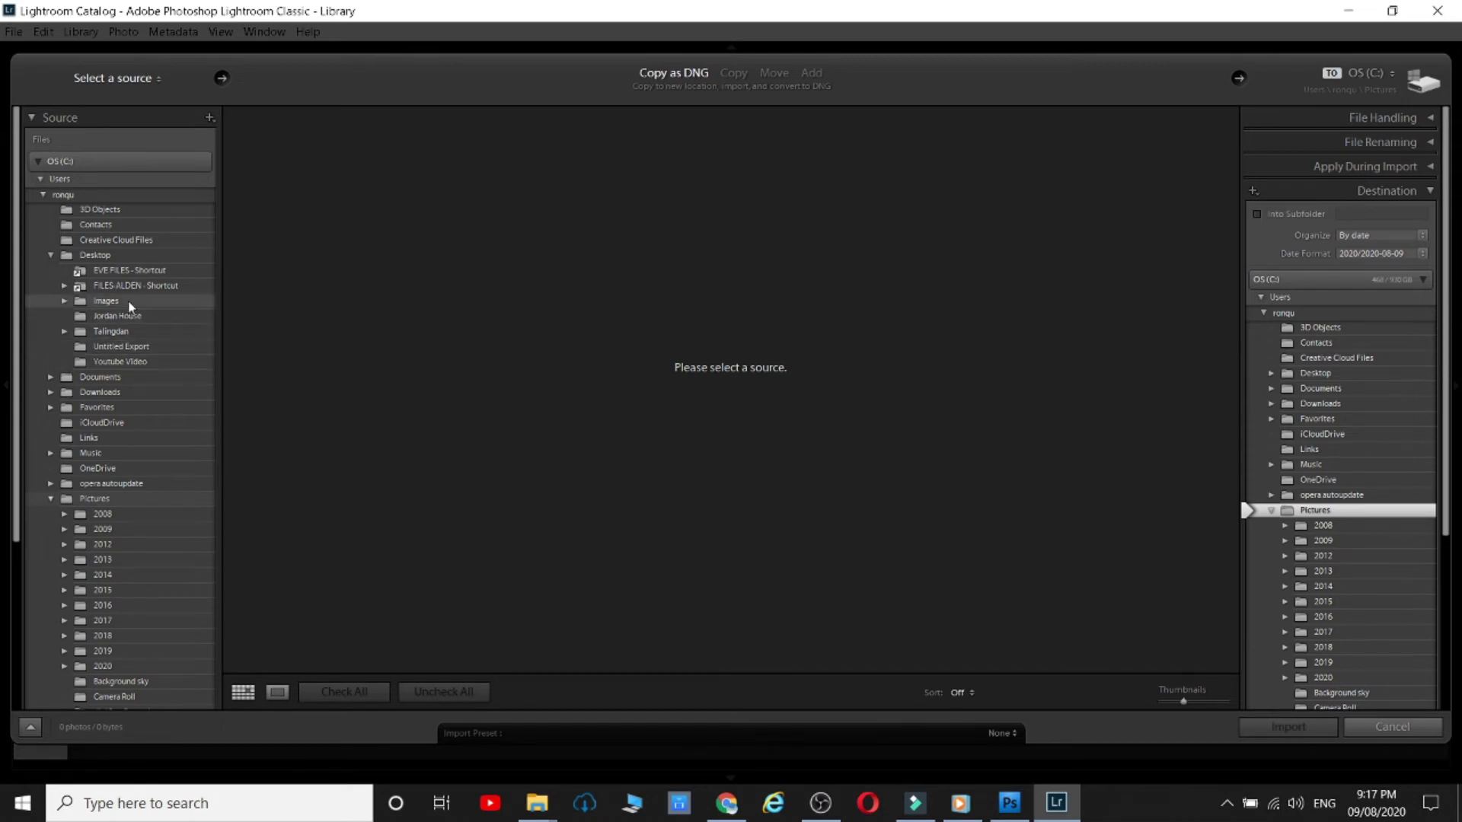
click(65, 300)
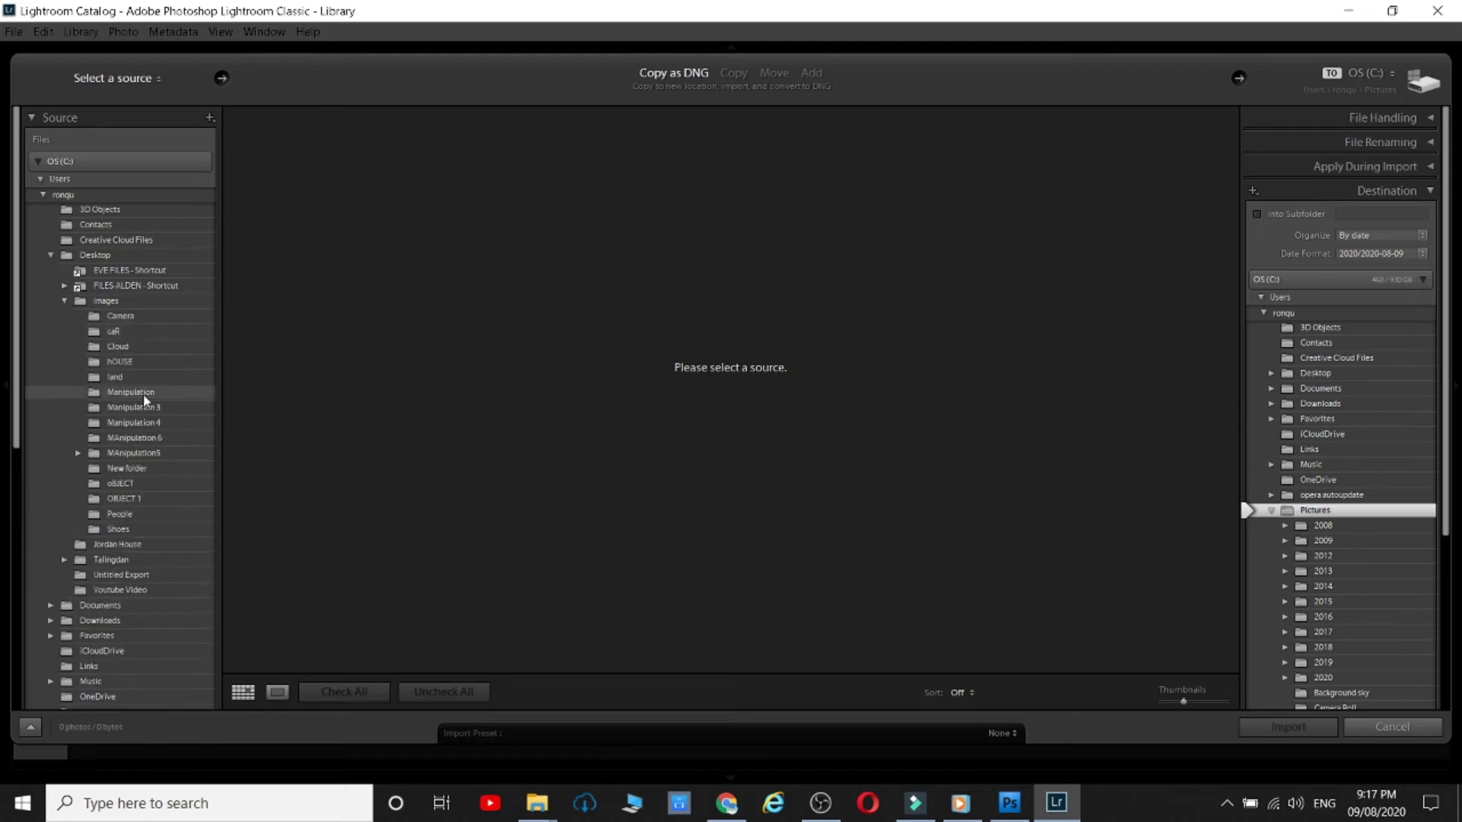
click(138, 436)
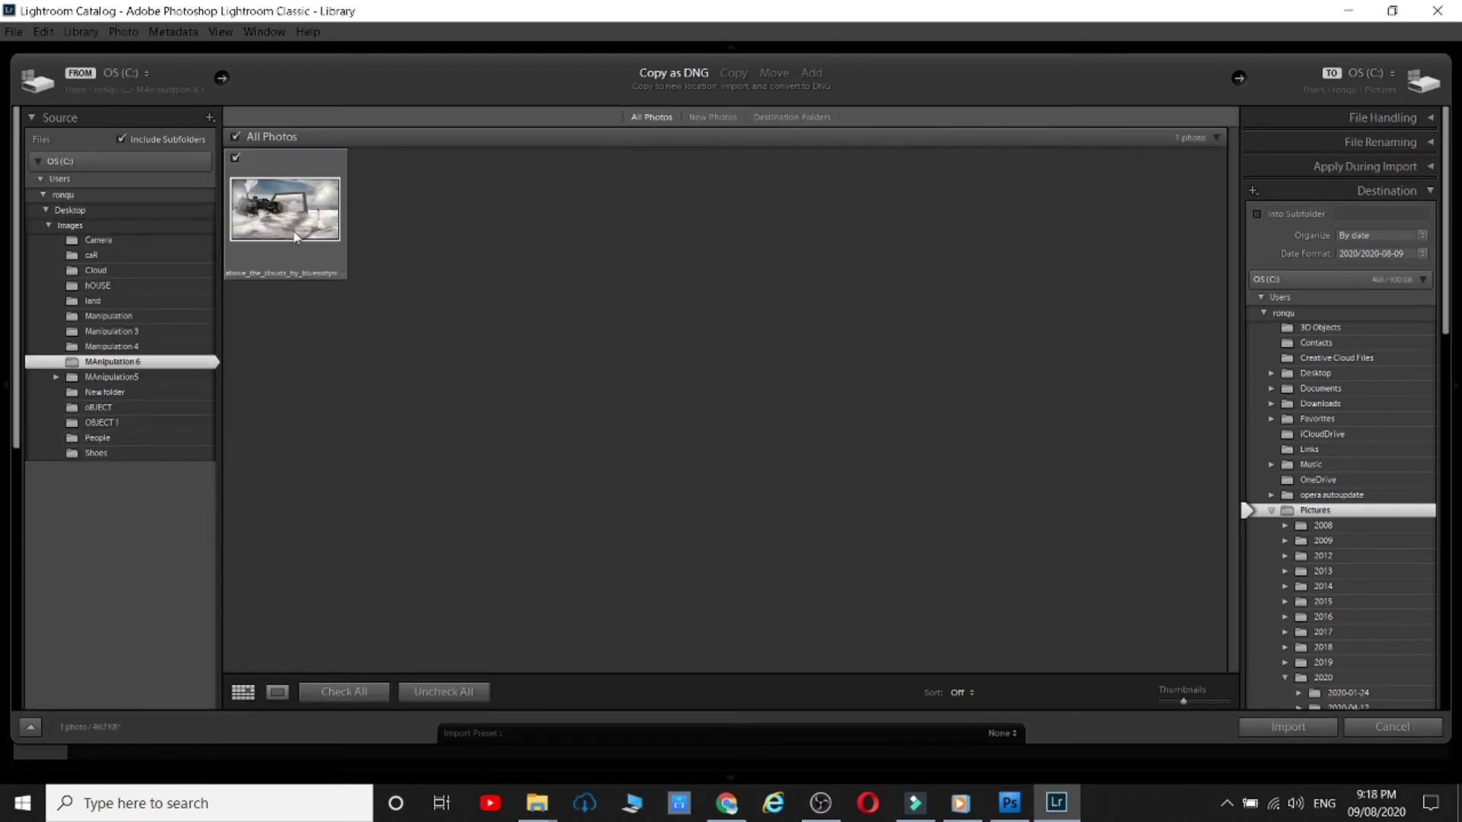
double_click(297, 217)
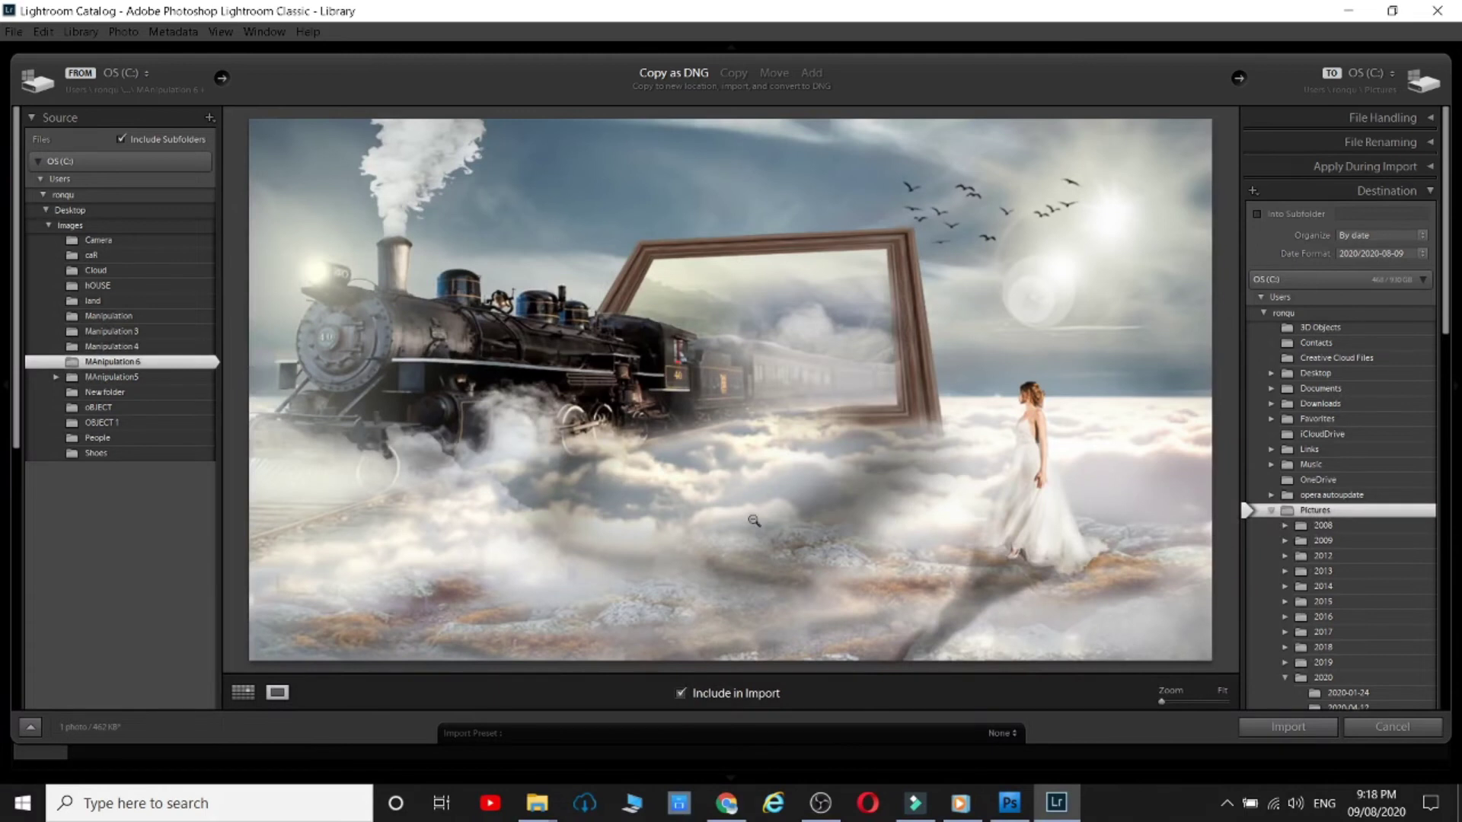
click(1295, 726)
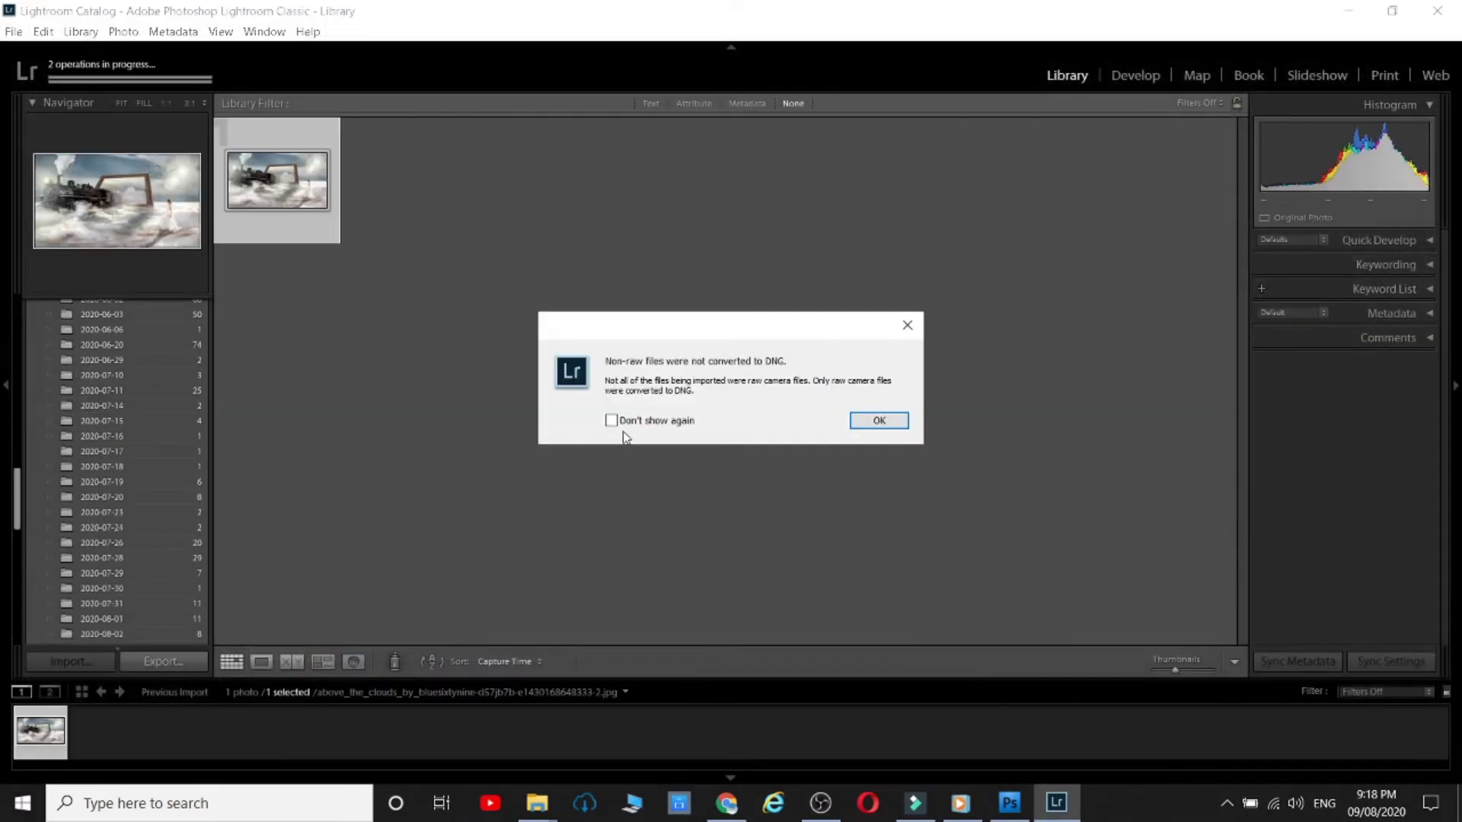
click(876, 423)
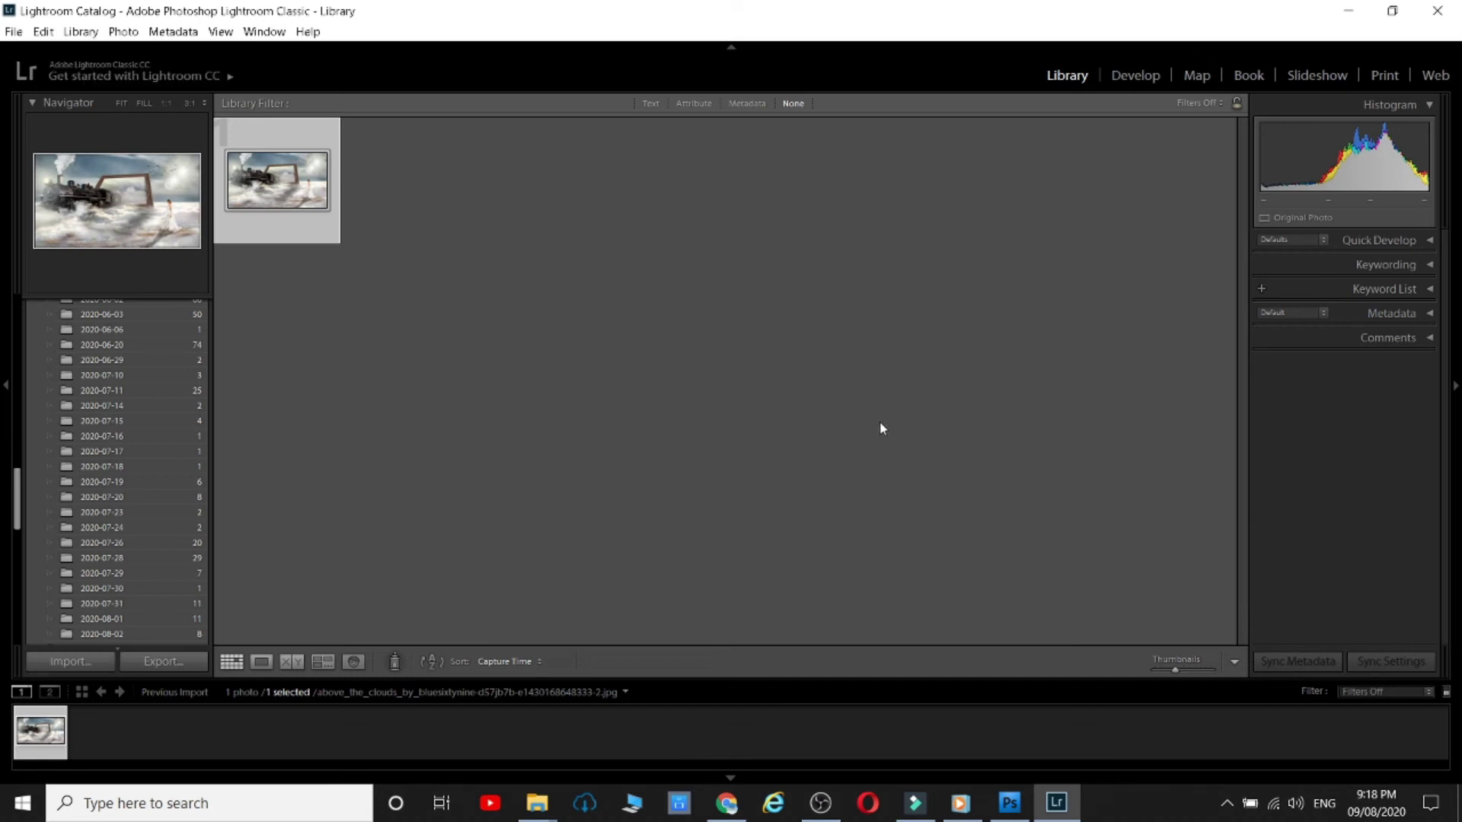
click(1138, 75)
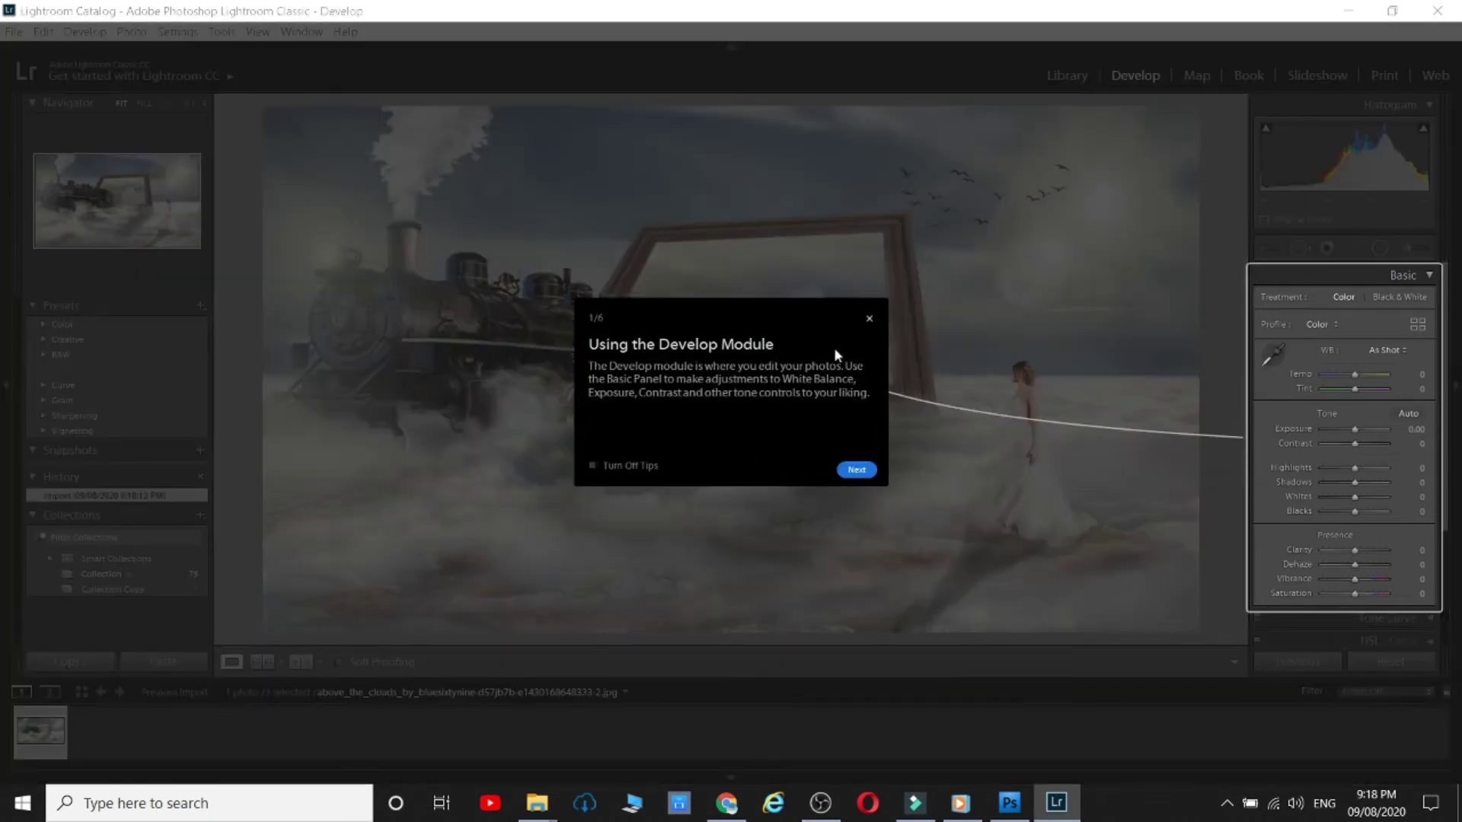
click(869, 318)
- Try a warm, darker look with Temp +19, Tint +21, Exposure -0.83 and Vibrance +26
drag(1355, 374, 1352, 431)
scroll(1354, 472, down, 2)
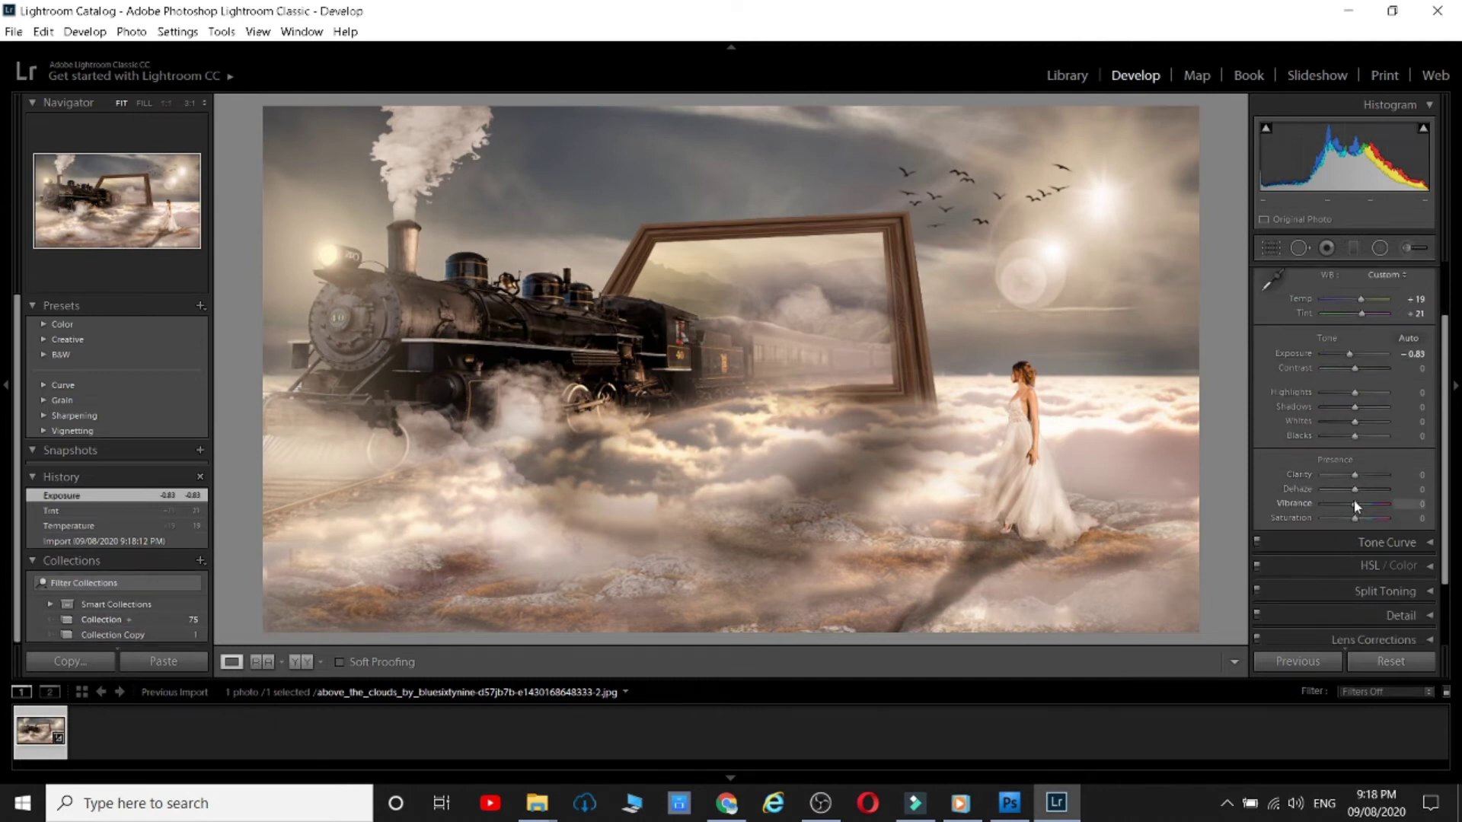
mouse_move(1360, 504)
mouse_down()
mouse_move(1378, 500)
mouse_move(1364, 504)
mouse_up()
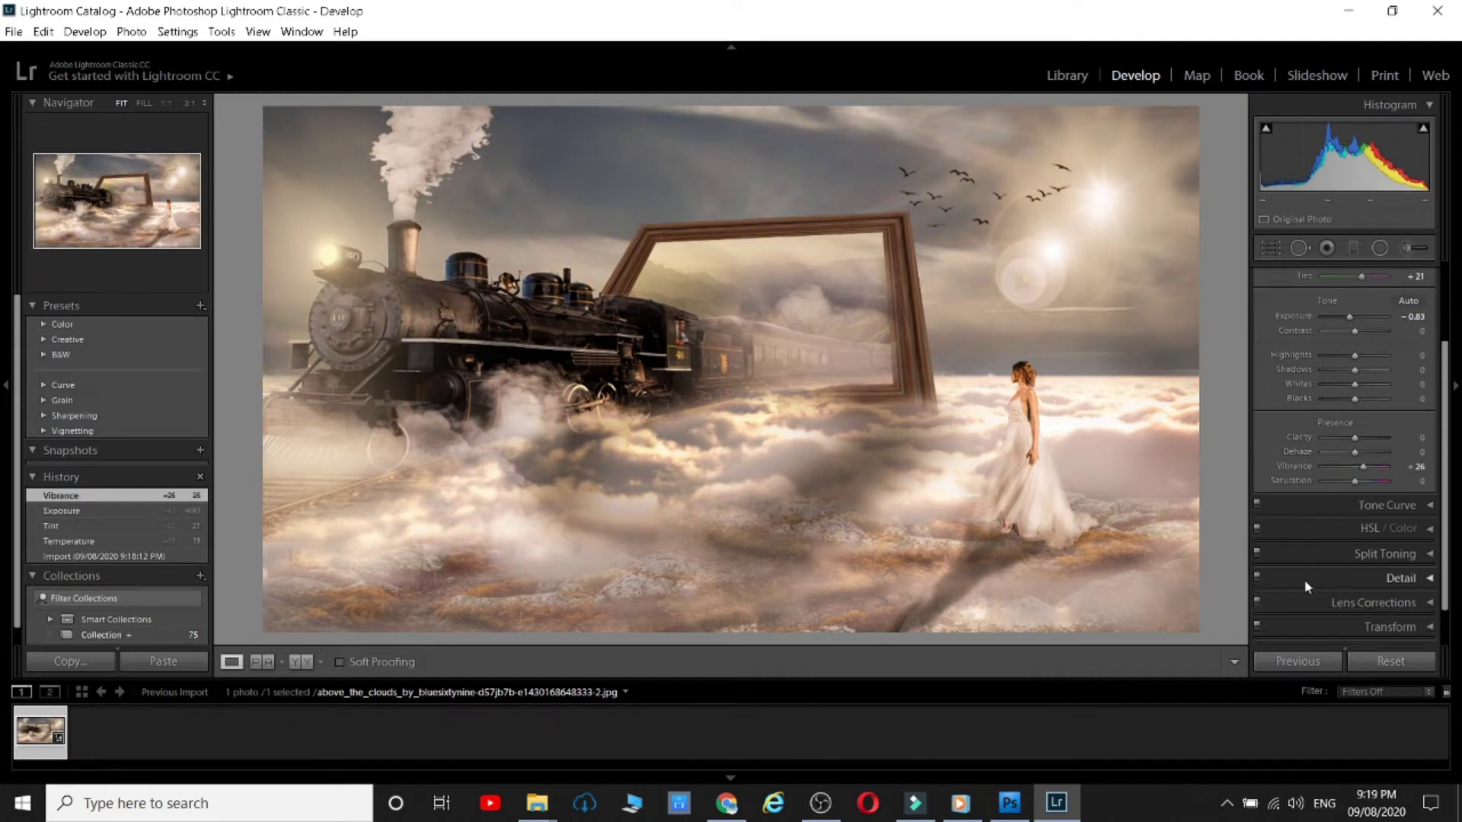
- Try sharpening Amount 55 with noise reduction Luminance 43 and Color 4
click(1370, 614)
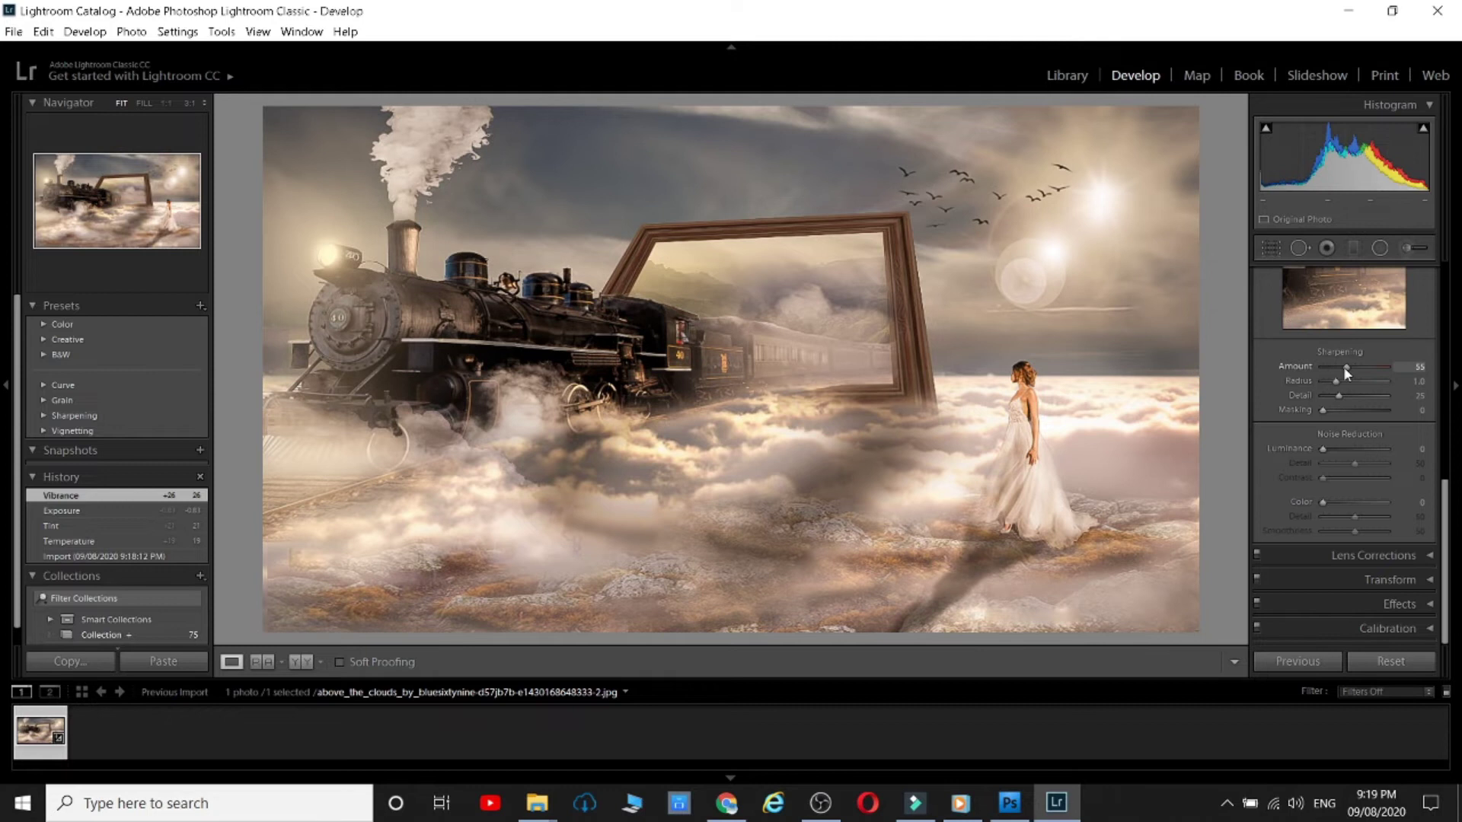
drag(1343, 367, 1344, 367)
drag(1323, 448, 1351, 447)
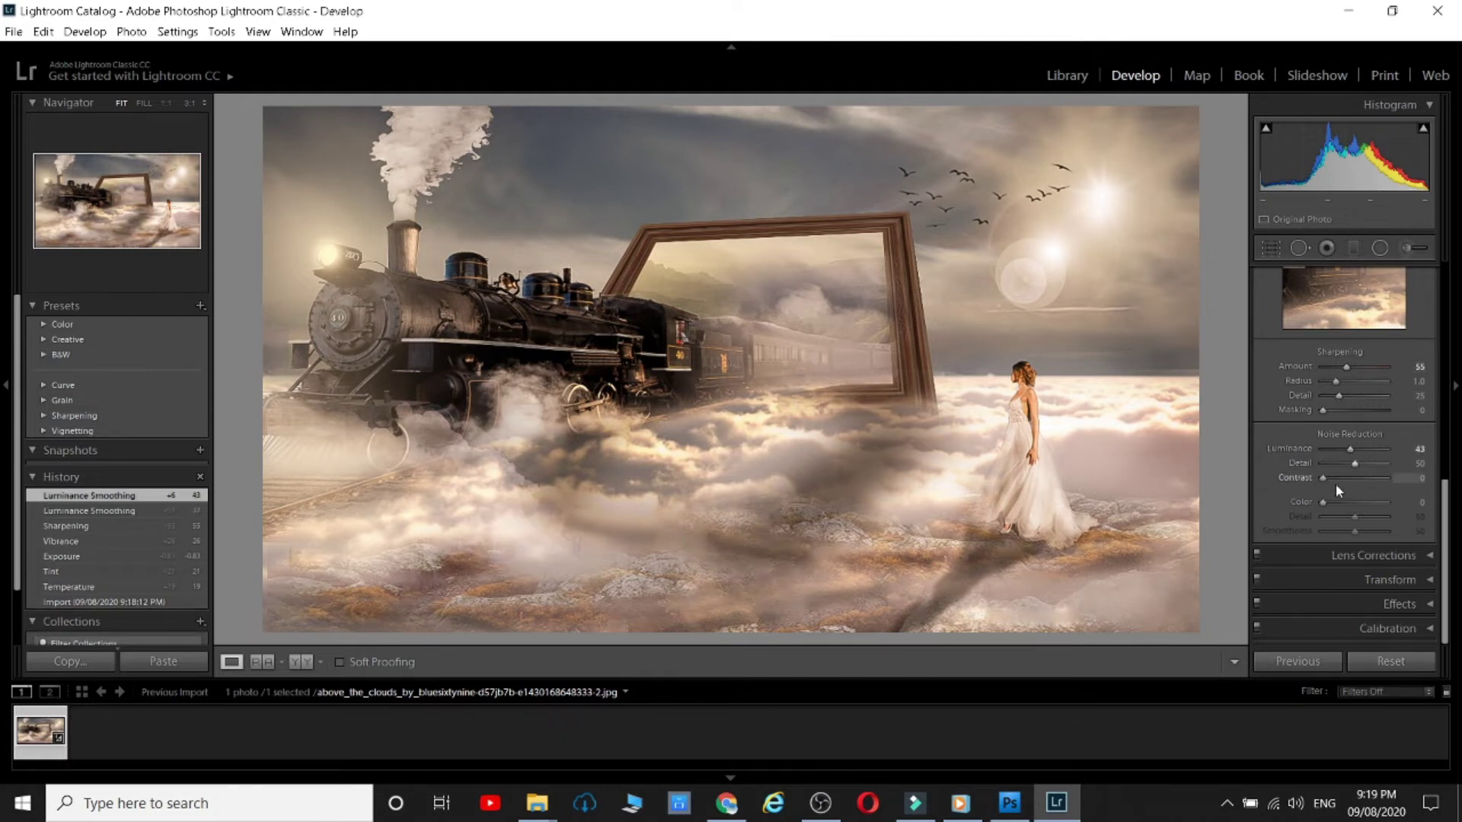
drag(1324, 502, 1327, 501)
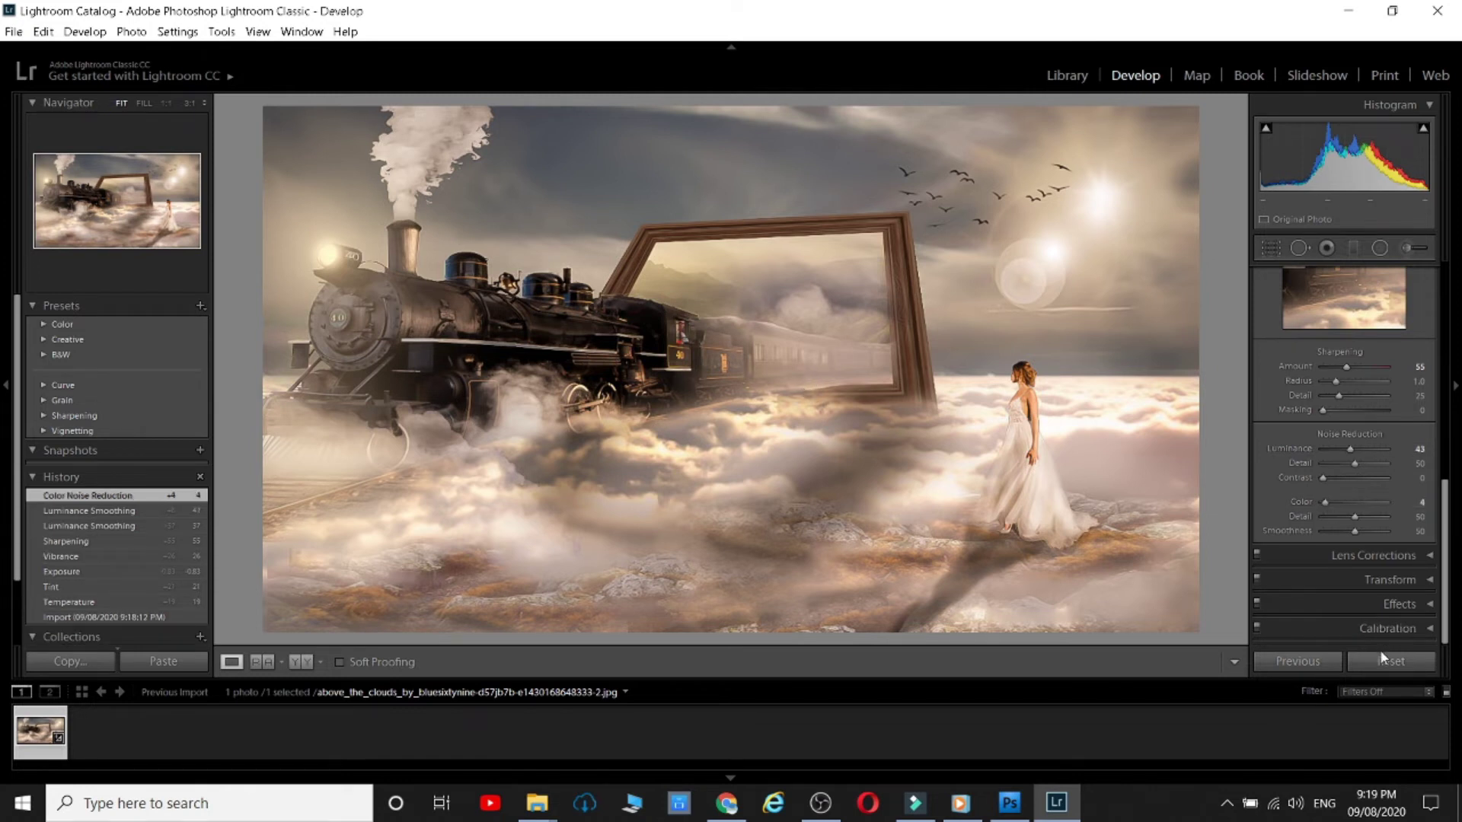
- Try the previous photo's develop settings on the image, and reset all adjustments
click(1301, 663)
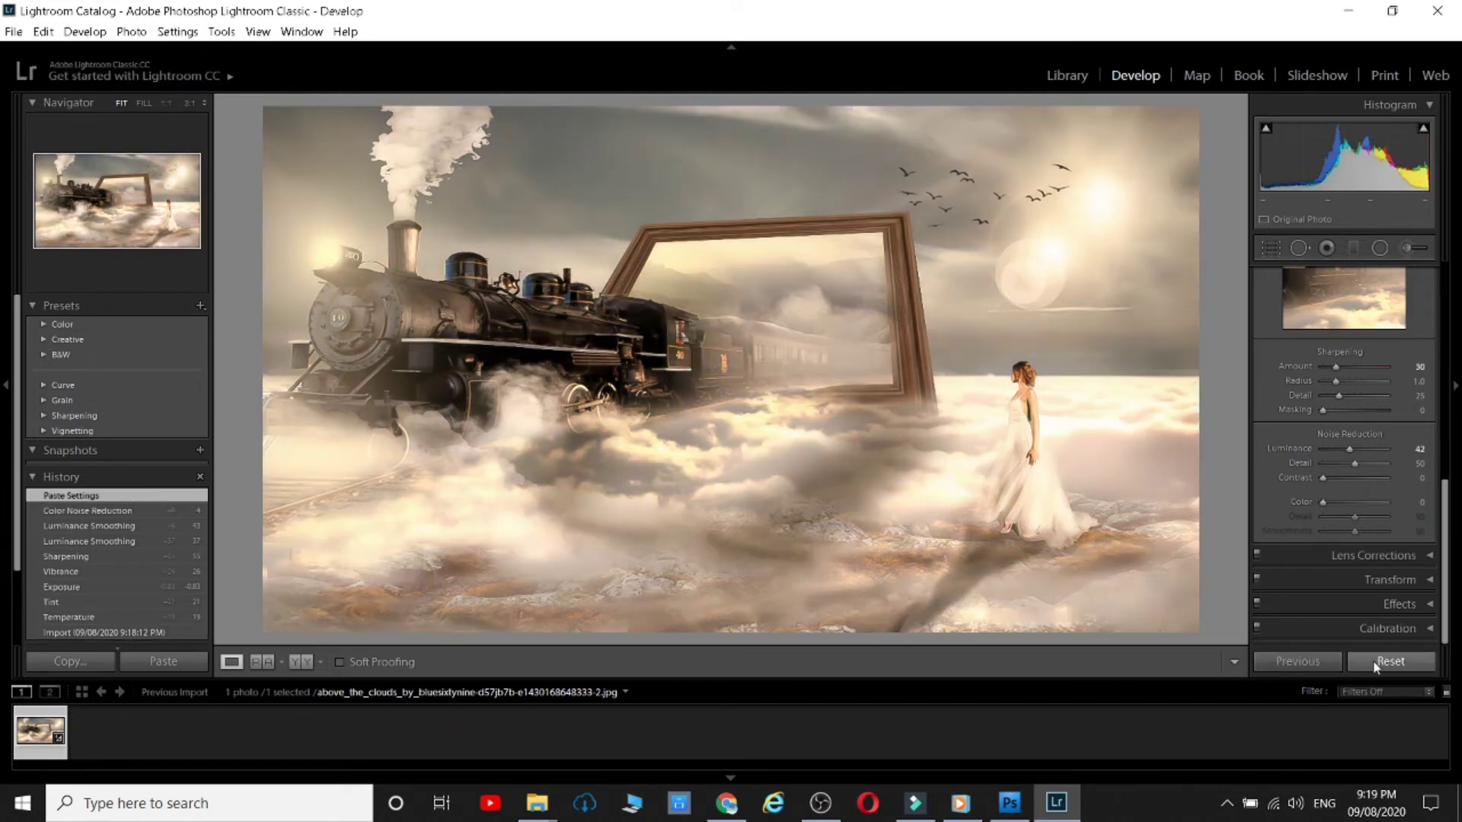
click(1314, 662)
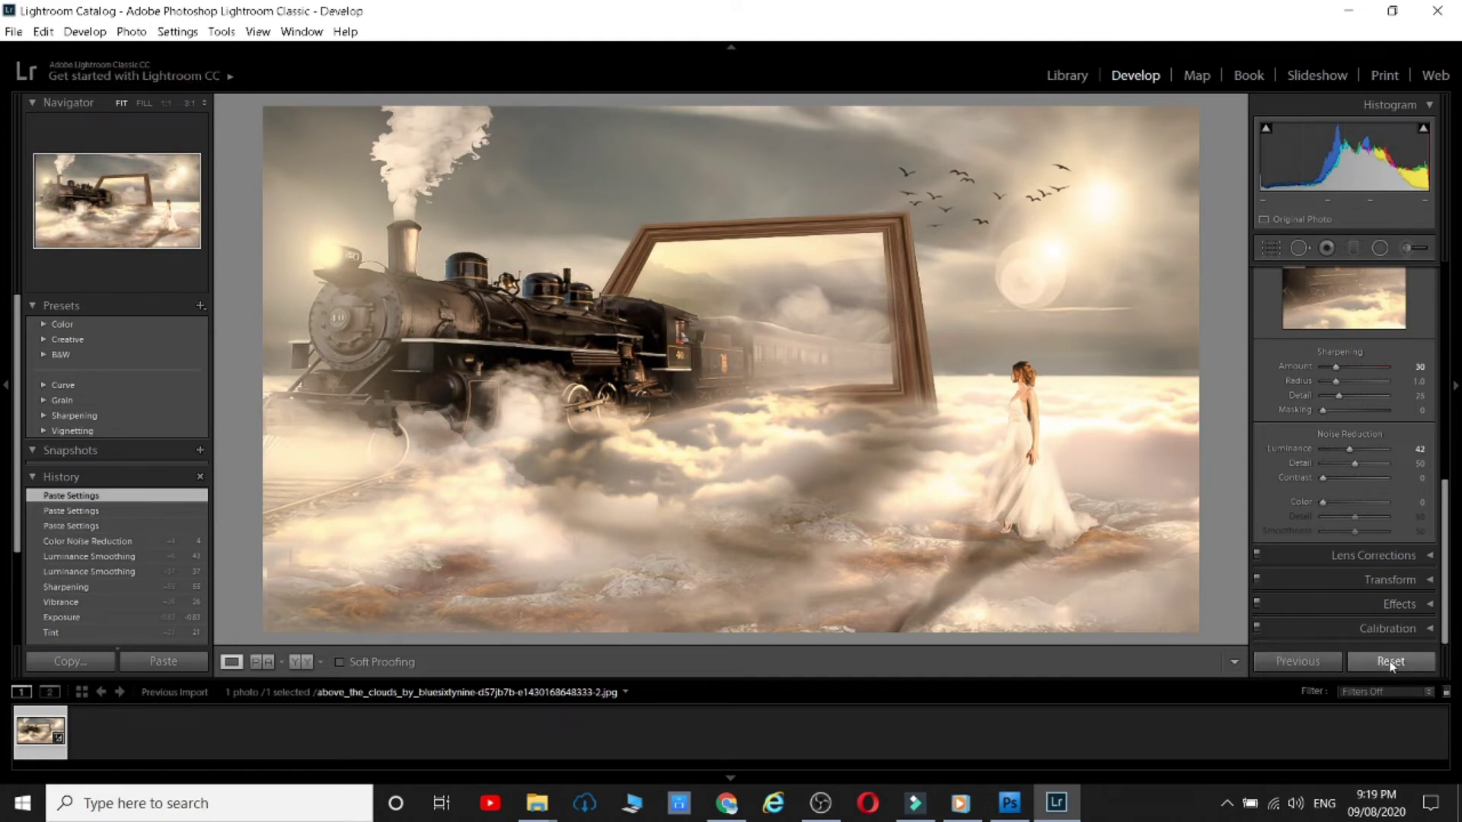
click(1317, 659)
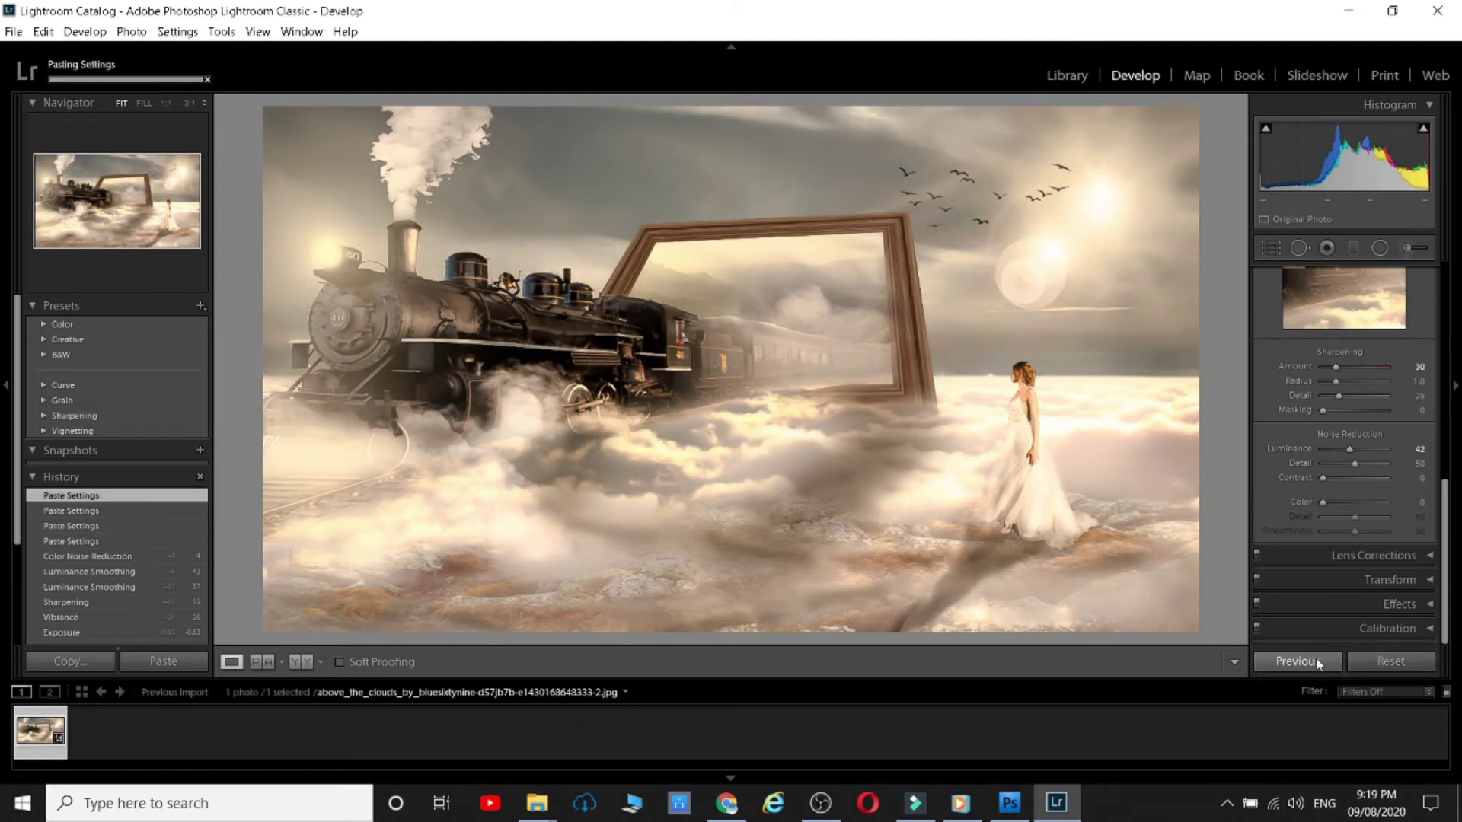
scroll(1382, 472, up, 3)
click(1390, 661)
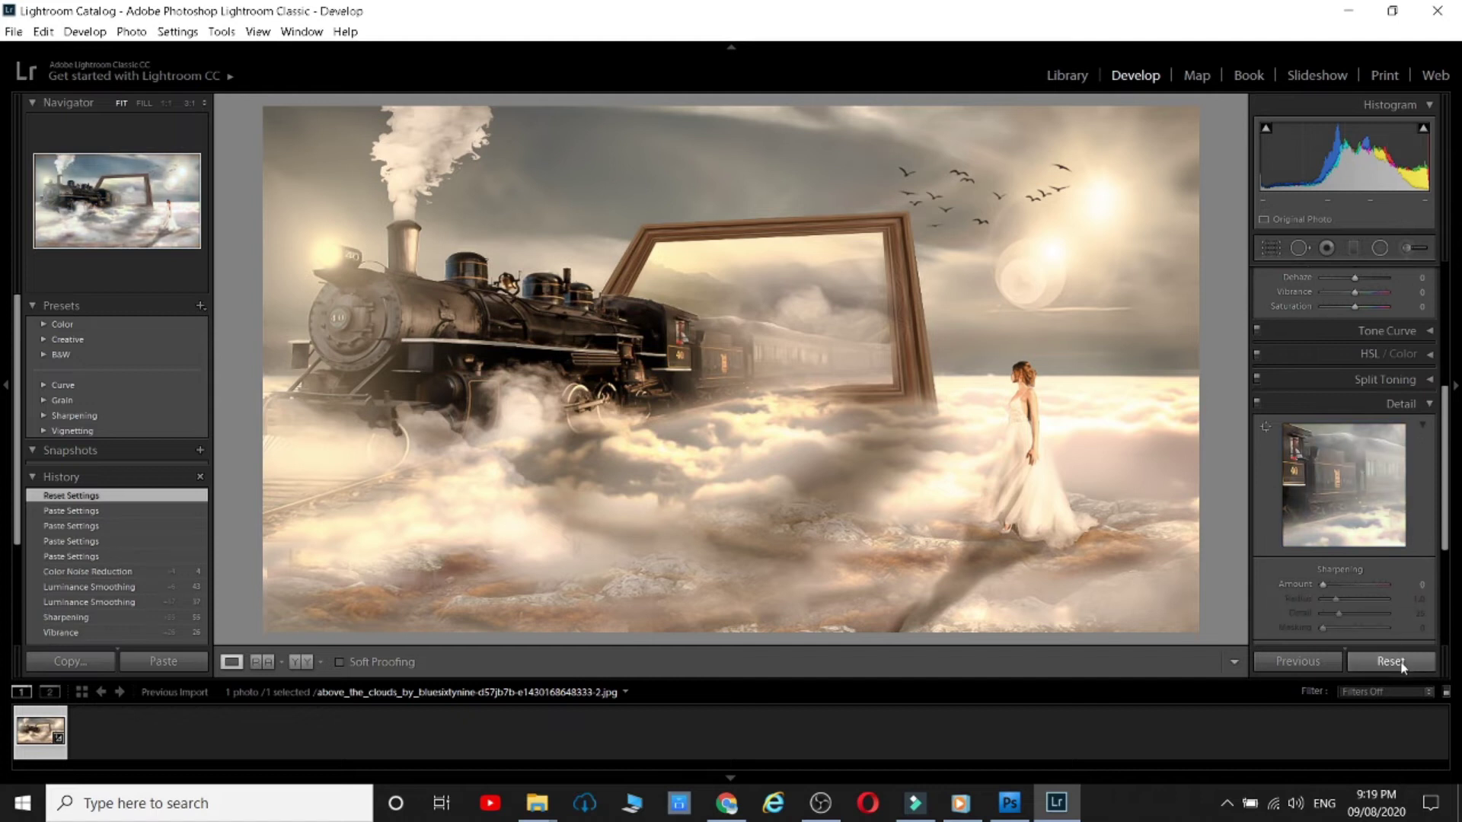
- Set Temp to +19, Tint to +29, Exposure to -0.48, Vibrance to +38 and Clarity to +10
scroll(1359, 396, up, 2)
scroll(1365, 313, up, 3)
drag(1354, 376, 1354, 436)
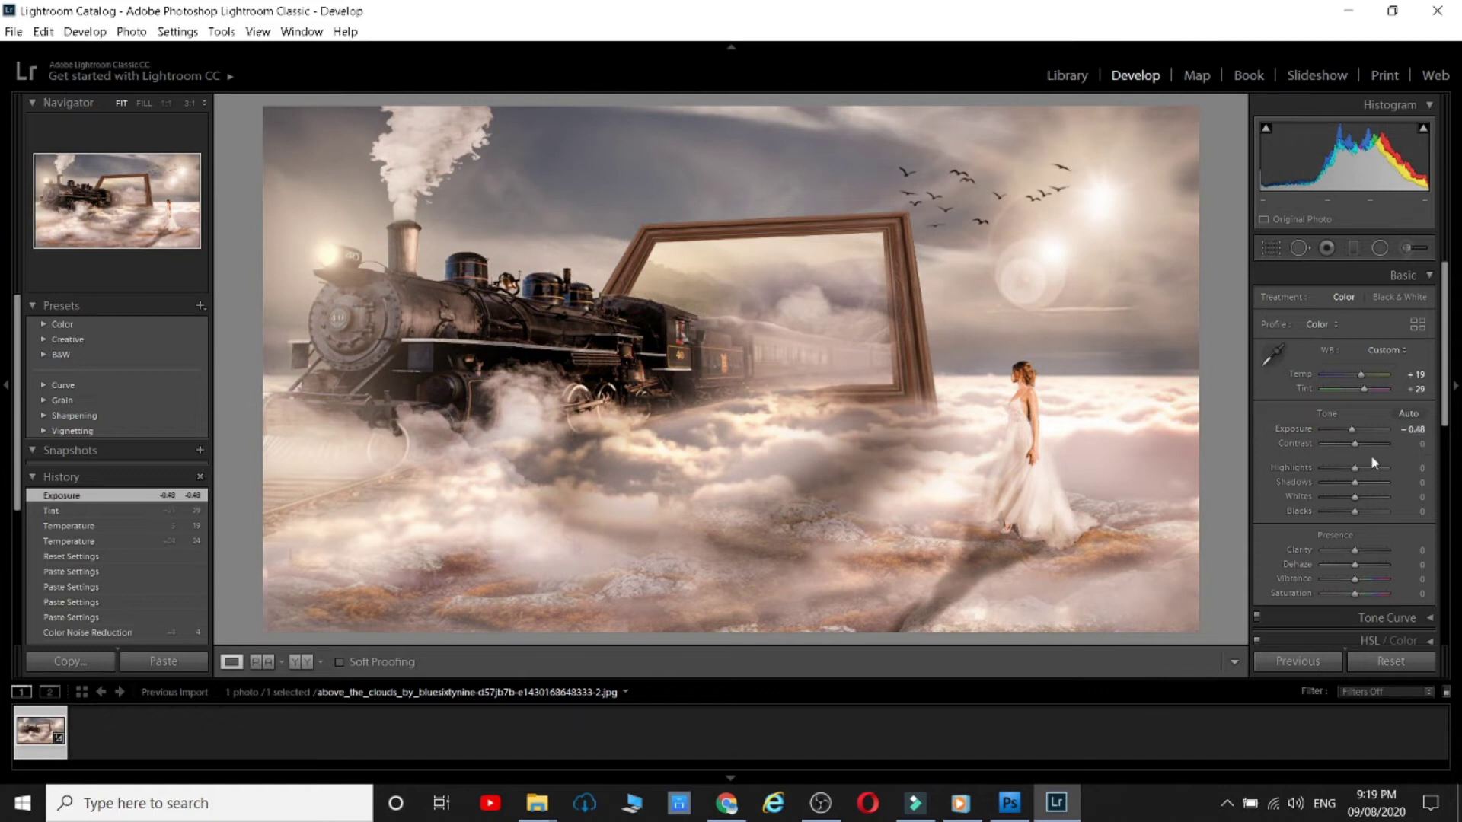
scroll(1363, 488, down, 2)
mouse_move(1355, 504)
mouse_down()
mouse_move(1368, 512)
mouse_move(1358, 480)
mouse_up()
- Try sharpening Amount 29 with noise reduction Luminance 39 and luminance Detail 69
scroll(1358, 488, down, 6)
drag(1325, 581, 1341, 579)
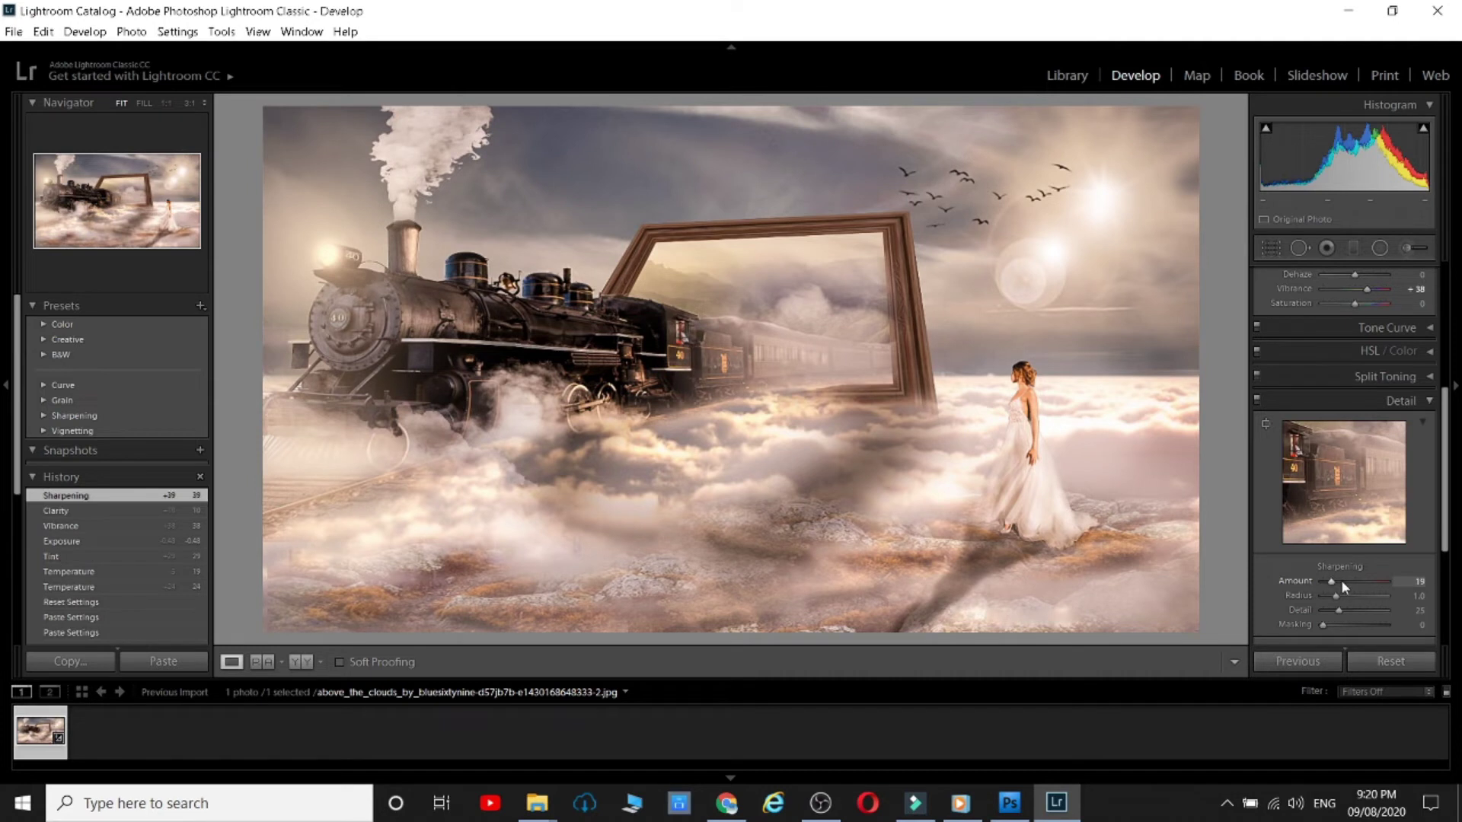
scroll(1268, 556, down, 3)
drag(1344, 524, 1372, 535)
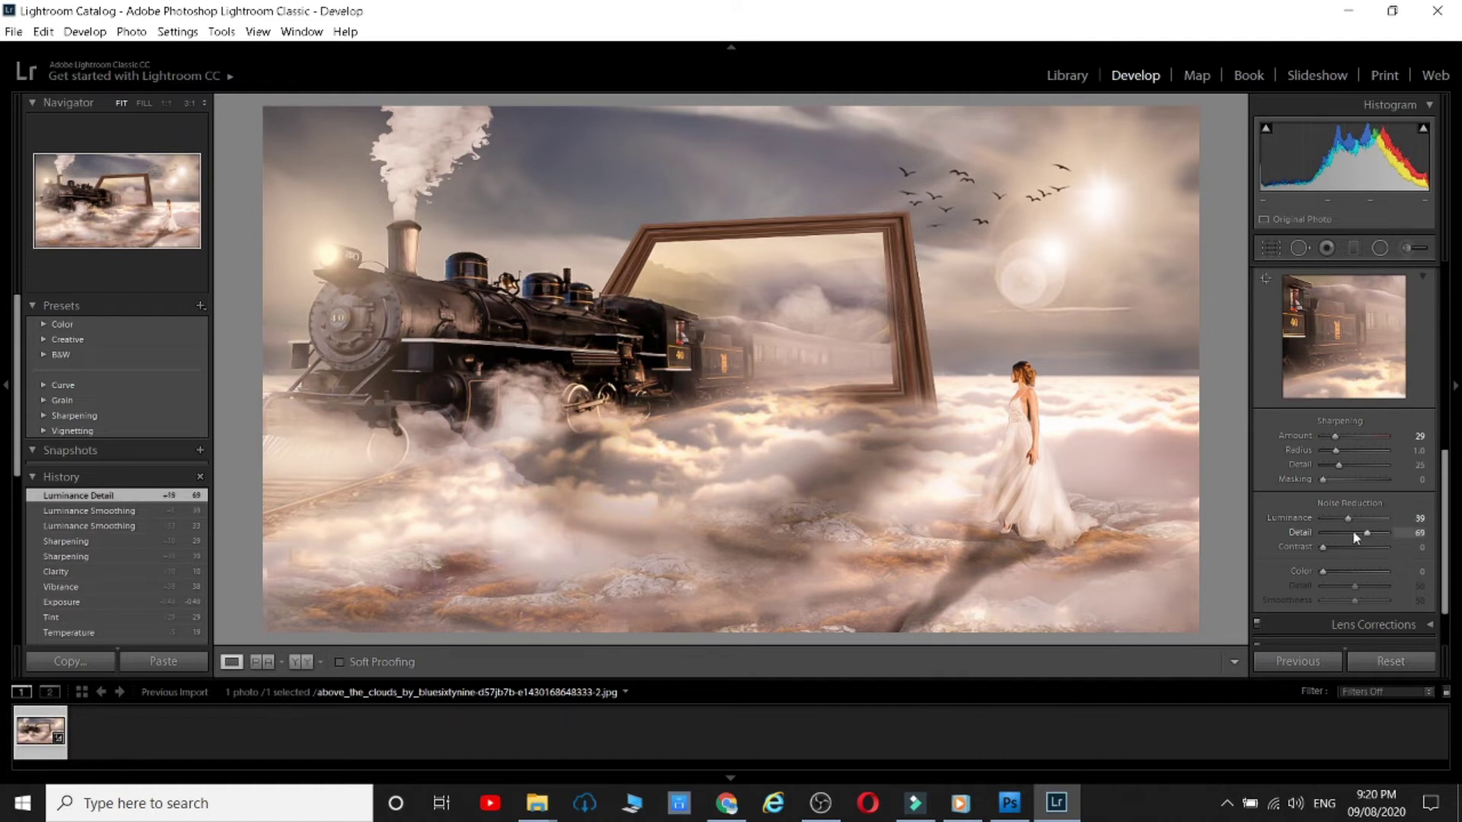
- Try removing the sharpening, and compare with Amount 86, Luminance 45 and luminance Detail 33
drag(1322, 520, 1341, 519)
drag(1335, 436, 1311, 436)
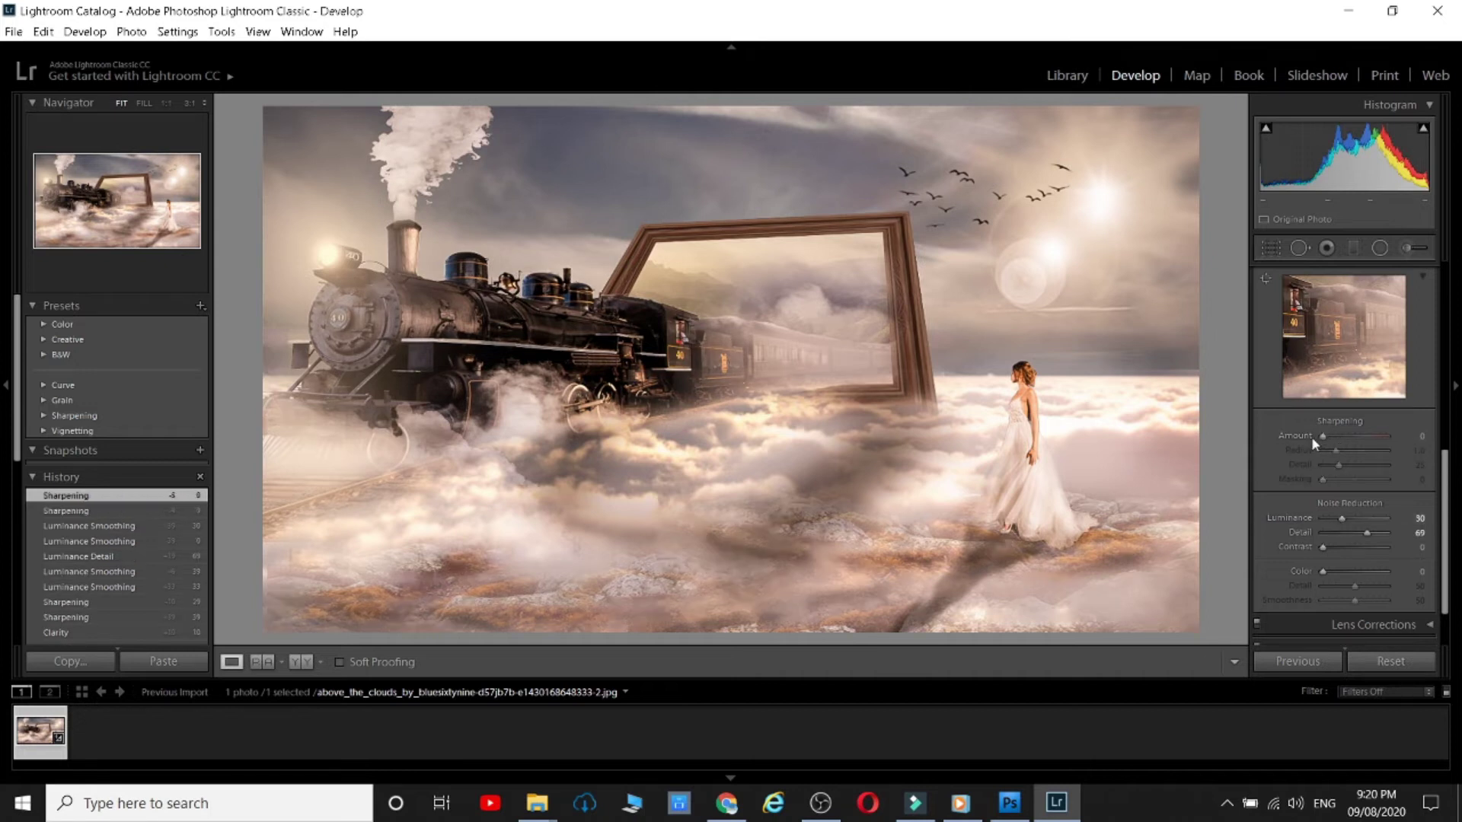
mouse_move(1351, 532)
mouse_down()
mouse_move(1323, 533)
mouse_move(1345, 530)
mouse_move(1336, 516)
mouse_move(1343, 533)
mouse_move(1356, 524)
mouse_up()
drag(1323, 437, 1360, 437)
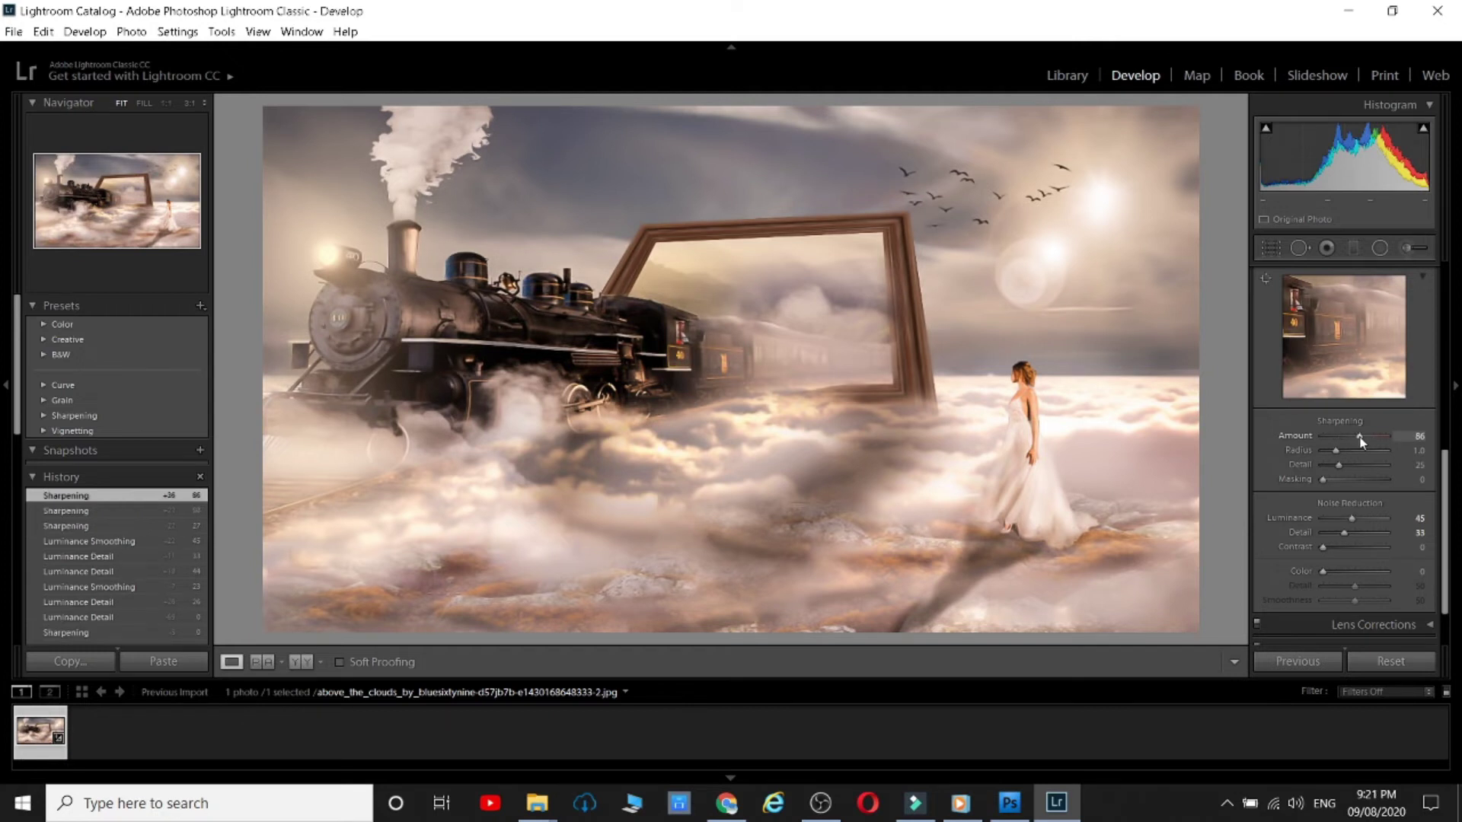
- Try noise reduction Luminance 33 and Detail 61 with sharpening Amount 61
mouse_move(1354, 517)
mouse_down()
mouse_move(1388, 518)
mouse_move(1366, 517)
mouse_move(1364, 535)
mouse_up()
click(1345, 518)
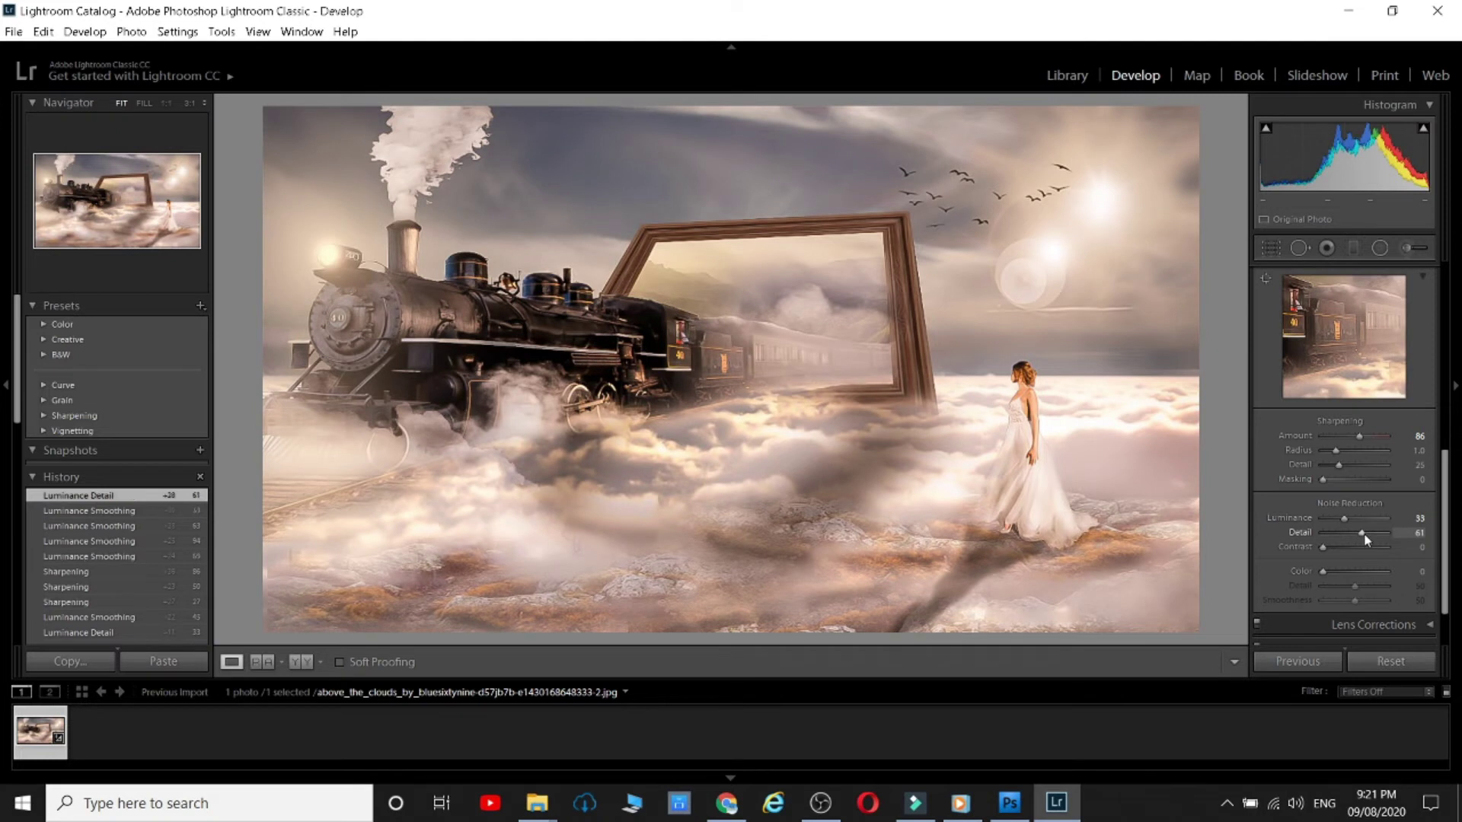
drag(1360, 436, 1348, 437)
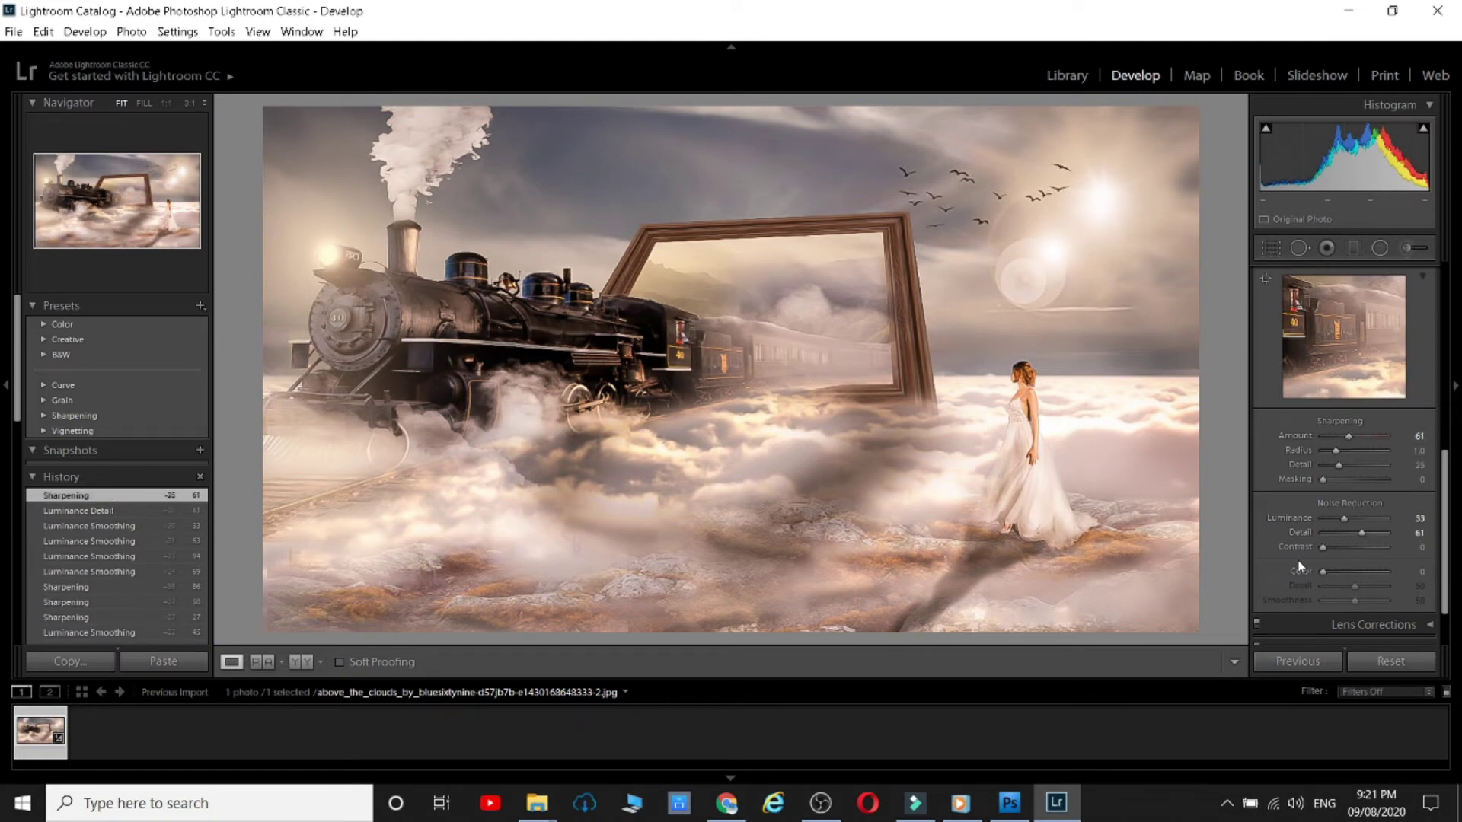
- Set the sharpening Amount to 46, noise reduction Luminance to 44 and luminance Detail to 45
drag(1339, 519, 1343, 523)
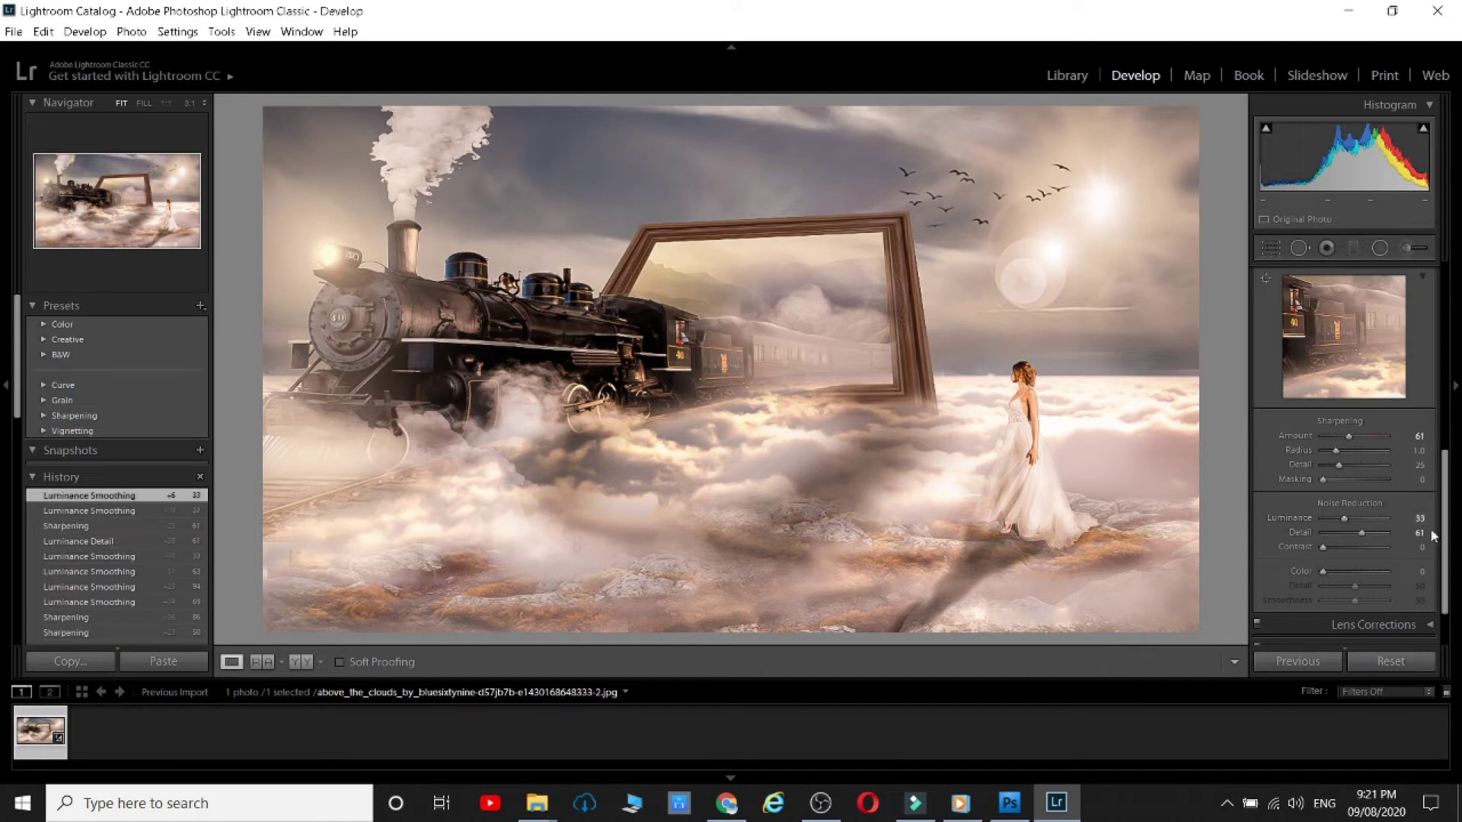
click(1343, 440)
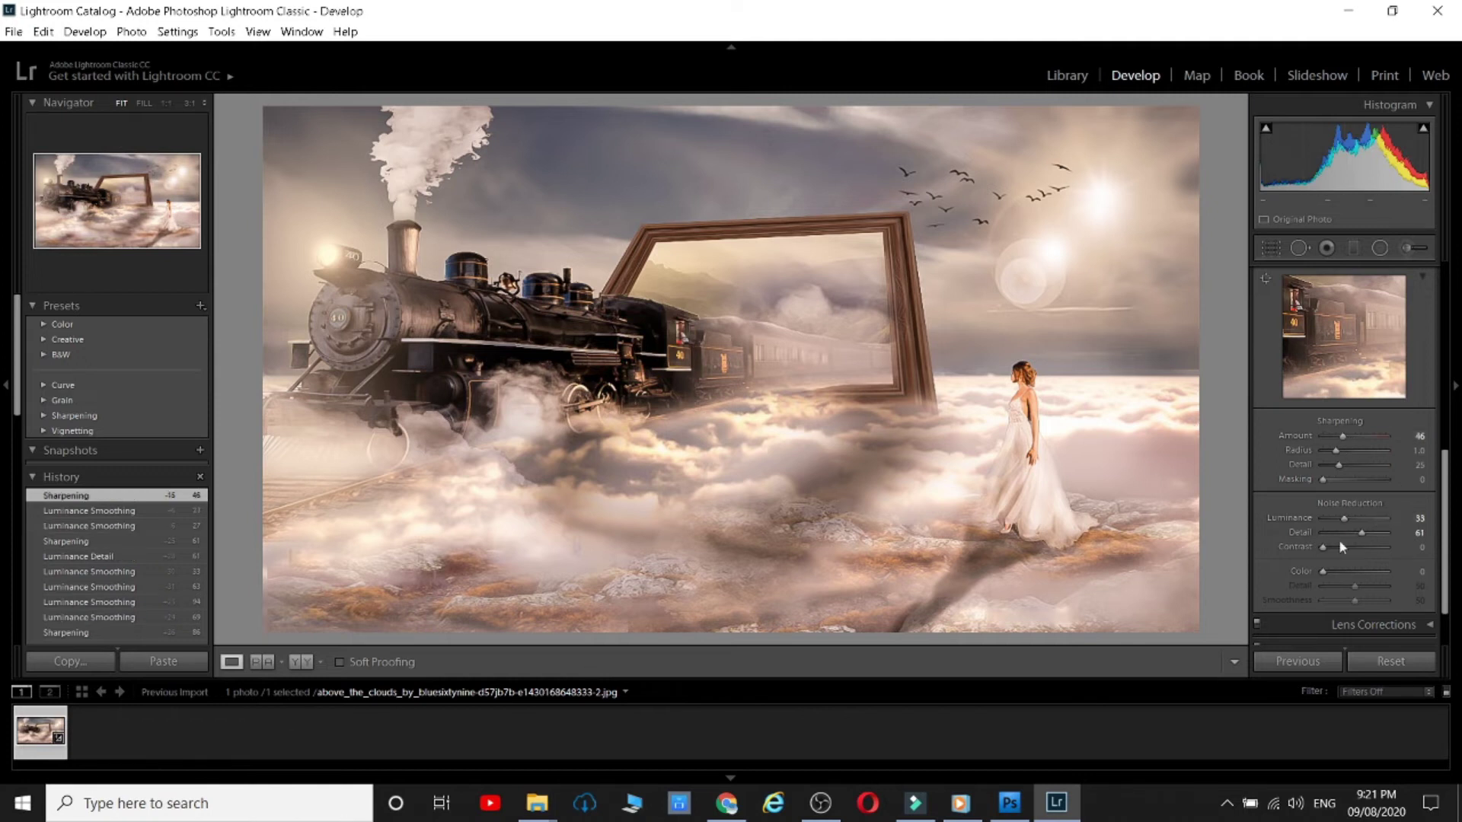
drag(1351, 542, 1356, 524)
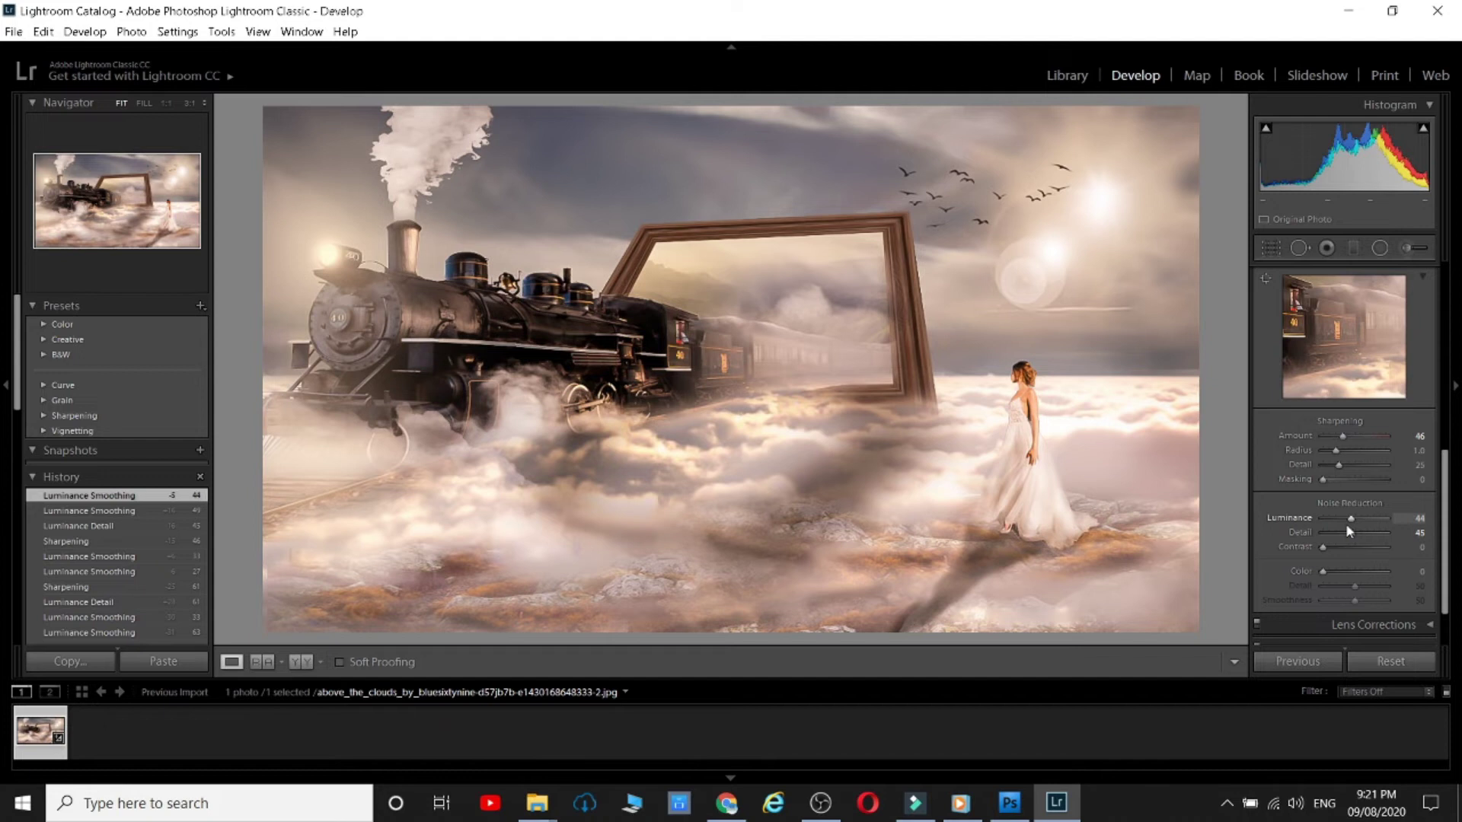
- Set the white balance to Temp +14 and Tint +40
scroll(1366, 511, up, 6)
mouse_move(1361, 374)
mouse_down()
mouse_move(1368, 393)
mouse_move(1361, 376)
mouse_up()
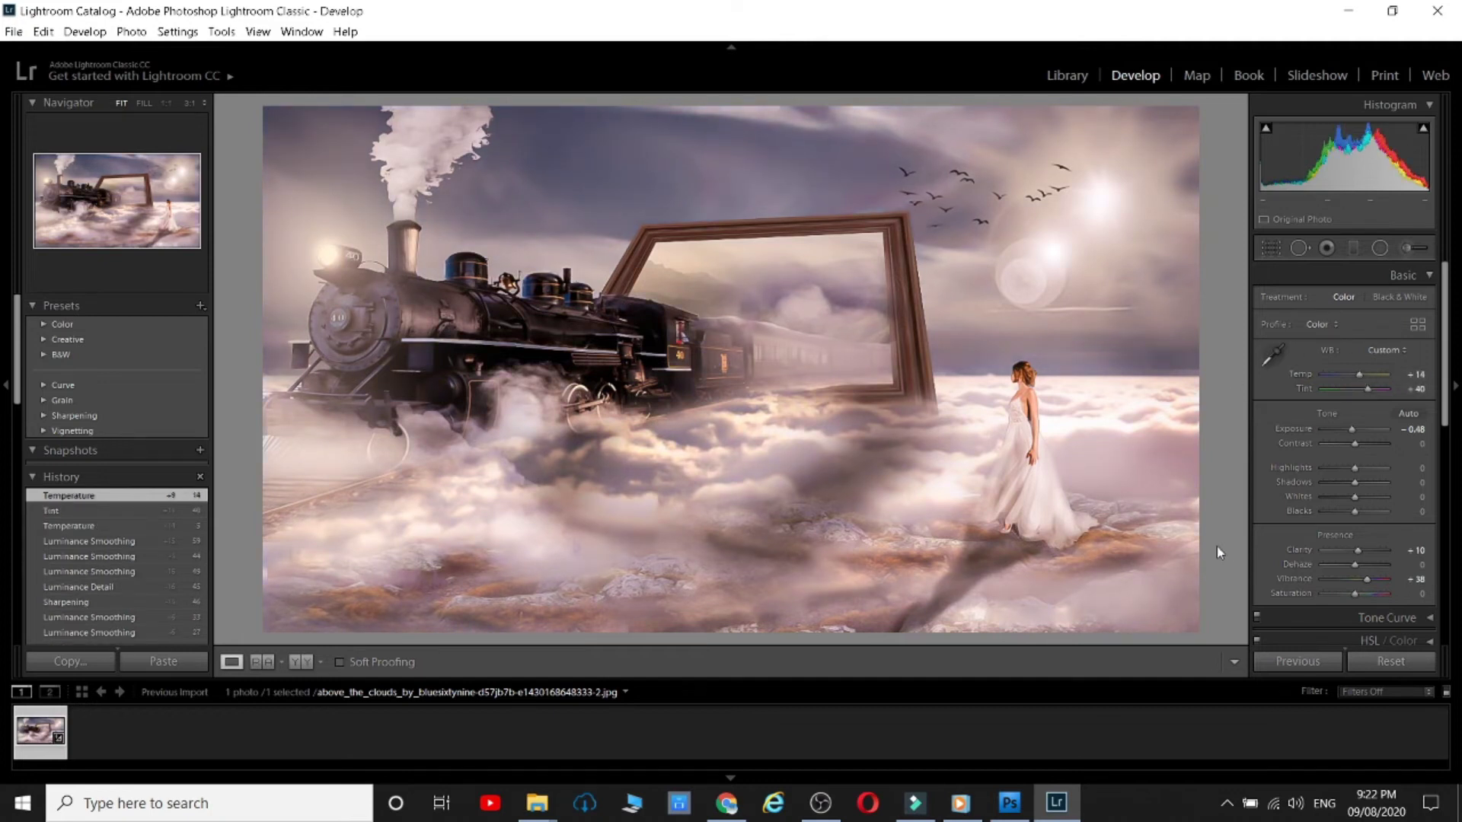
- Set the photo's Vibrance to +60 and Saturation to -5
scroll(1376, 513, down, 2)
mouse_move(1363, 510)
mouse_down()
mouse_move(1378, 510)
mouse_move(1355, 524)
mouse_up()
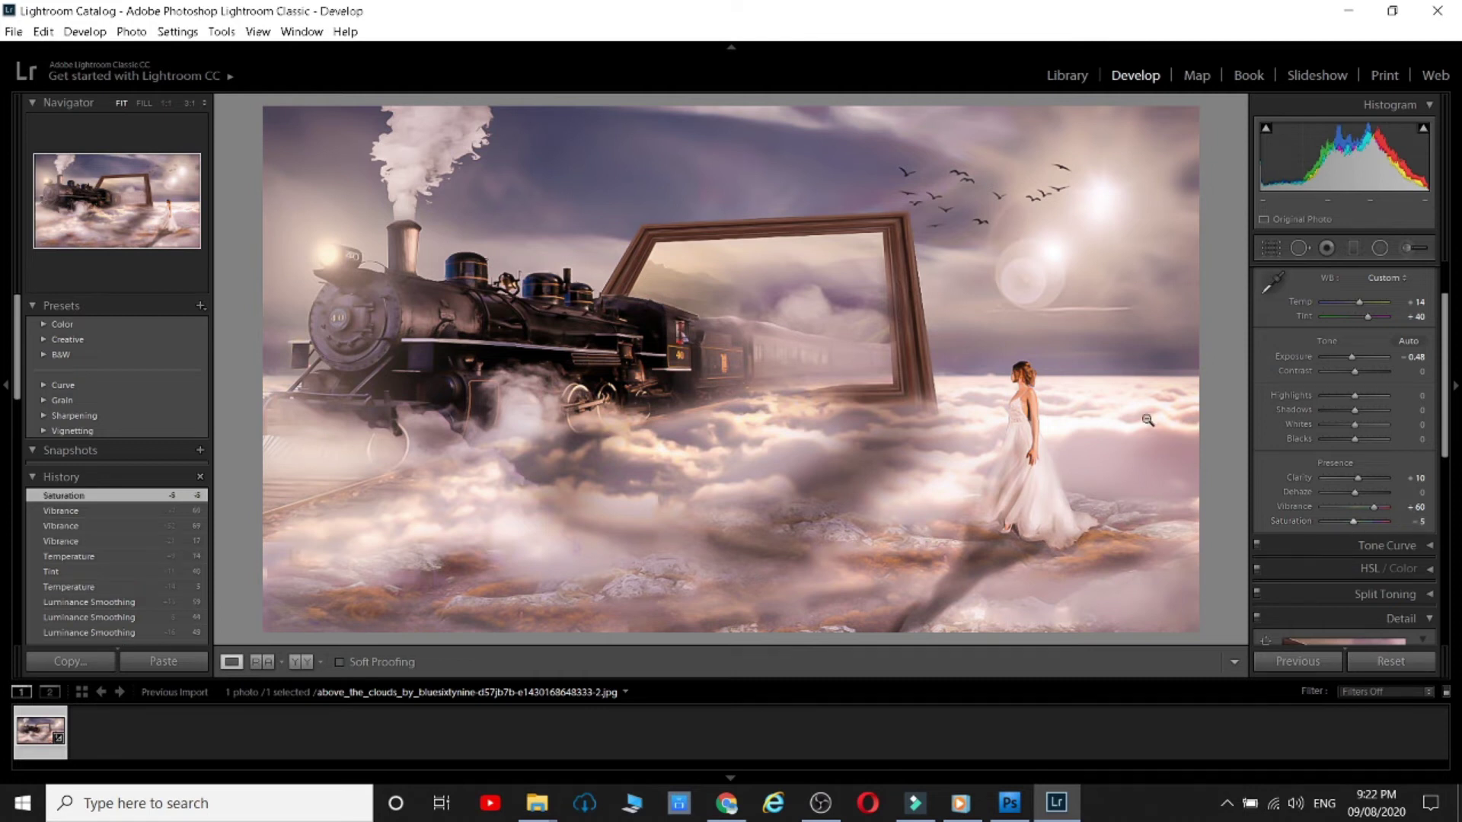
- Export the graded photo to the hard drive
click(15, 32)
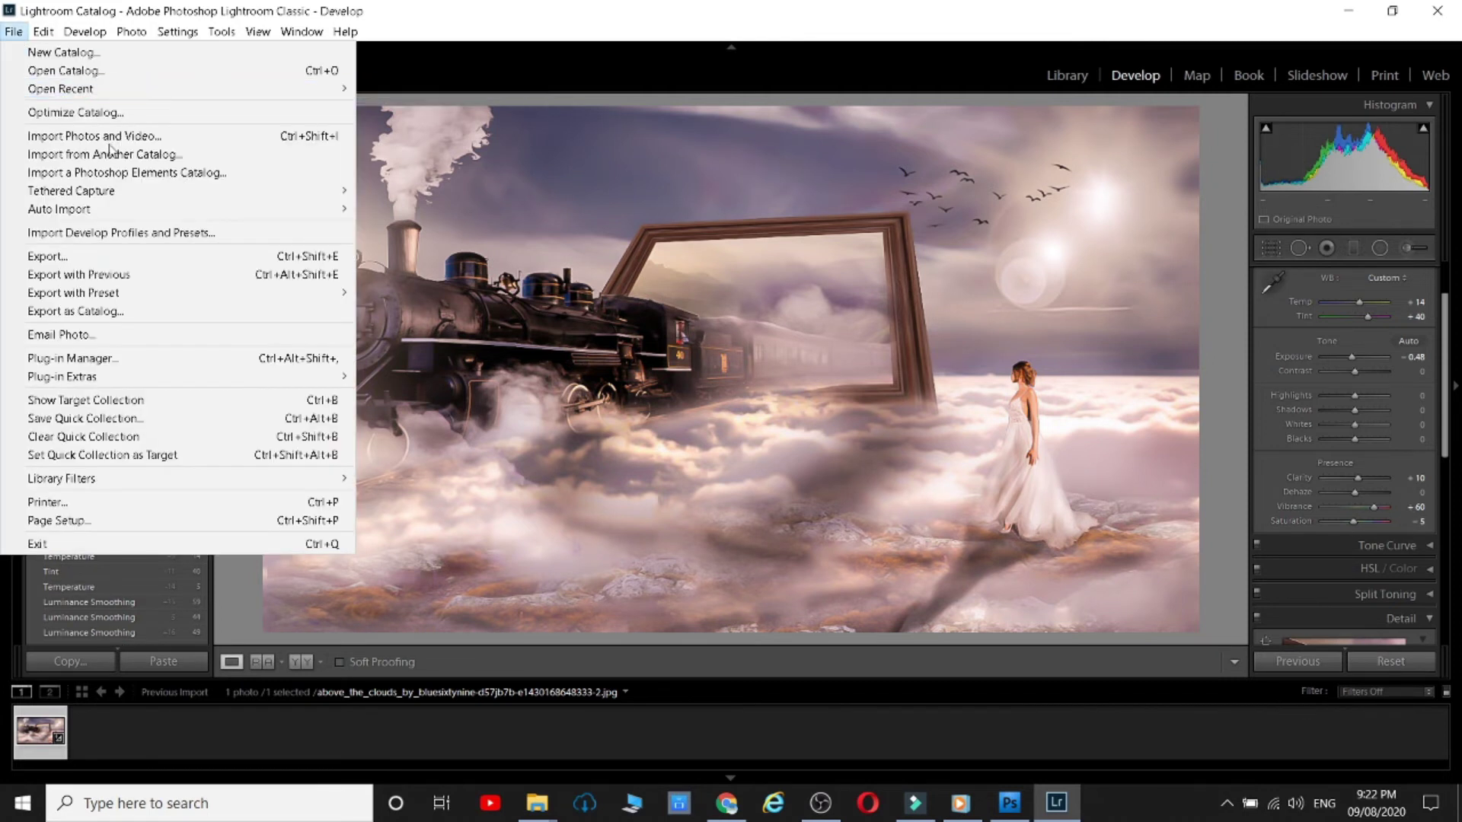
click(70, 259)
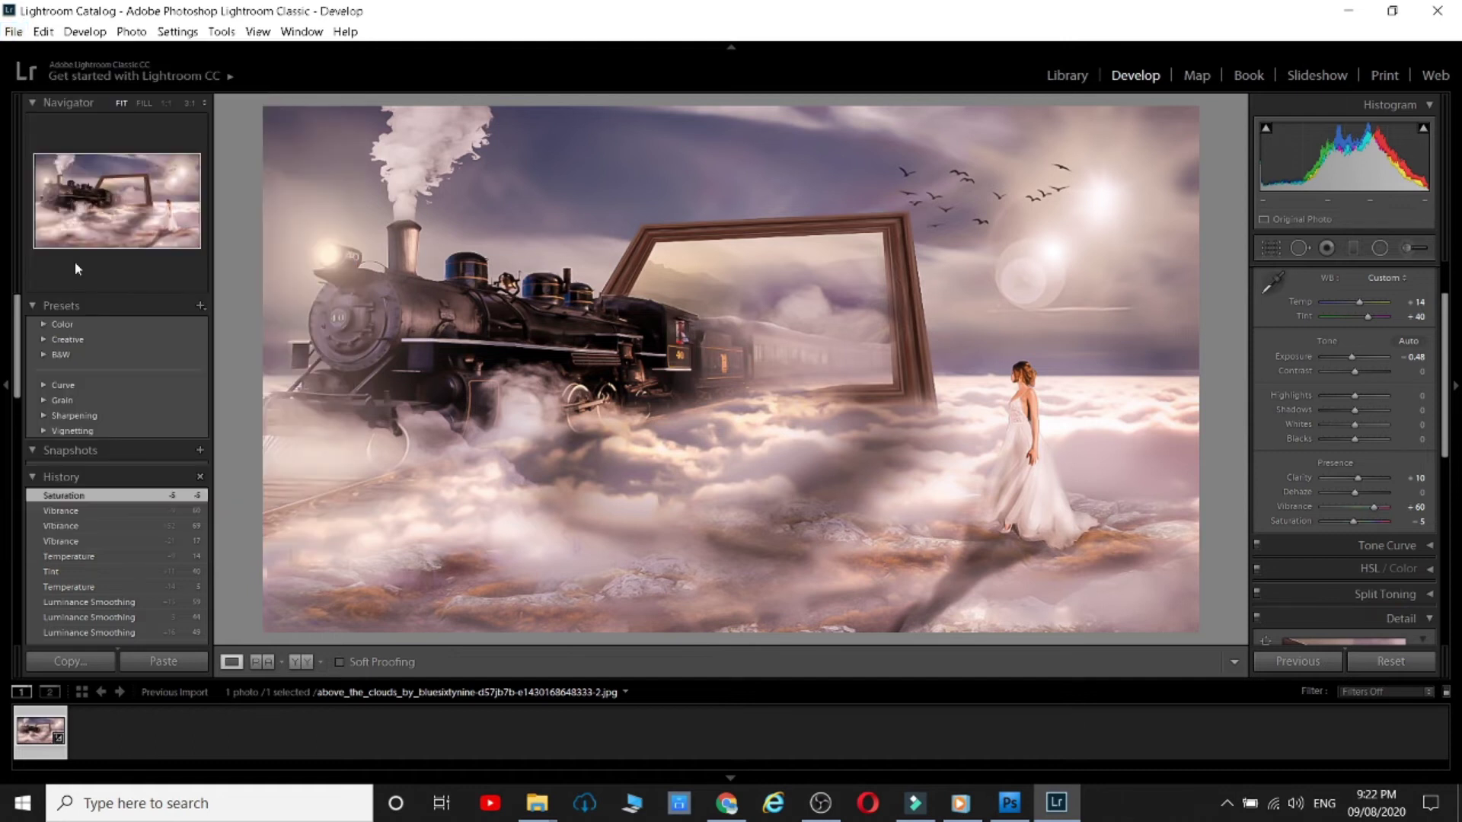
click(942, 571)
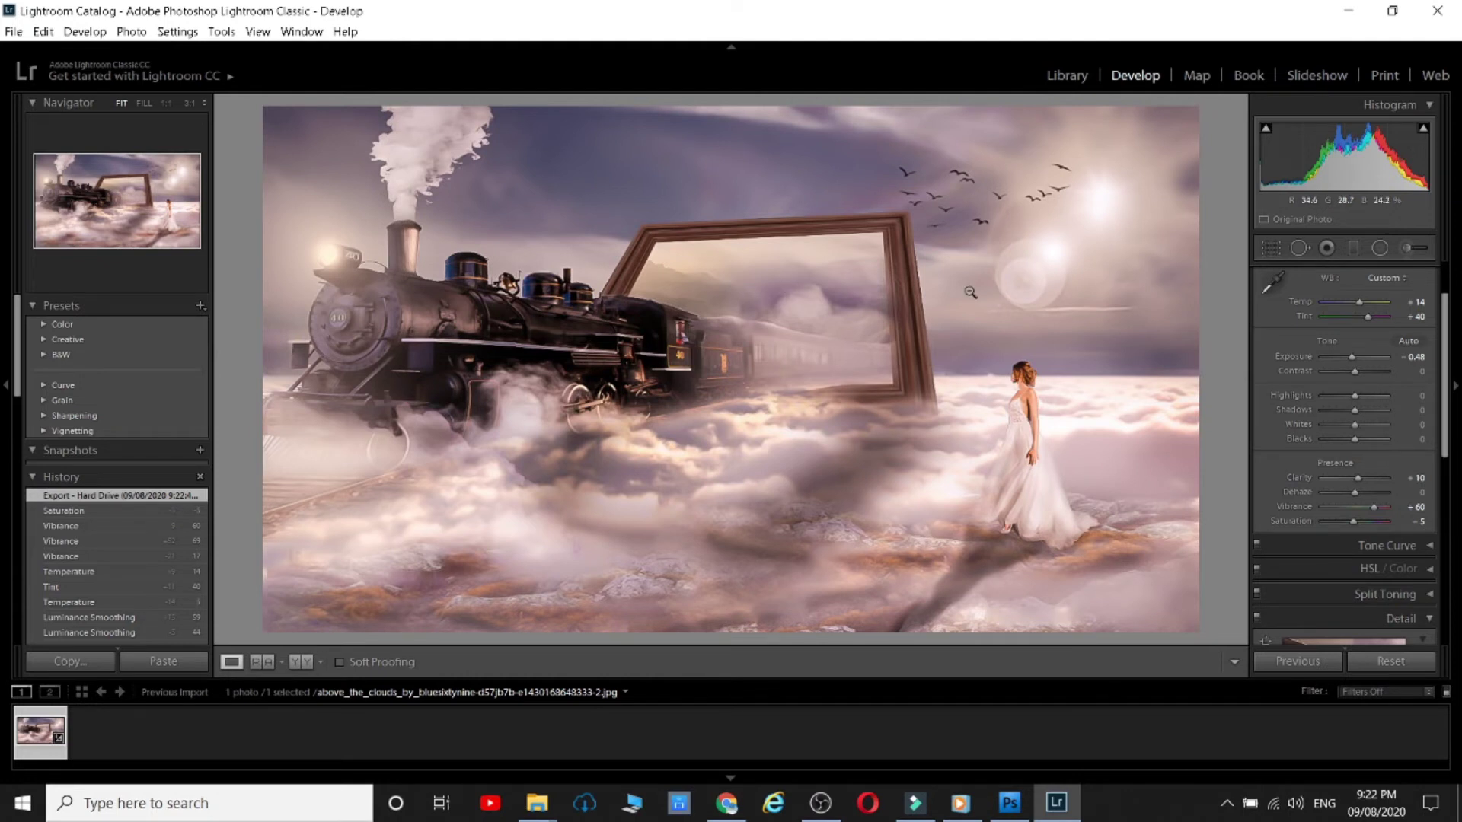
- Switch to Photoshop and compare the composite with individual layers hidden and shown, from Layer 4 down to the background copies
click(1010, 803)
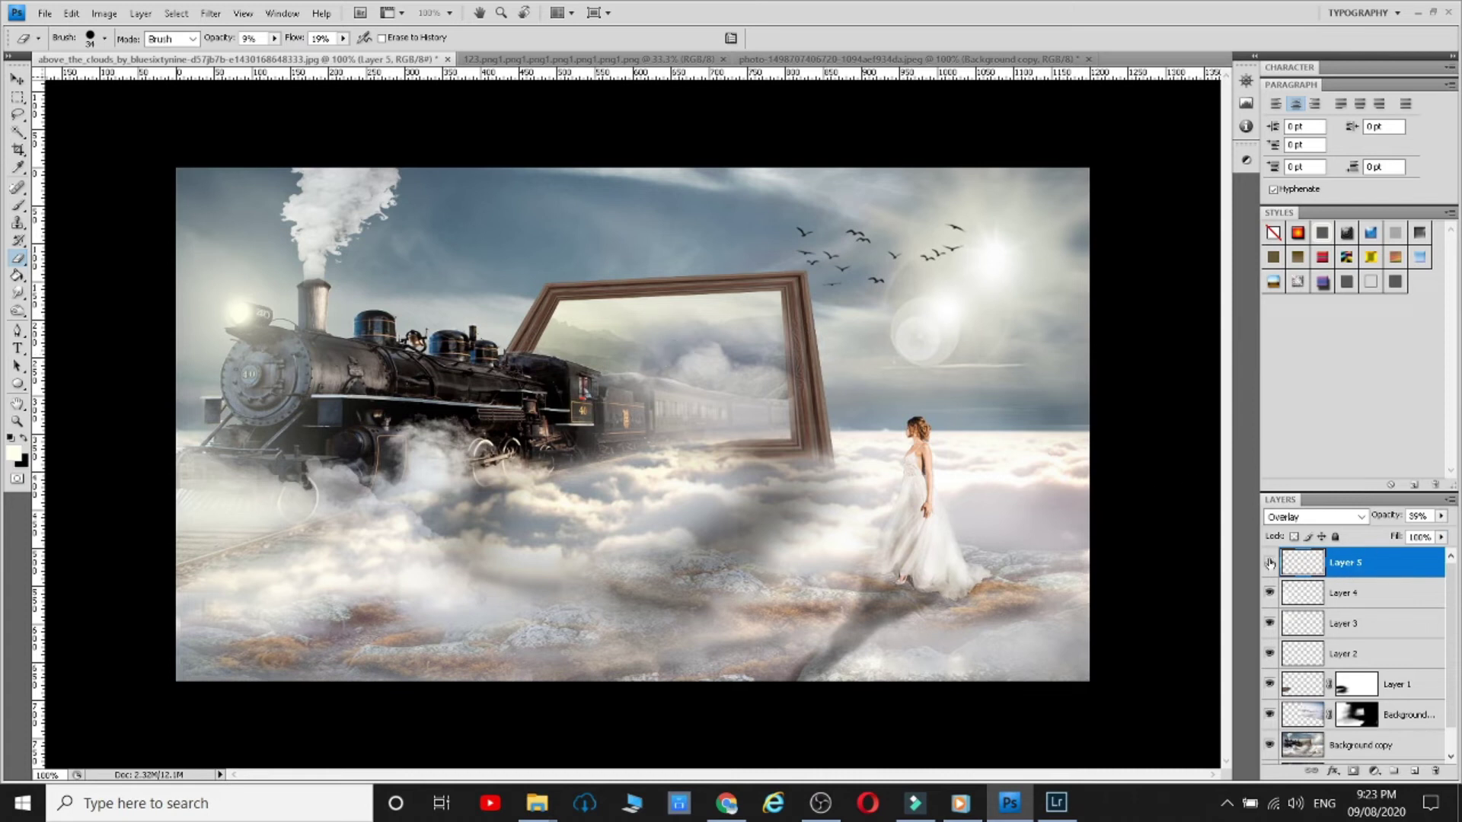
click(1270, 593)
click(1270, 593)
click(1270, 624)
click(1270, 624)
click(1270, 685)
click(1270, 684)
click(1269, 745)
click(1269, 745)
click(1270, 744)
click(1269, 745)
click(1269, 715)
click(1269, 715)
click(1270, 715)
click(1269, 715)
click(1270, 716)
click(1271, 717)
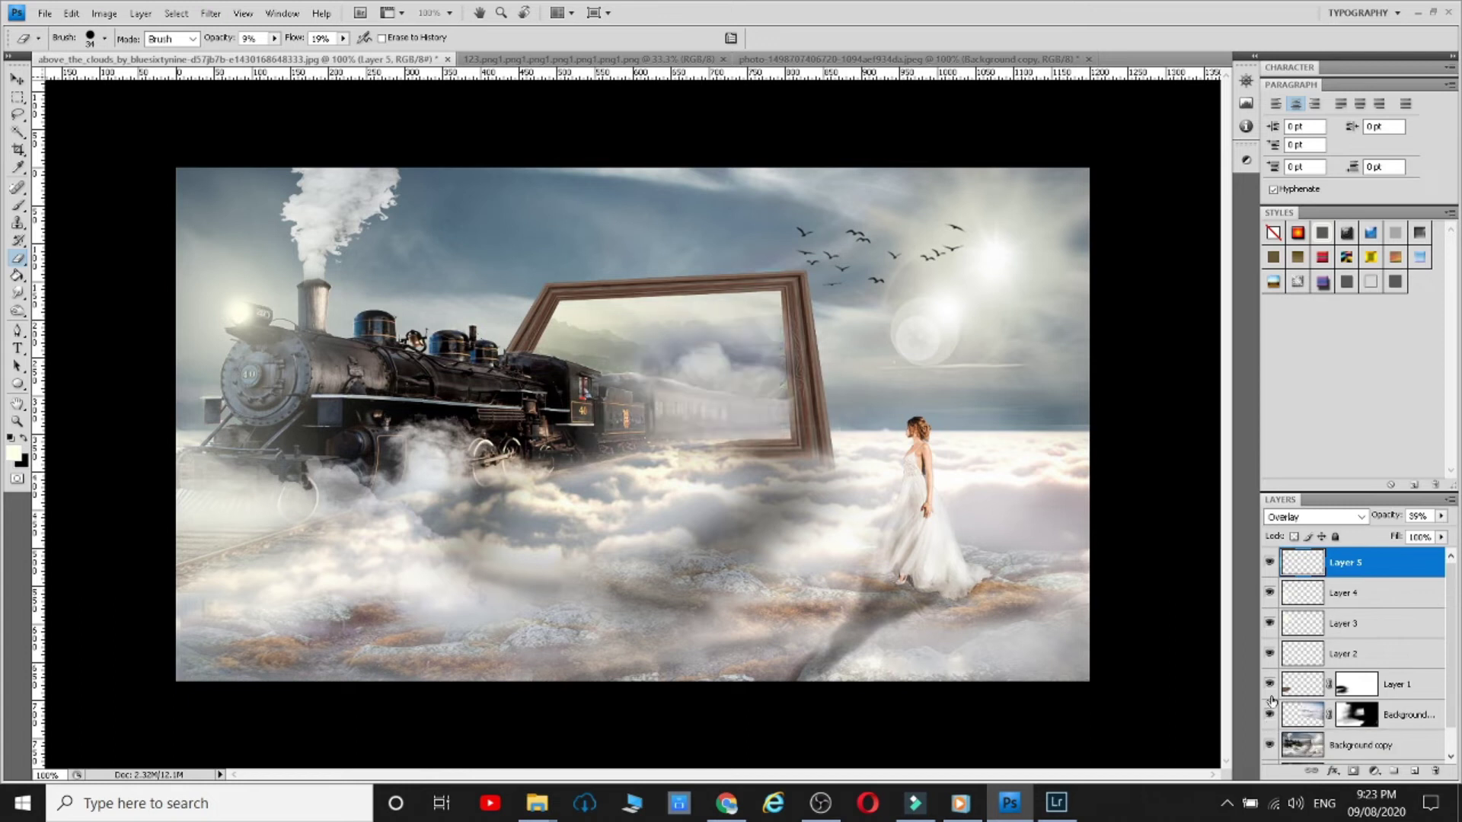
- Try painting black over the hills inside the frame on Layer 5 with a 93 px brush
click(19, 206)
key(x)
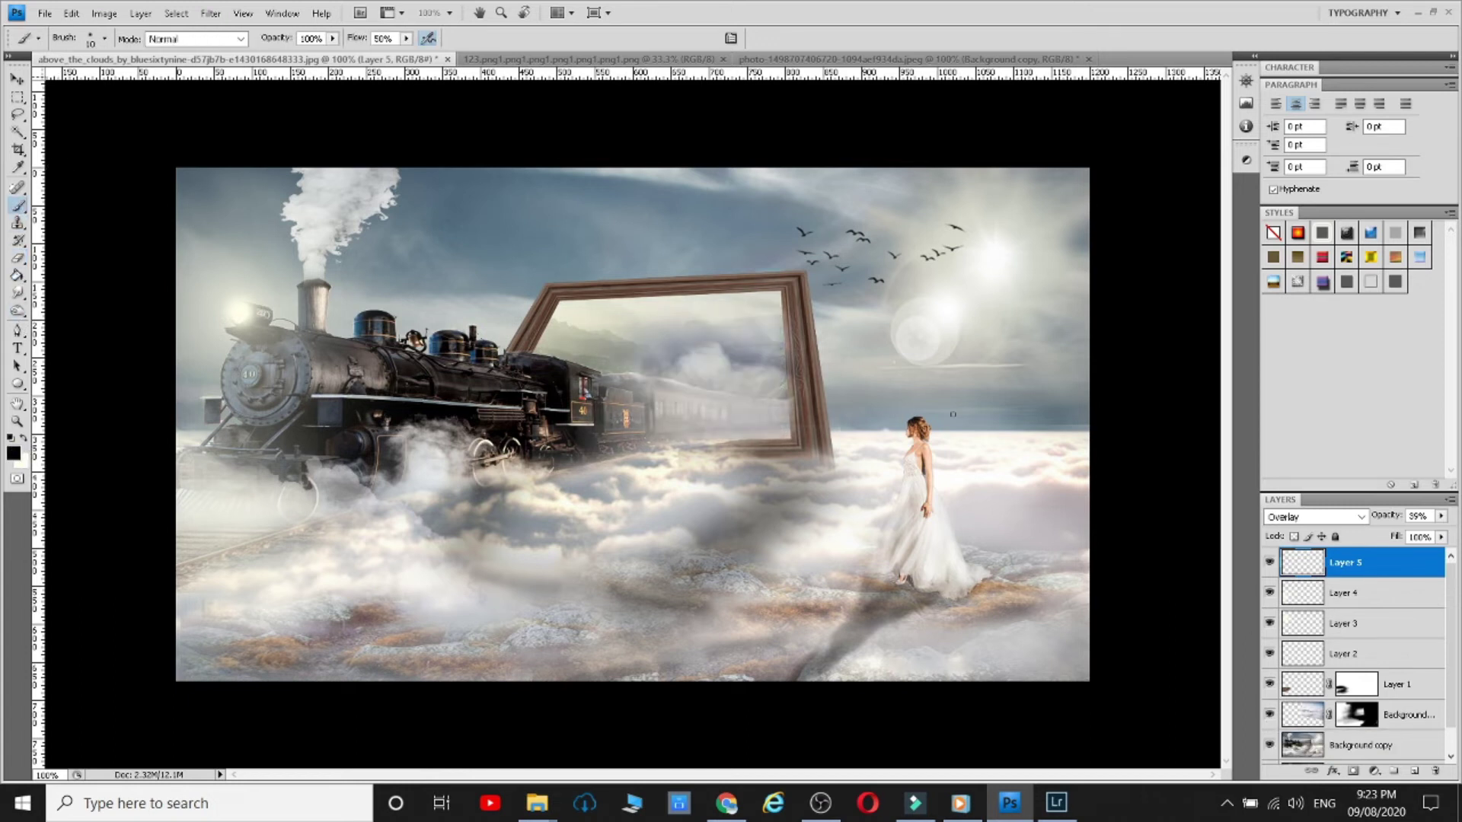
right_click(717, 335)
click(797, 369)
mouse_move(683, 342)
mouse_down()
mouse_move(720, 344)
mouse_move(643, 338)
mouse_move(751, 339)
mouse_move(678, 343)
mouse_move(716, 318)
mouse_move(618, 332)
mouse_move(706, 329)
mouse_move(781, 352)
mouse_move(686, 329)
mouse_move(733, 331)
mouse_move(601, 333)
mouse_move(792, 327)
mouse_up()
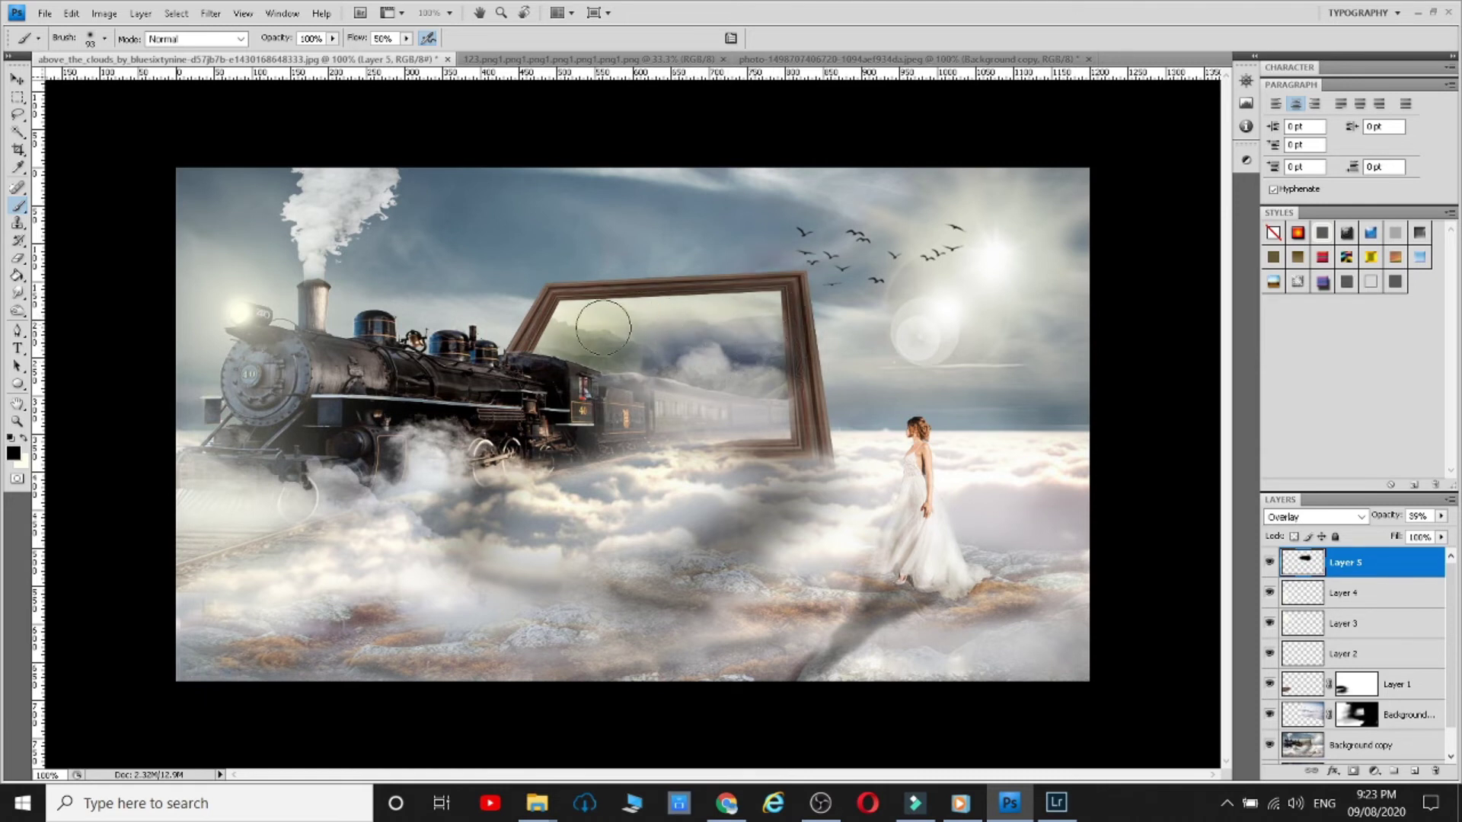
- Adjust Layer 5's opacity, compare the image with and without it, and delete Layer 5
click(1441, 515)
mouse_move(1399, 533)
mouse_down()
mouse_move(1369, 536)
mouse_move(1396, 533)
mouse_up()
click(1313, 577)
click(1268, 562)
click(1269, 562)
click(1268, 562)
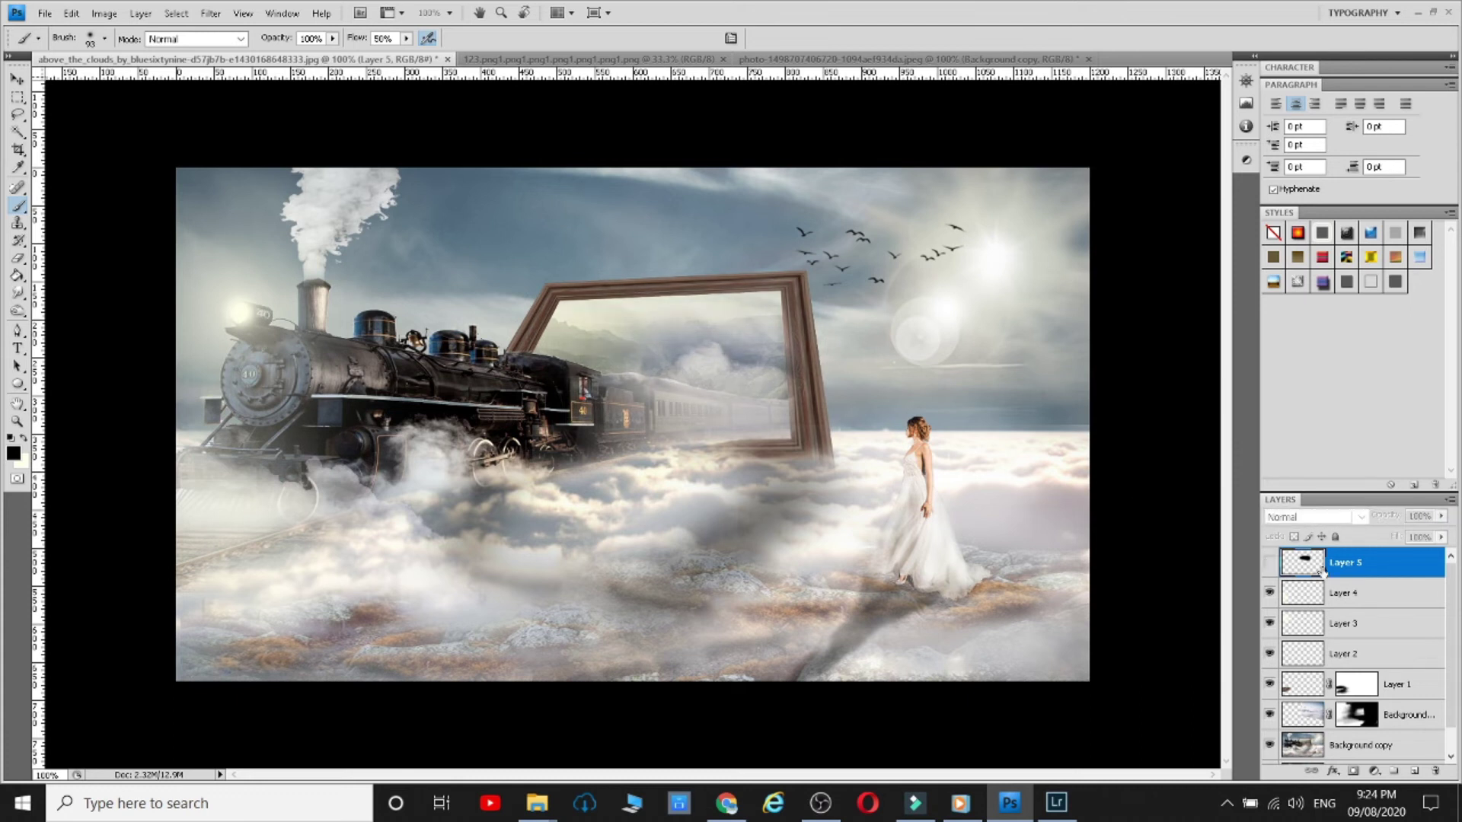
key(Delete)
- Compare the image with and without the masked cloud layer above the Background copy
click(1355, 717)
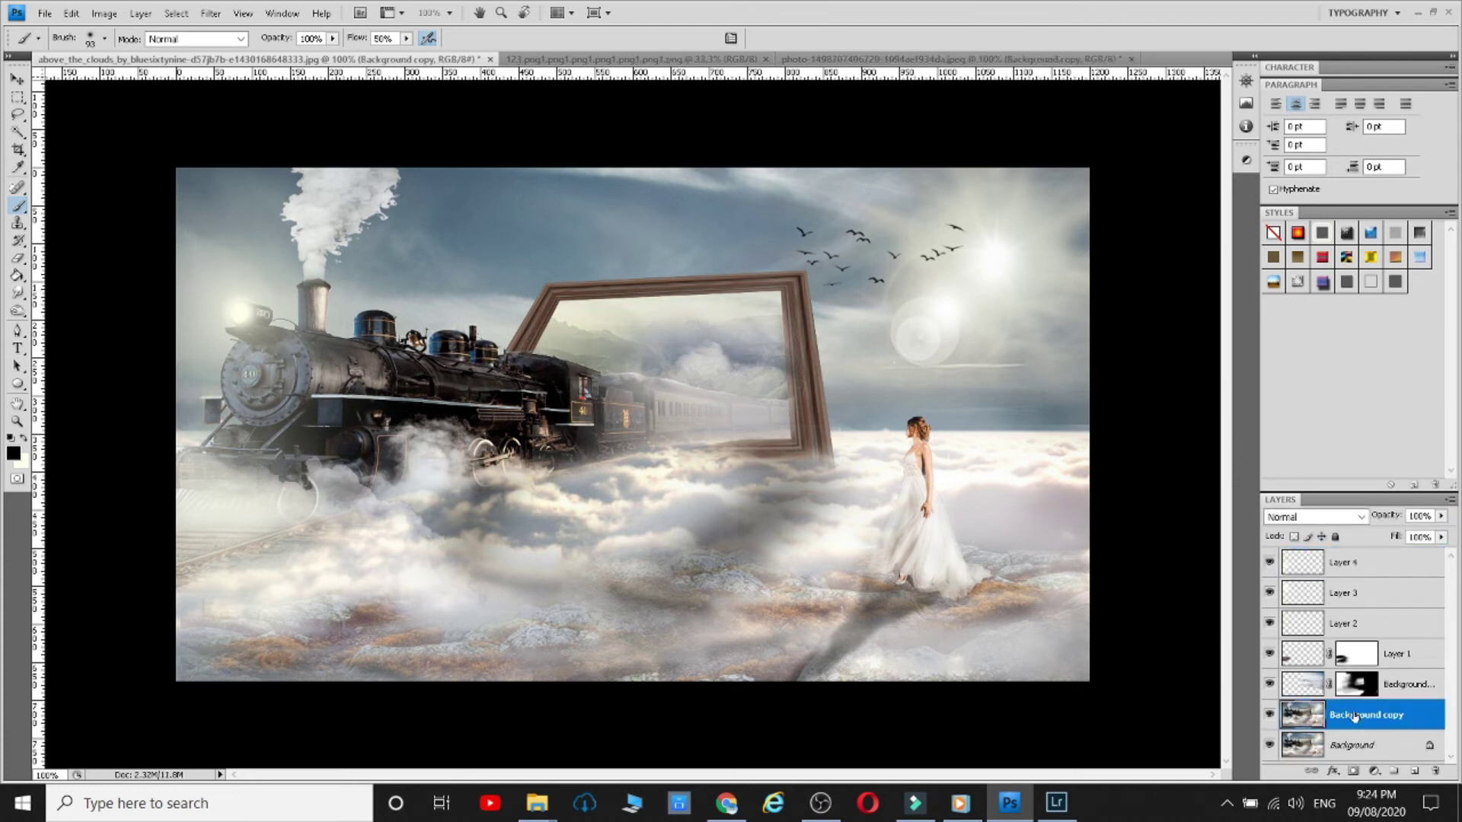
click(1269, 684)
click(1269, 684)
click(1270, 684)
click(1269, 684)
- Try painting inside the frame on the masked cloud layer with the Brush, and undo the stroke
click(1357, 684)
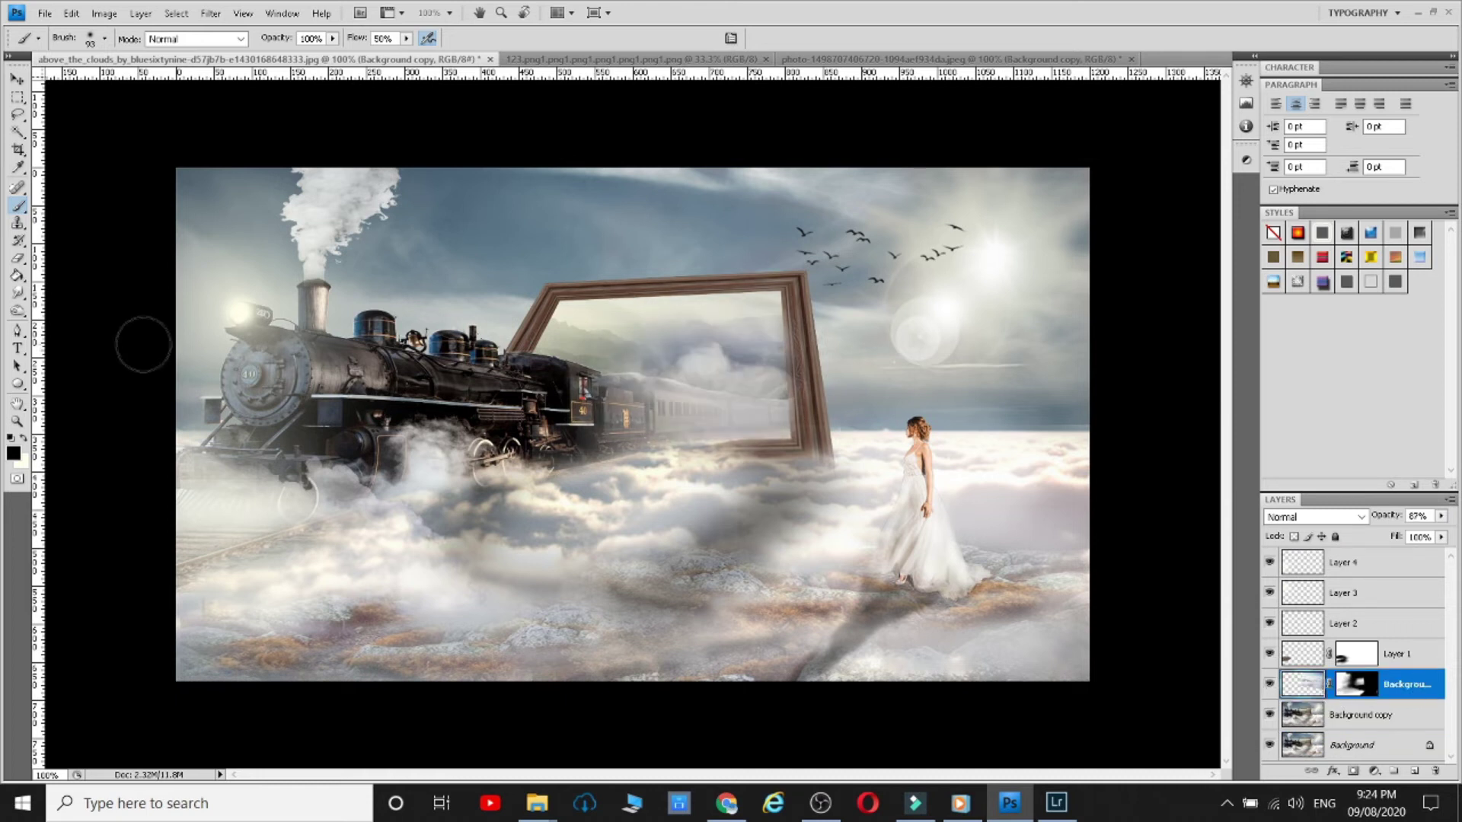
mouse_move(632, 339)
mouse_down()
mouse_move(718, 333)
mouse_move(660, 350)
mouse_move(739, 425)
mouse_move(752, 352)
mouse_up()
key(ctrl+z)
click(1405, 688)
key(ctrl+alt+z)
click(23, 438)
key(ctrl+alt+z)
key(ctrl+alt+z)
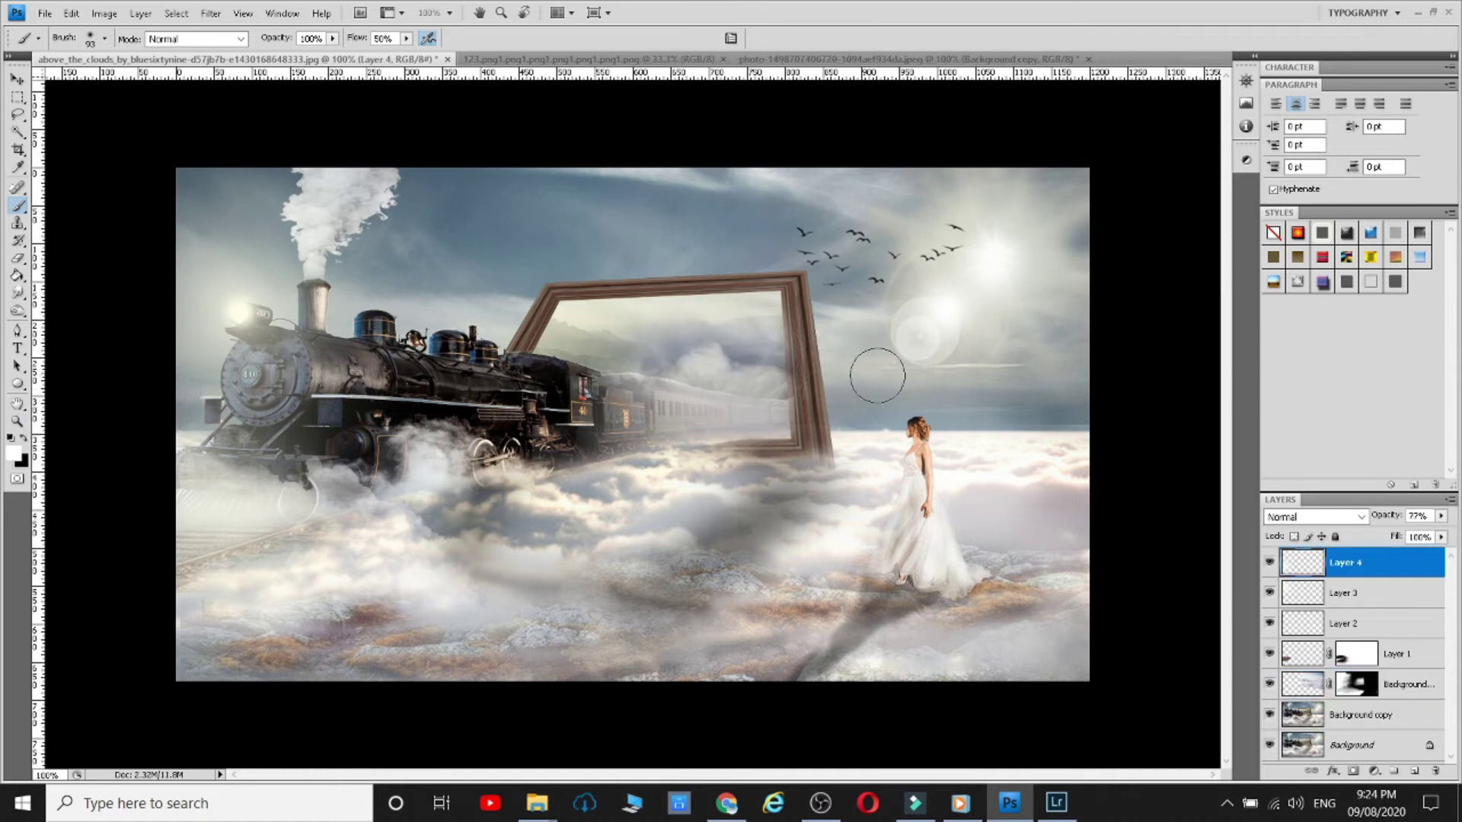
- Try erasing on the masked cloud layer and deleting it, and undo the deletion
click(18, 258)
click(1425, 689)
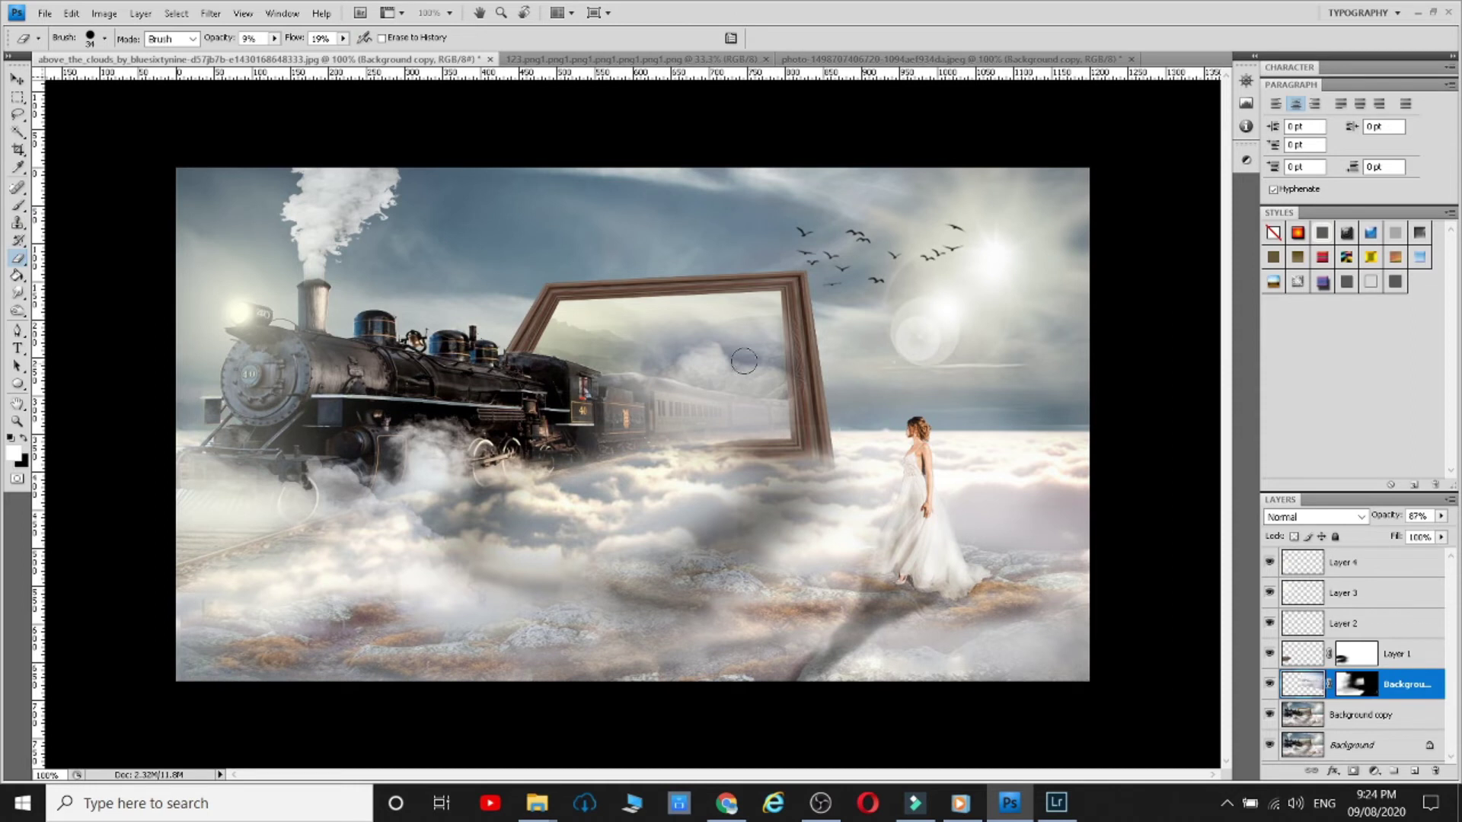
click(1357, 691)
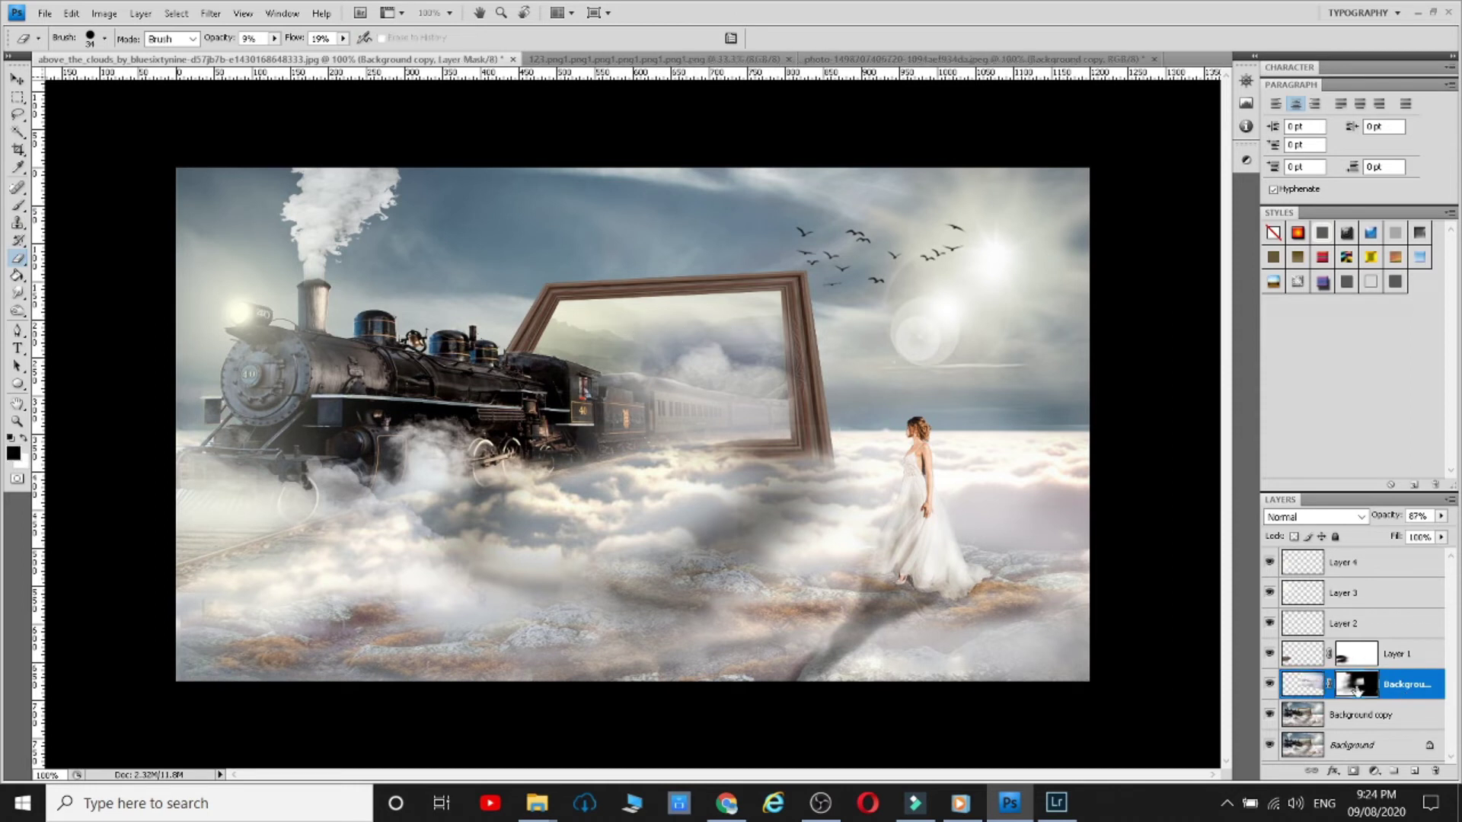
key(Delete)
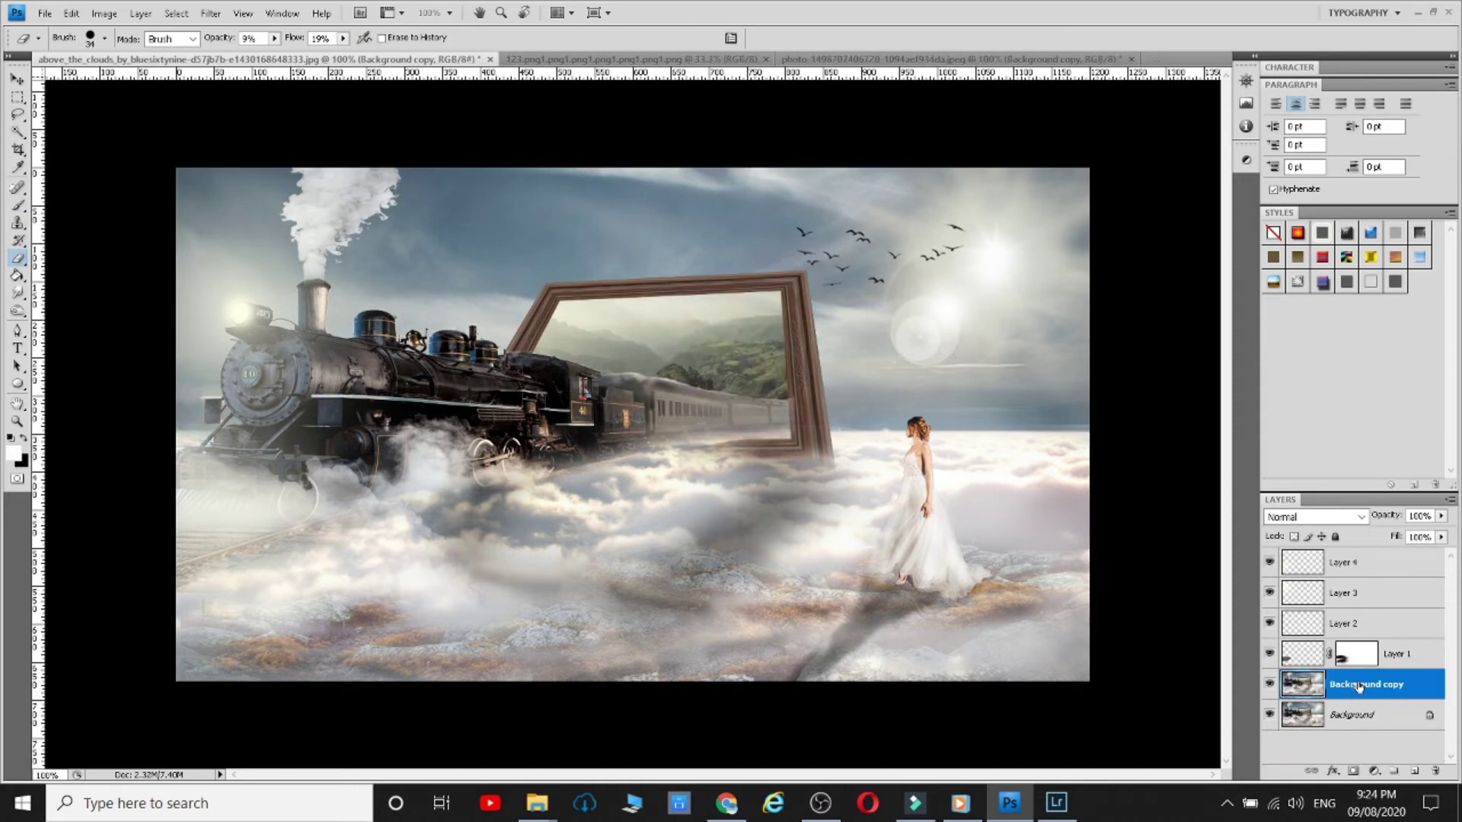
key(ctrl+z)
- Set the masked cloud layer's opacity to 50% and try erasing its haze over the hills inside the frame
drag(1442, 515, 1410, 536)
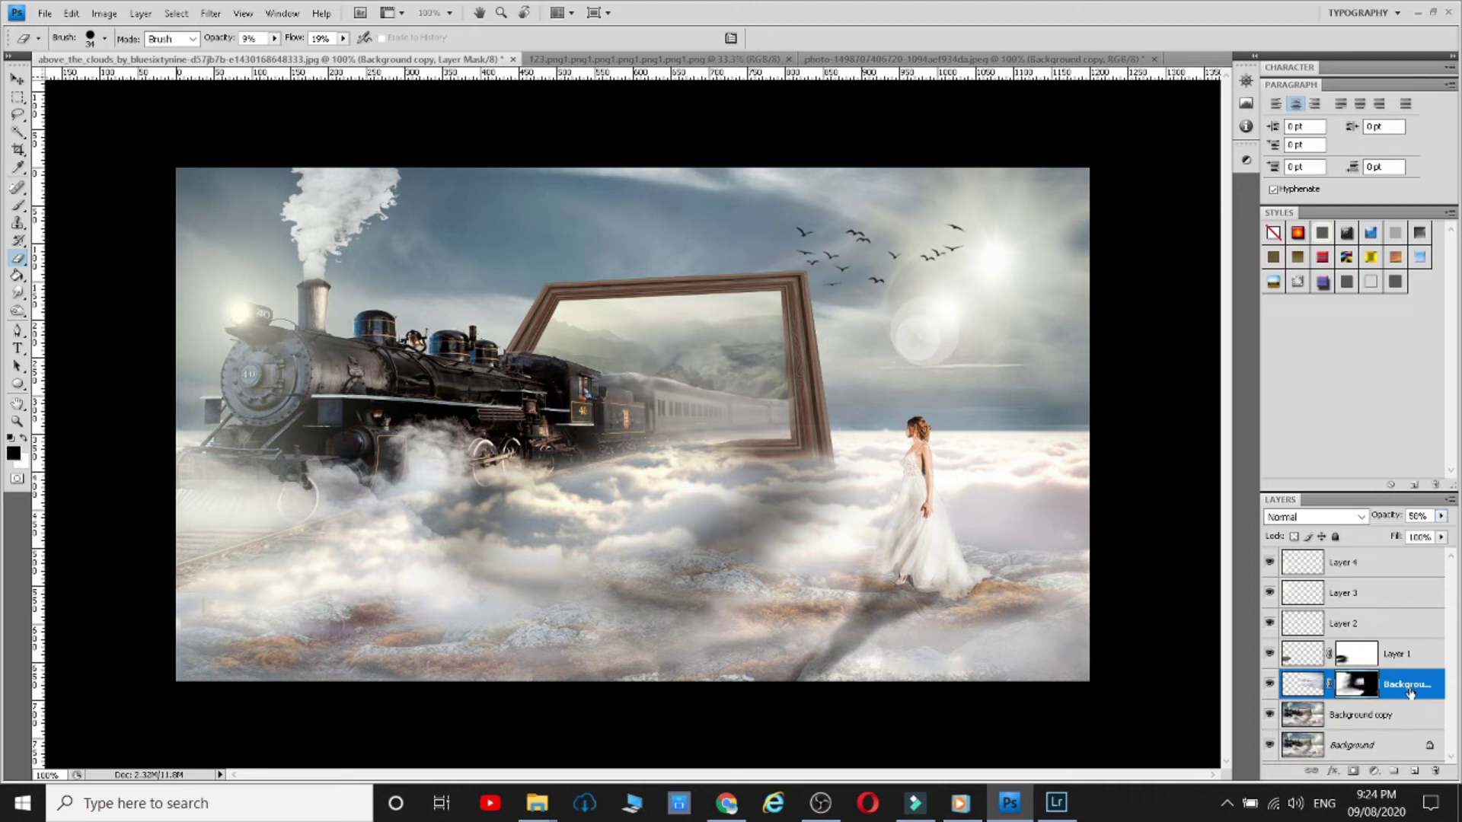
click(1408, 693)
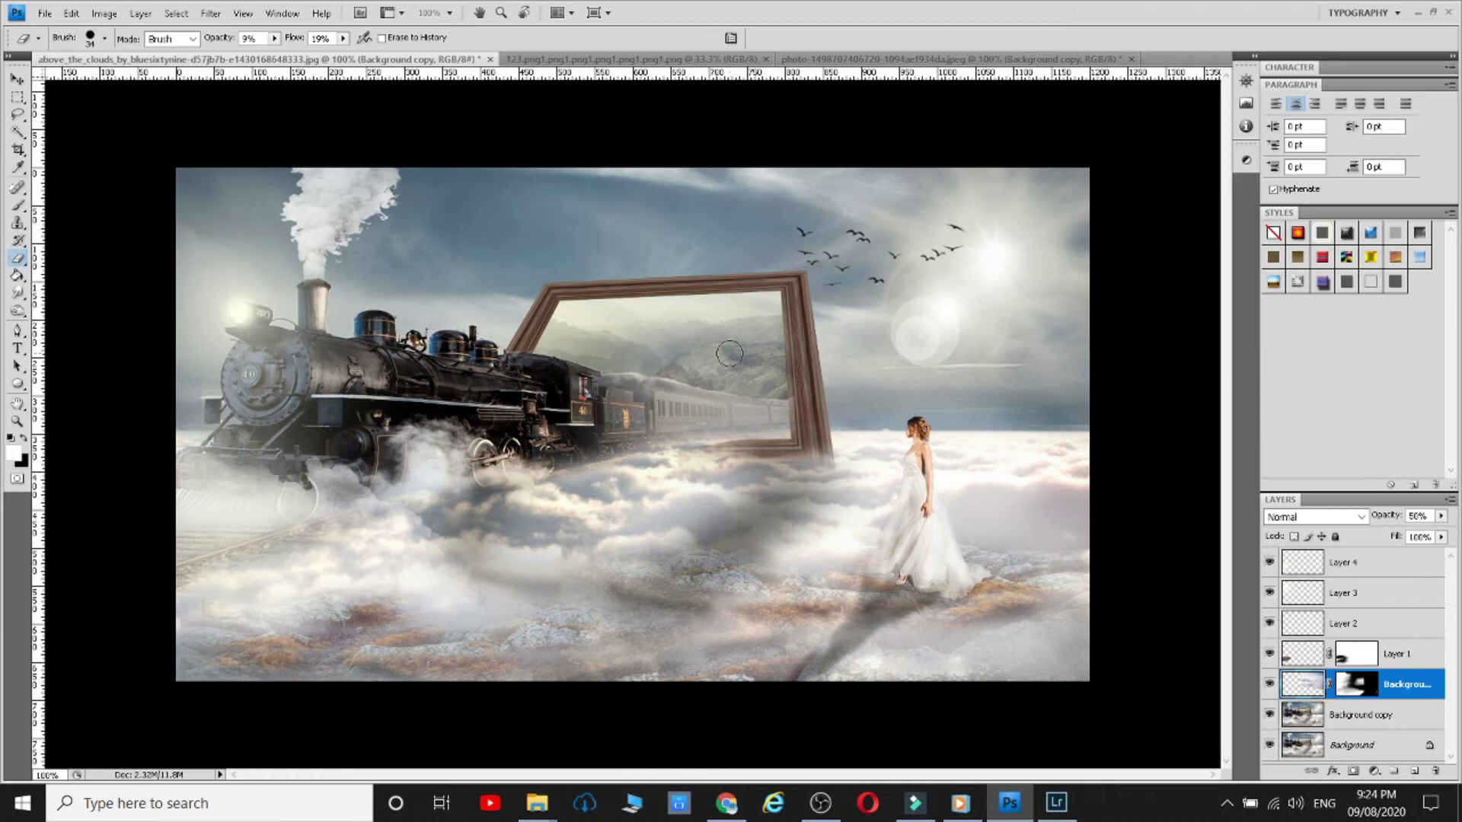
click(26, 442)
click(1363, 691)
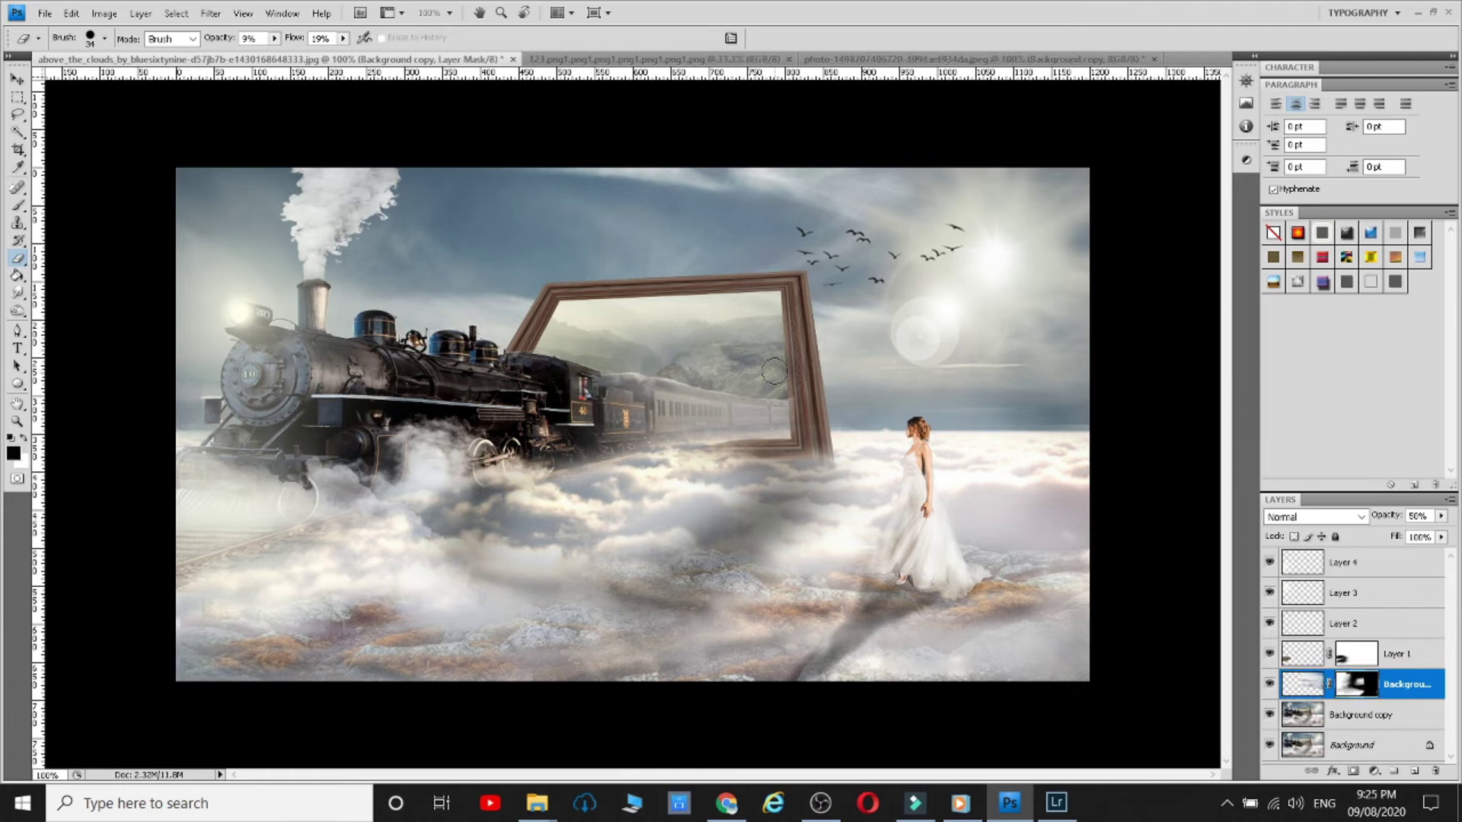
click(1303, 684)
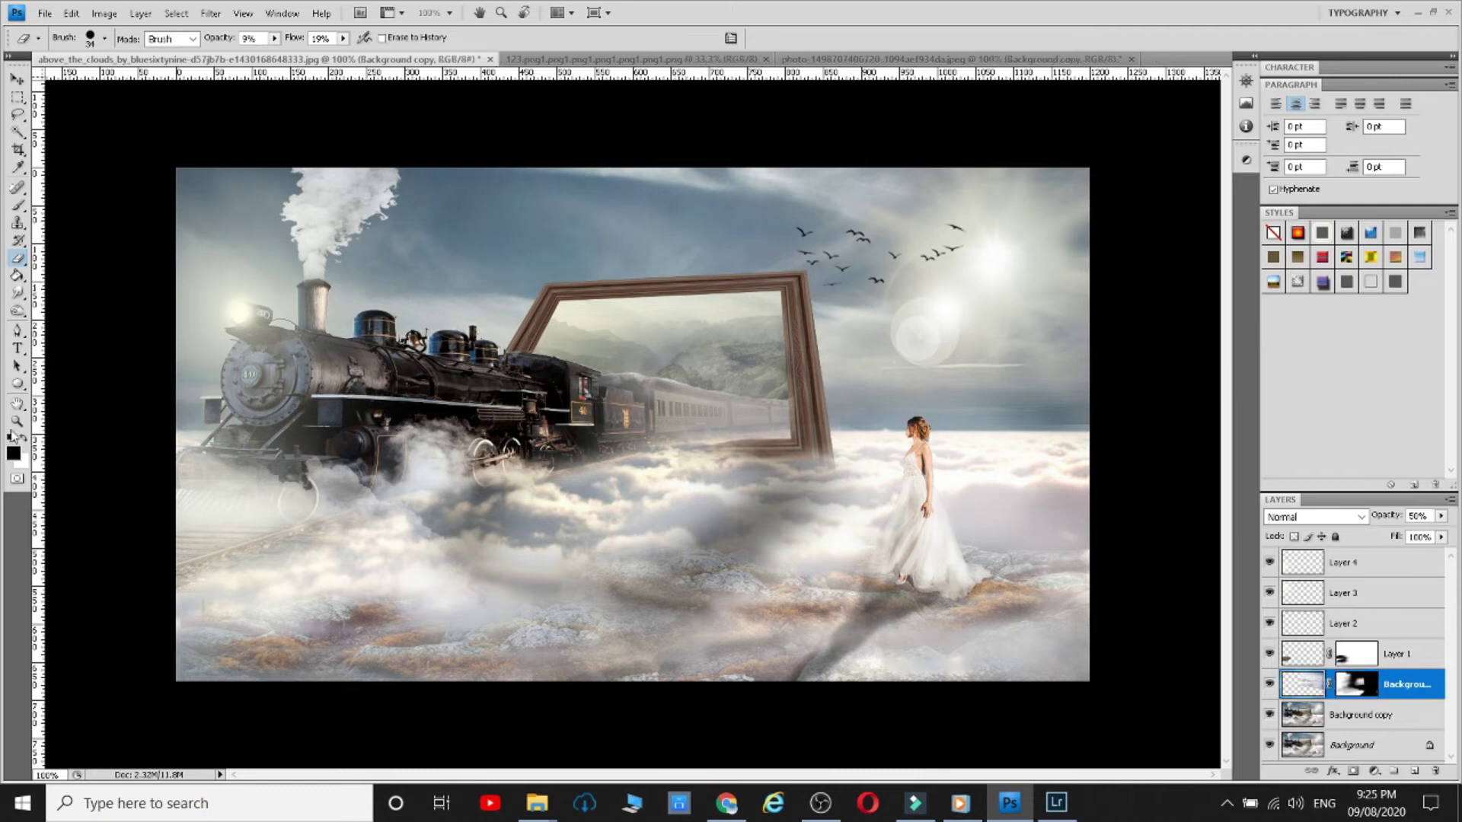
click(27, 440)
click(1319, 715)
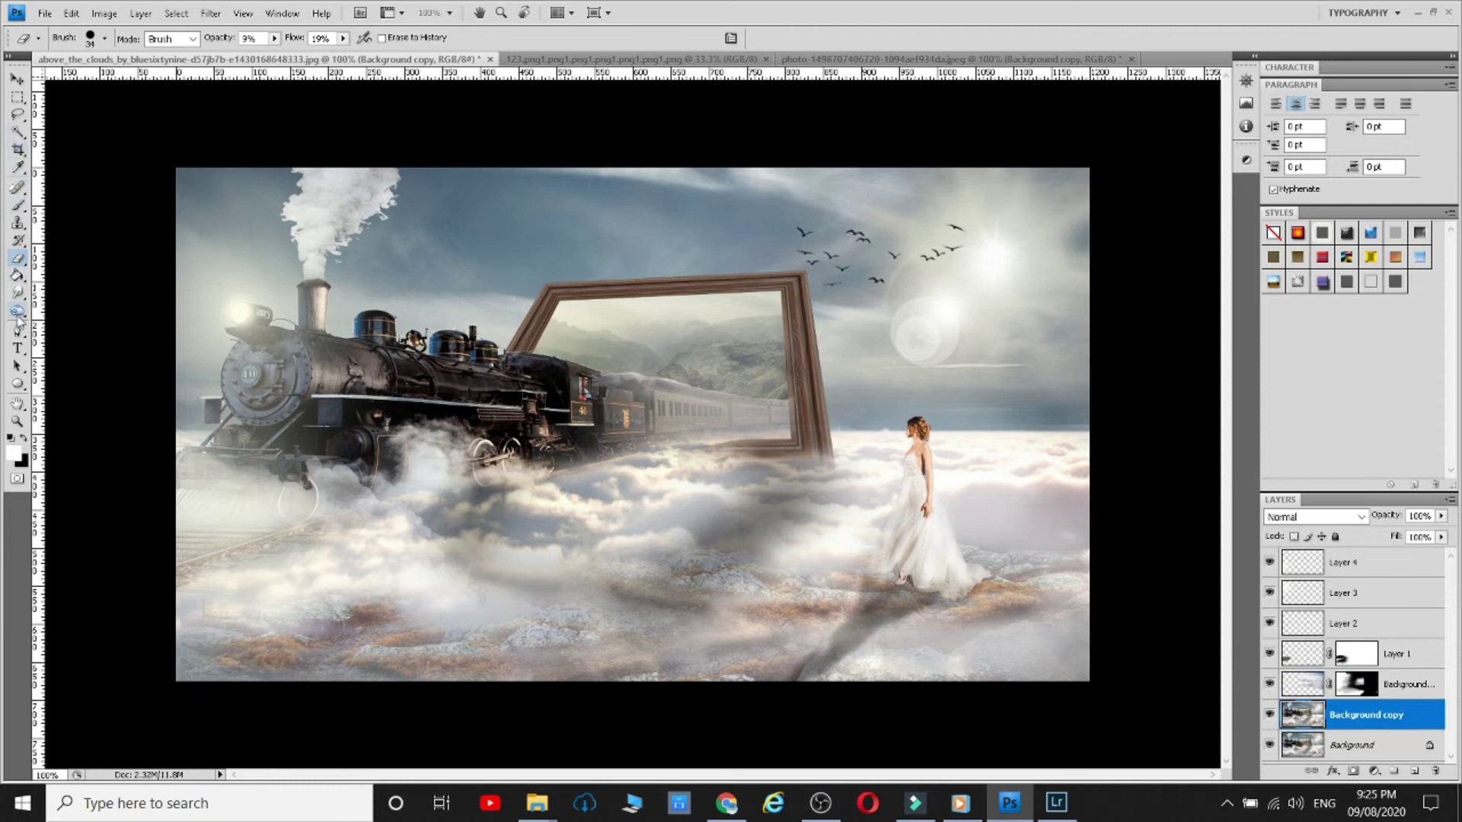
- Burn the hills and carriages inside the frame on the masked cloud layer, using Midtones, 44% exposure and a 66 px brush
click(18, 385)
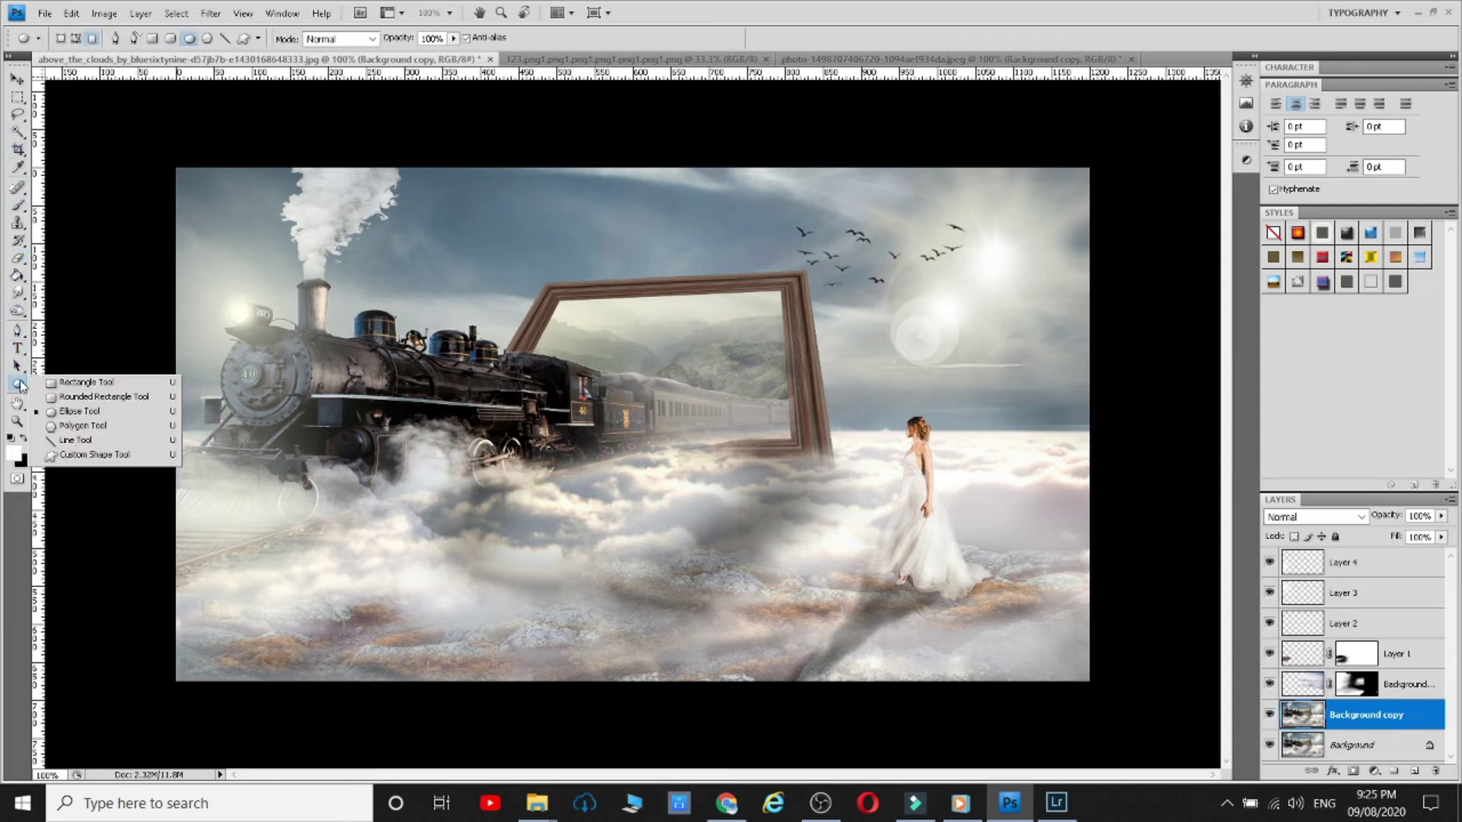
click(18, 311)
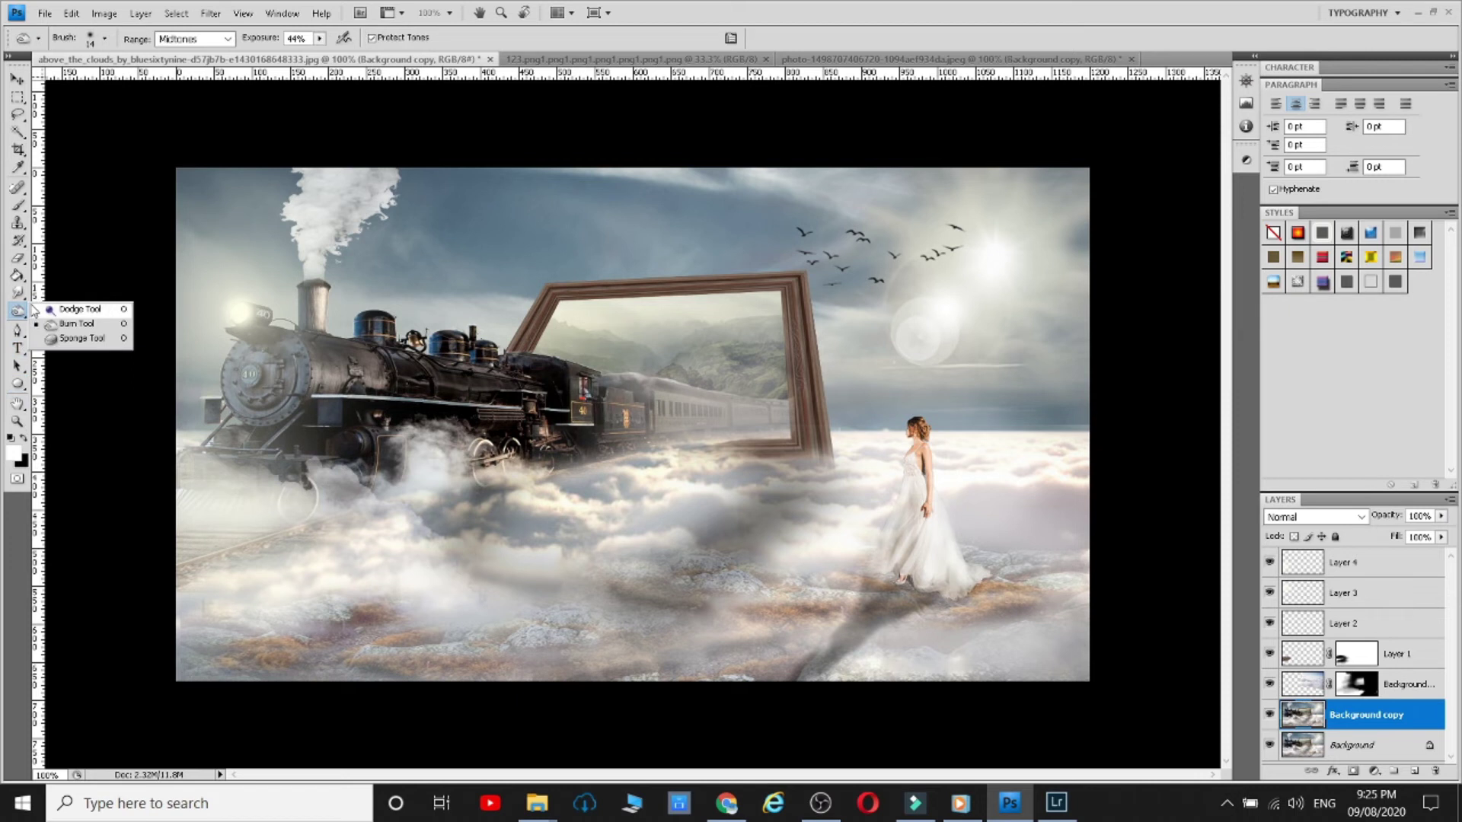
click(77, 309)
drag(708, 356, 662, 356)
key(ctrl+z)
right_click(706, 357)
drag(734, 392, 768, 392)
click(754, 353)
mouse_move(686, 364)
mouse_down()
mouse_move(713, 356)
mouse_move(709, 368)
mouse_move(724, 324)
mouse_move(773, 322)
mouse_move(773, 382)
mouse_move(629, 360)
mouse_up()
mouse_move(723, 329)
mouse_down()
mouse_move(735, 328)
mouse_move(594, 352)
mouse_move(695, 393)
mouse_move(565, 381)
mouse_up()
mouse_move(752, 419)
mouse_down()
mouse_move(733, 391)
mouse_move(568, 364)
mouse_move(550, 381)
mouse_move(765, 414)
mouse_move(587, 422)
mouse_move(690, 388)
mouse_move(756, 416)
mouse_move(617, 322)
mouse_move(512, 321)
mouse_up()
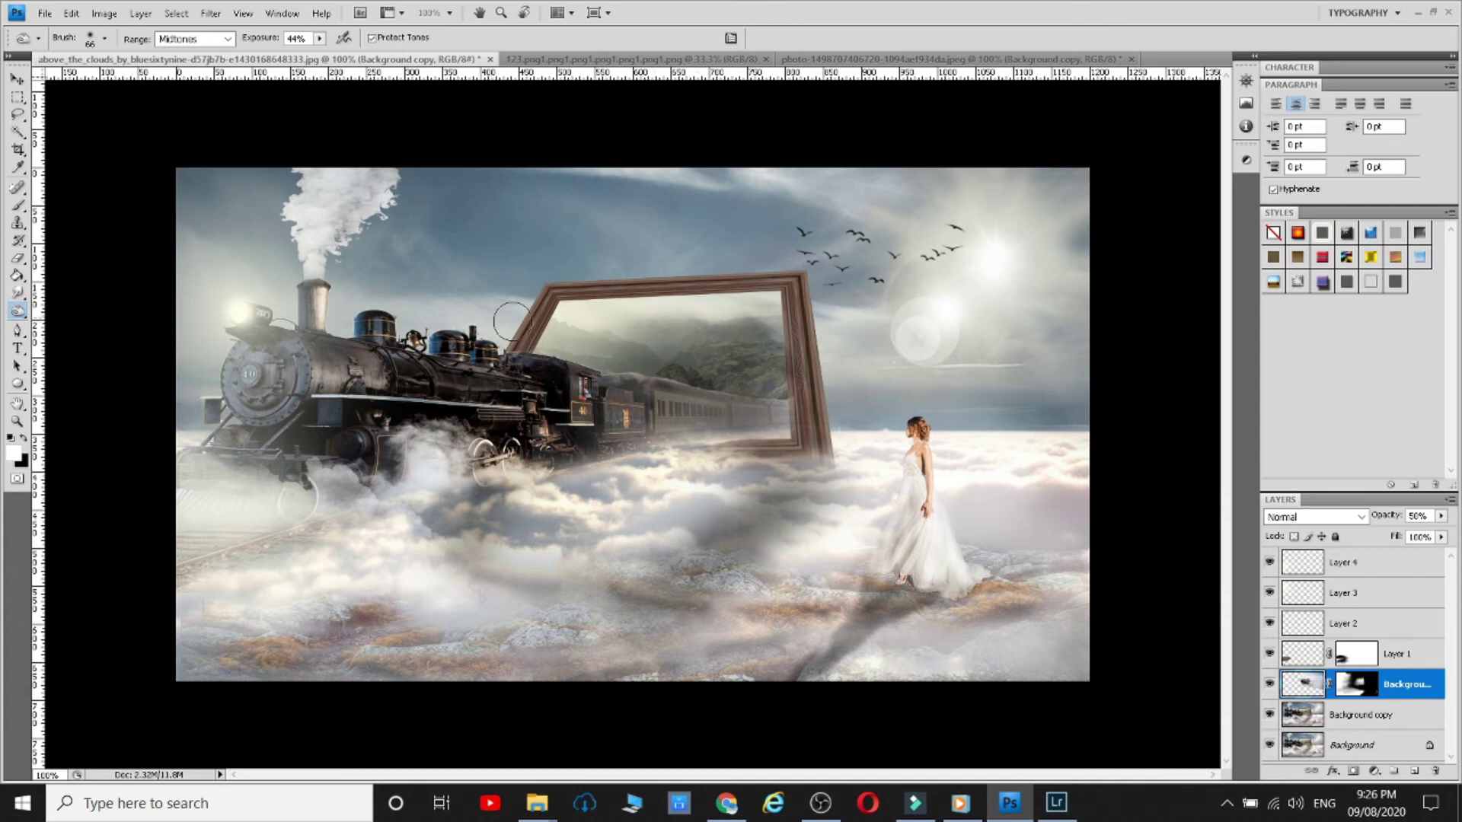
- Hide the masked cloud layer and try burning the carriages inside the frame on the Background copy layer
click(1271, 684)
click(1334, 724)
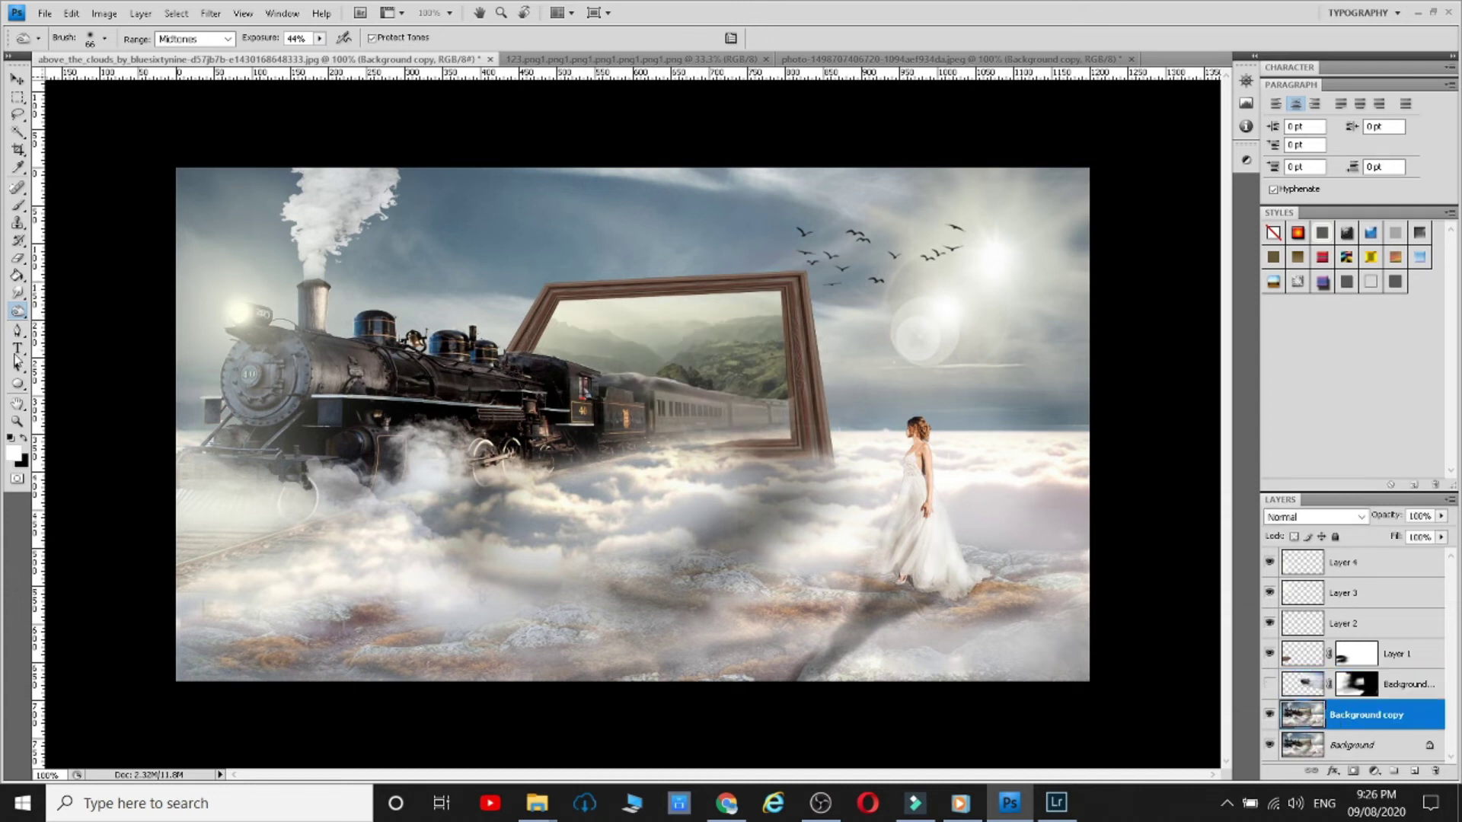
mouse_move(708, 415)
mouse_down()
mouse_move(727, 412)
mouse_move(610, 411)
mouse_move(674, 388)
mouse_up()
key(ctrl+alt+z)
key(ctrl+alt+z)
- Burn the train carriages inside the frame on the Background copy layer with a 73 px brush, and reduce the brush to 34 px
right_click(703, 411)
drag(751, 432, 791, 433)
mouse_move(666, 419)
mouse_down()
mouse_move(632, 407)
mouse_move(735, 415)
mouse_move(685, 422)
mouse_up()
right_click(718, 411)
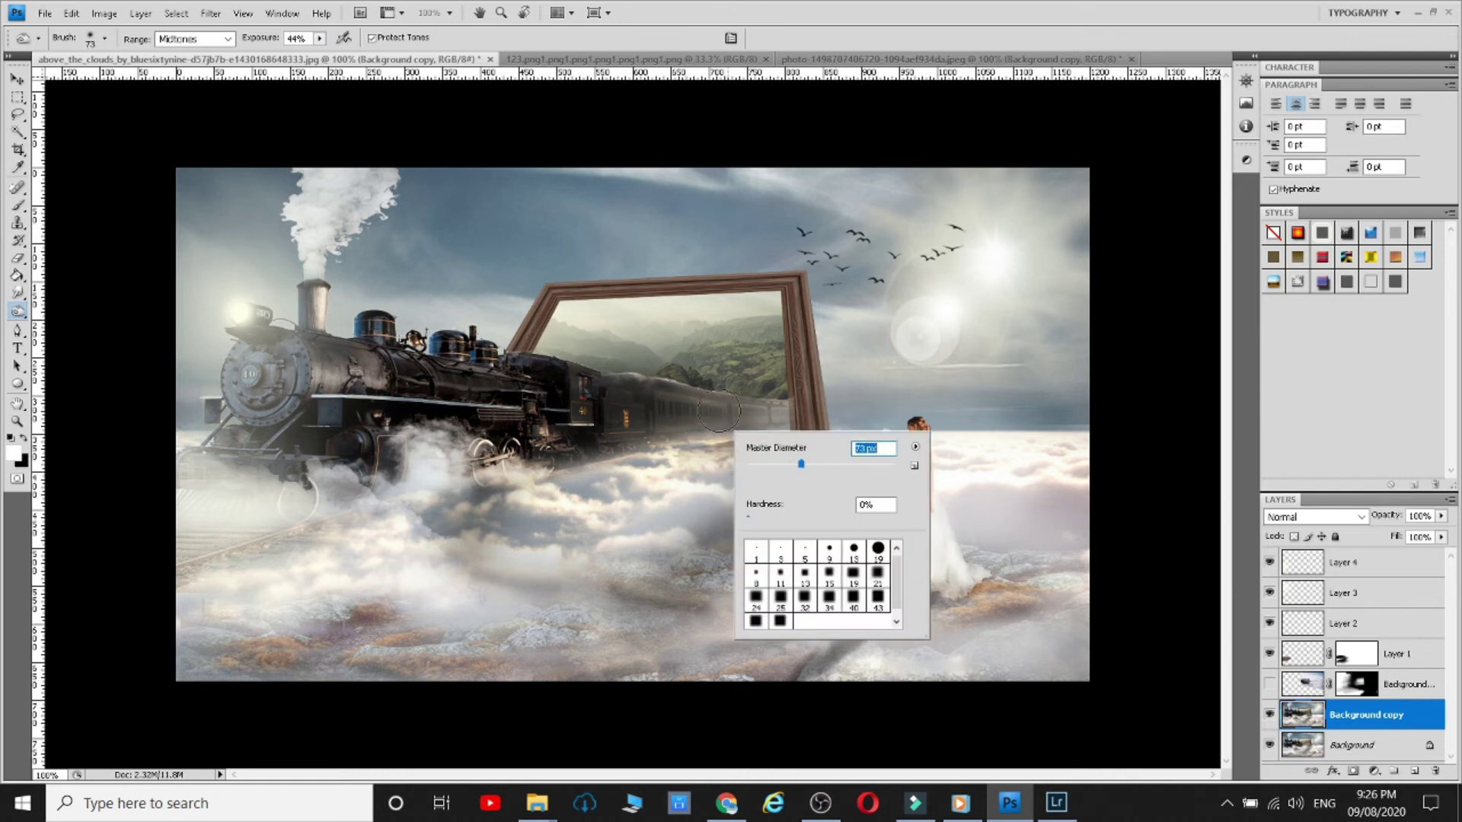
mouse_move(773, 415)
mouse_down()
mouse_move(647, 406)
mouse_move(661, 388)
mouse_move(684, 420)
mouse_up()
right_click(644, 387)
key(Return)
ctrl+click(639, 386)
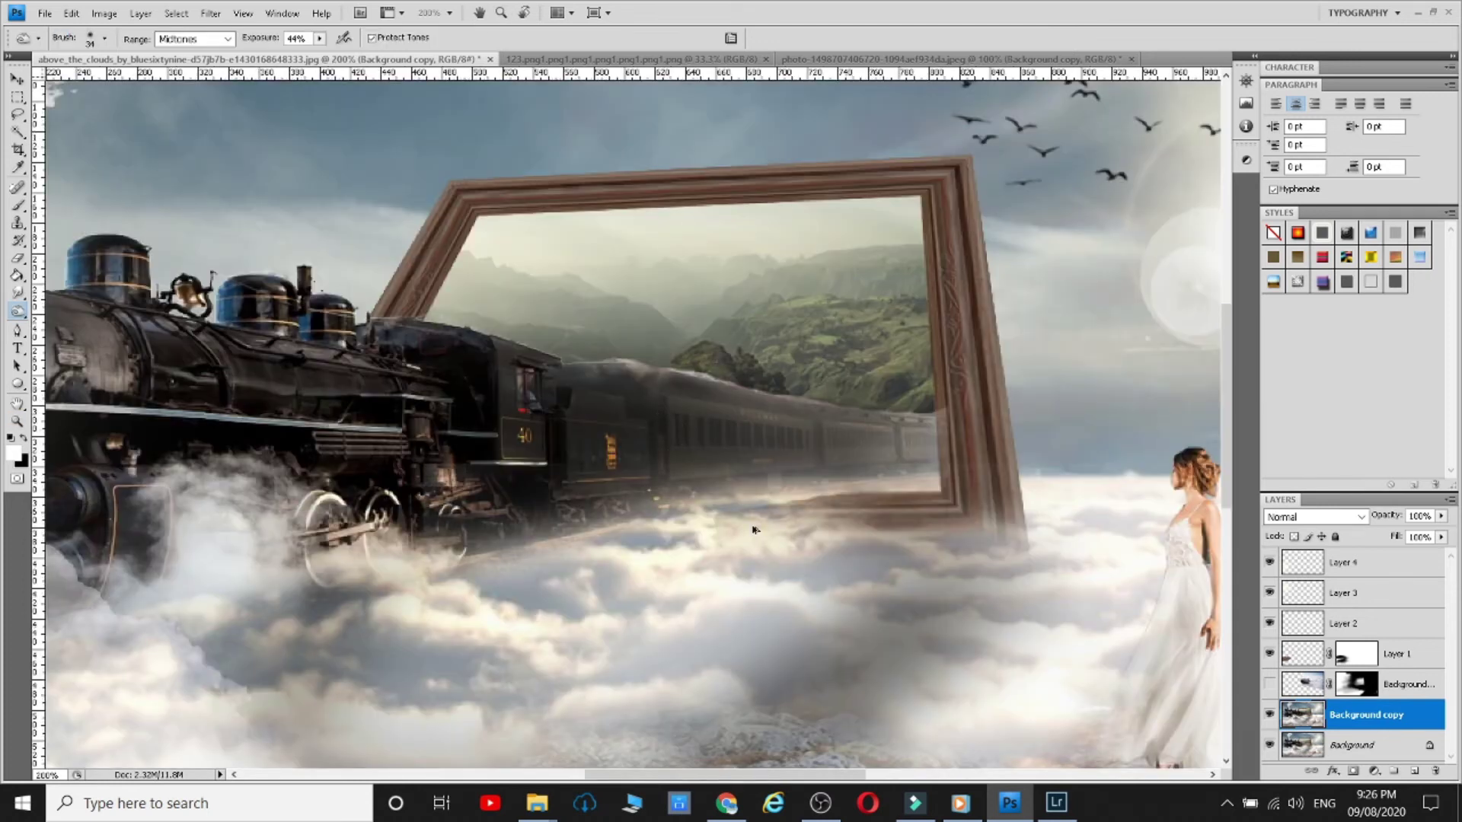
- Clone out the light patches along the carriage roof inside the frame with an 8 px Clone Stamp brush
key(s)
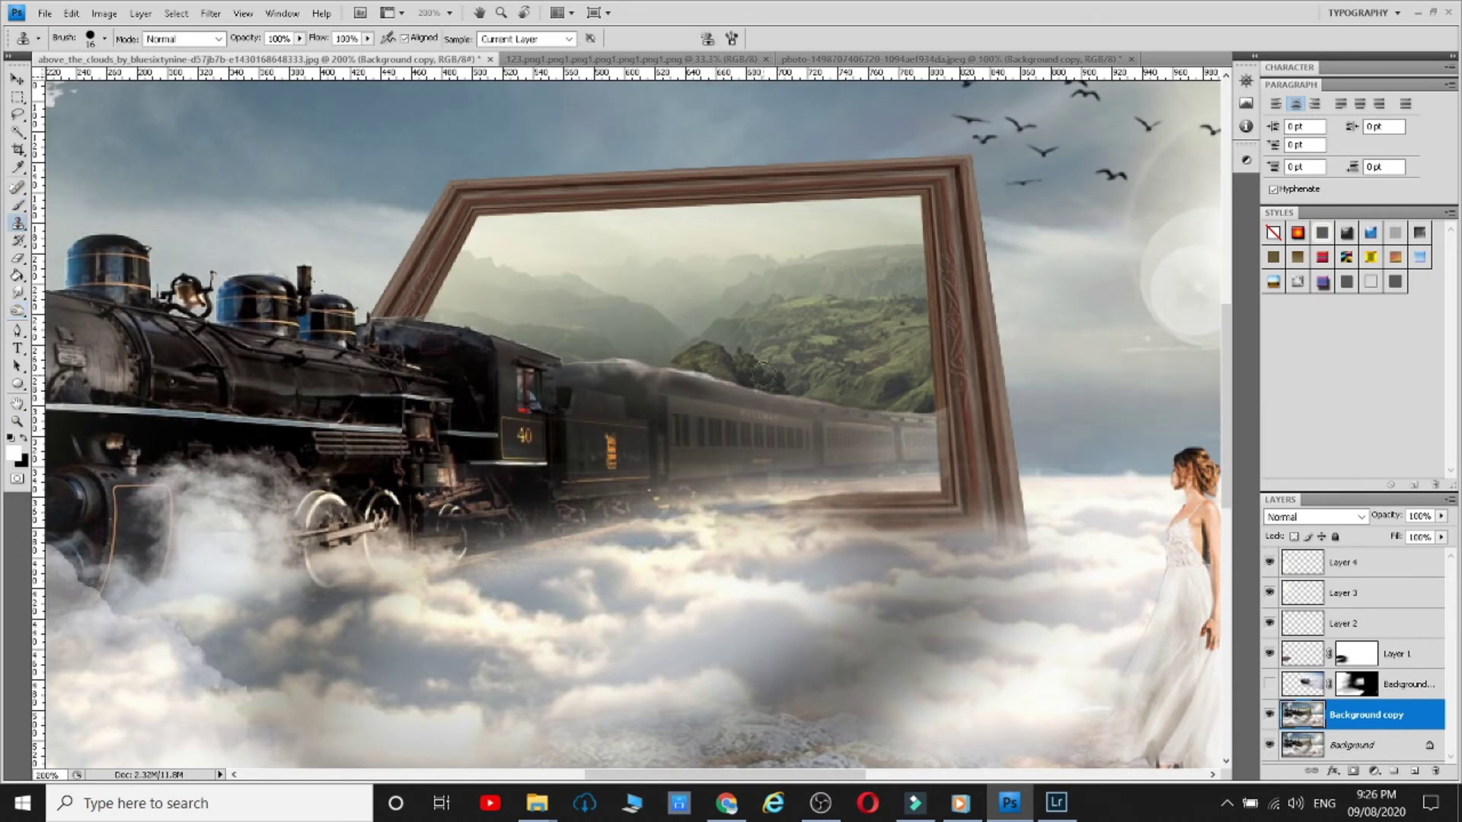
key(z)
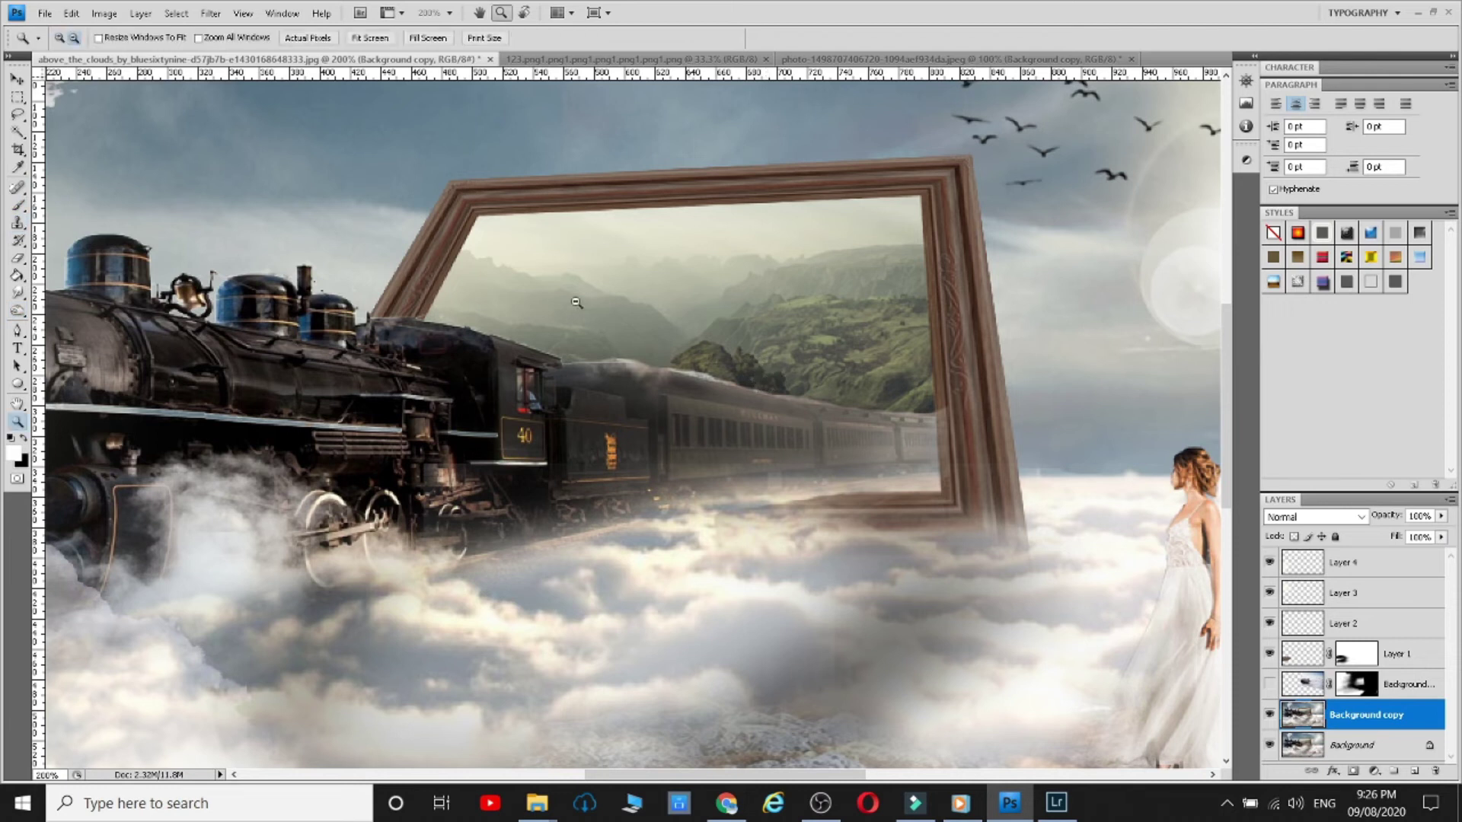
key(s)
right_click(712, 404)
drag(742, 431, 735, 431)
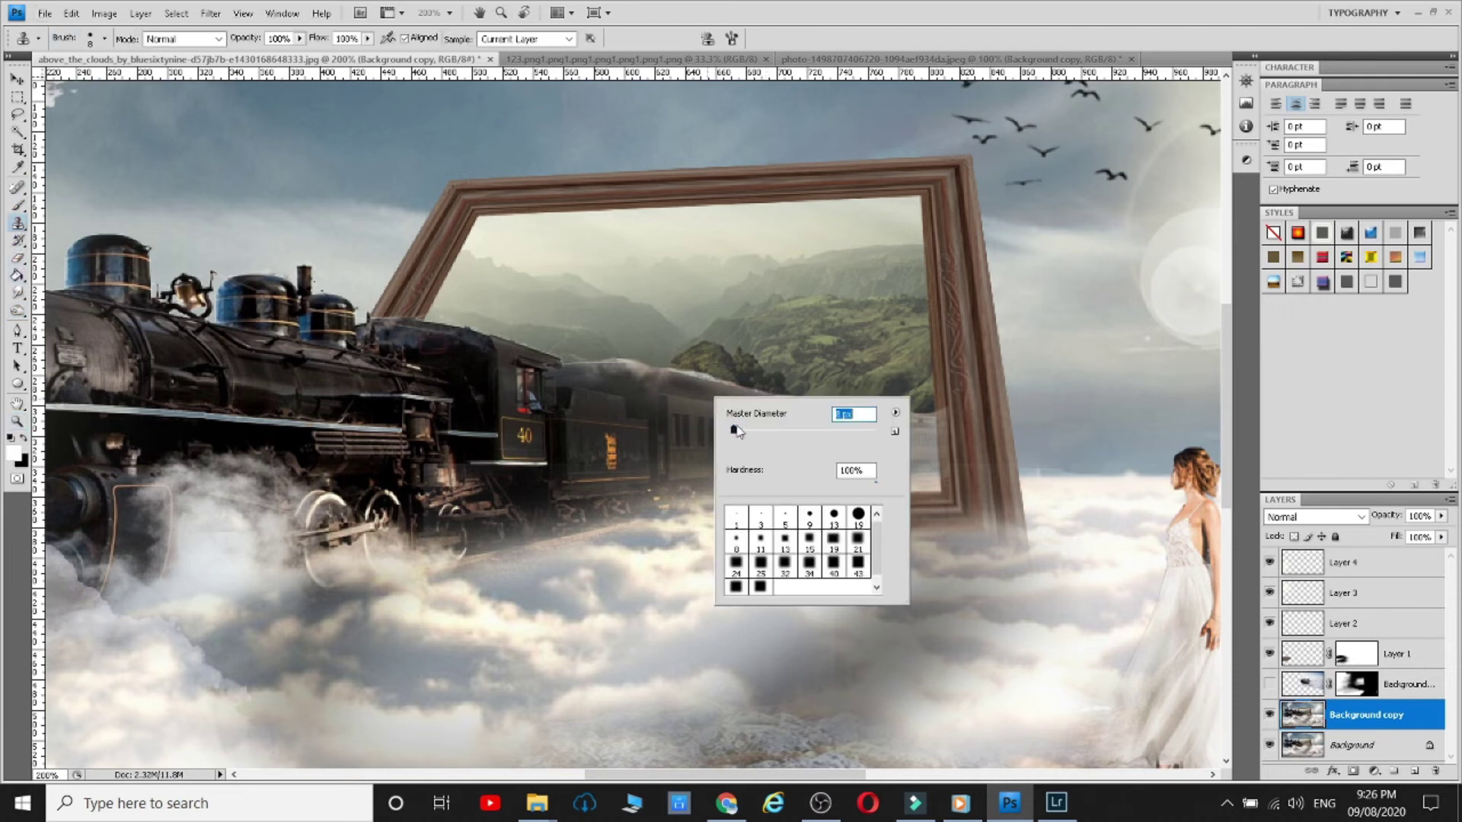
key(Return)
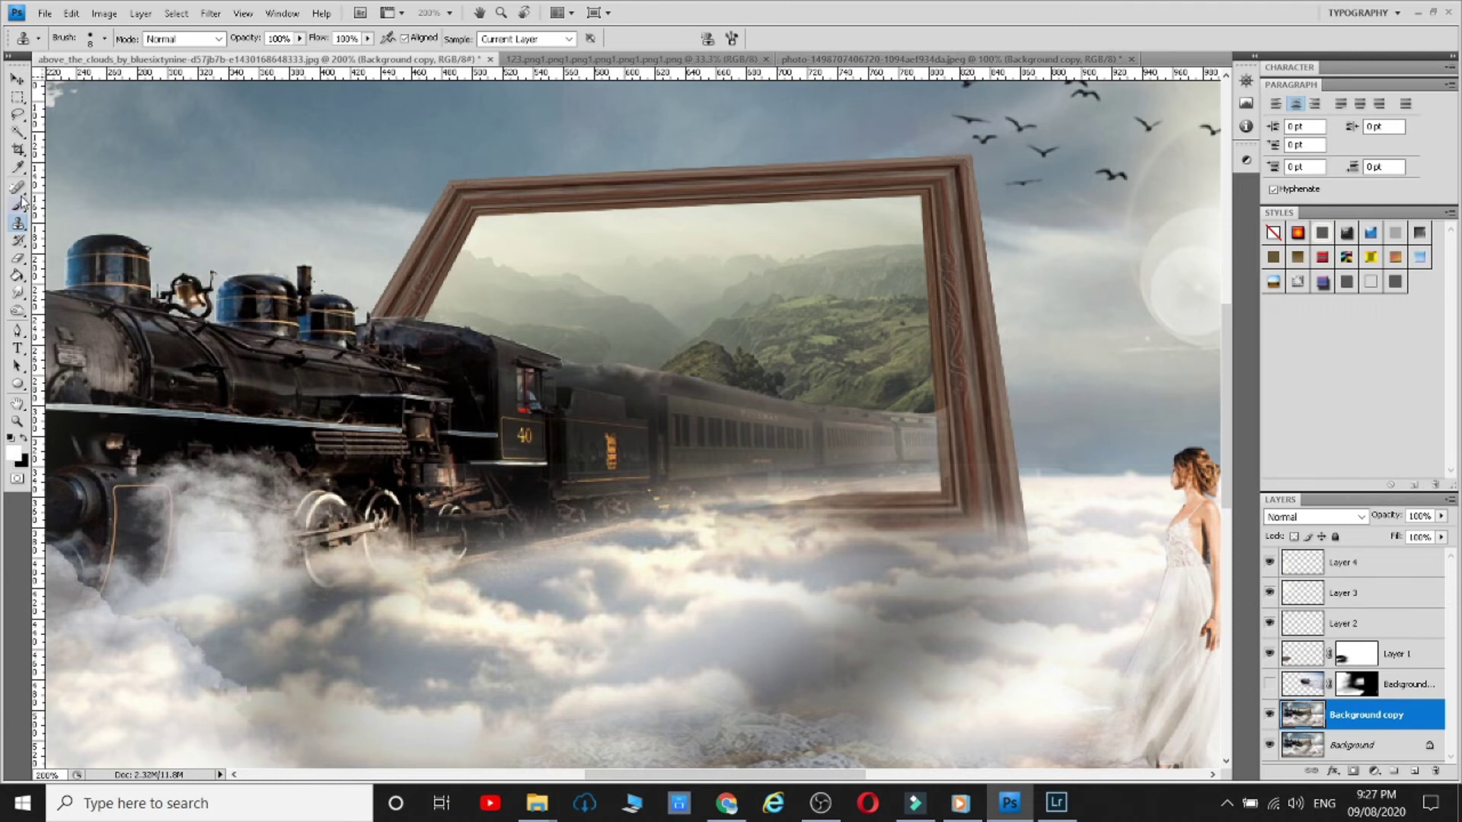
- Heal the blemish on the front carriage's roof with a 5 px Spot Healing Brush
key(j)
right_click(653, 405)
click(655, 407)
mouse_move(621, 372)
mouse_down()
mouse_move(654, 382)
mouse_move(620, 383)
mouse_up()
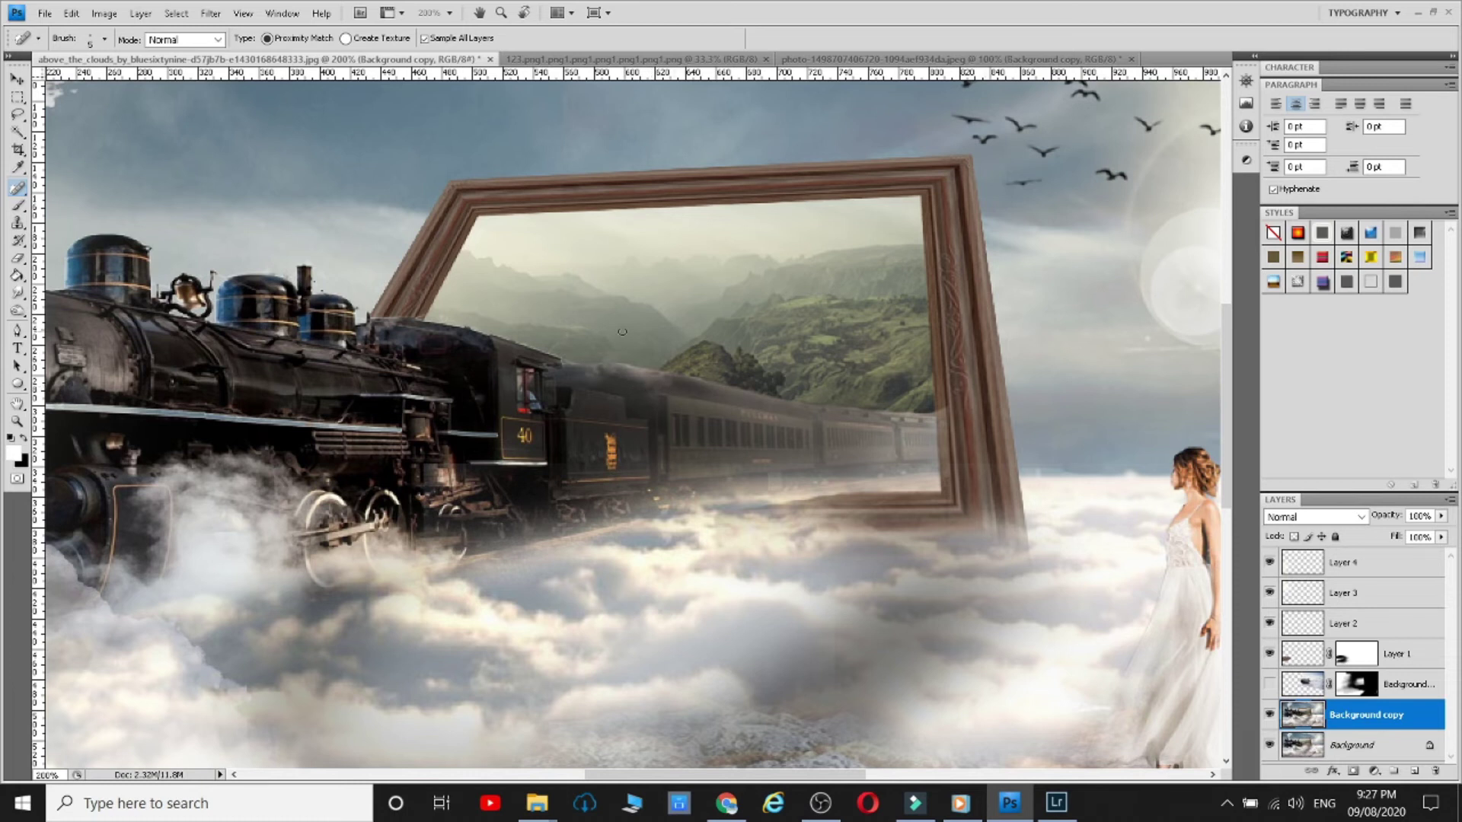
- Compare the retouched carriages and hills with the masked cloud layer shown and hidden, and inspect the whole composite
click(1270, 684)
click(1270, 684)
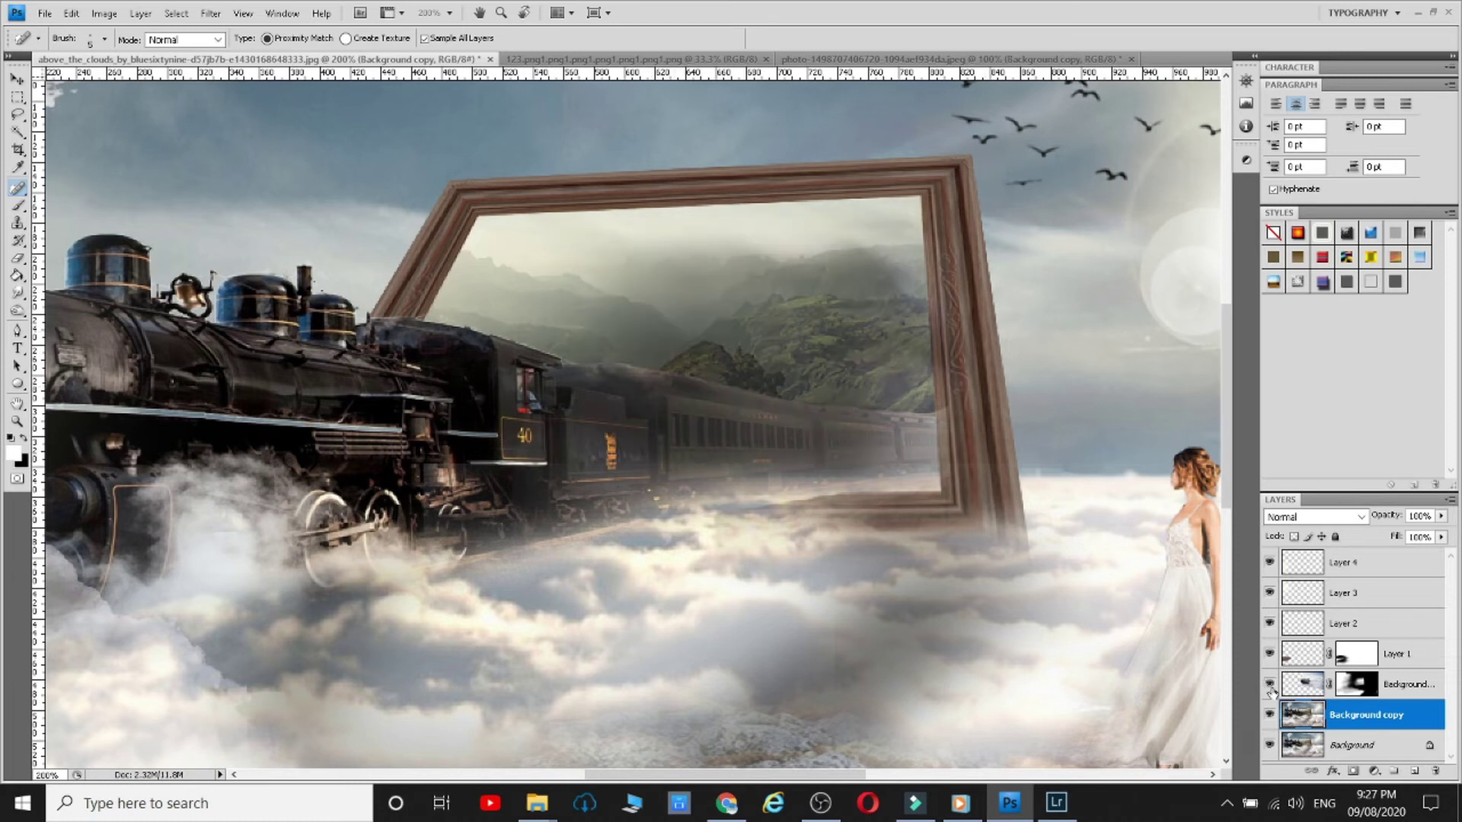
click(1441, 516)
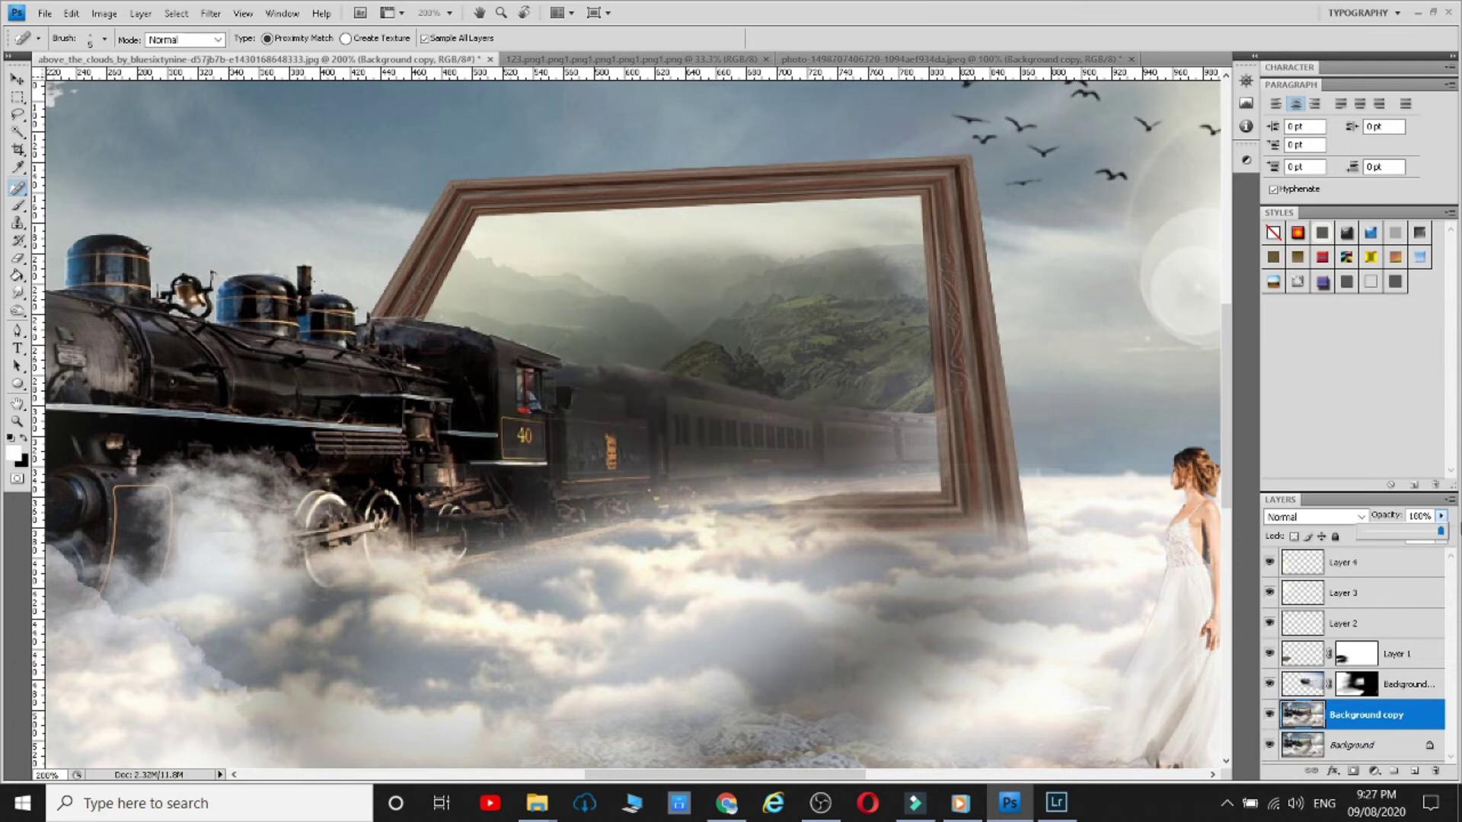
click(1269, 685)
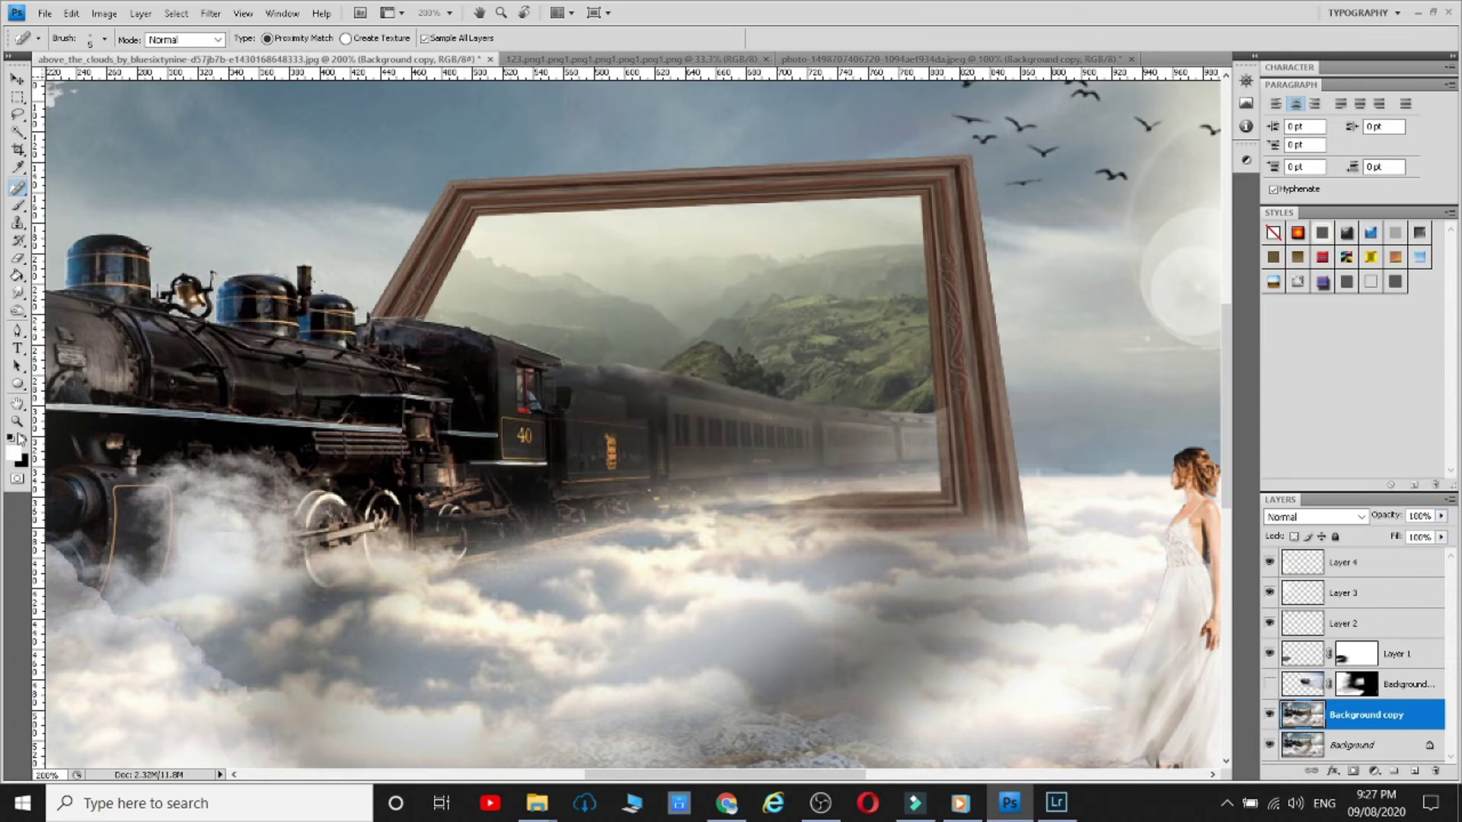
click(17, 421)
click(370, 38)
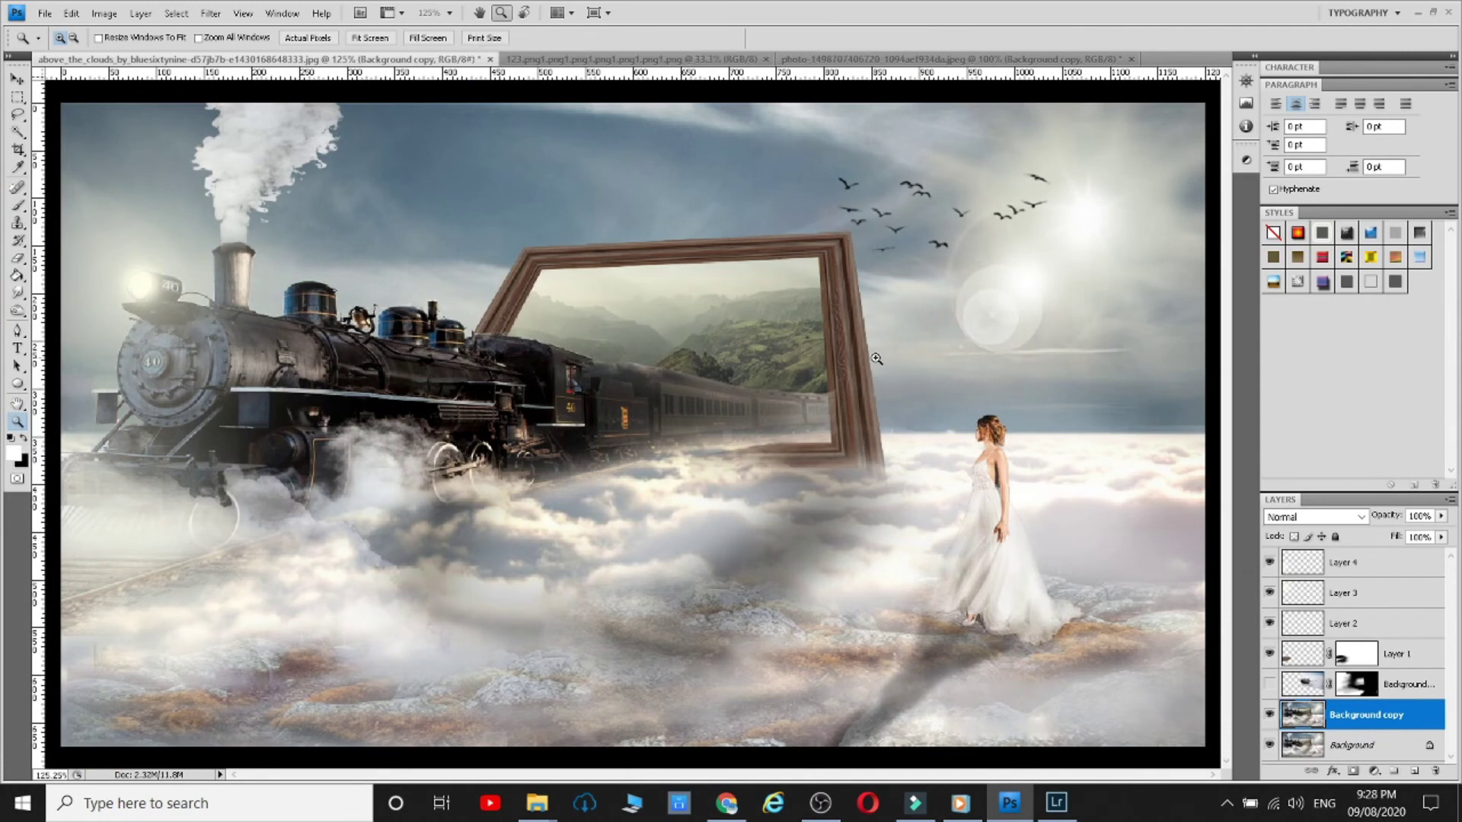
- Save the composite as a JPEG copy named 1 in the MAnipulation 6 folder
click(45, 13)
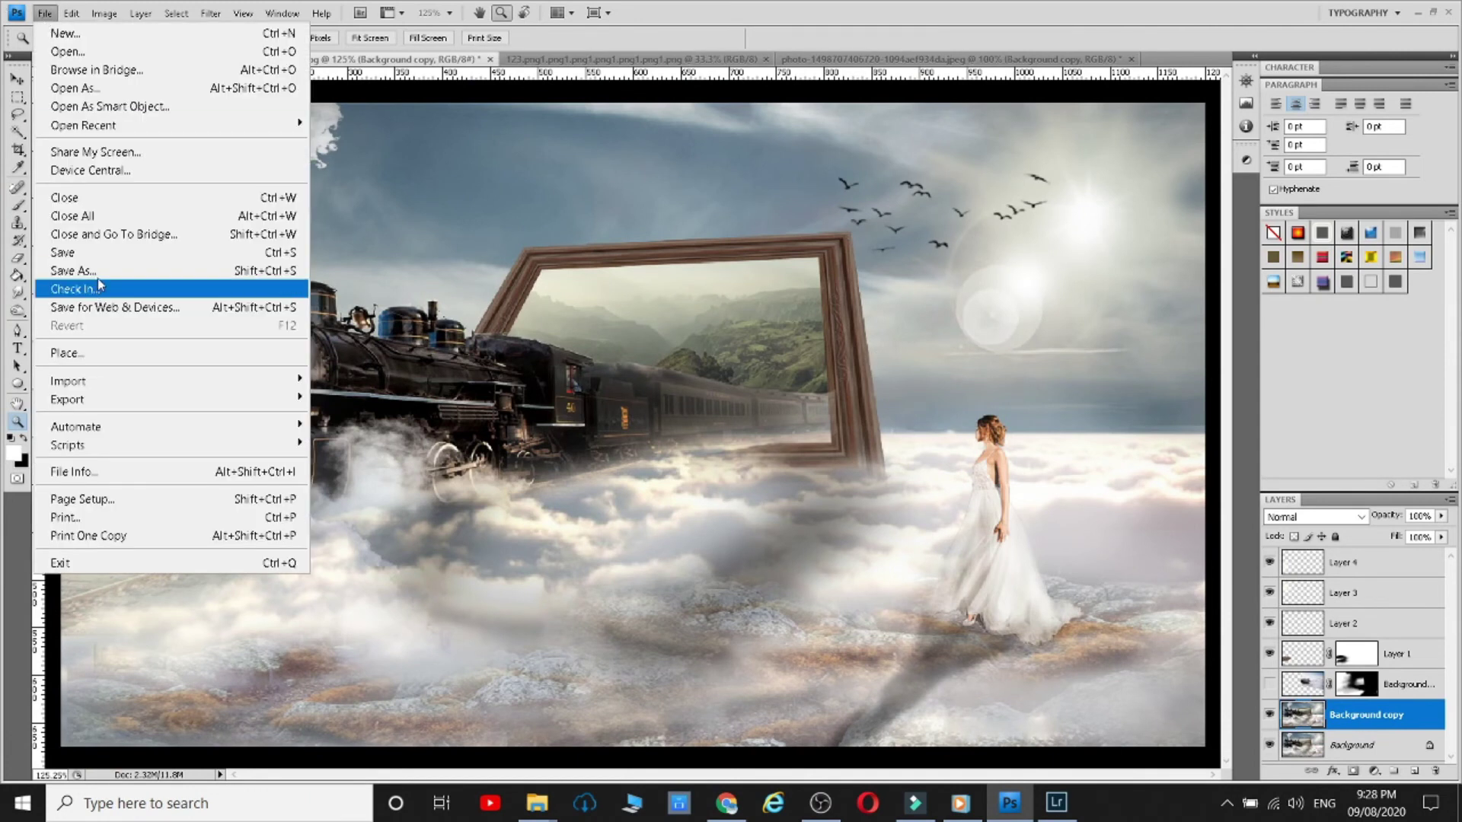
click(84, 263)
click(556, 553)
click(487, 647)
text(1)
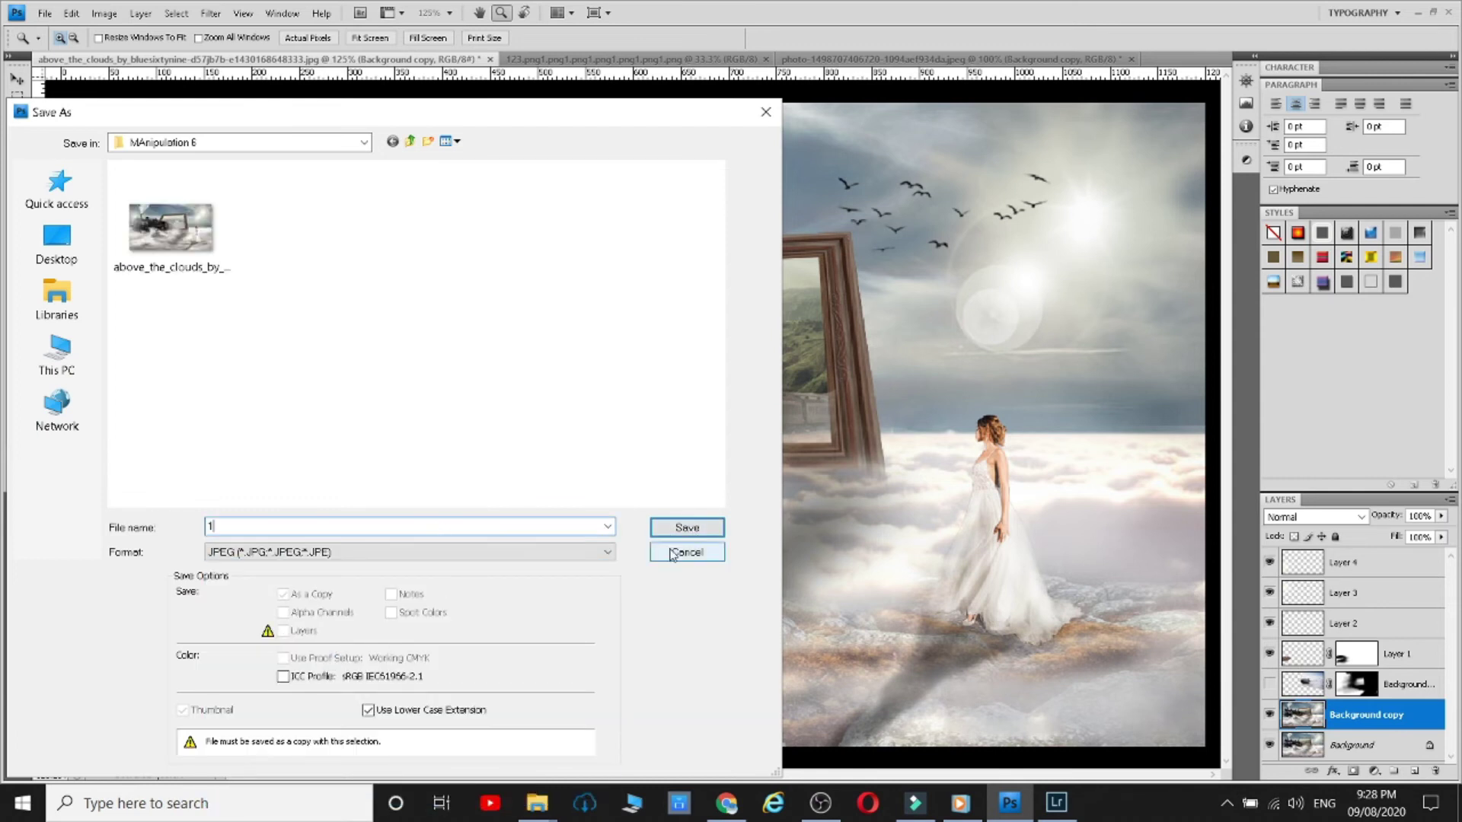
click(687, 527)
click(573, 153)
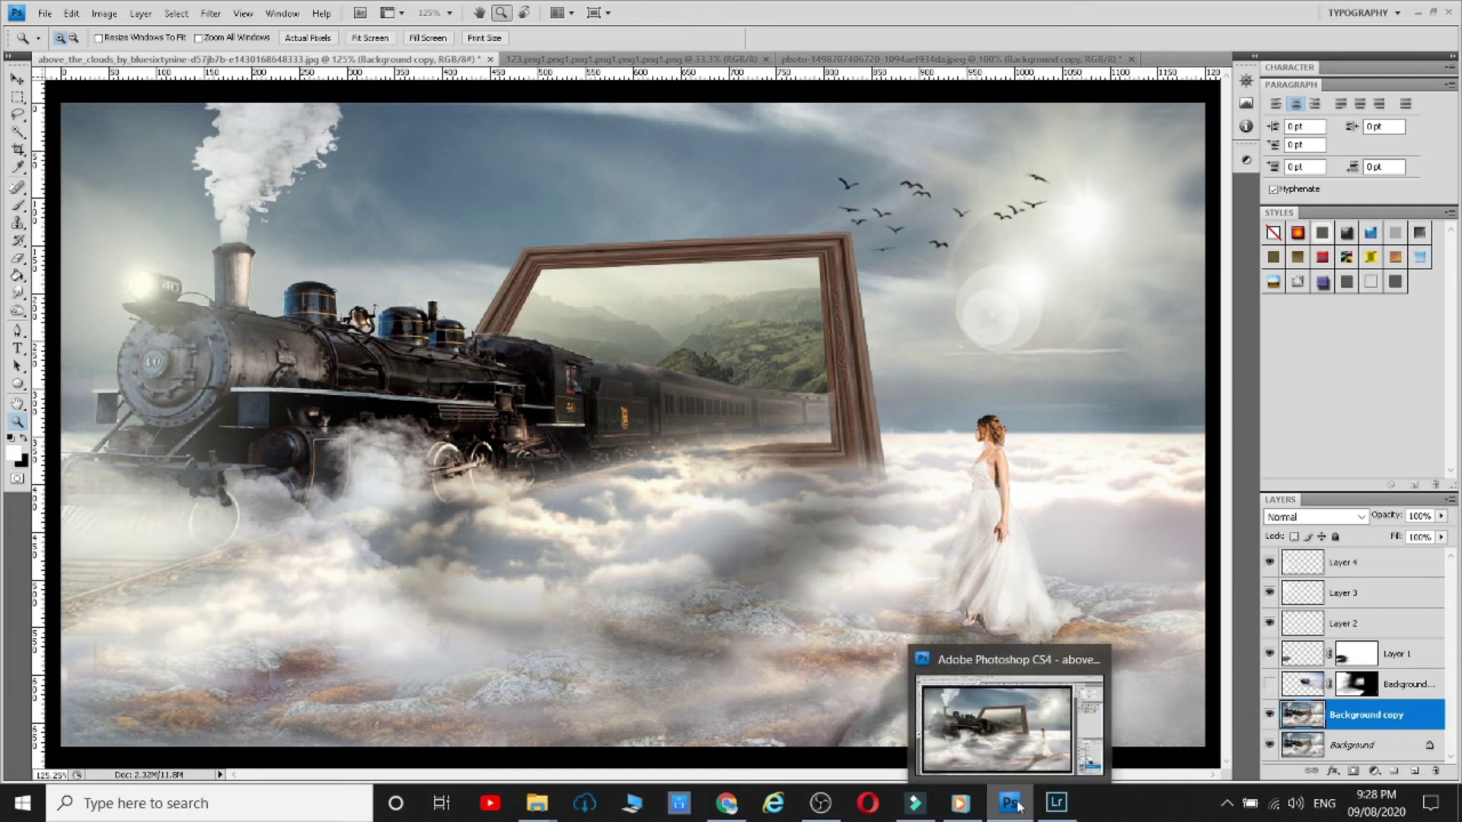
- Switch to Lightroom and import the new 1.jpg with the green hills from the MAnipulation 6 folder
click(1061, 809)
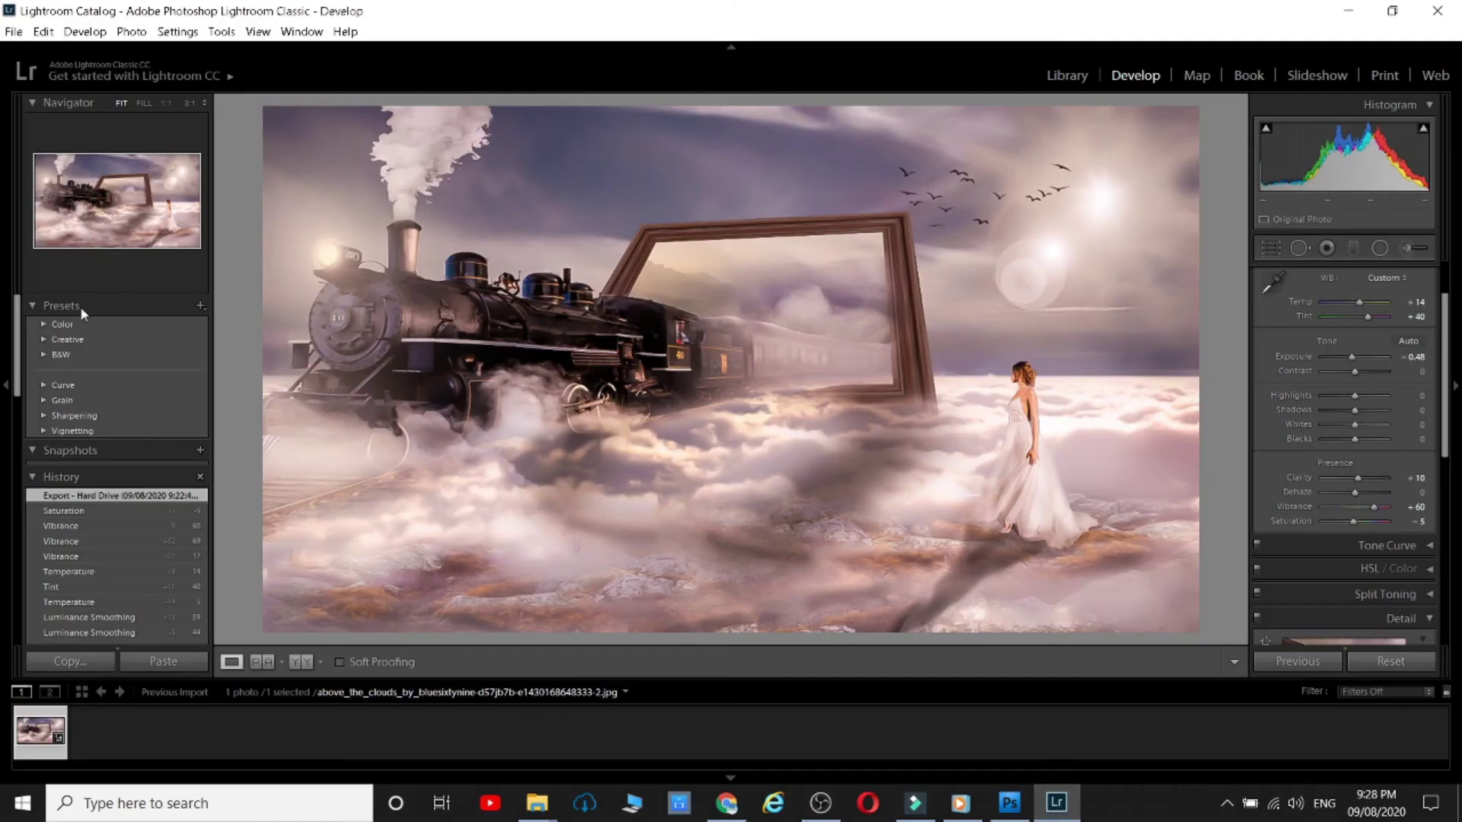
click(13, 32)
click(68, 136)
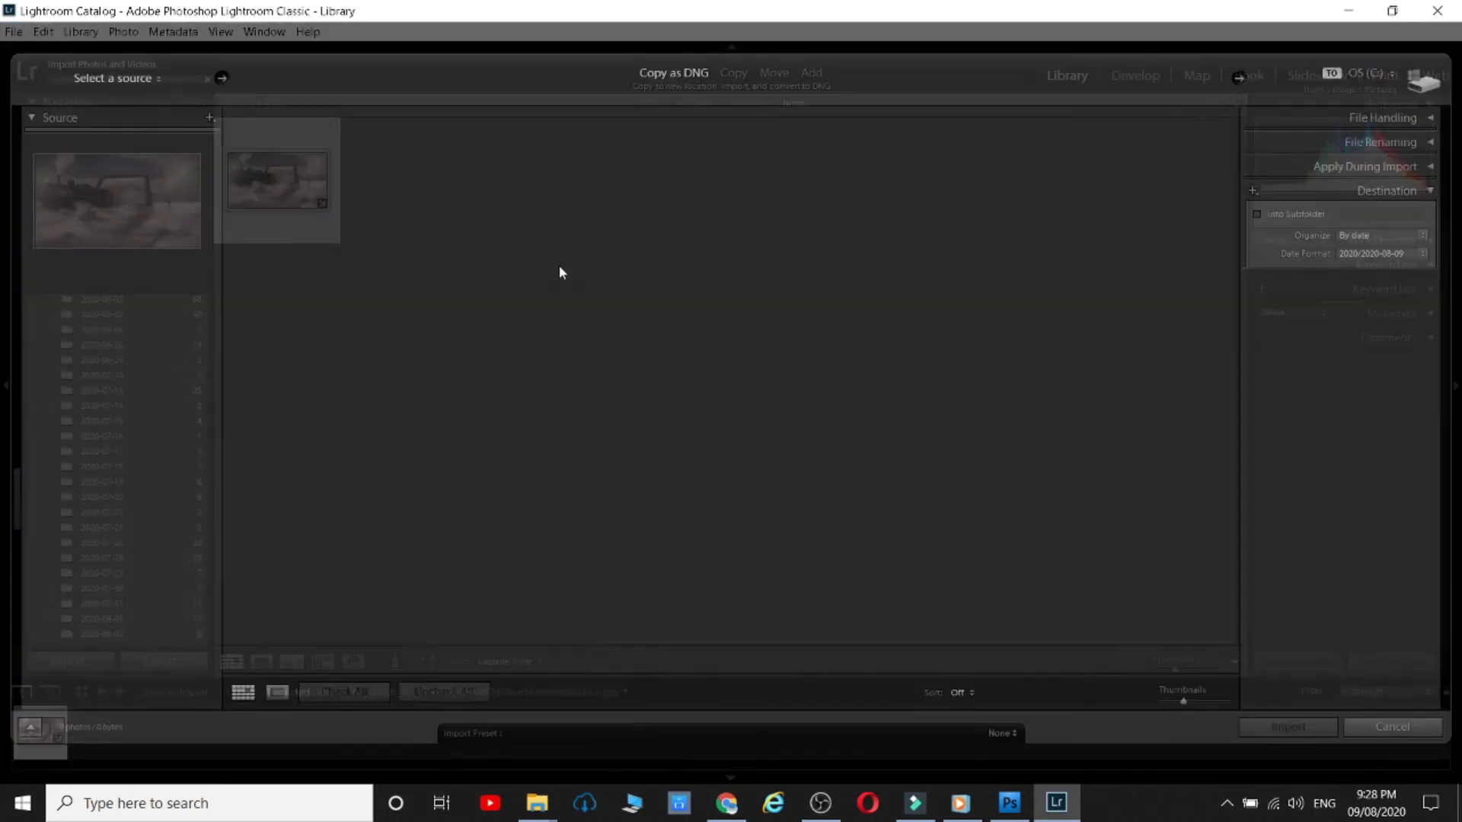
click(126, 364)
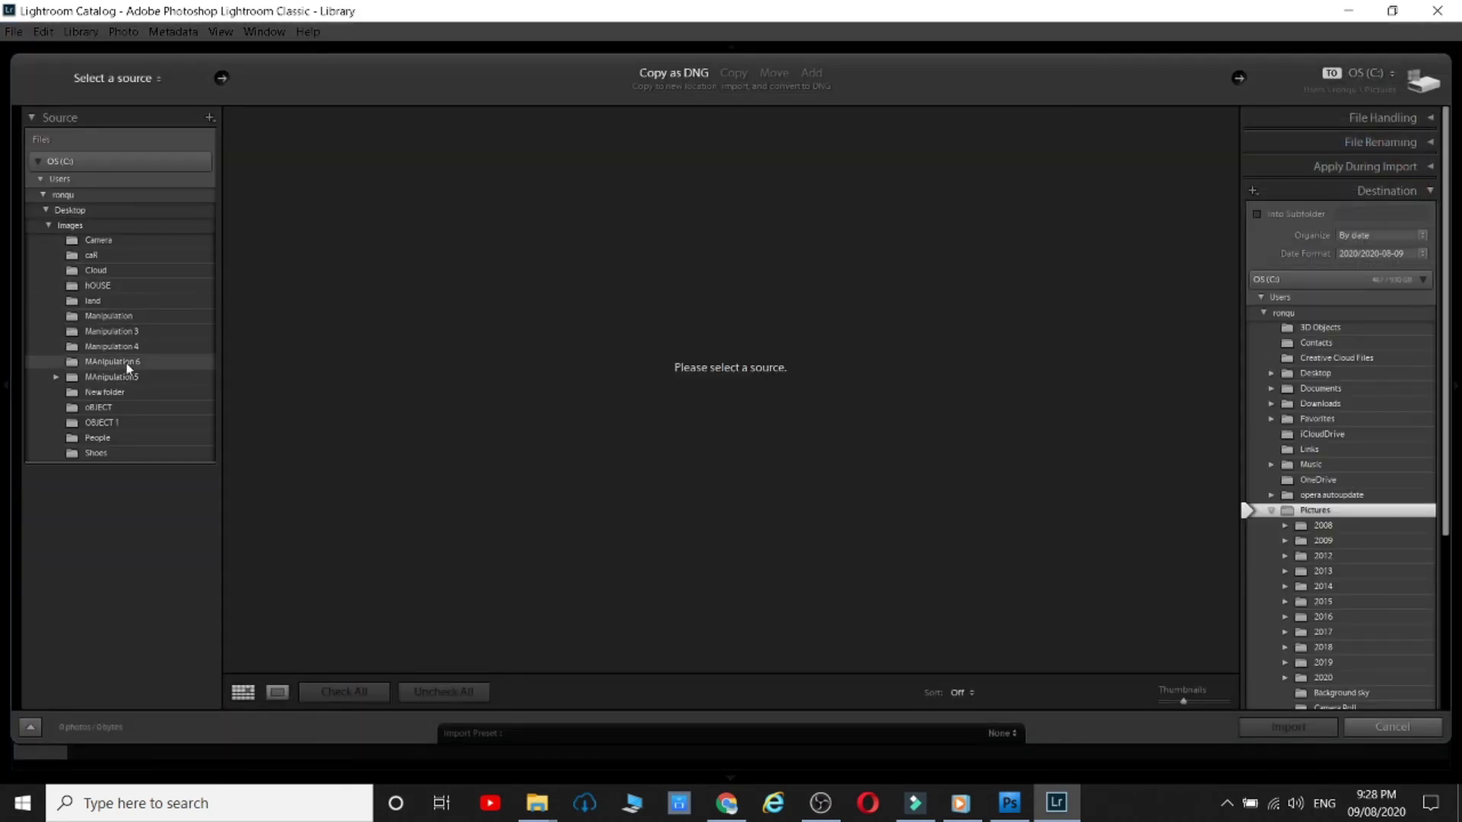
double_click(438, 245)
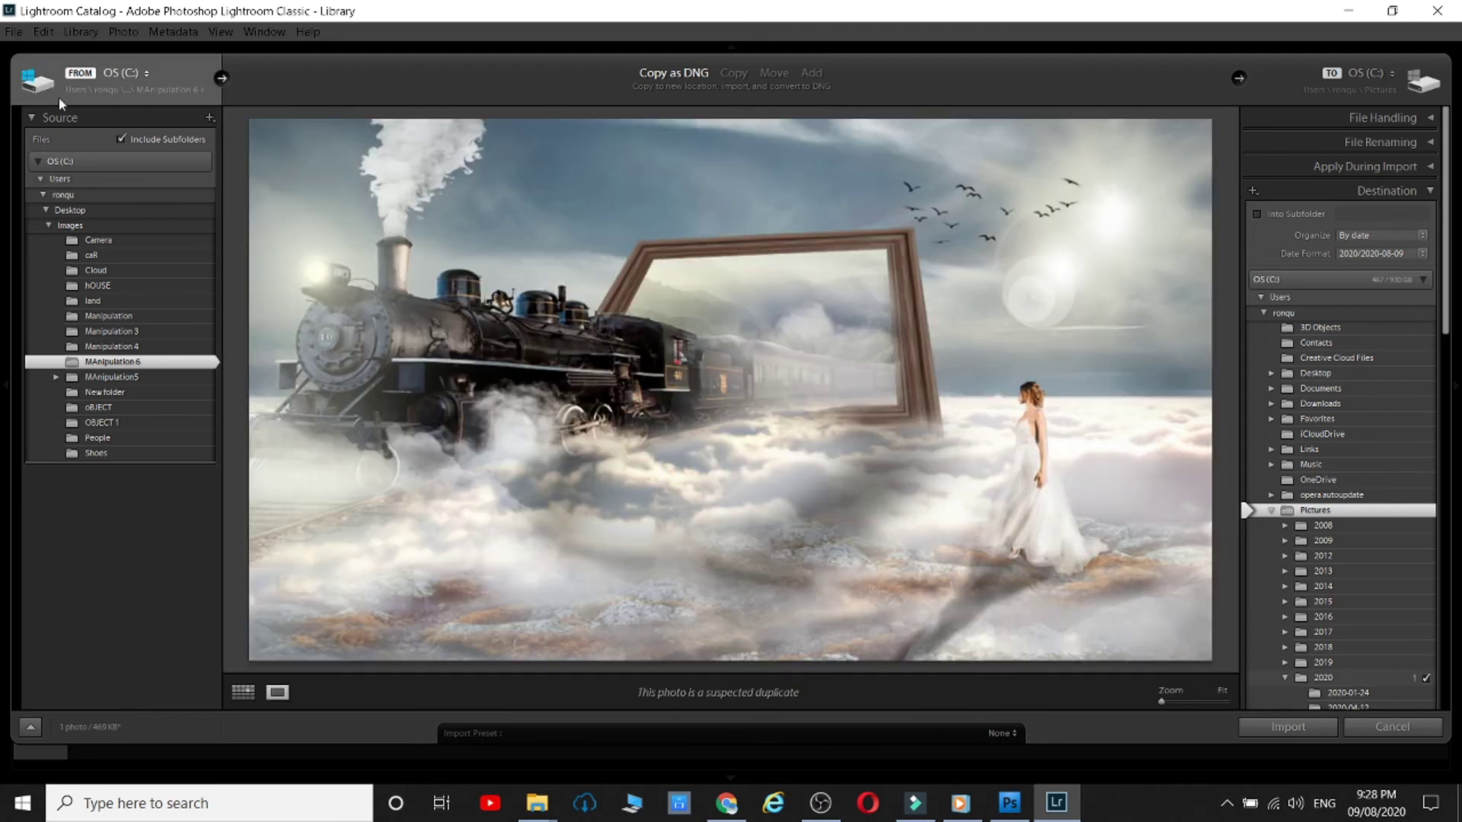
key(g)
double_click(309, 234)
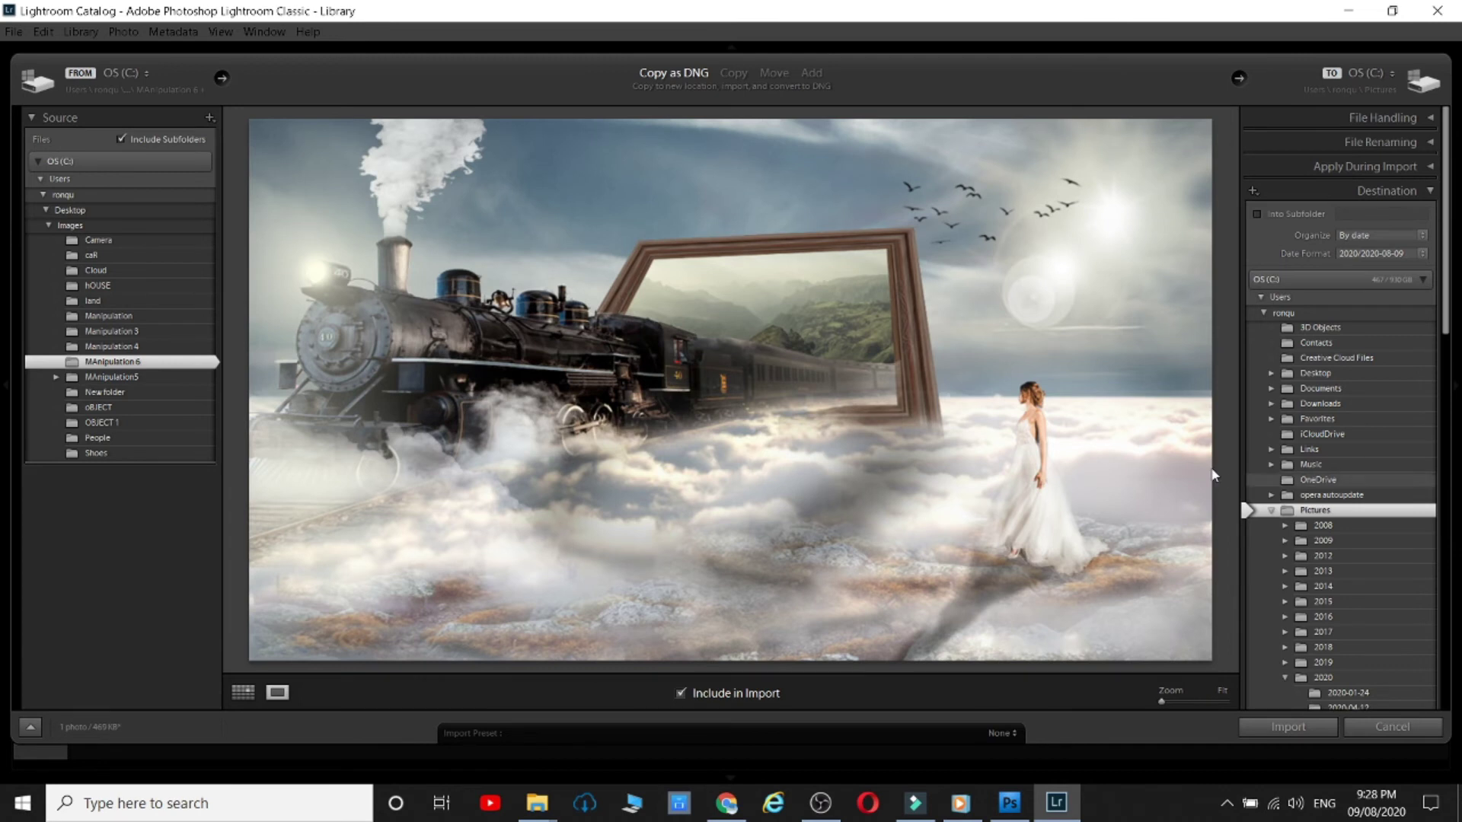
click(1289, 727)
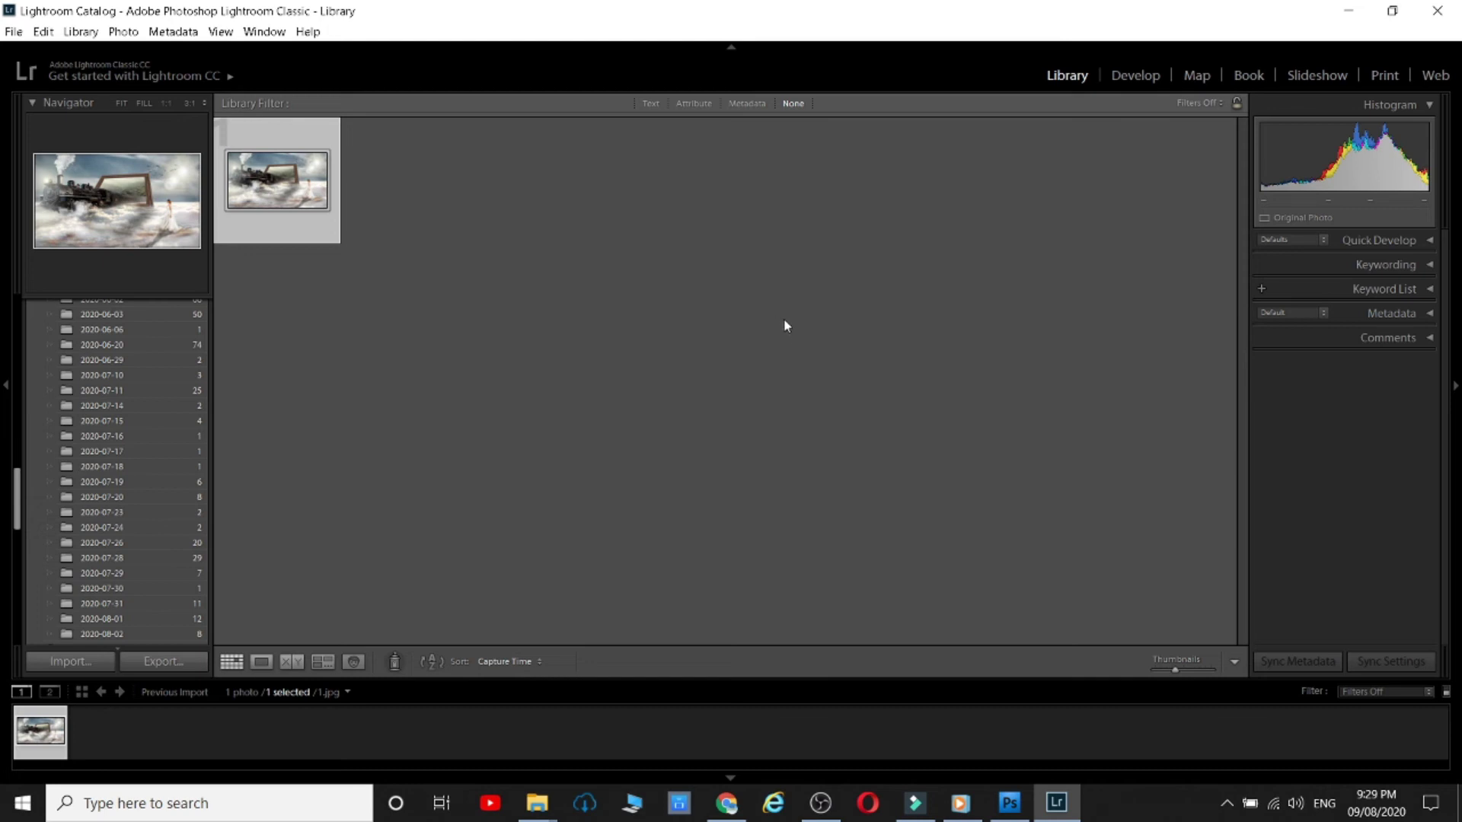
- Develop the imported photo with temperature +17, tint -31 and exposure -0.60
click(1137, 76)
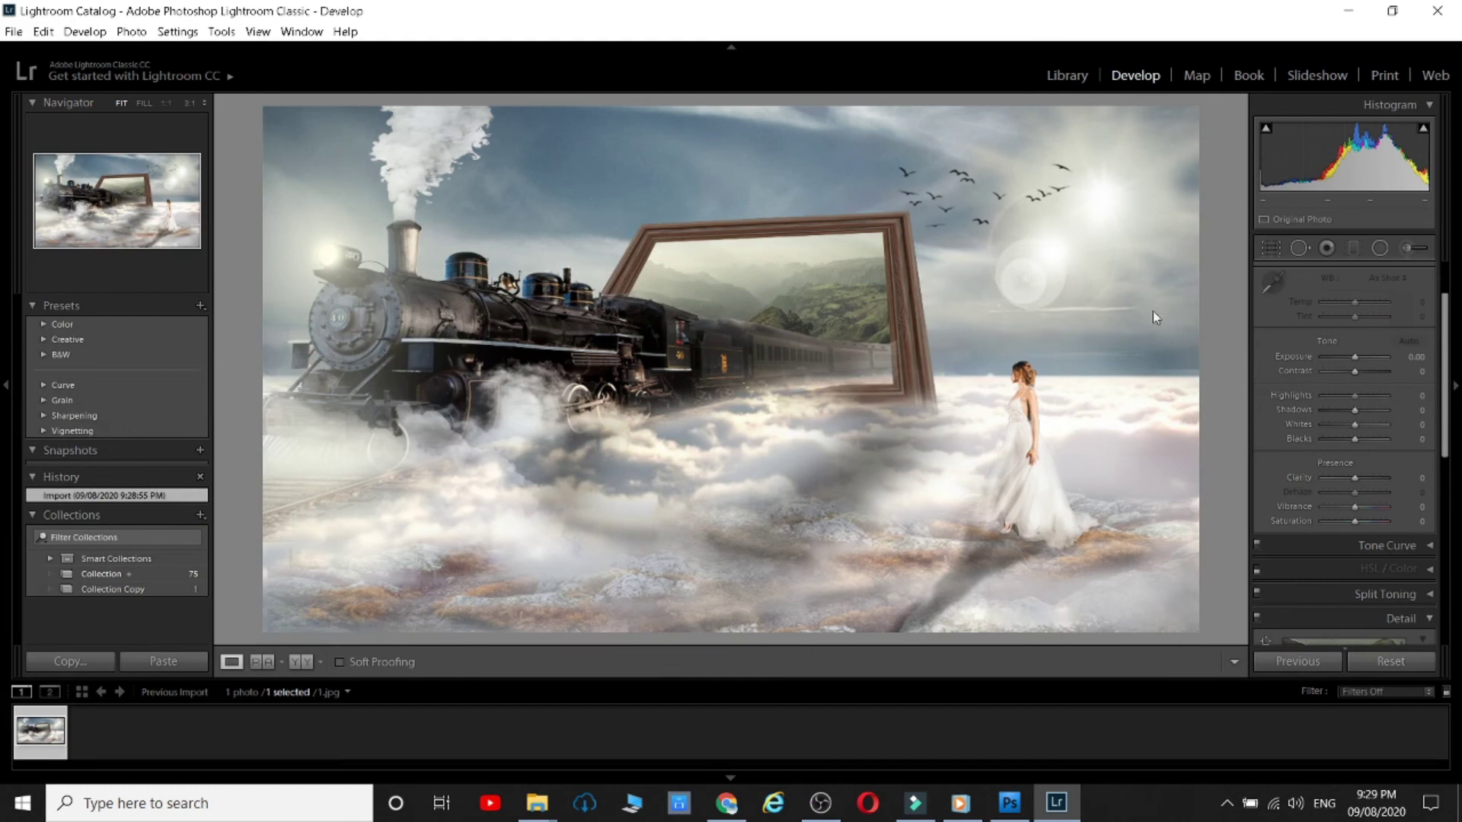
drag(1355, 306, 1346, 318)
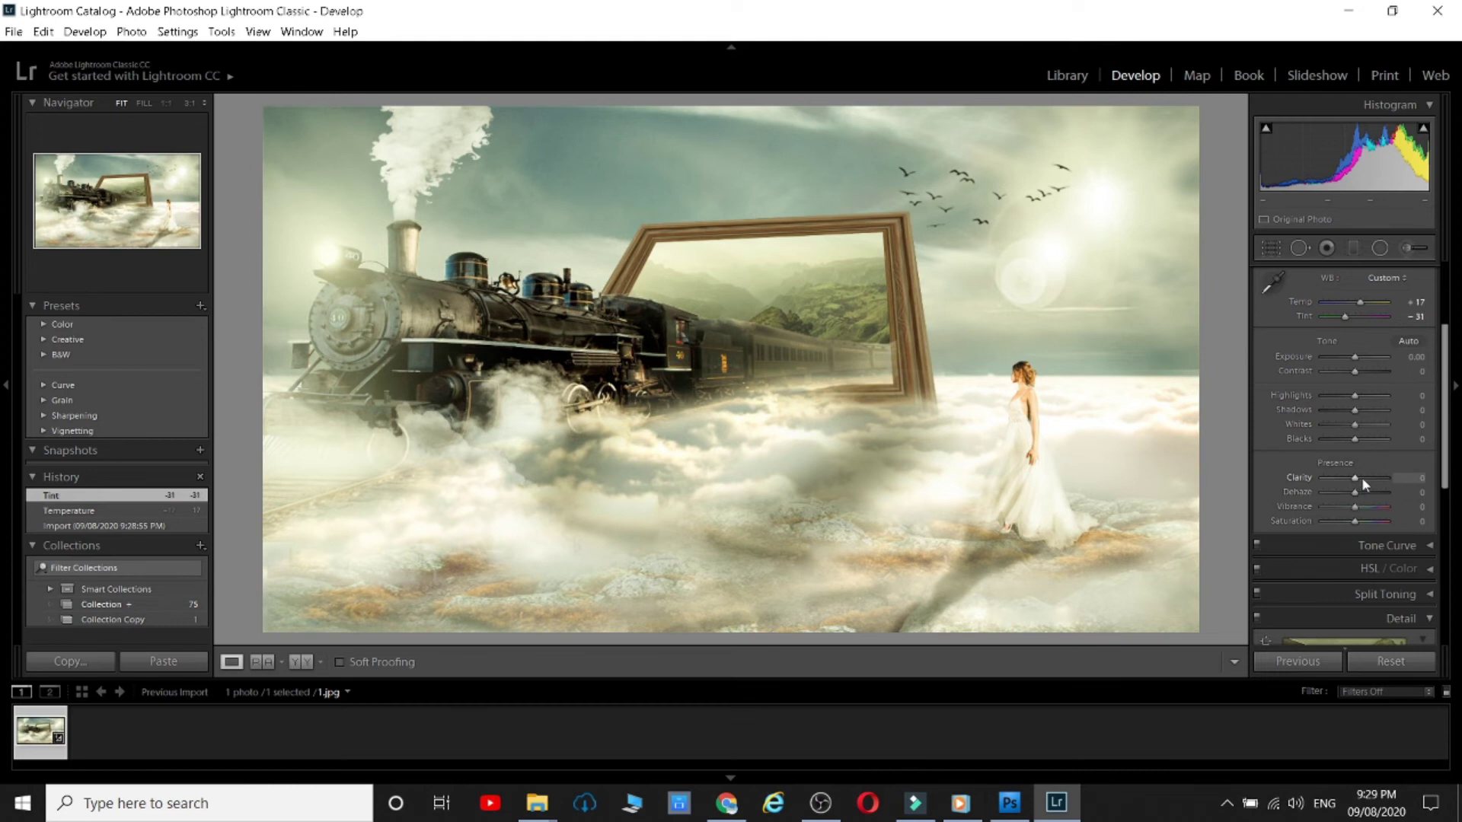
scroll(1361, 477, down, 1)
scroll(1371, 440, up, 2)
drag(1358, 430, 1341, 440)
- Set the sharpening amount to 34, luminance noise reduction to 32 and vibrance to +21
scroll(1340, 437, down, 10)
drag(1322, 524, 1346, 522)
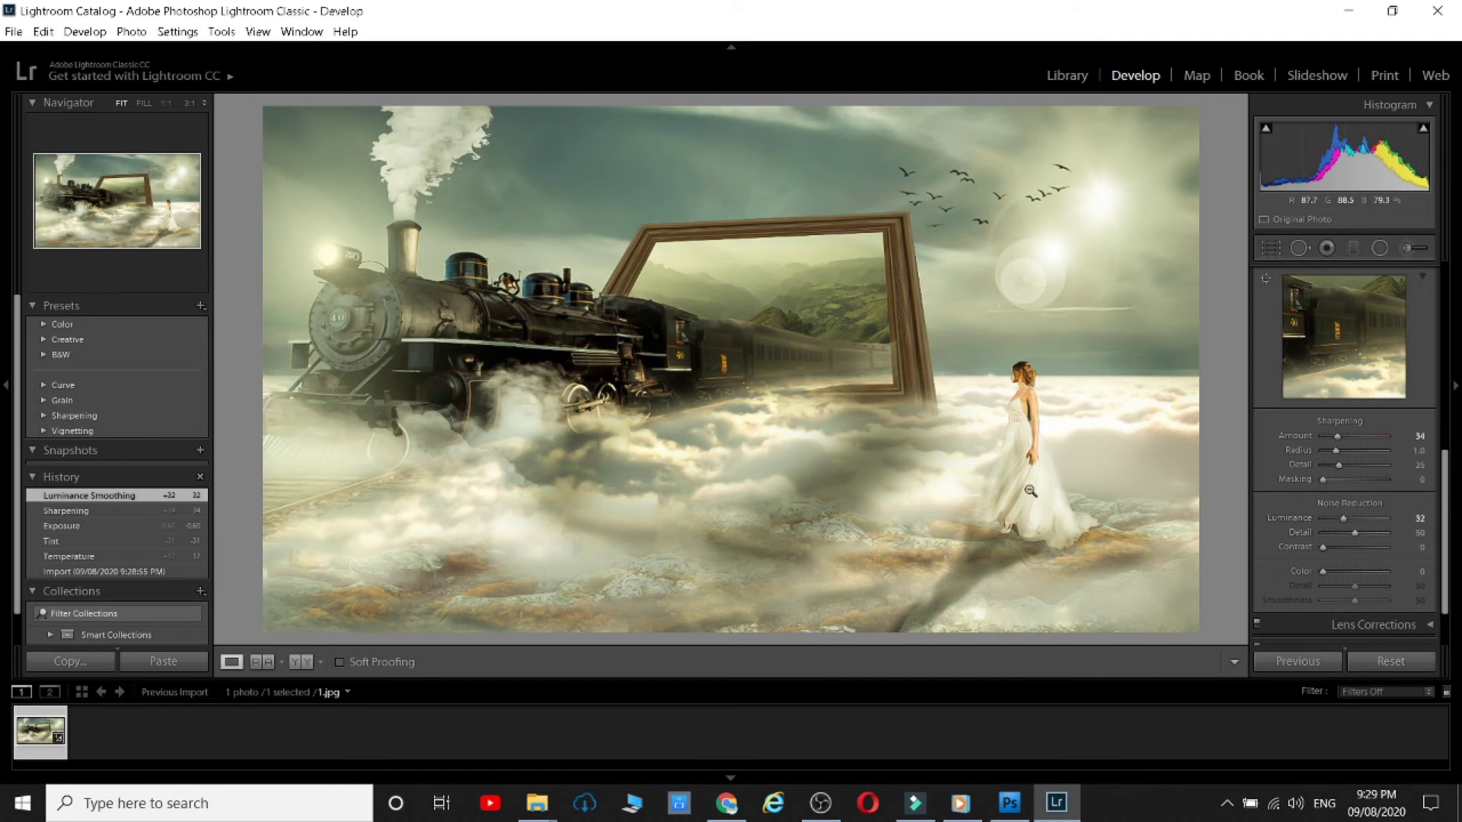
scroll(1256, 491, up, 3)
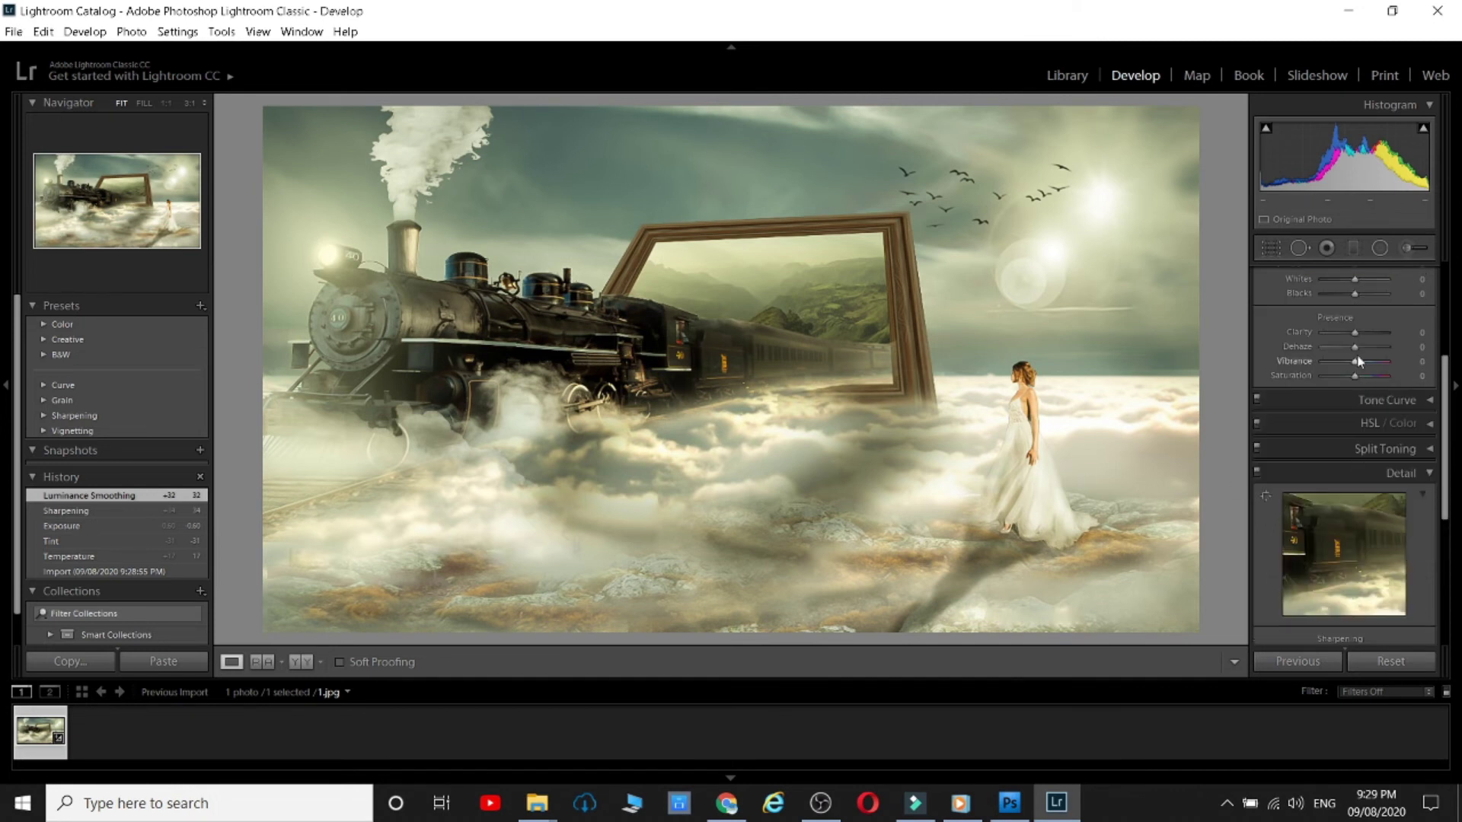
drag(1357, 363, 1363, 367)
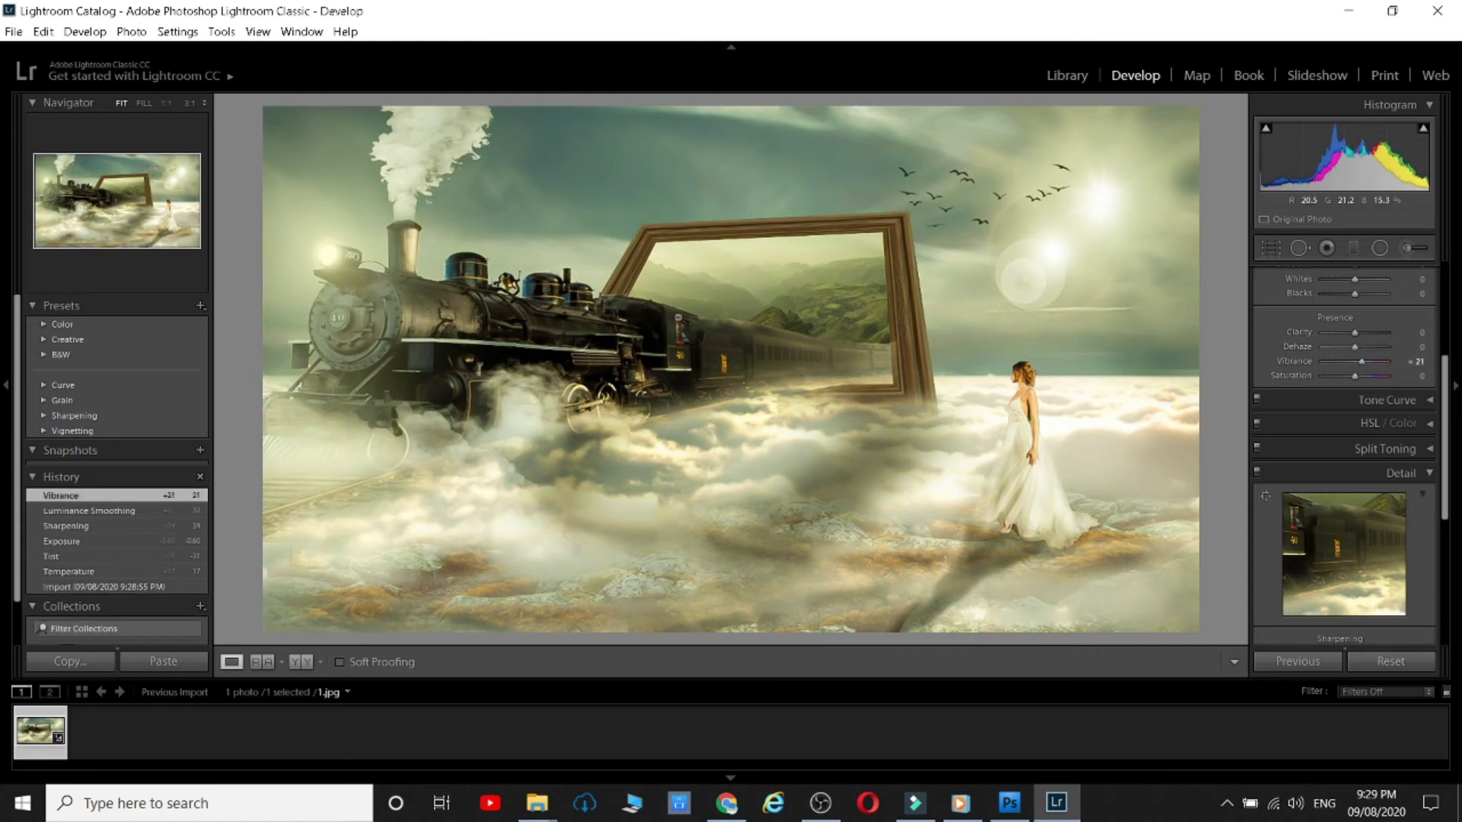
- Export the graded photo to the Untitled Export folder on the desktop, using a unique name instead of overwriting 1.jpg
click(14, 32)
click(61, 256)
click(944, 576)
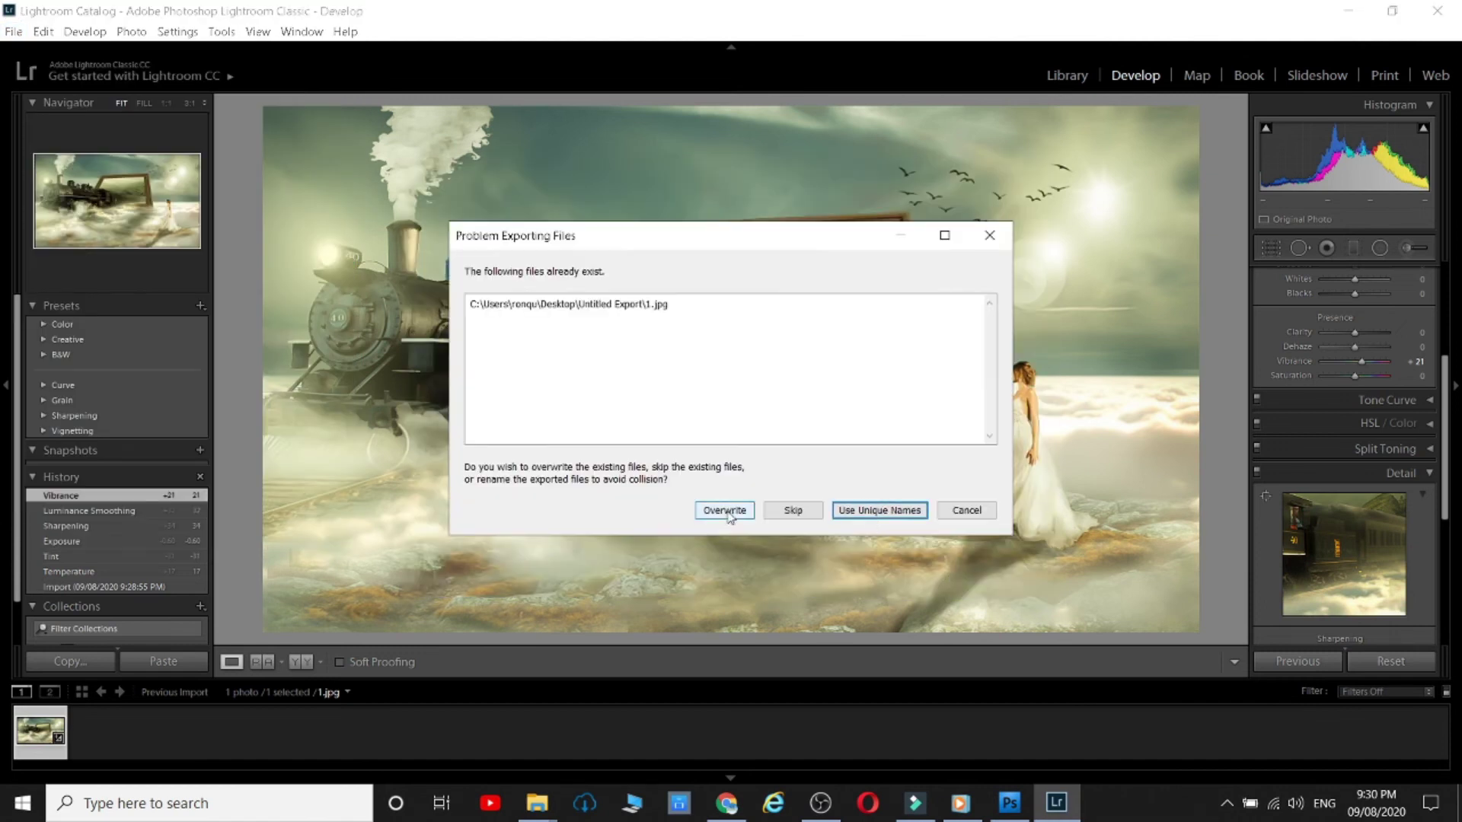
click(872, 508)
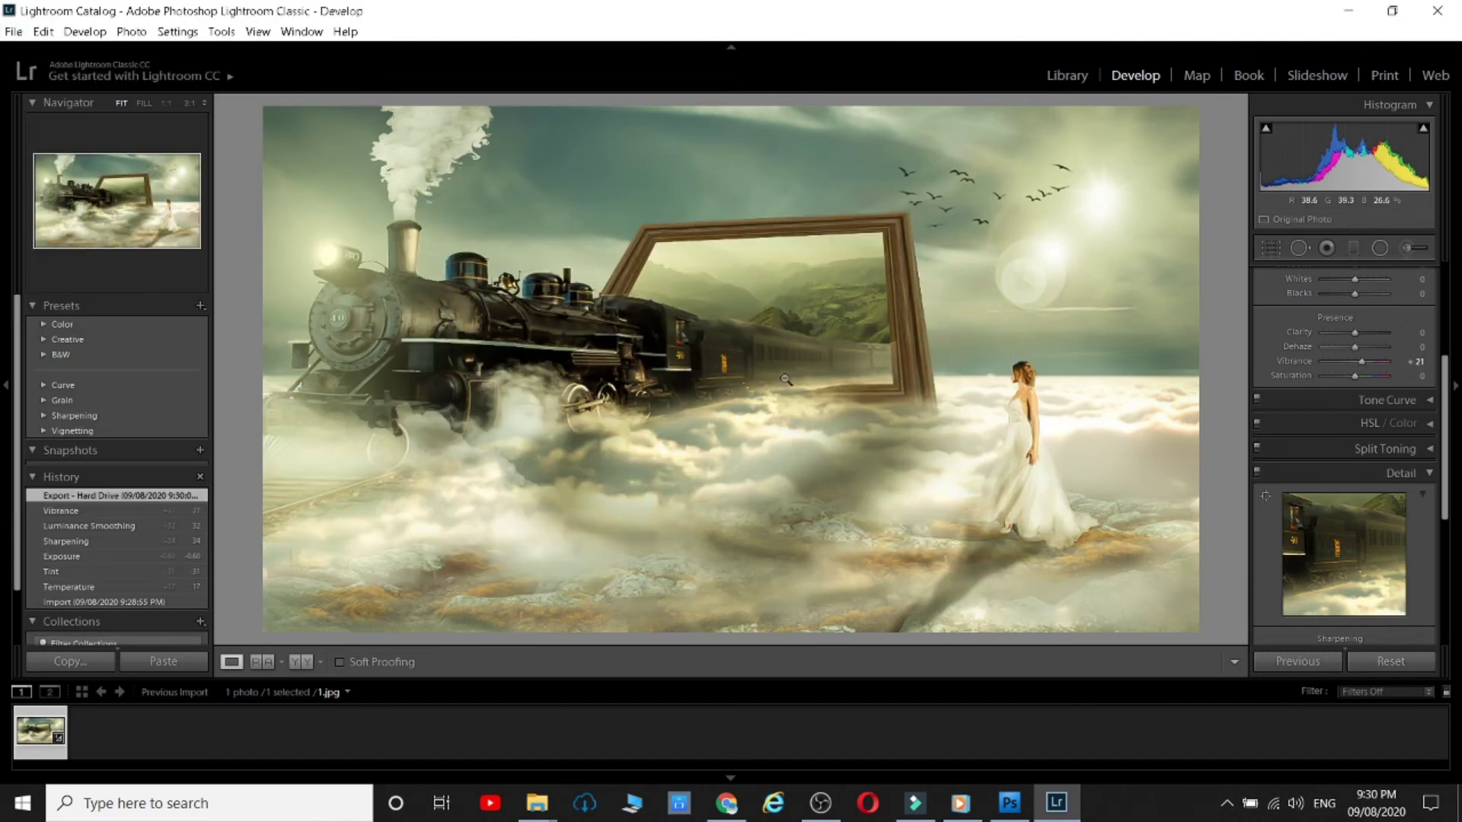